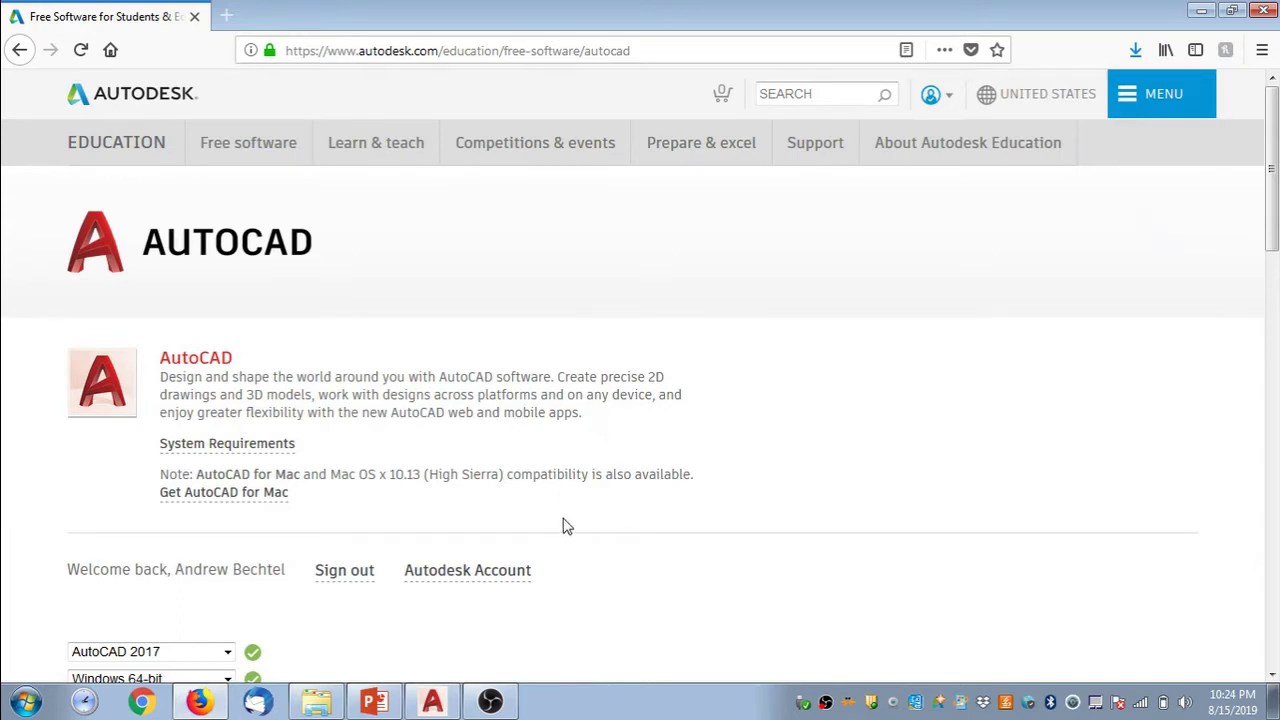
Step: Switch to AutoCAD and start a new drawing
left_click(432, 702)
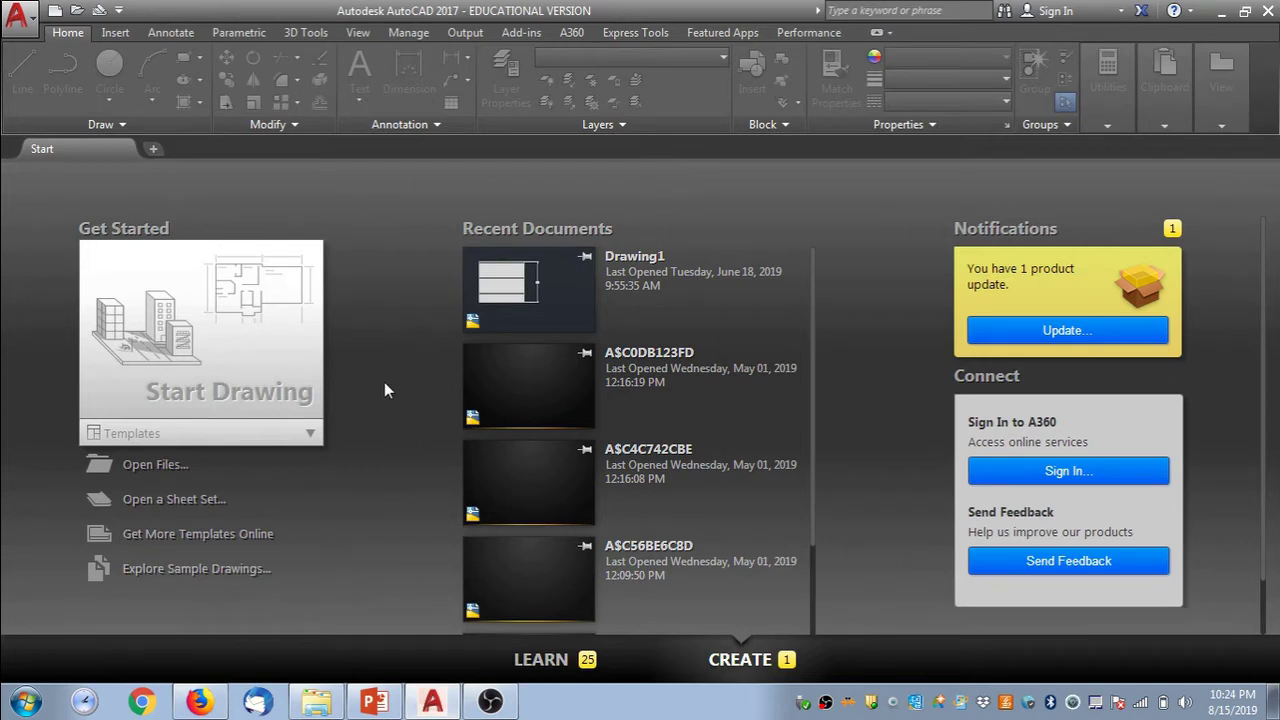
left_click(185, 323)
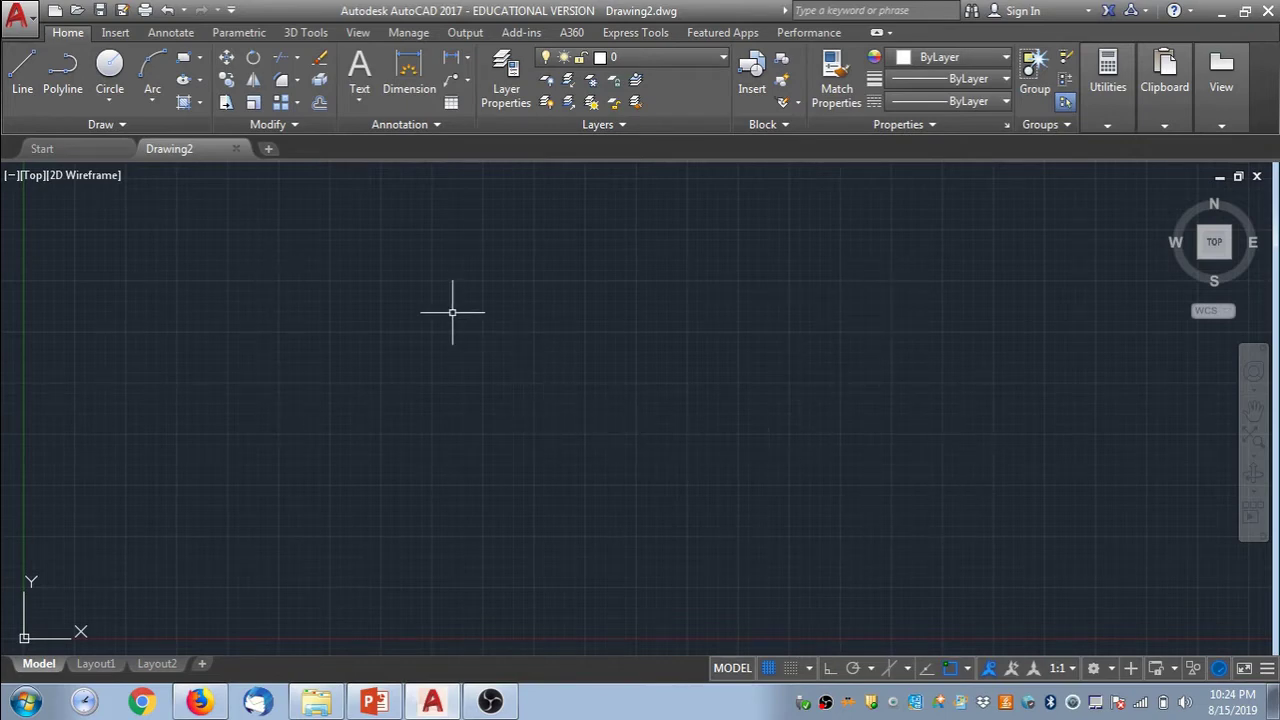
Step: Turn on Ortho mode and draw a closed rectangle of lines, 9 units wide and 5 units high
left_click(22, 78)
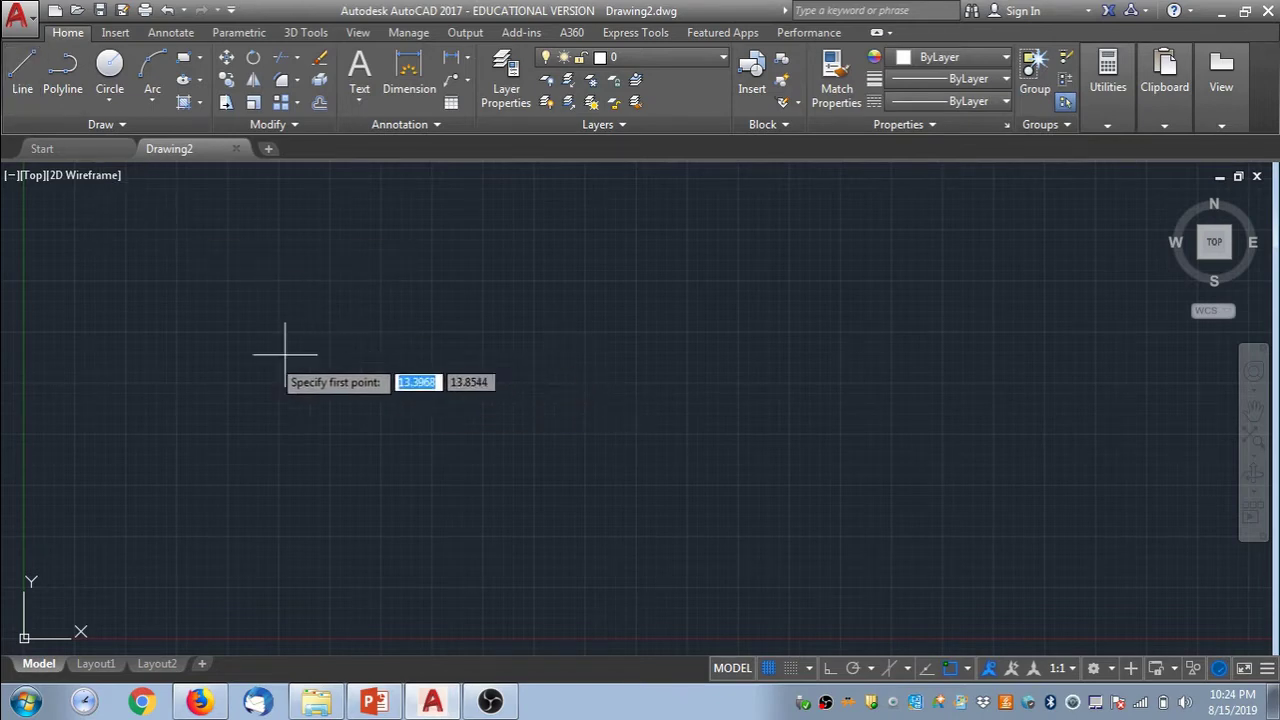
left_click(209, 384)
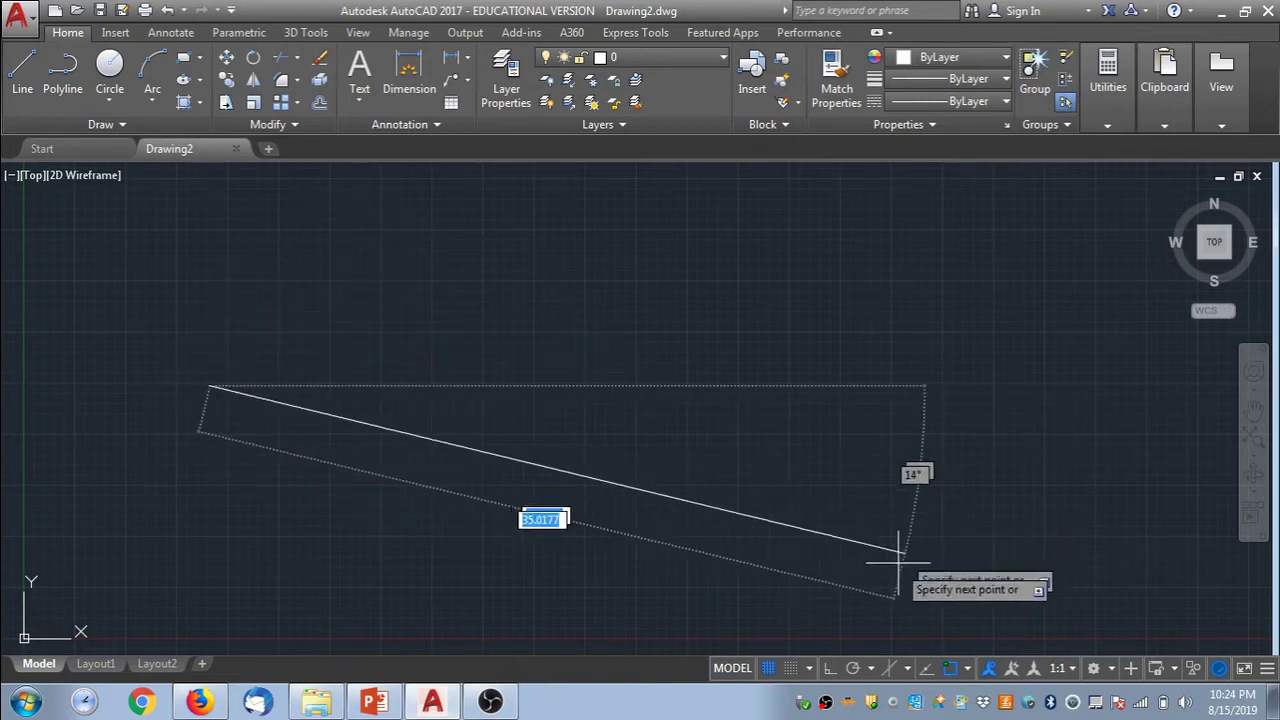
left_click(828, 668)
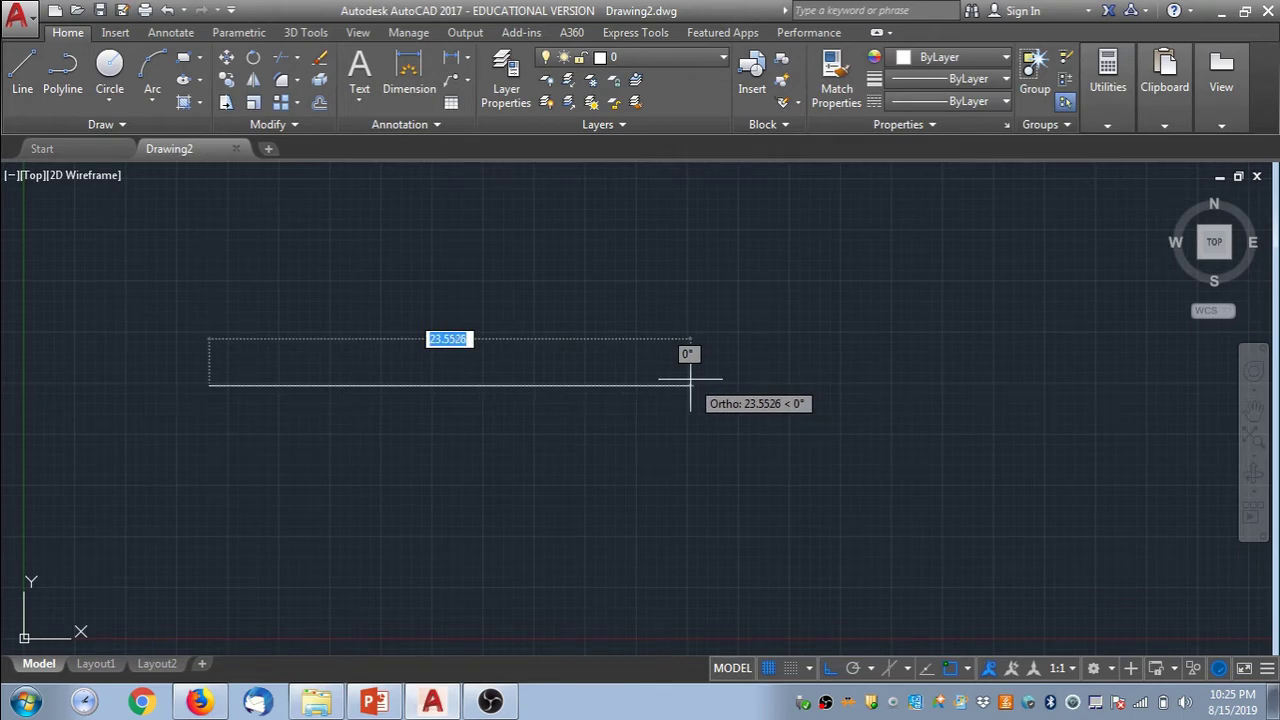
type("9")
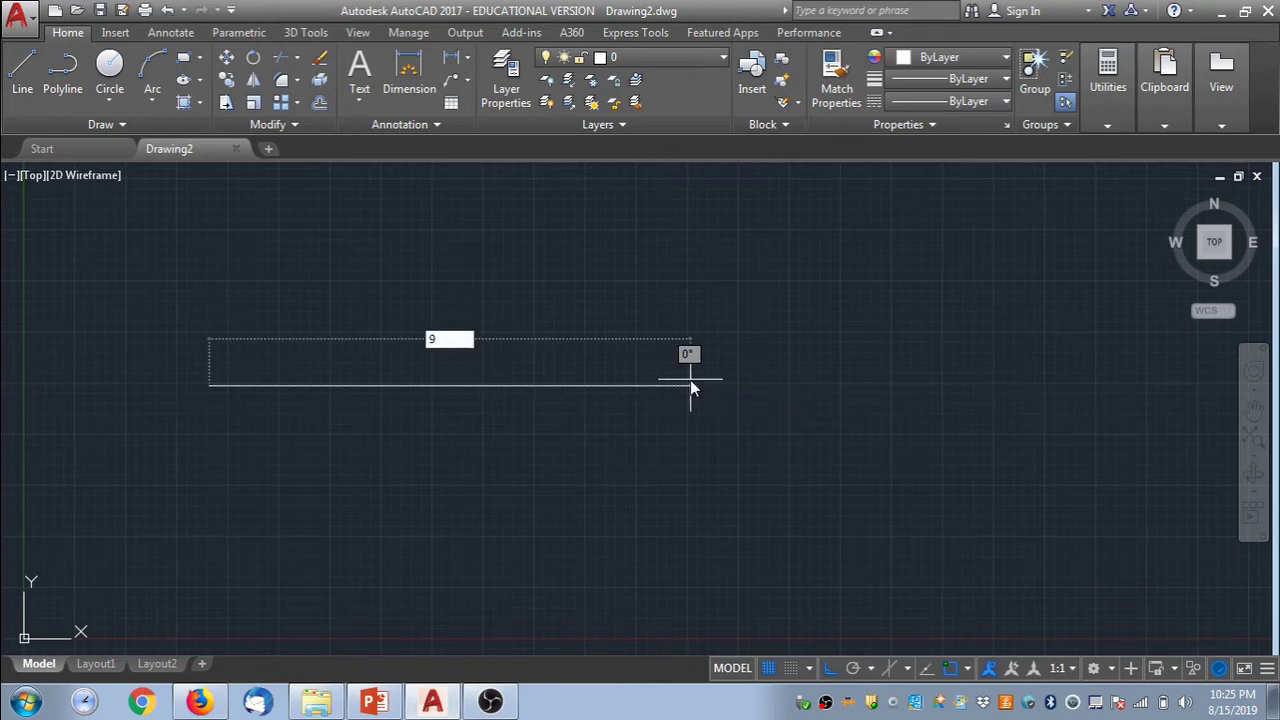
key("Return")
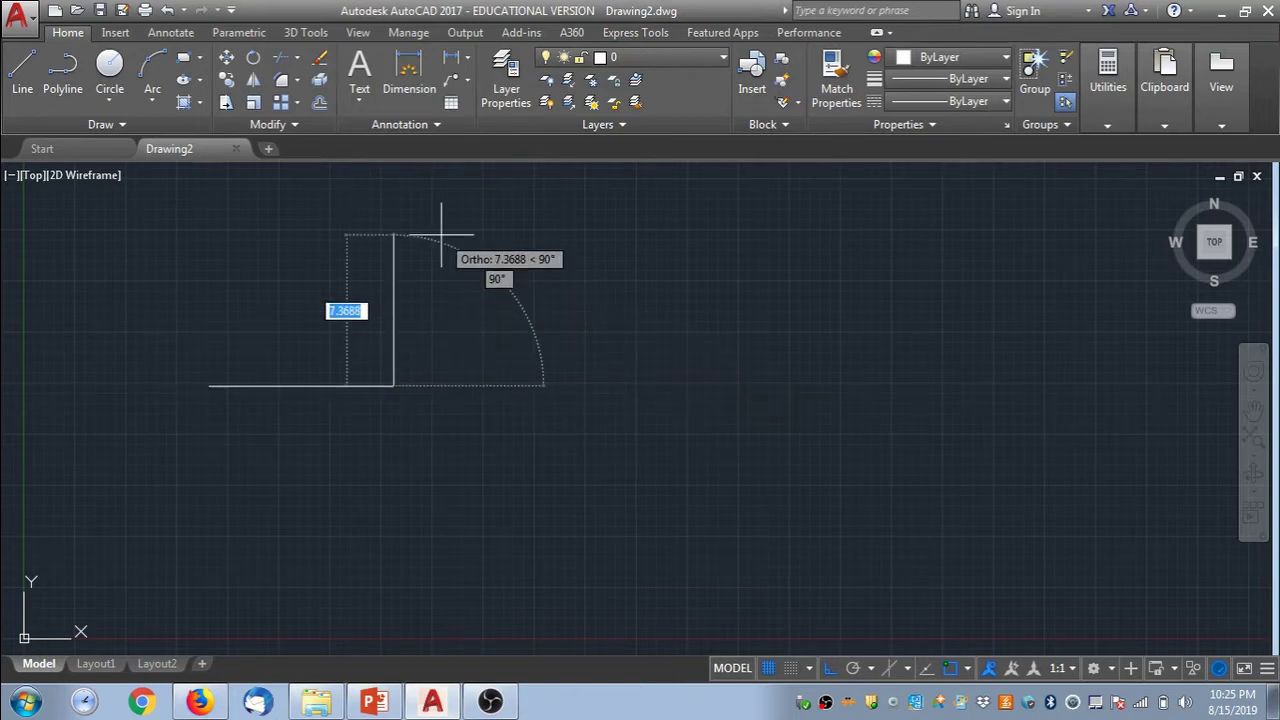
type("5")
key("Return")
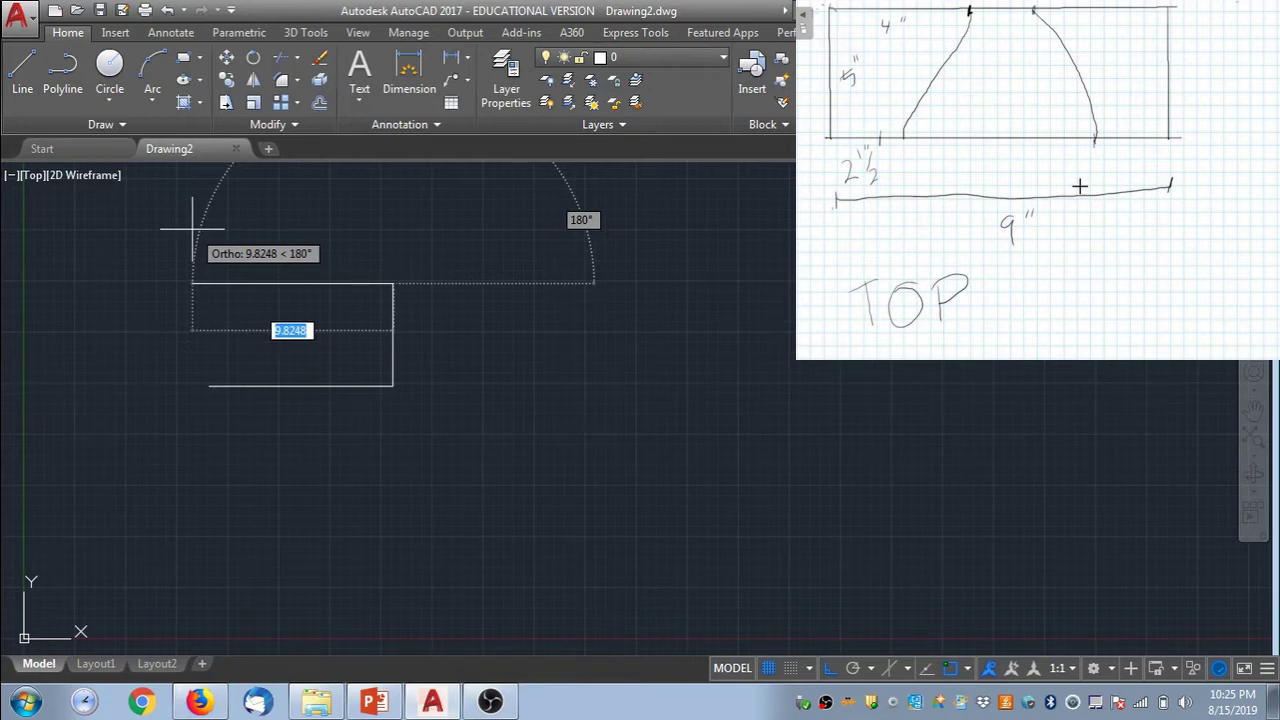
type("9")
key("Return")
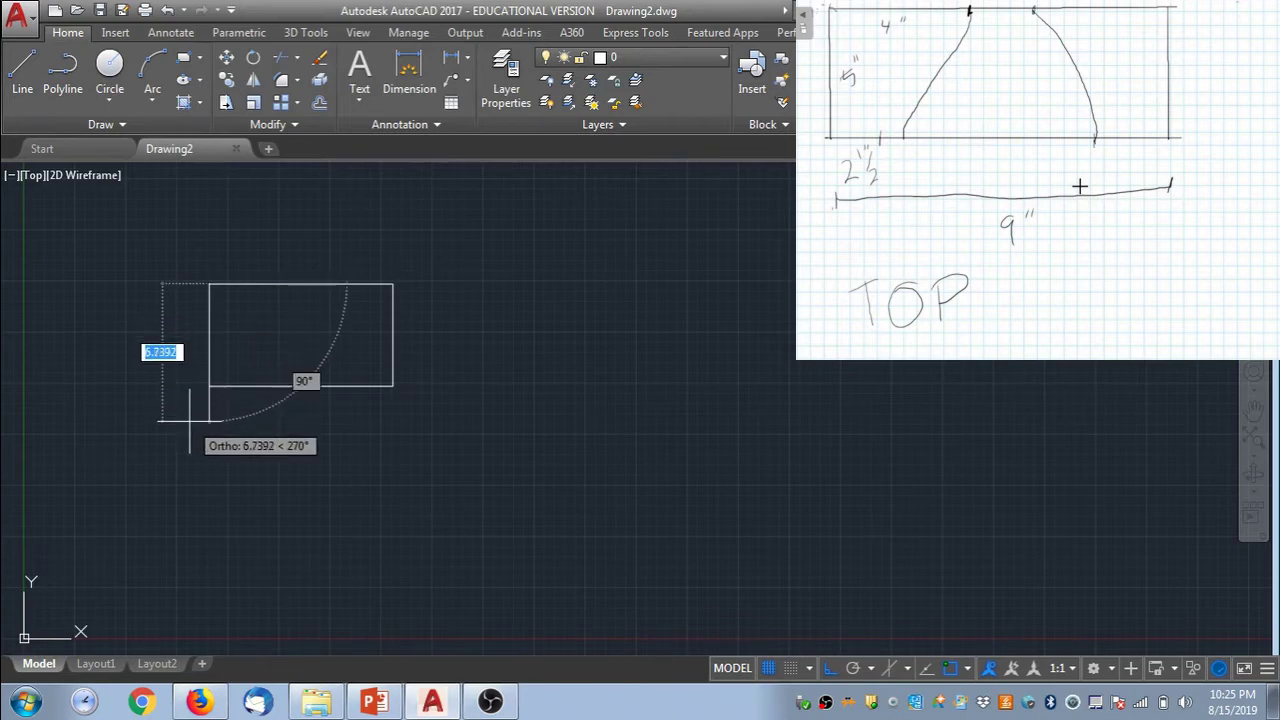
type("5")
key("Return")
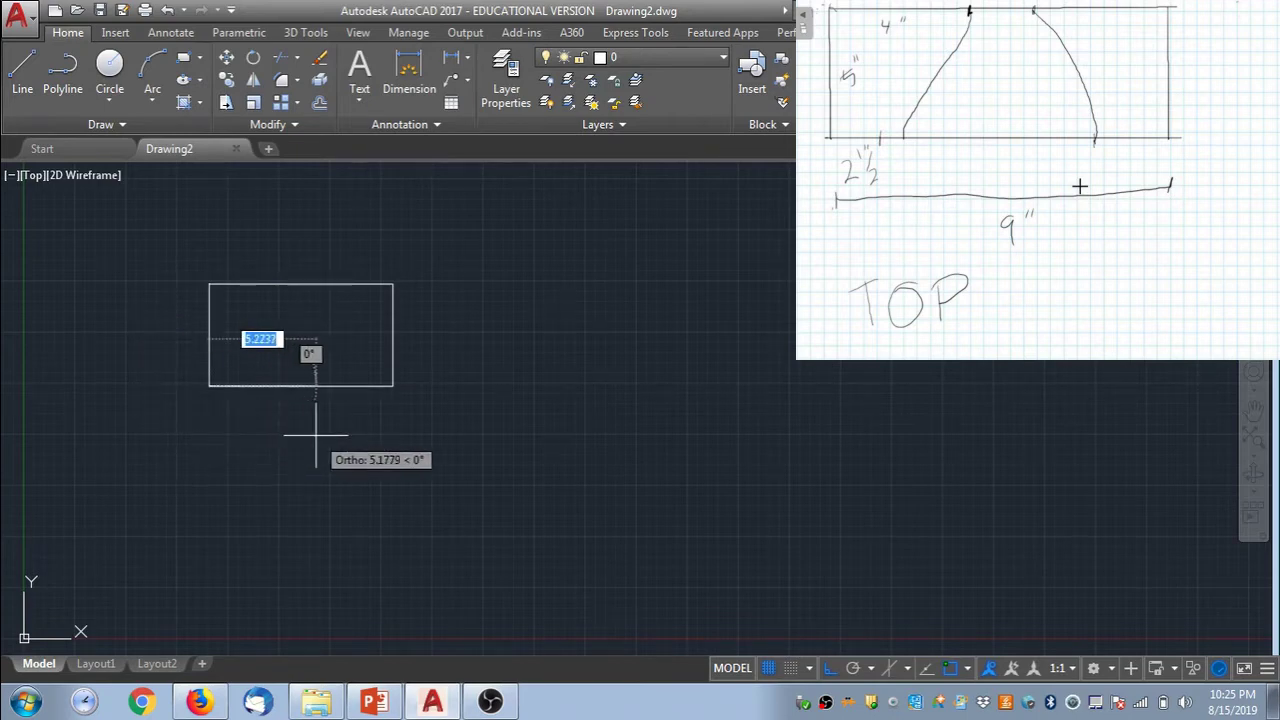
key("Return")
Step: Draw helper lines from the rectangle's top-right corner: about 2 units up, 4 units left, and down to the top edge
scroll(262, 328, "up", 2)
mouse_move(266, 328)
middle_mouse_down()
mouse_move(394, 351)
mouse_move(357, 383)
mouse_move(346, 360)
mouse_move(298, 382)
middle_mouse_up()
scroll(371, 366, "up", 2)
scroll(371, 366, "down", 2)
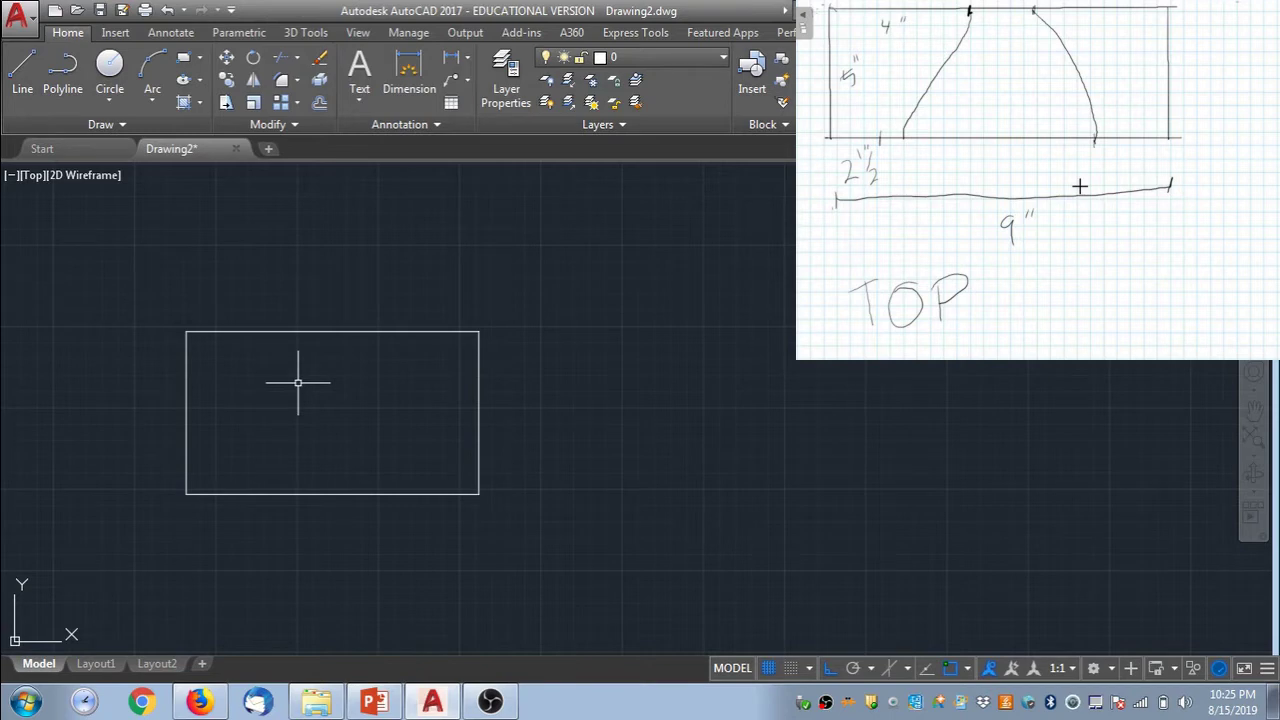
left_click(22, 70)
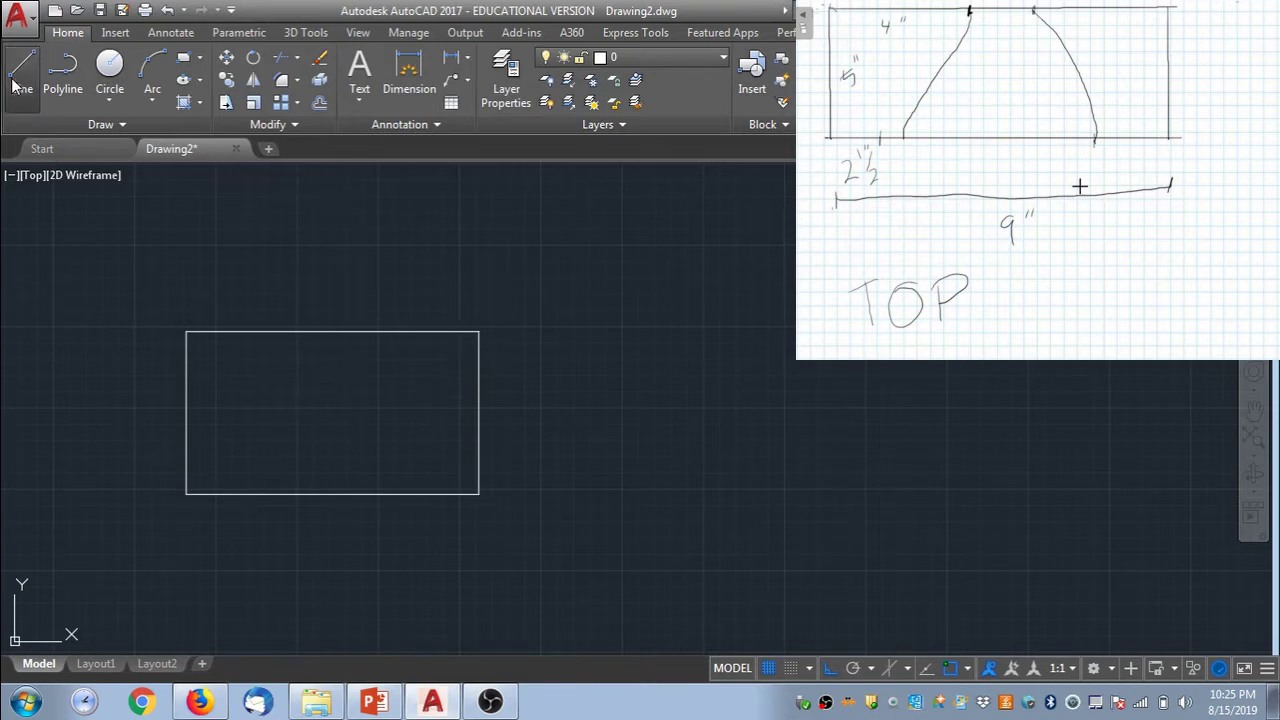
left_click(479, 331)
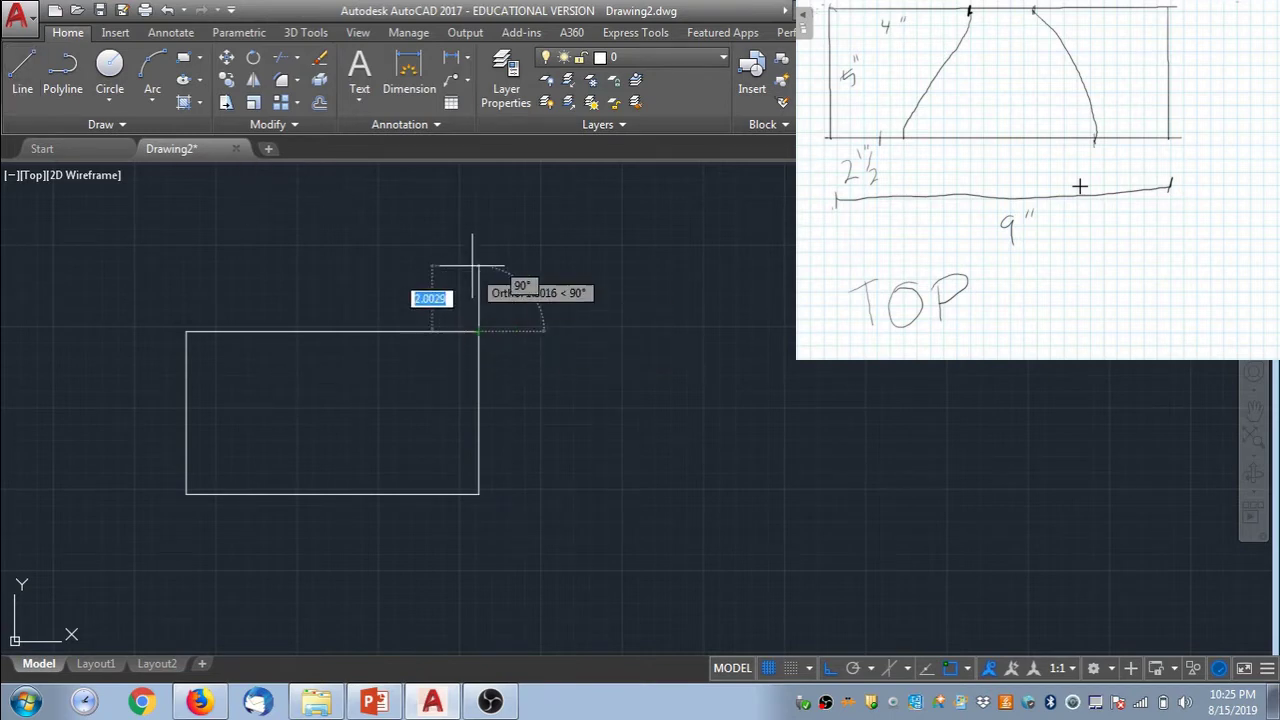
left_click(478, 265)
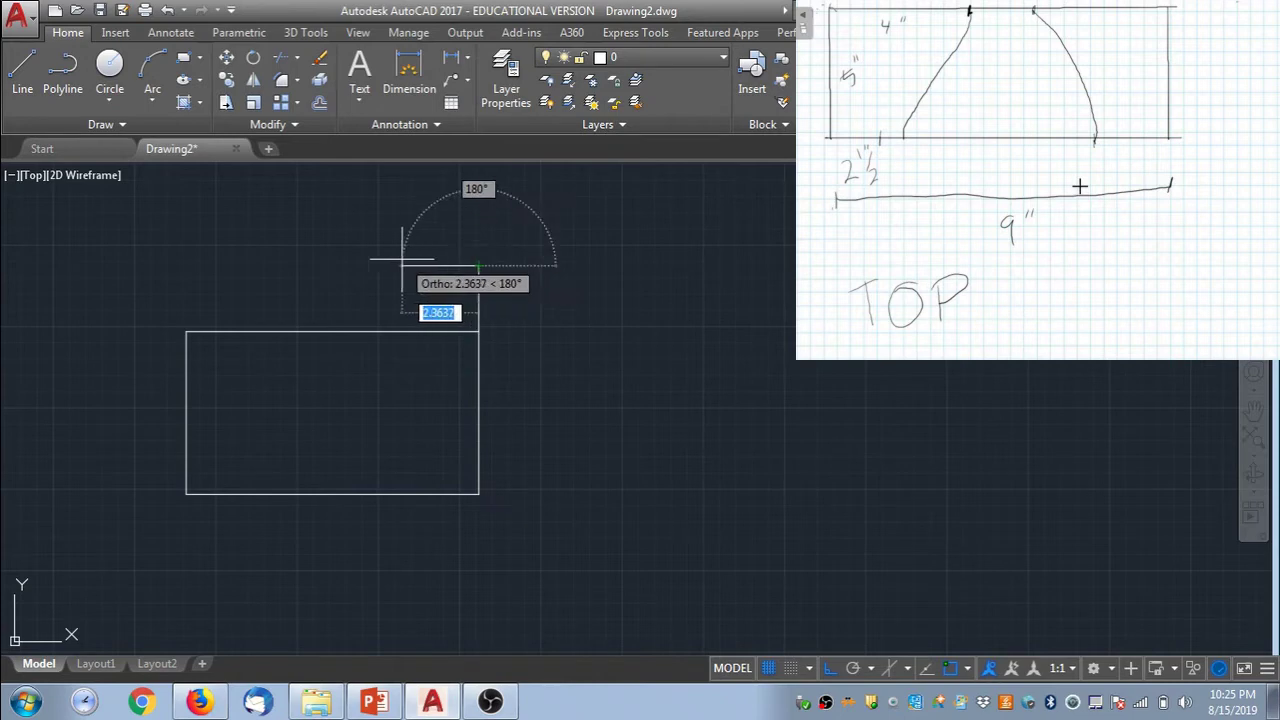
type("4")
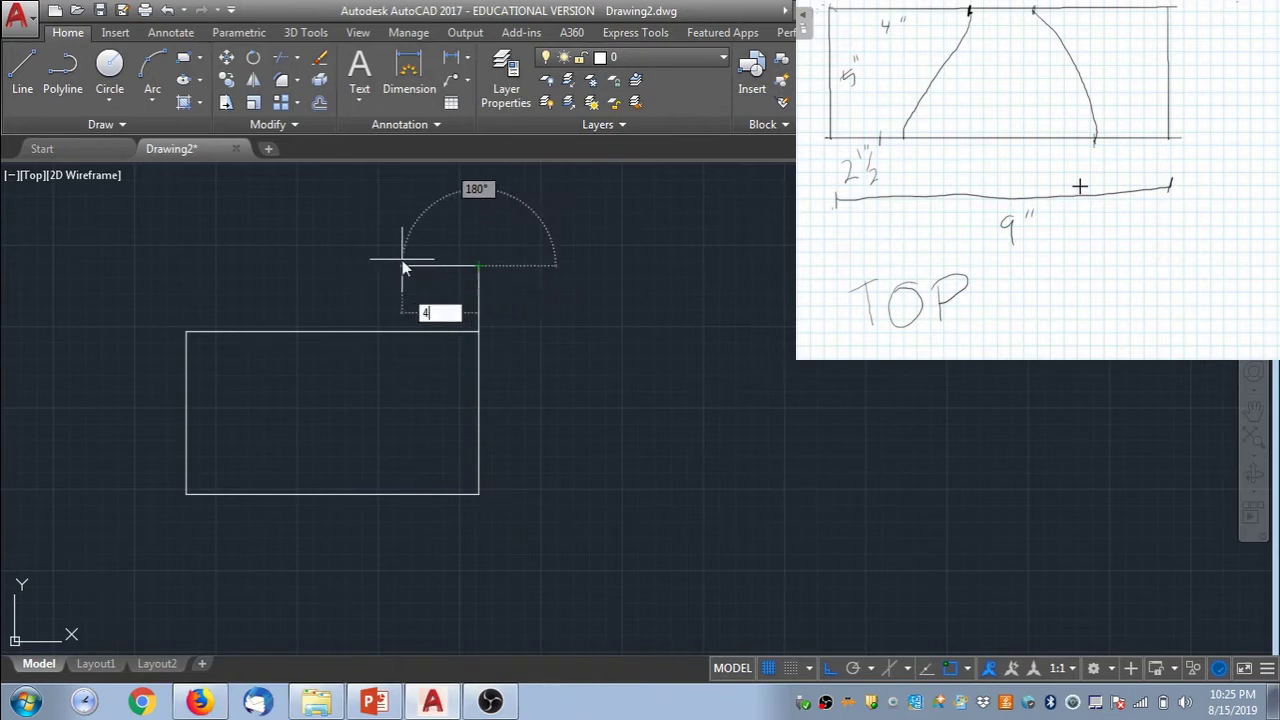
key("Return")
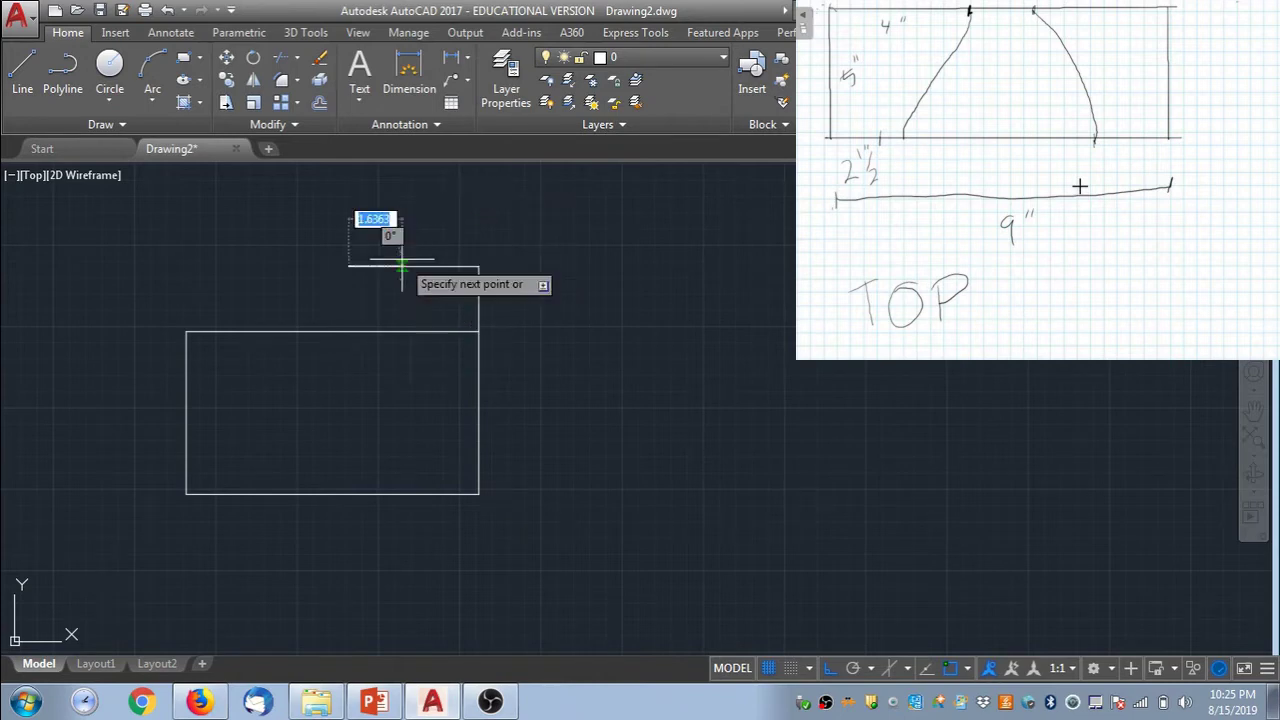
left_click(348, 332)
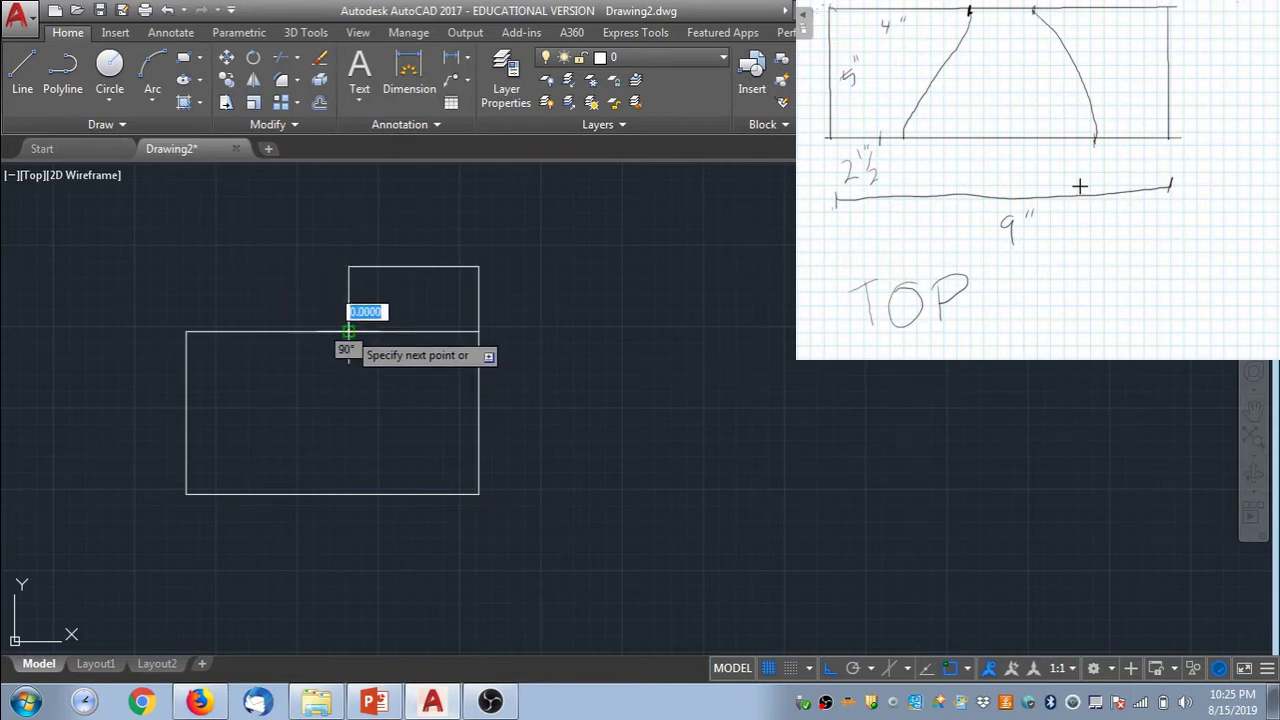
key("Return")
Step: Draw helper lines from the rectangle's bottom-right corner: about 1.7 units down, 2.5 units left, and up to the bottom edge
left_click(22, 70)
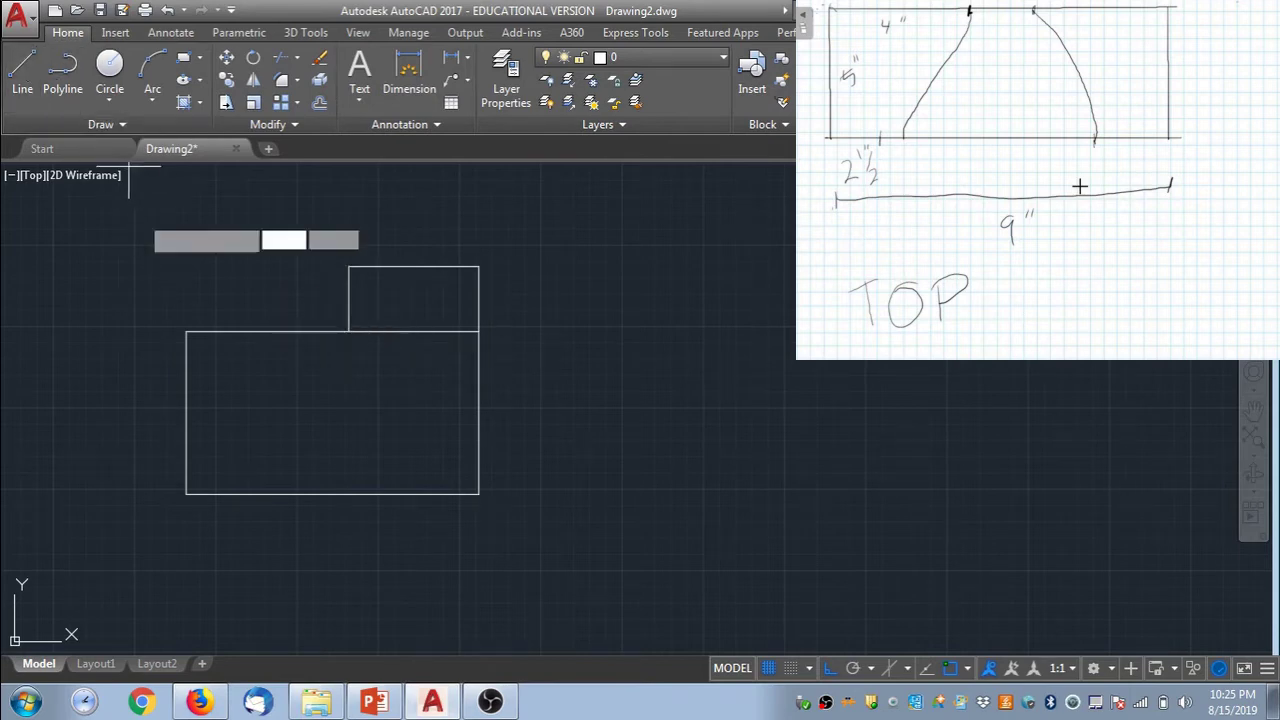
left_click(479, 494)
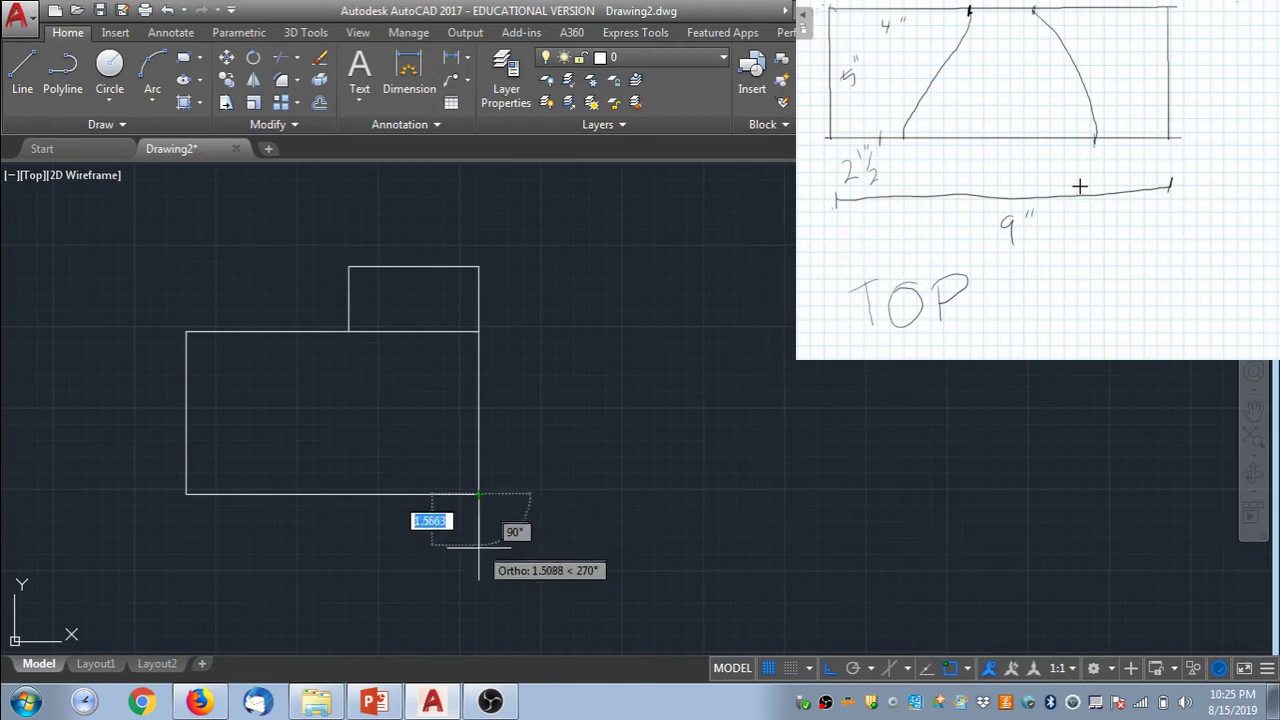
left_click(479, 547)
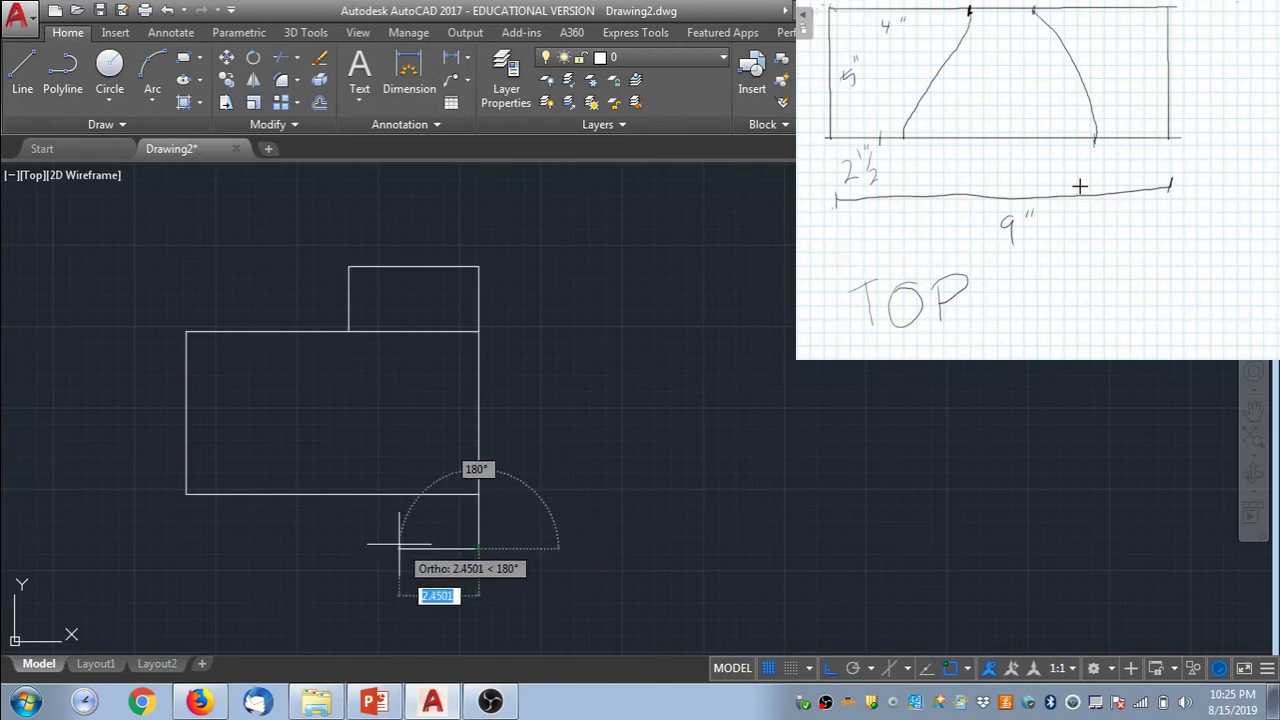
type("2.5")
key("Return")
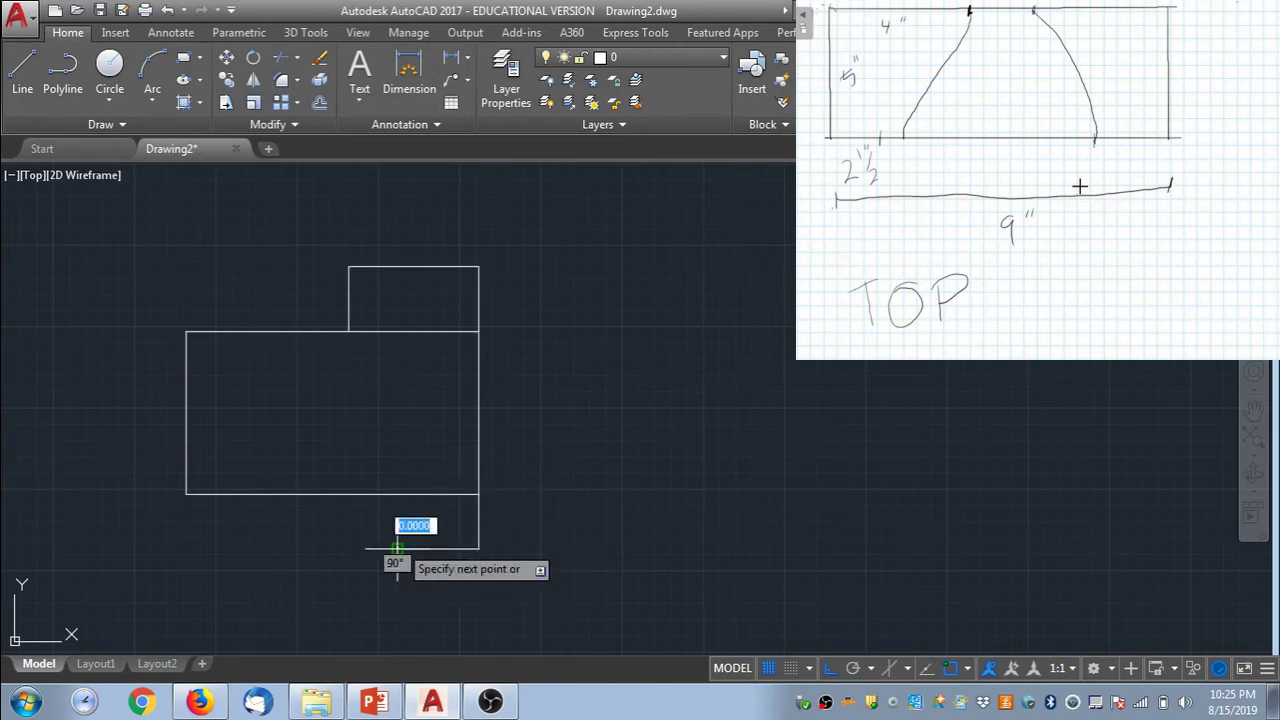
left_click(397, 495)
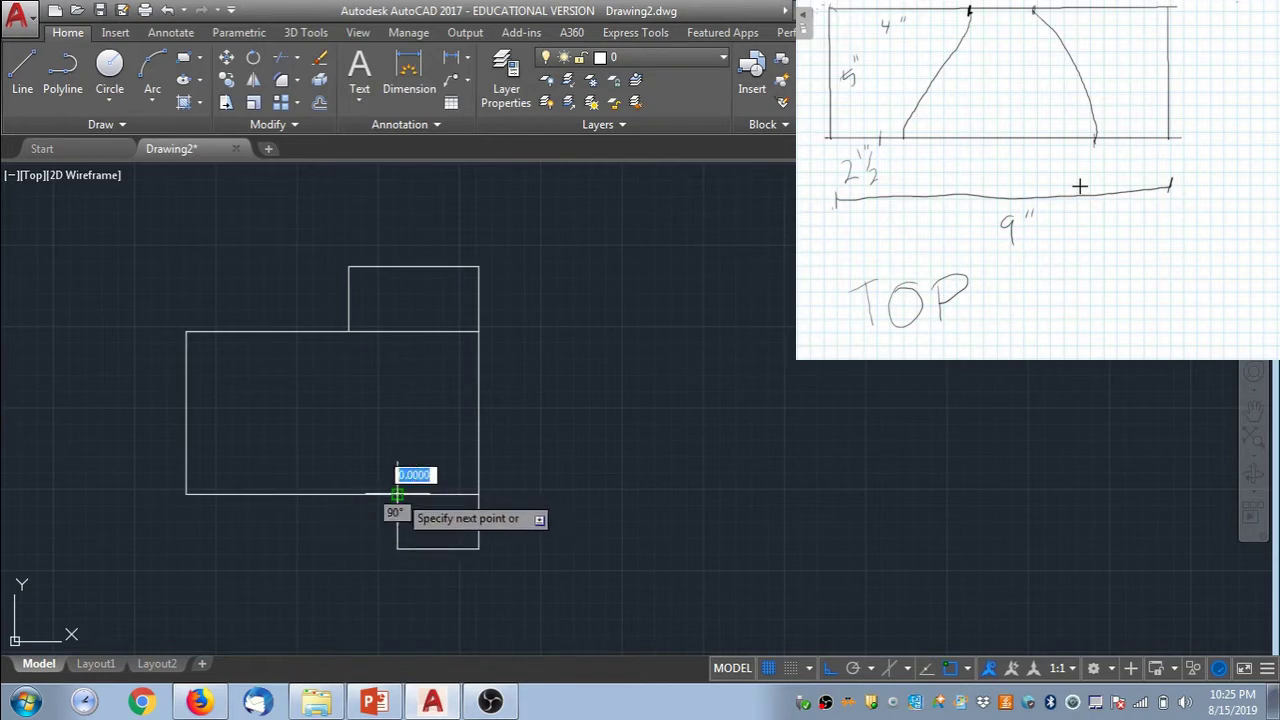
key("Escape")
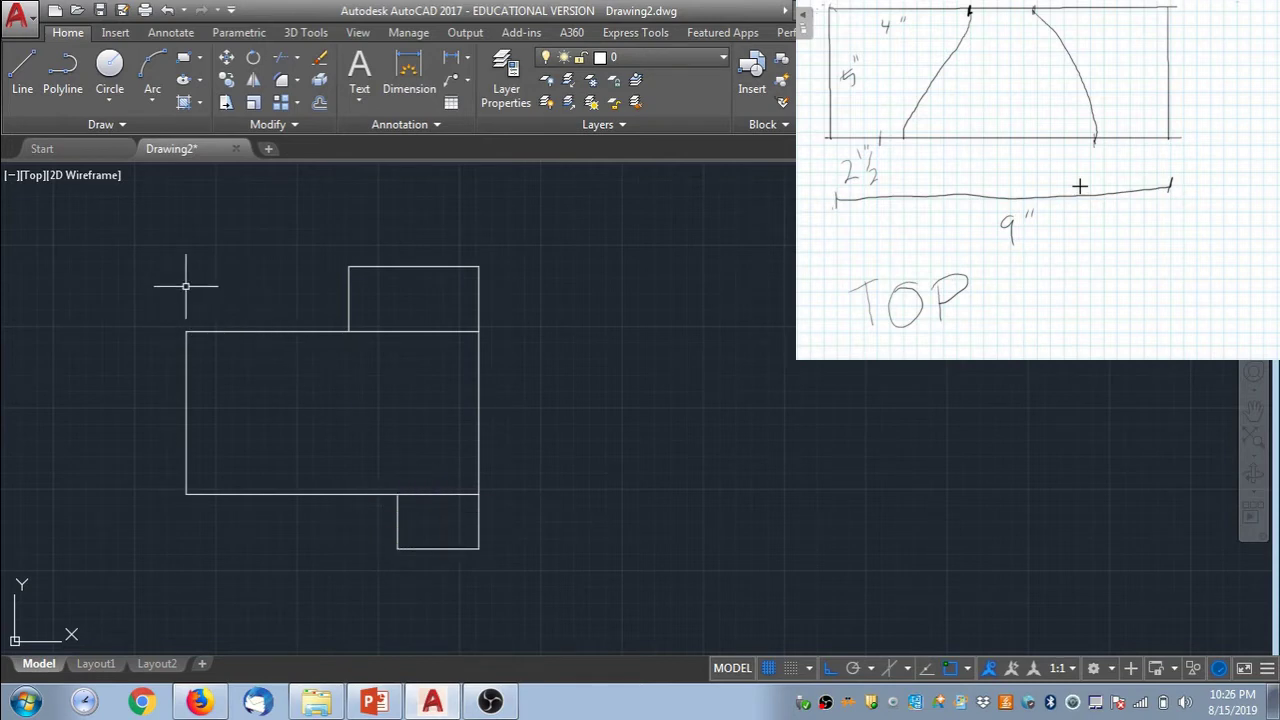
Step: Draw a three-point arc from the upper helper's corner on the top edge, through the bottom-edge helper intersection, to the lower helper's bottom-left corner
left_click(145, 68)
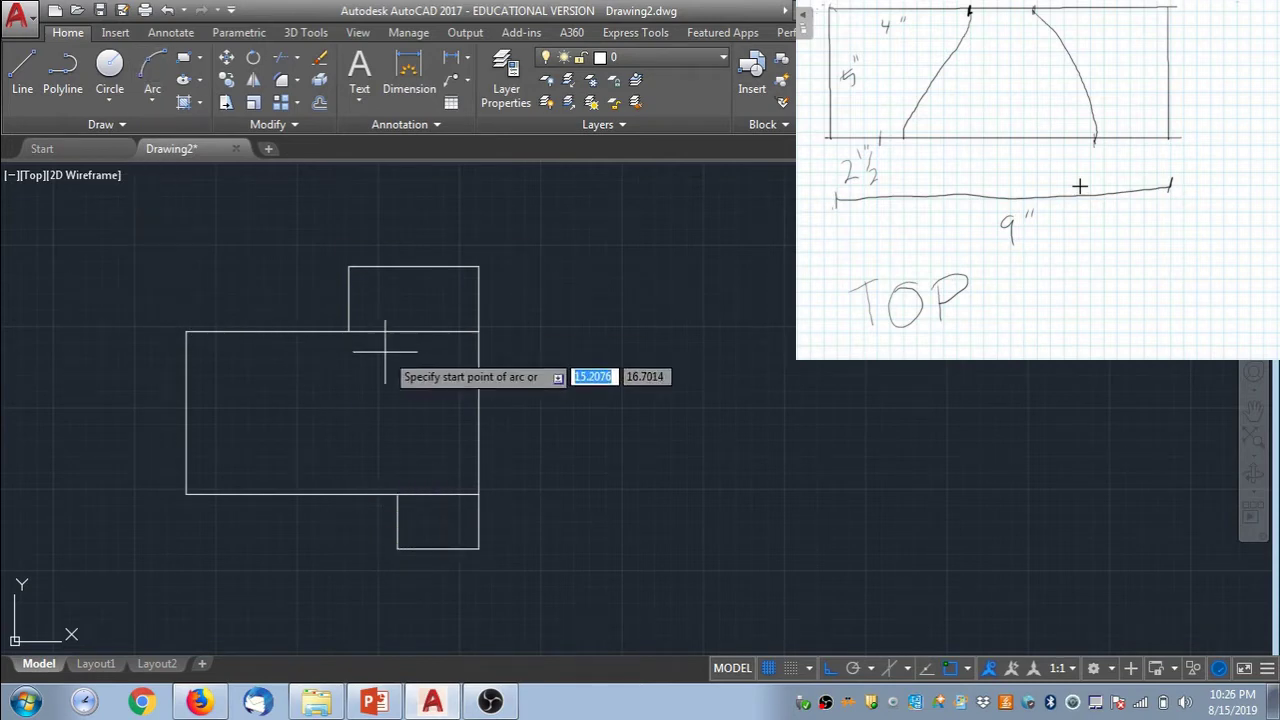
left_click(349, 331)
left_click(380, 452)
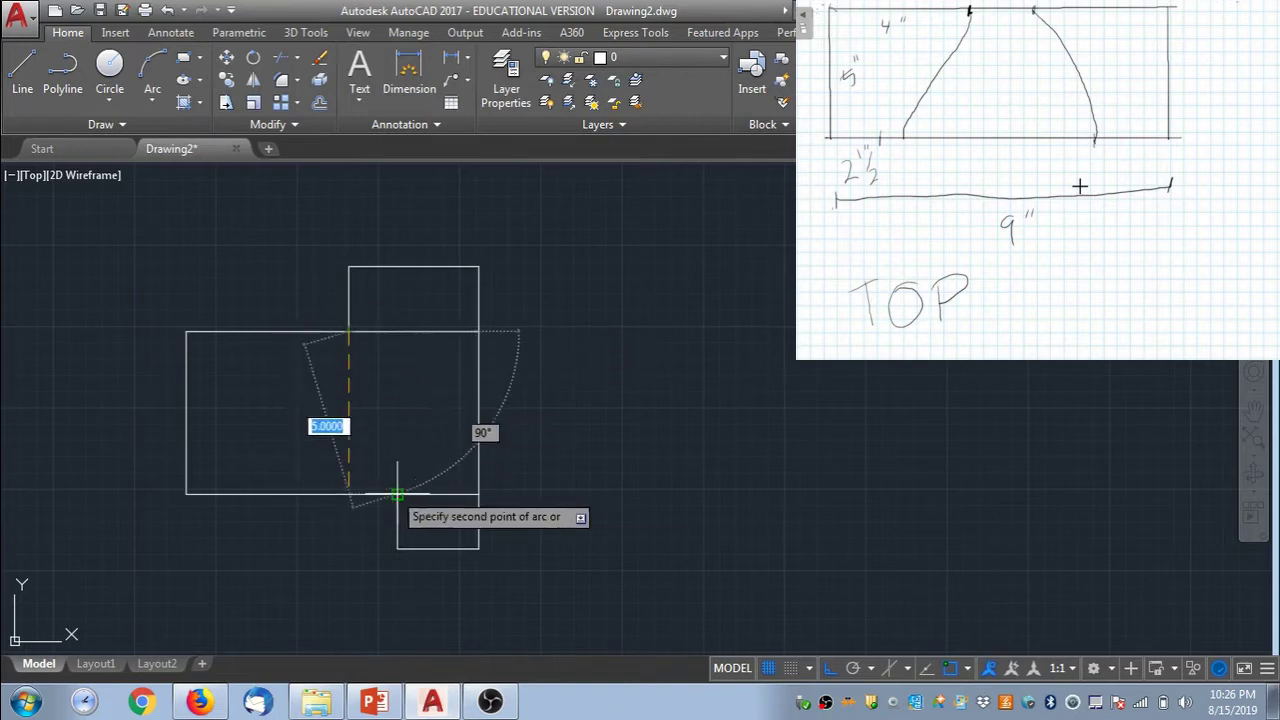
left_click(397, 493)
key("space")
left_click(397, 493)
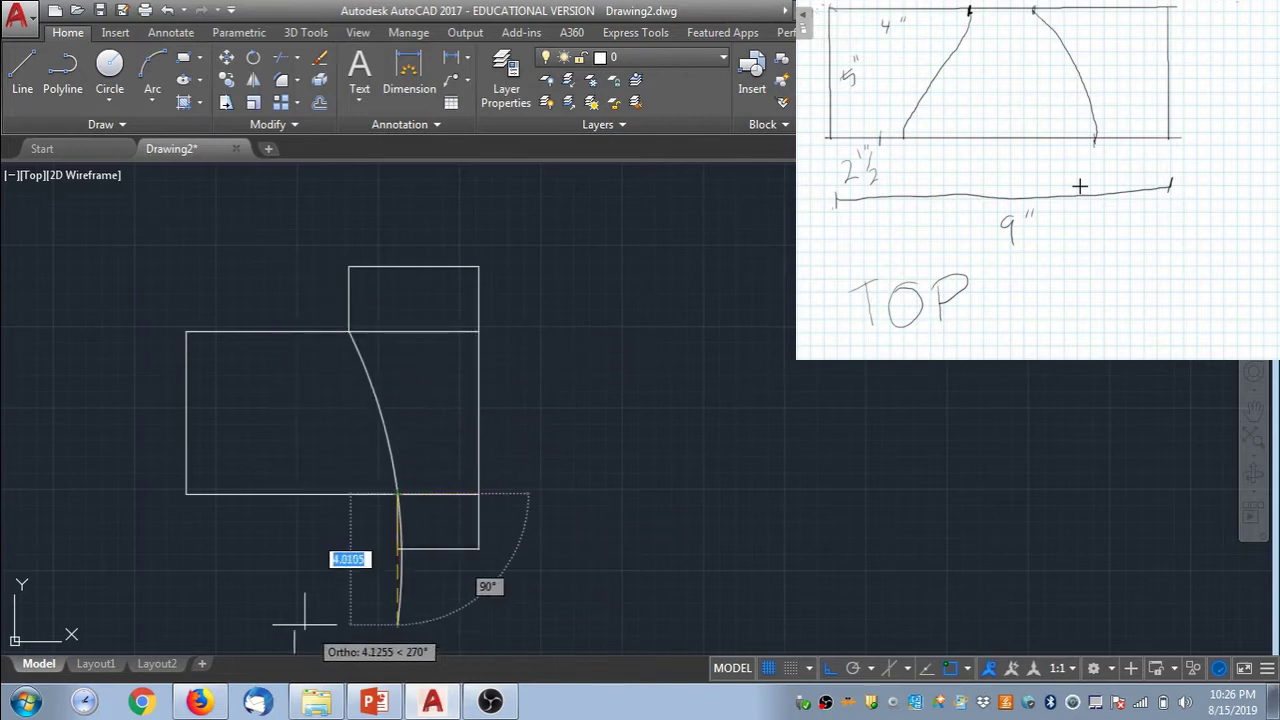
key("ctrl+z")
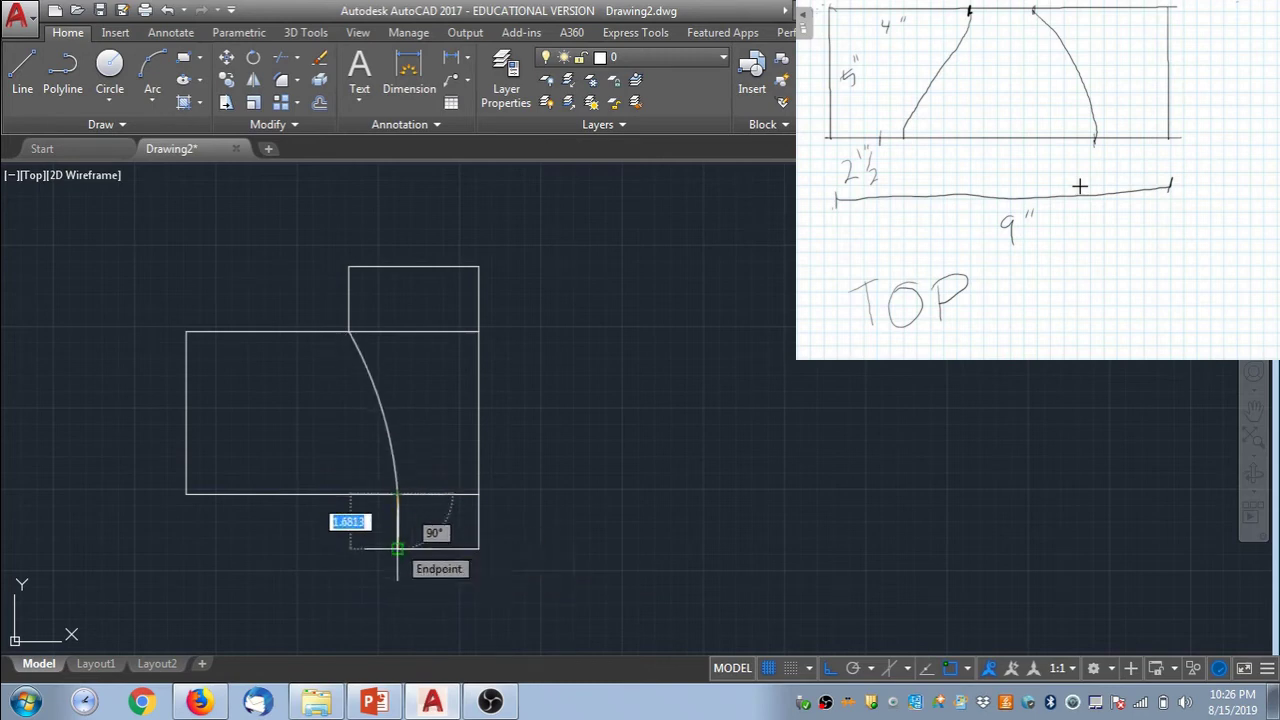
left_click(397, 548)
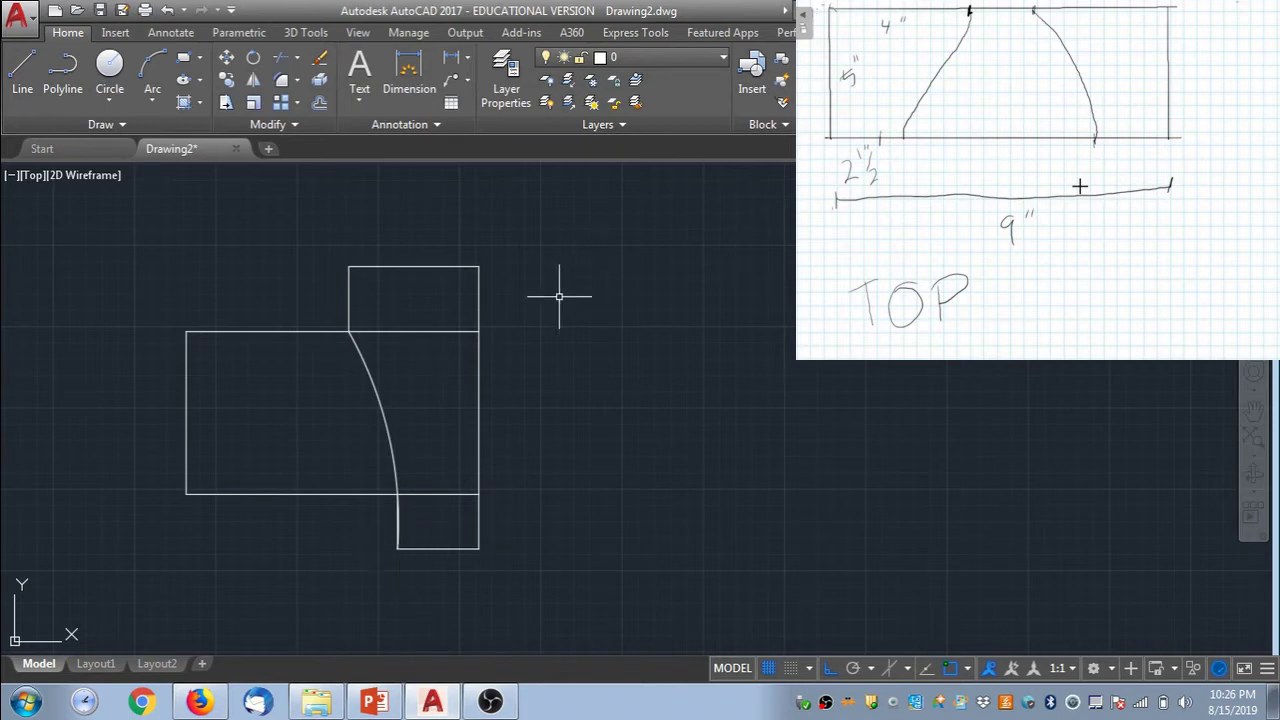
Step: Delete the three helper lines above the rectangle
left_click(479, 297)
key("Delete")
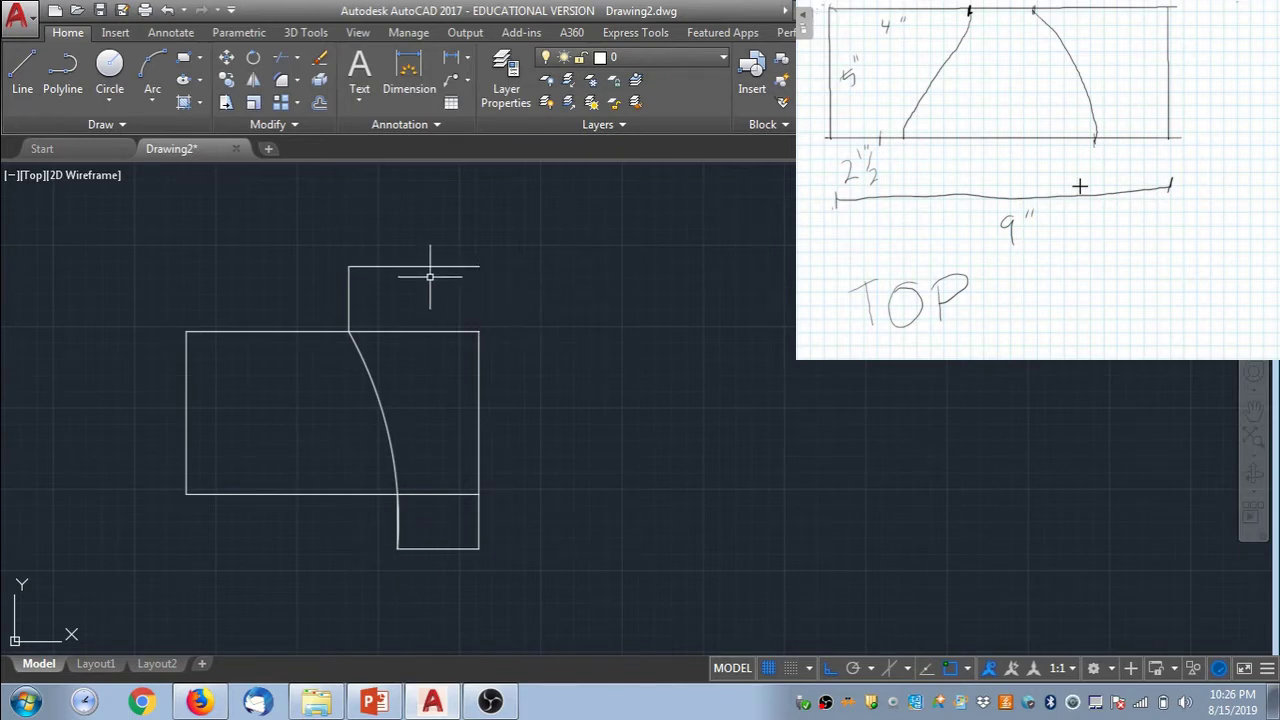
left_click(429, 265)
key("Delete")
left_click(400, 288)
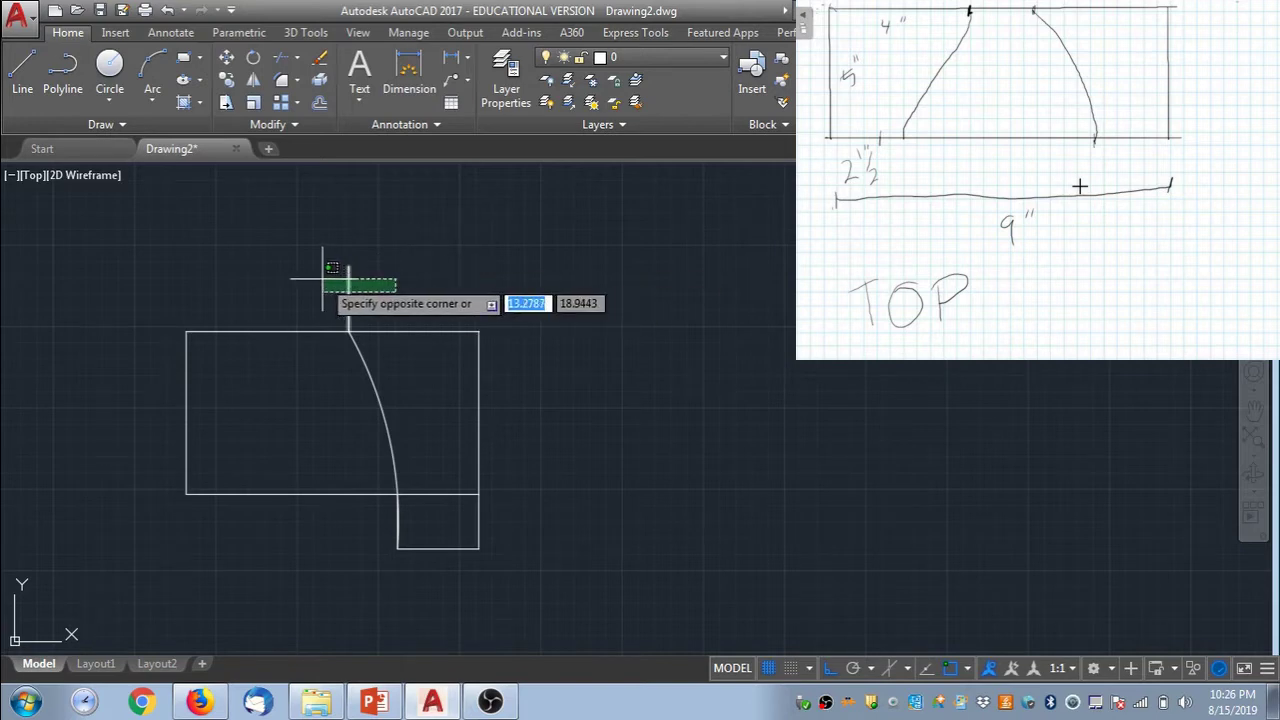
left_click(323, 277)
key("Delete")
Step: Delete the right vertical and bottom horizontal helper lines below the rectangle
left_click(479, 521)
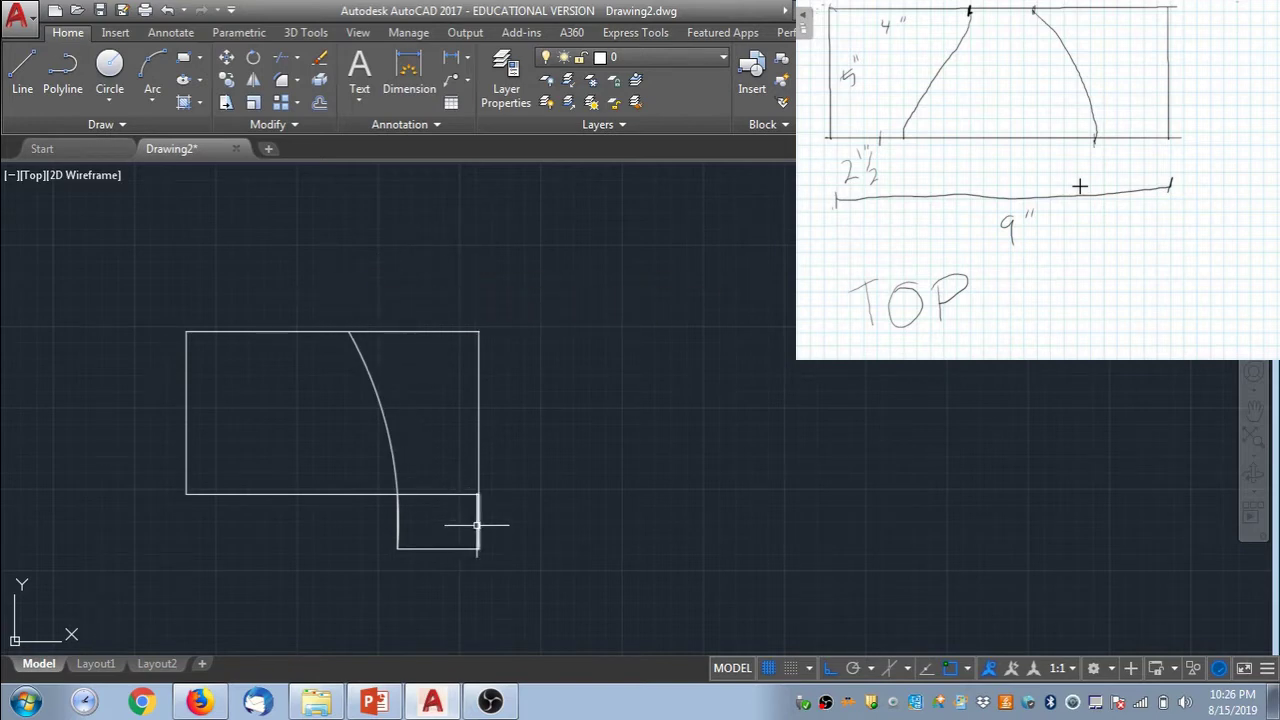
key("Delete")
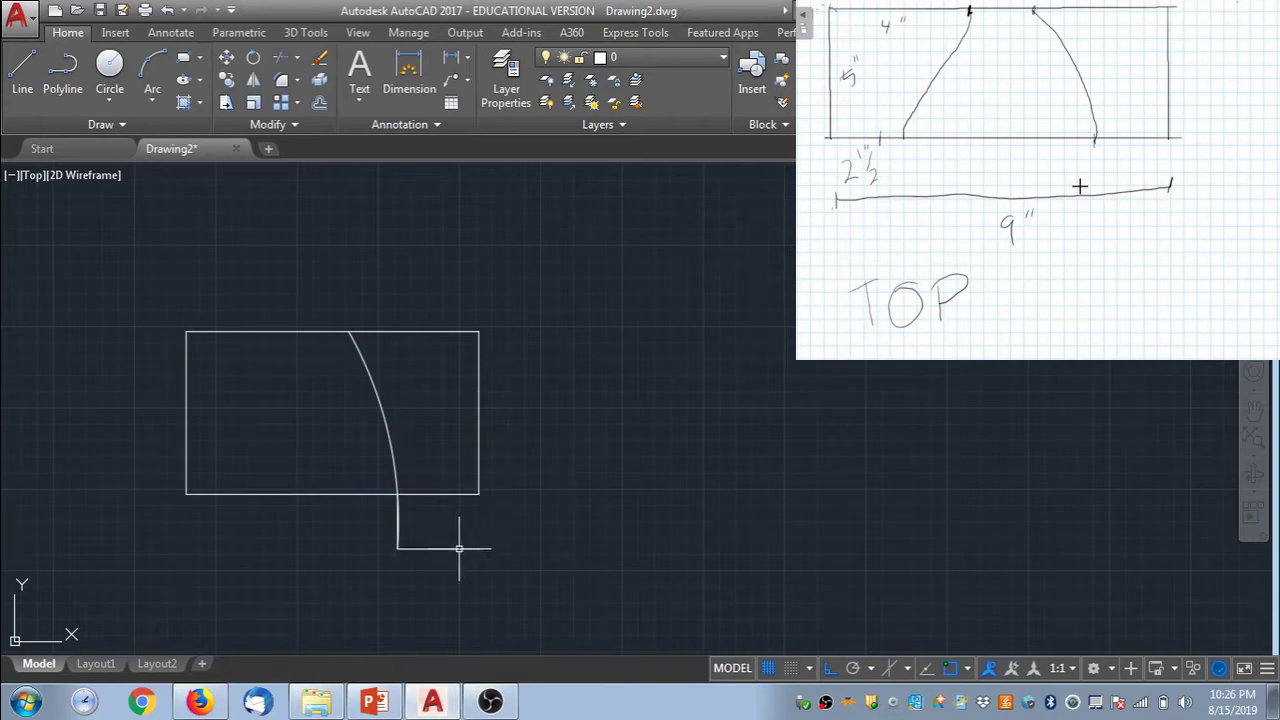
left_click(457, 548)
key("Delete")
left_click(397, 518)
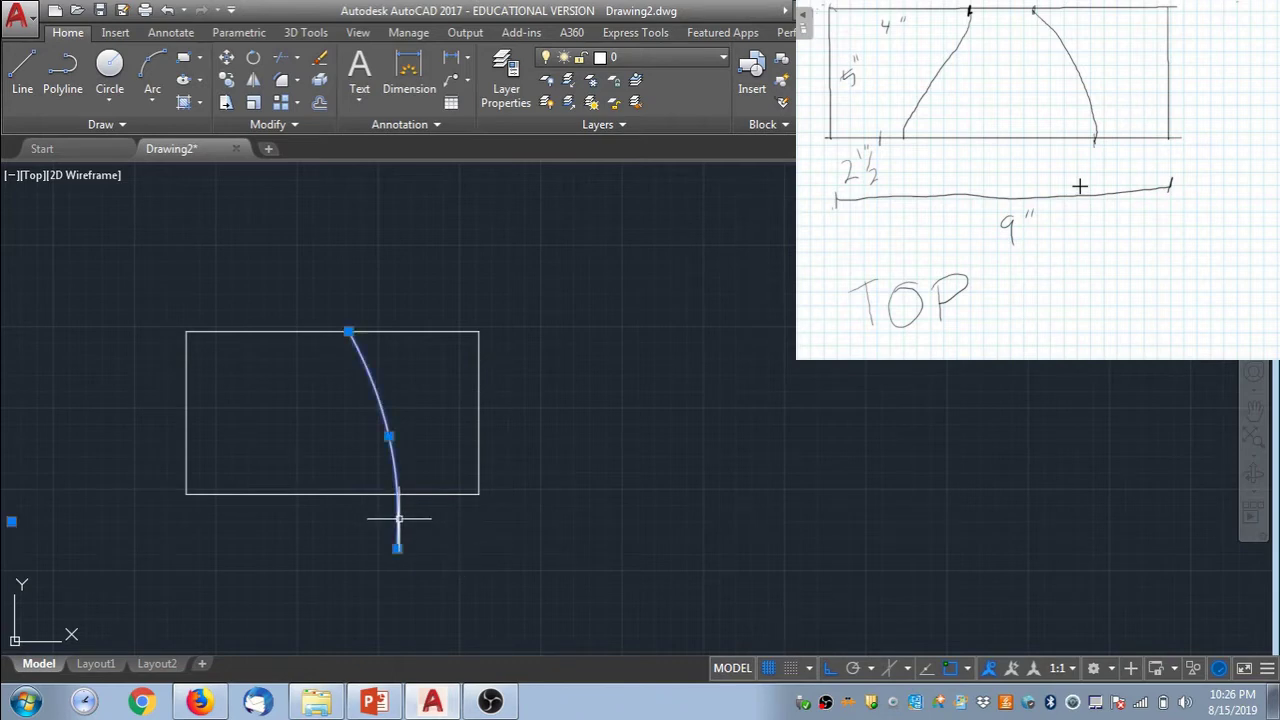
key("Escape")
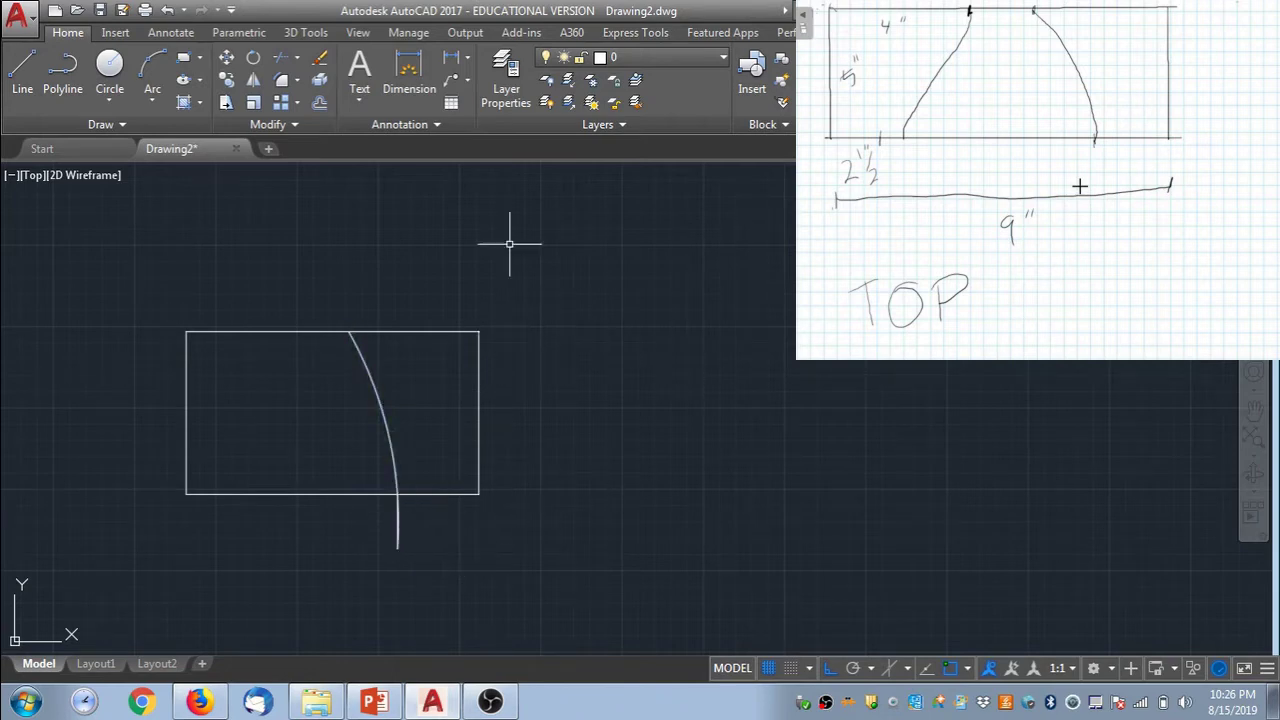
Step: Trim the part of the arc that extends below the rectangle's bottom edge
left_click(279, 62)
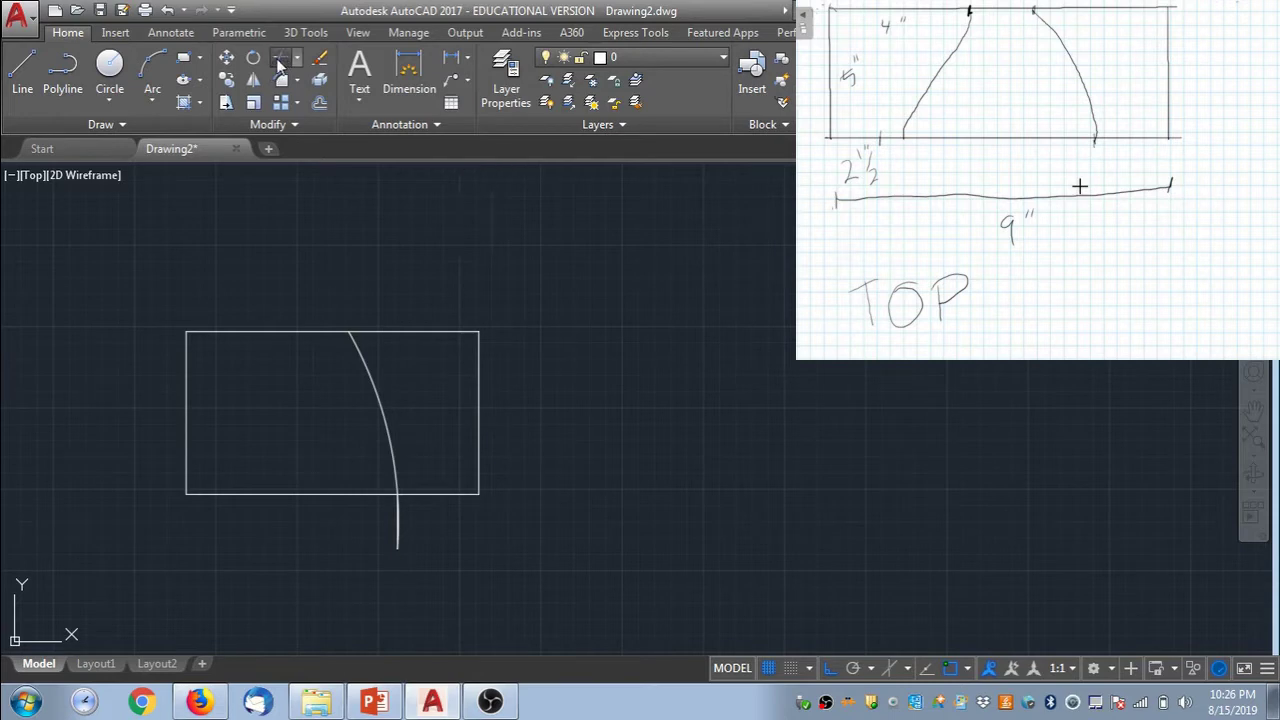
left_click(393, 494)
key("Return")
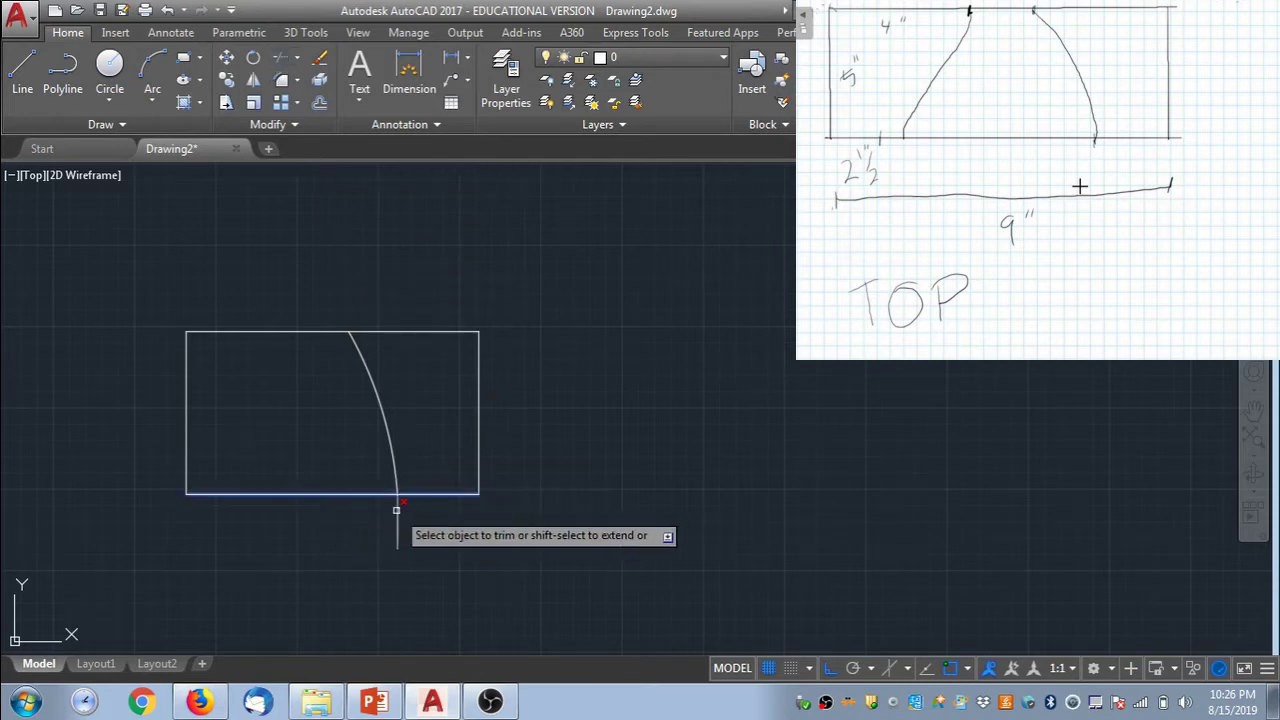
key("Escape")
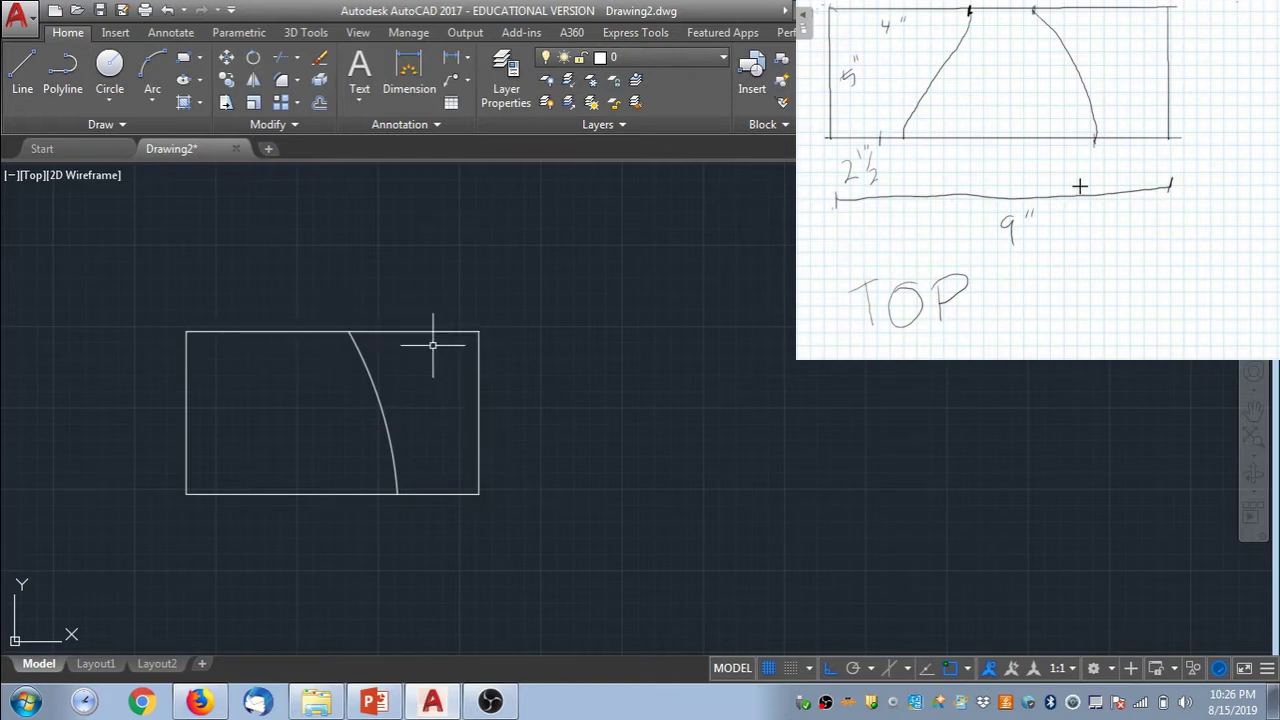
left_click(254, 84)
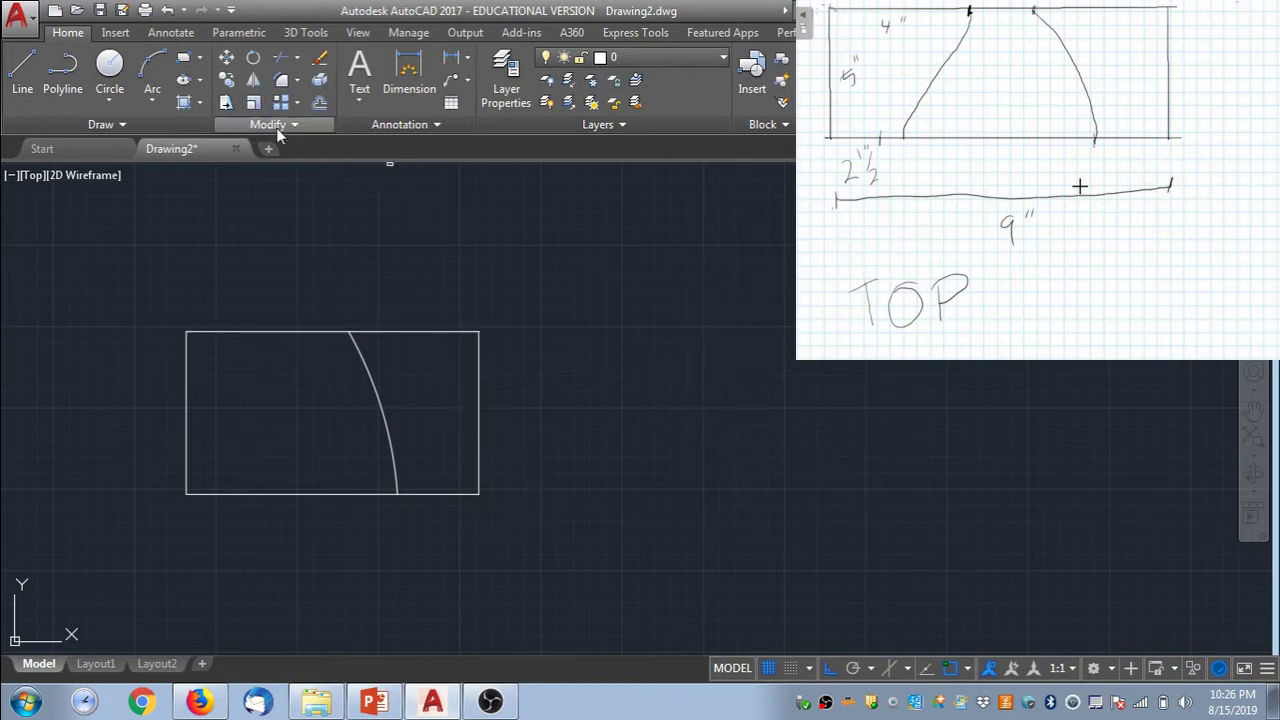
left_click(374, 395)
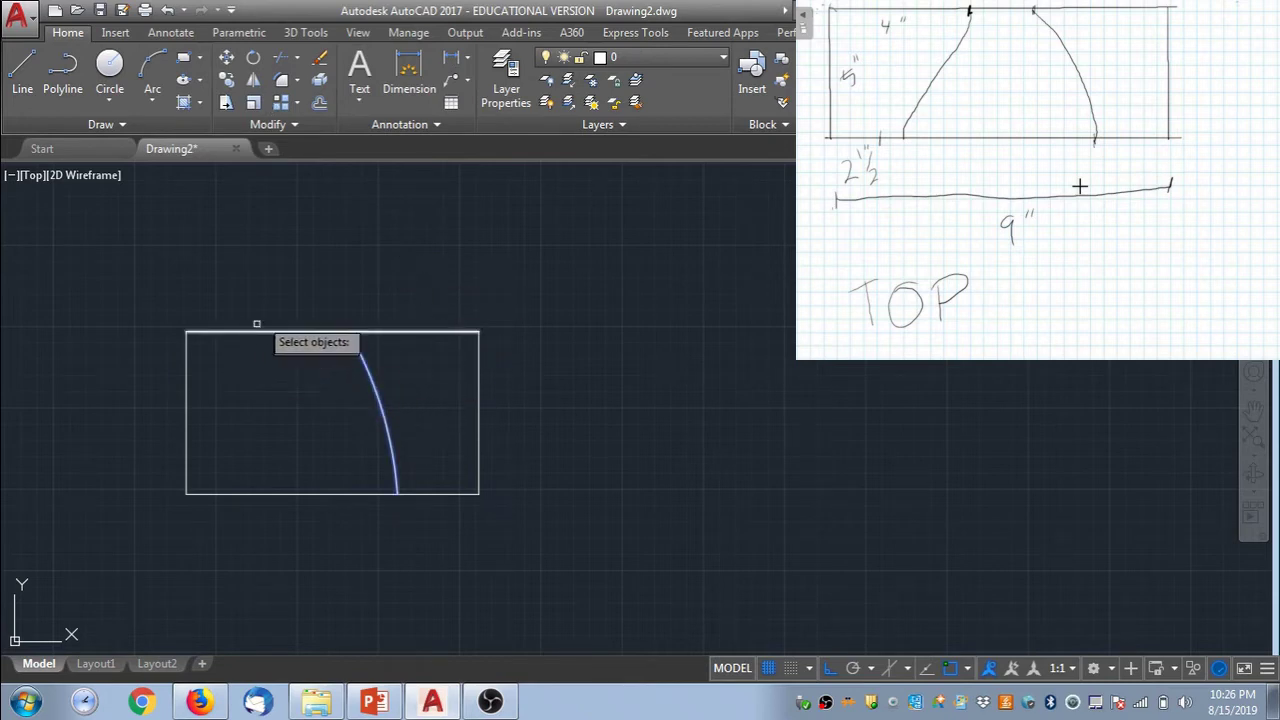
key("Return")
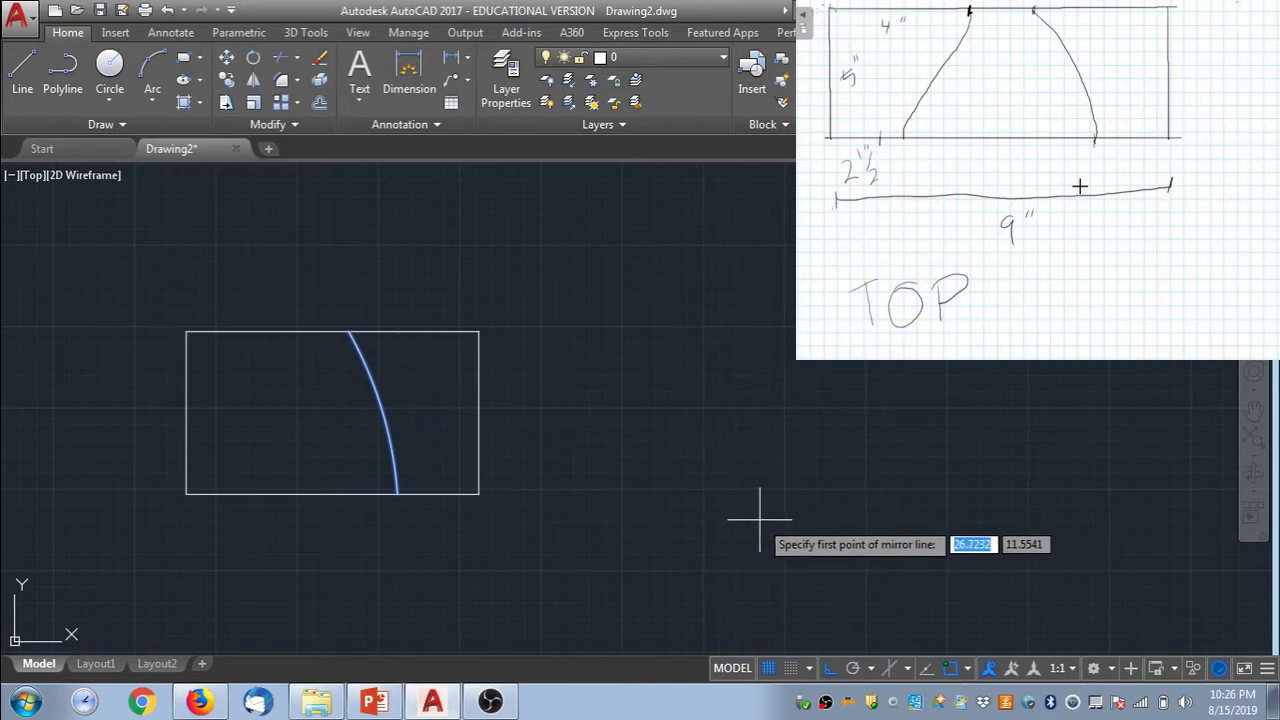
left_click(968, 669)
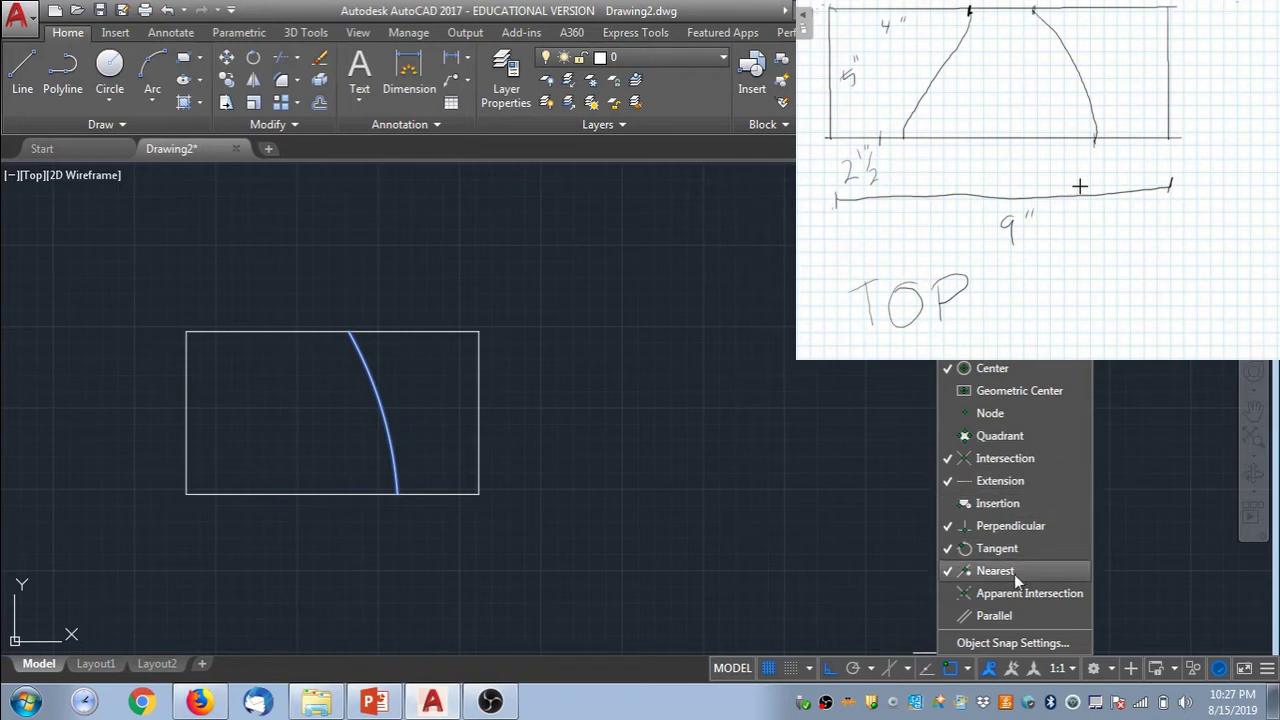
left_click(865, 493)
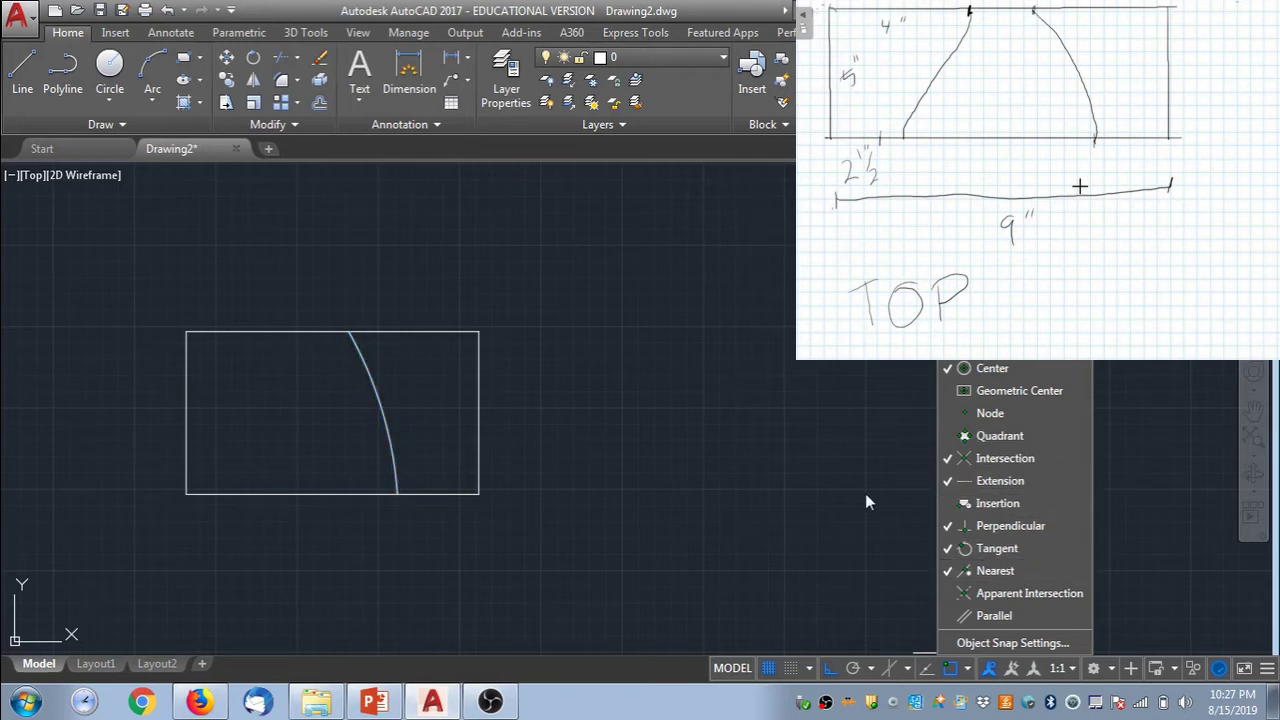
Step: Mirror the arc about the vertical line through the midpoints of the rectangle's top and bottom edges, keeping the original arc
left_click(253, 80)
left_click(383, 423)
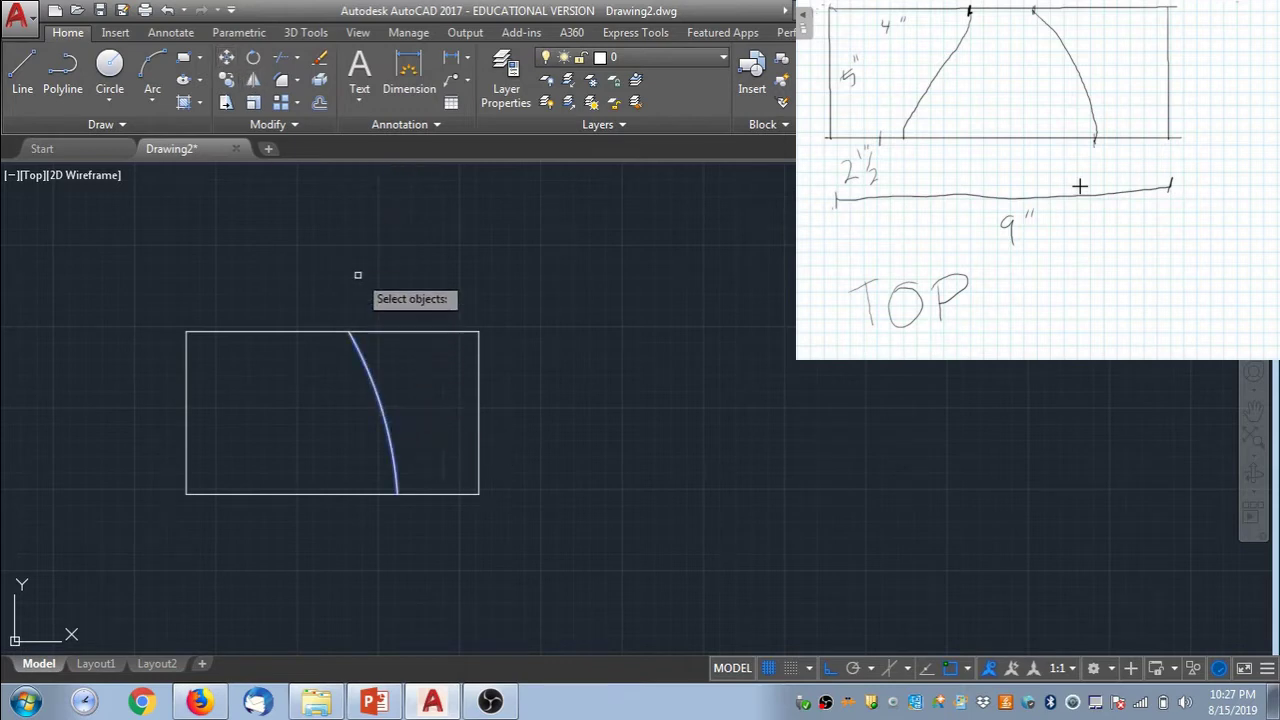
key("Return")
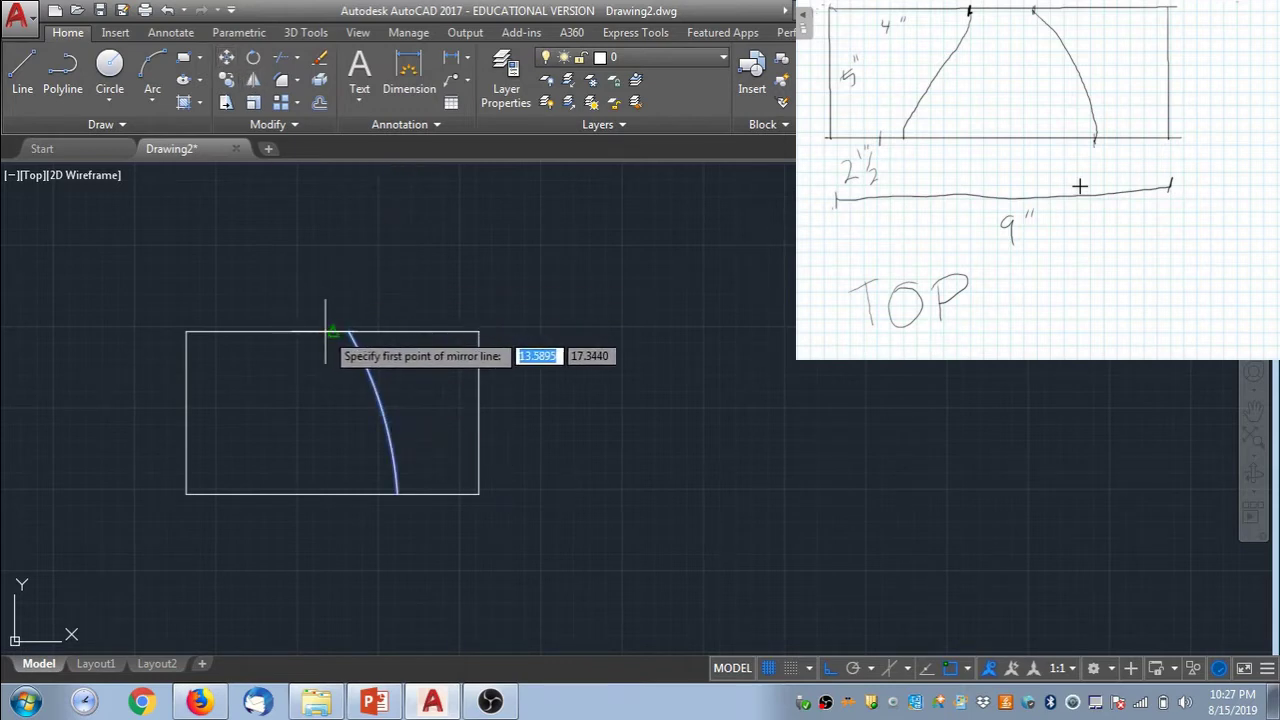
left_click(333, 331)
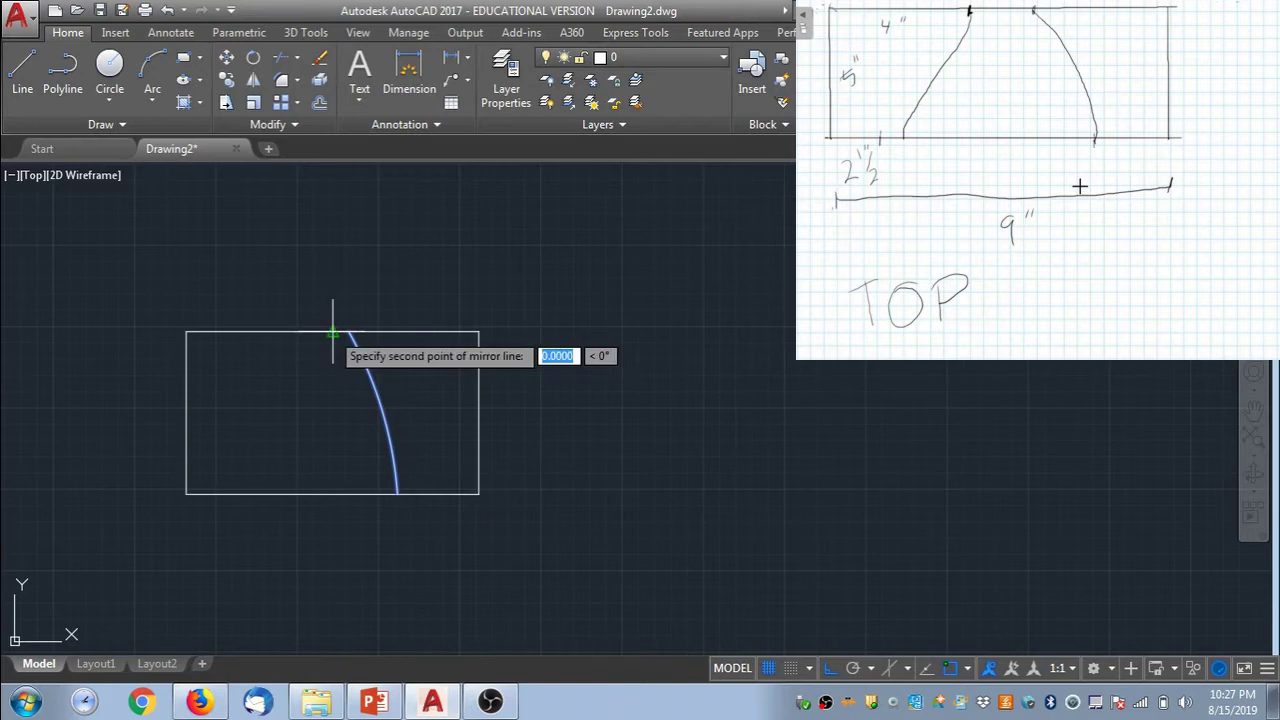
left_click(333, 494)
key("Return")
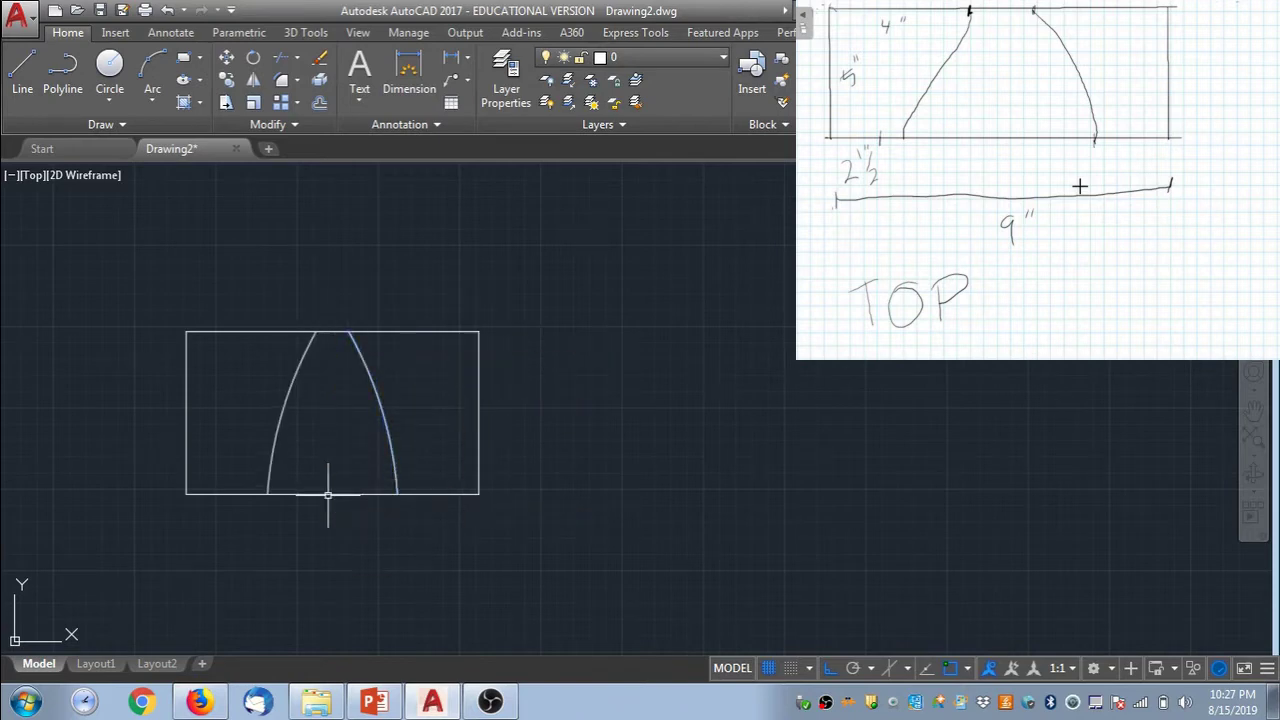
left_click(386, 434)
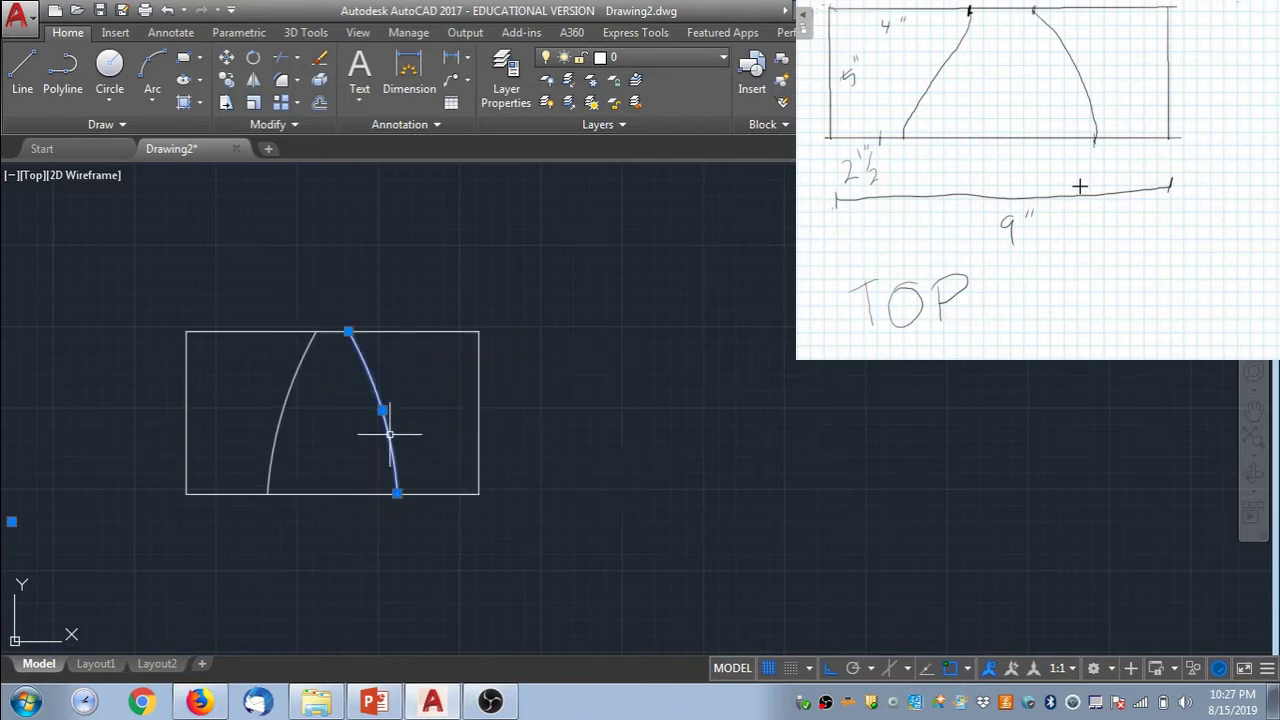
left_click(382, 410)
left_click(385, 370)
key("Escape")
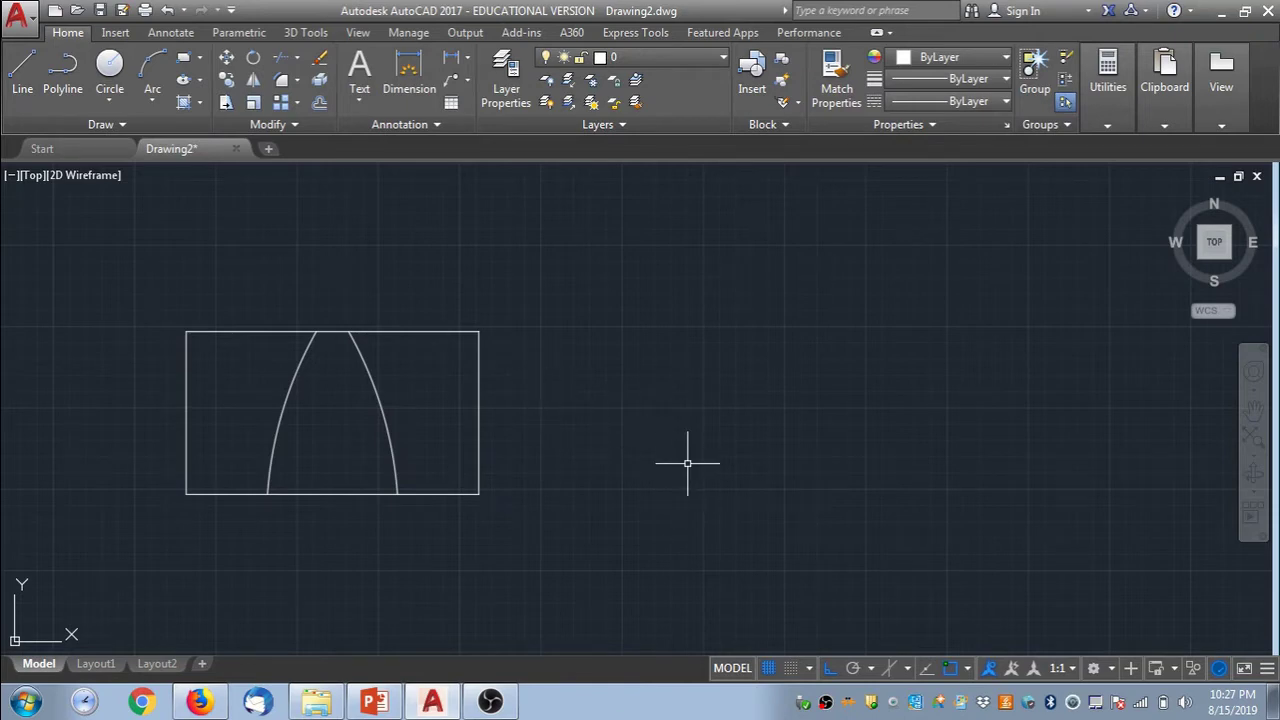
scroll(687, 463, "down", 2)
middle_click_drag(669, 489, 574, 360)
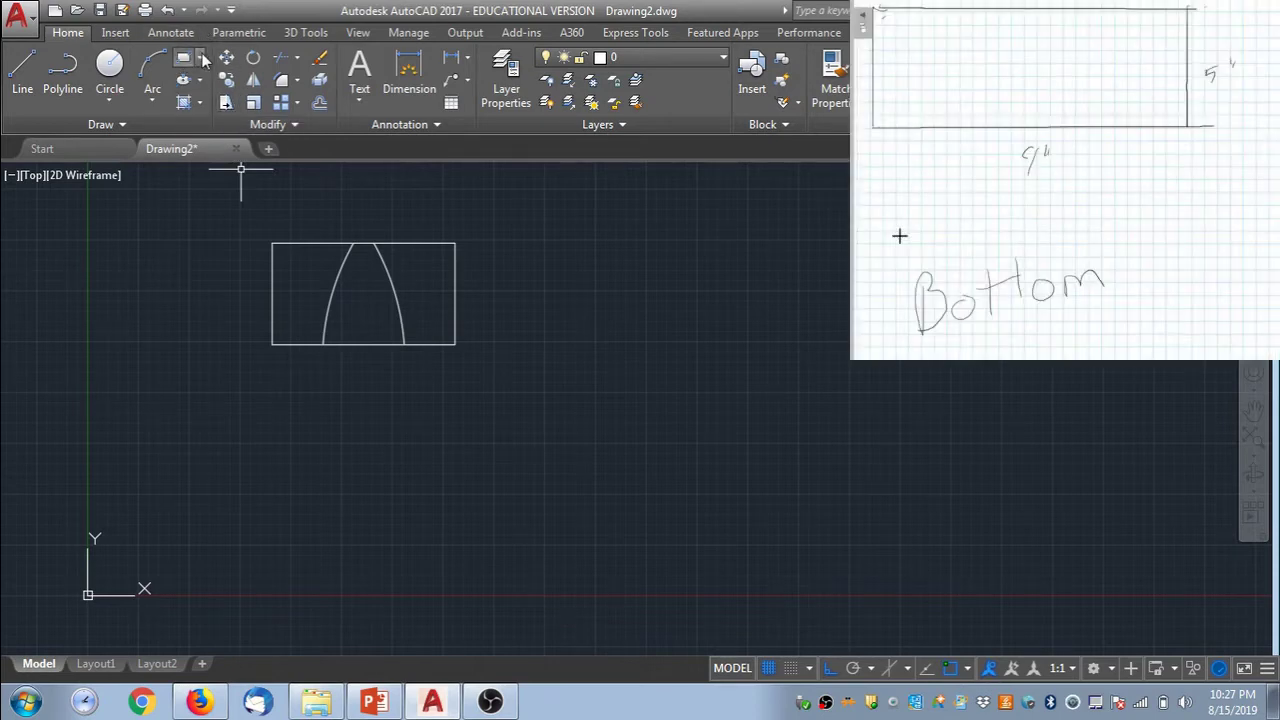
left_click(201, 58)
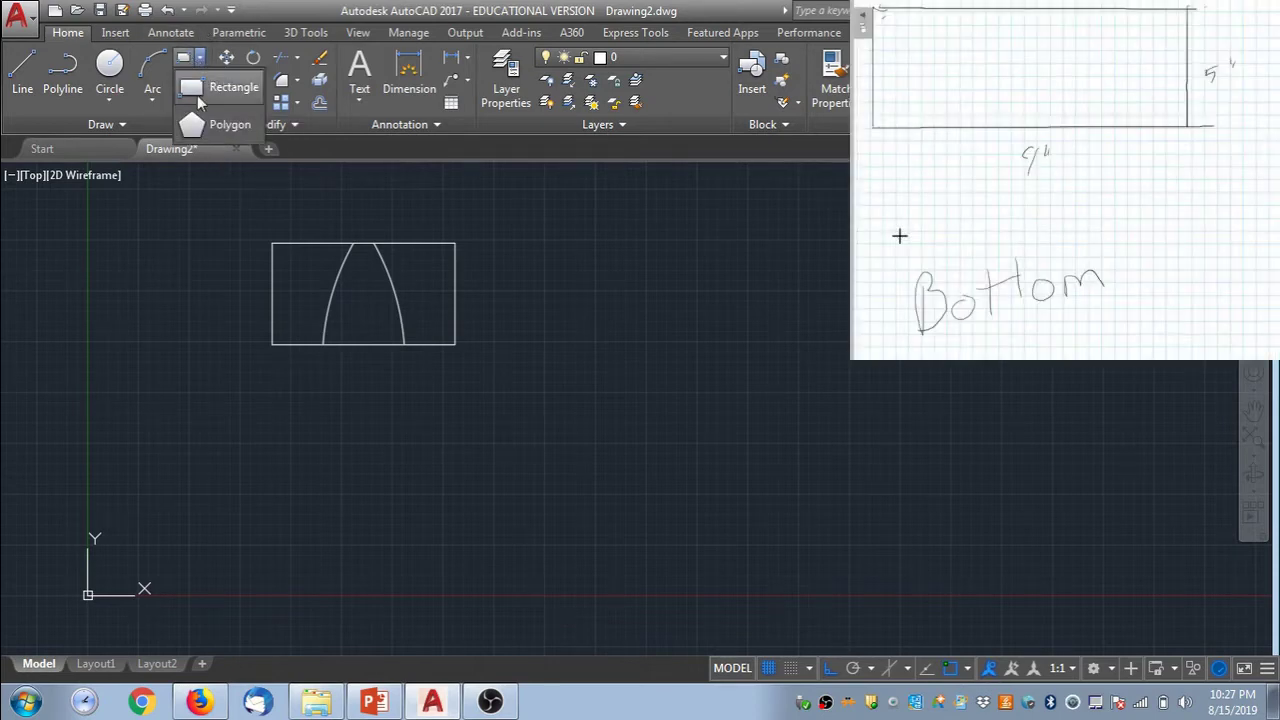
left_click(228, 87)
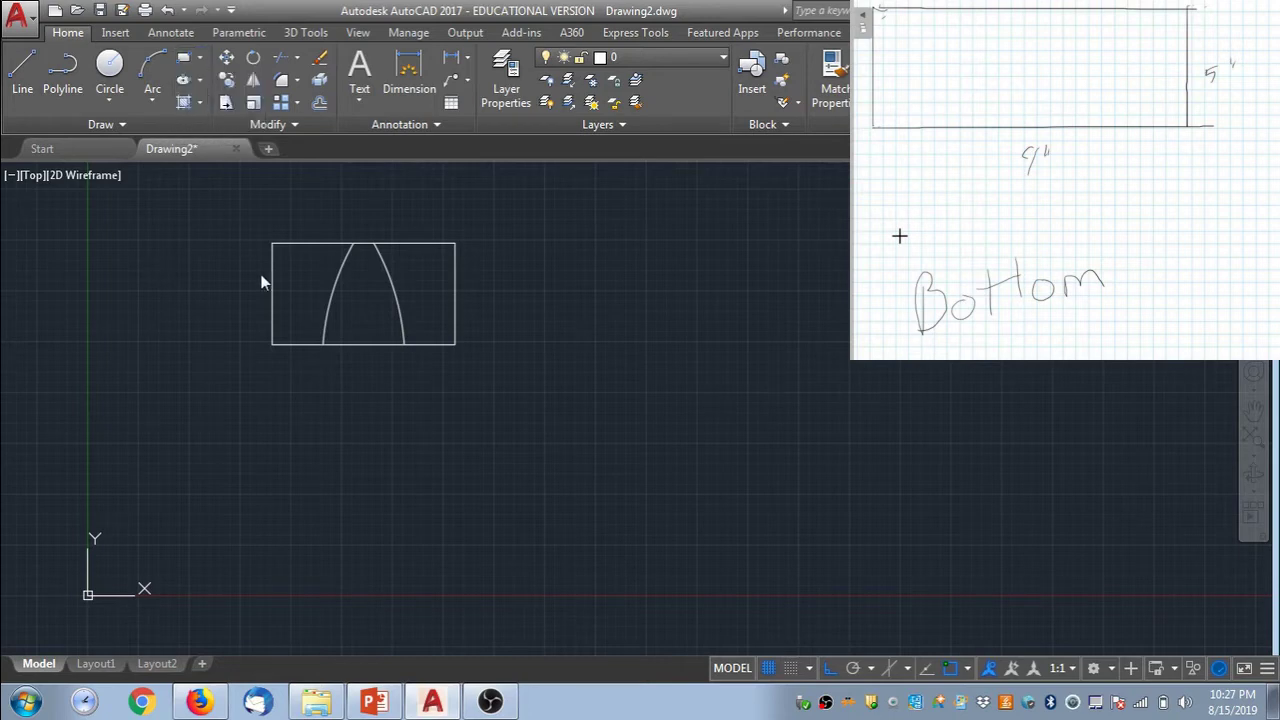
left_click(268, 406)
type("d")
key("Return")
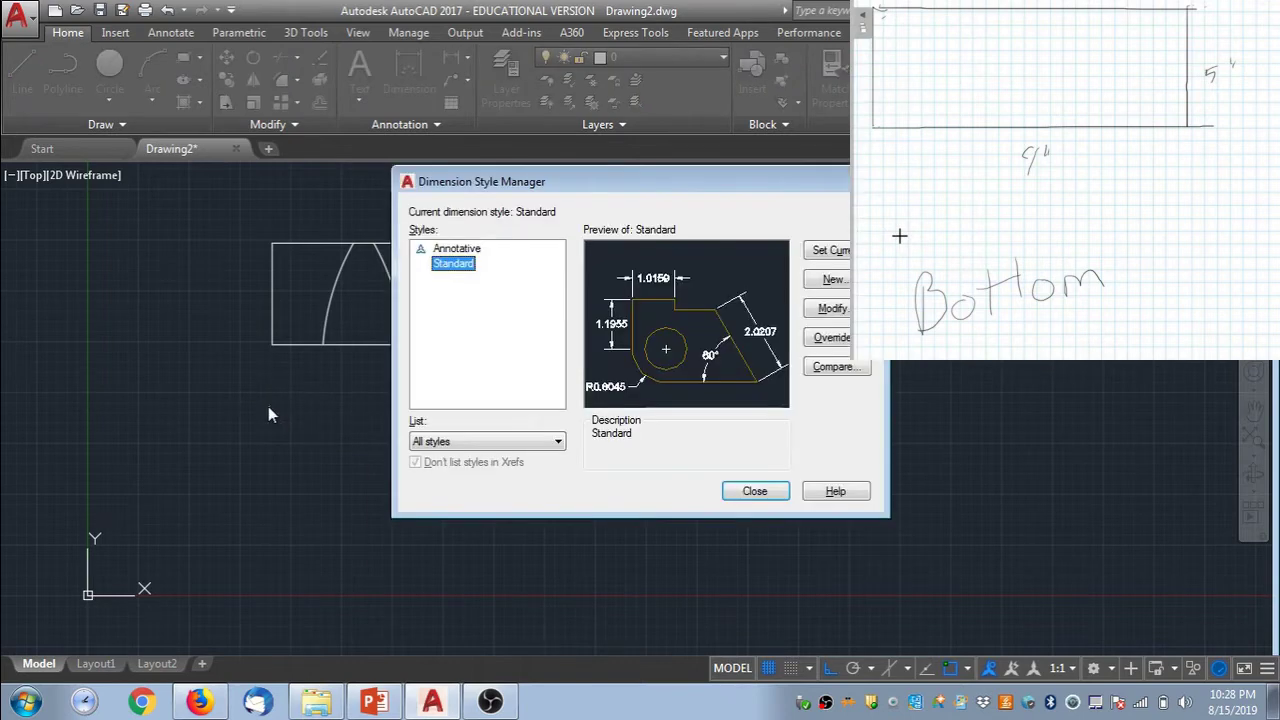
left_click(783, 490)
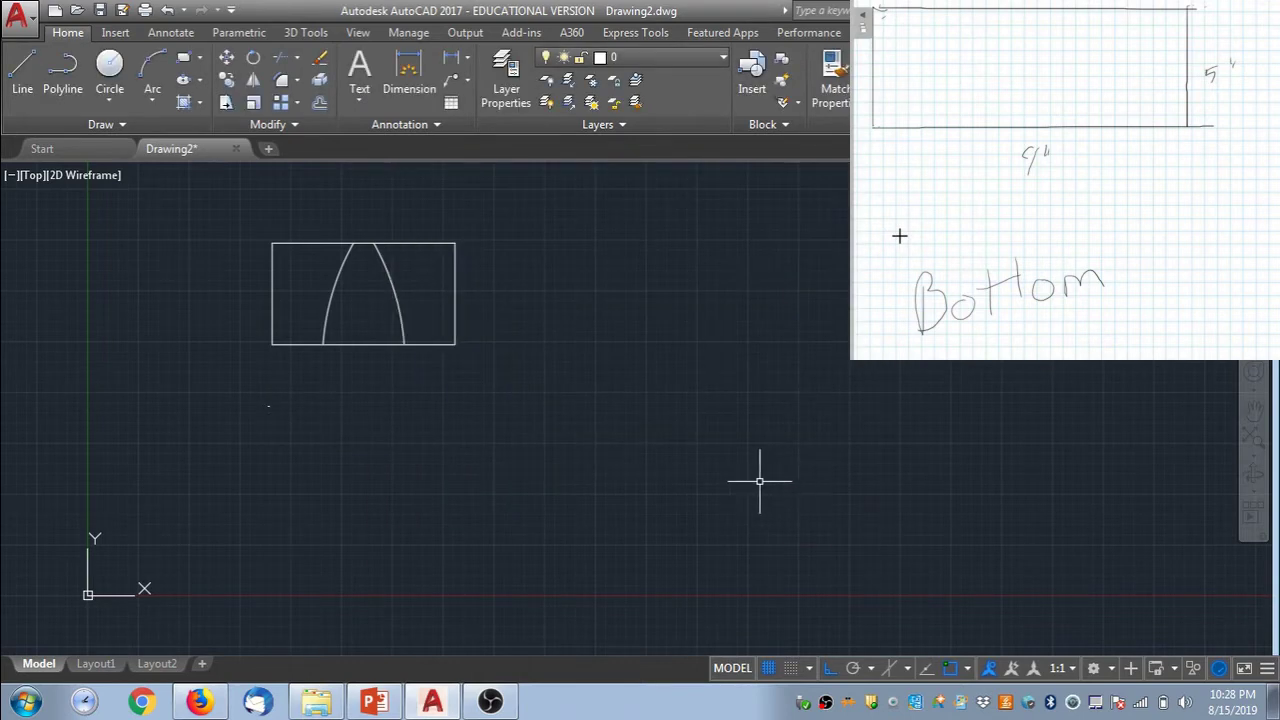
Step: Try to draw a rectangle with length 9 and width 5 below the top view
left_click(185, 58)
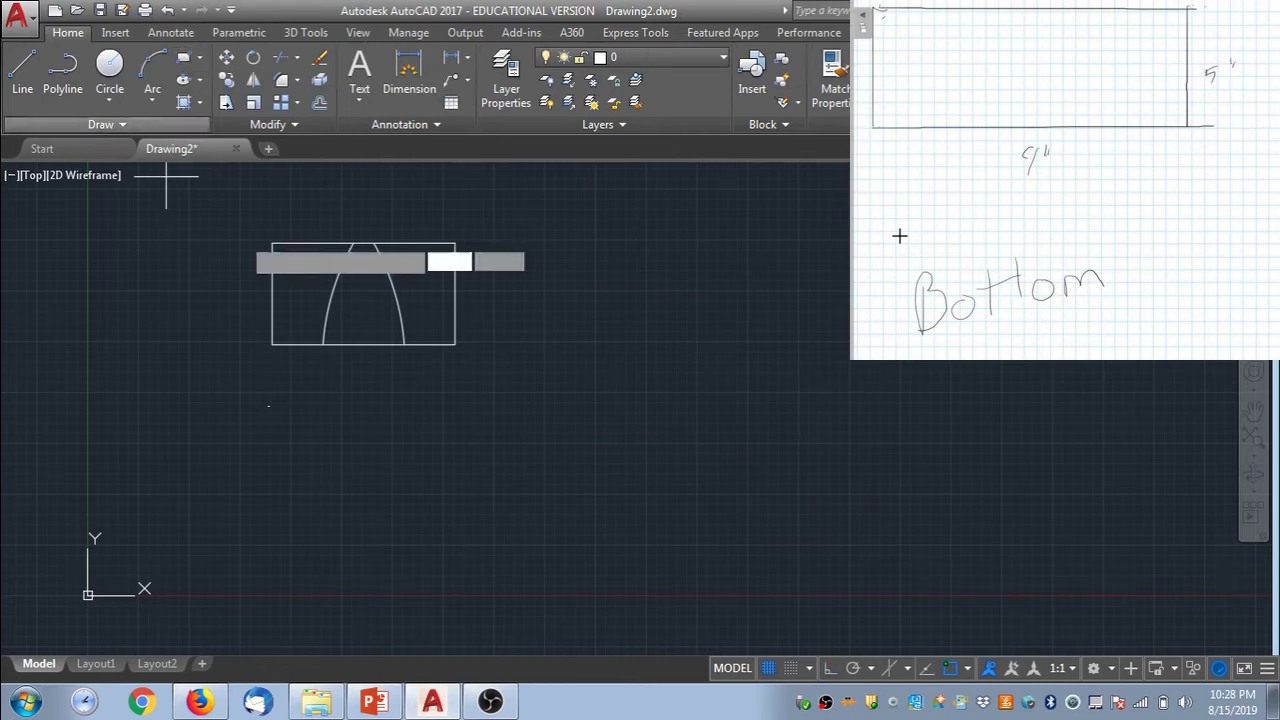
left_click(279, 400)
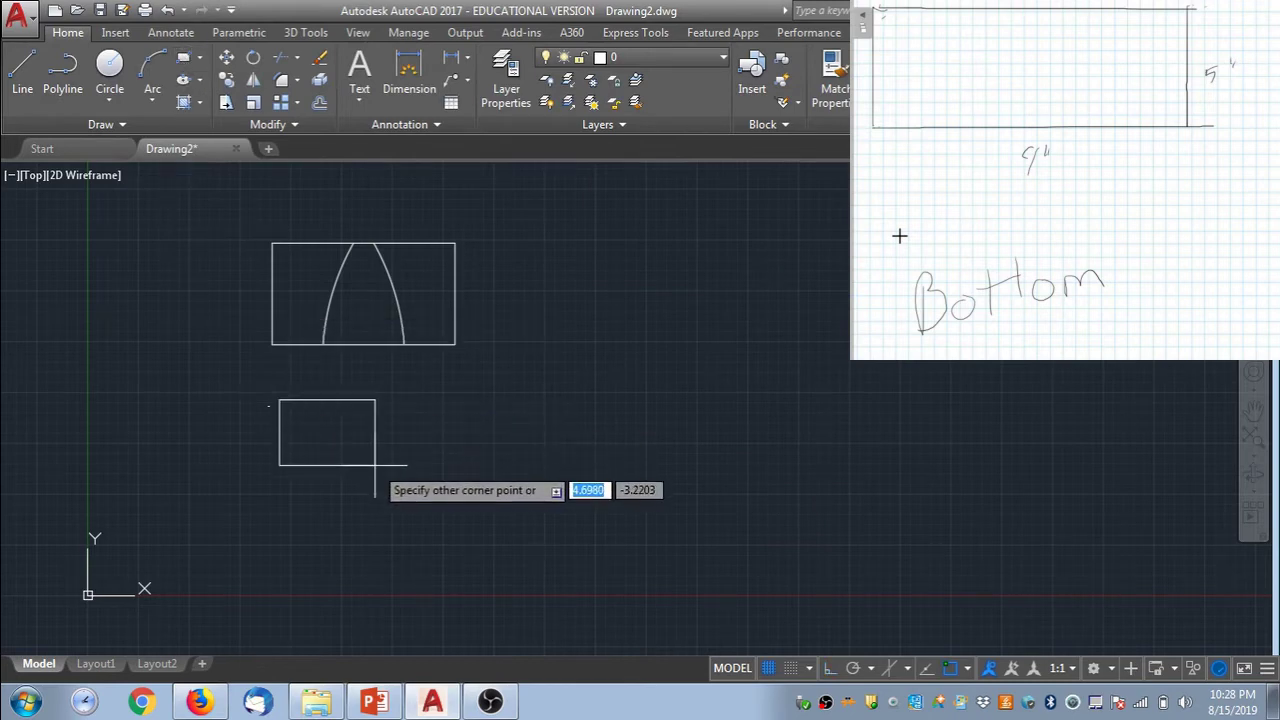
type("d")
key("Return")
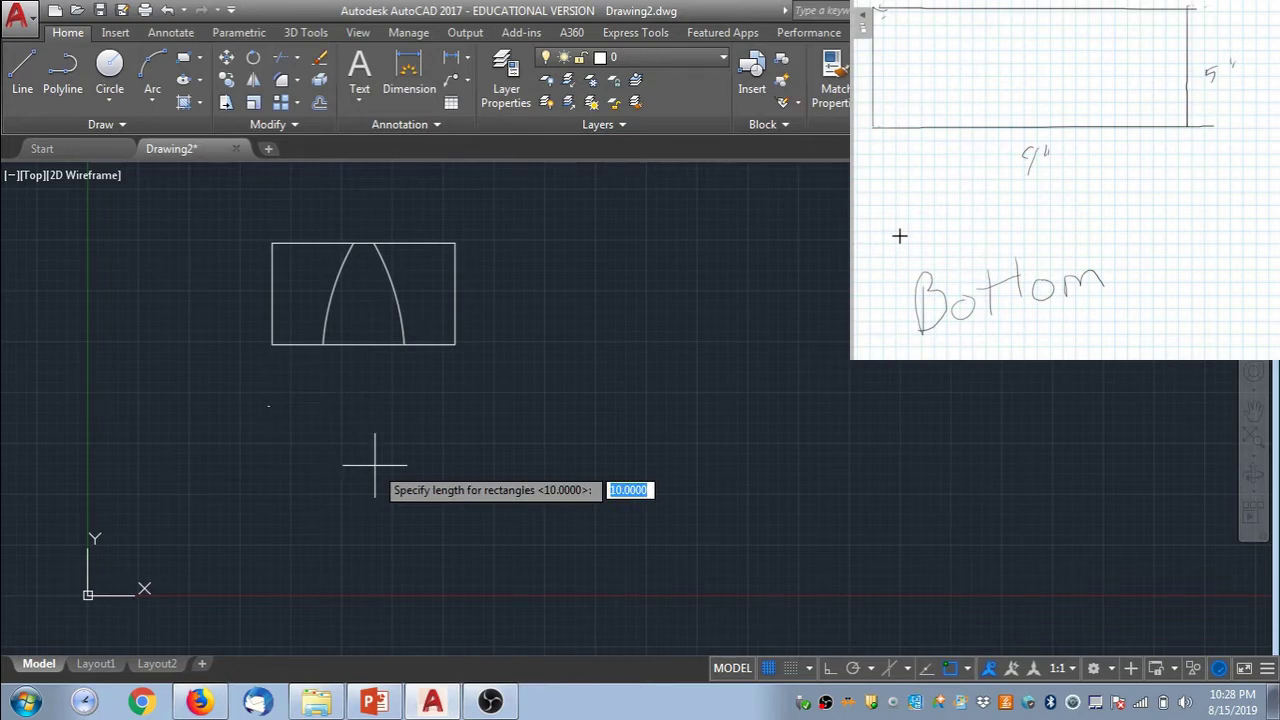
type("9")
key("Return")
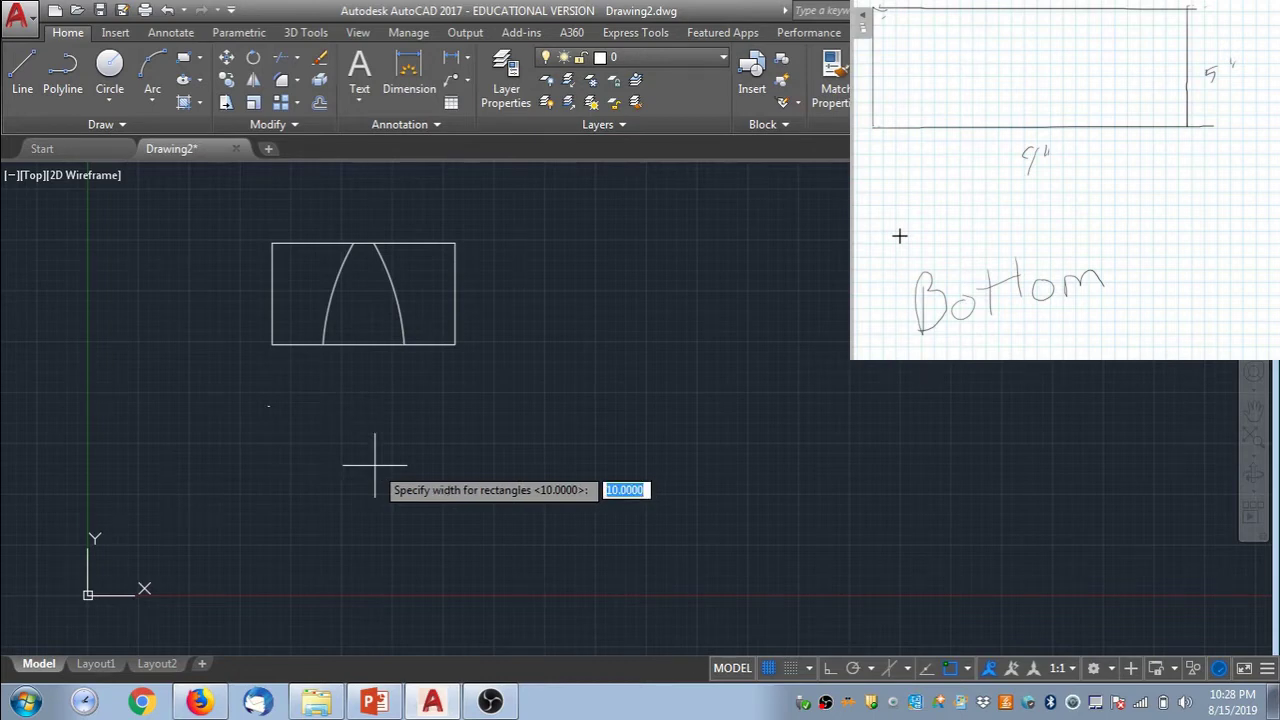
type("5")
key("Return")
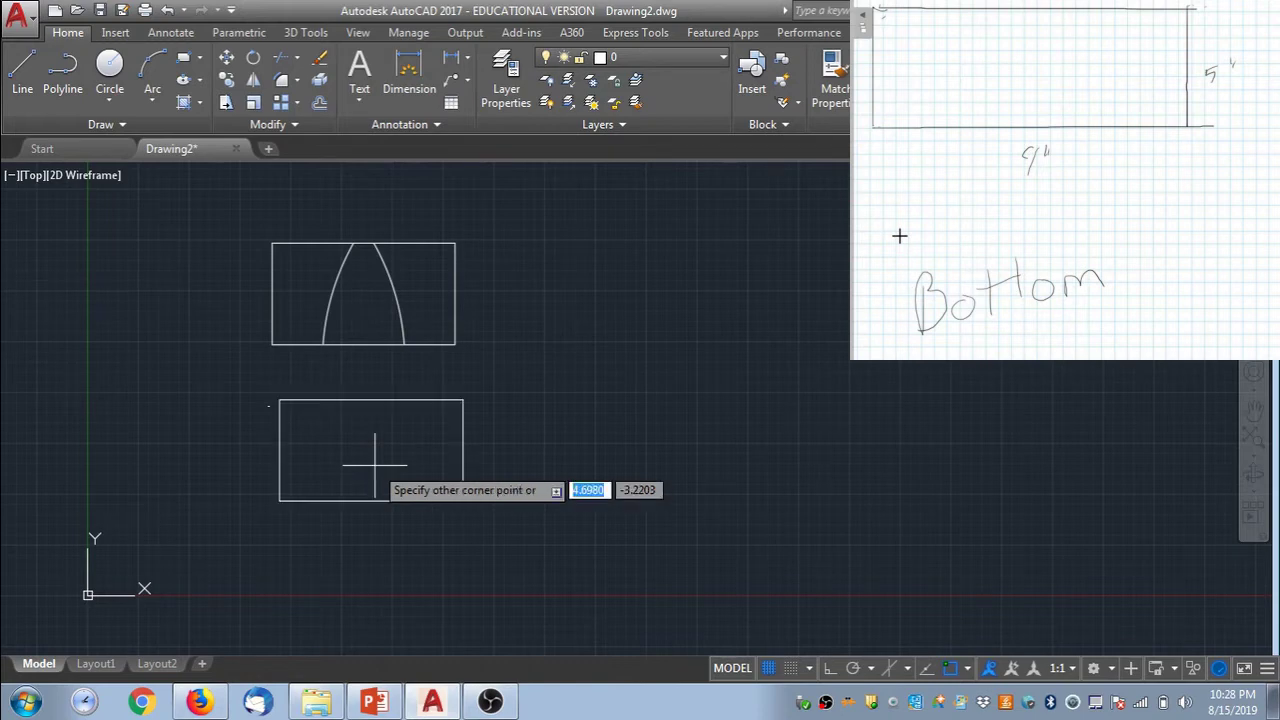
key("Return")
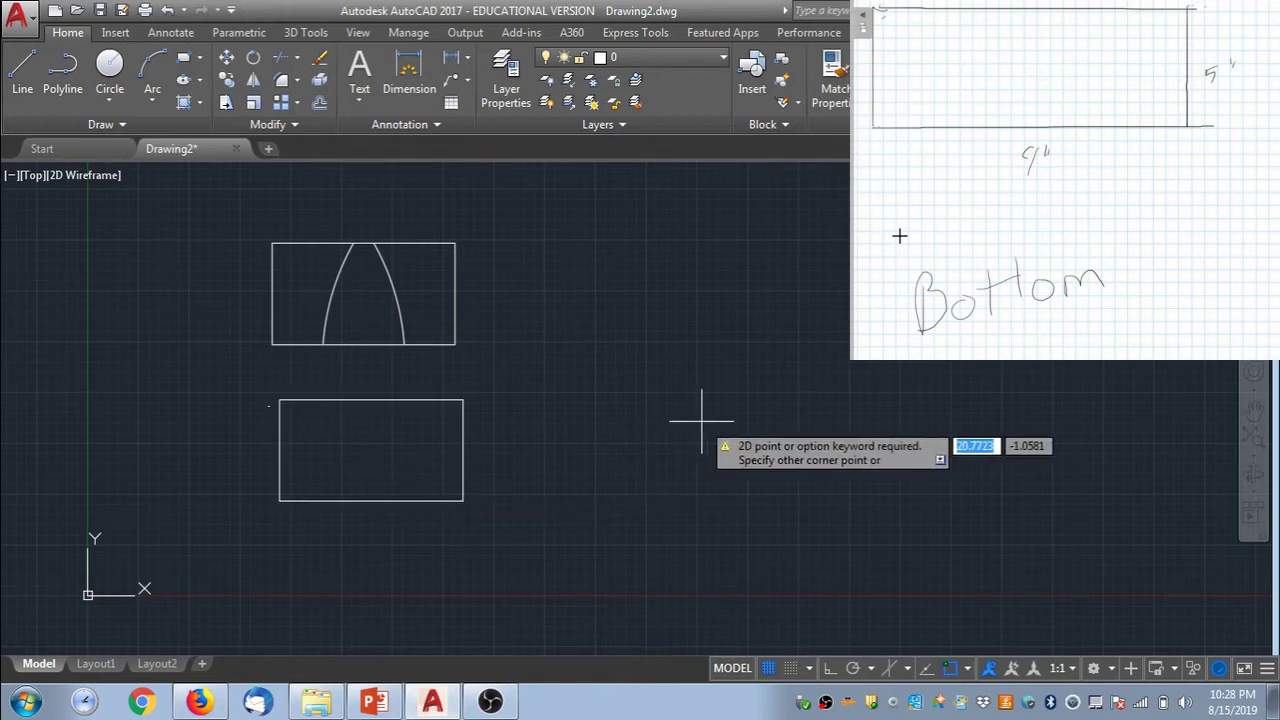
key("Escape")
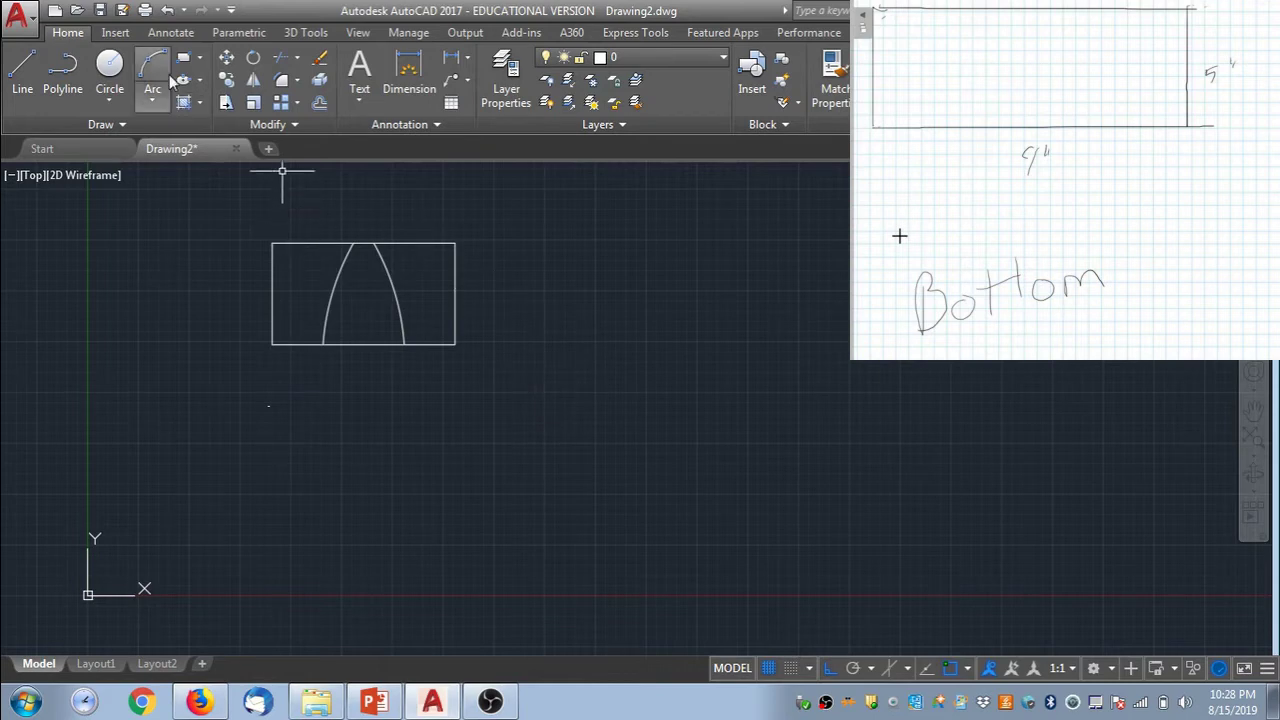
Step: Draw the bottom view as a 9 by 5 rectangle below the top view, aligned with its left edge
left_click(182, 62)
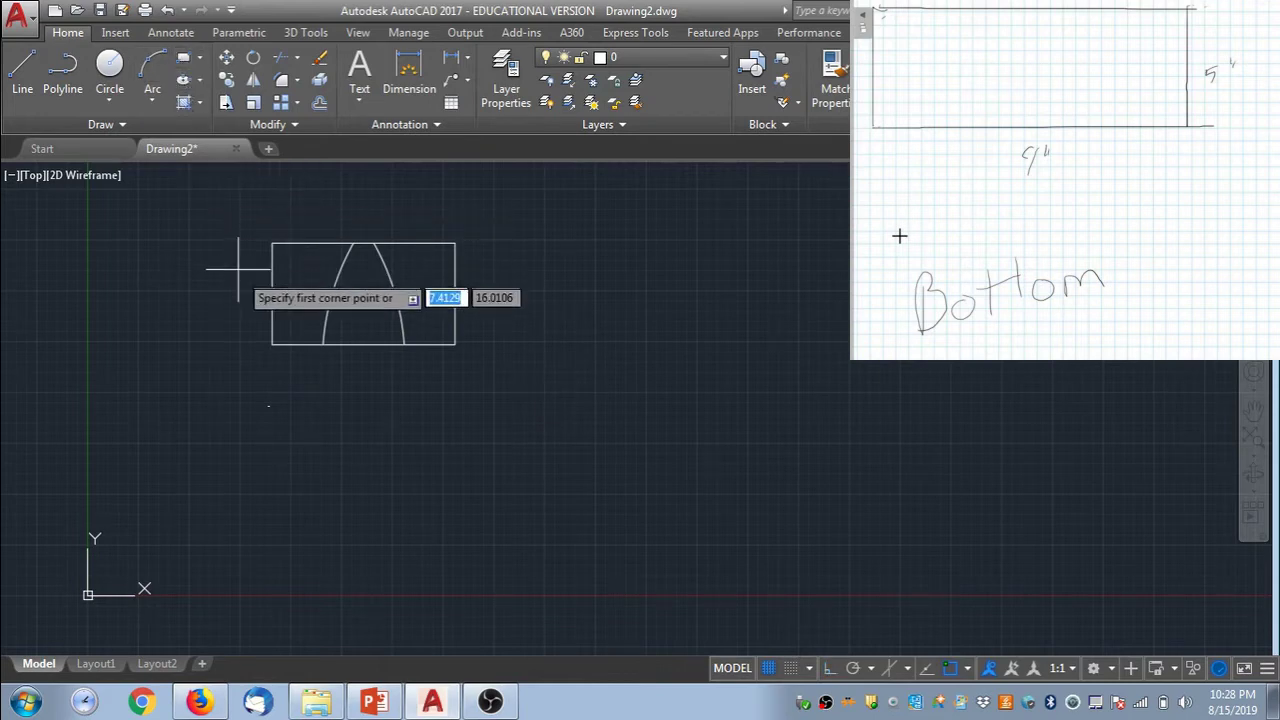
left_click(271, 425)
type("d")
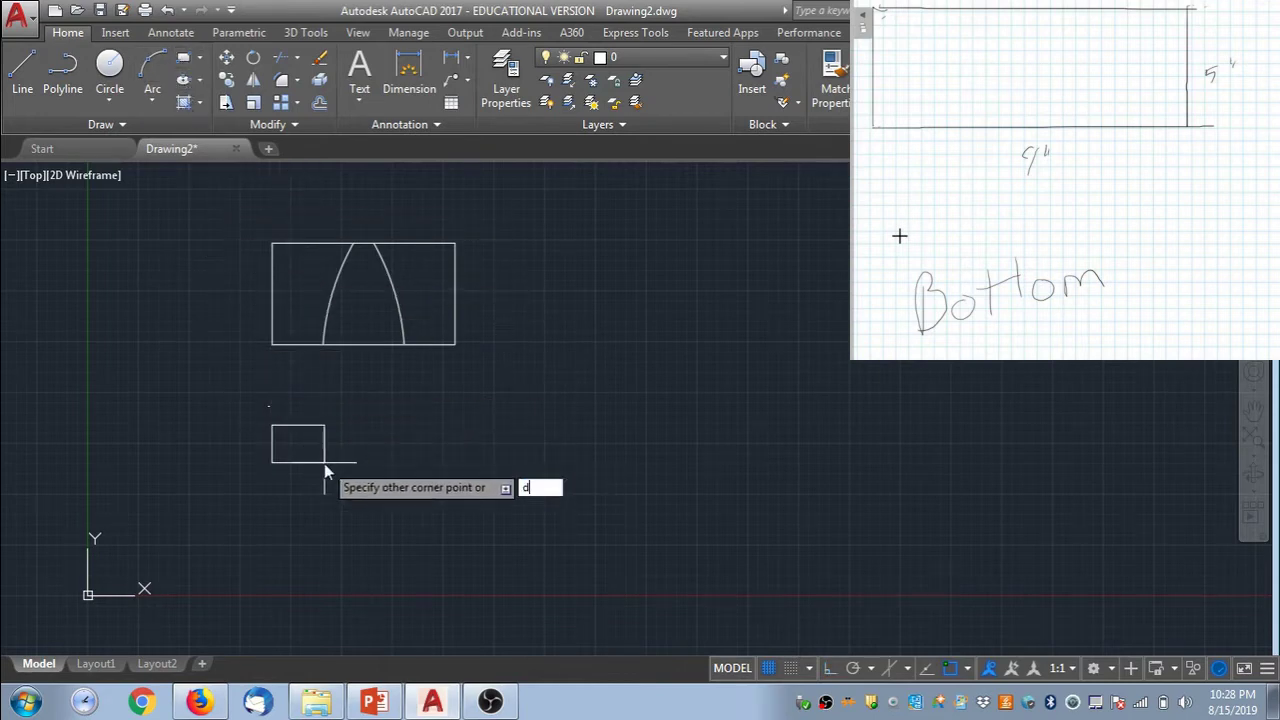
key("Return")
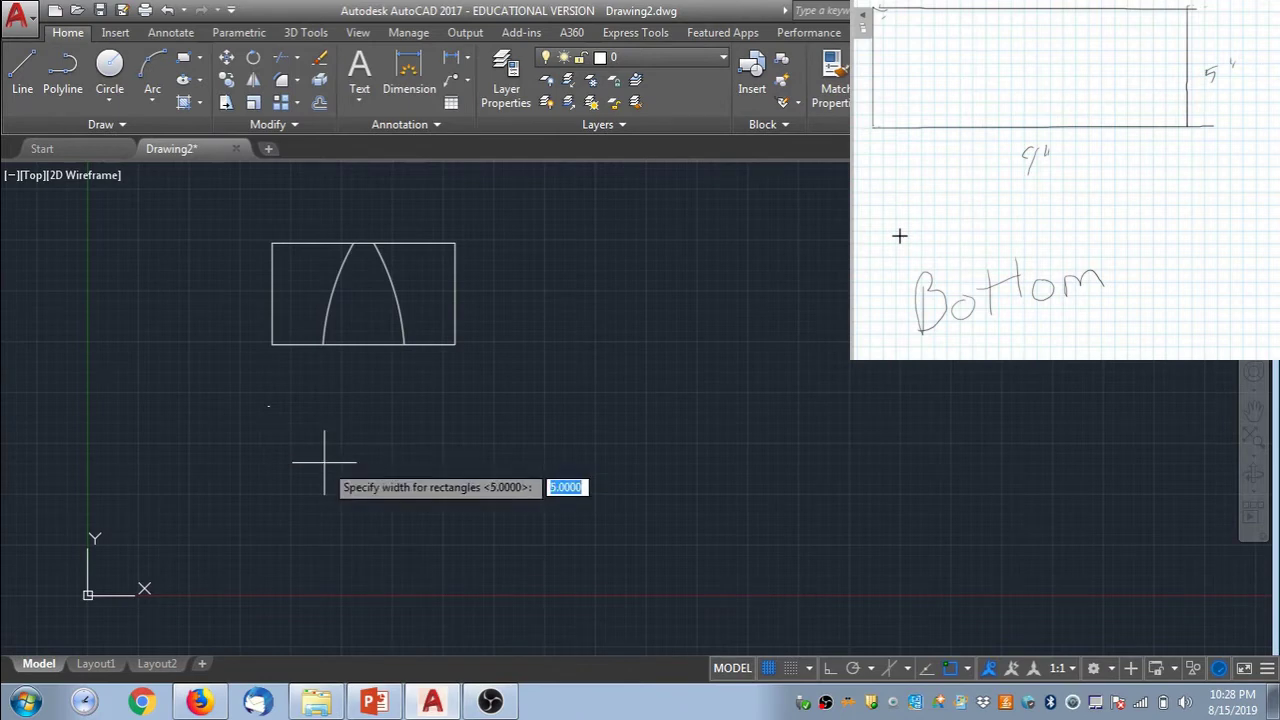
key("Return")
left_click(334, 471)
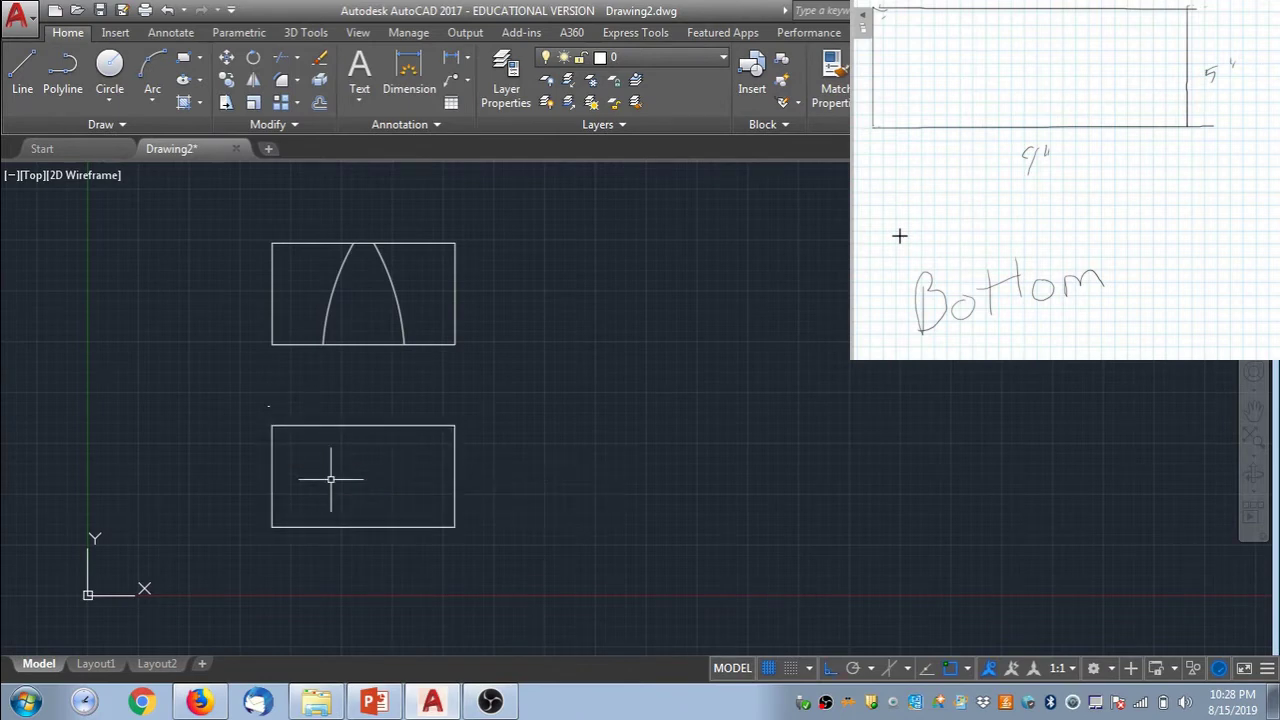
Step: Delete the tiny stray rectangle between the top view and the bottom view
scroll(620, 500, "up", 4)
scroll(620, 500, "down", 5)
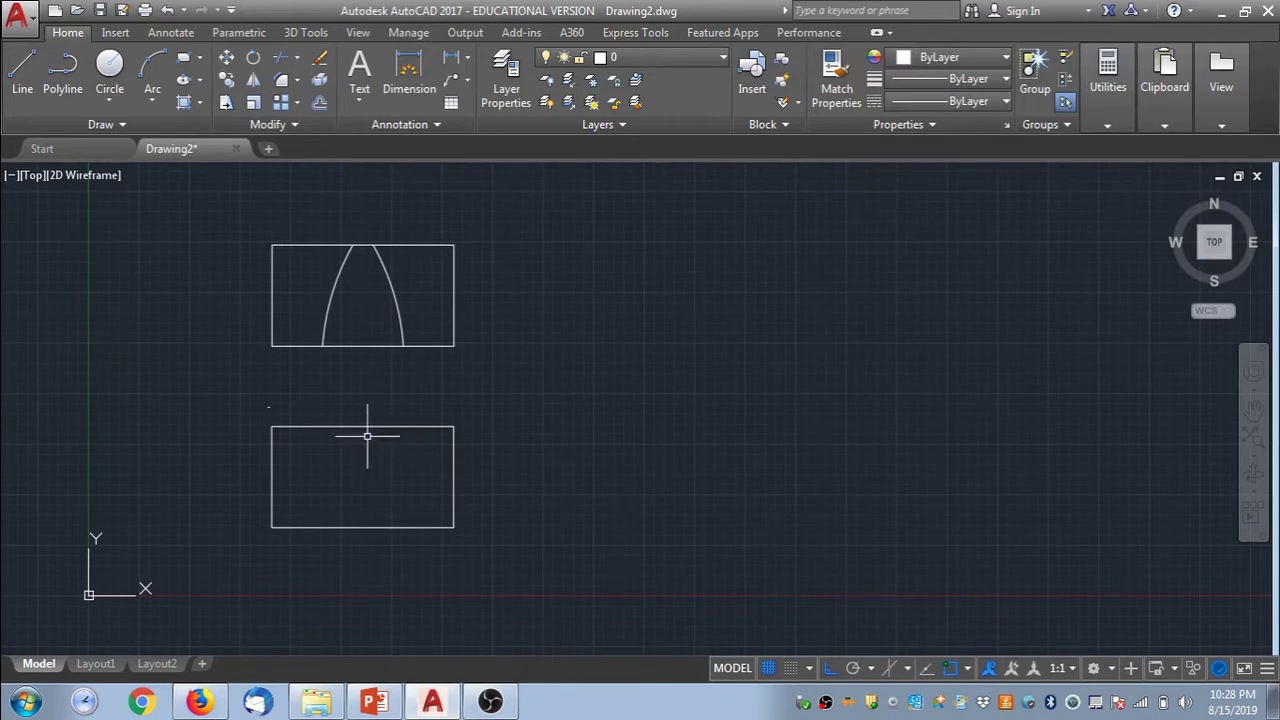
scroll(302, 418, "up", 6)
left_click(120, 355)
left_click(256, 427)
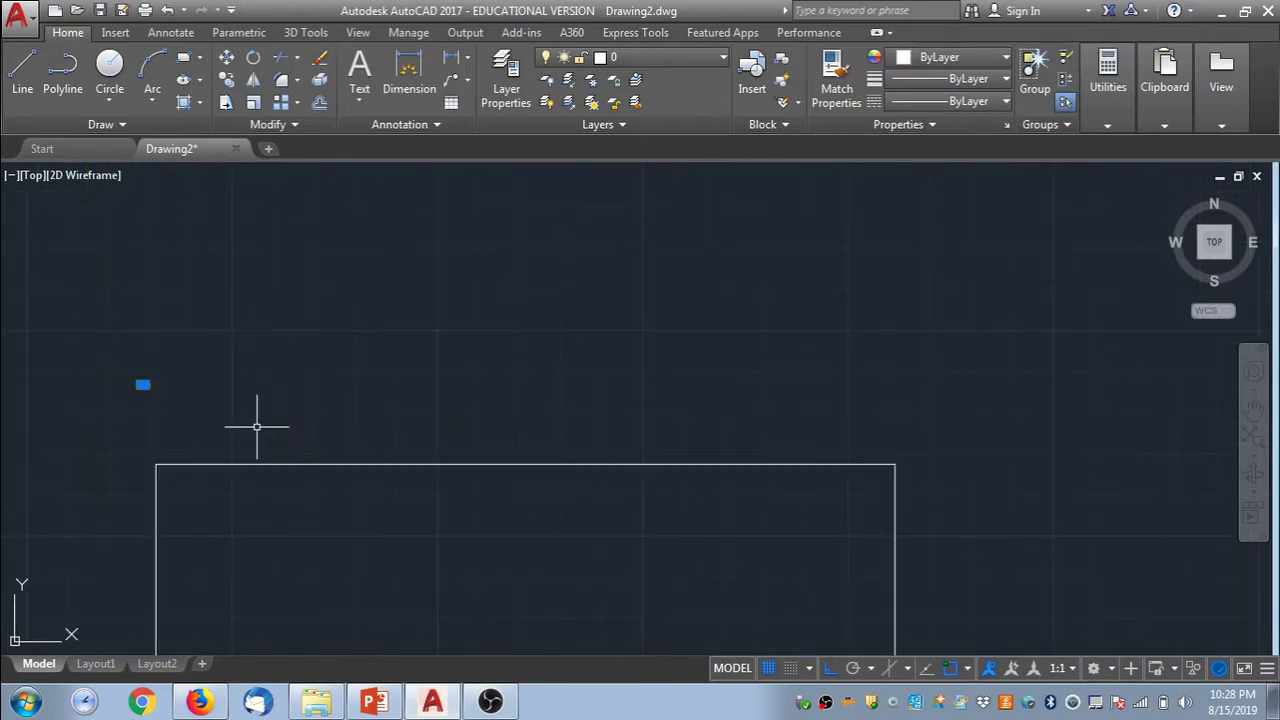
scroll(543, 314, "down", 5)
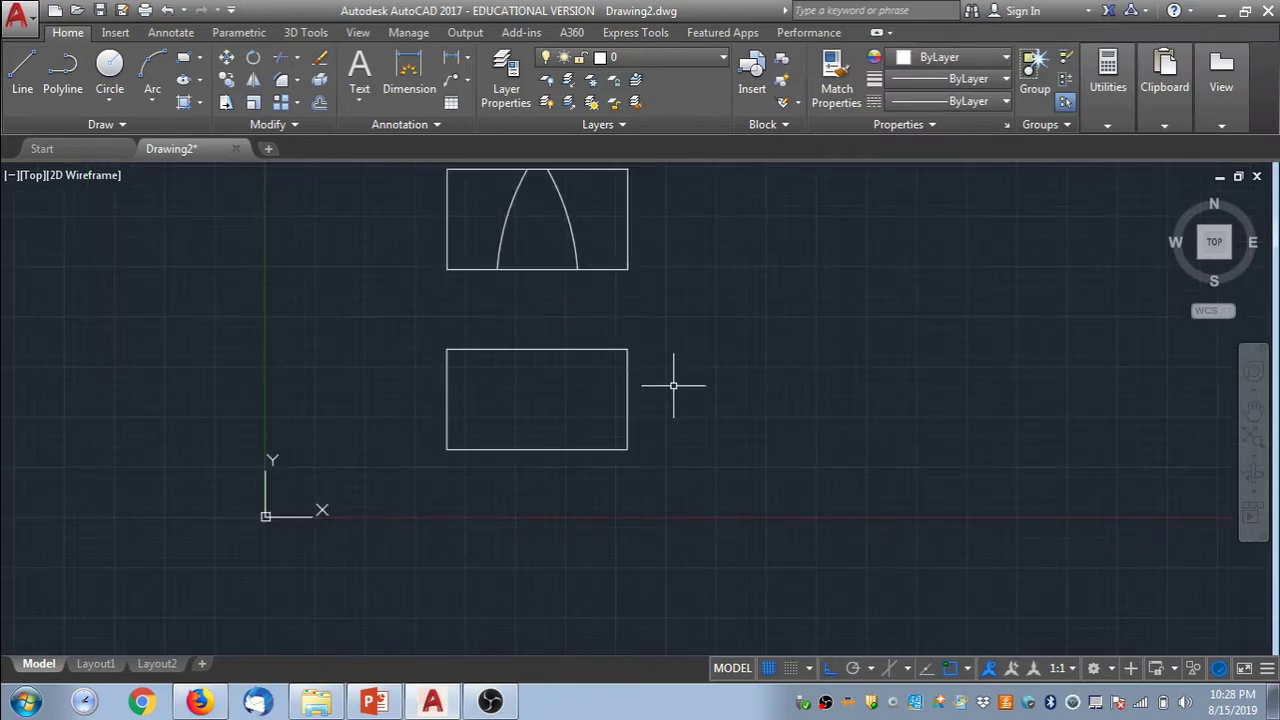
Step: Draw the front view outline as a rectangle with length 9 and width 3.5, beside the top view
scroll(690, 386, "down", 3)
middle_click_drag(706, 391, 562, 408)
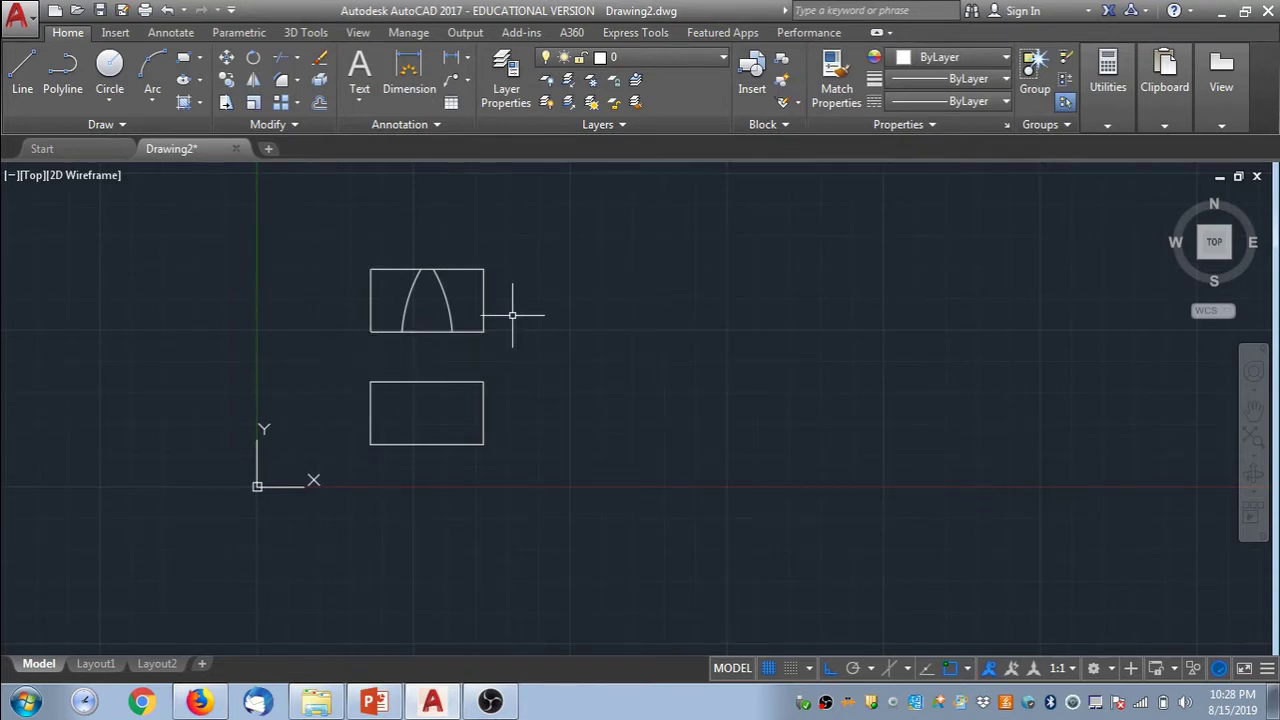
left_click(183, 57)
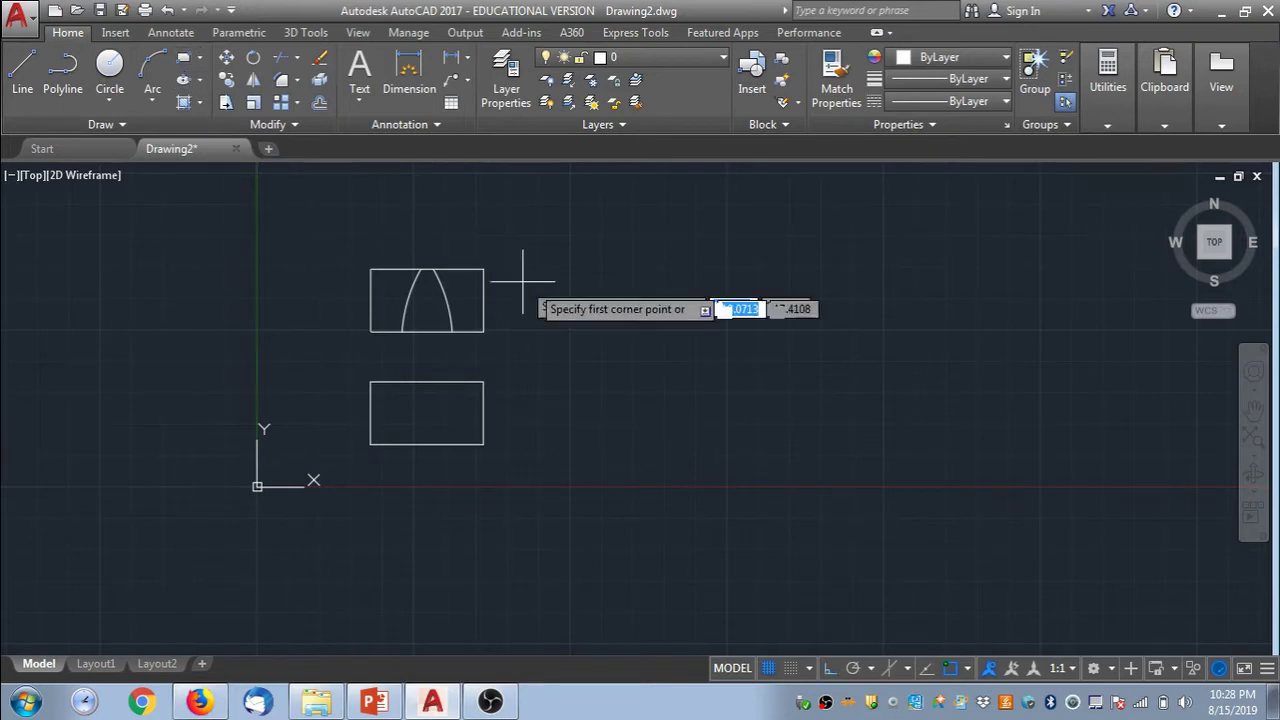
left_click(582, 278)
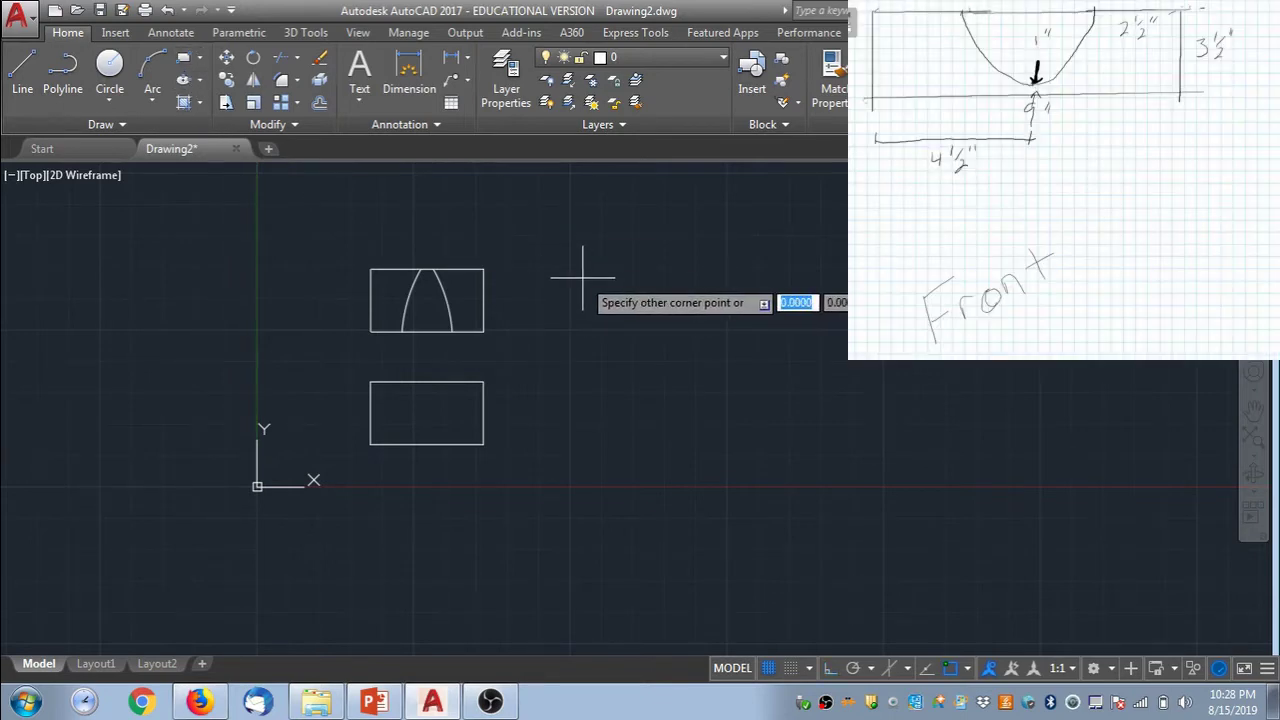
type("d")
key("Return")
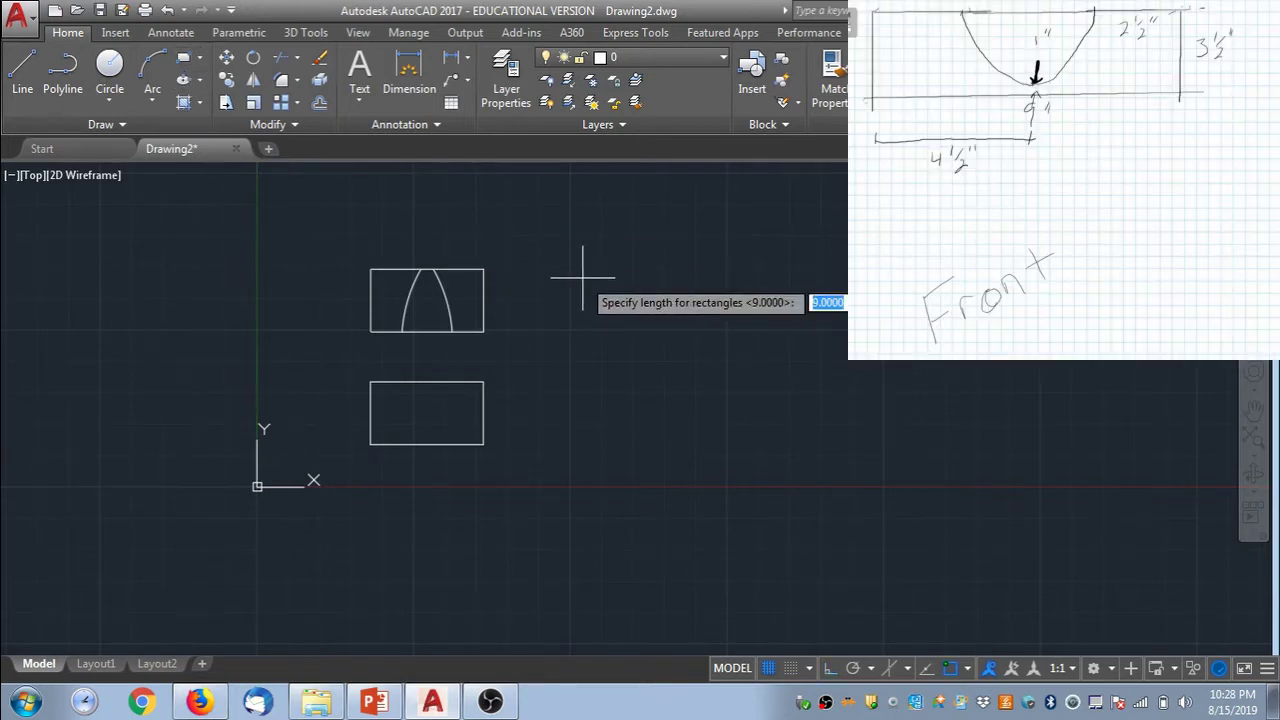
key("Return")
type("3.5")
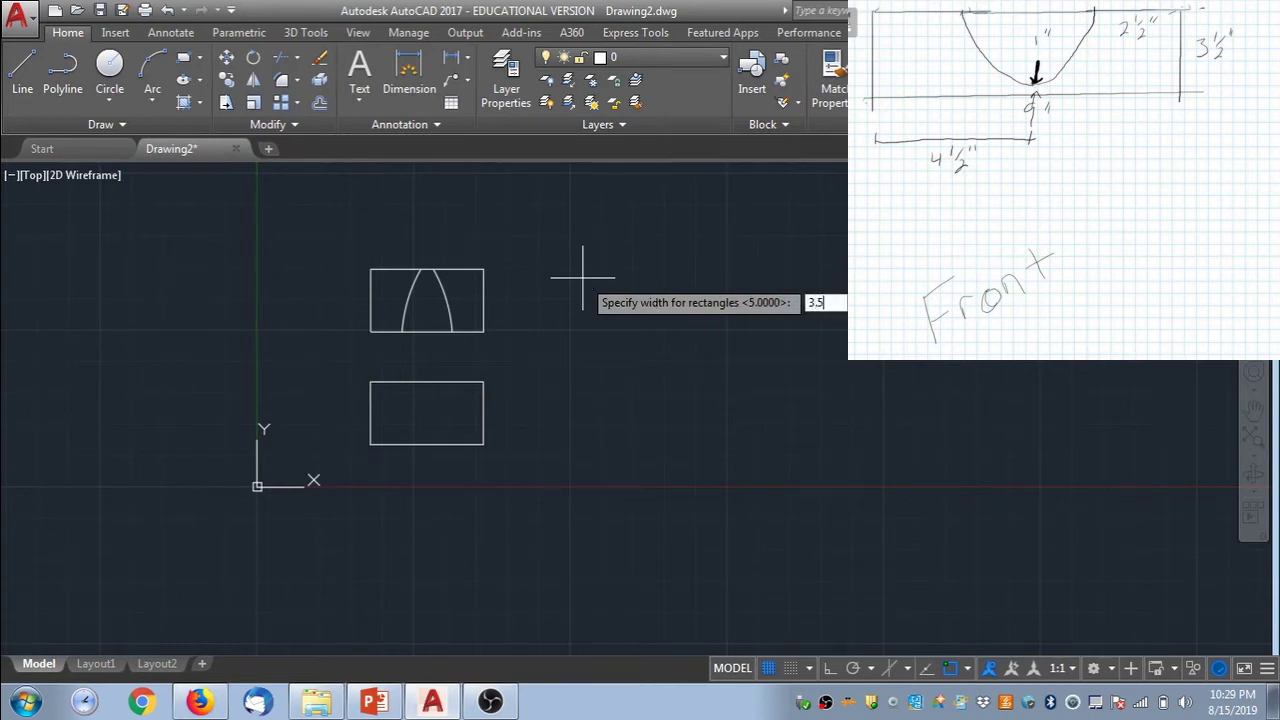
key("Return")
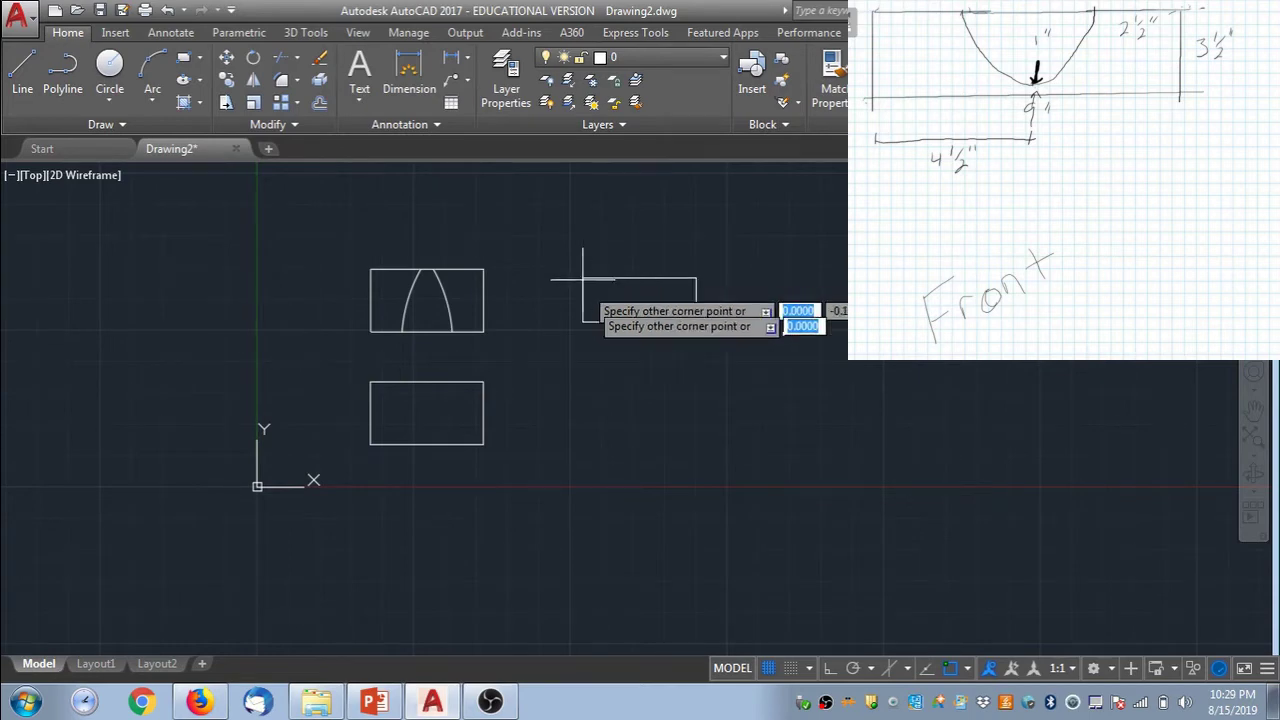
left_click(602, 342)
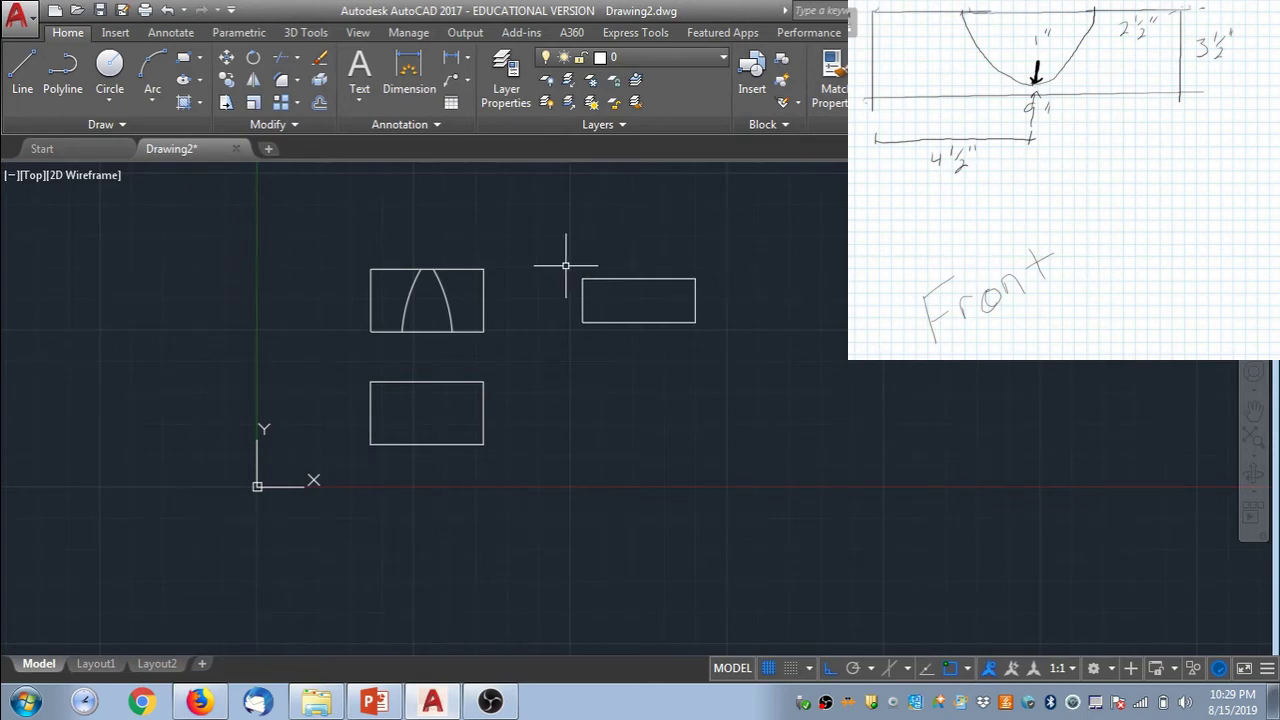
Step: Draw construction lines from the front view's upper right corner: straight up, 2.5 to the left, then down to the top edge
scroll(660, 232, "up", 3)
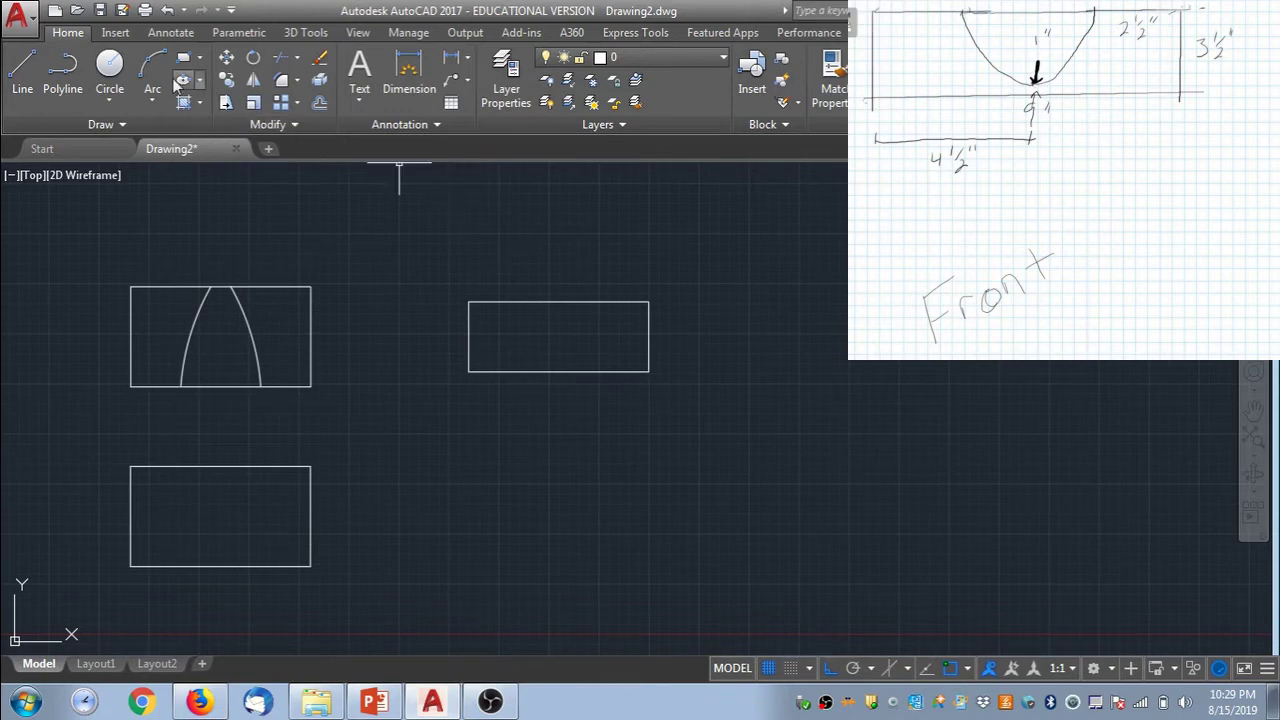
left_click(22, 68)
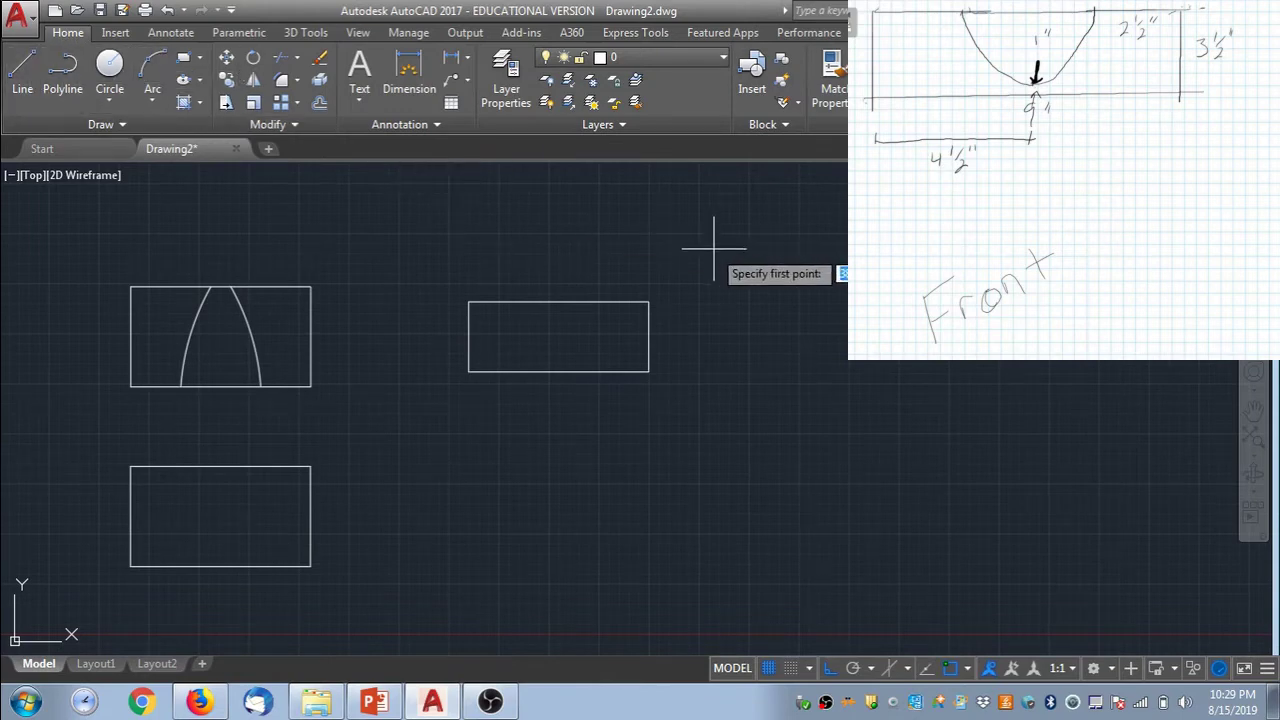
left_click(649, 301)
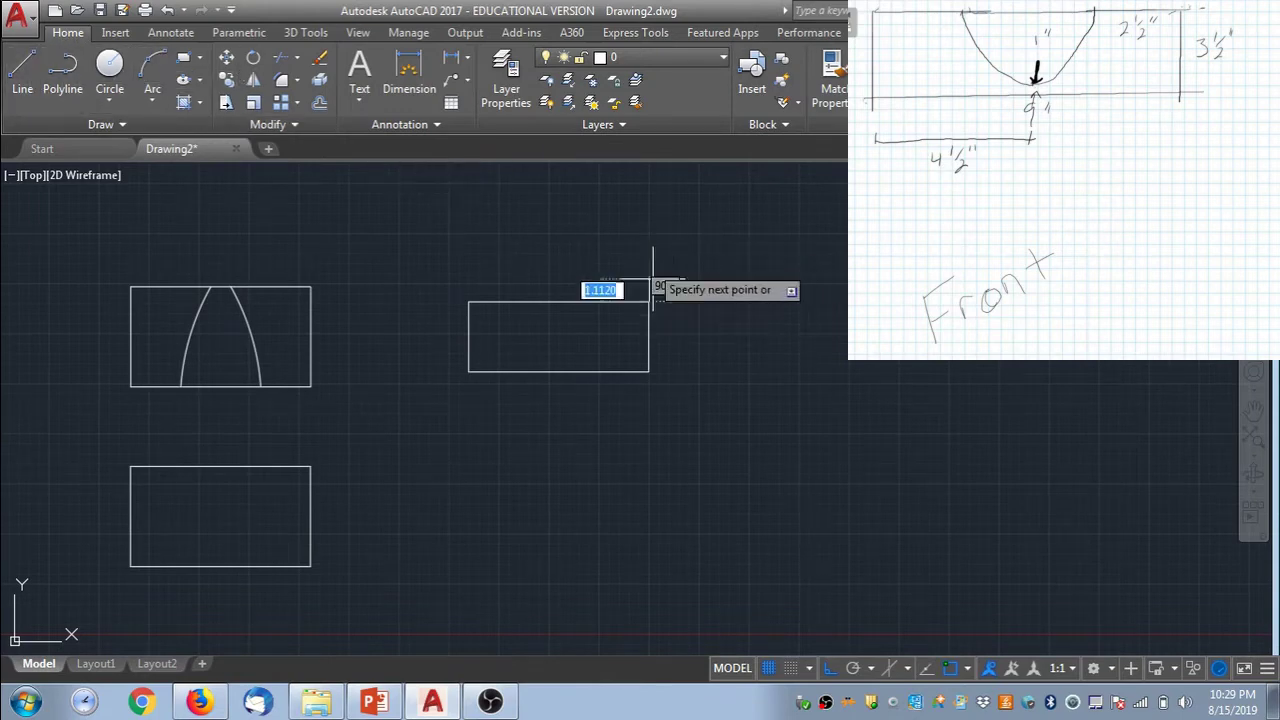
left_click(648, 237)
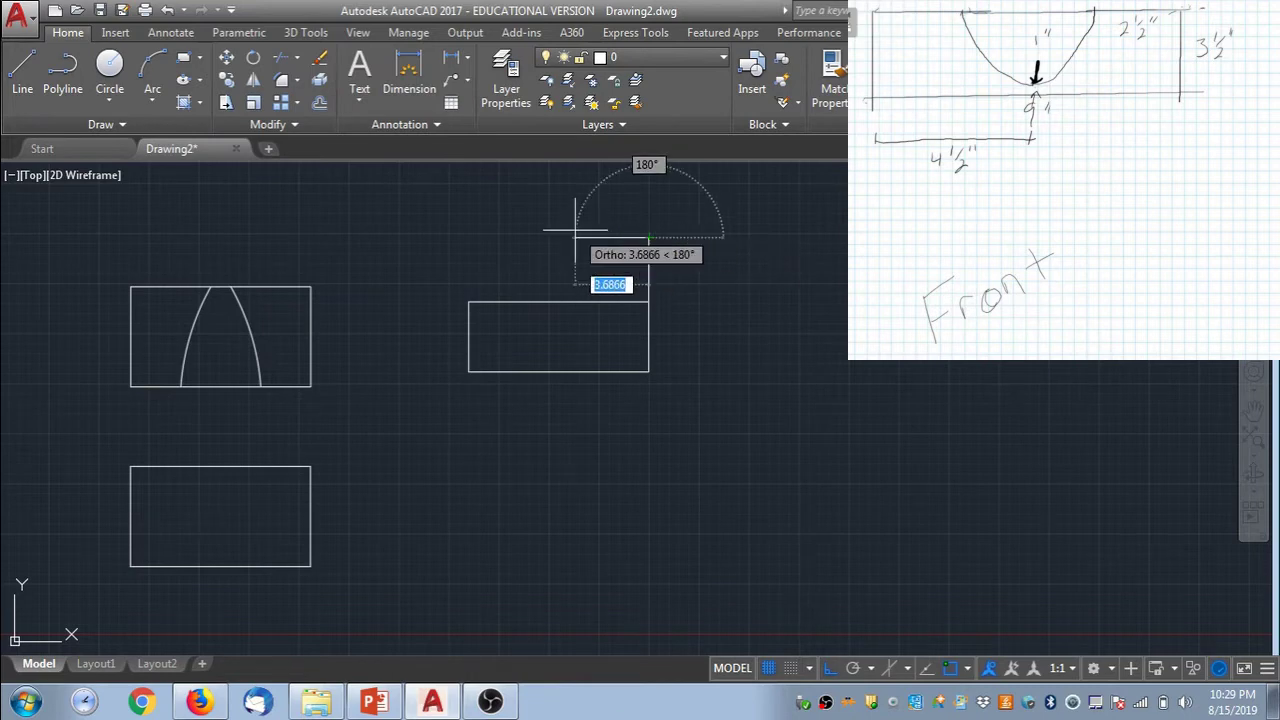
type("2.5")
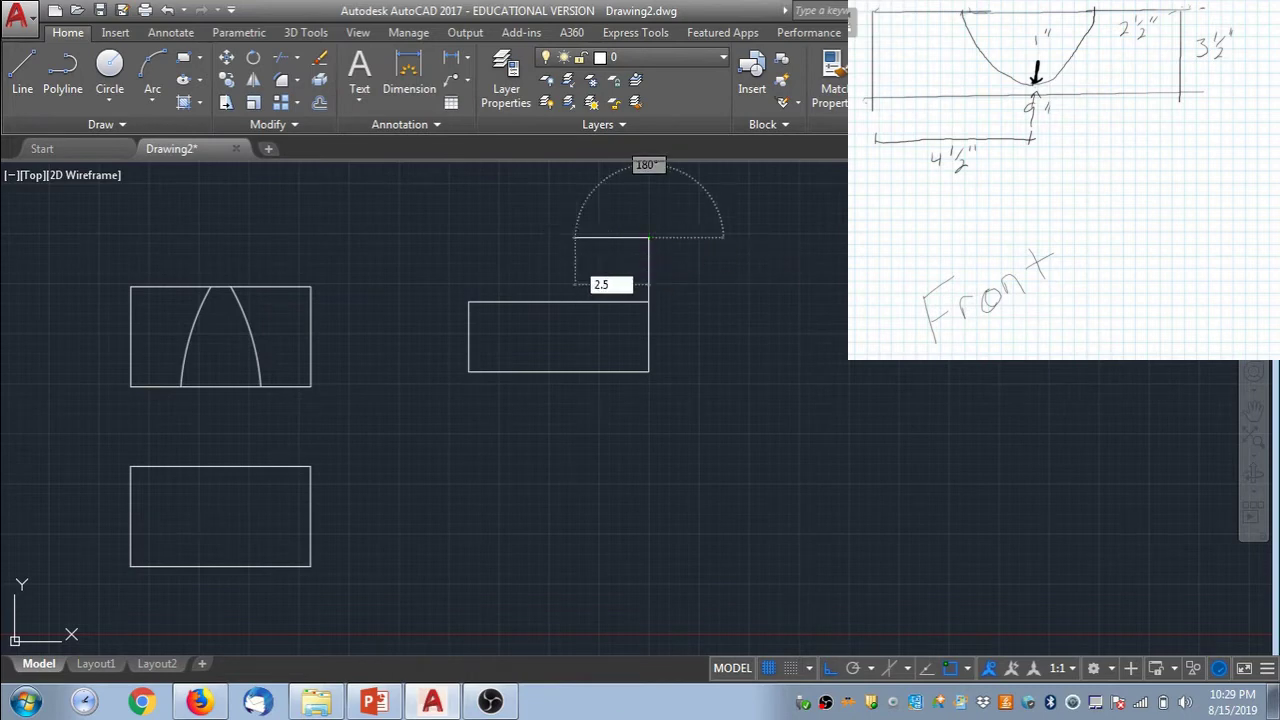
key("Return")
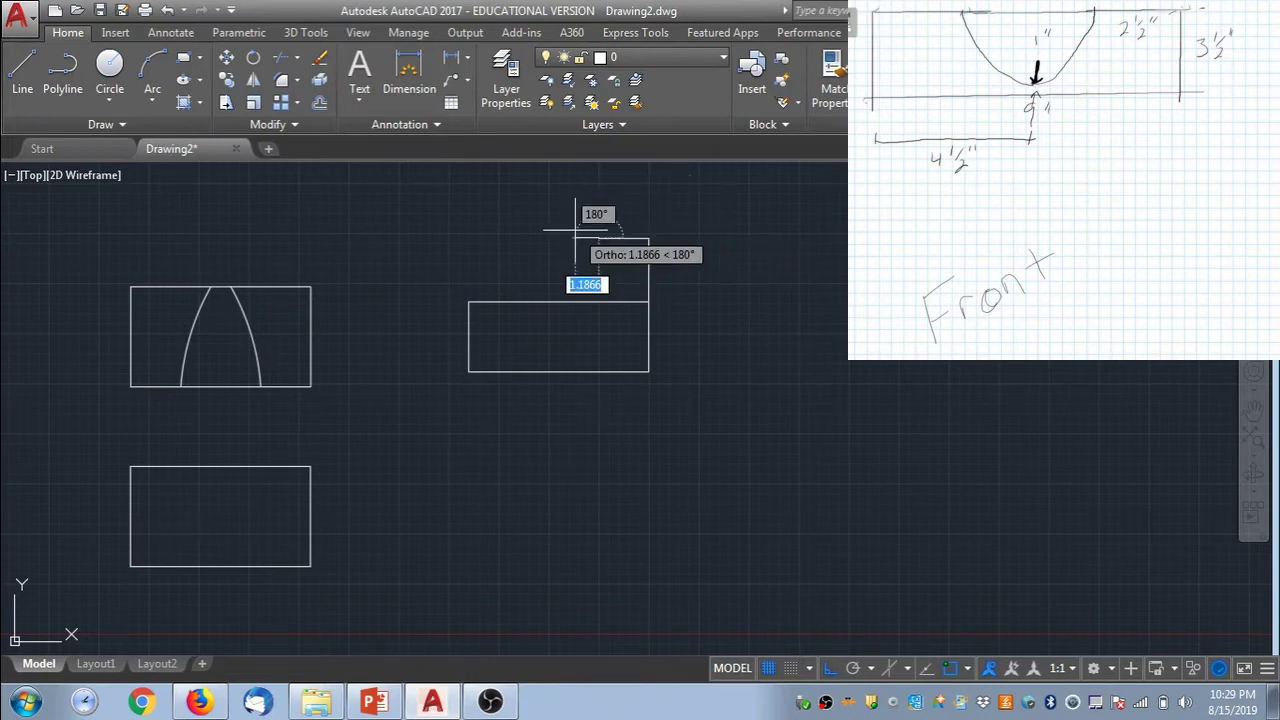
left_click(598, 301)
key("Return")
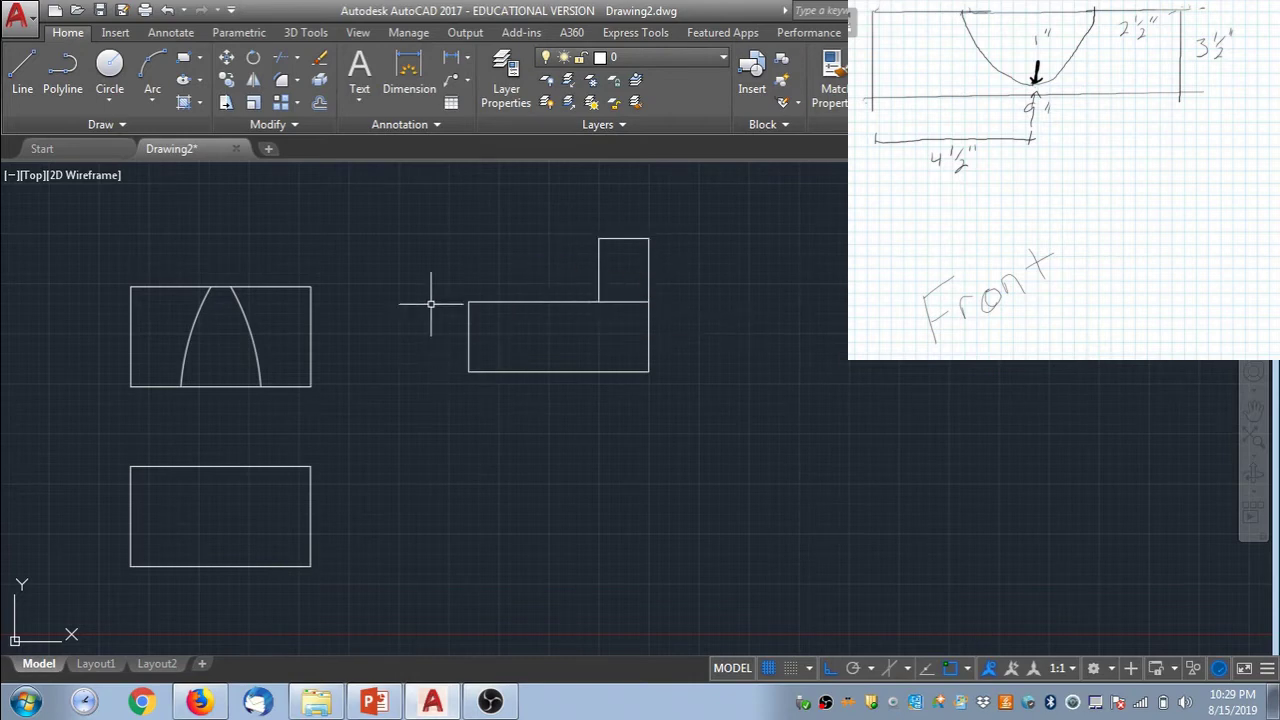
Step: Draw a vertical construction line 1 inch long upward from the midpoint of the front view's bottom edge
left_click(22, 70)
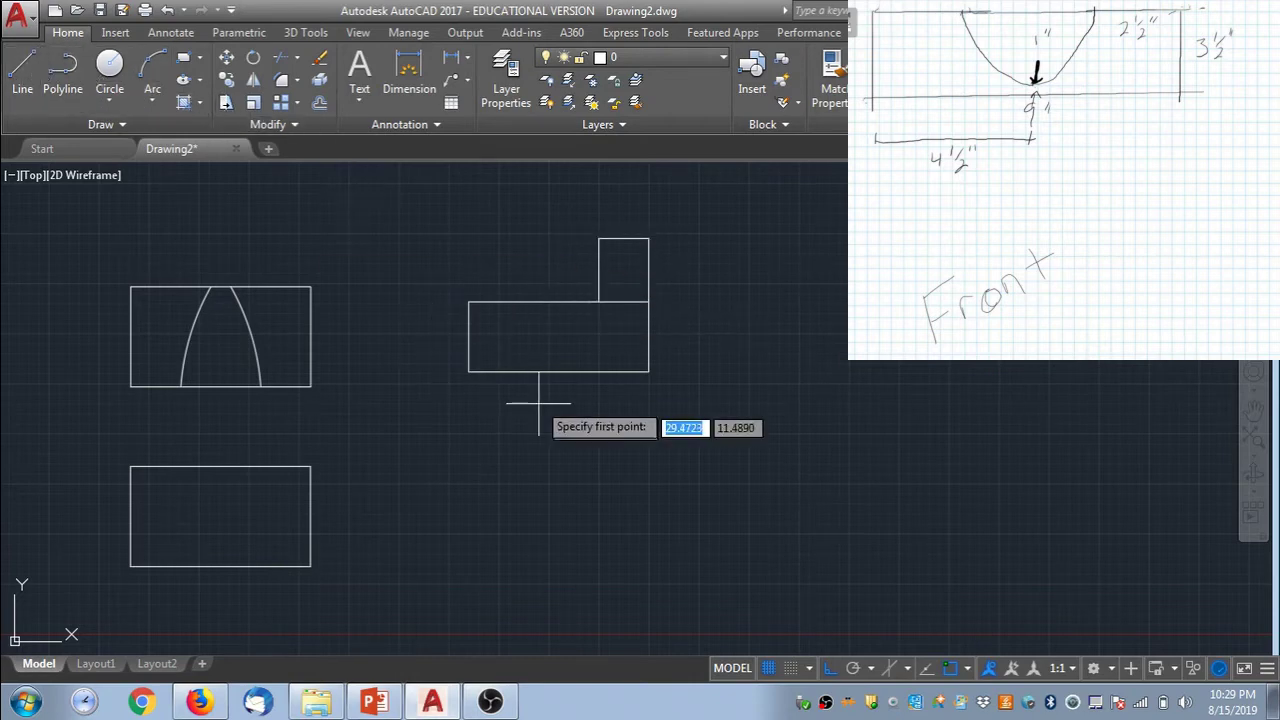
left_click(559, 374)
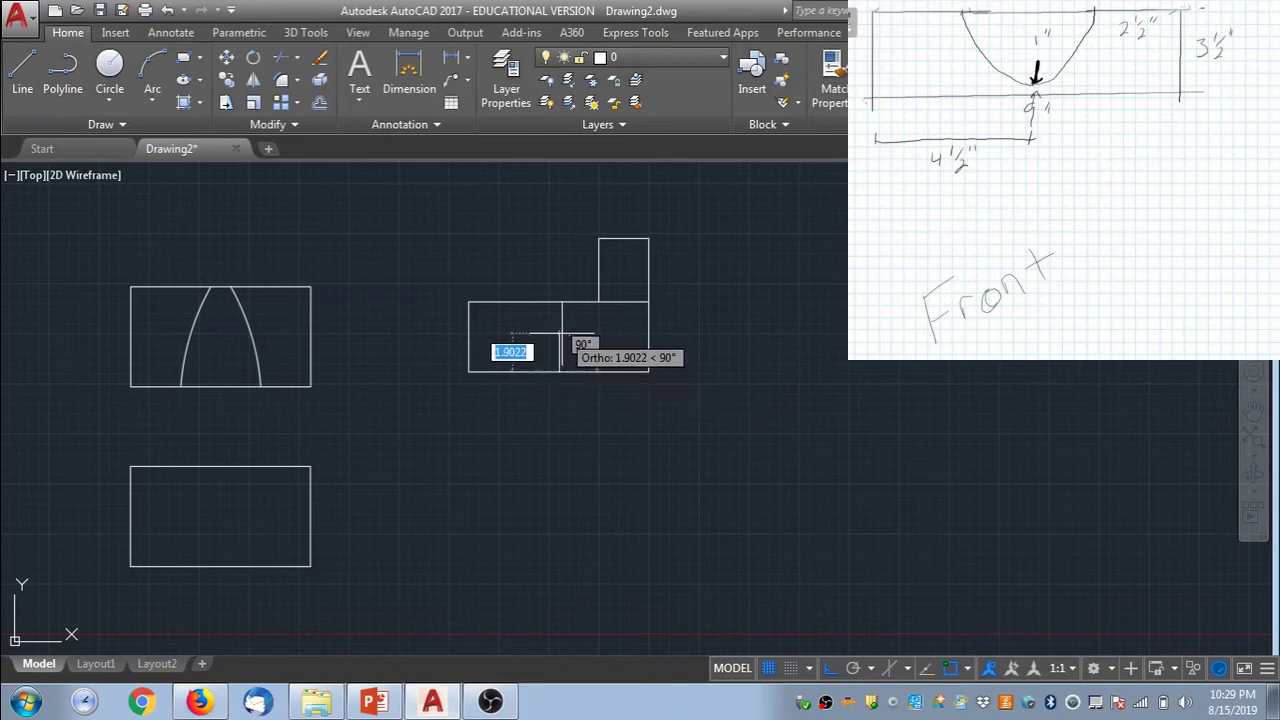
type("1")
key("Return")
key("Return")
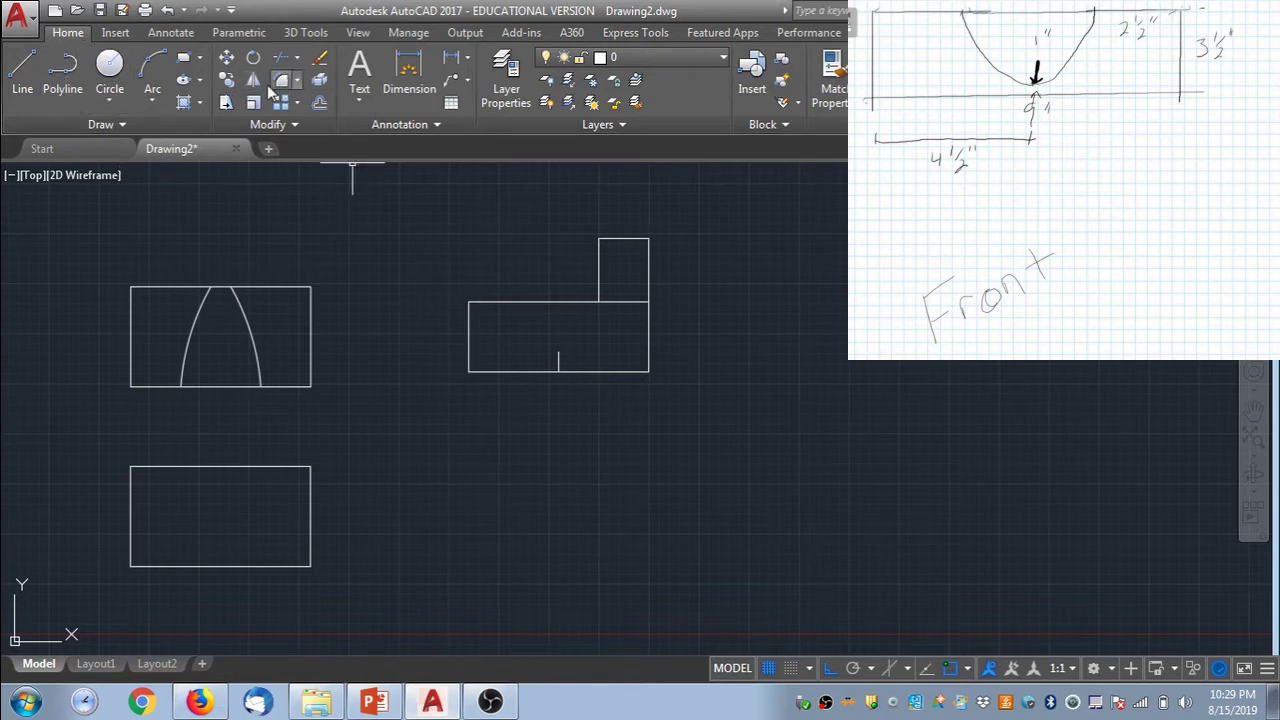
Step: Draw a three-point arc from the 2.5-inch mark on the front view's top edge through the short vertical line's upper end, curving past it
left_click(152, 66)
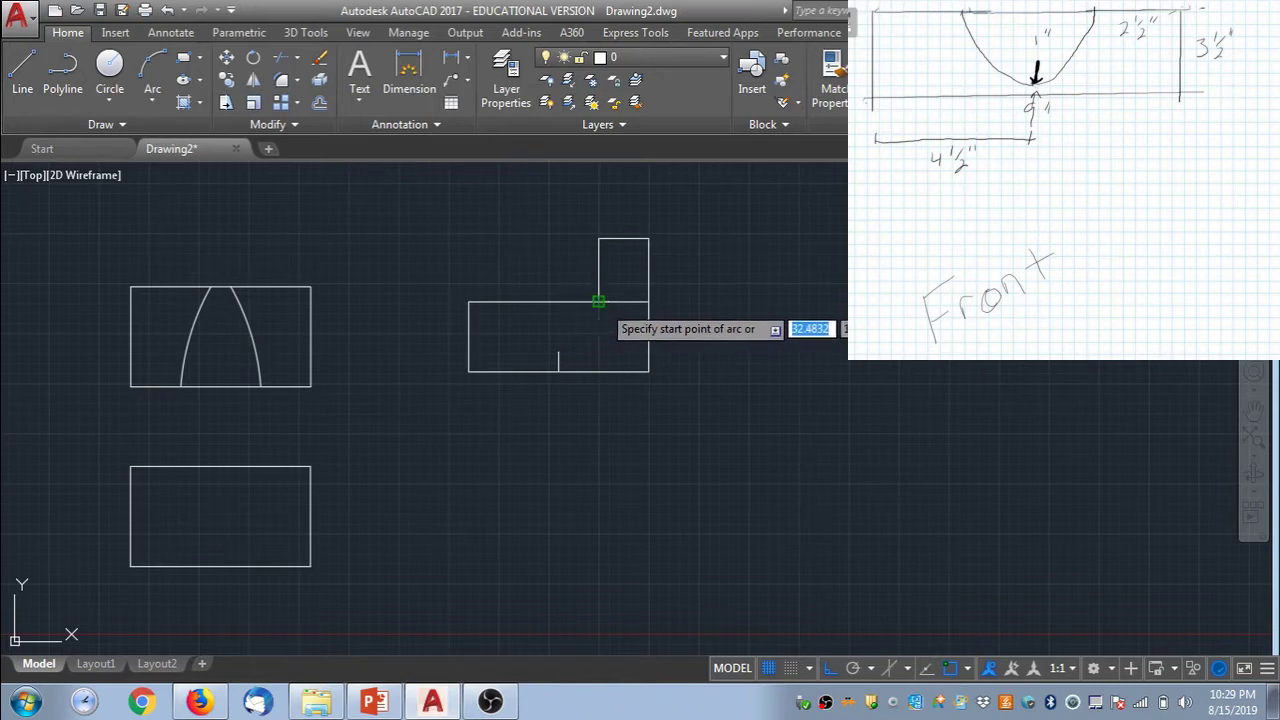
left_click(598, 301)
left_click(553, 350)
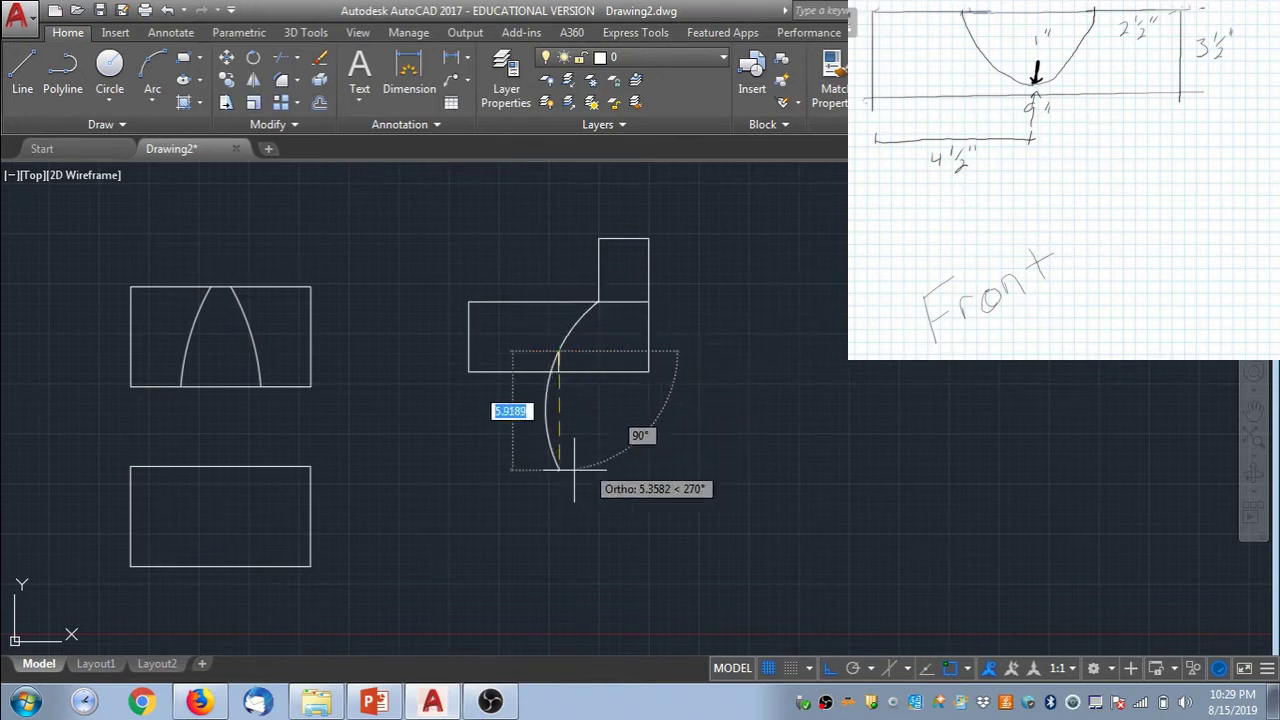
left_click(516, 360)
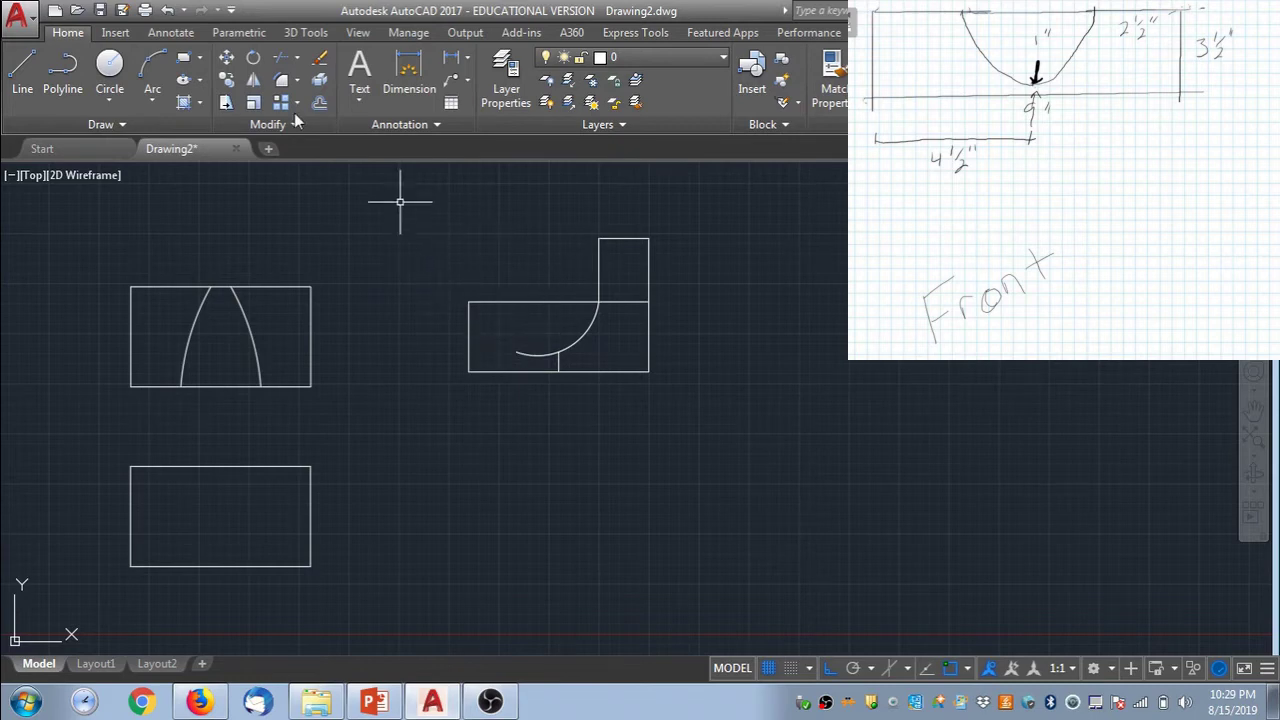
Step: Trim the part of the arc that extends left of the short vertical construction line
left_click(320, 81)
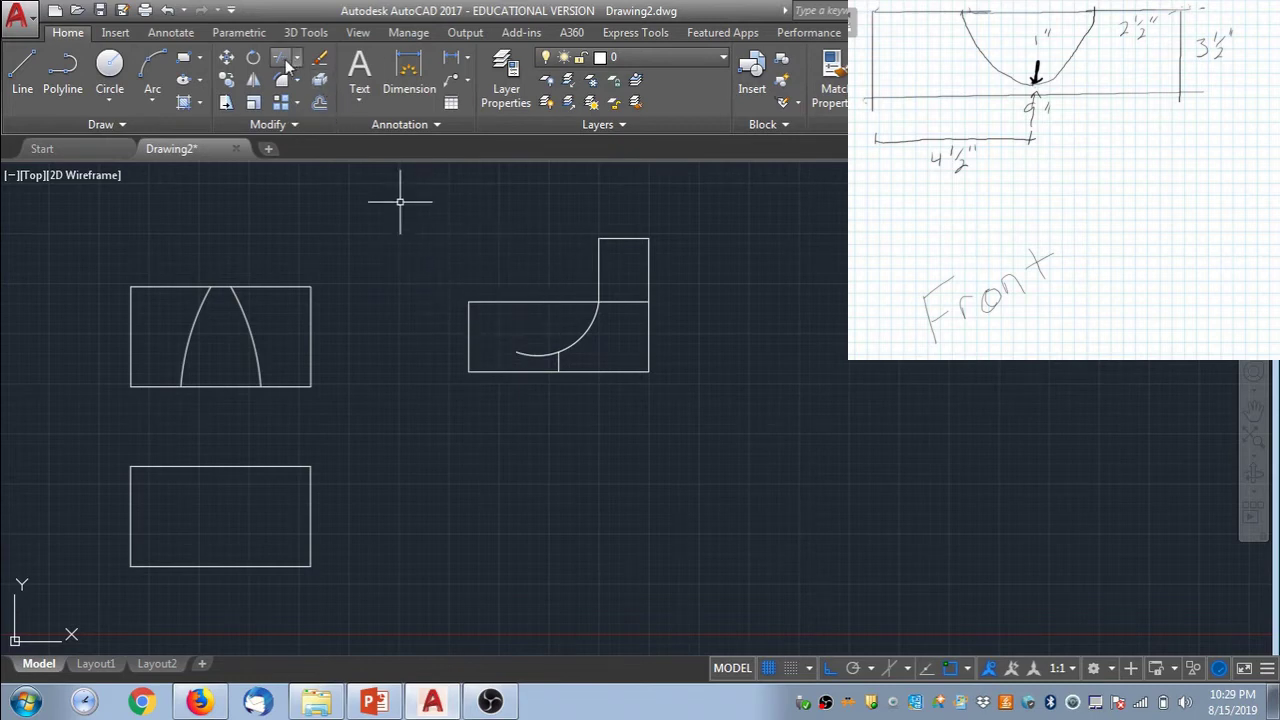
left_click(559, 363)
key("Return")
left_click(538, 355)
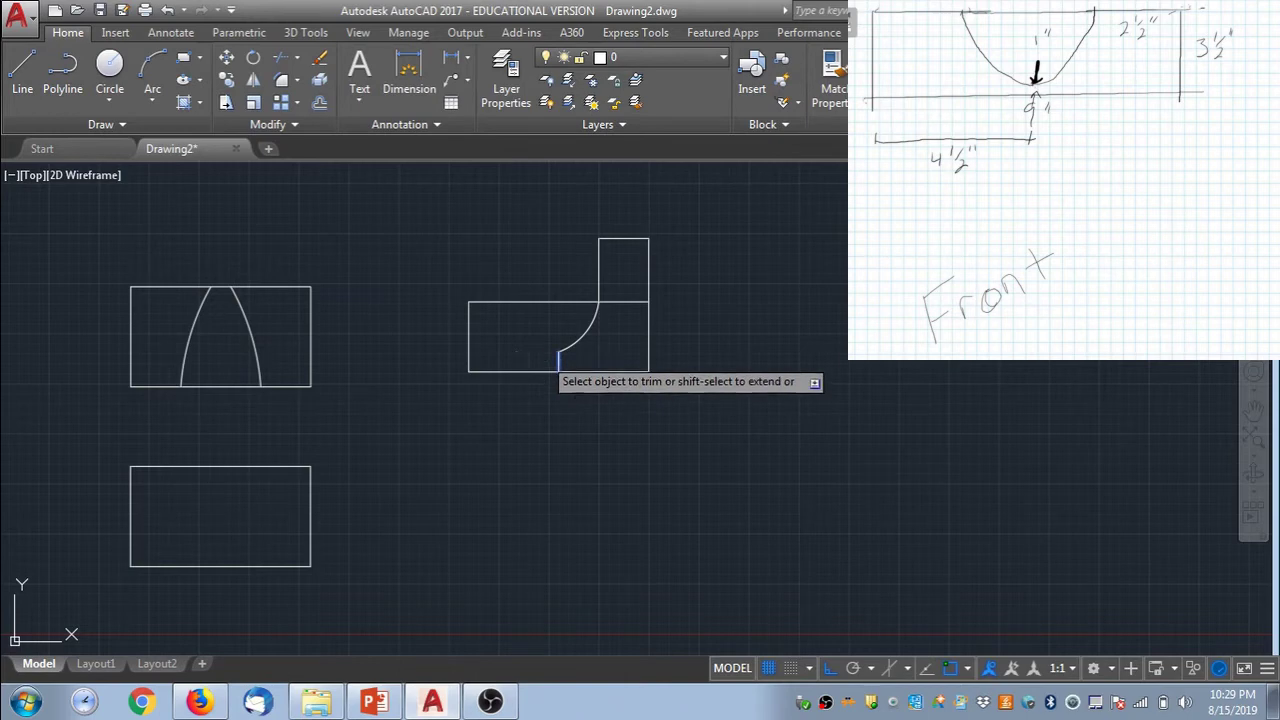
key("Return")
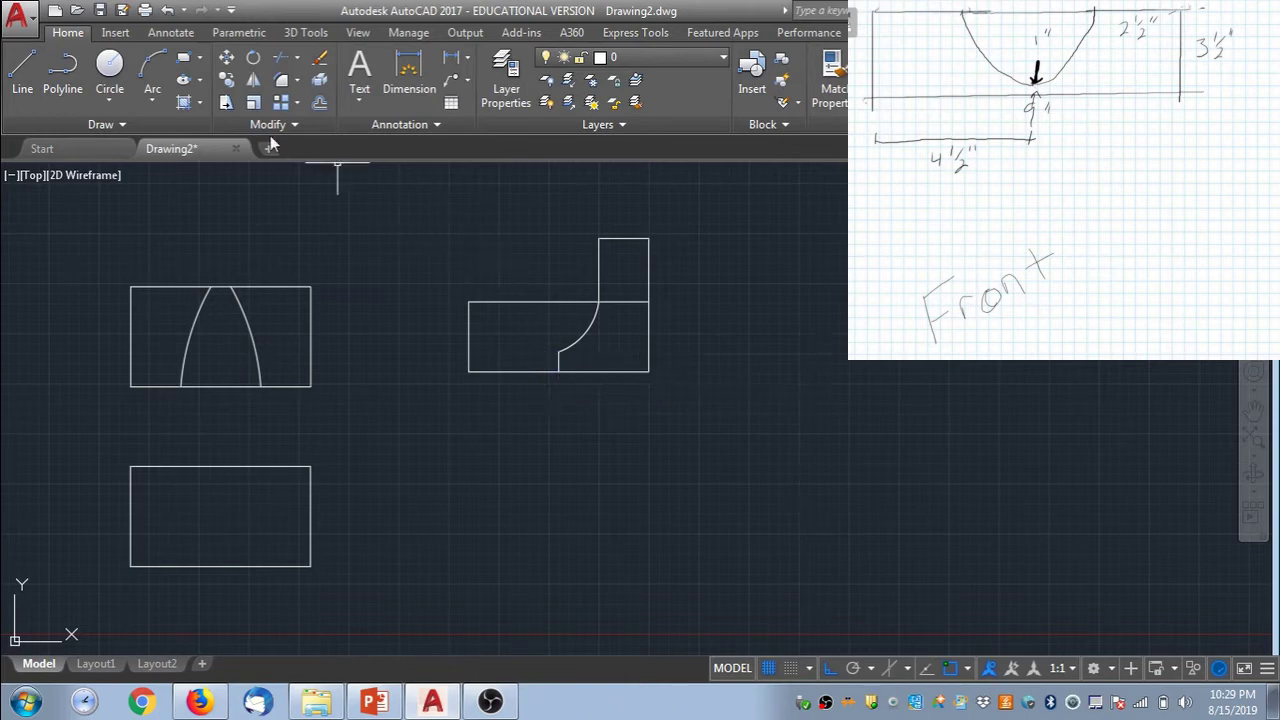
Step: Mirror the front view's arc about the vertical centre line through its lower end, keeping the original arc
left_click(252, 82)
left_click(580, 340)
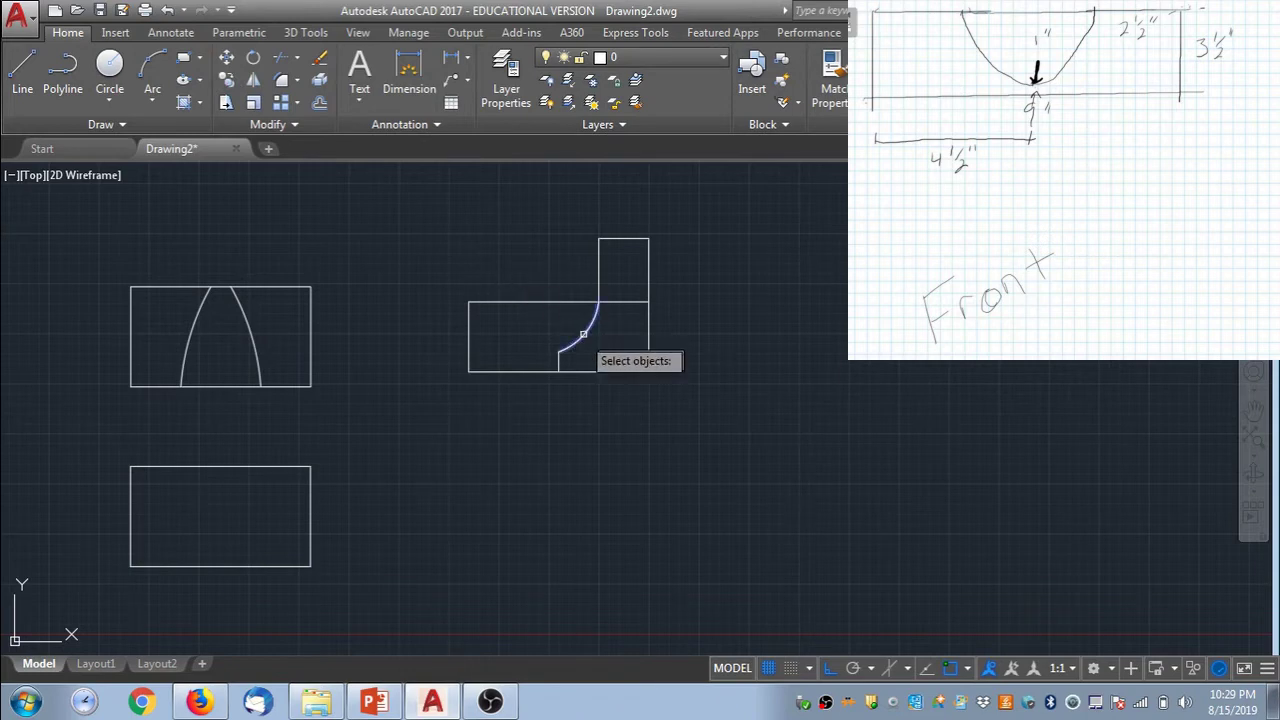
key("Return")
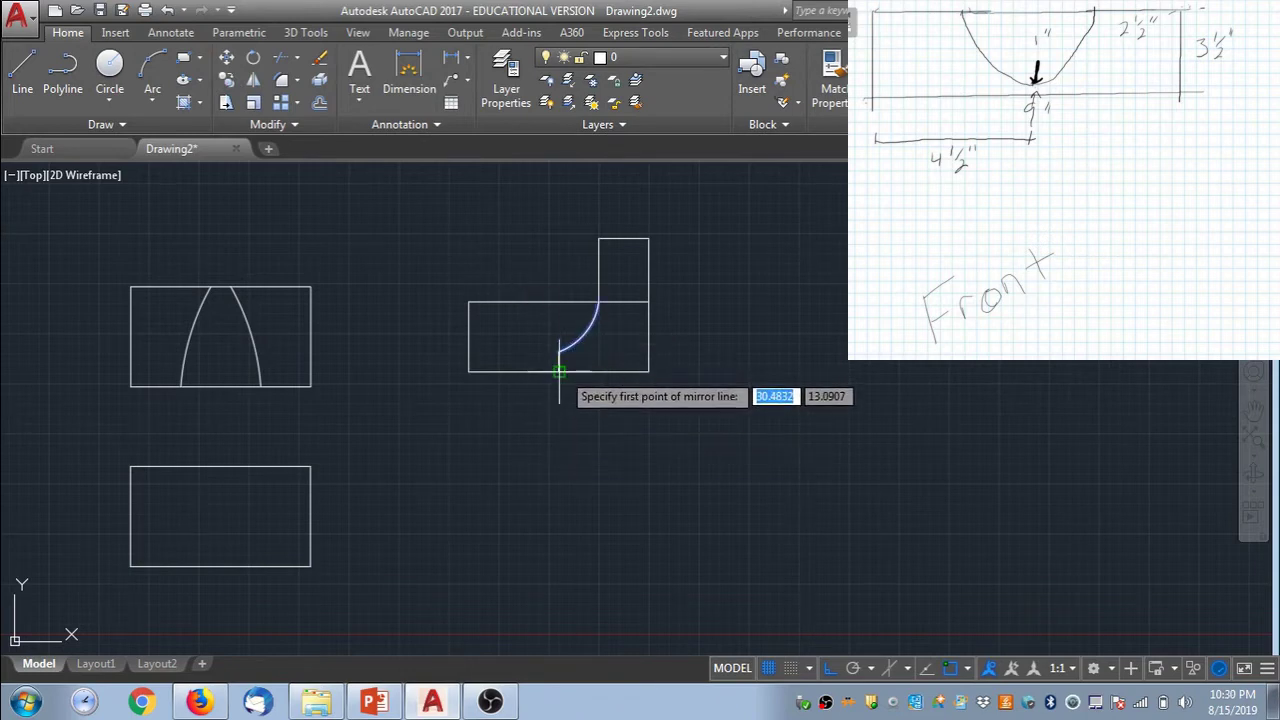
left_click(558, 350)
left_click(556, 303)
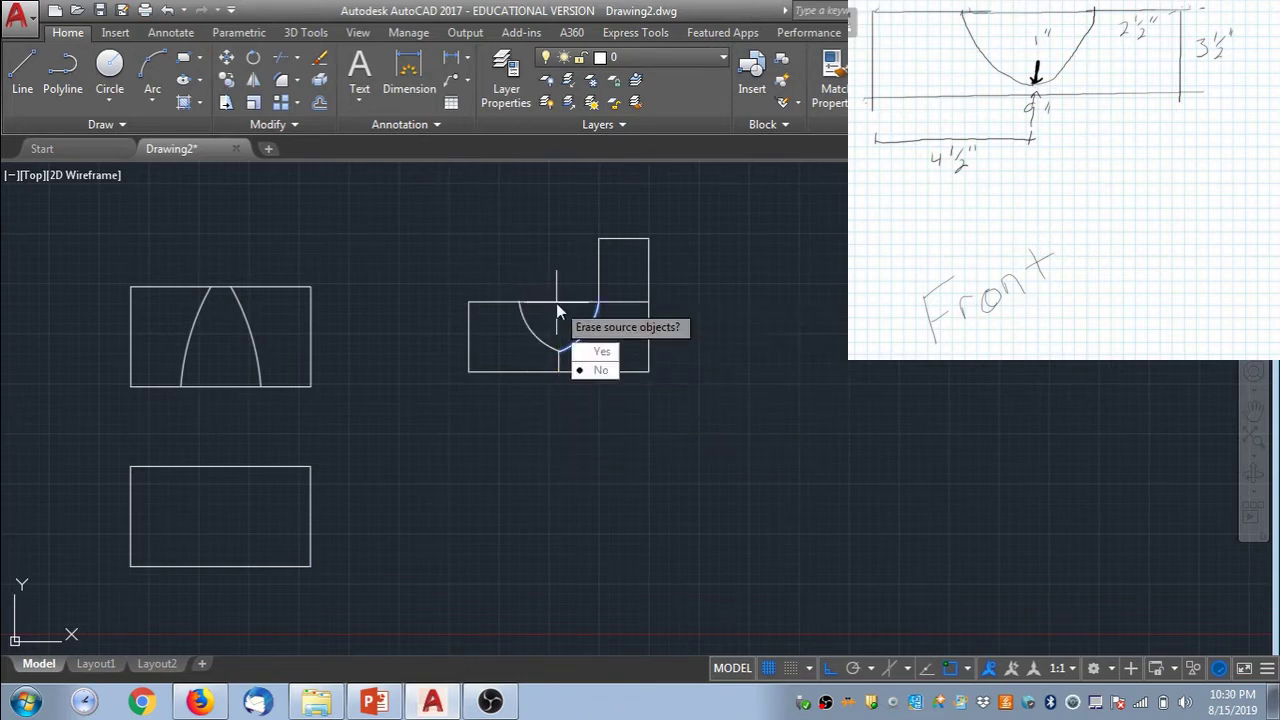
key("Return")
Step: Delete the construction lines above the front view and the short vertical line below the arcs
left_click(678, 274)
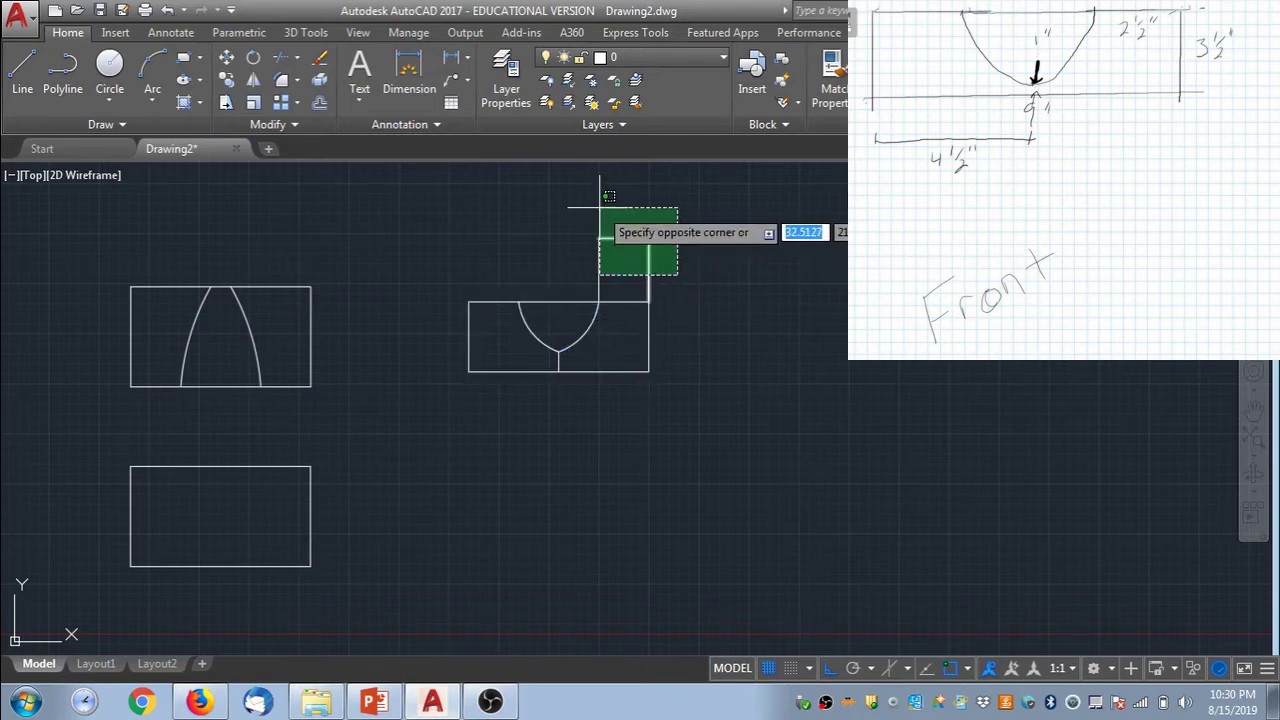
left_click(585, 207)
key("Delete")
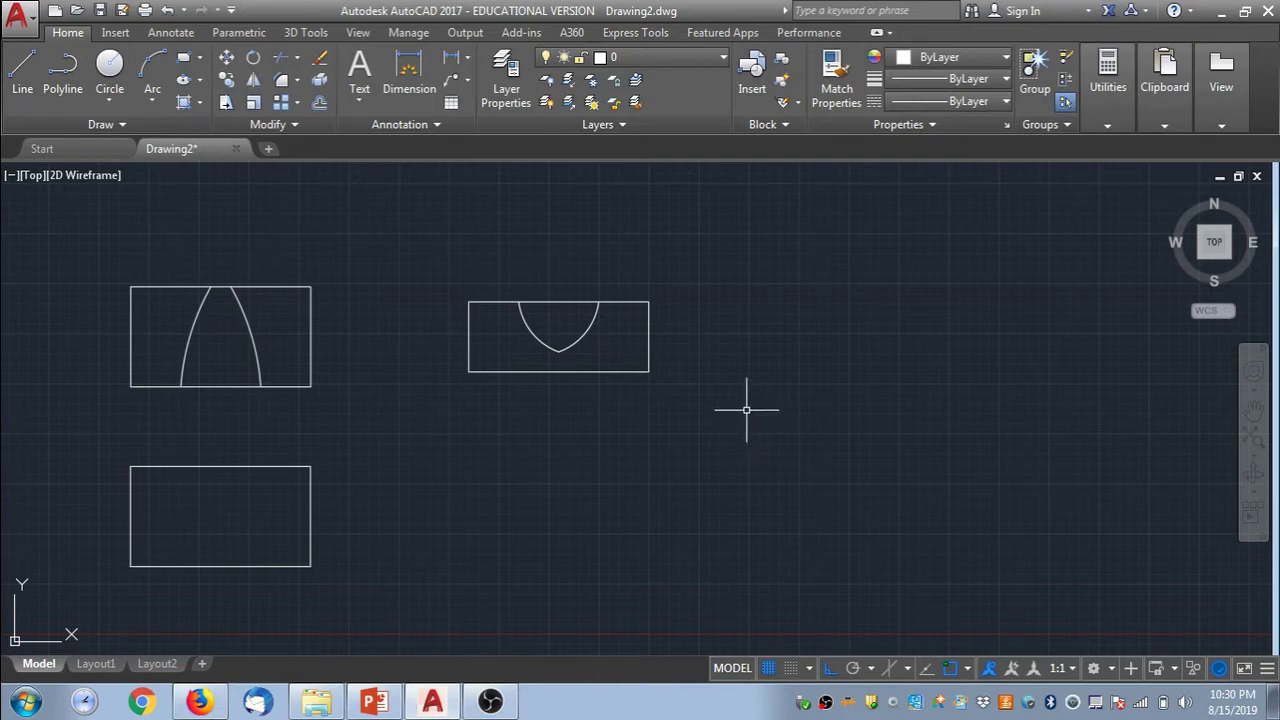
Step: Copy the front view's outer rectangle straight down, without the arcs, to make the back view
left_click(226, 82)
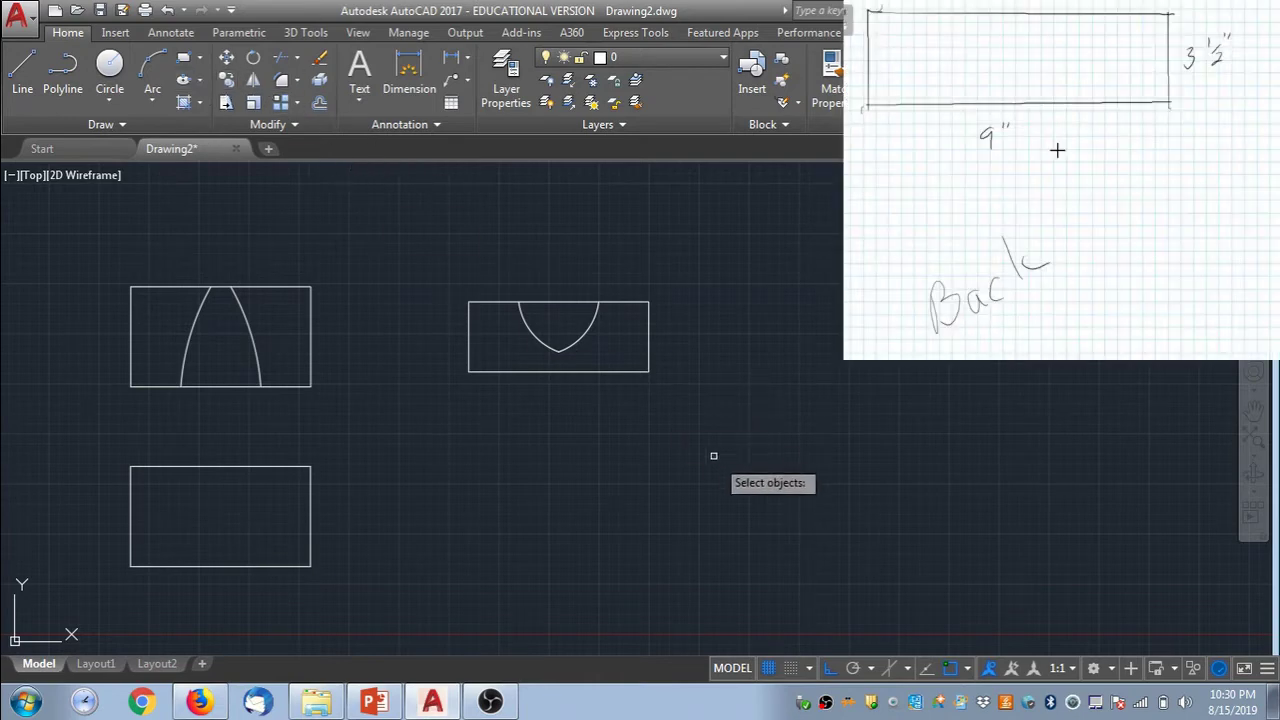
left_click(627, 373)
key("Return")
left_click(738, 340)
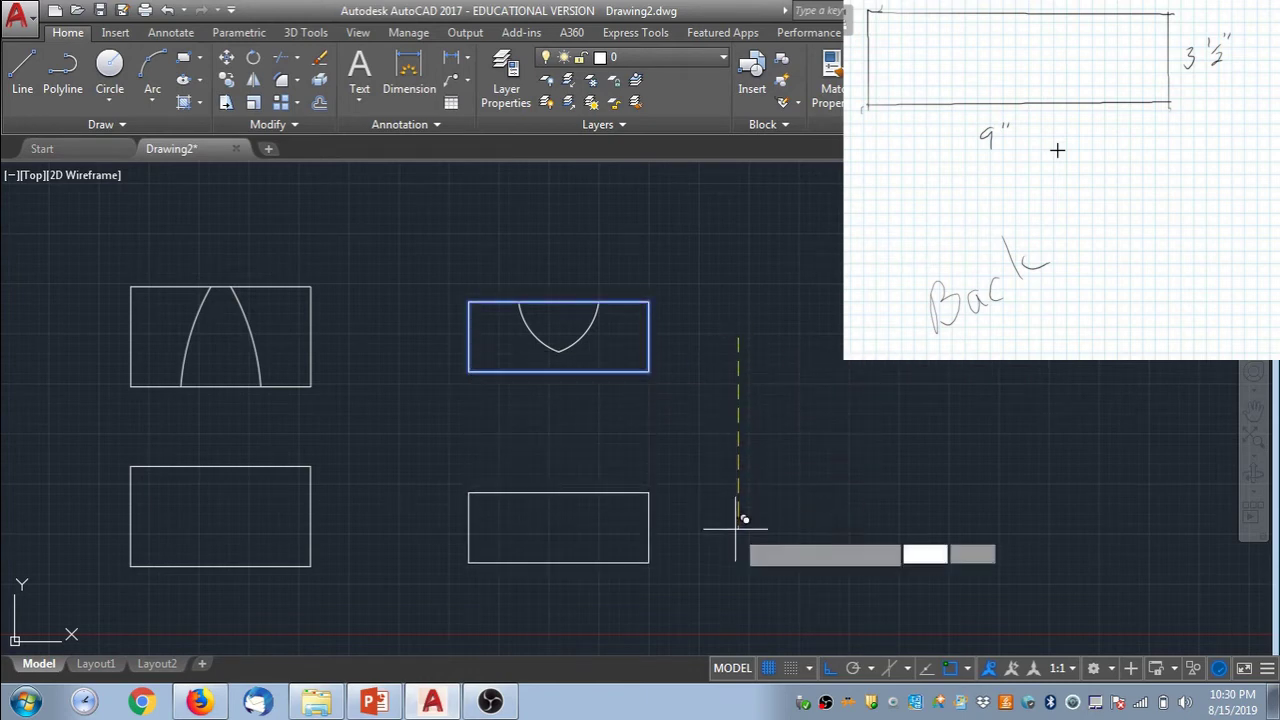
key("Escape")
Step: Draw a 5 by 3.5 inch rectangle to the right of the front view as the side view
scroll(805, 378, "down", 2)
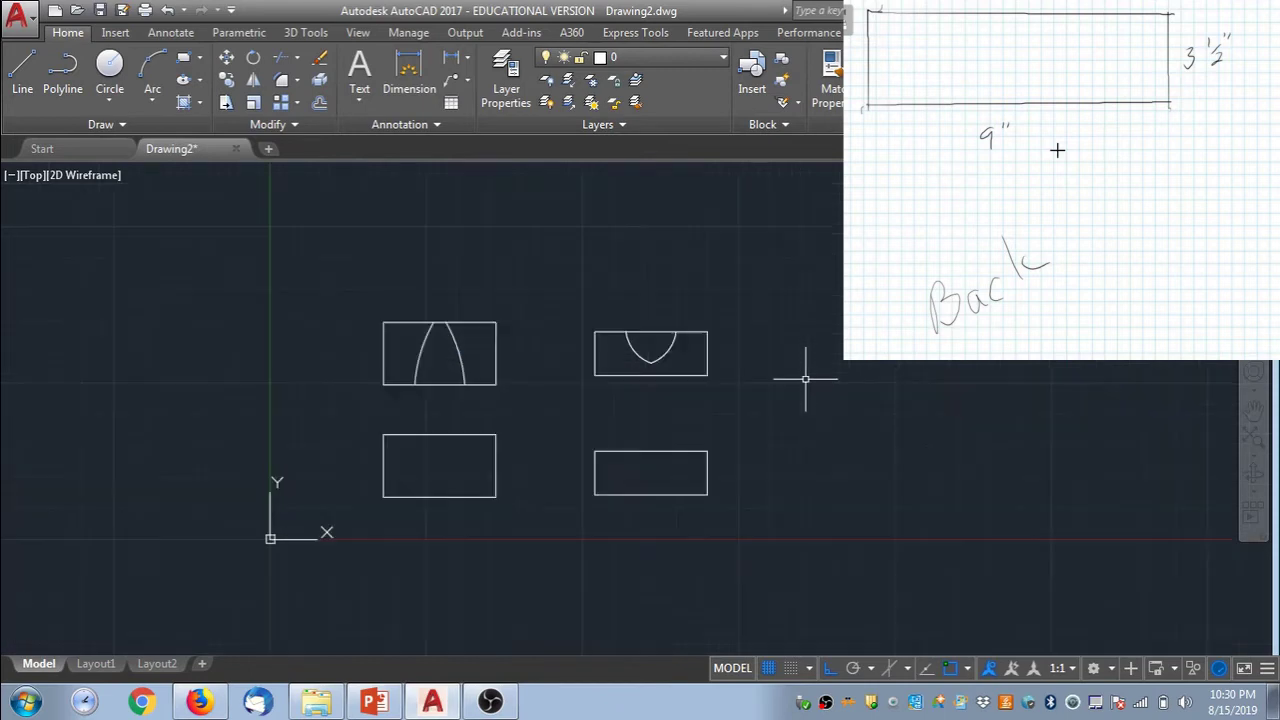
mouse_move(840, 380)
middle_mouse_down()
mouse_move(734, 354)
mouse_move(715, 368)
middle_mouse_up()
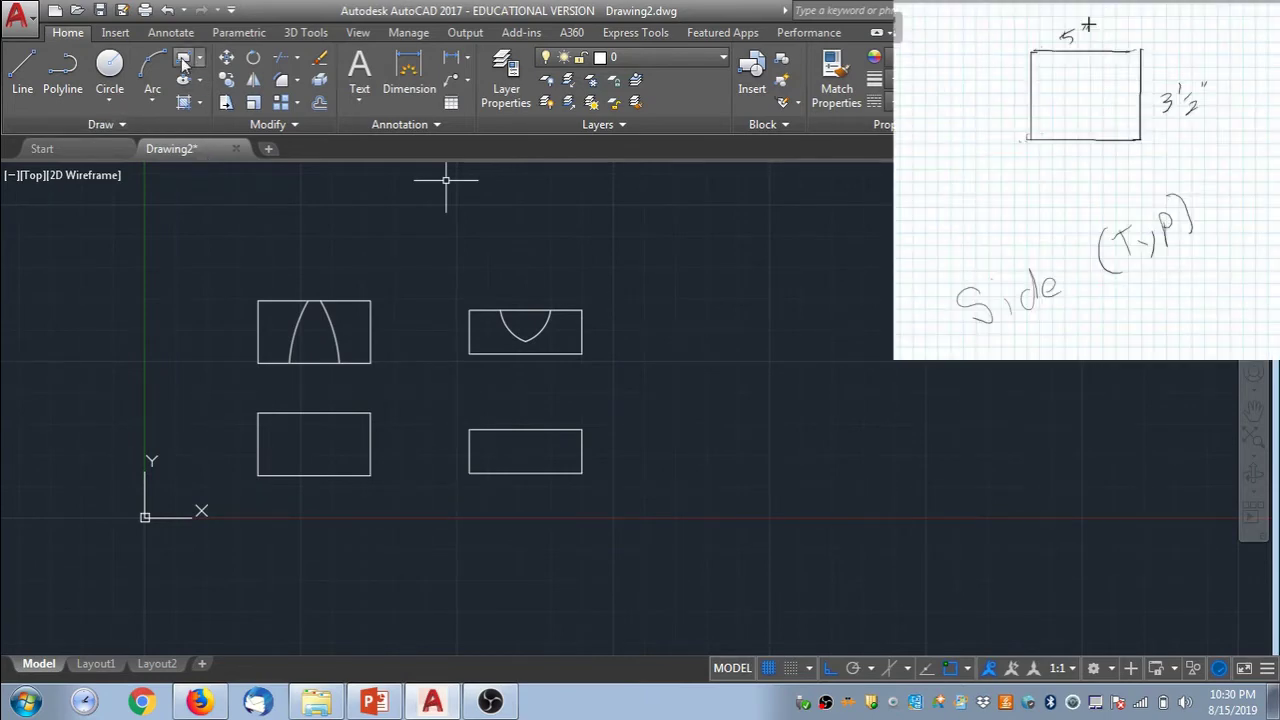
left_click(183, 63)
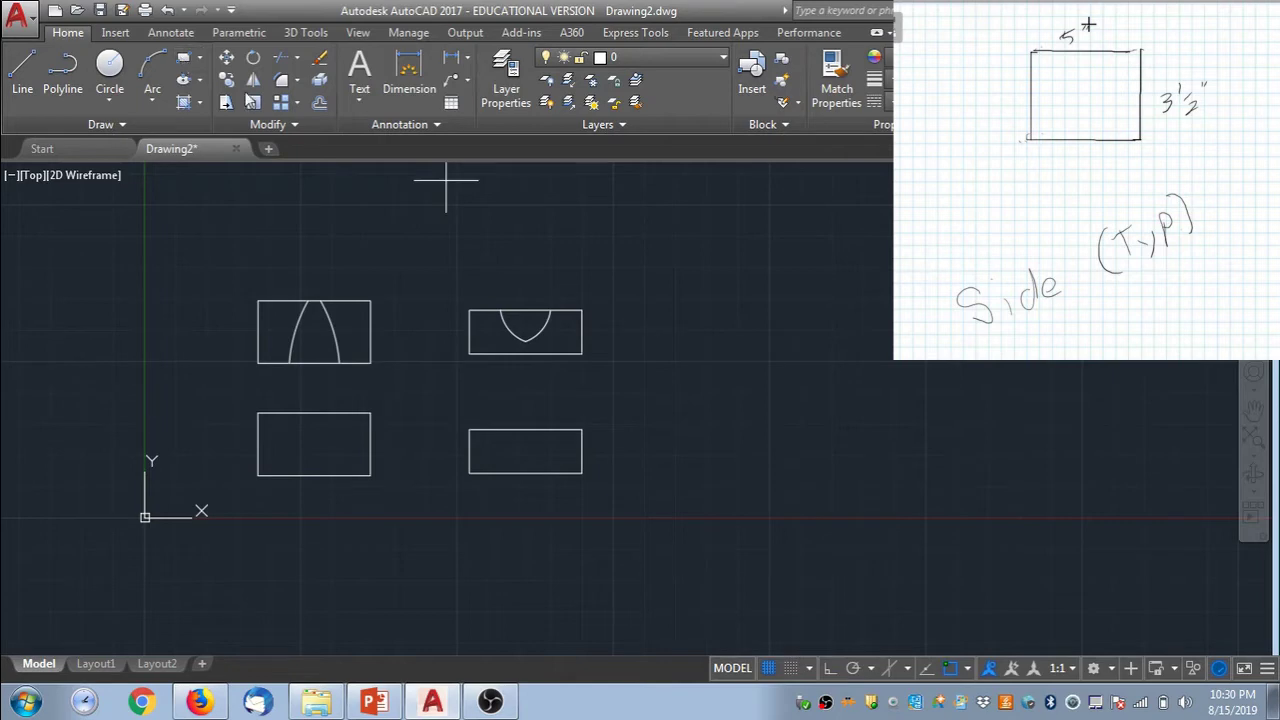
left_click(696, 316)
type("d")
key("Return")
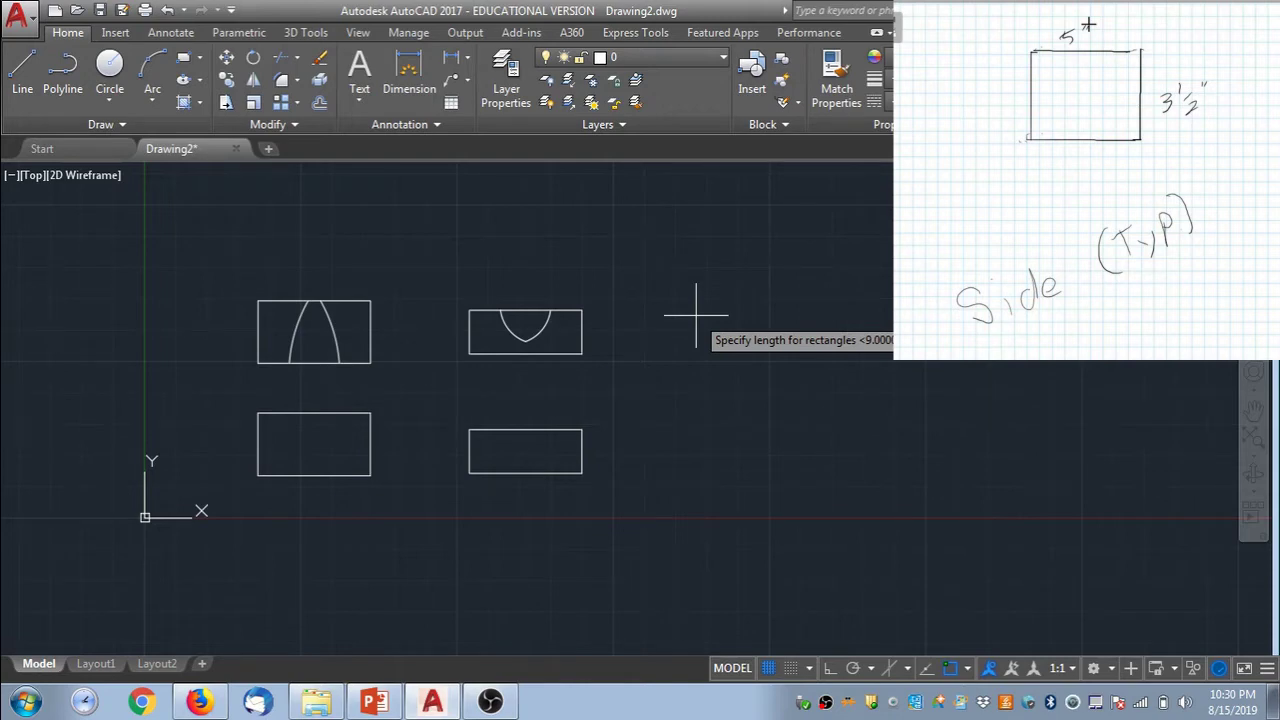
type("5")
key("Return")
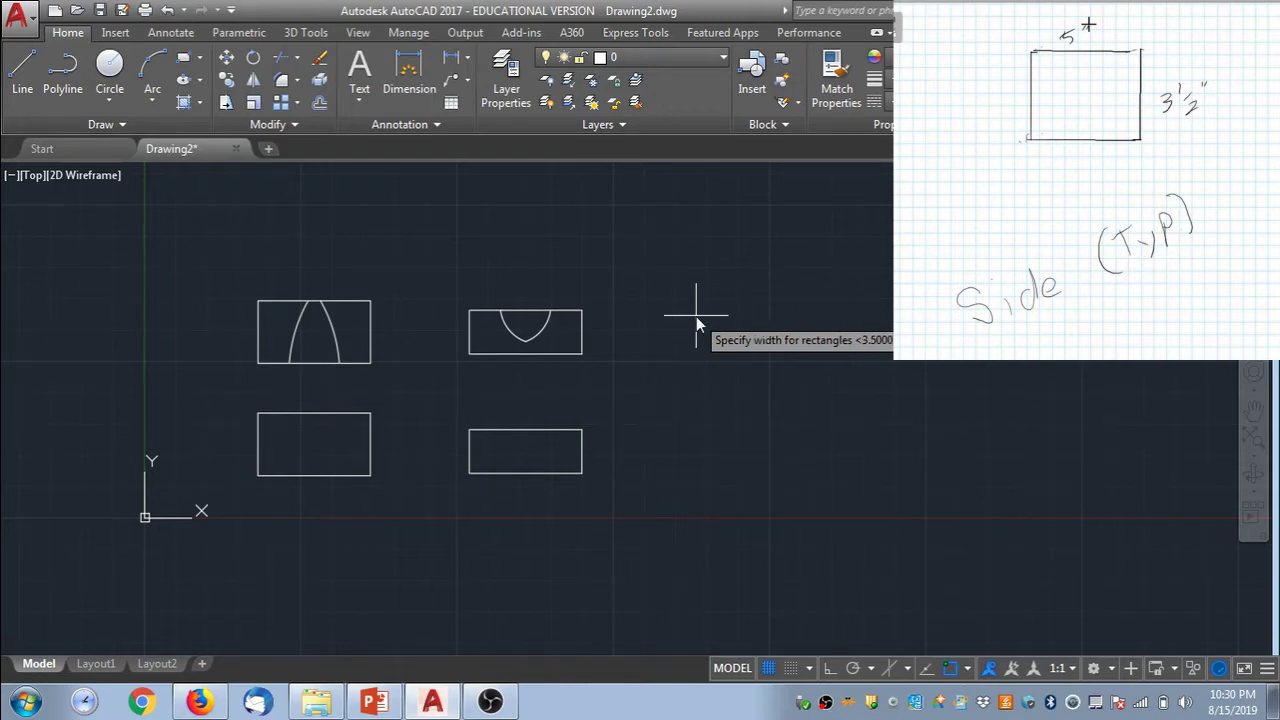
key("Return")
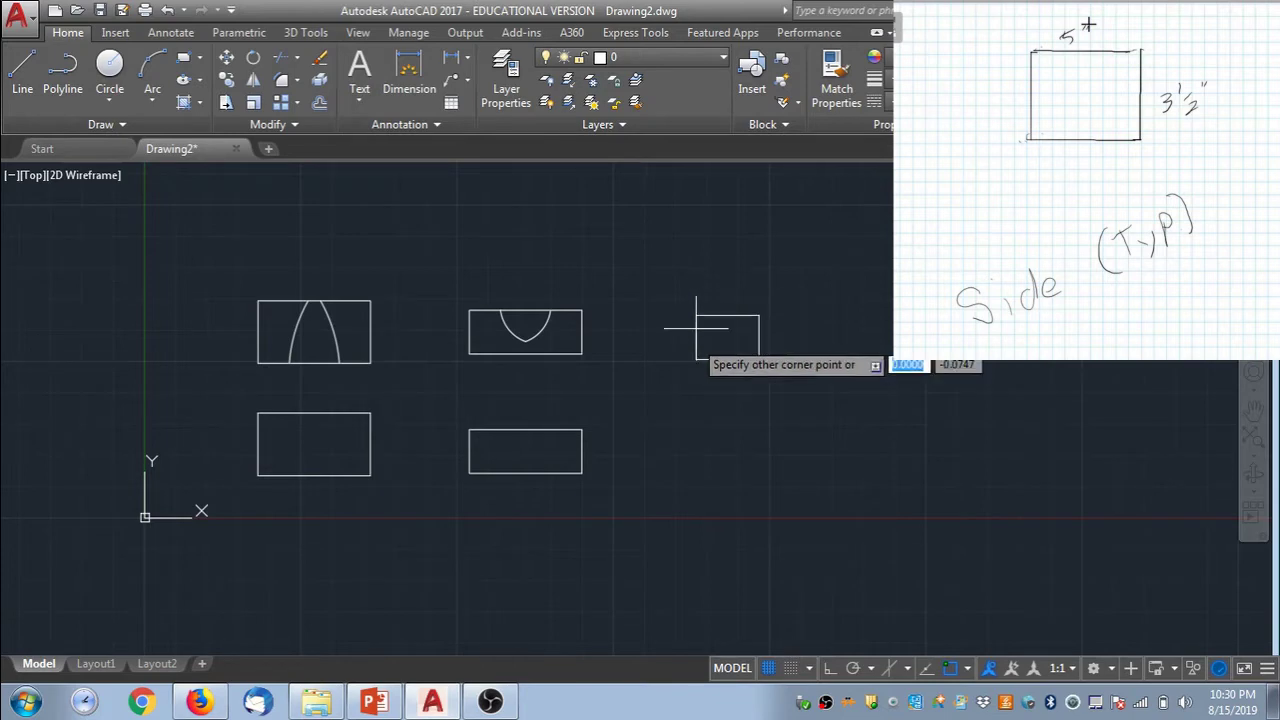
left_click(688, 365)
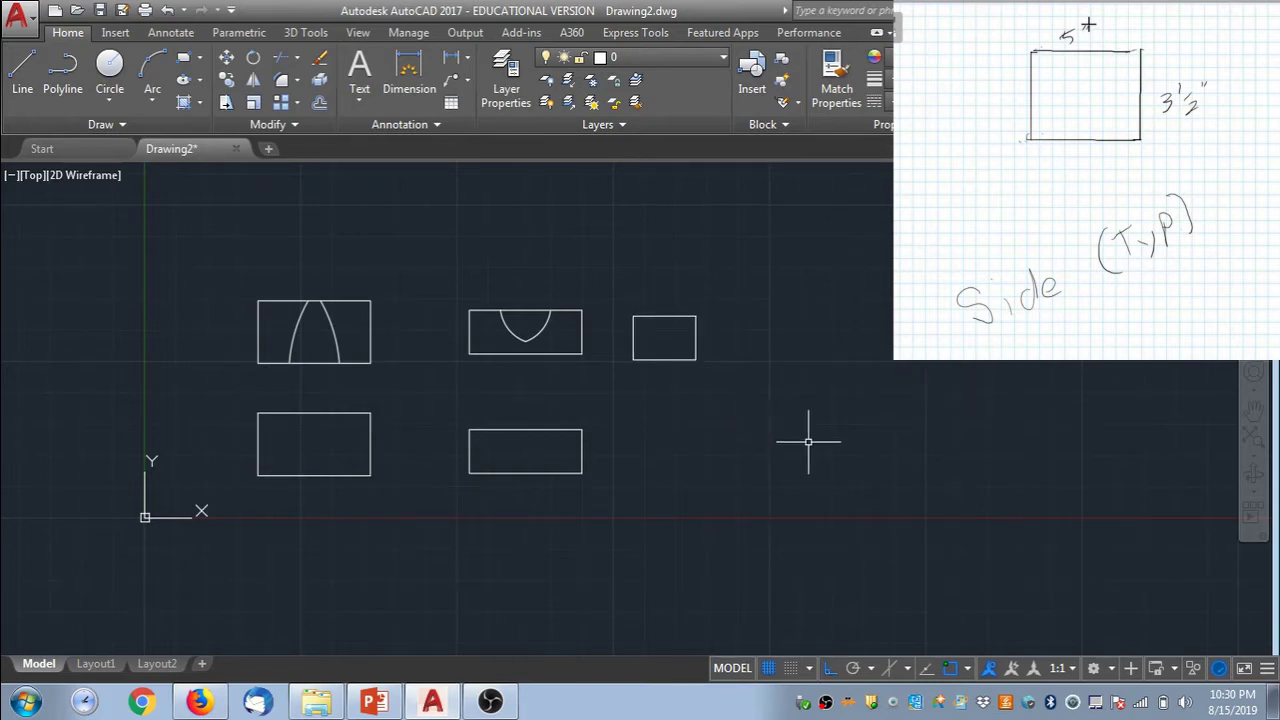
Step: Move the side view rectangle slightly to the right, away from the front view, with ortho mode off
scroll(658, 403, "up", 2)
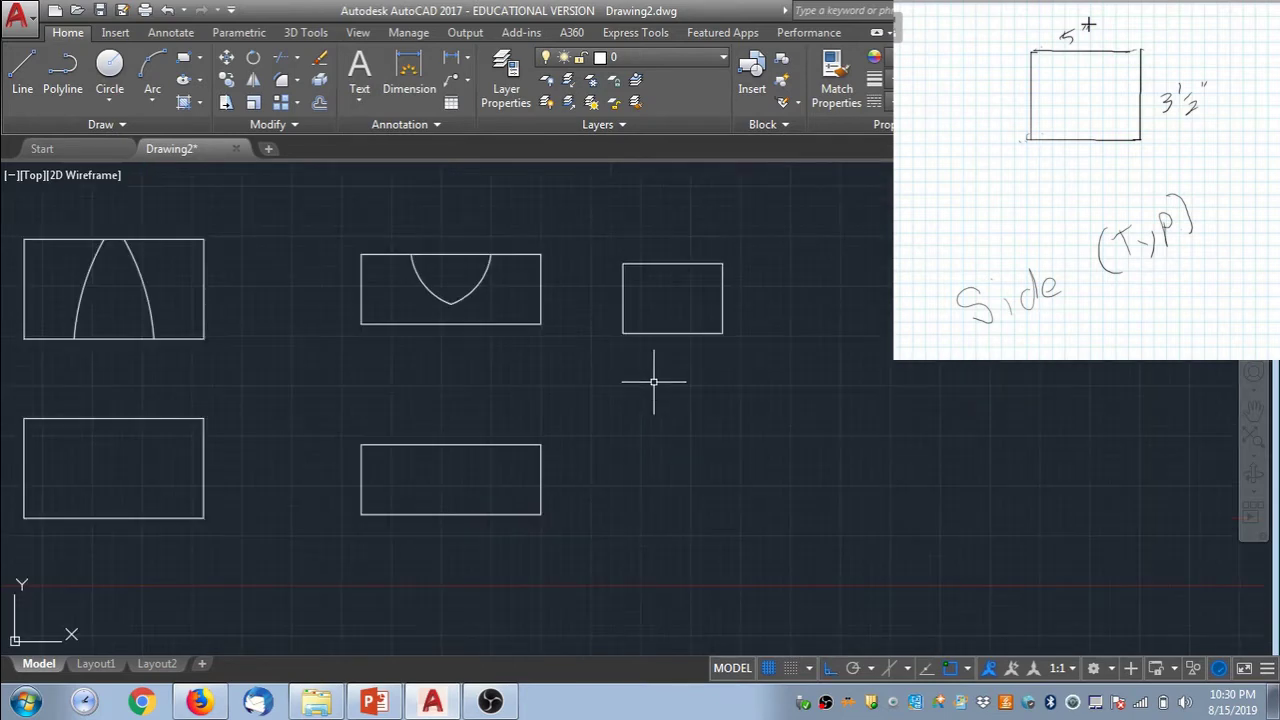
left_click(228, 60)
left_click(651, 333)
key("Return")
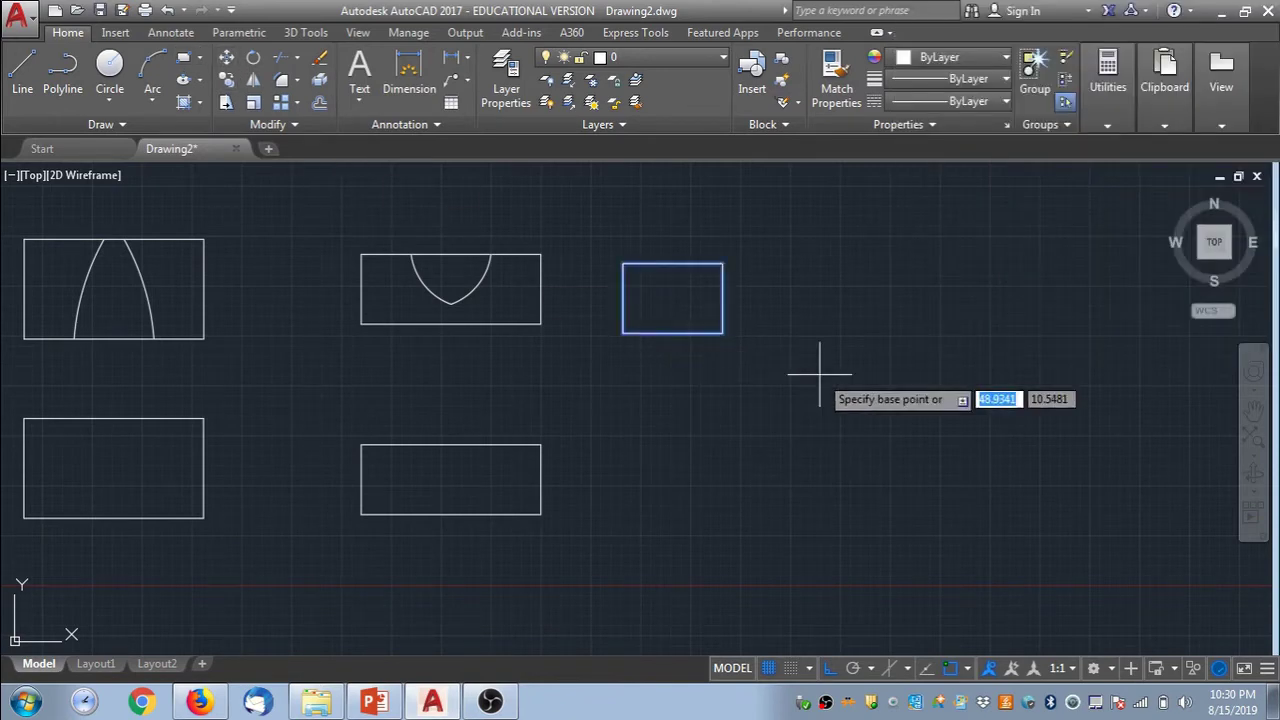
left_click(820, 376)
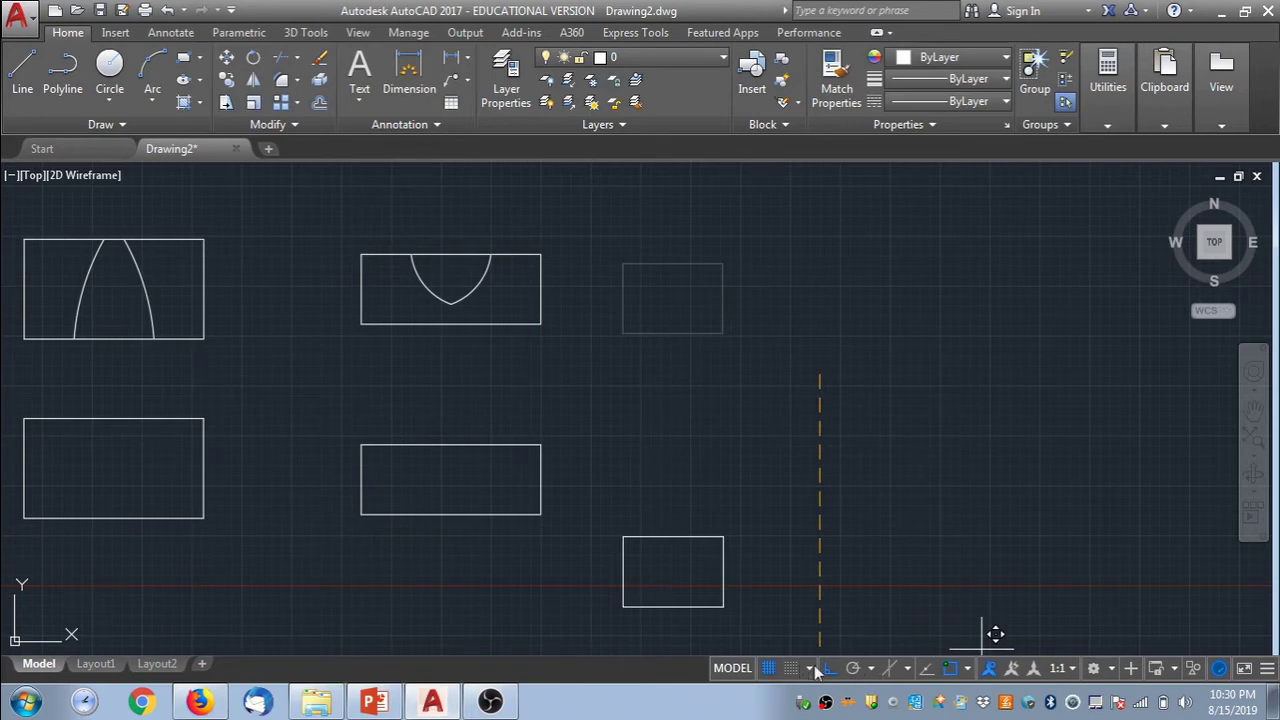
left_click(849, 366)
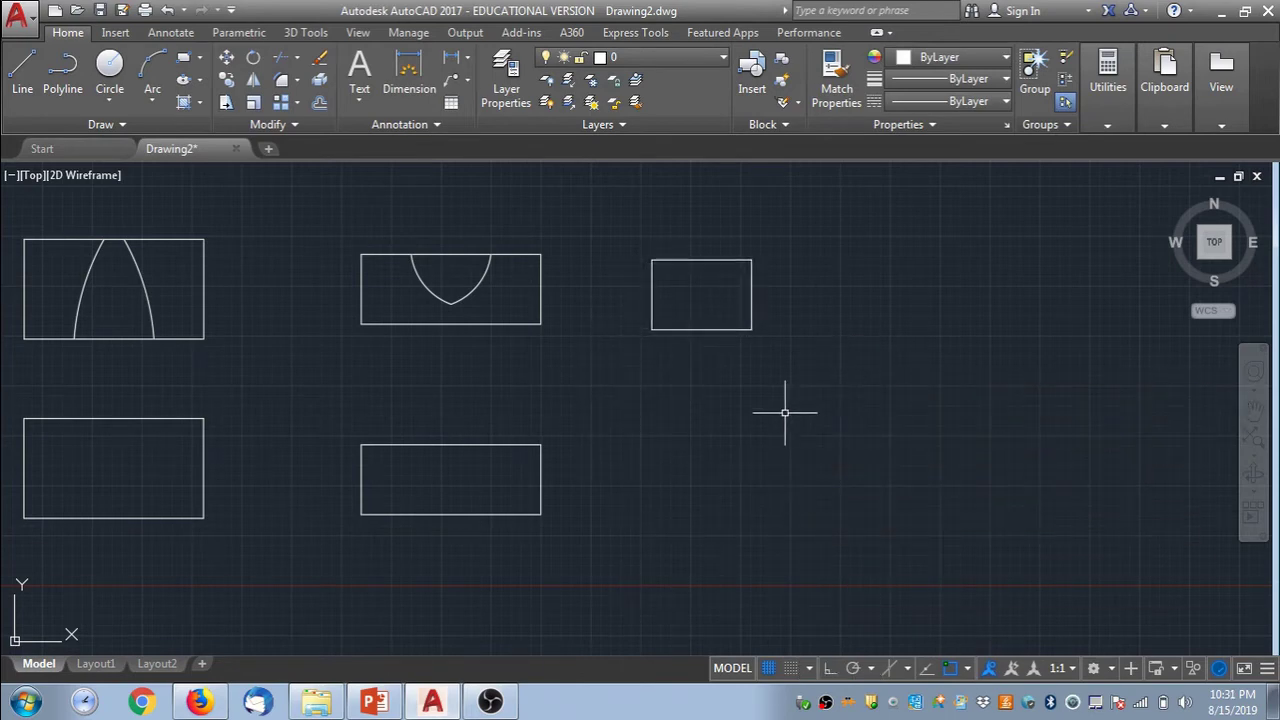
Step: Move the side view rectangle down so it sits level with the back view
scroll(651, 491, "down", 3)
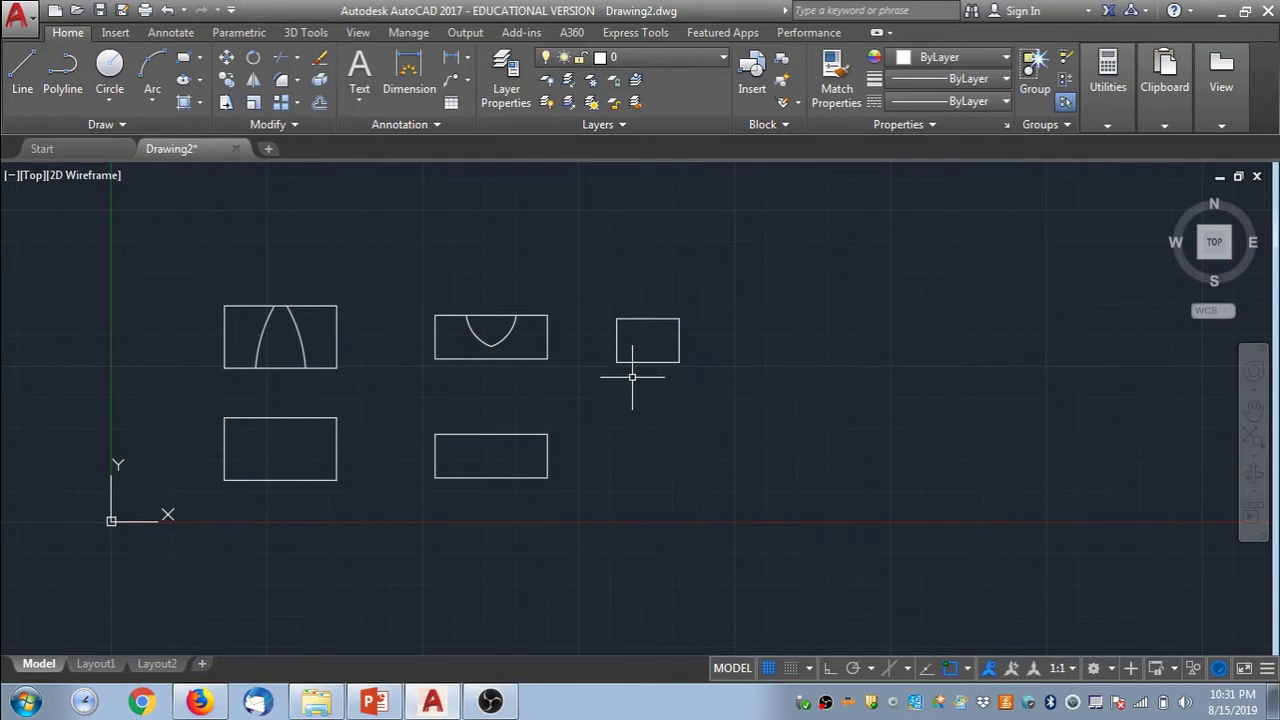
left_click(228, 80)
left_click(648, 362)
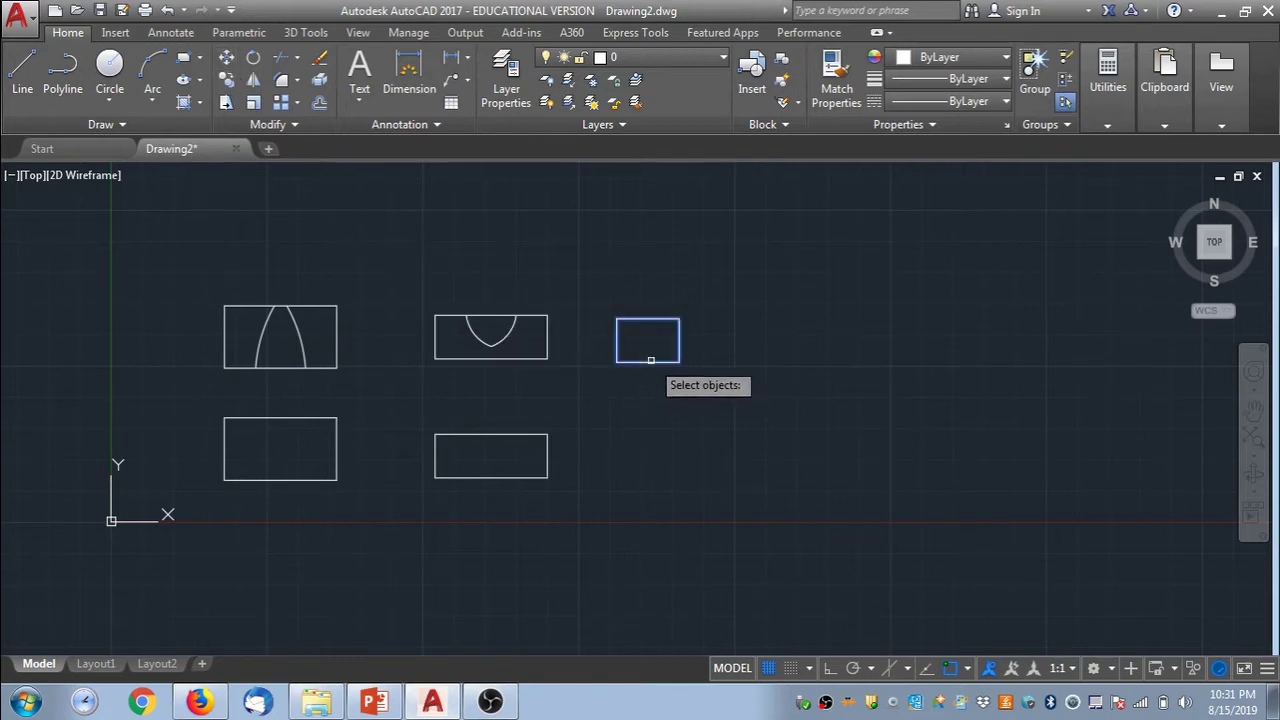
key("Return")
left_click(648, 362)
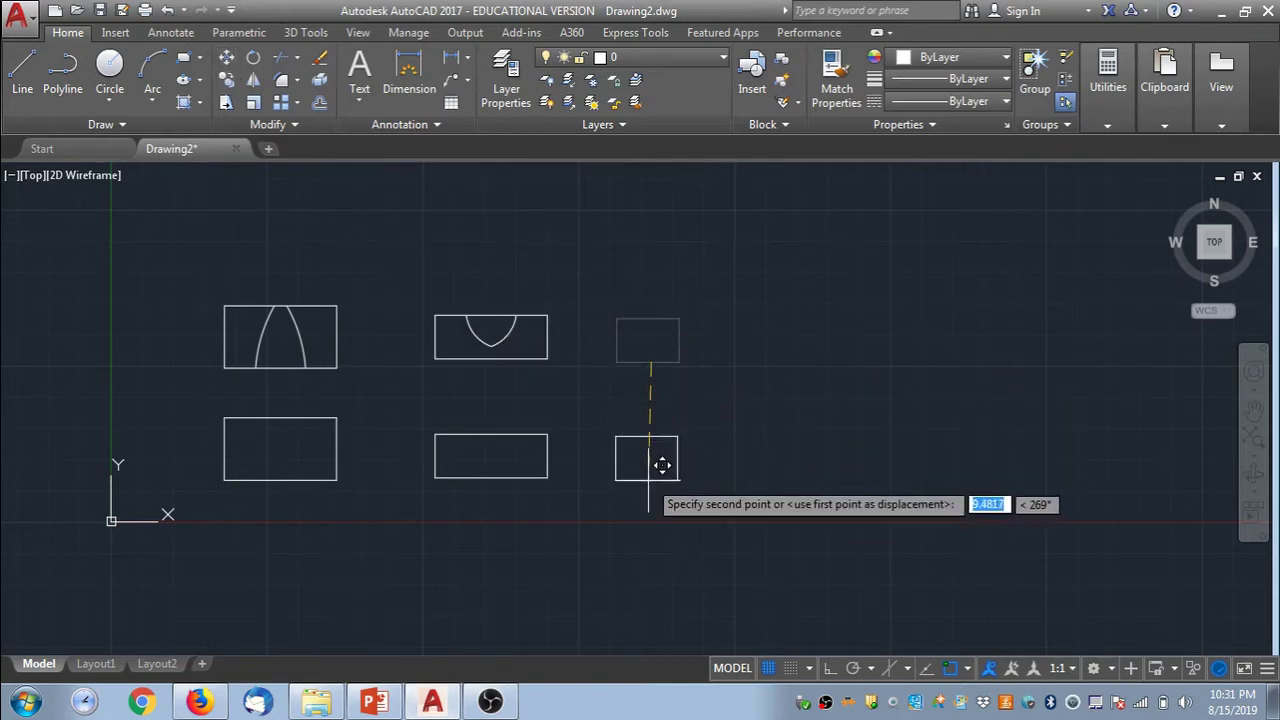
left_click(647, 478)
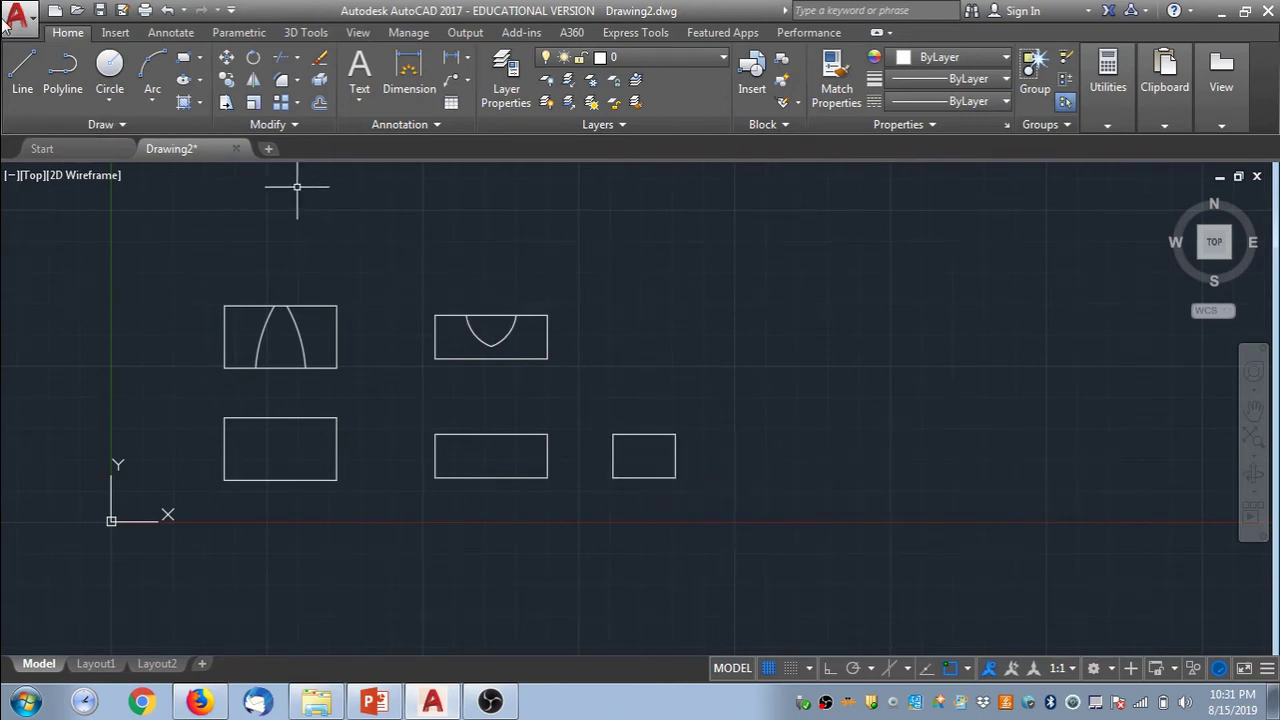
Step: Draw two horizontal construction lines rightward, from the front view's upper right corner and from the arcs' lower meeting point
left_click(22, 75)
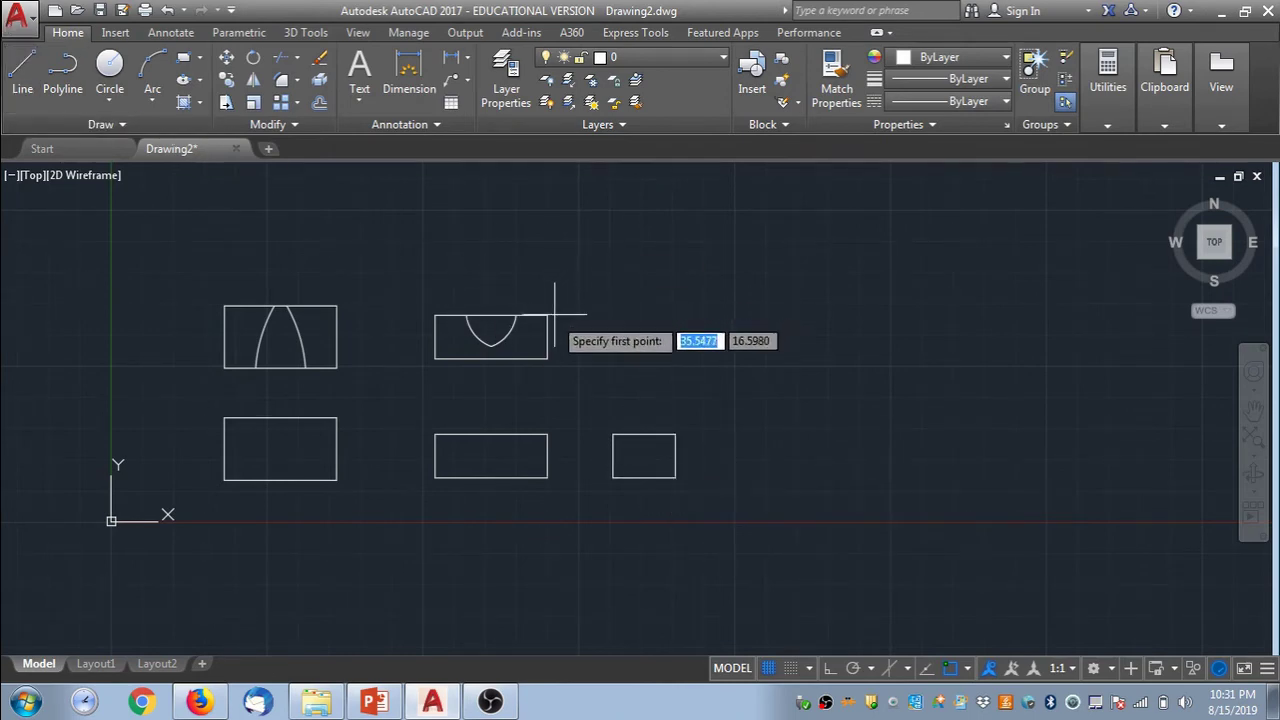
left_click(662, 315)
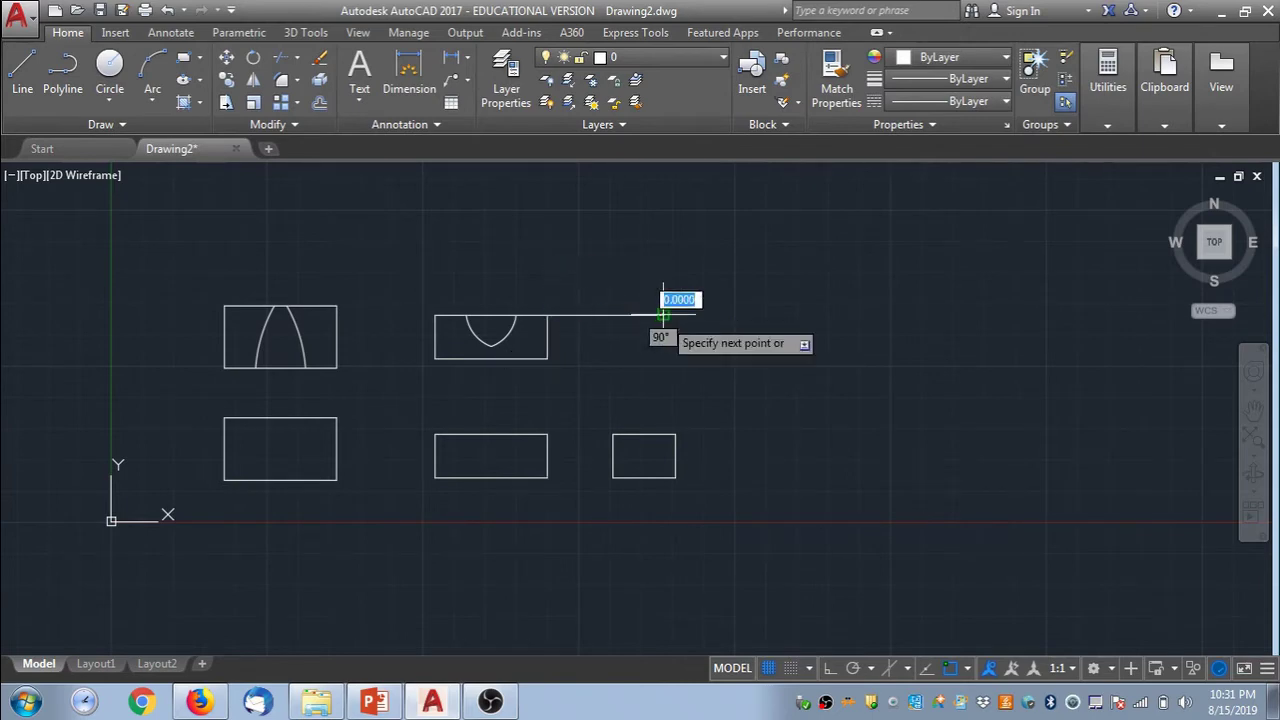
key("Escape")
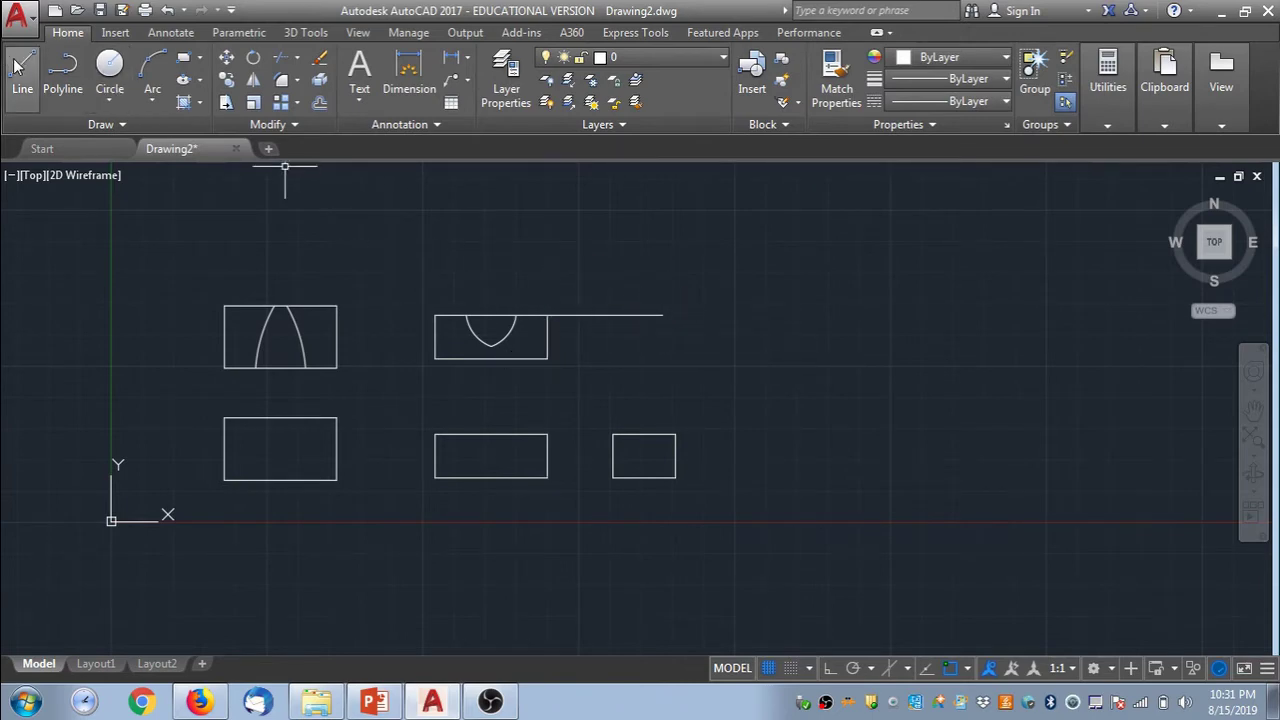
key("Return")
left_click(491, 345)
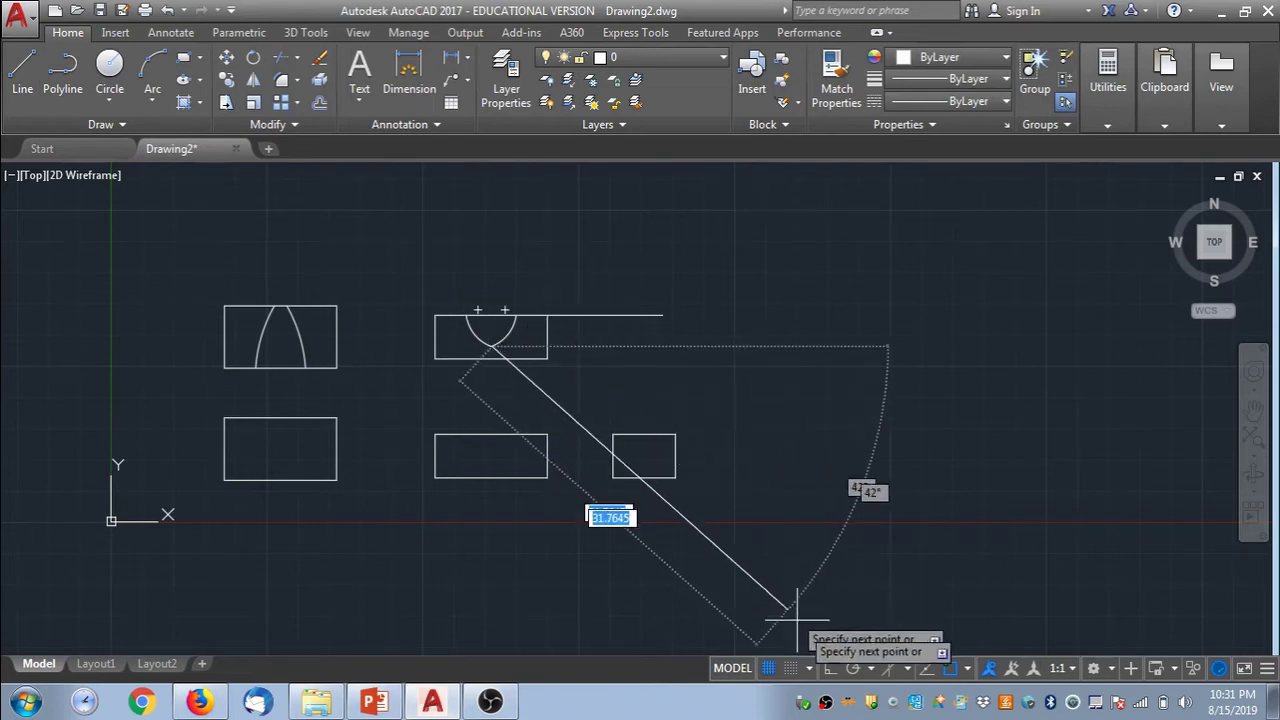
left_click(826, 668)
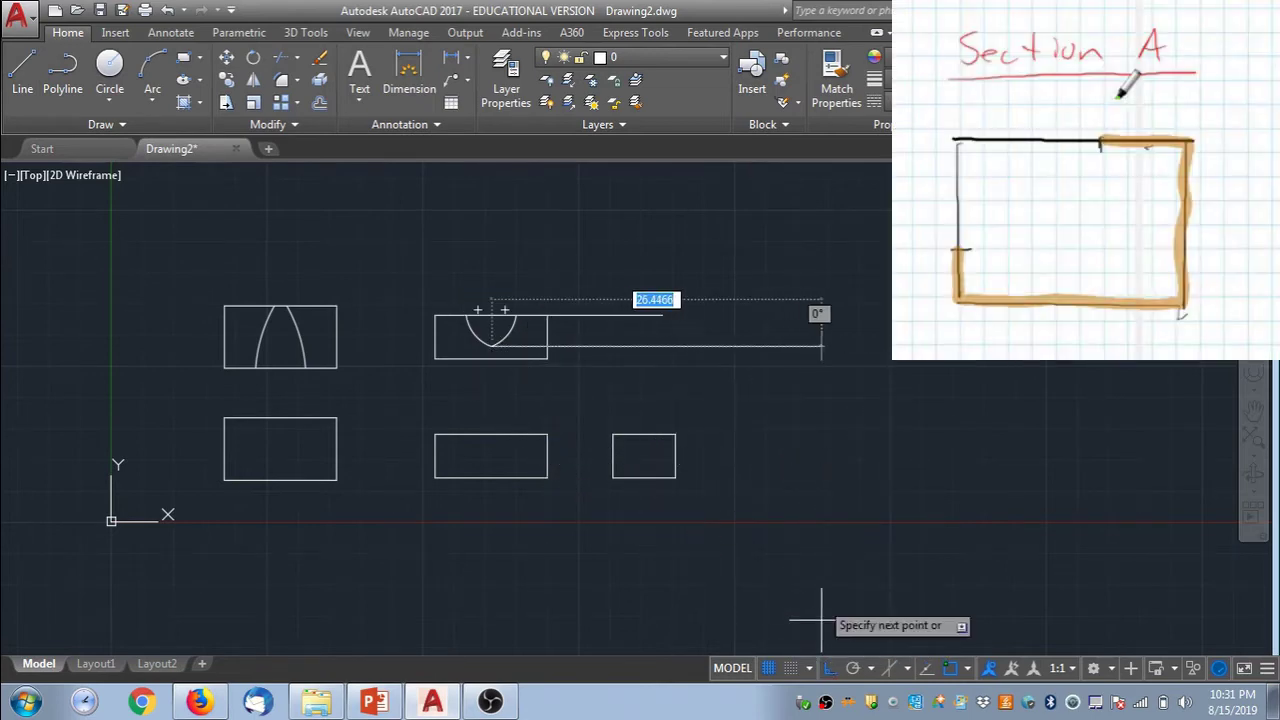
left_click(621, 345)
key("Escape")
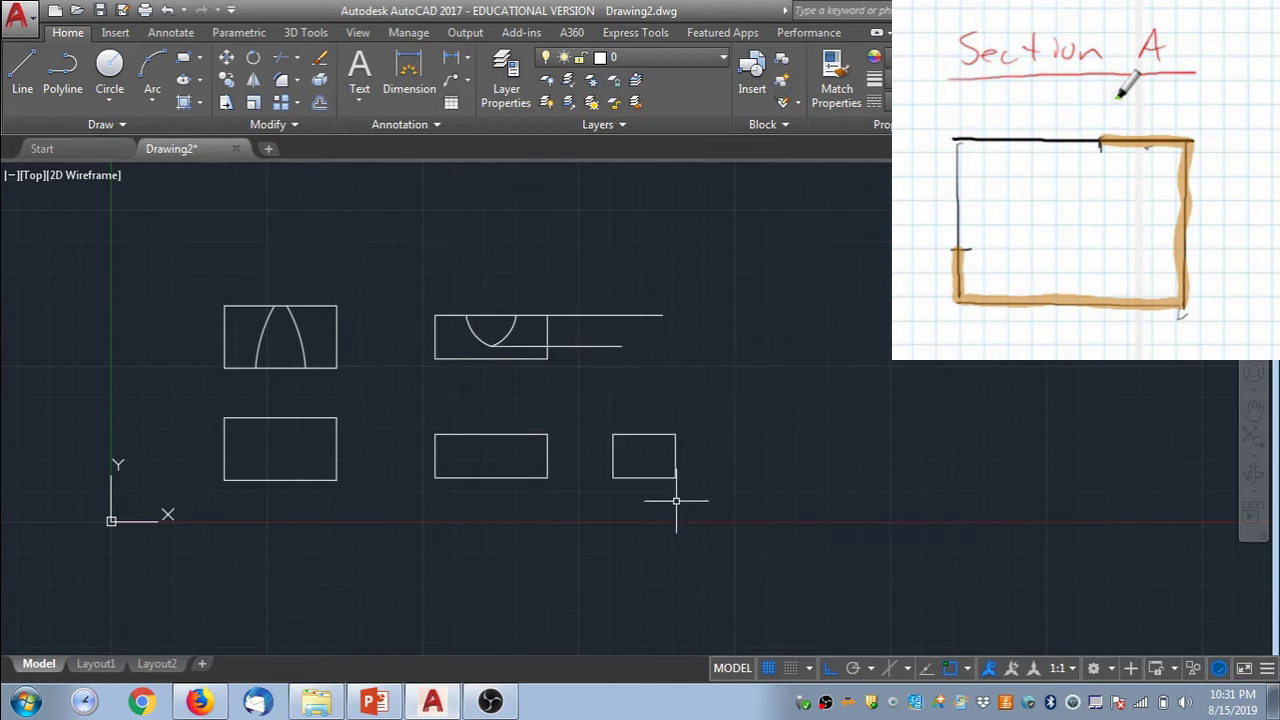
Step: Copy the side view rectangle from its top edge midpoint to the right end of the upper construction line
left_click(227, 82)
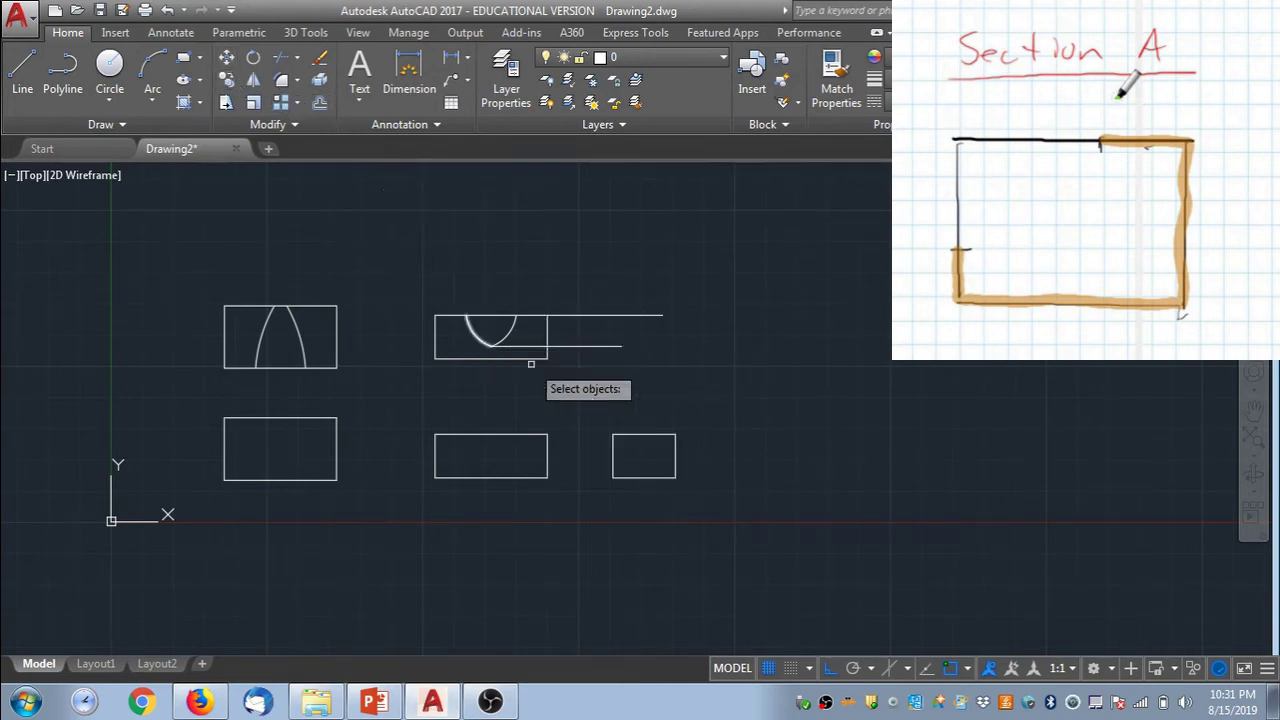
left_click(641, 477)
key("Return")
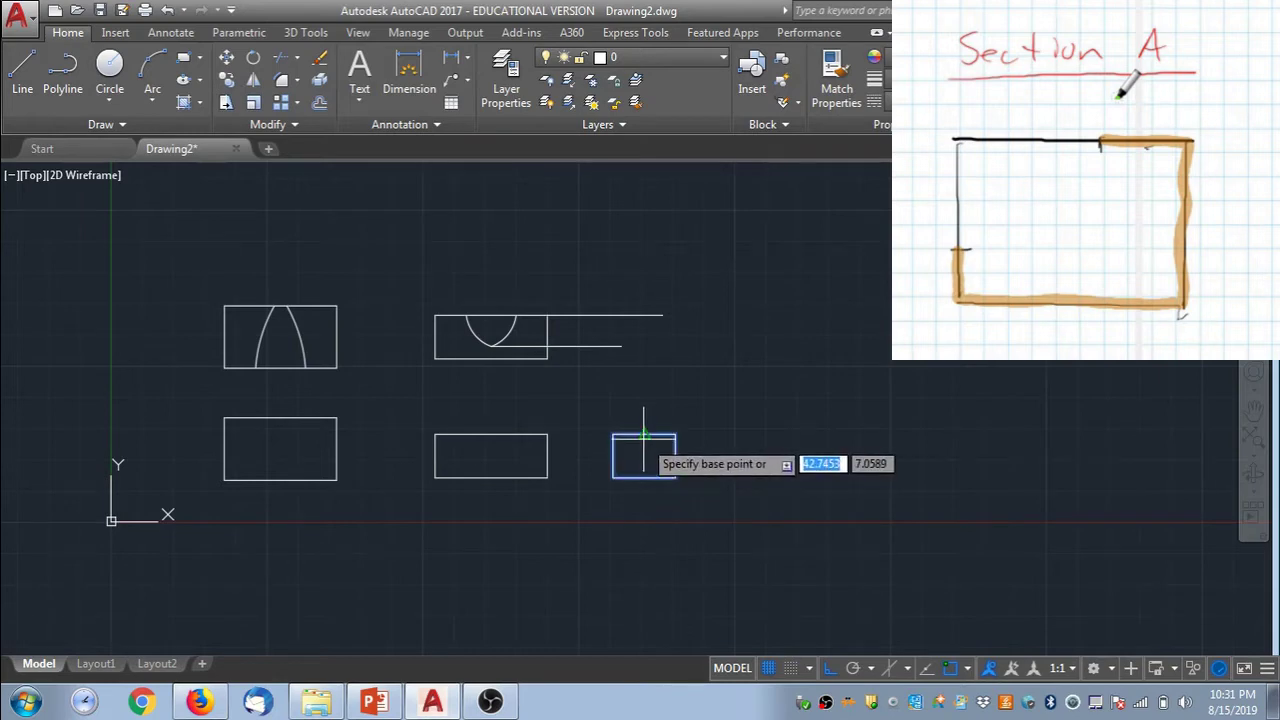
left_click(644, 434)
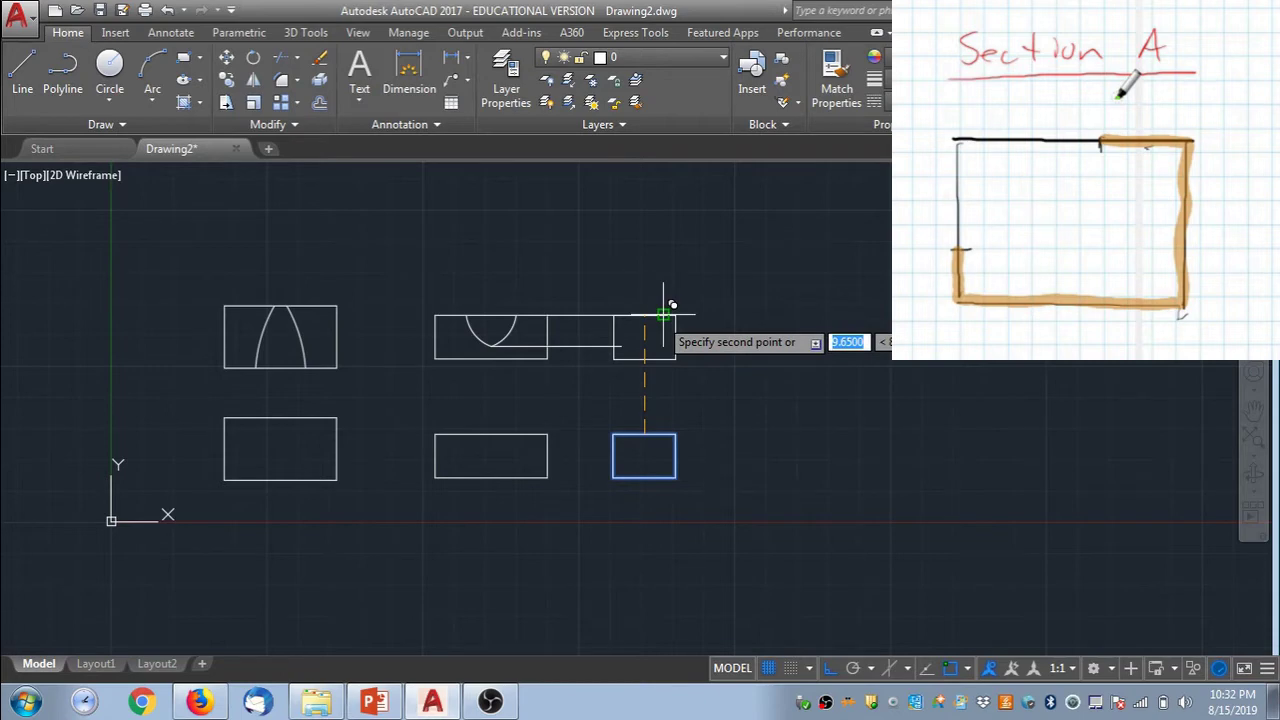
left_click(664, 312)
key("Return")
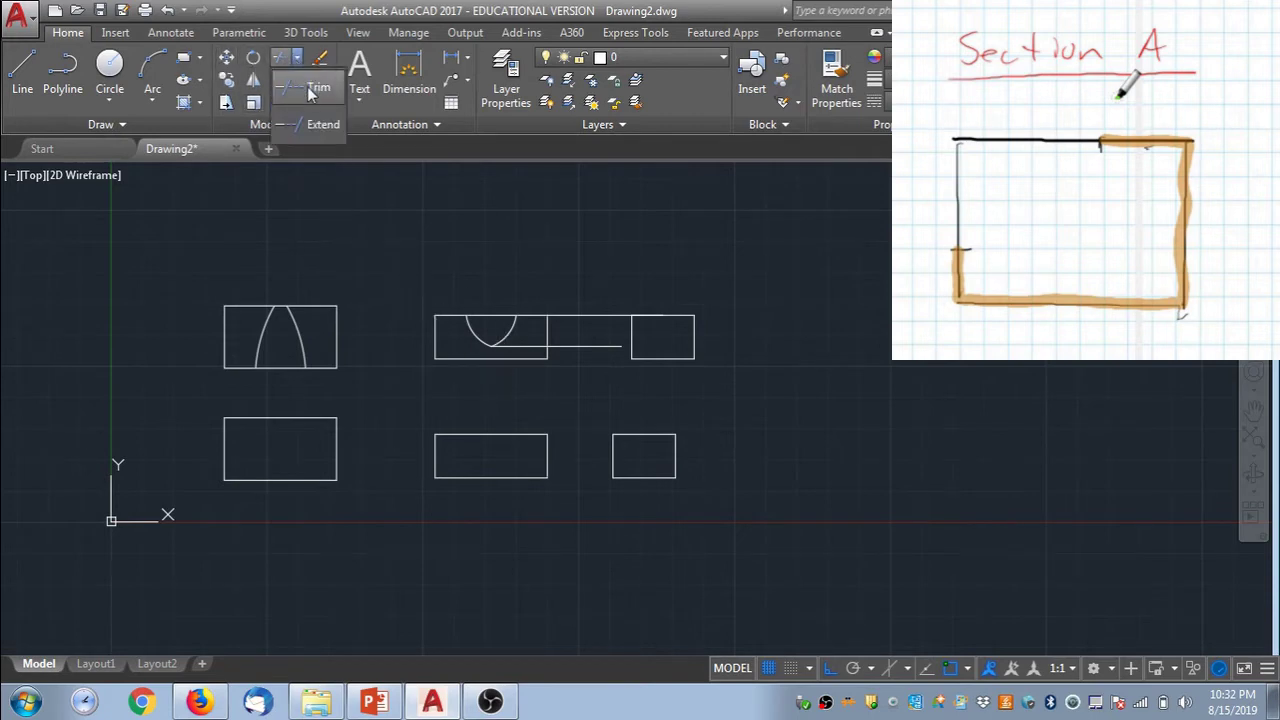
Step: Extend the lower construction line to the left edge of the copied side rectangle
left_click(284, 58)
left_click(632, 340)
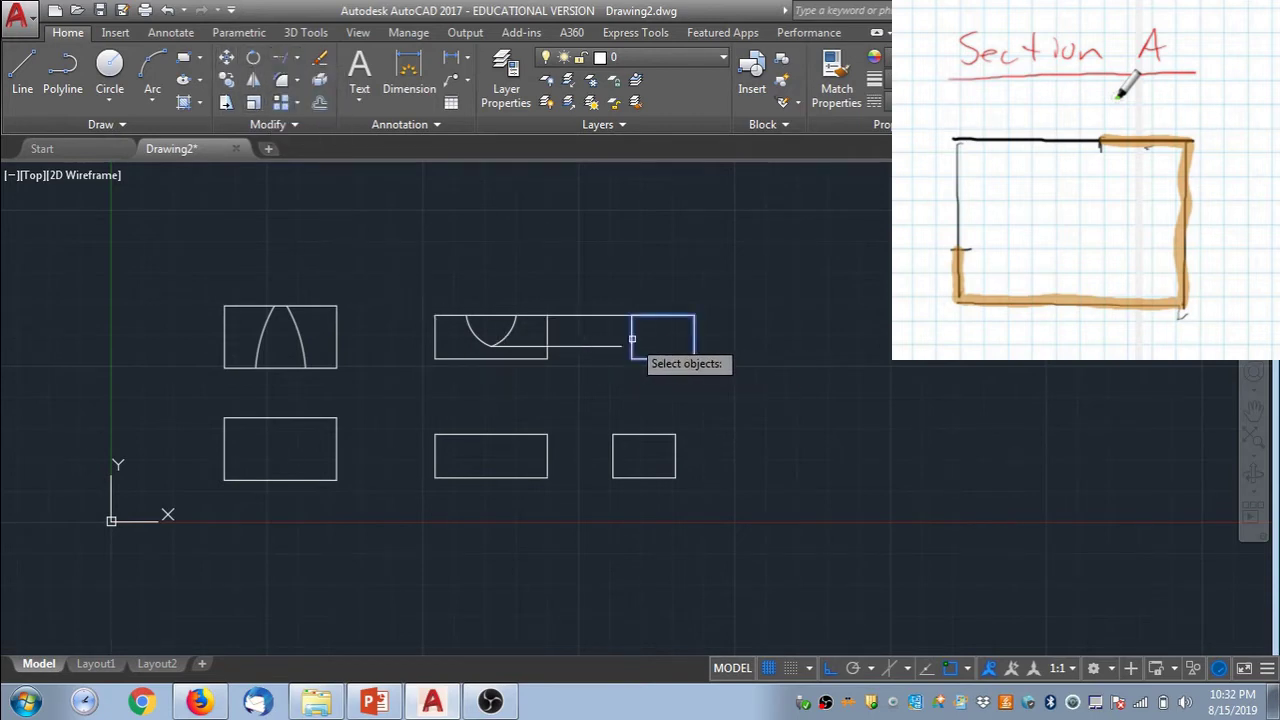
key("Return")
left_click(611, 344)
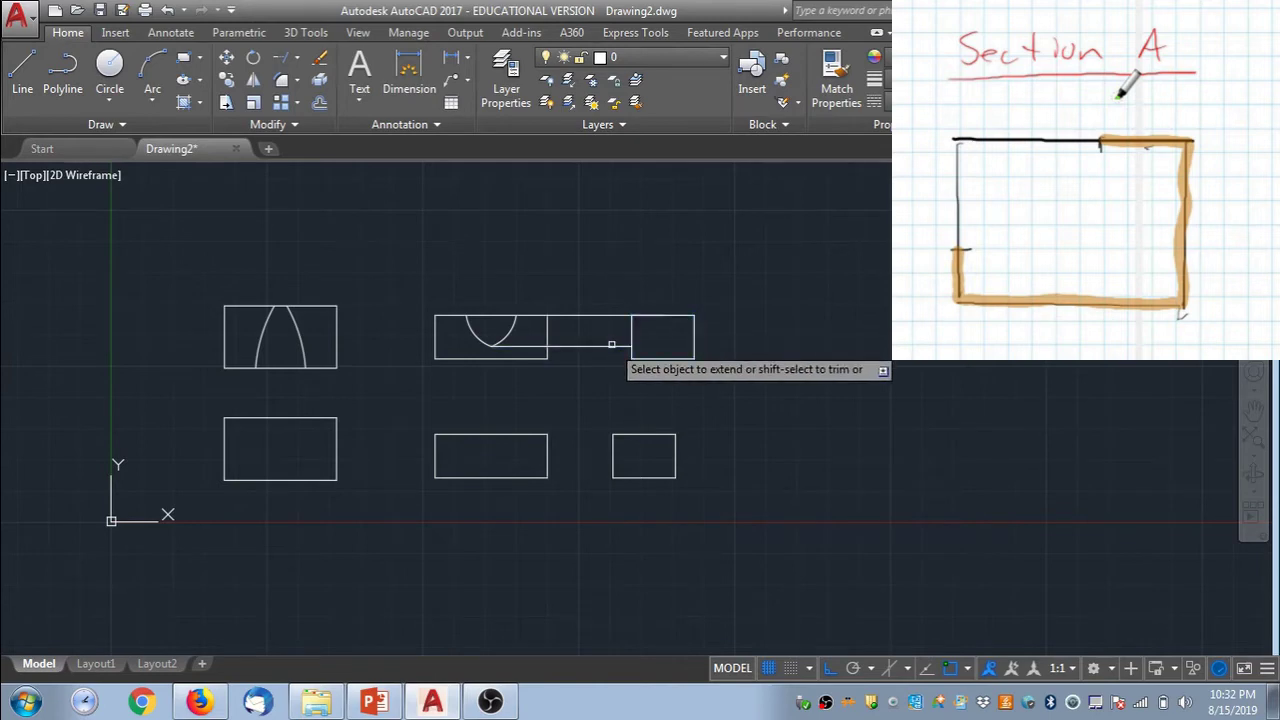
key("Return")
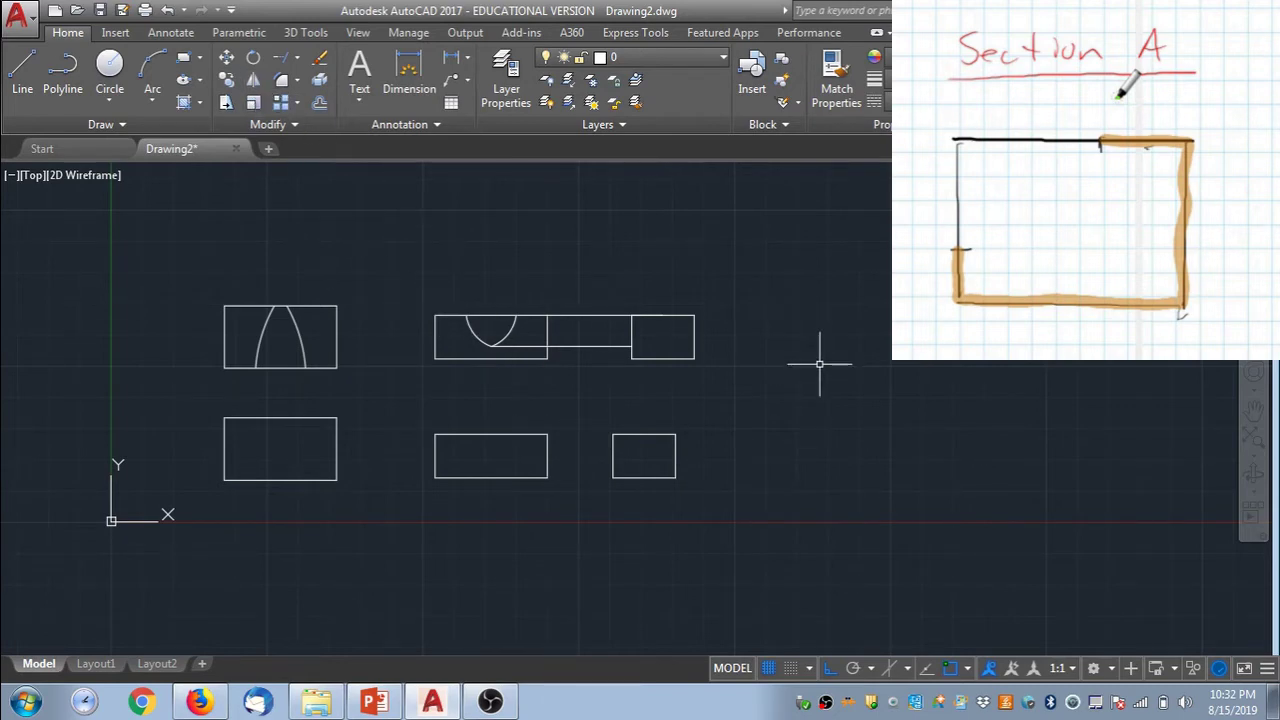
left_click(663, 358)
mouse_move(663, 358)
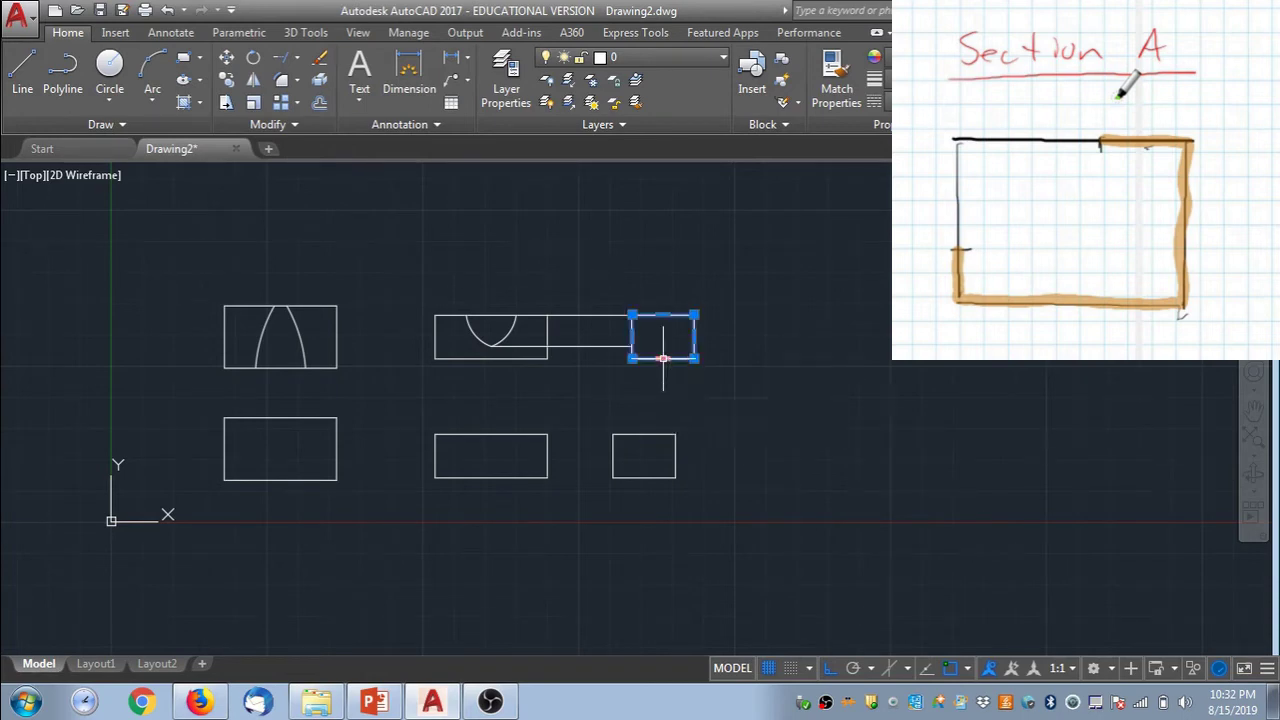
key("Escape")
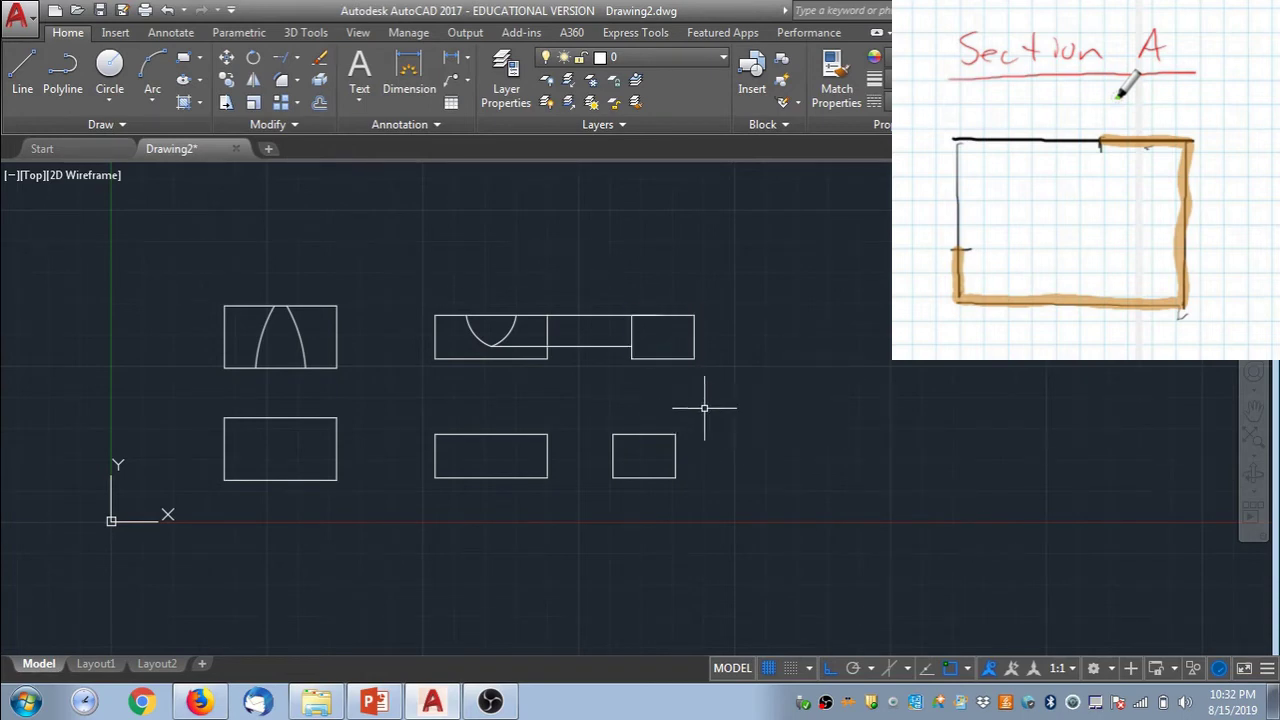
Step: Try to trim the copied rectangle's left edge between the two construction lines, using all objects as cutting edges
left_click(297, 58)
left_click(298, 90)
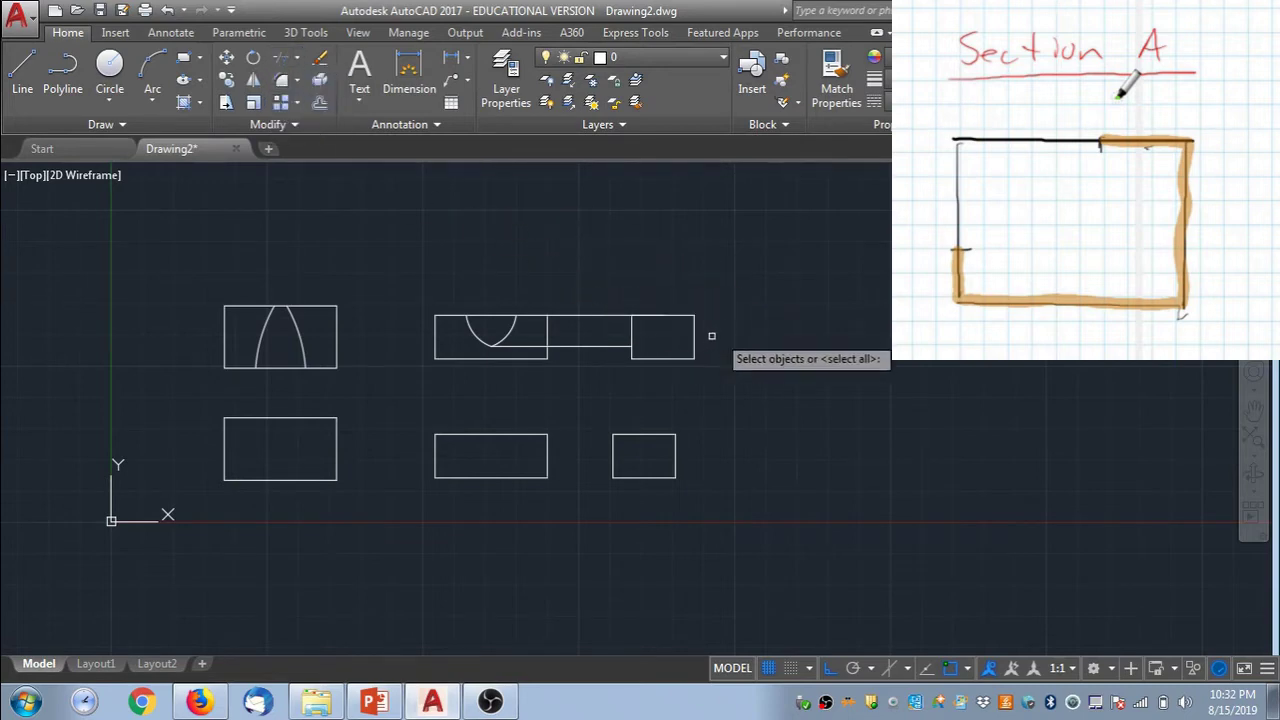
key("Return")
left_click(631, 330)
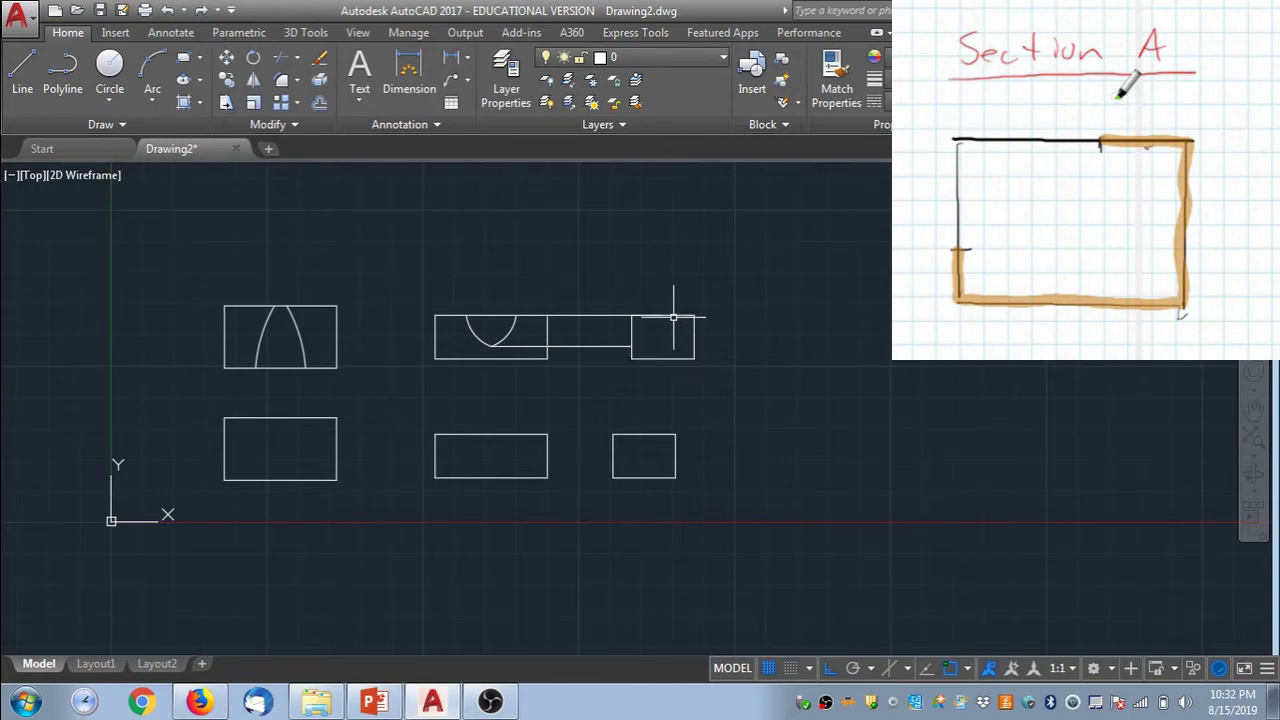
left_click(598, 355)
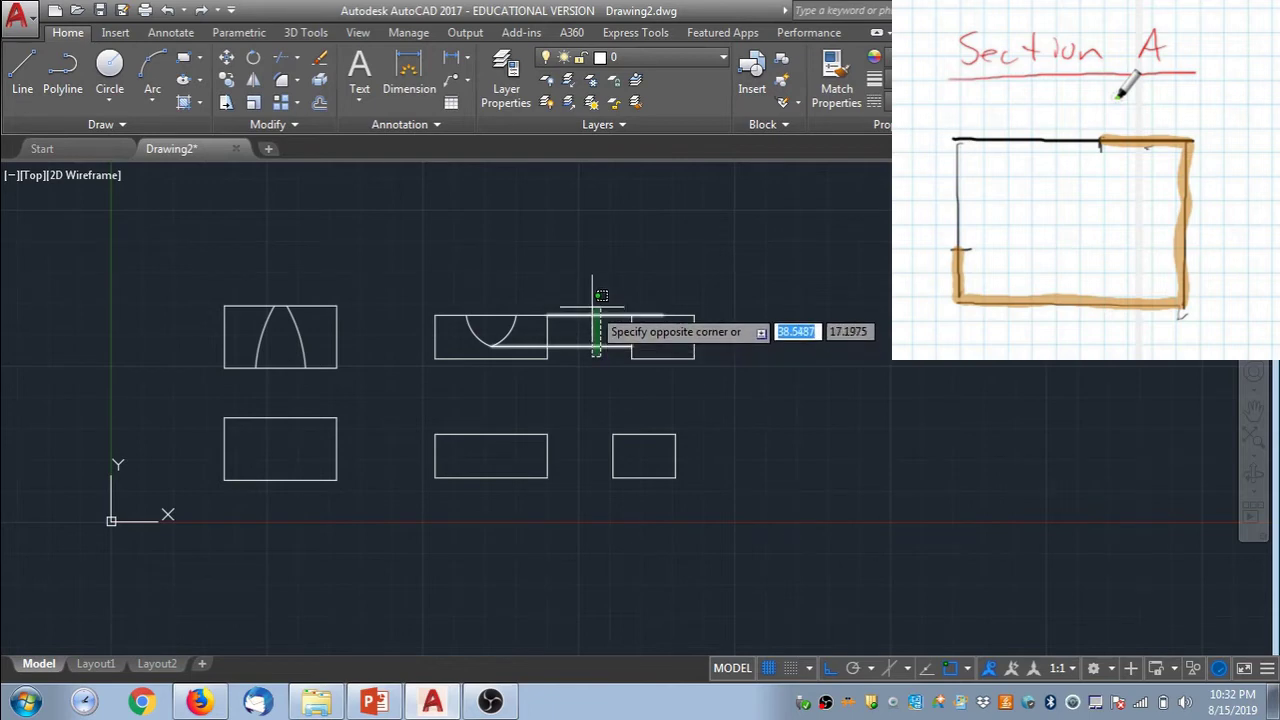
left_click(786, 391)
scroll(662, 349, "up", 2)
scroll(662, 349, "up", 4)
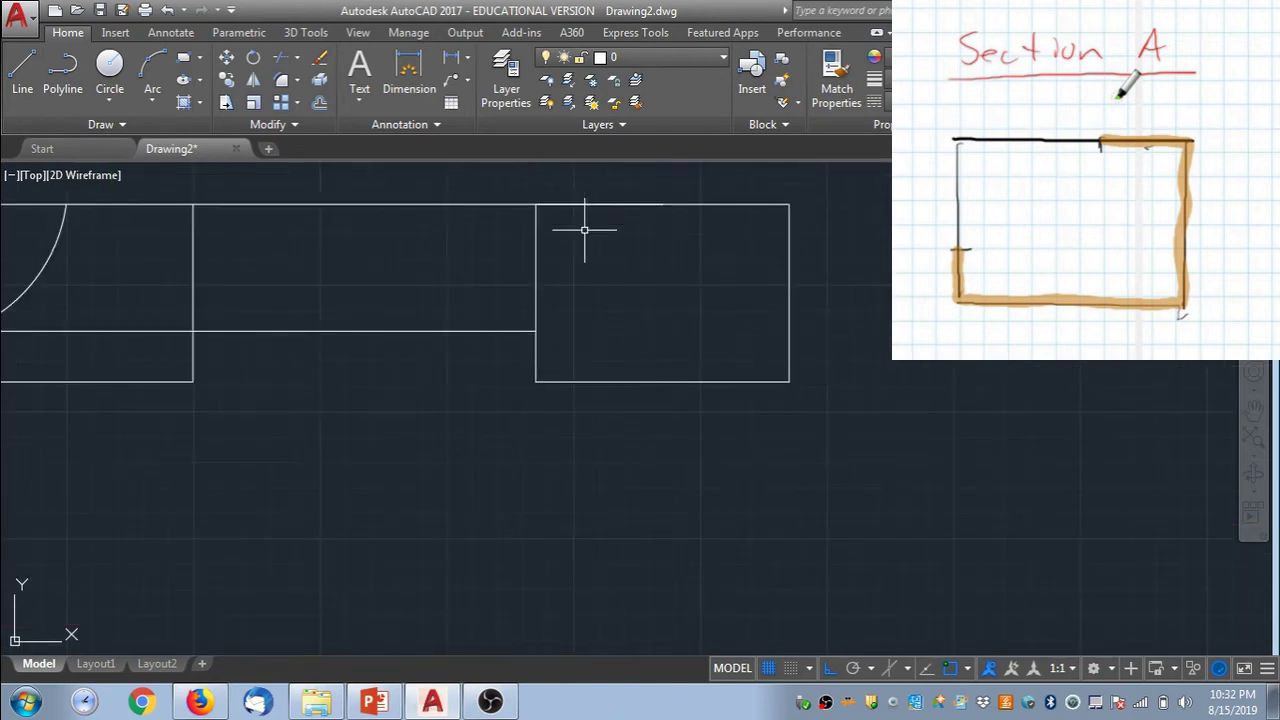
scroll(585, 229, "down", 3)
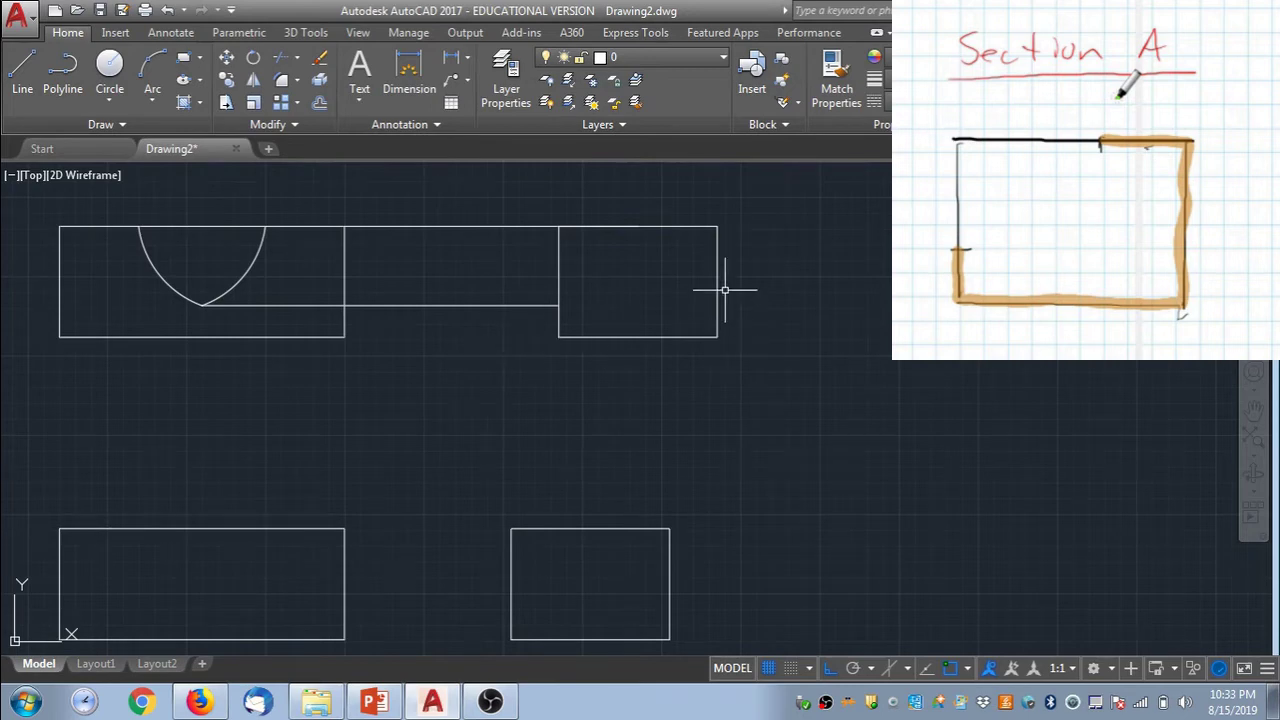
Step: Offset the copied side view rectangle inward by 0.1
scroll(592, 320, "up", 2)
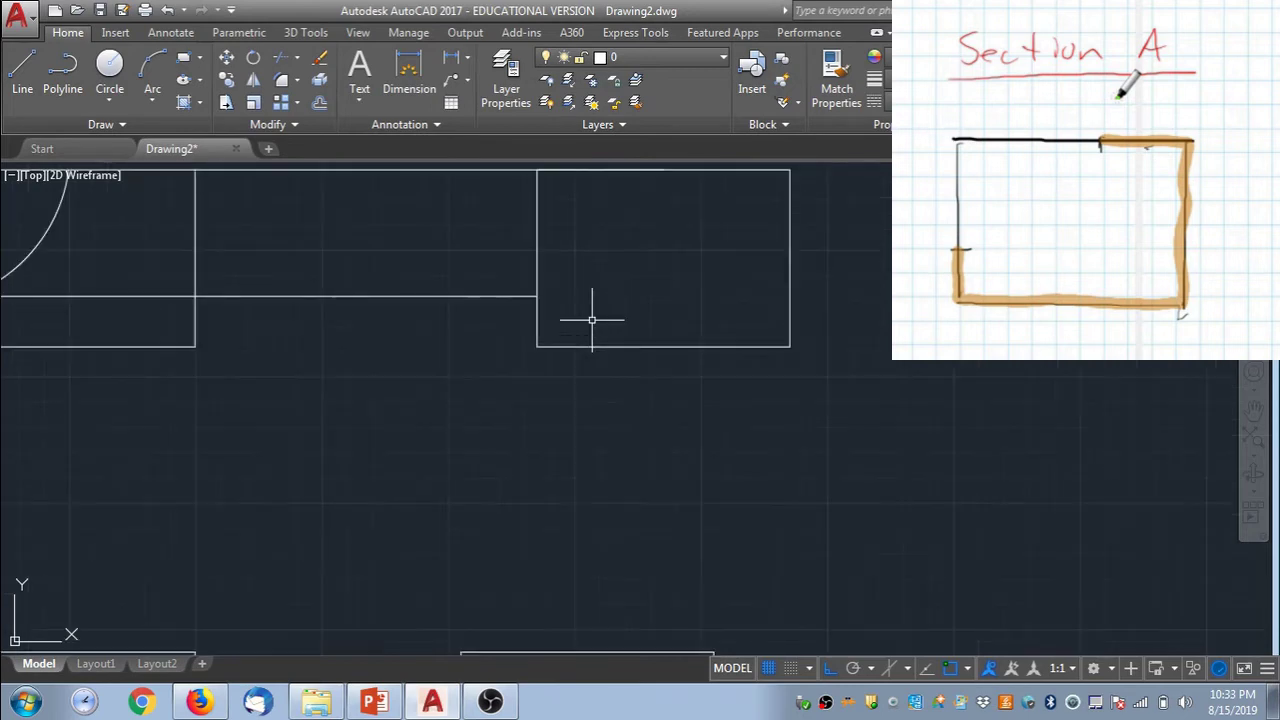
scroll(592, 320, "down", 2)
scroll(592, 320, "up", 2)
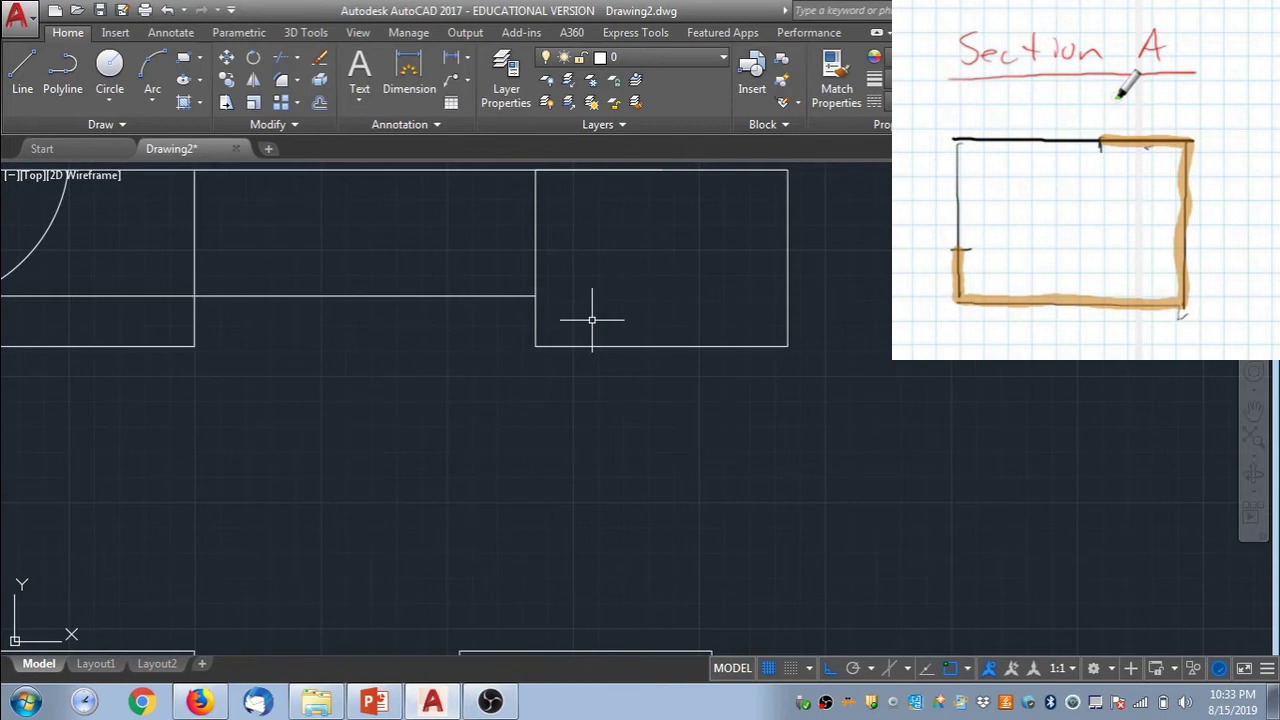
middle_click_drag(592, 320, 577, 323)
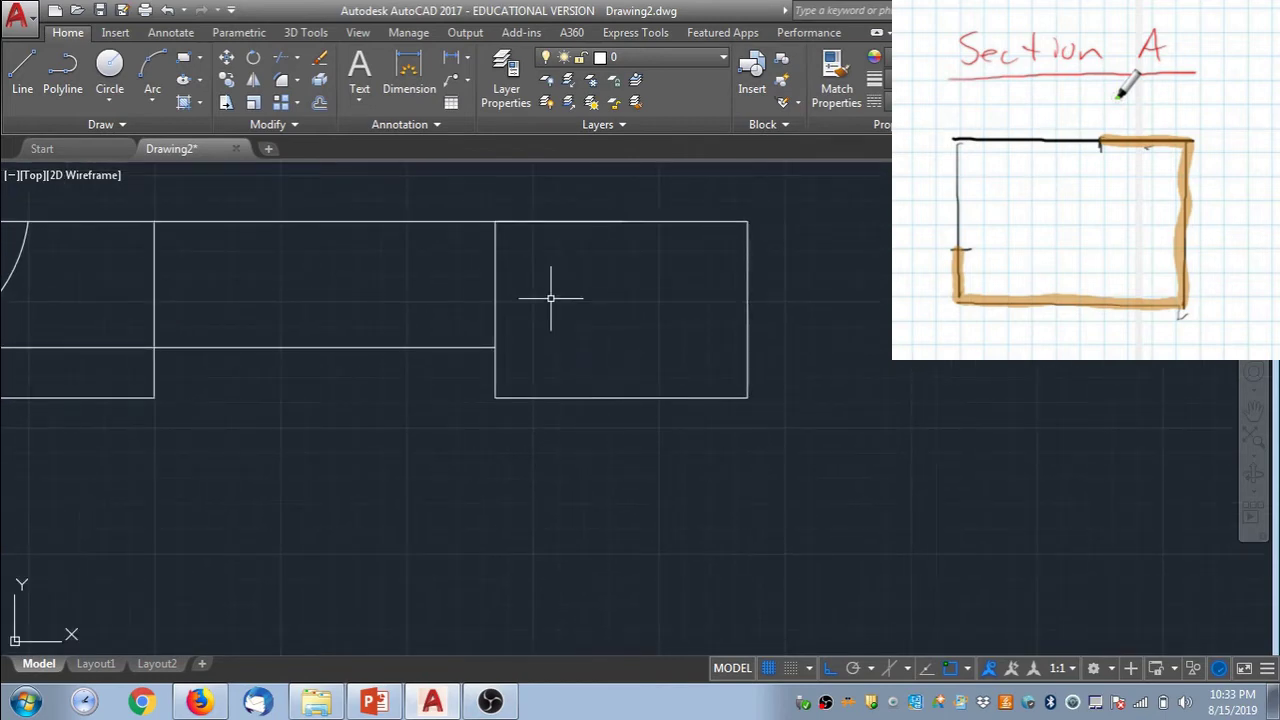
type("o")
key("Return")
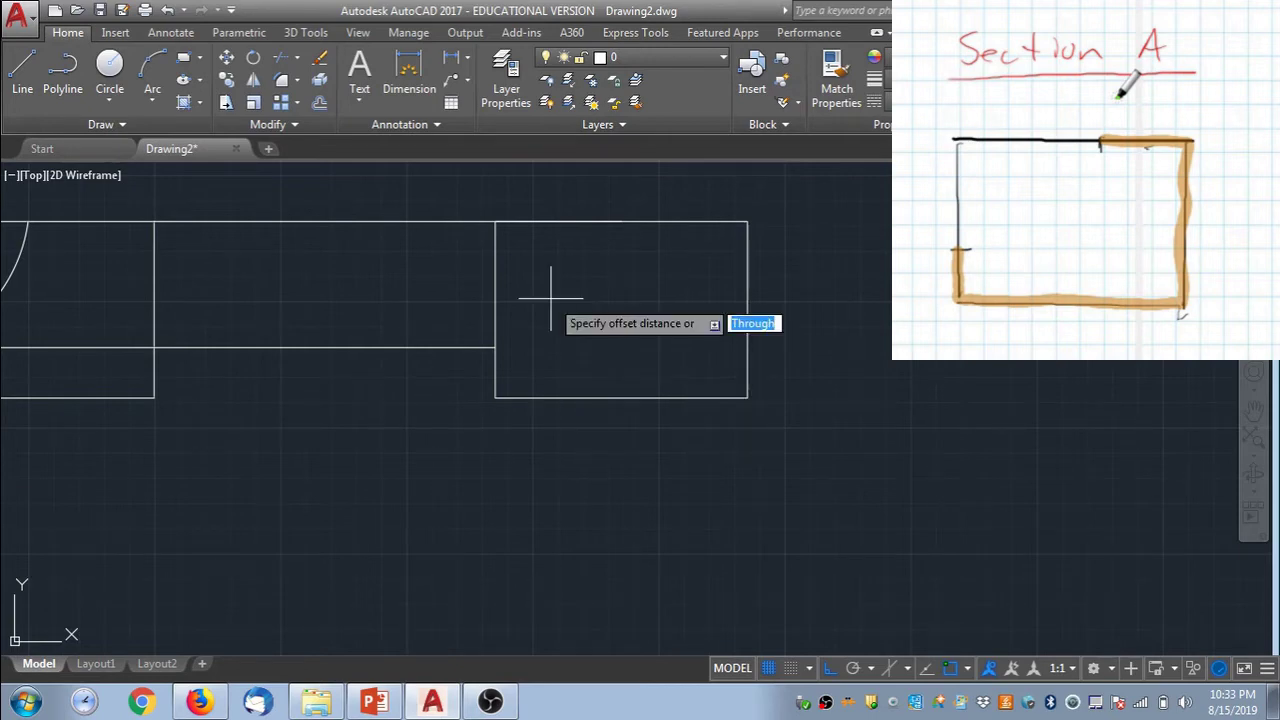
type(".1")
key("Return")
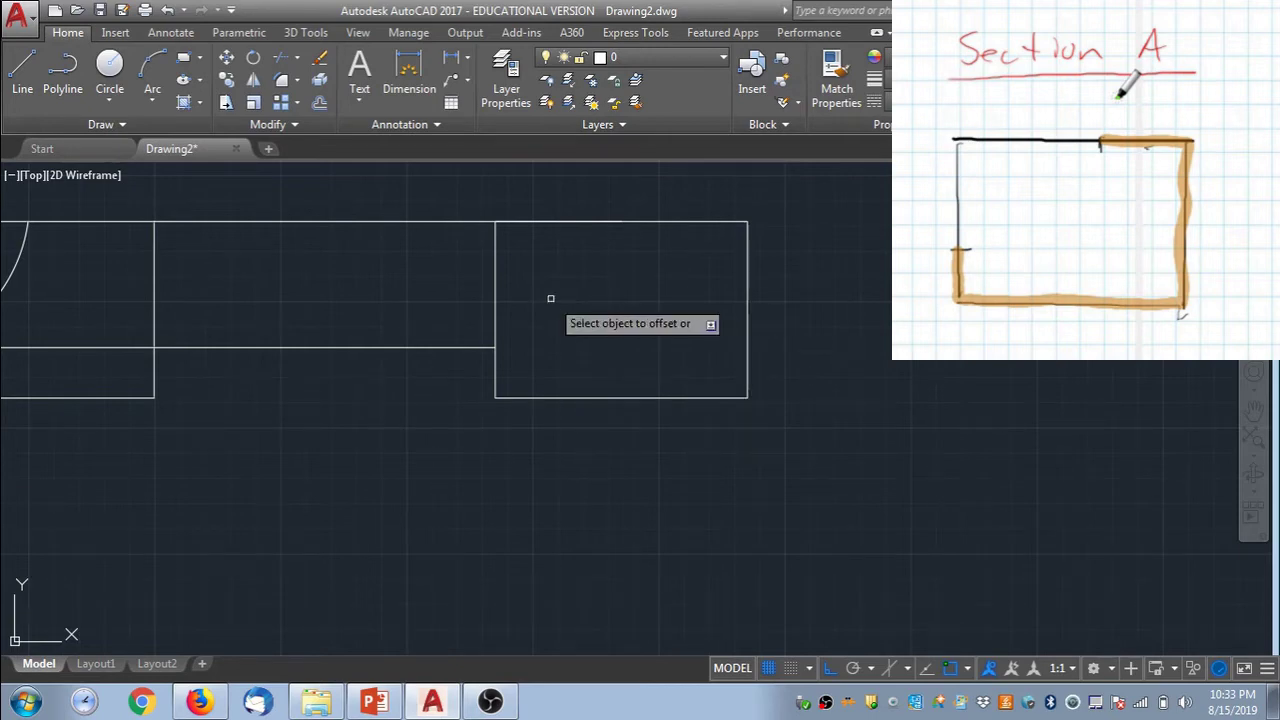
left_click(561, 397)
left_click(562, 368)
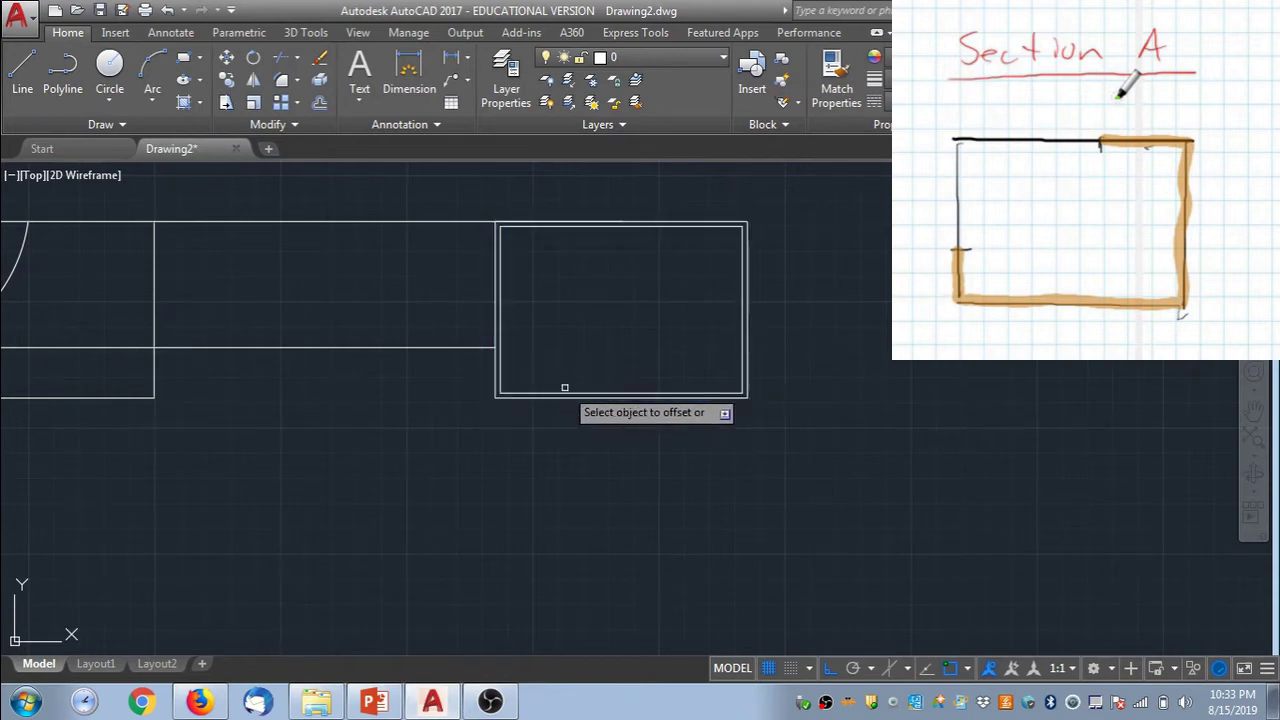
key("Escape")
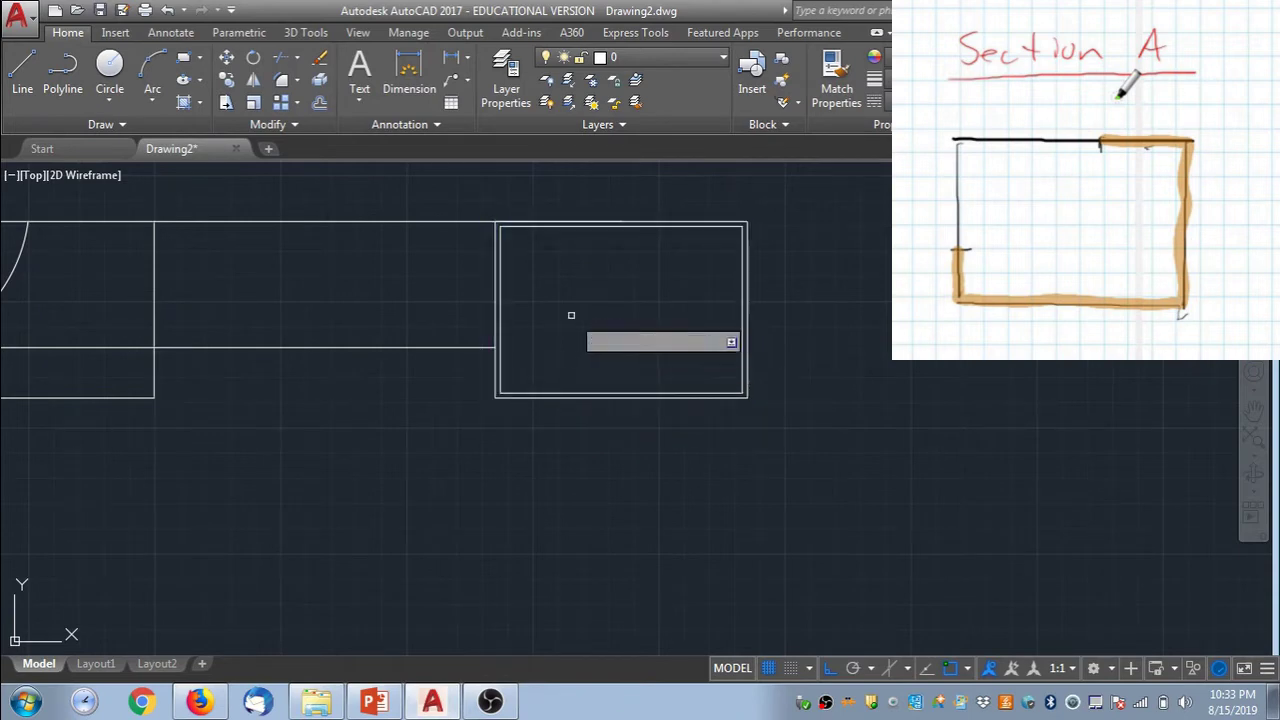
scroll(473, 298, "up", 2)
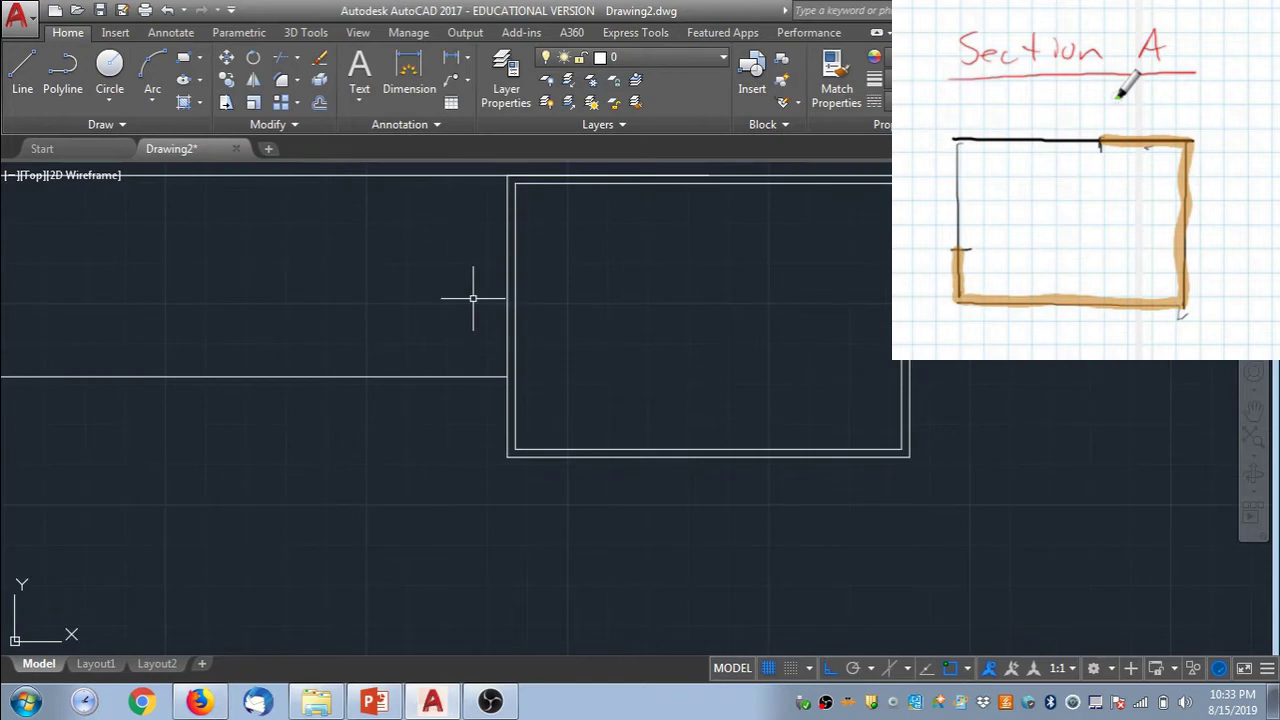
left_click(22, 66)
scroll(423, 360, "up", 3)
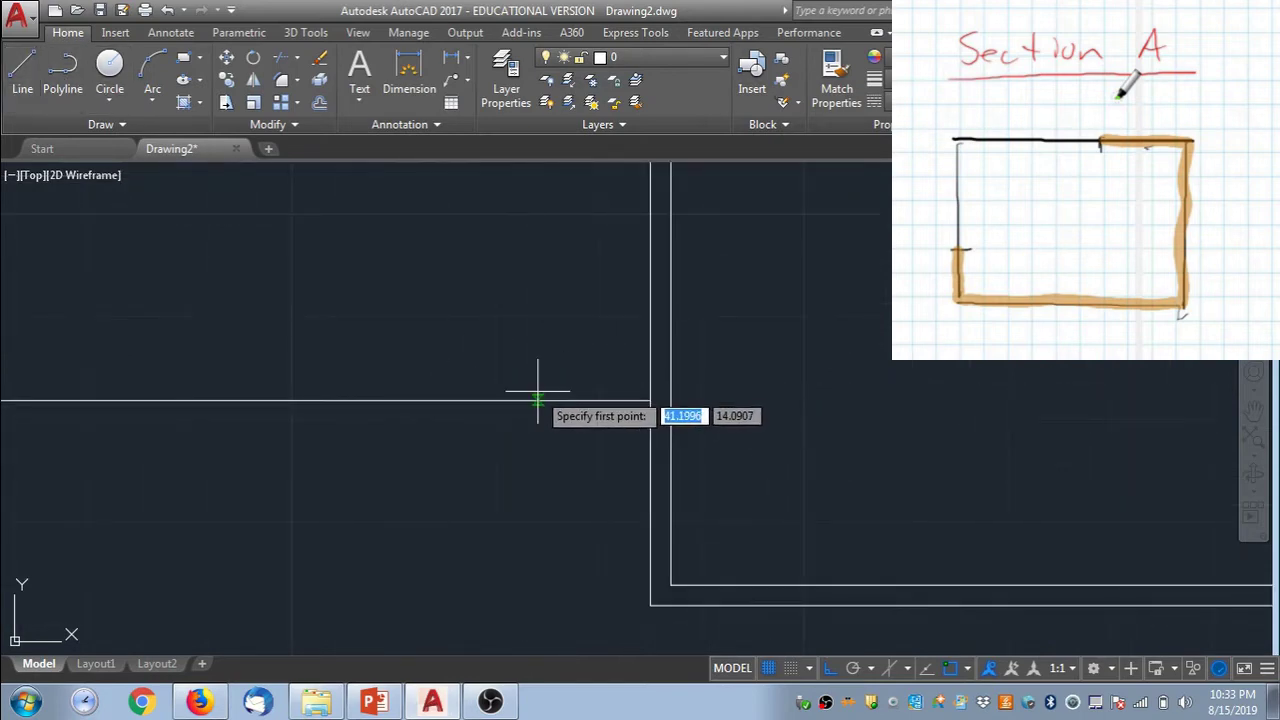
key("Escape")
scroll(510, 402, "down", 4)
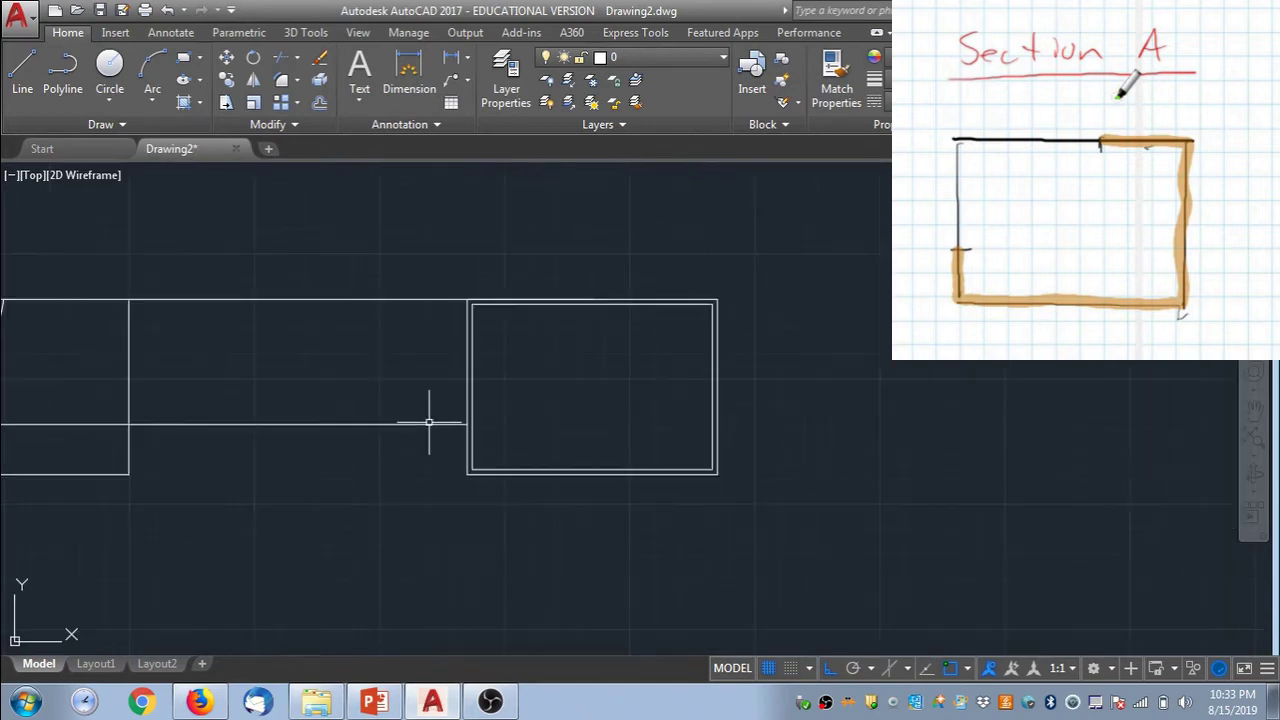
left_click(282, 57)
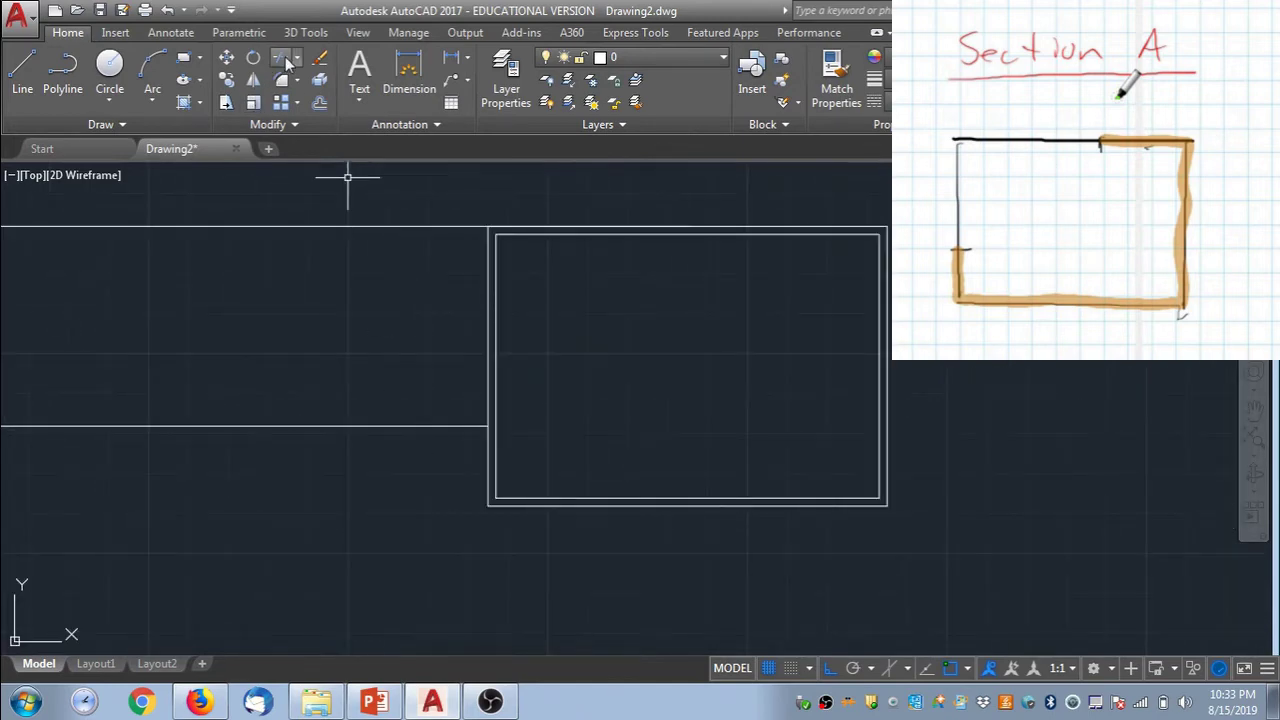
left_click(497, 452)
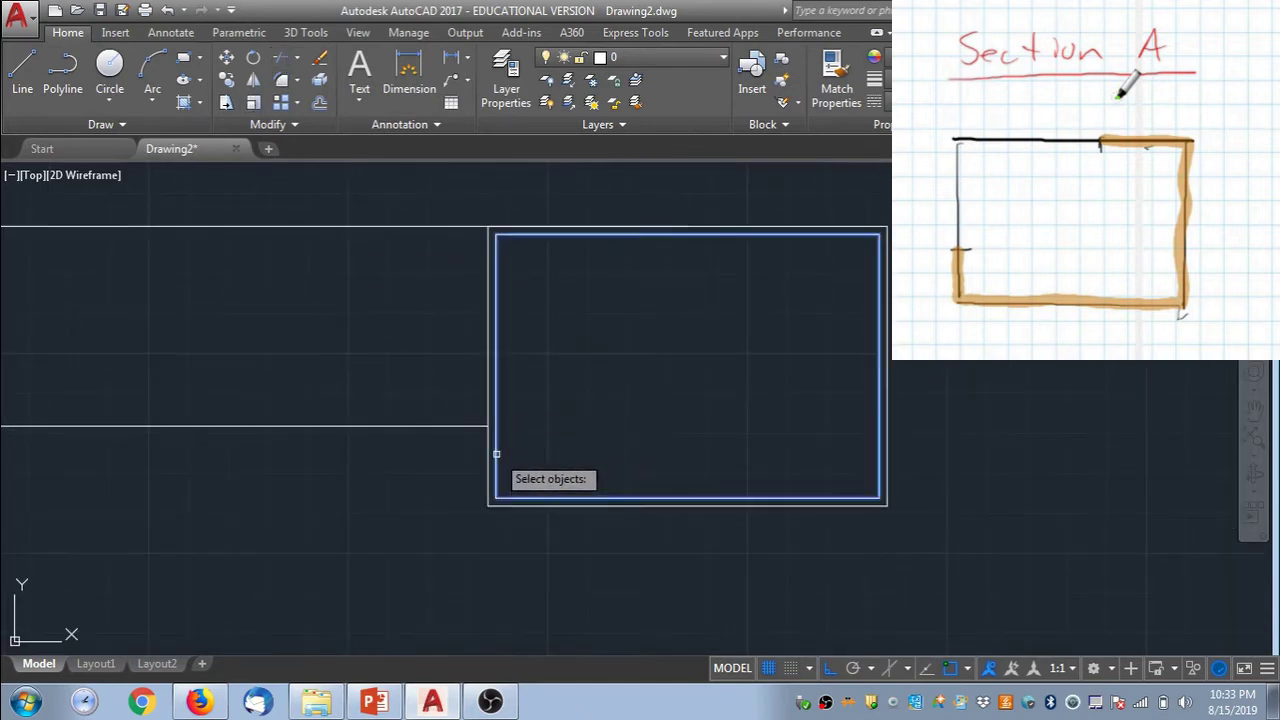
key("Return")
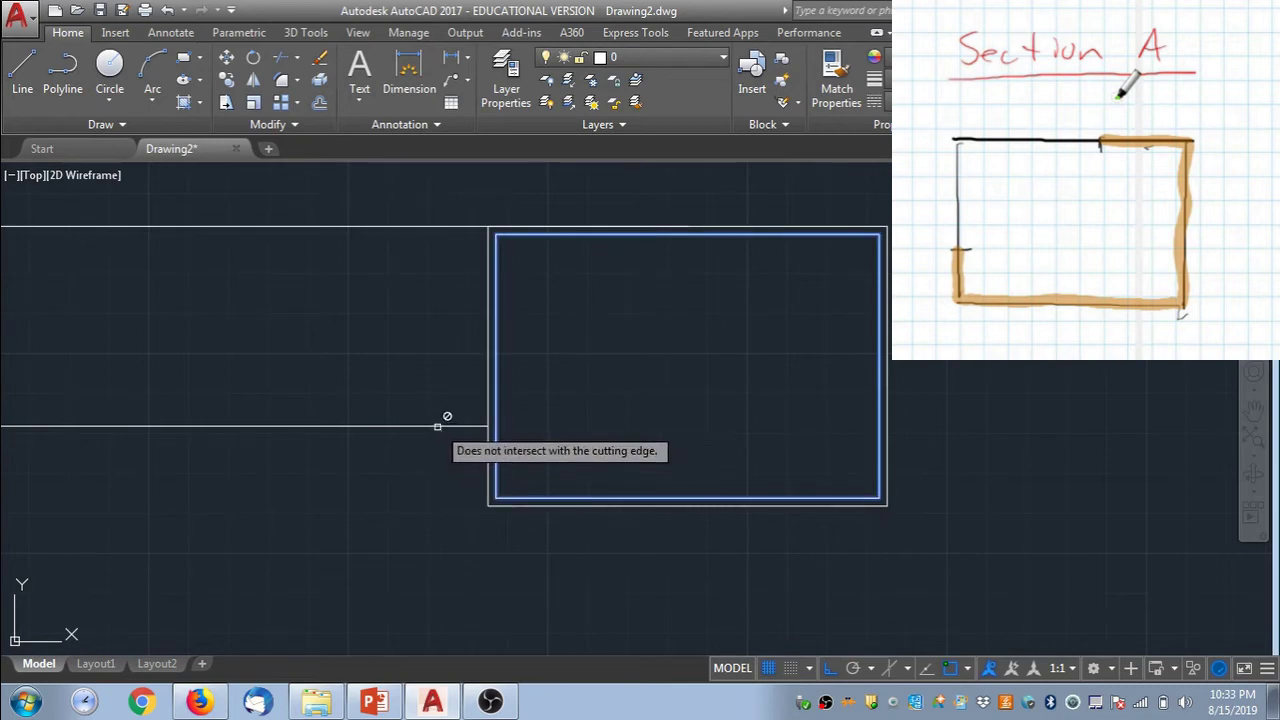
key("Escape")
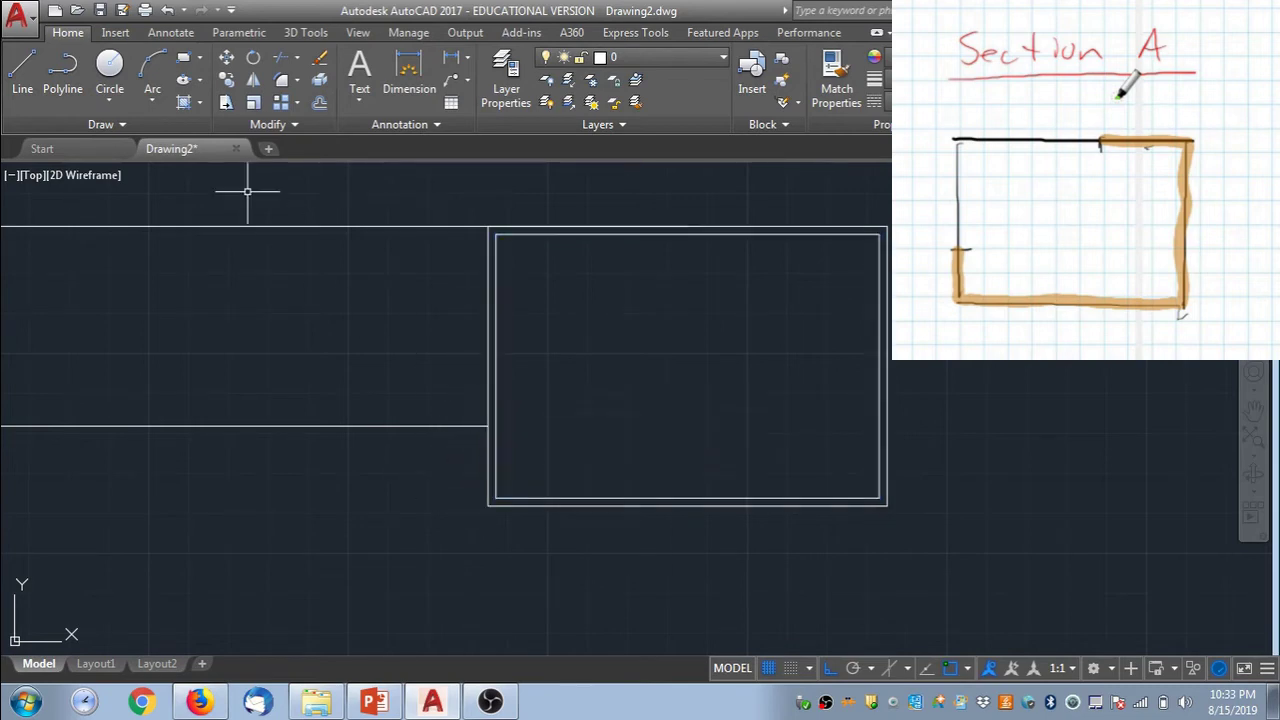
Step: Extend the lower construction line to the left edge of the inner offset rectangle
left_click(297, 62)
left_click(310, 84)
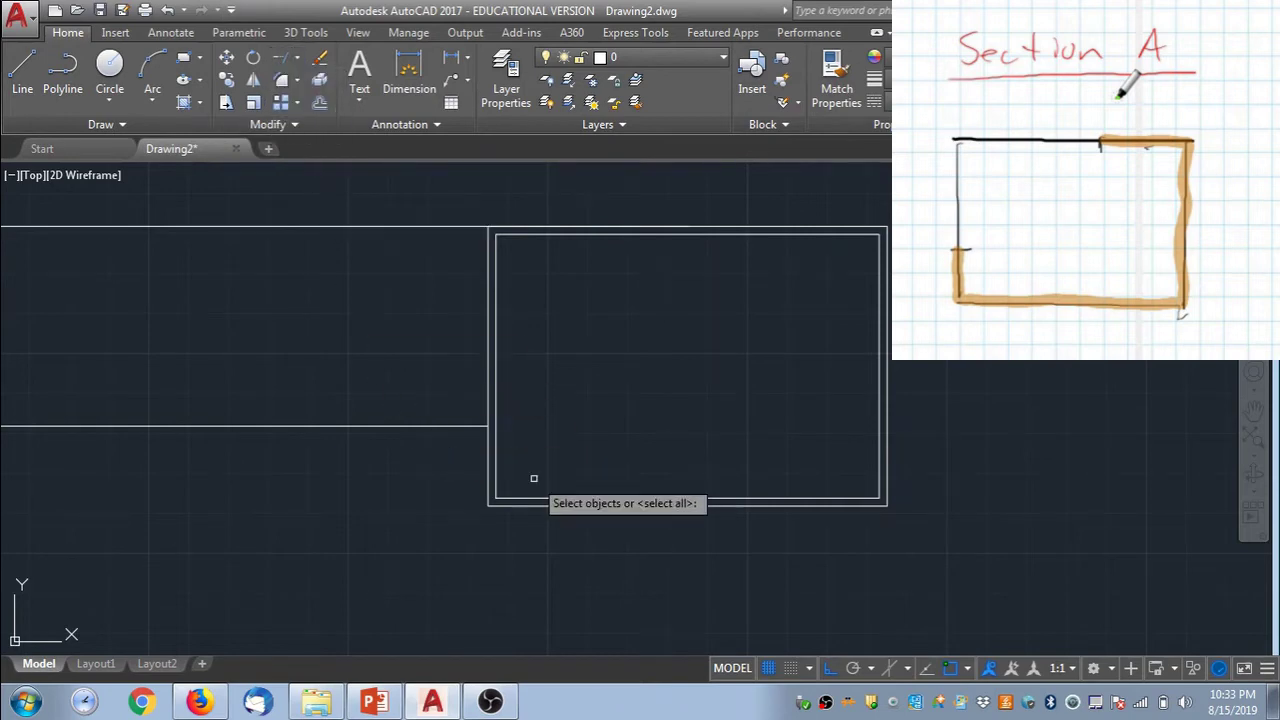
left_click(493, 440)
key("Return")
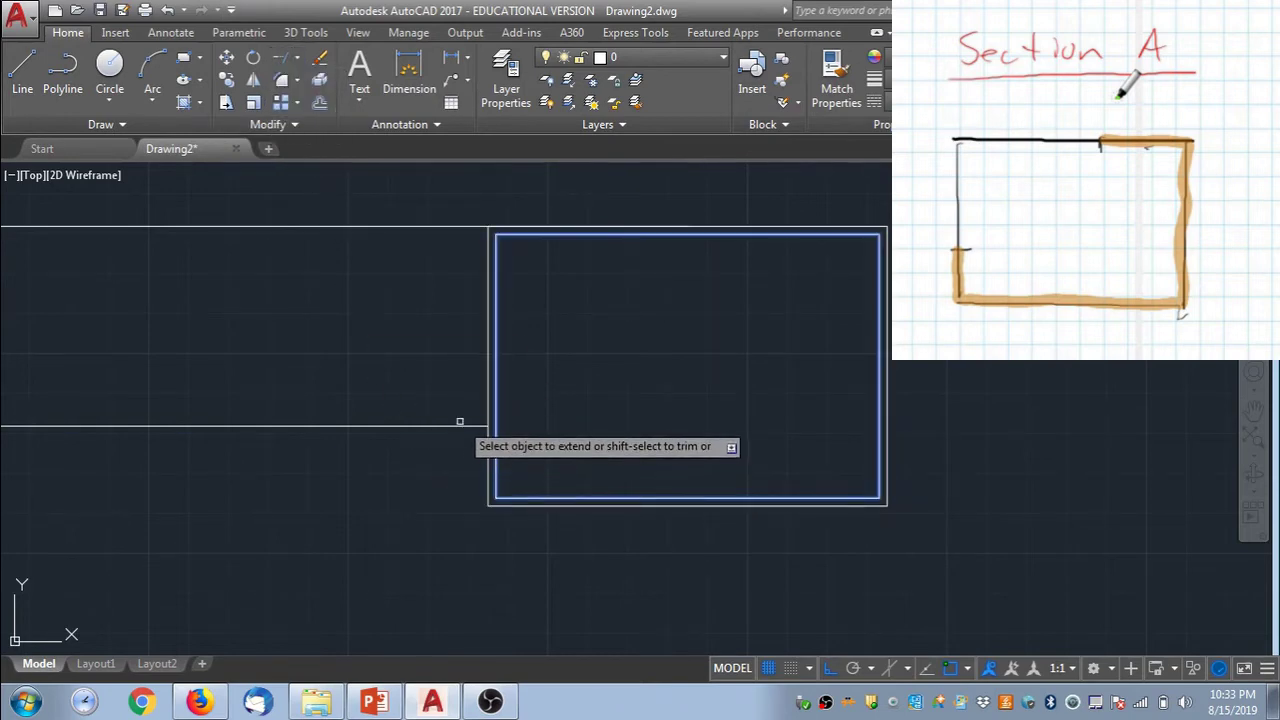
left_click(460, 424)
key("Return")
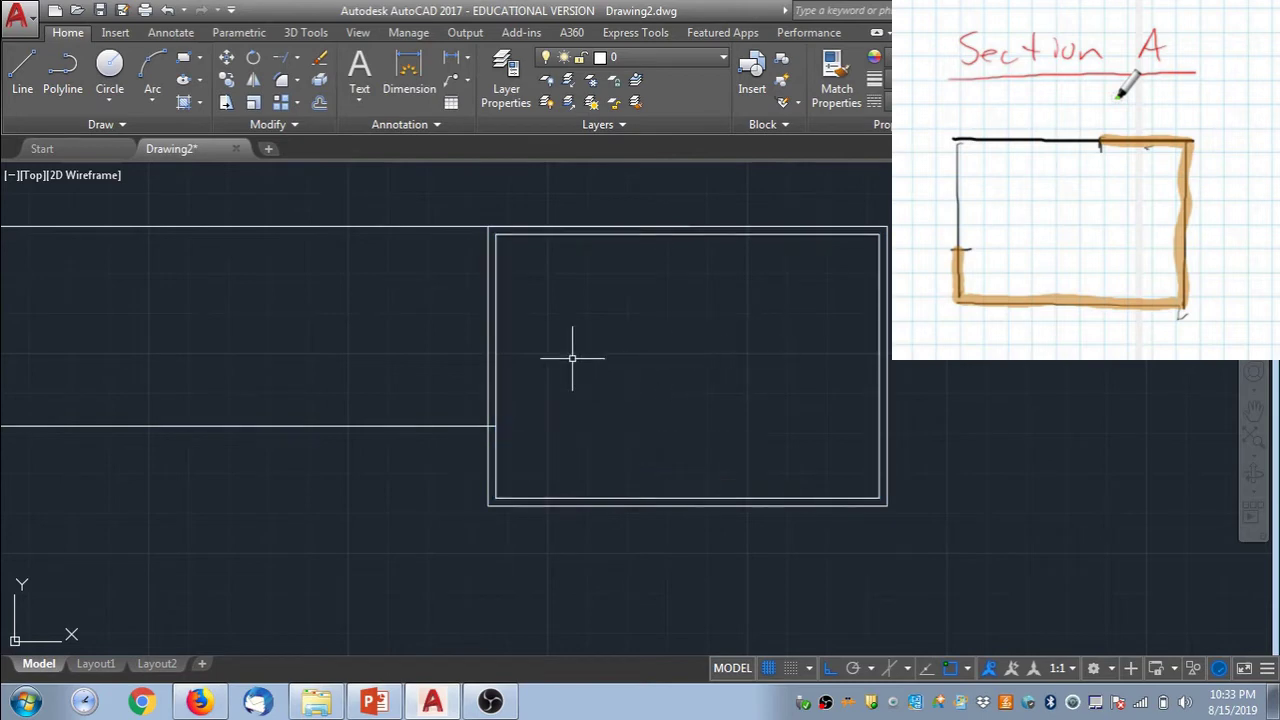
Step: Draw a short vertical line from the upper construction line's right end down to the inner rectangle's top edge
left_click(22, 90)
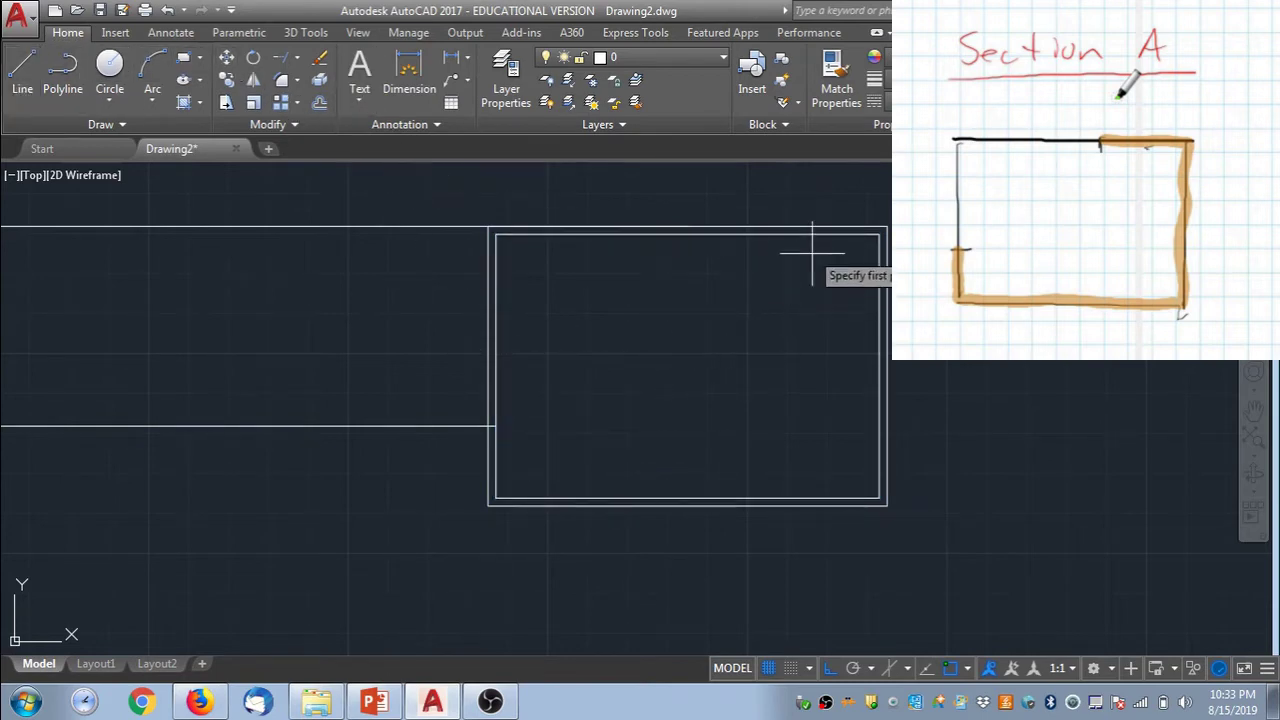
left_click(687, 228)
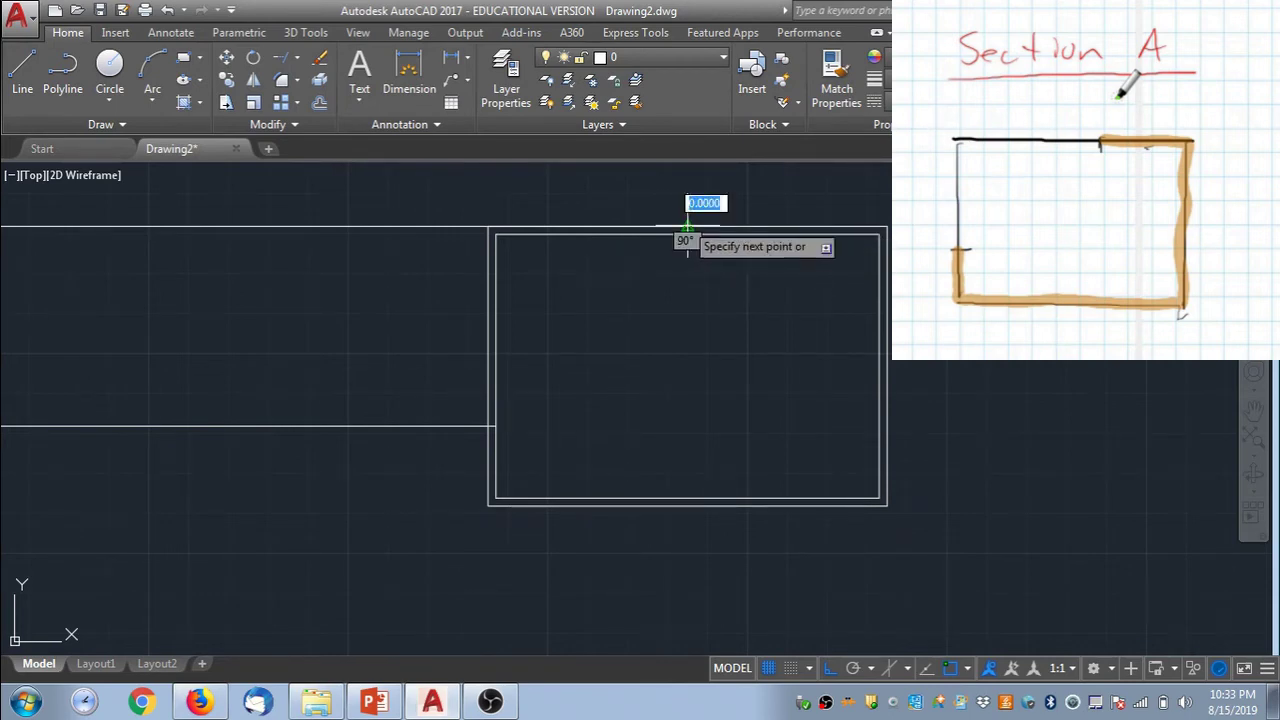
key("Escape")
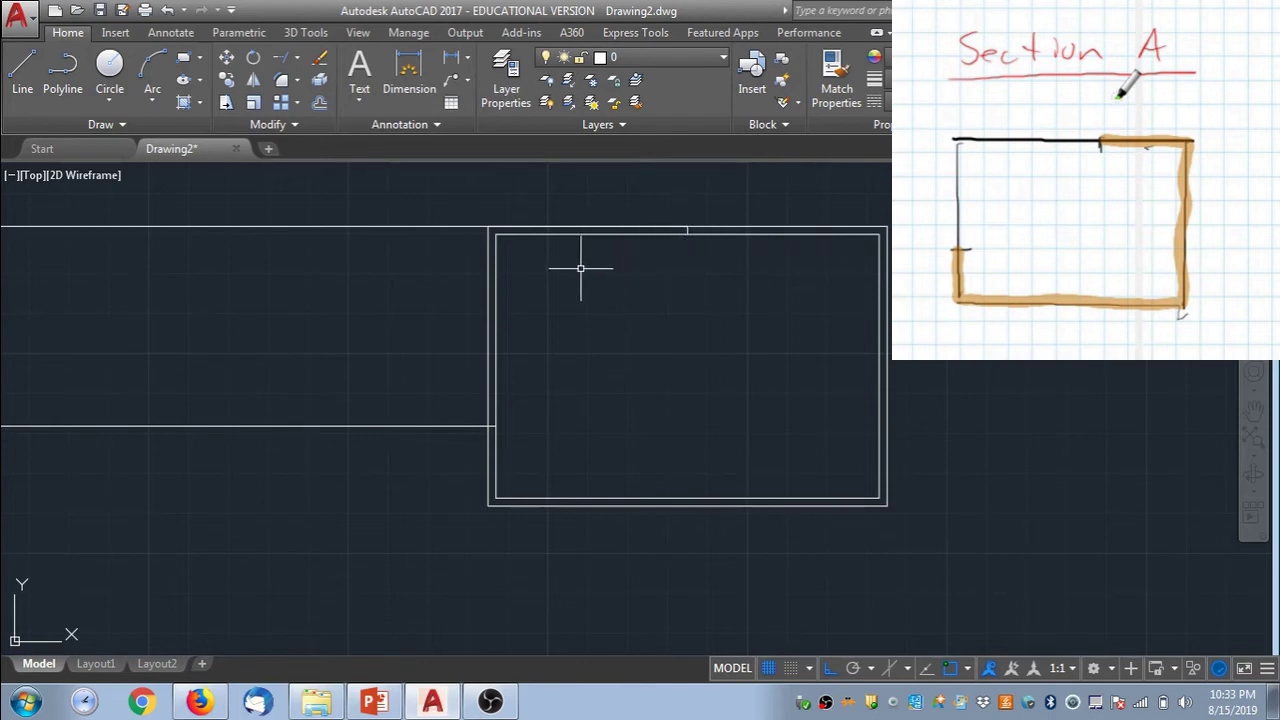
Step: Delete the upper construction line and trim the lower one back to the outer rectangle's left edge
scroll(582, 267, "up", 2)
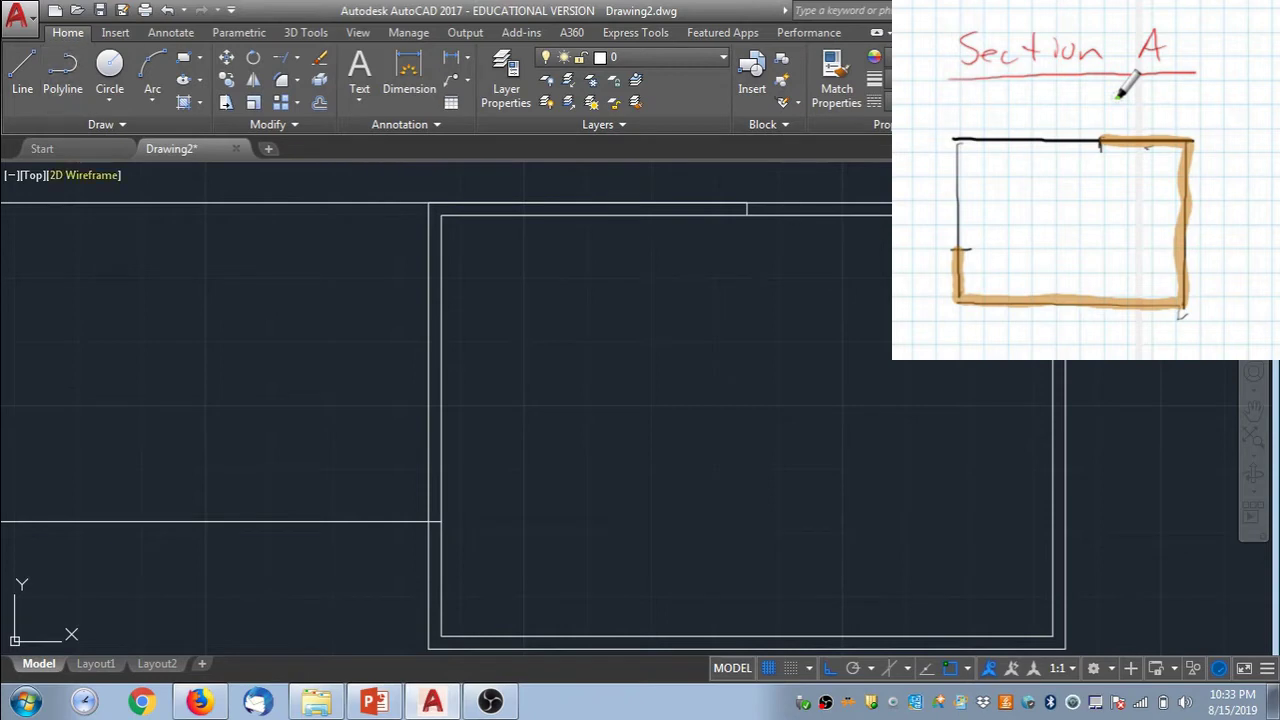
scroll(600, 348, "down", 3)
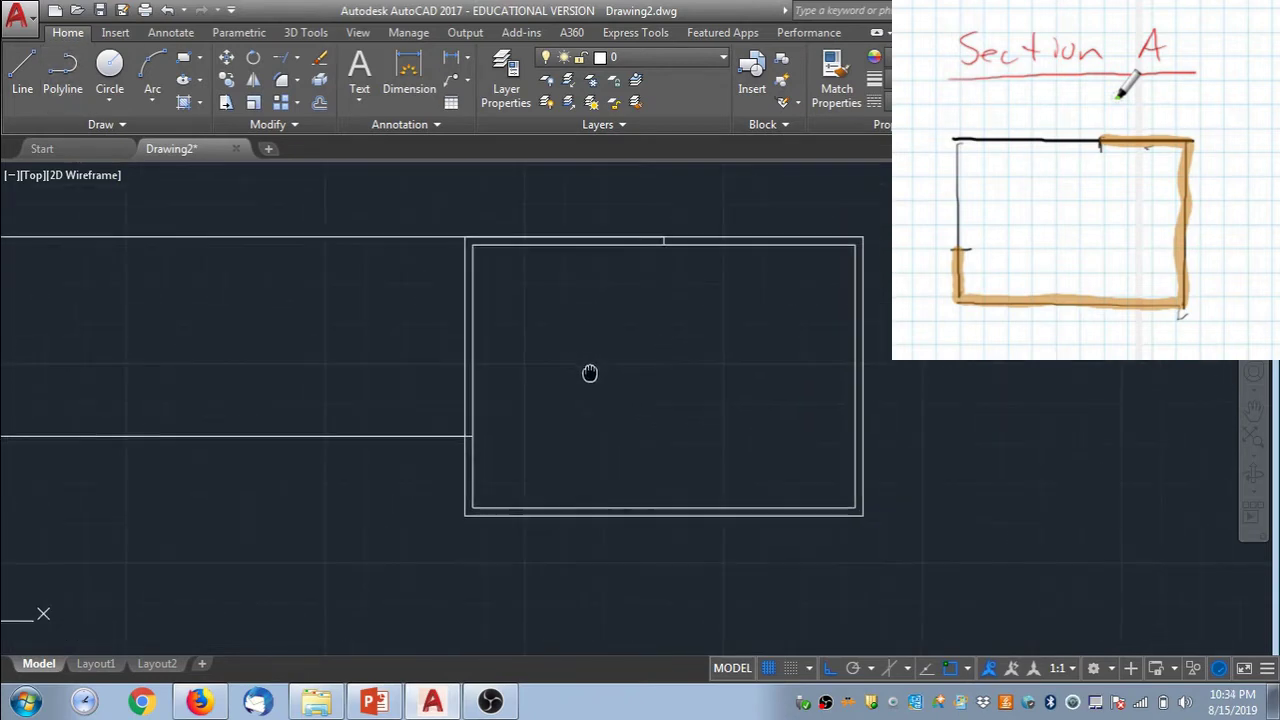
left_click(279, 236)
key("Delete")
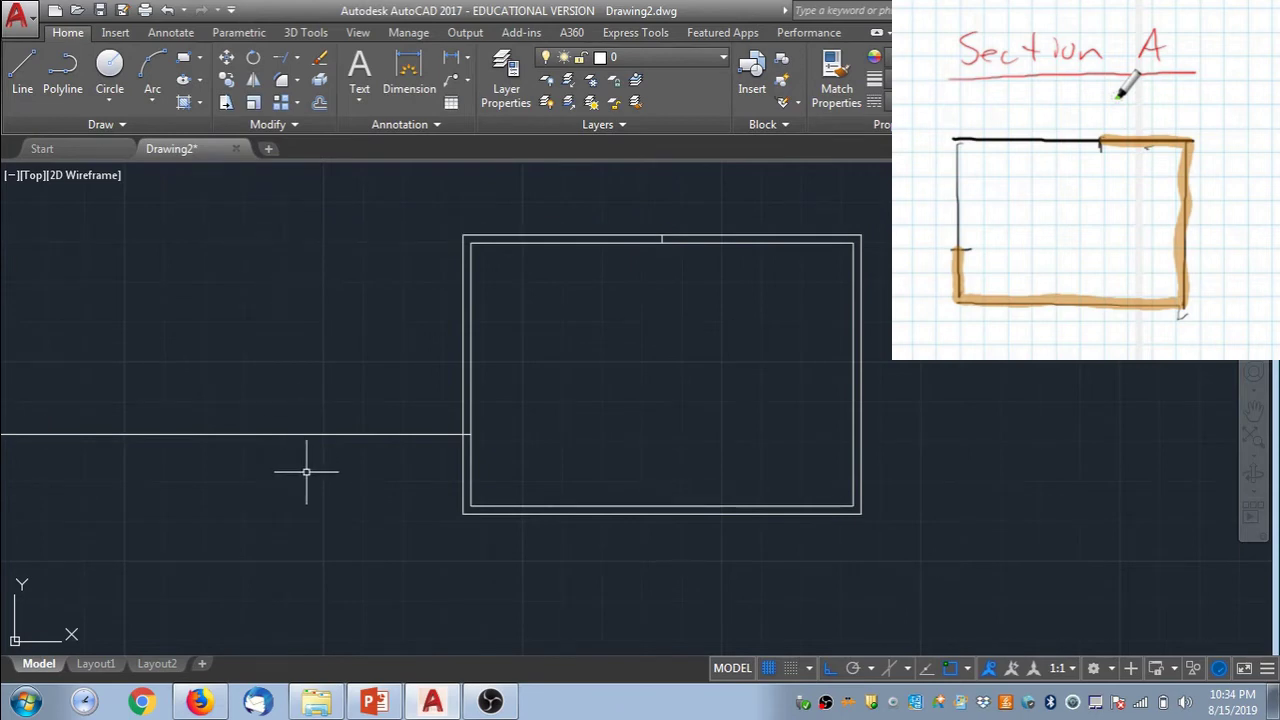
left_click(288, 58)
key("Return")
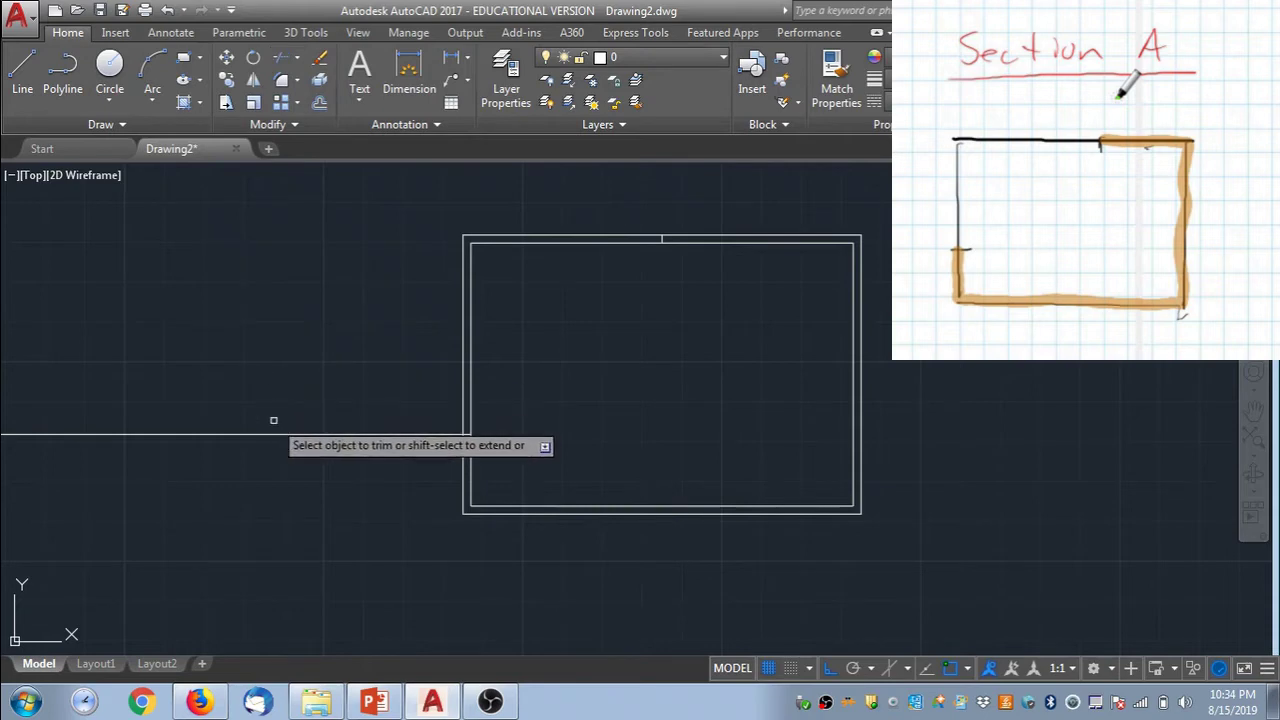
left_click(280, 434)
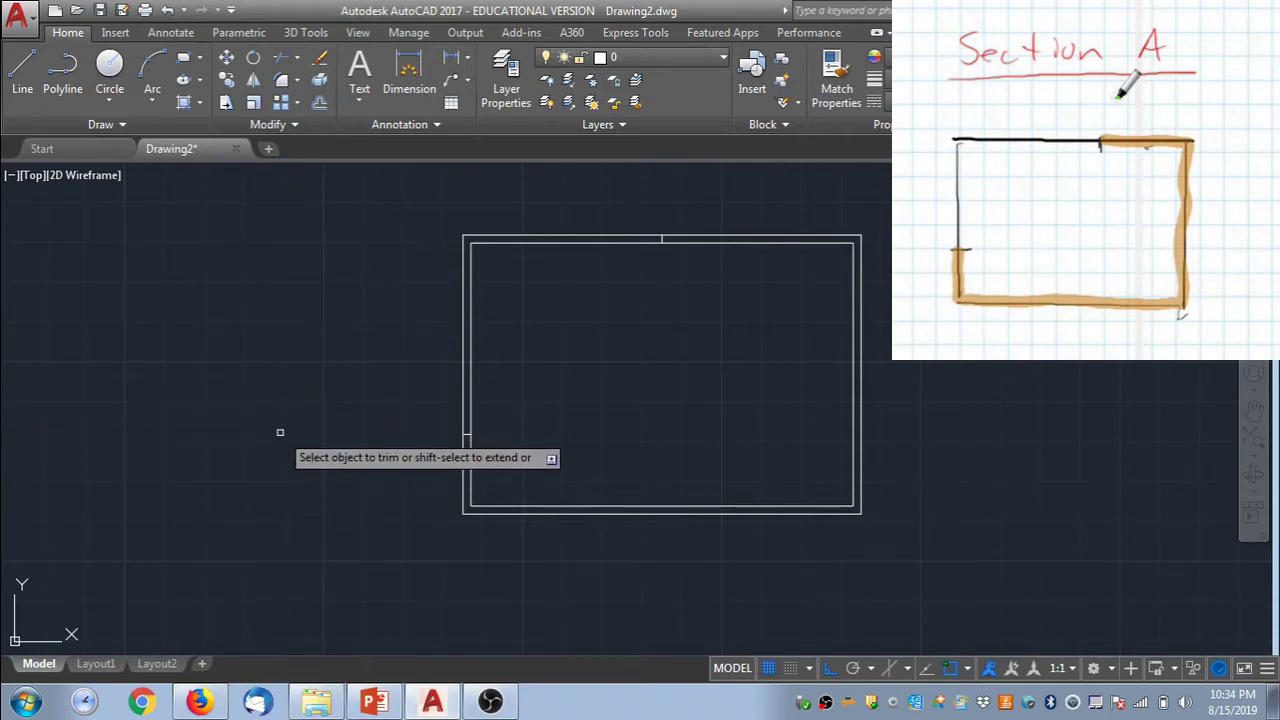
key("Escape")
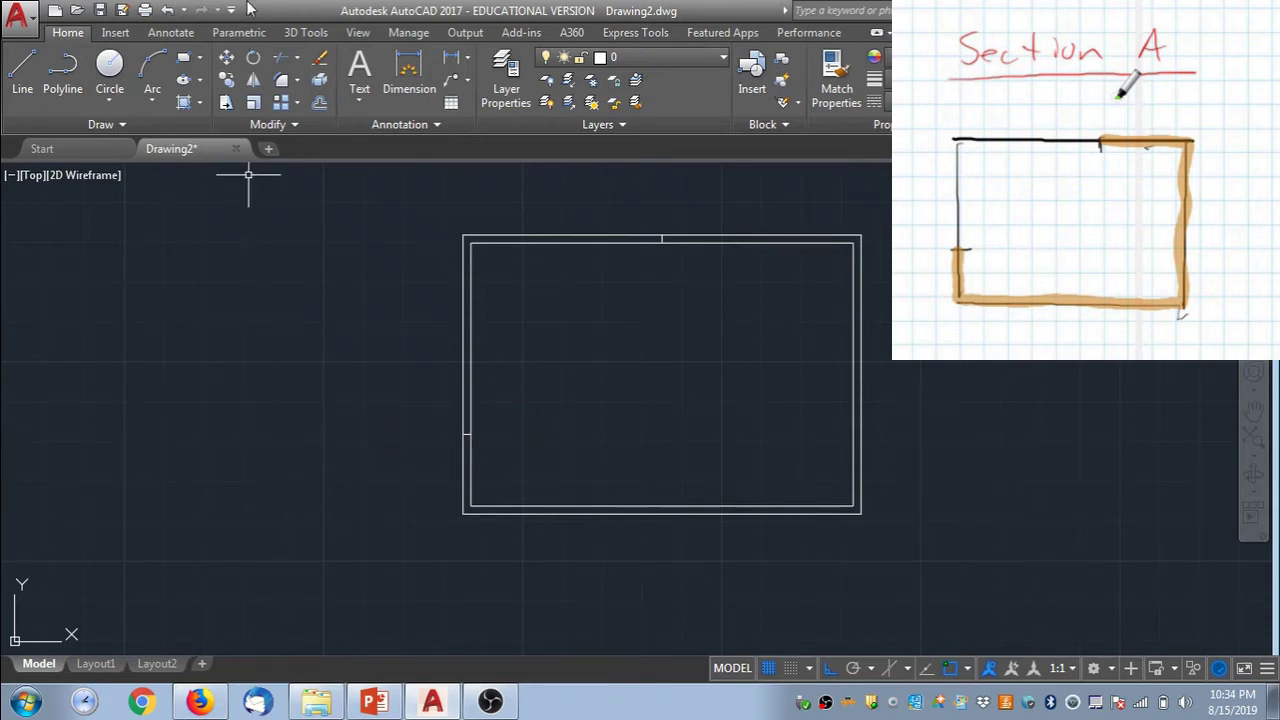
Step: Trim the upper left corner off both rectangles between the two short end lines, opening the section's wall outline
key("Return")
key("Return")
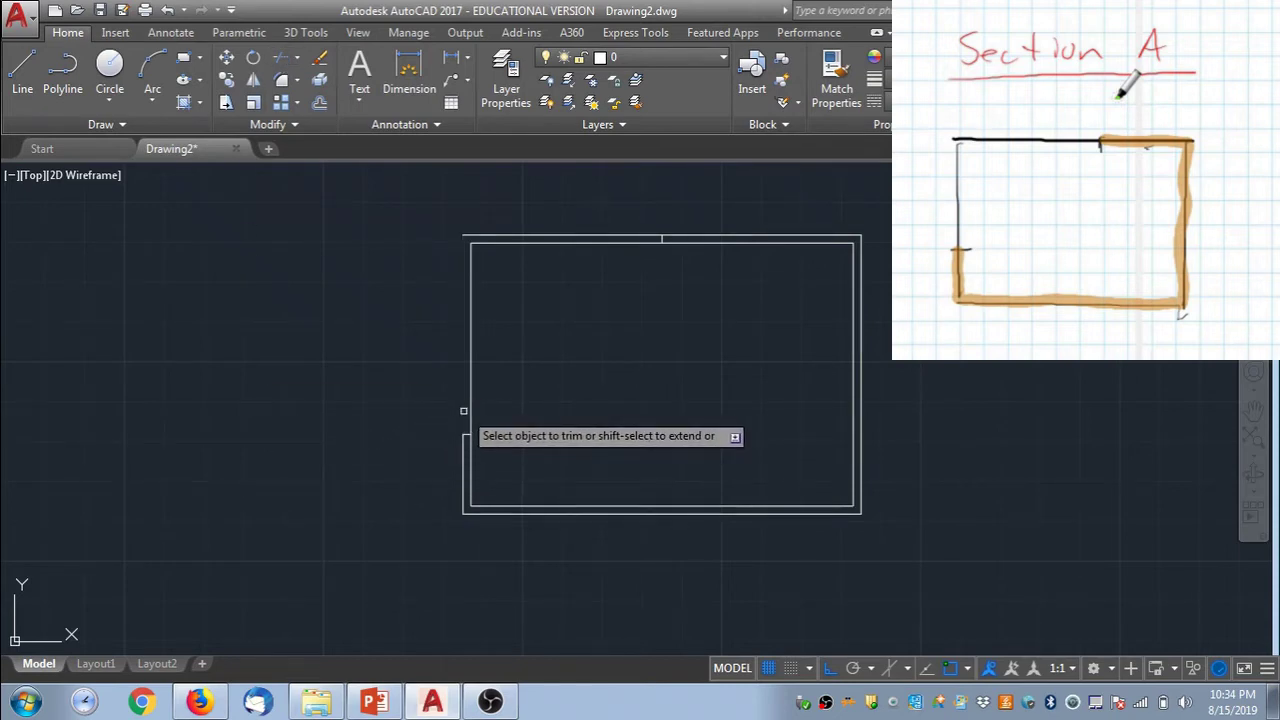
left_click(467, 410)
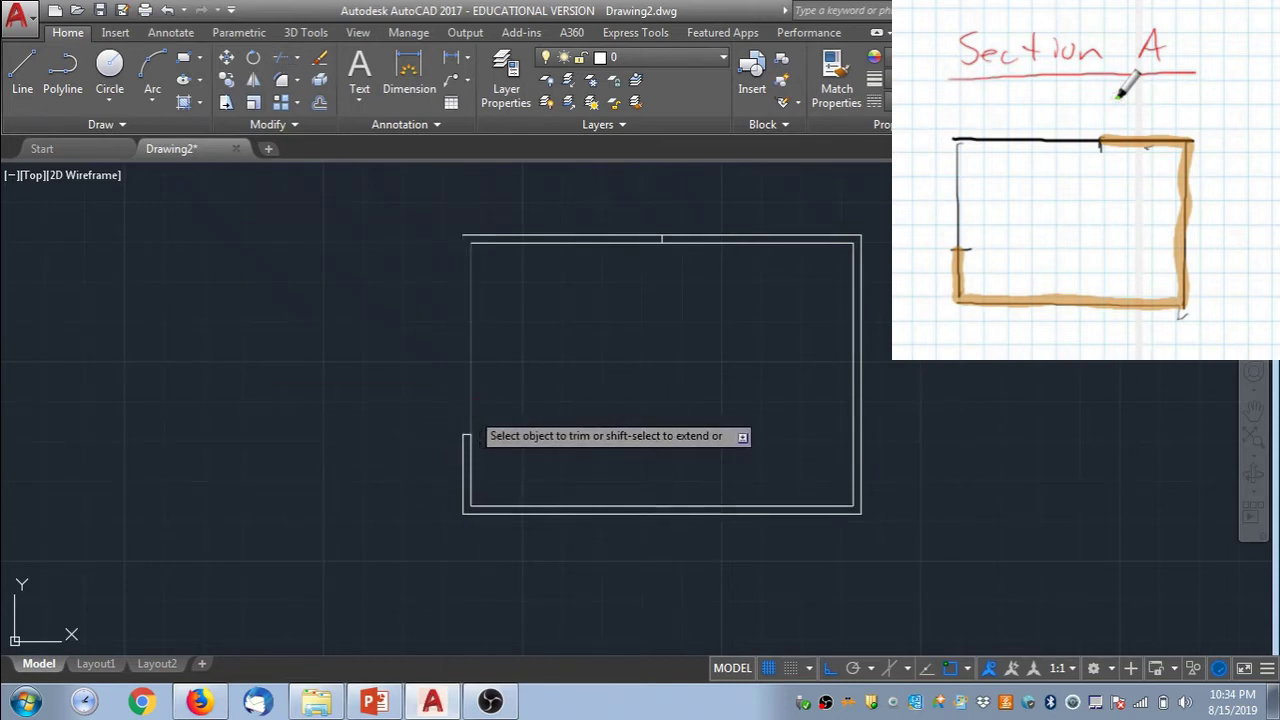
left_click(519, 243)
left_click(521, 235)
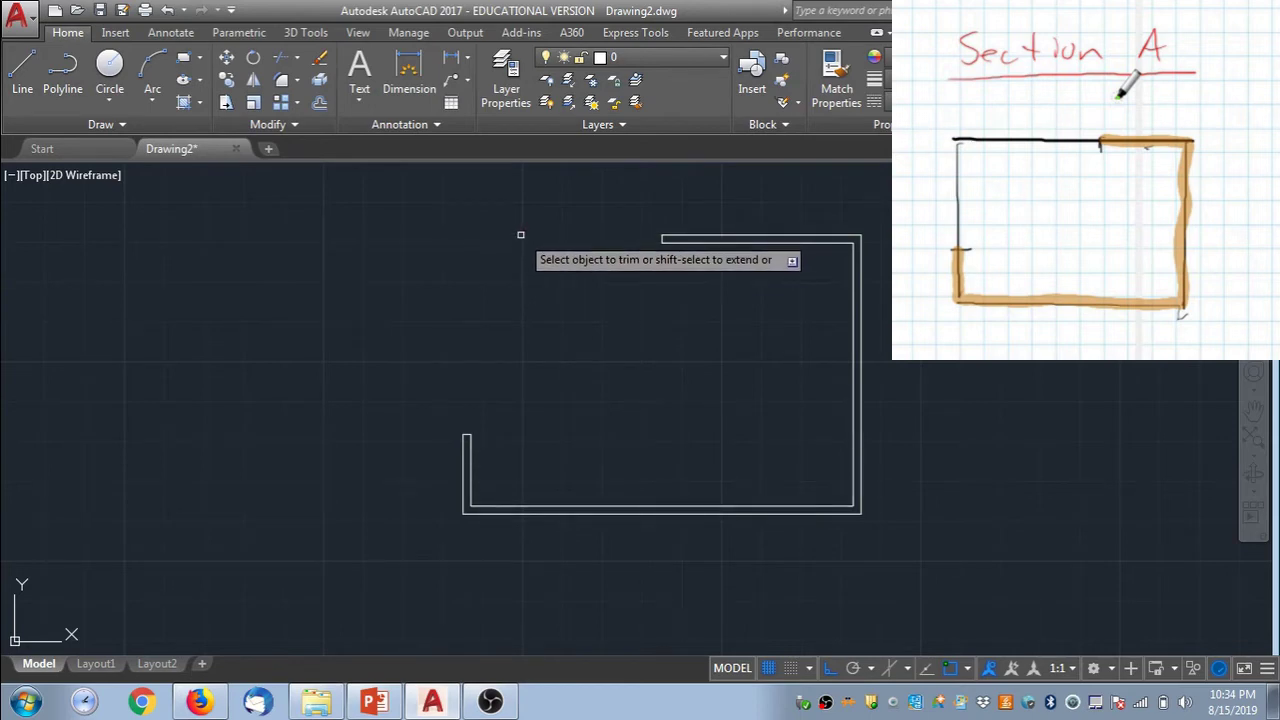
scroll(516, 298, "down", 3)
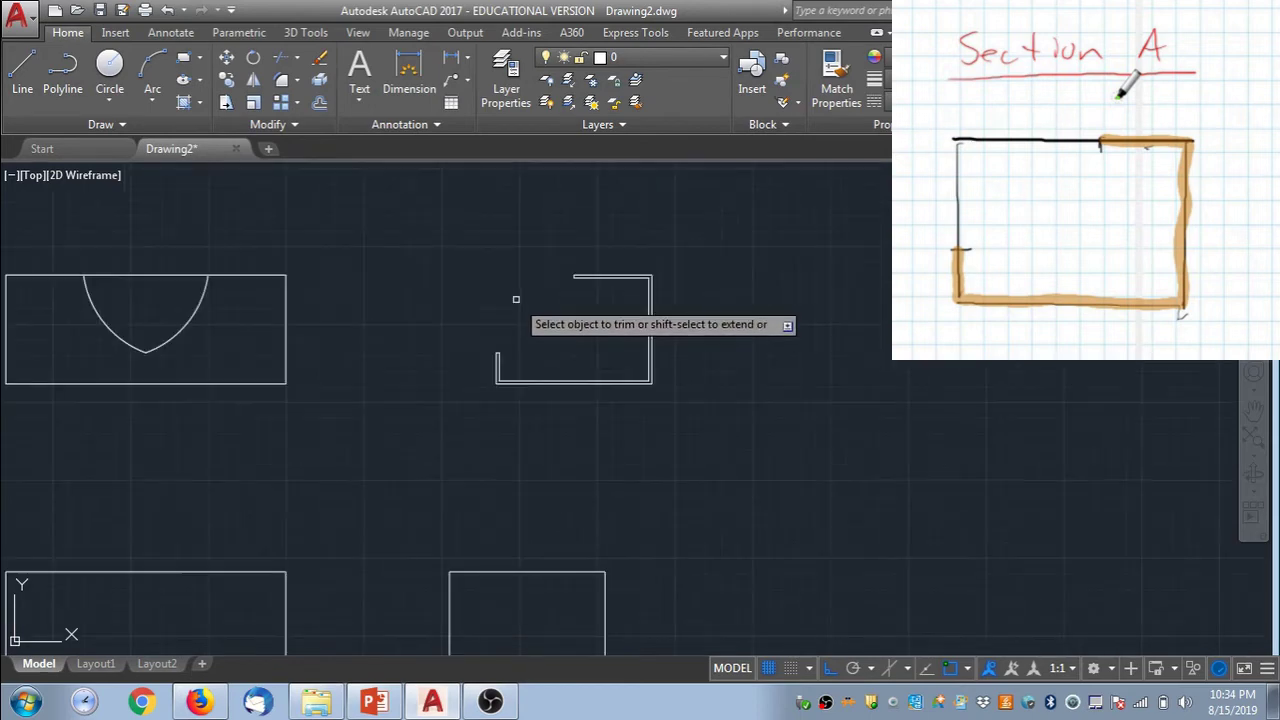
scroll(516, 298, "down", 3)
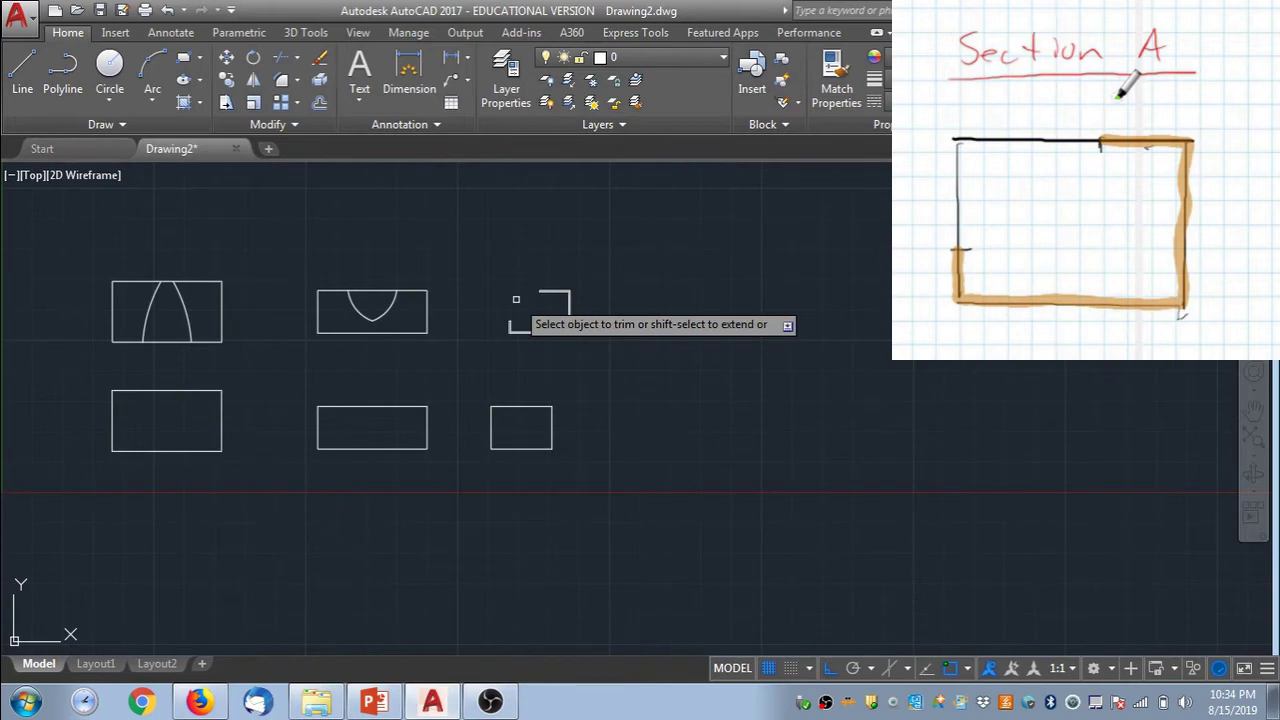
scroll(516, 298, "up", 2)
scroll(516, 298, "down", 2)
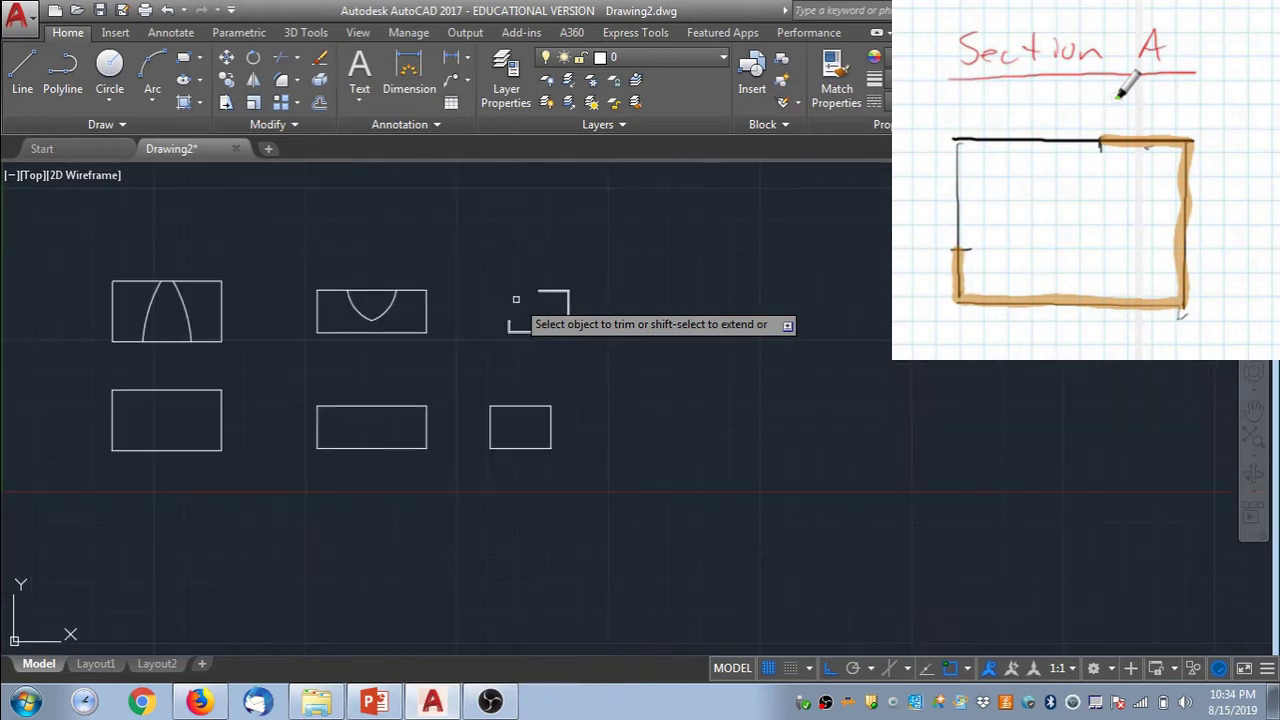
scroll(516, 298, "up", 2)
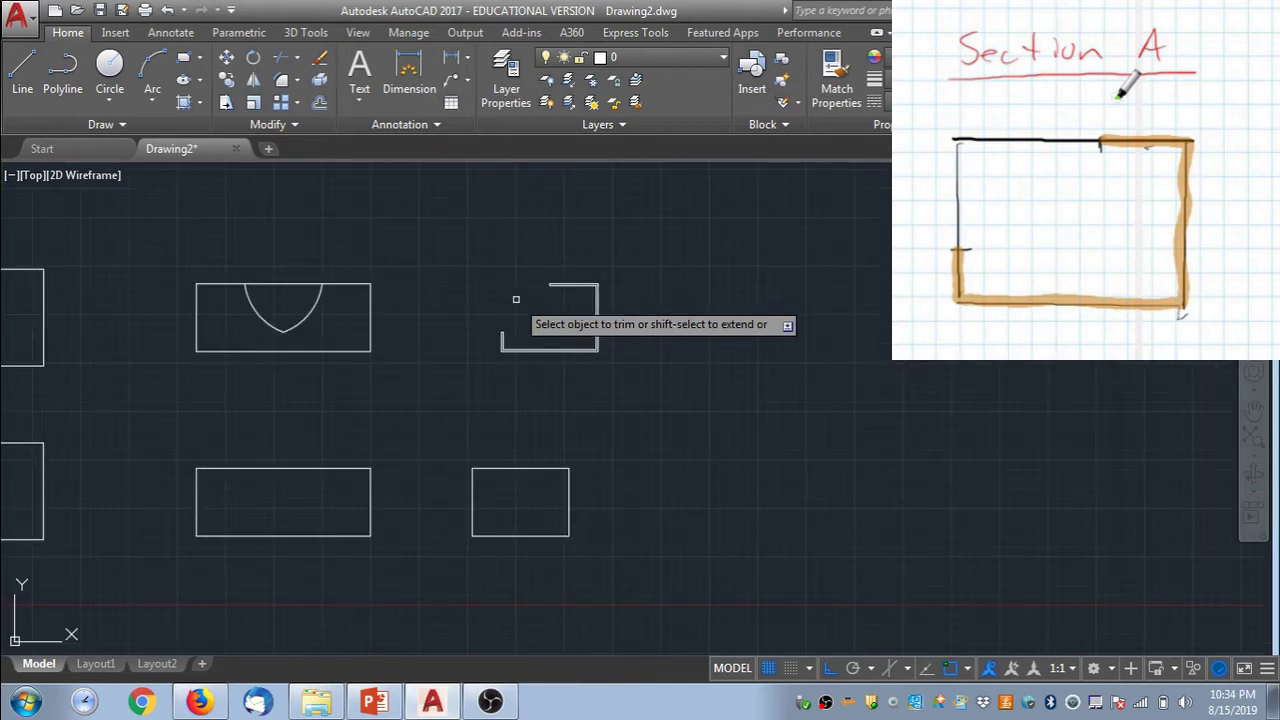
scroll(516, 298, "up", 1)
scroll(516, 298, "up", 1)
key("Escape")
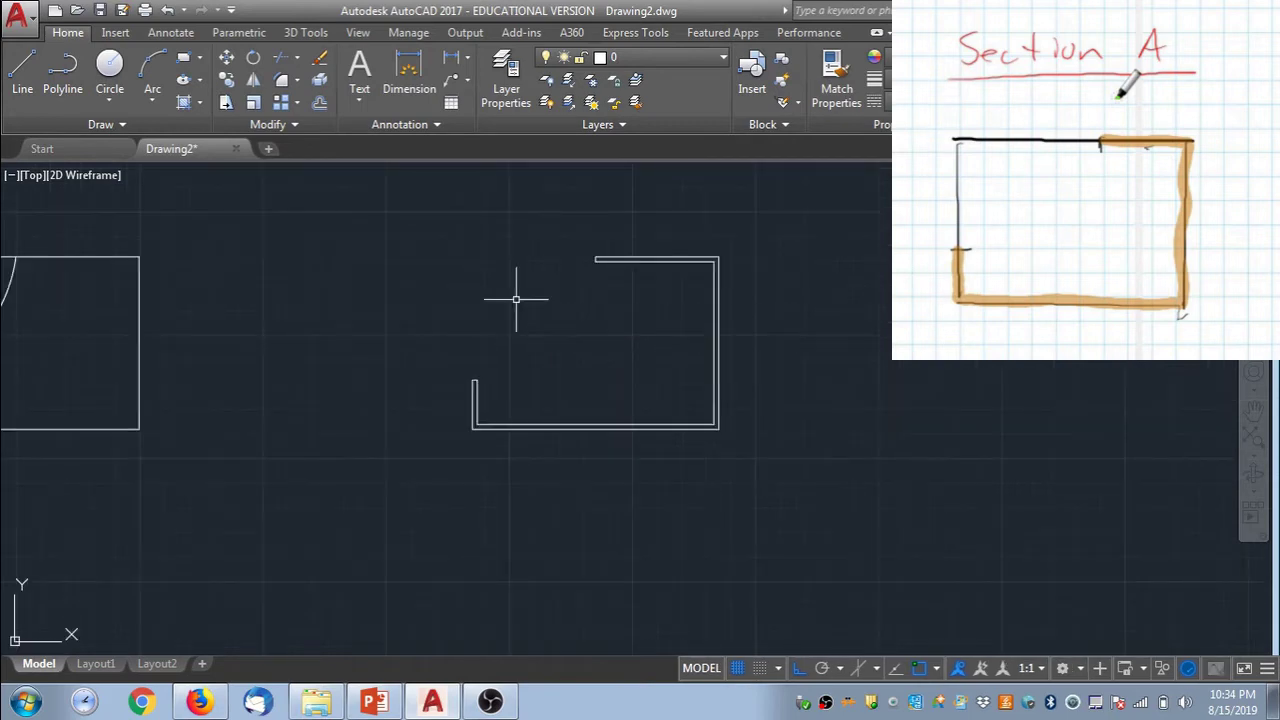
Step: Draw a short vertical line from the section's upper right inner corner up to the outer top edge
left_click(22, 75)
scroll(880, 285, "up", 2)
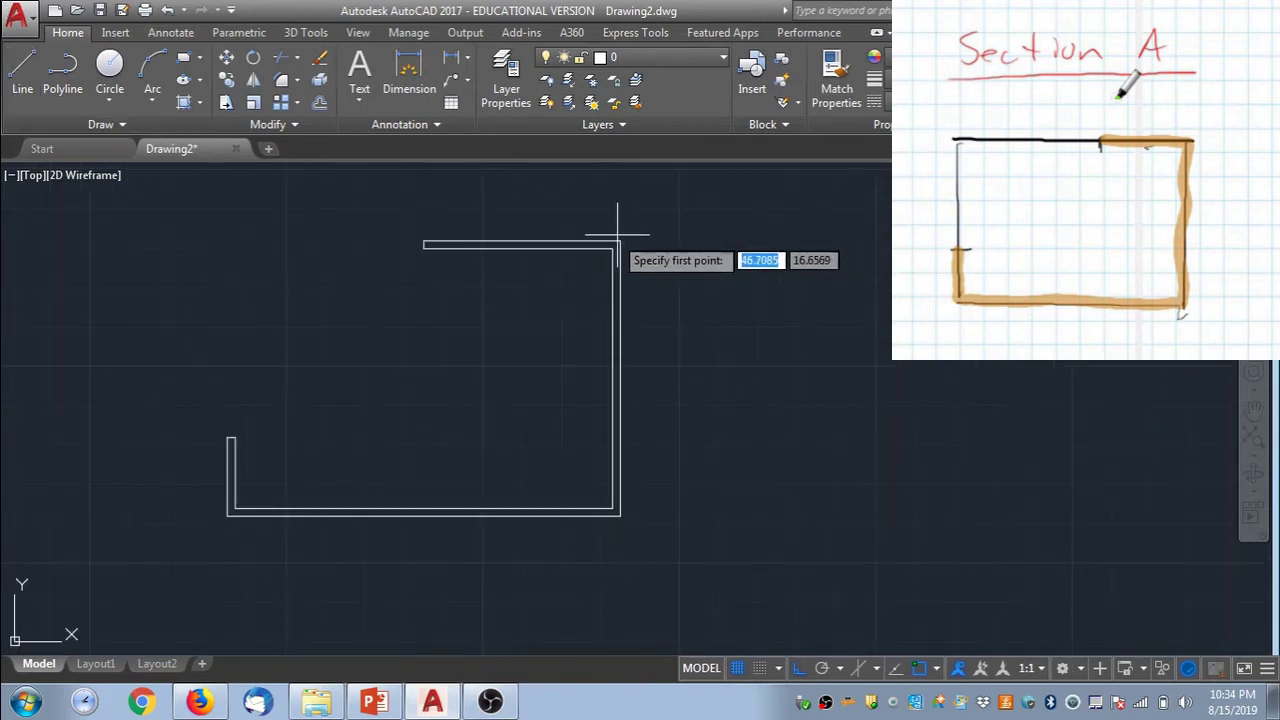
scroll(604, 245, "up", 4)
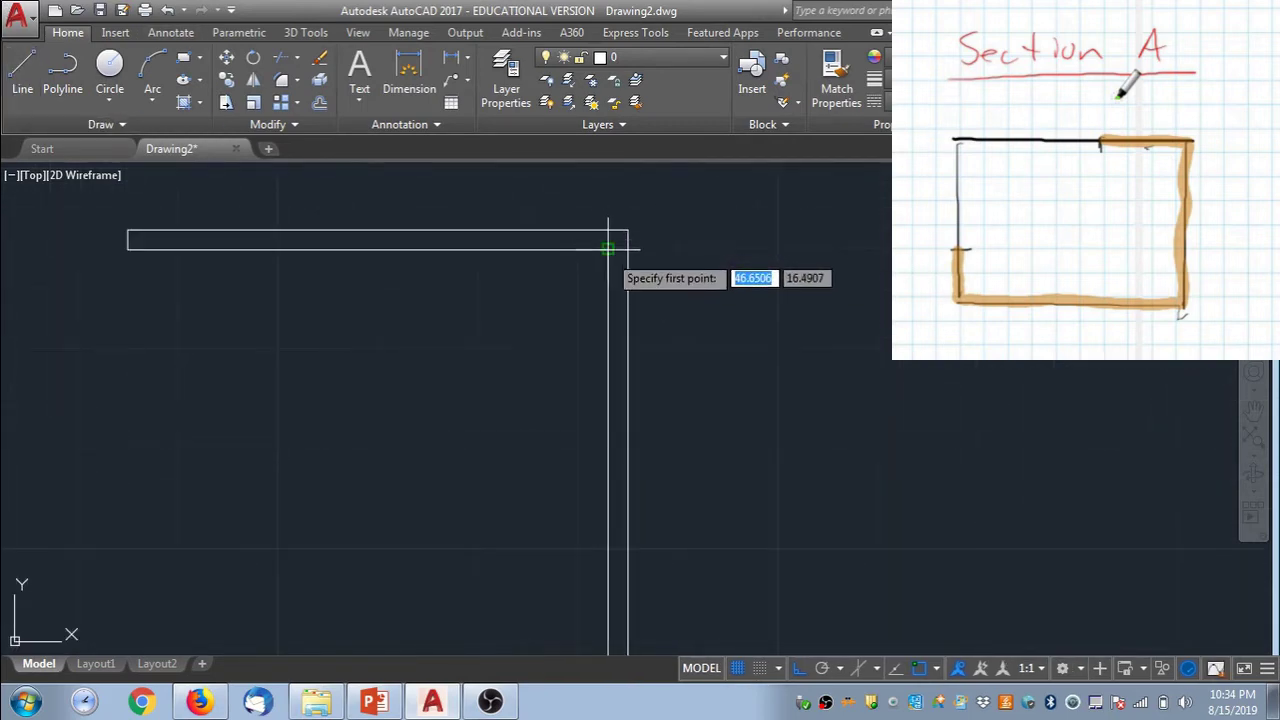
left_click(606, 240)
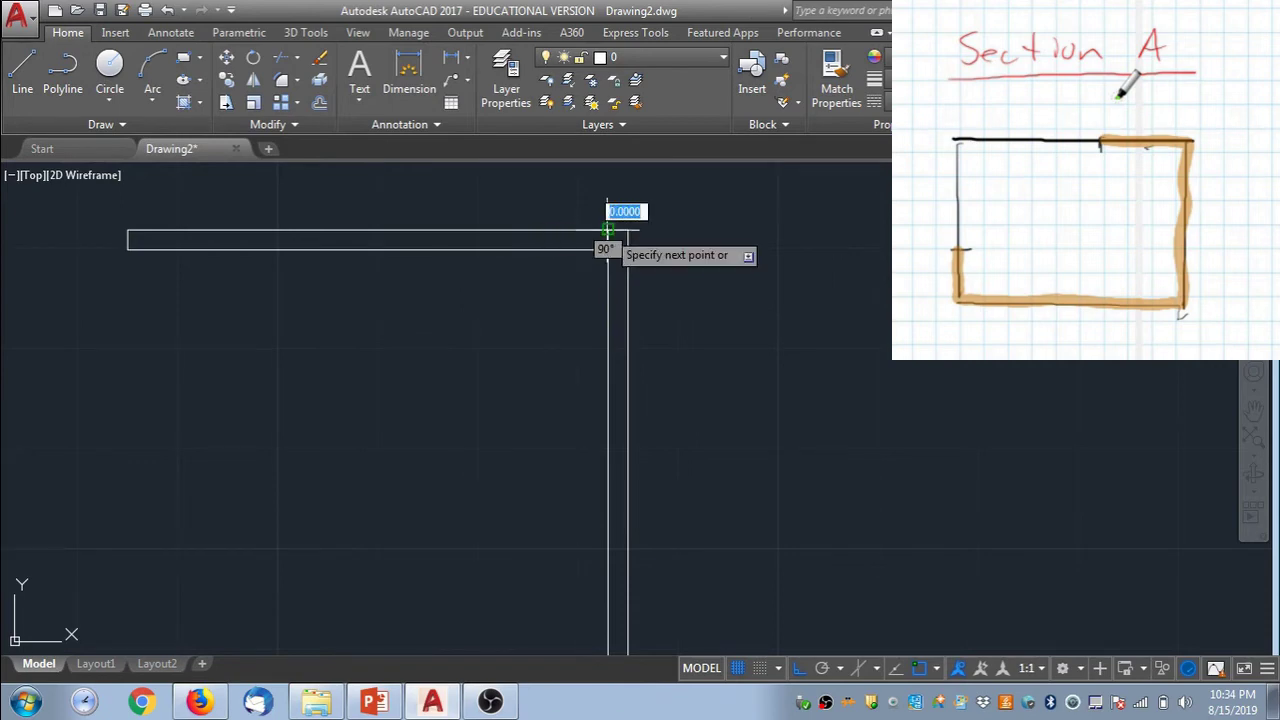
left_click(628, 230)
key("Return")
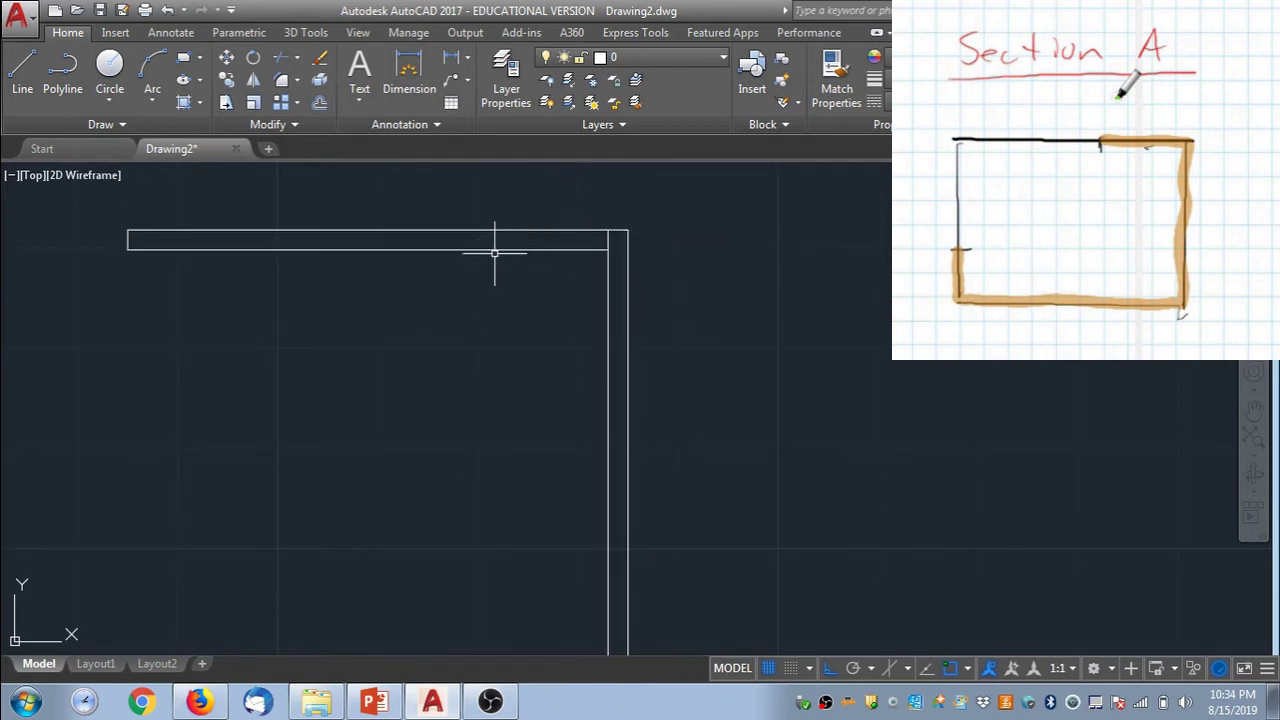
Step: Trim away both lines of the section's upper wall and delete the short end line left over
left_click(282, 57)
key("Return")
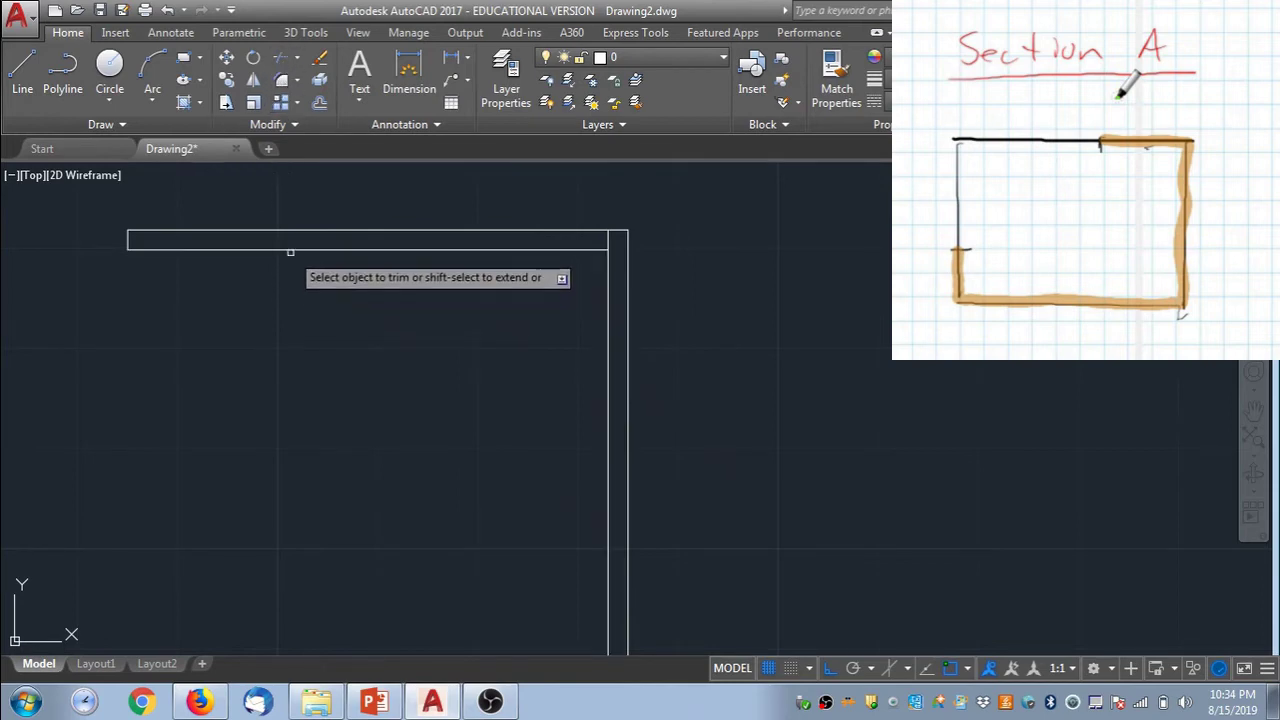
left_click(289, 249)
left_click(313, 228)
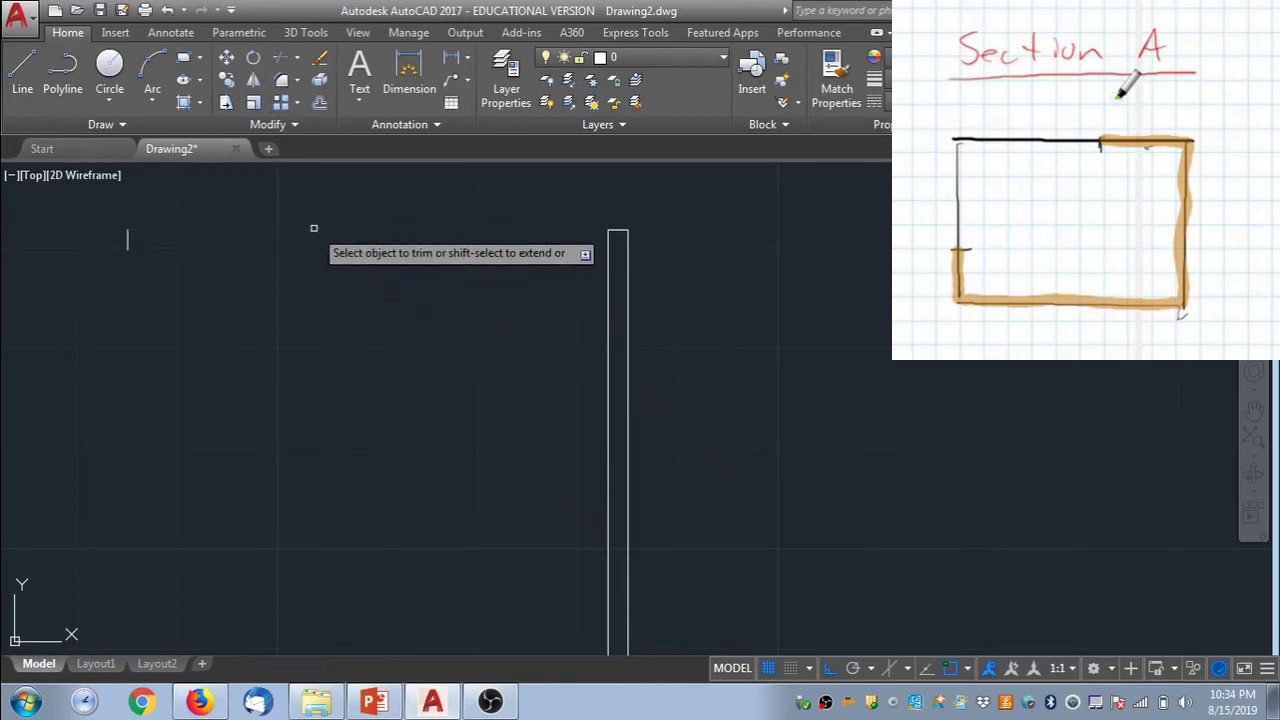
key("Return")
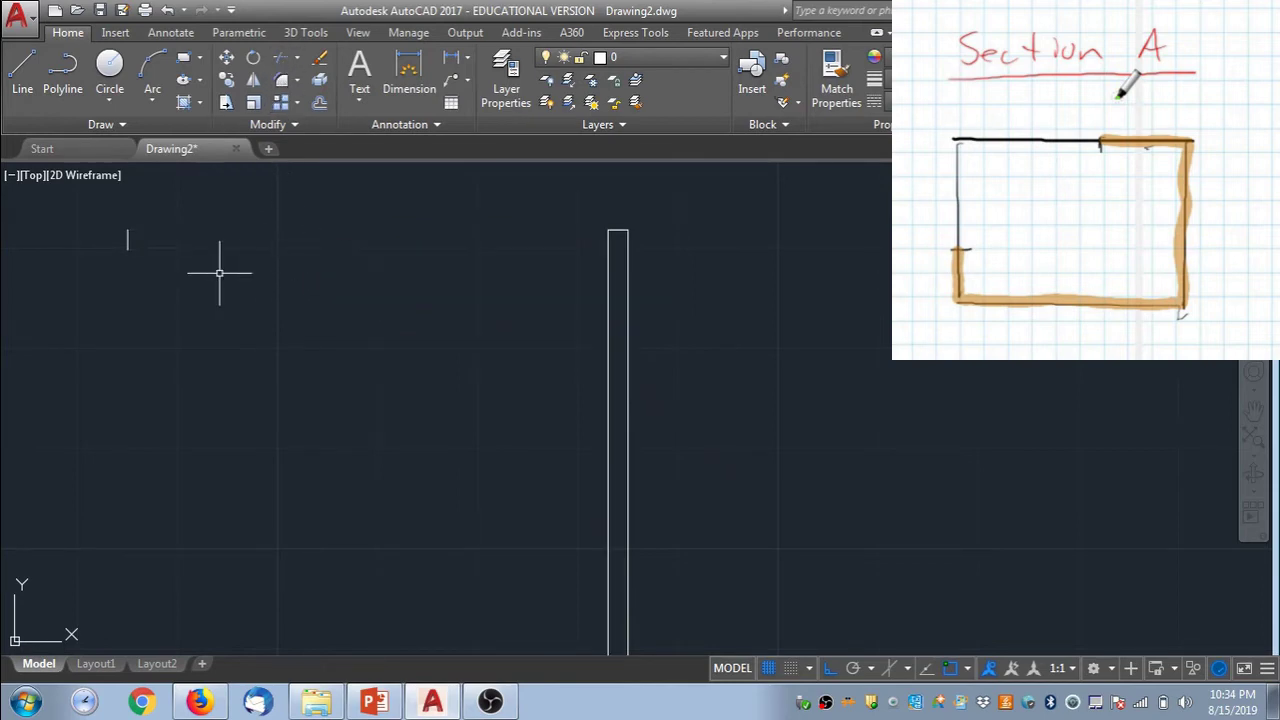
left_click(127, 242)
mouse_move(128, 248)
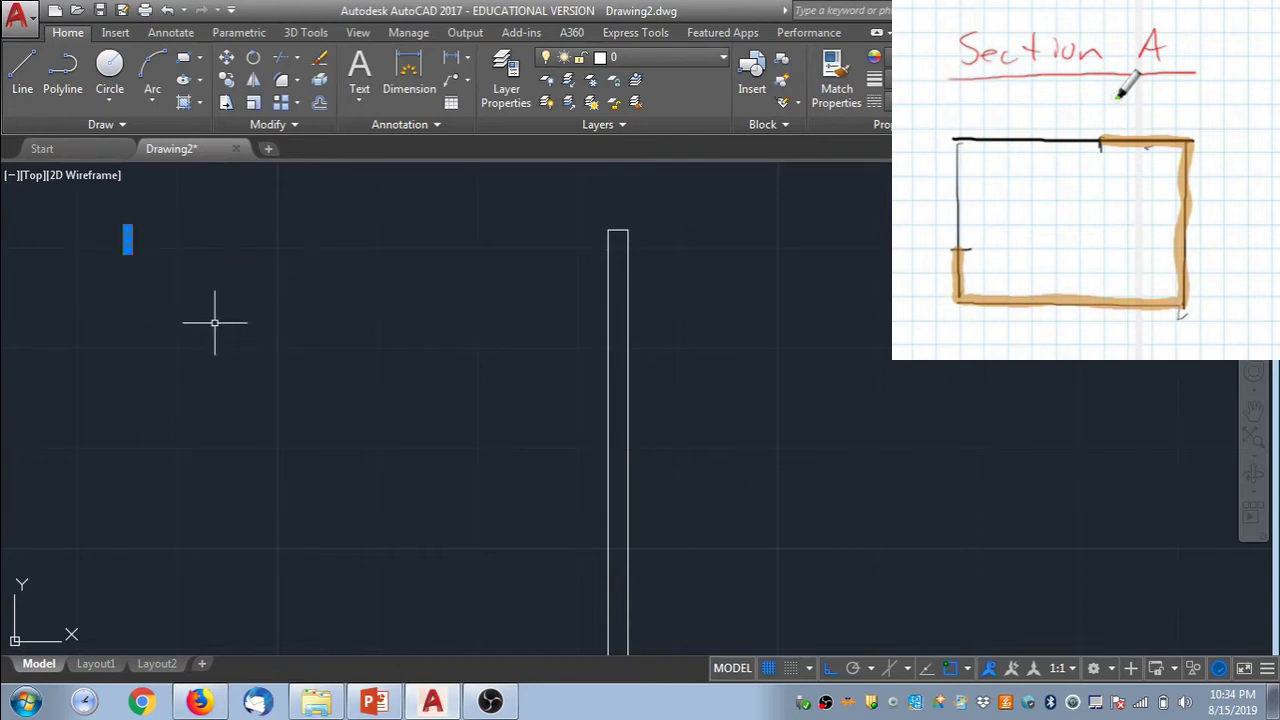
Step: Draw a horizontal line from the right wall's inner face, just below its top, leftward past the left wall
scroll(214, 322, "down", 4)
middle_click_drag(246, 329, 474, 289)
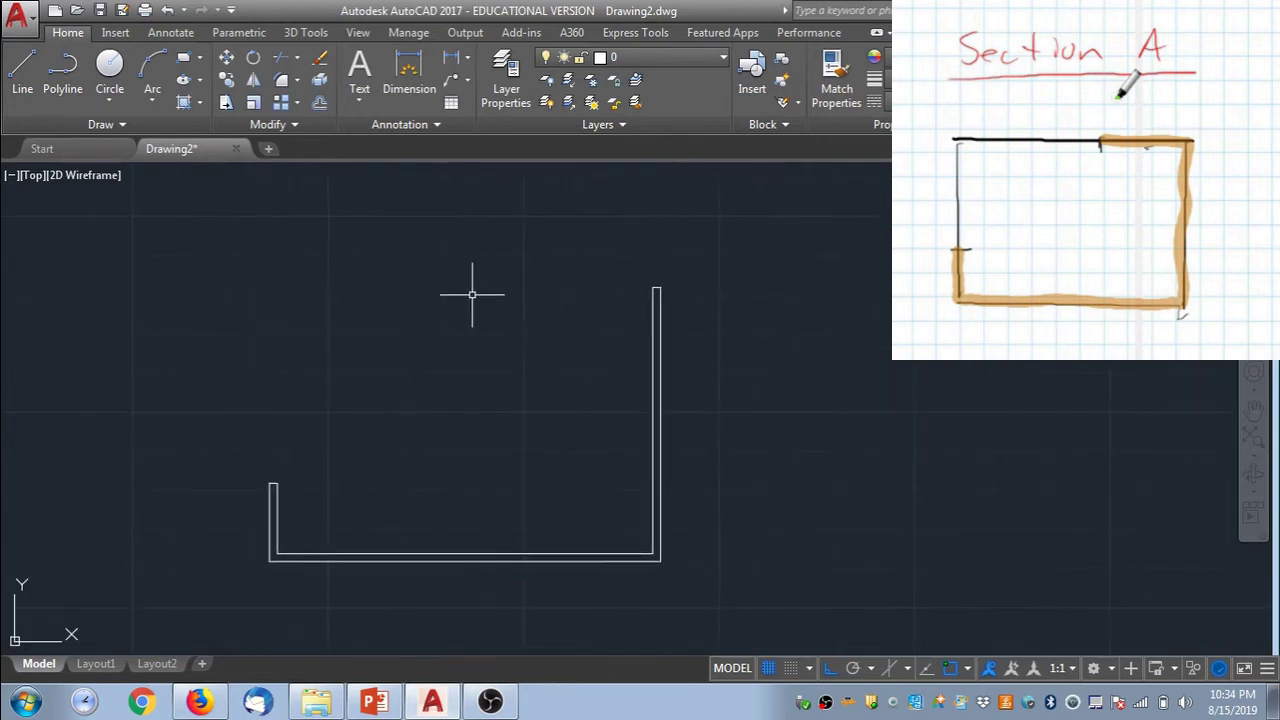
left_click(28, 80)
scroll(603, 286, "up", 3)
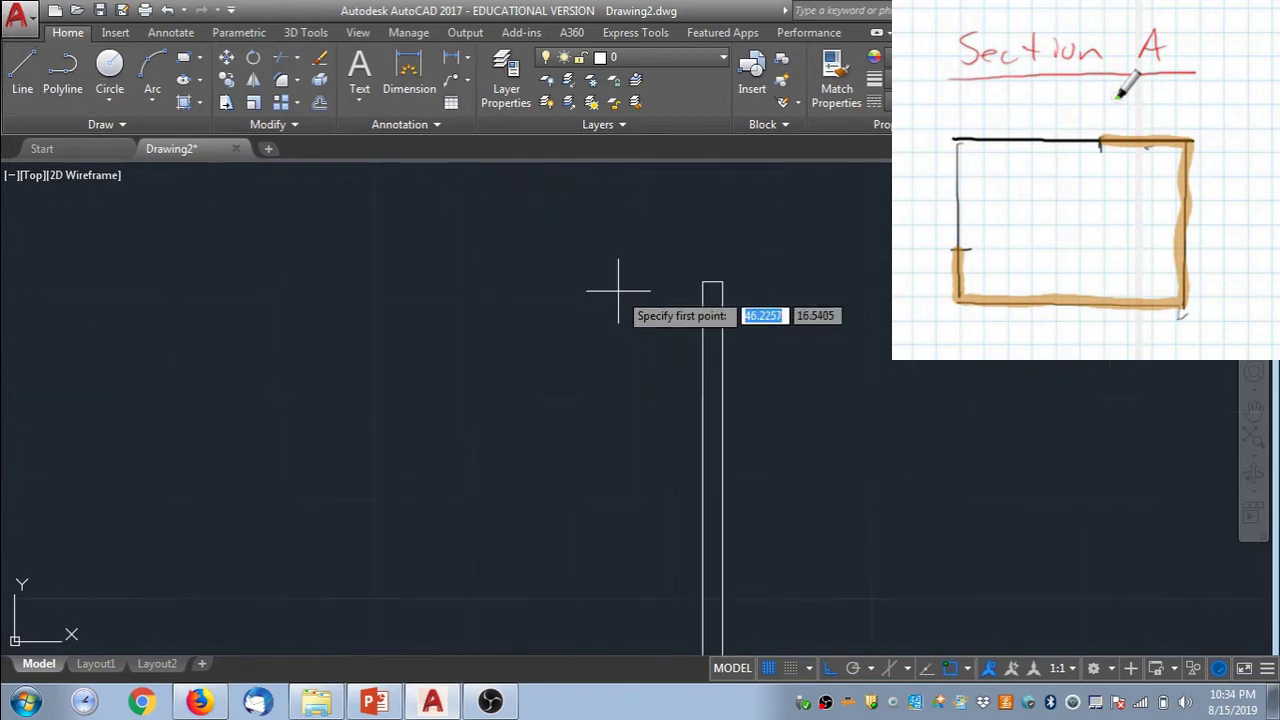
scroll(710, 292, "up", 3)
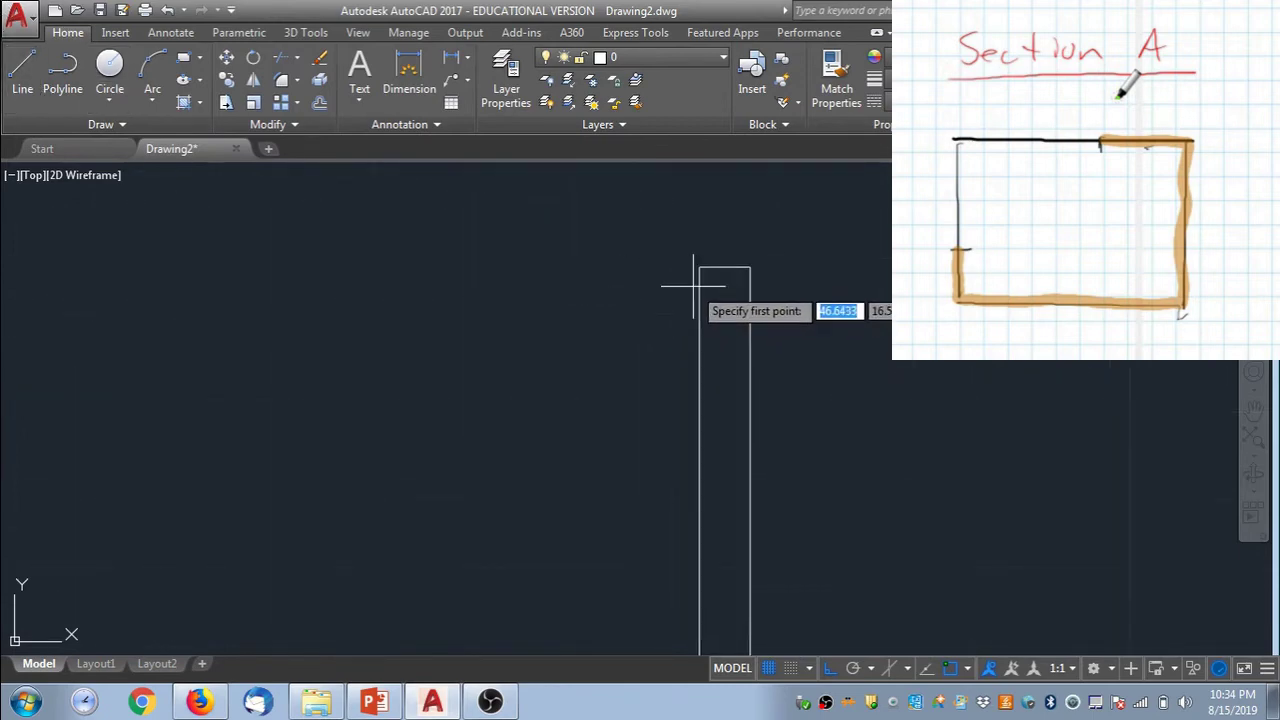
left_click(699, 292)
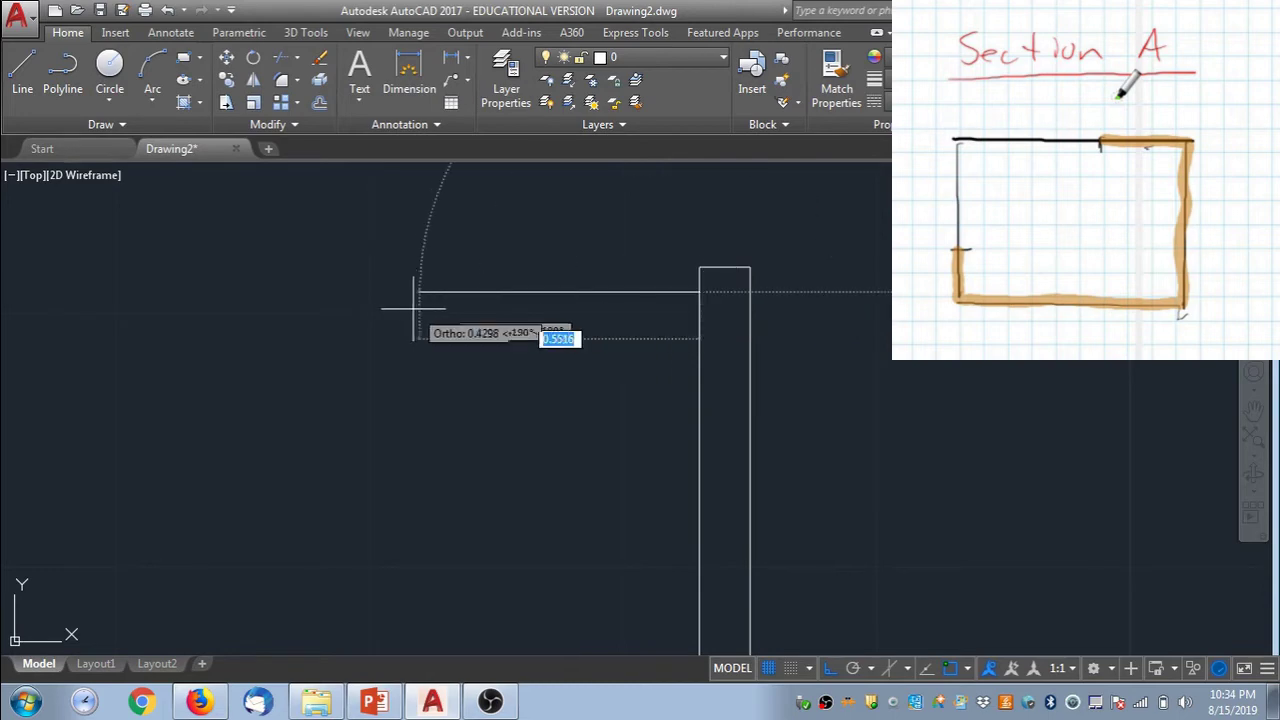
scroll(403, 306, "down", 5)
middle_click_drag(403, 306, 790, 308)
scroll(790, 310, "down", 2)
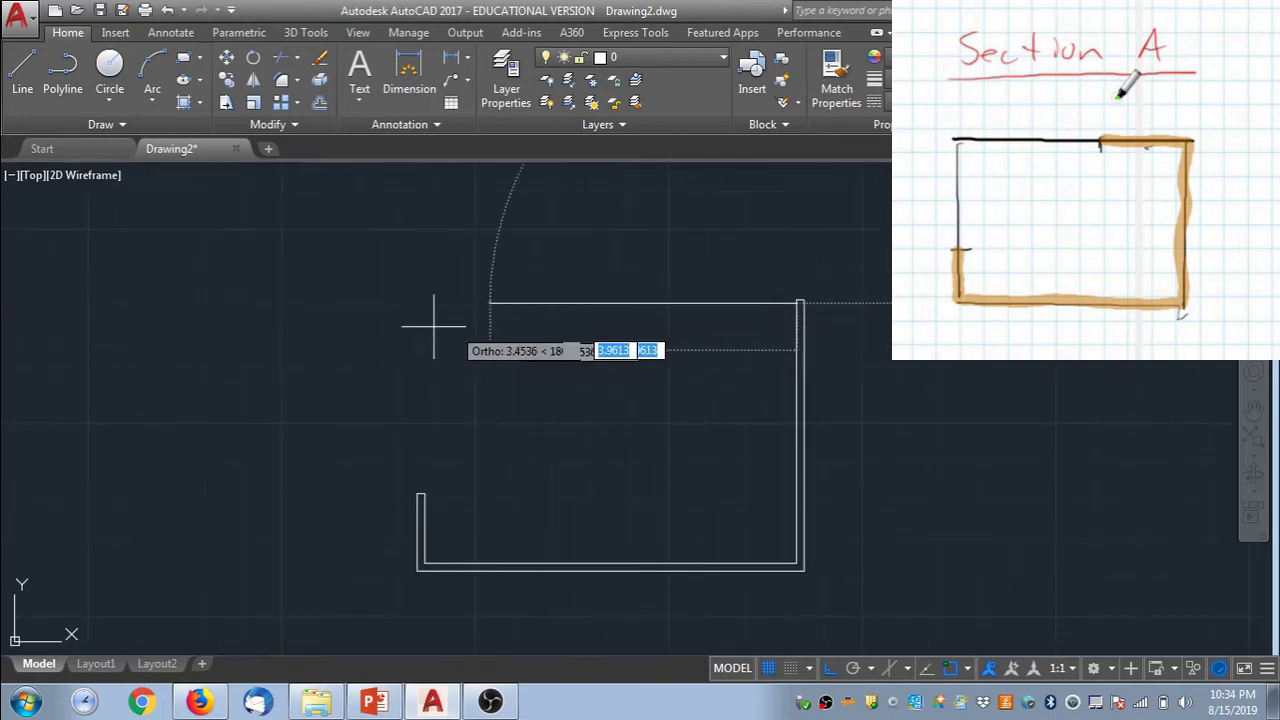
left_click(360, 323)
key("Escape")
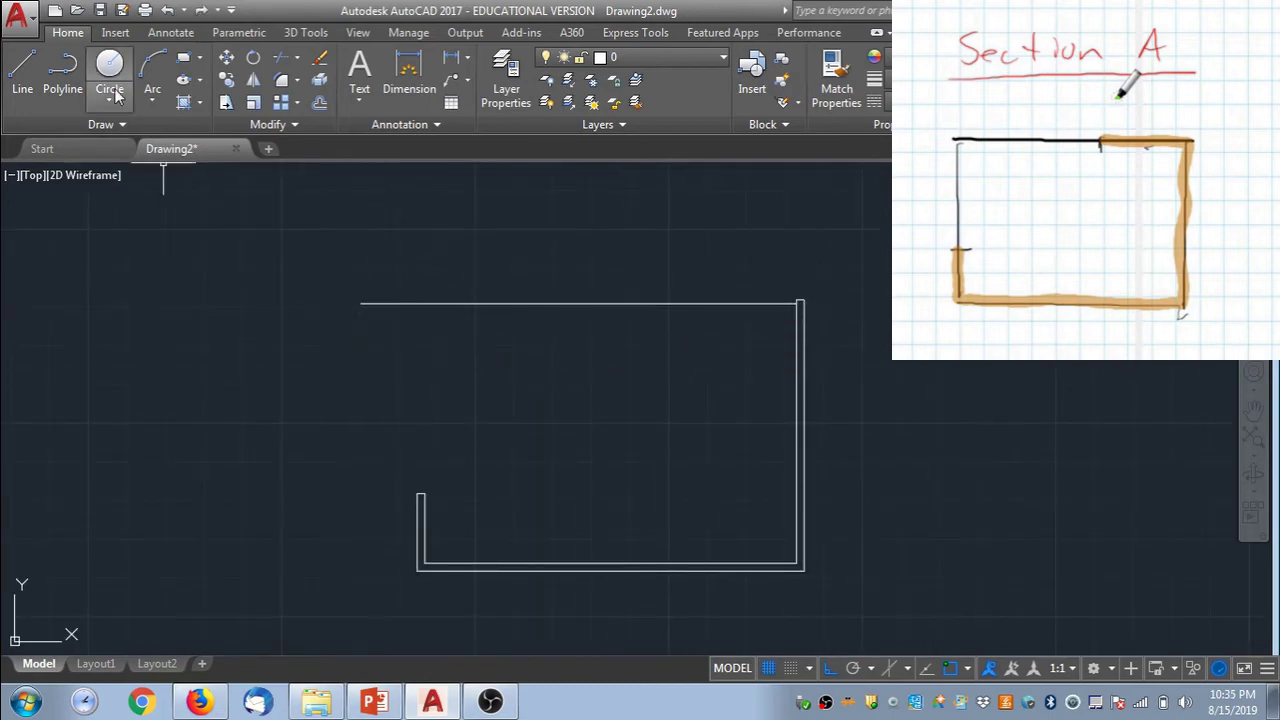
Step: Draw a vertical line from the midpoint of the short left wall's top edge up to the horizontal line
scroll(415, 495, "up", 3)
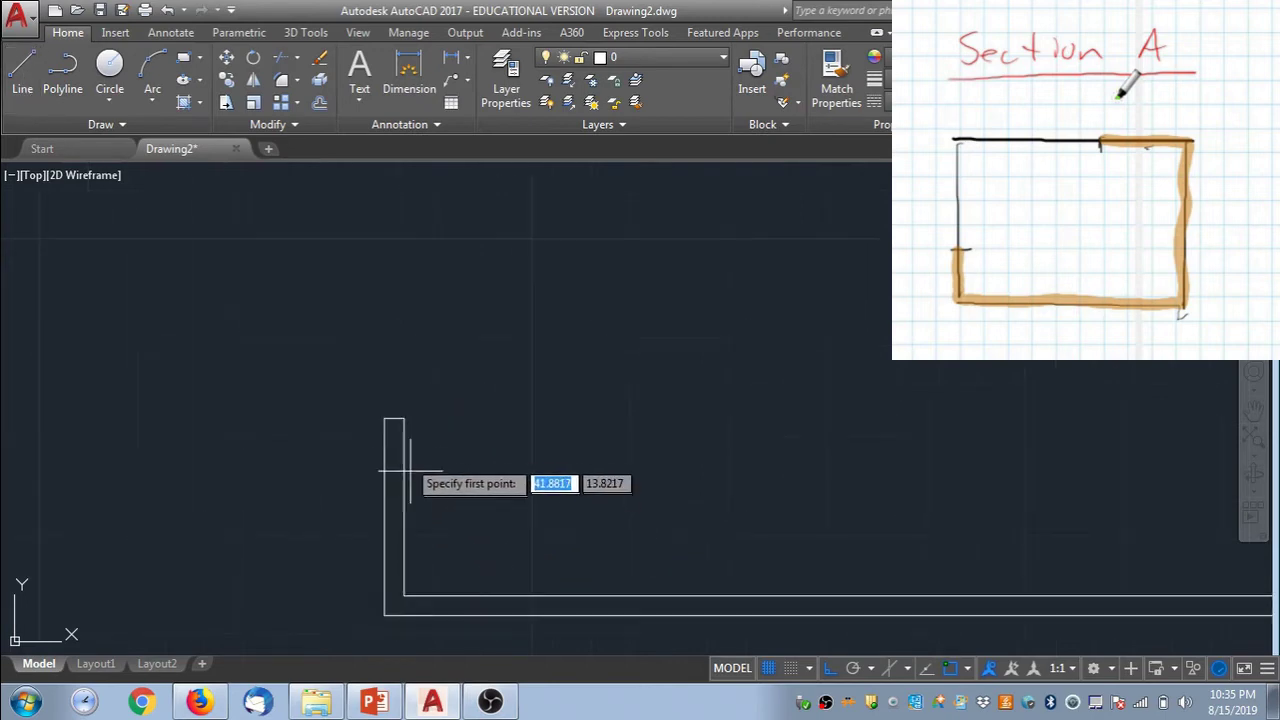
middle_click_drag(403, 463, 391, 414)
left_click(395, 417)
scroll(395, 340, "down", 3)
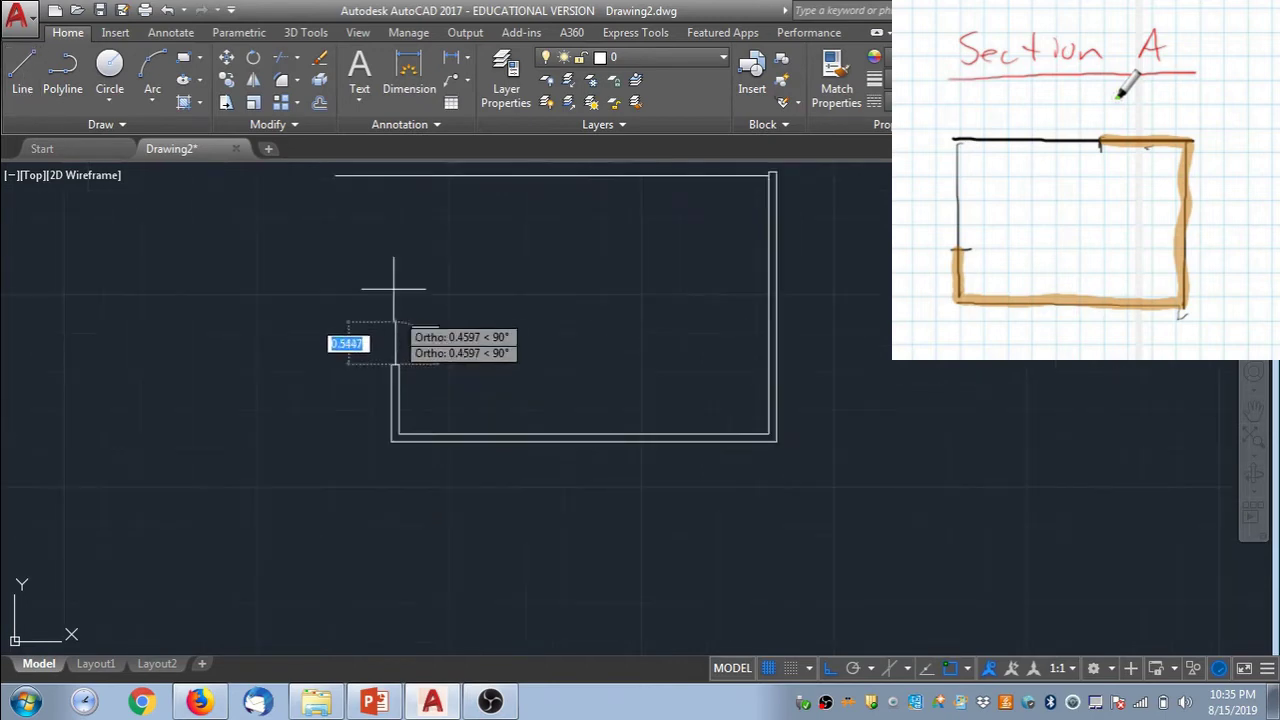
left_click(395, 177)
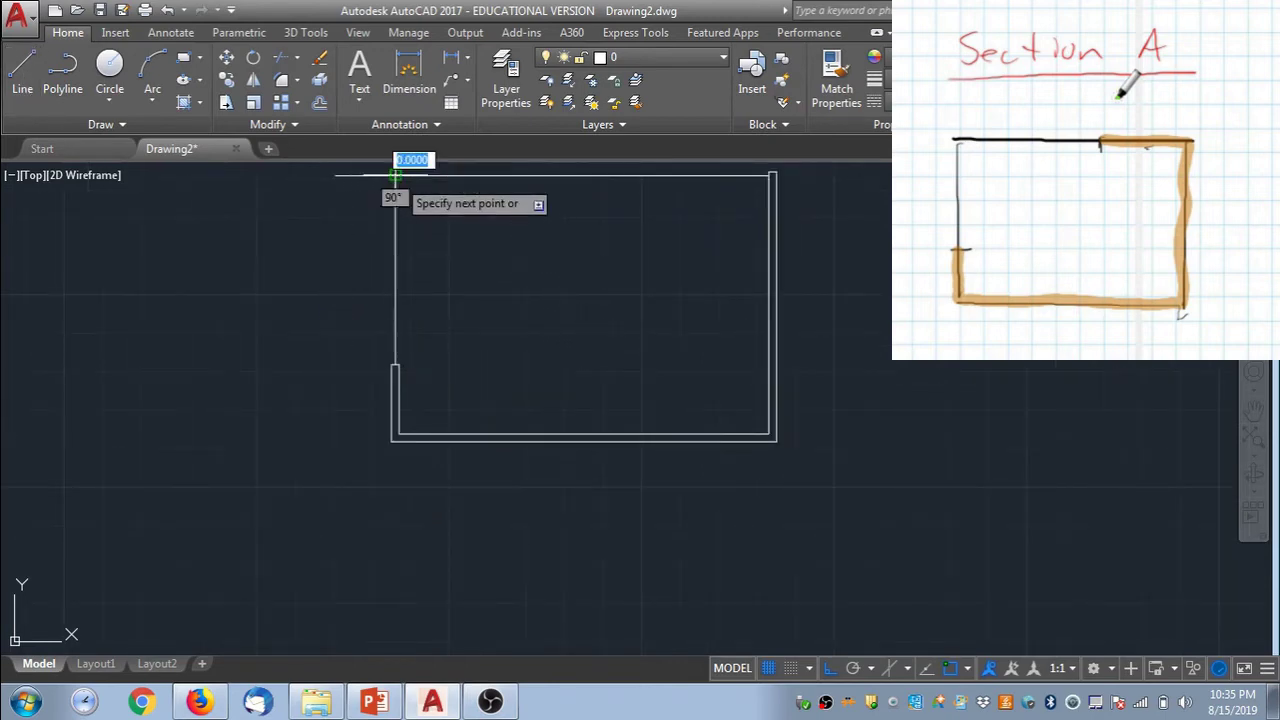
key("Escape")
Step: Trim the part of the horizontal line that overhangs beyond the left vertical line
scroll(331, 294, "down", 3)
middle_click_drag(287, 308, 373, 423)
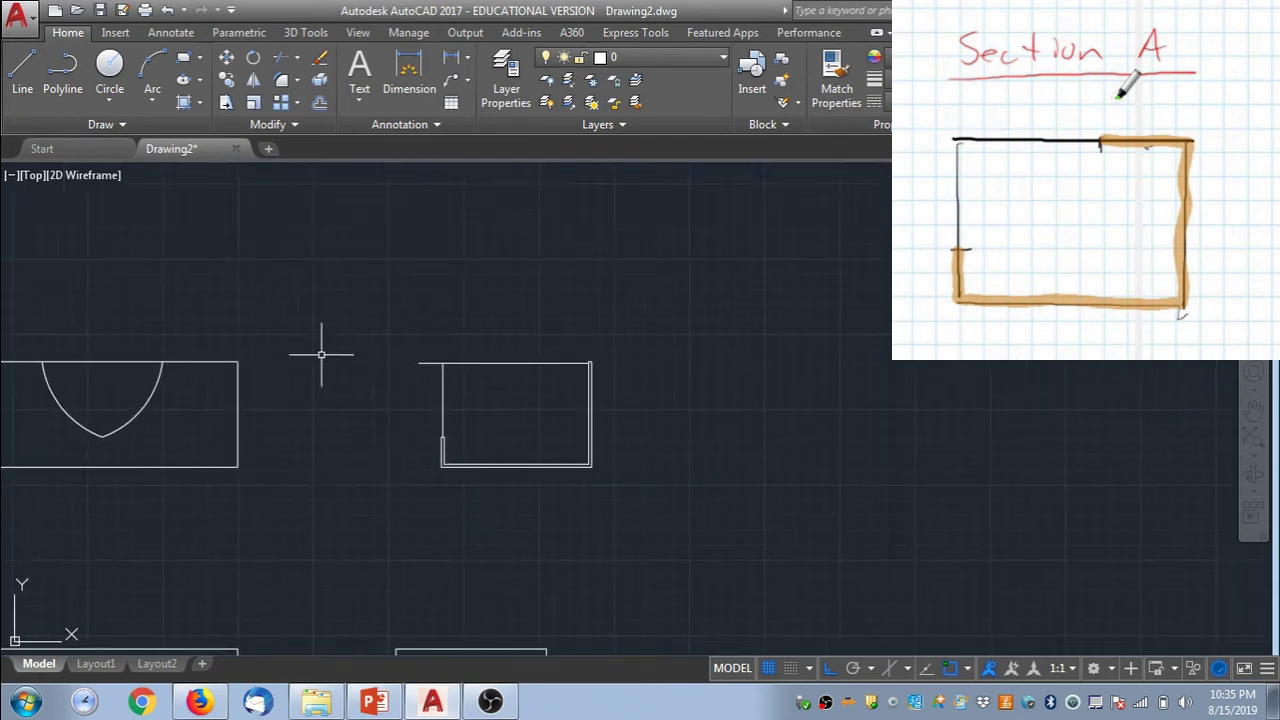
left_click(281, 57)
key("Return")
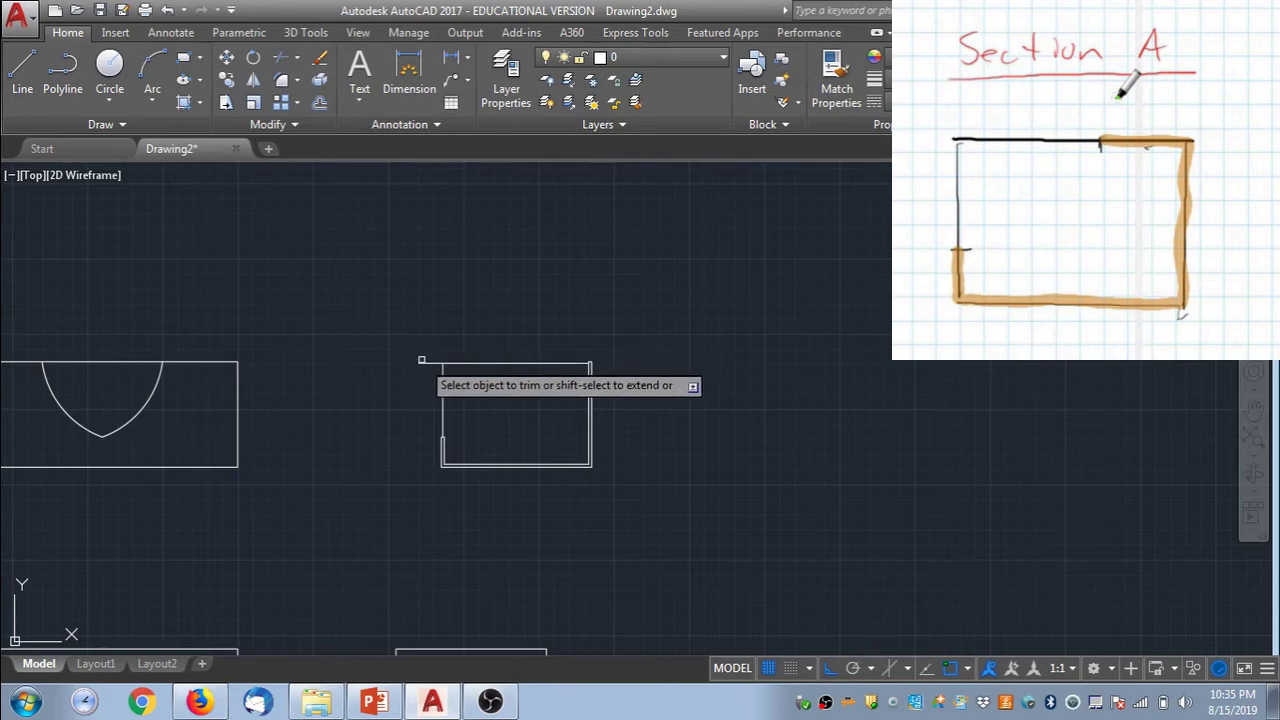
key("Escape")
scroll(546, 429, "up", 2)
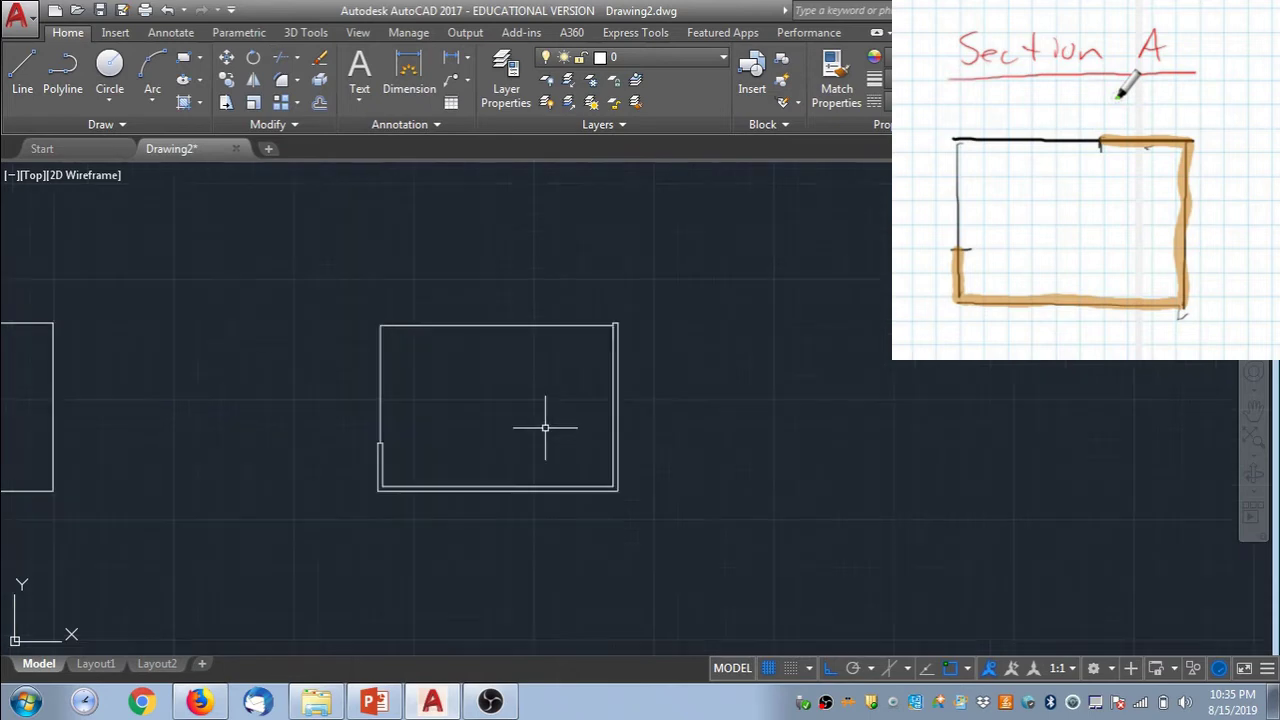
Step: Hatch the section's cut wall with the ANSI31 pattern at scale 1
middle_click_drag(671, 429, 658, 410)
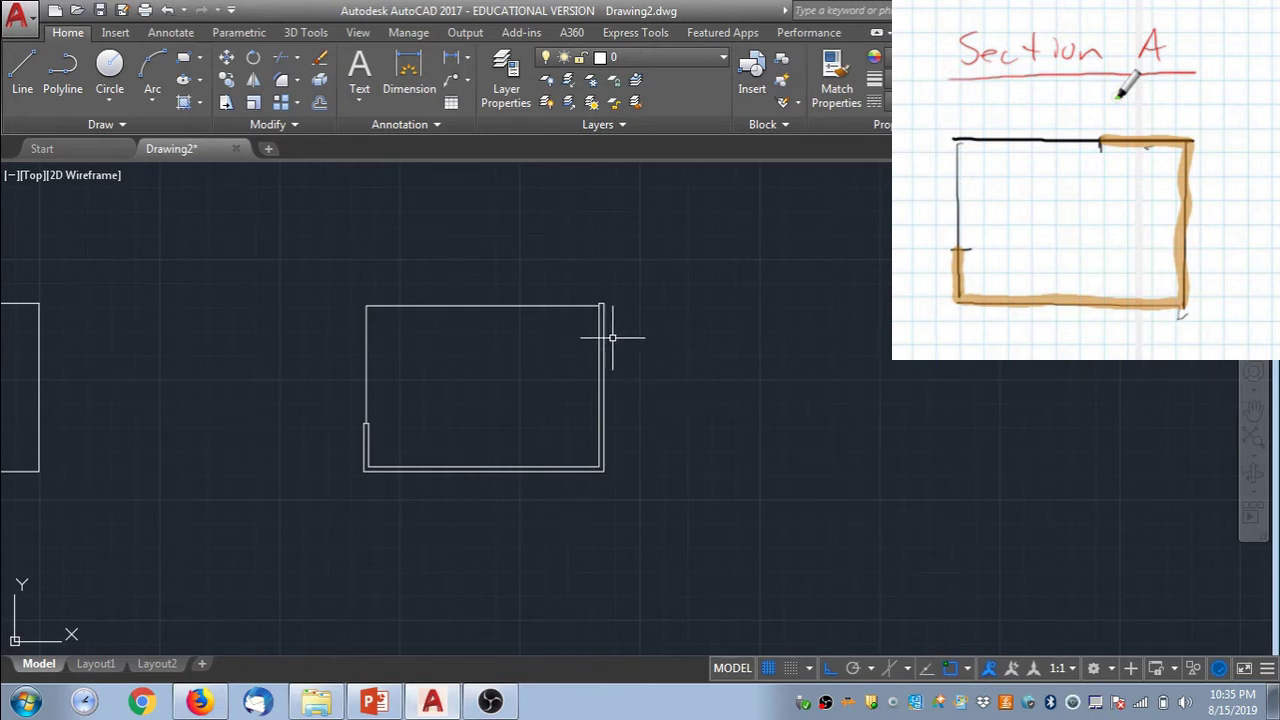
left_click(183, 103)
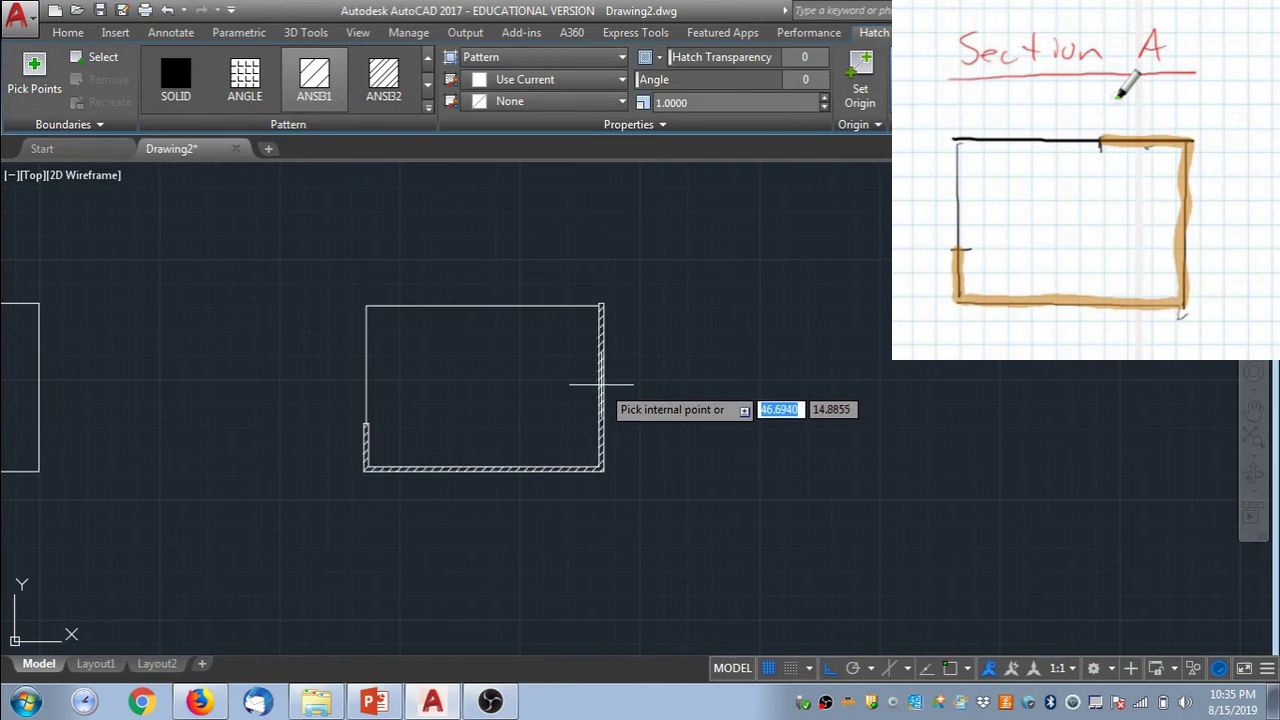
left_click(601, 384)
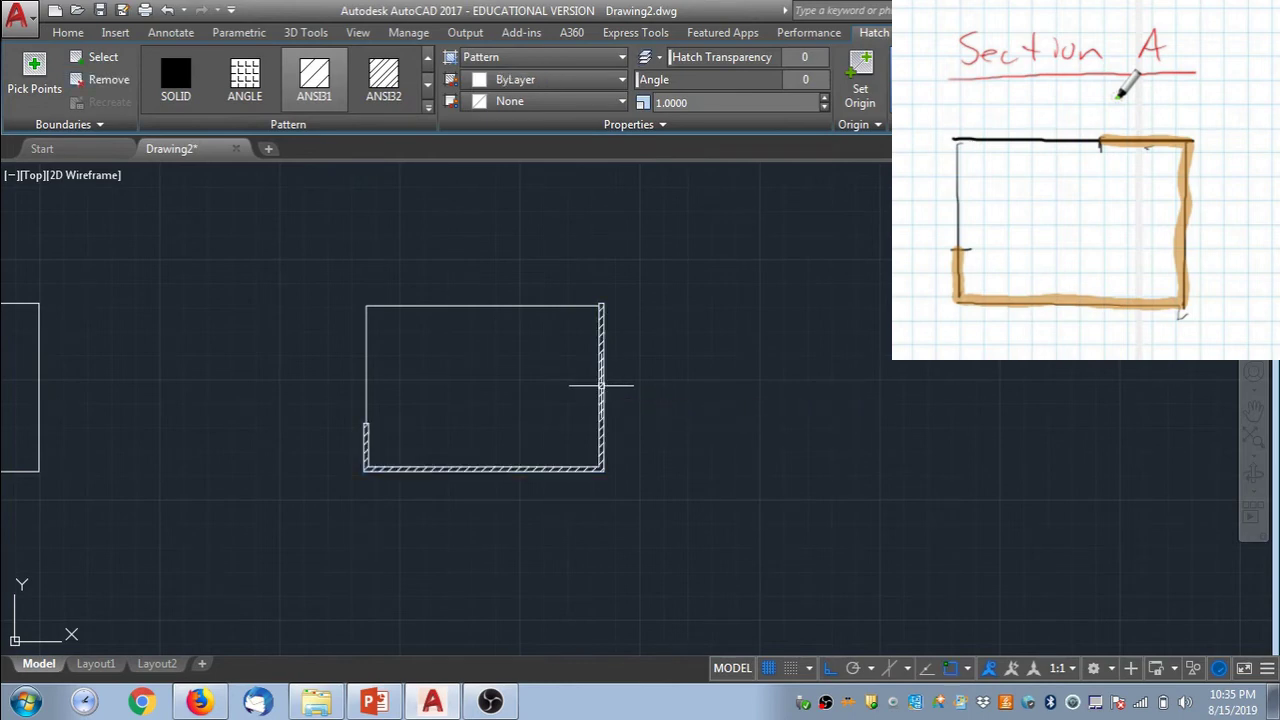
key("Return")
Step: Review the layout of all the views together with the hatched section
scroll(766, 429, "down", 4)
middle_click_drag(766, 429, 590, 377)
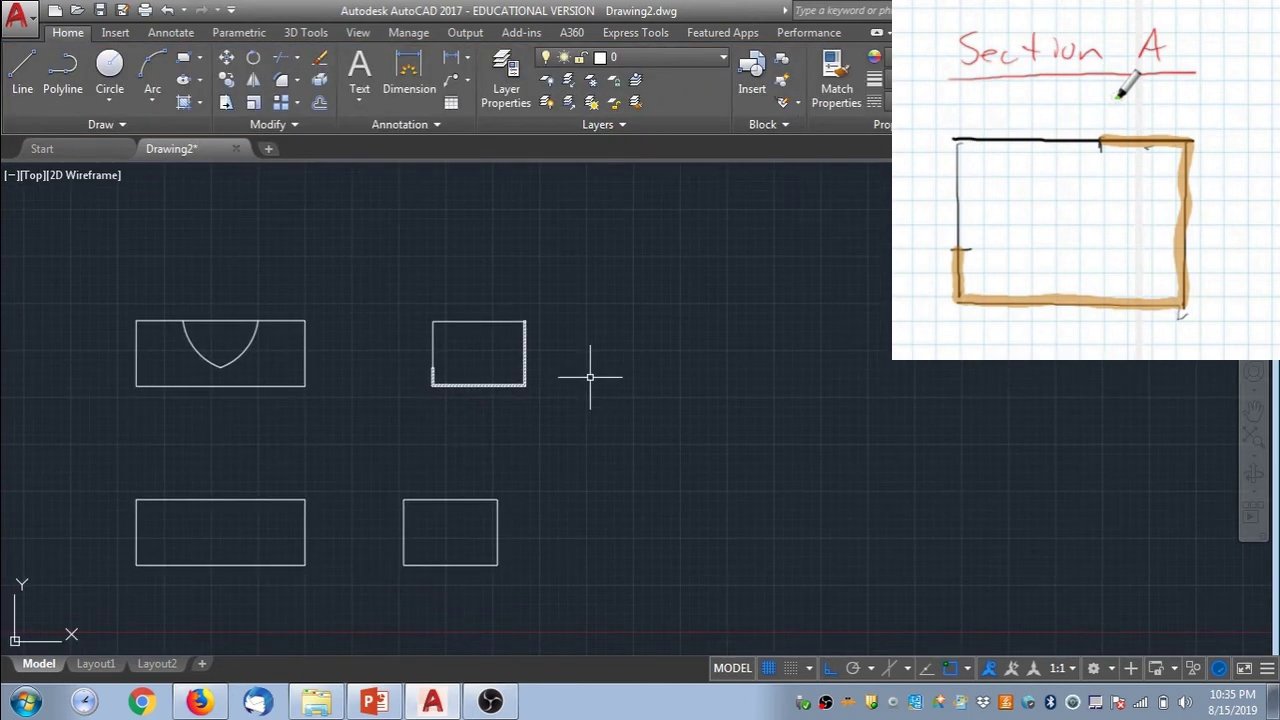
scroll(590, 377, "up", 2)
scroll(590, 375, "down", 2)
scroll(590, 375, "up", 2)
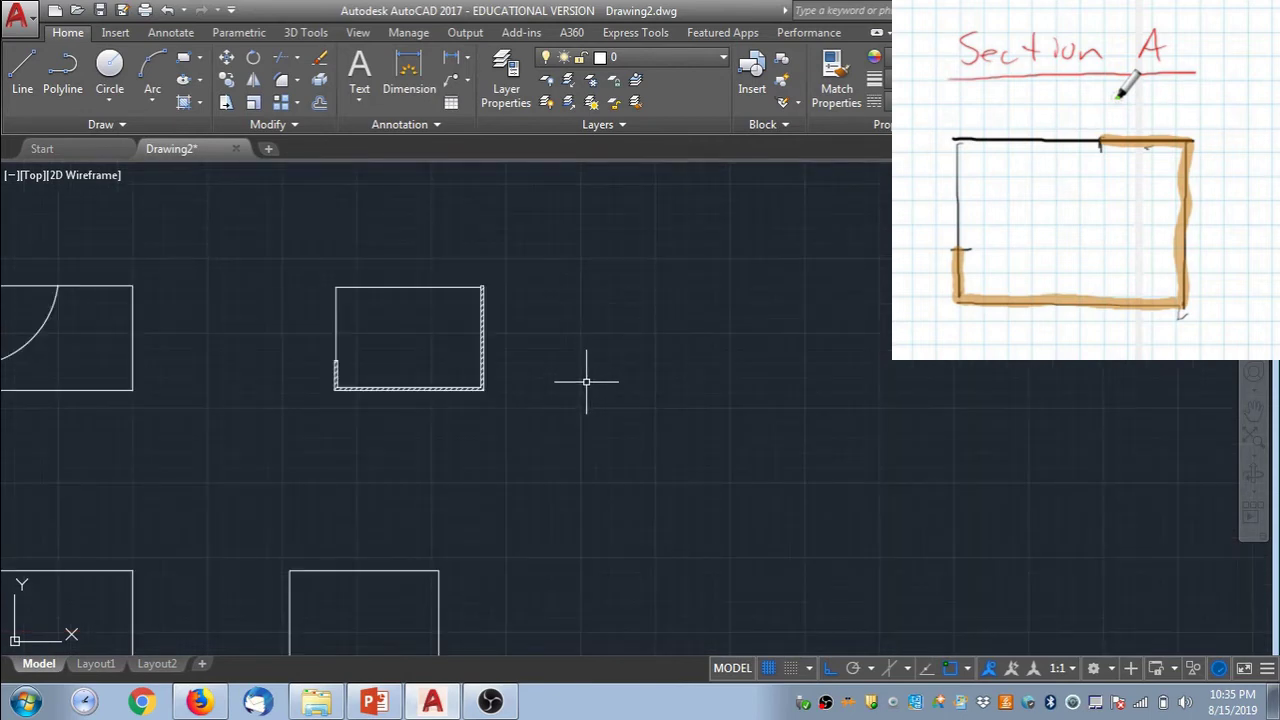
scroll(586, 381, "down", 2)
scroll(586, 383, "down", 2)
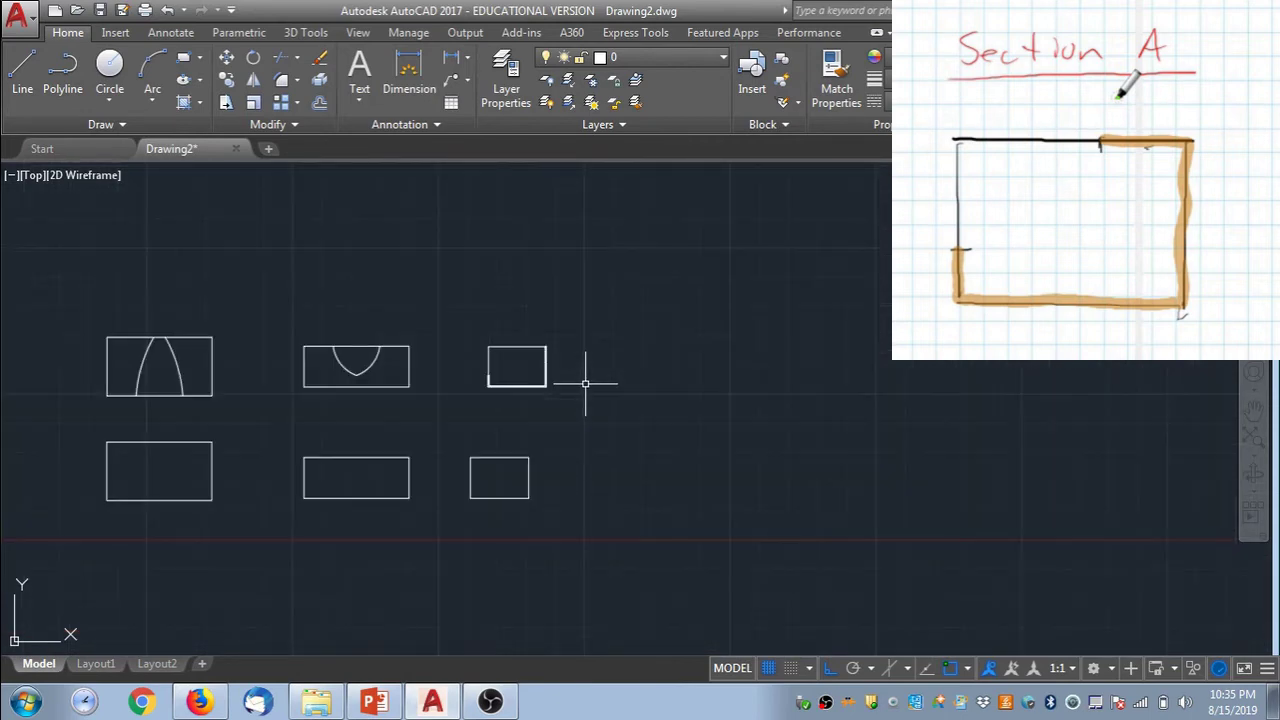
scroll(586, 383, "up", 2)
mouse_move(586, 383)
middle_mouse_down()
mouse_move(851, 343)
mouse_move(974, 366)
middle_mouse_up()
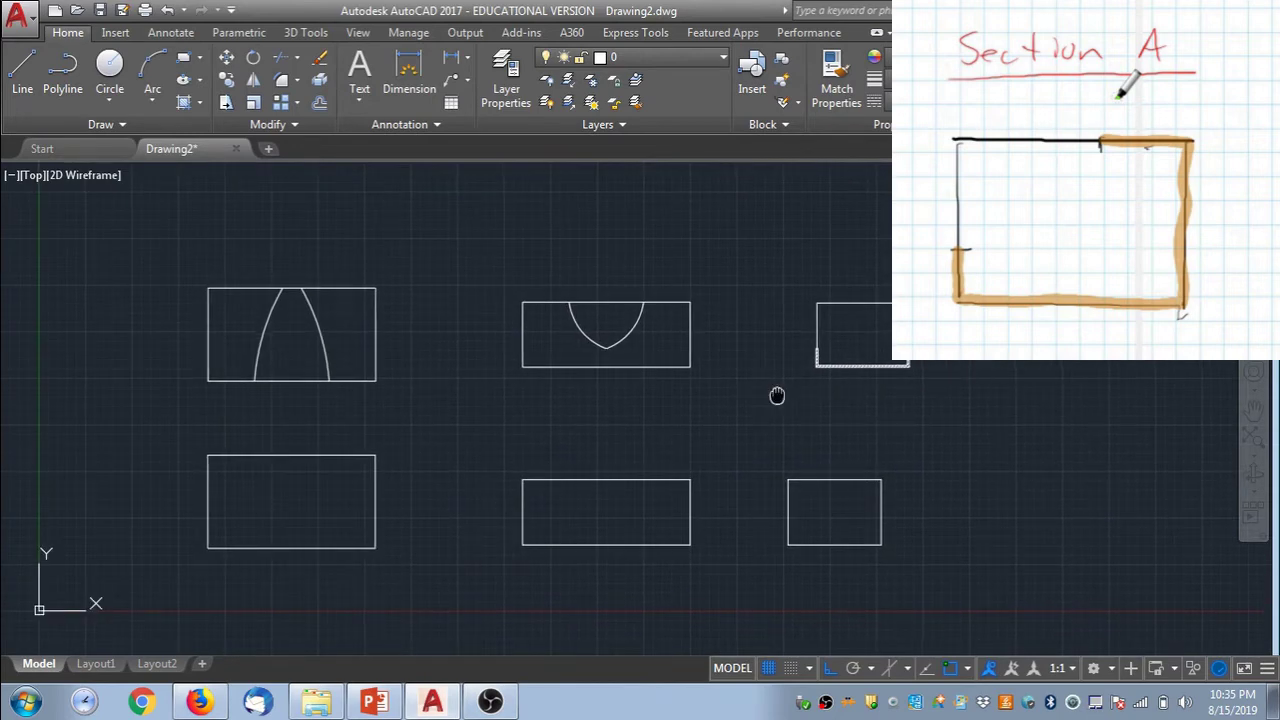
middle_click_drag(774, 394, 874, 389)
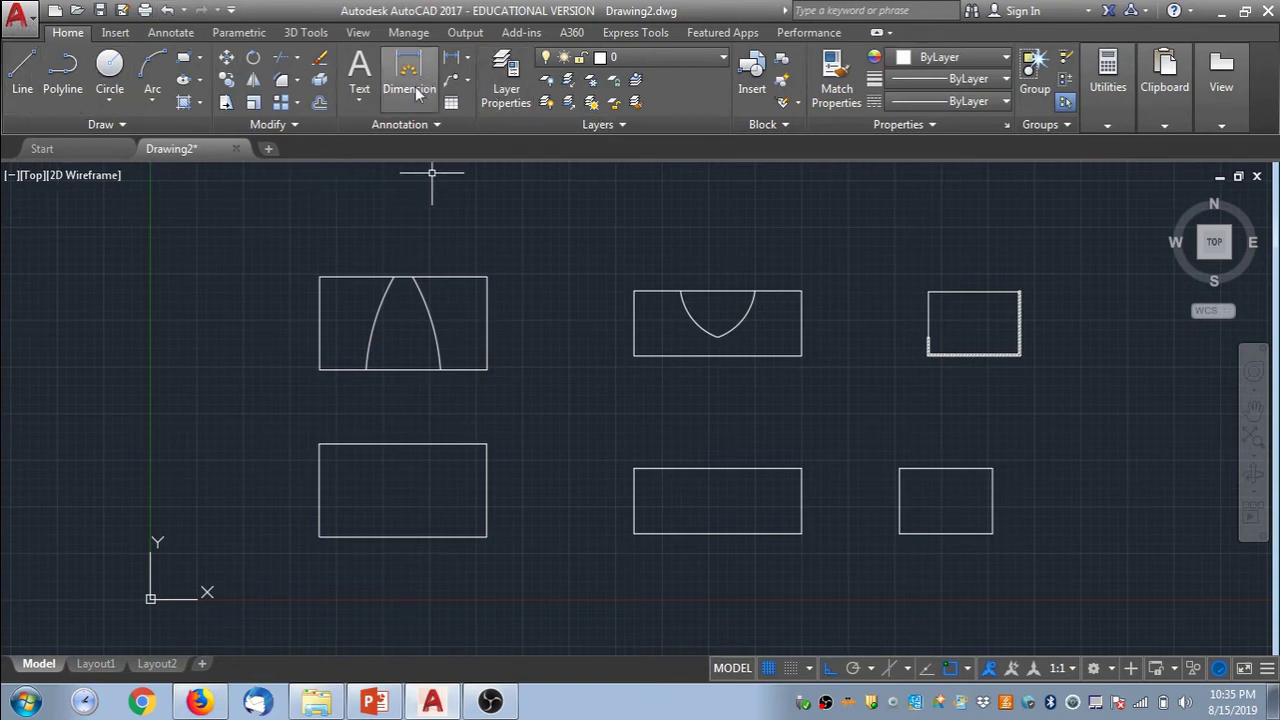
Step: Add a linear dimension for the top view's width, placed above its upper edge
left_click(169, 33)
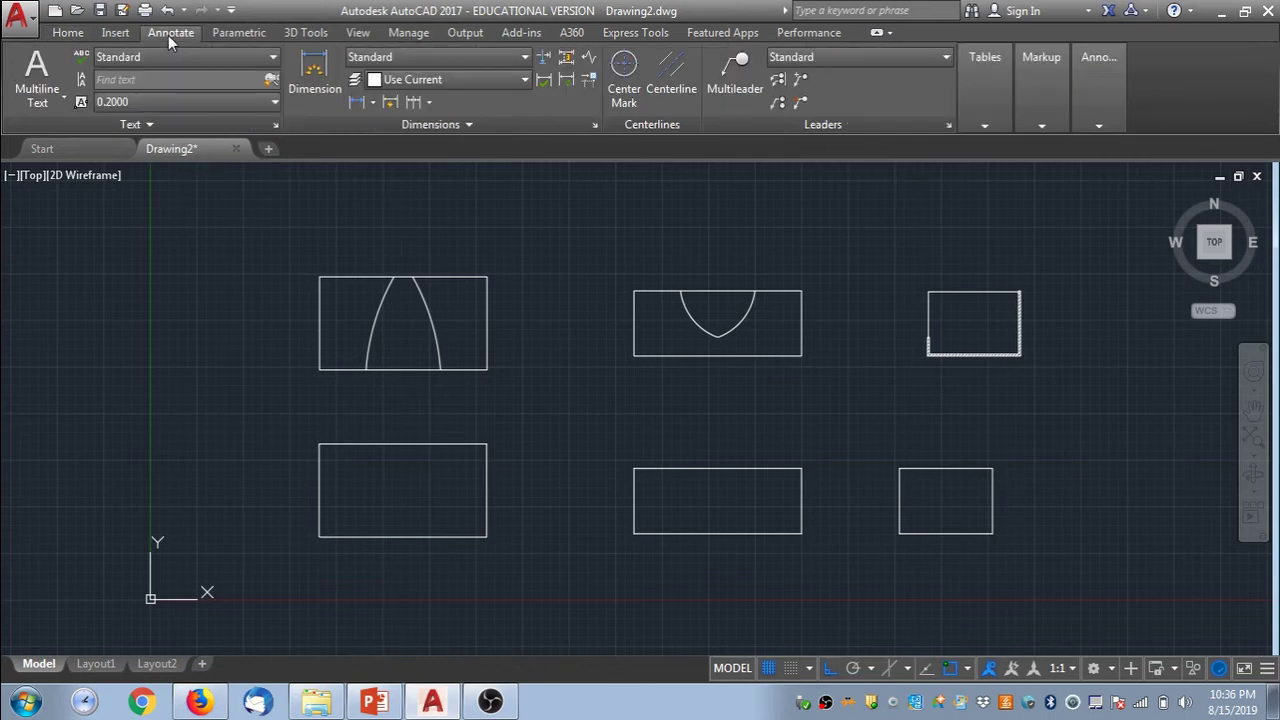
left_click(361, 105)
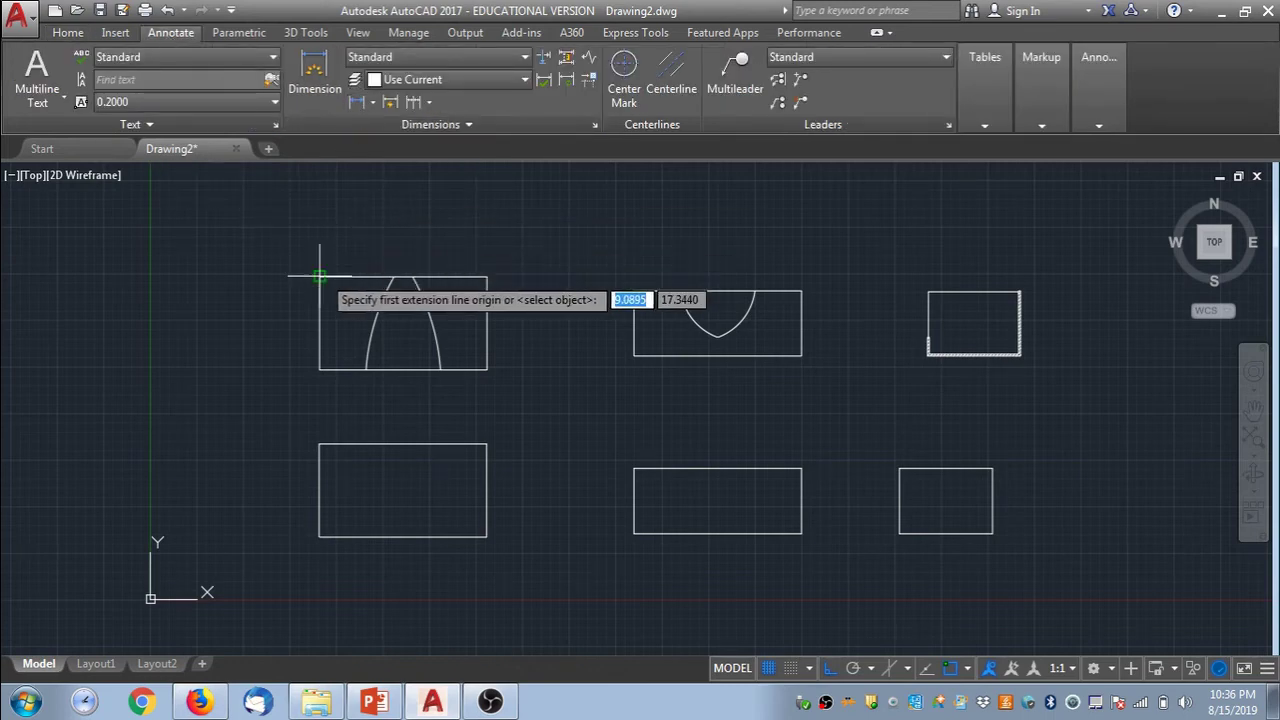
left_click(319, 277)
left_click(487, 277)
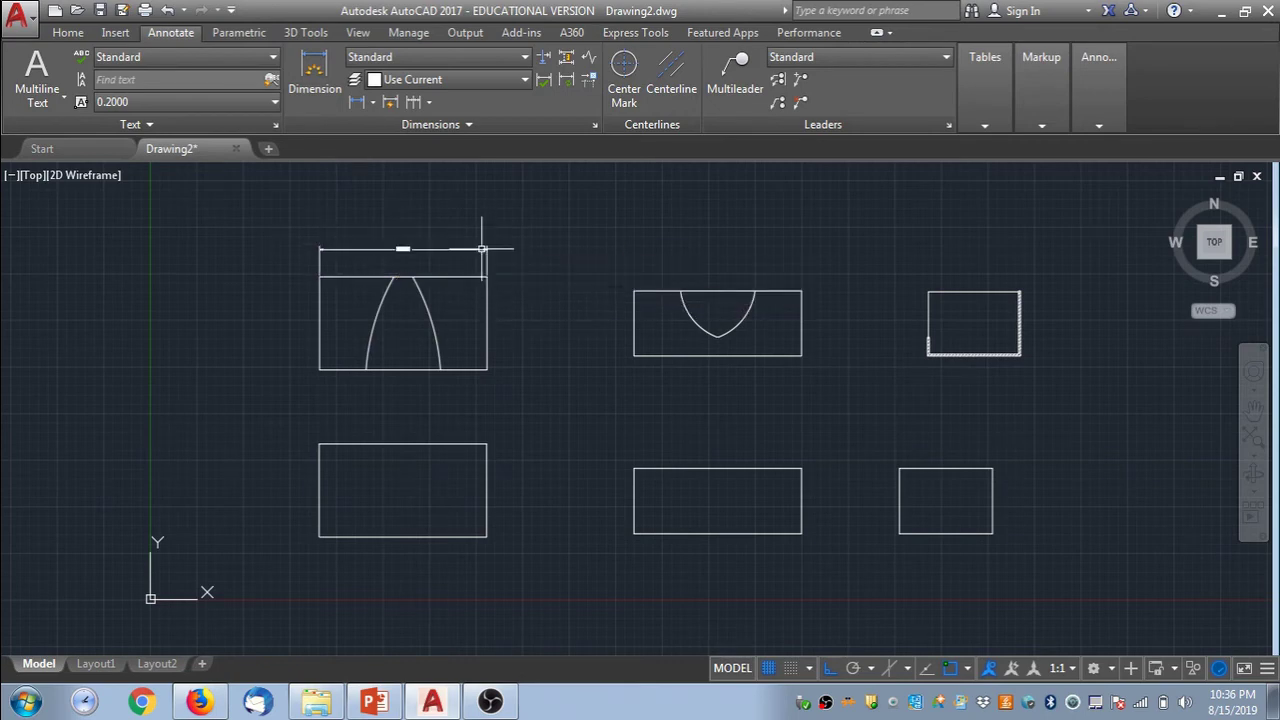
Step: Add a dimension for the top view's height, placed beside its left edge
left_click(313, 75)
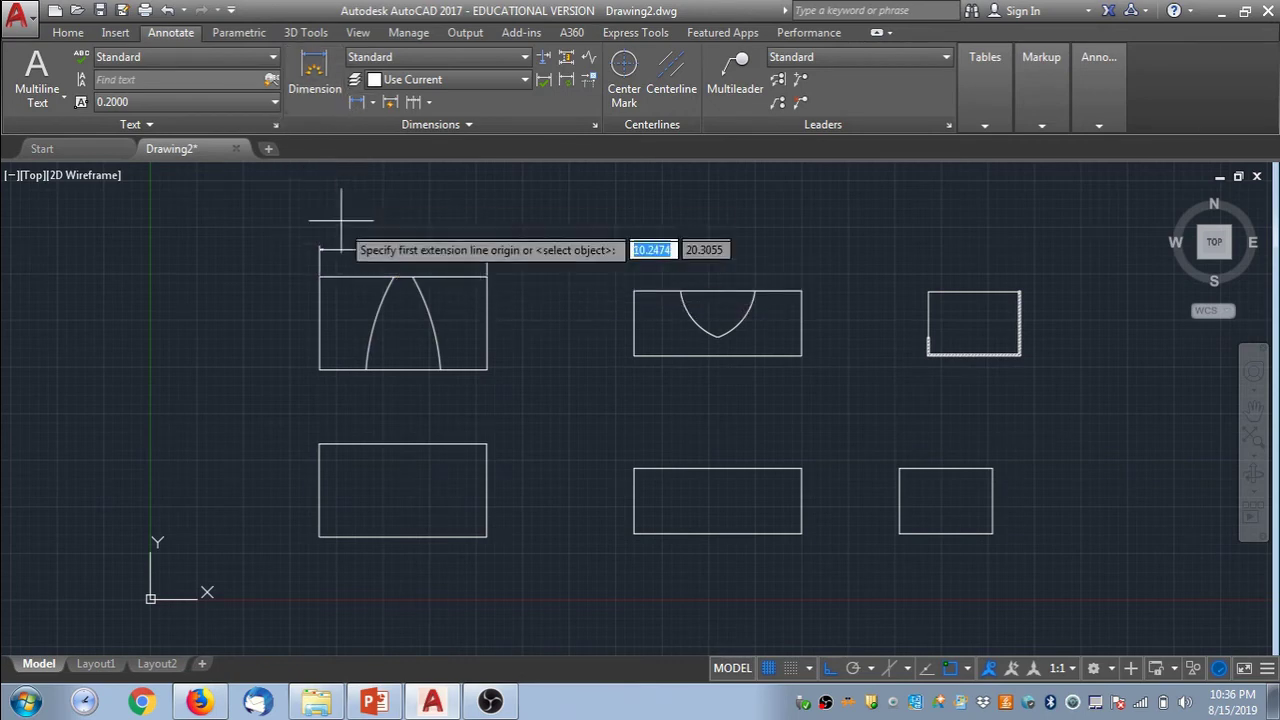
left_click(320, 277)
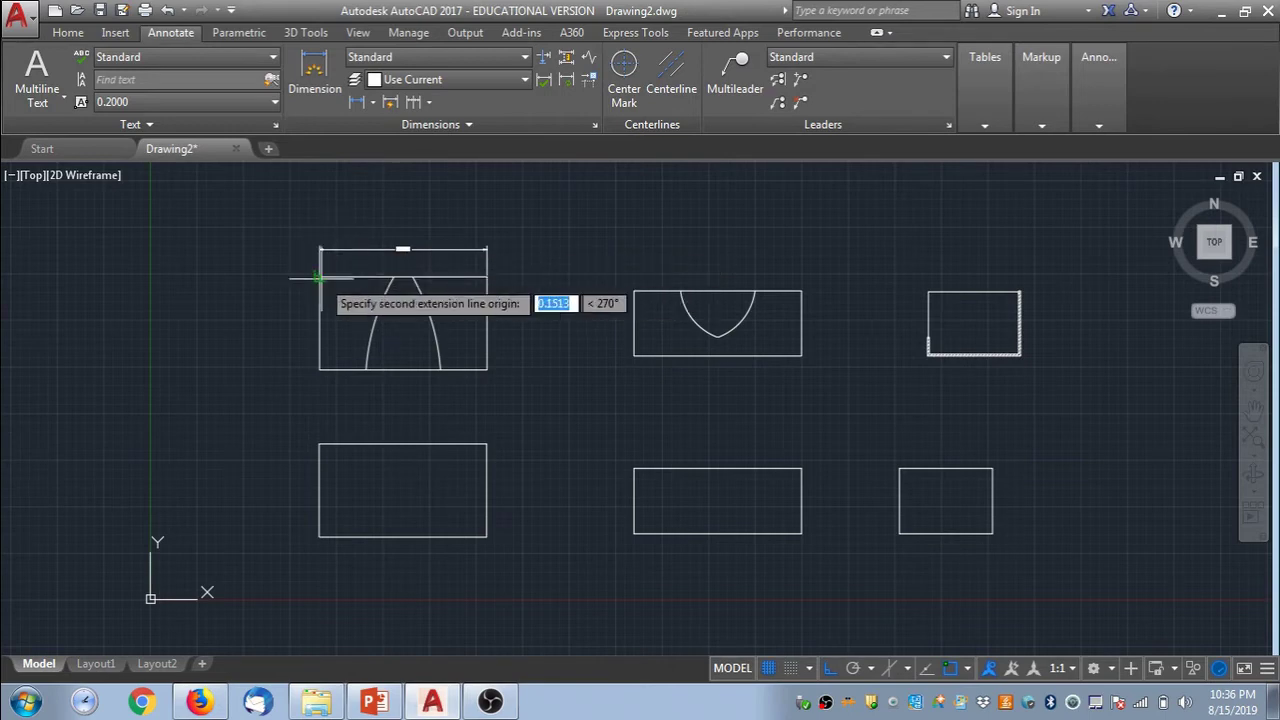
left_click(320, 370)
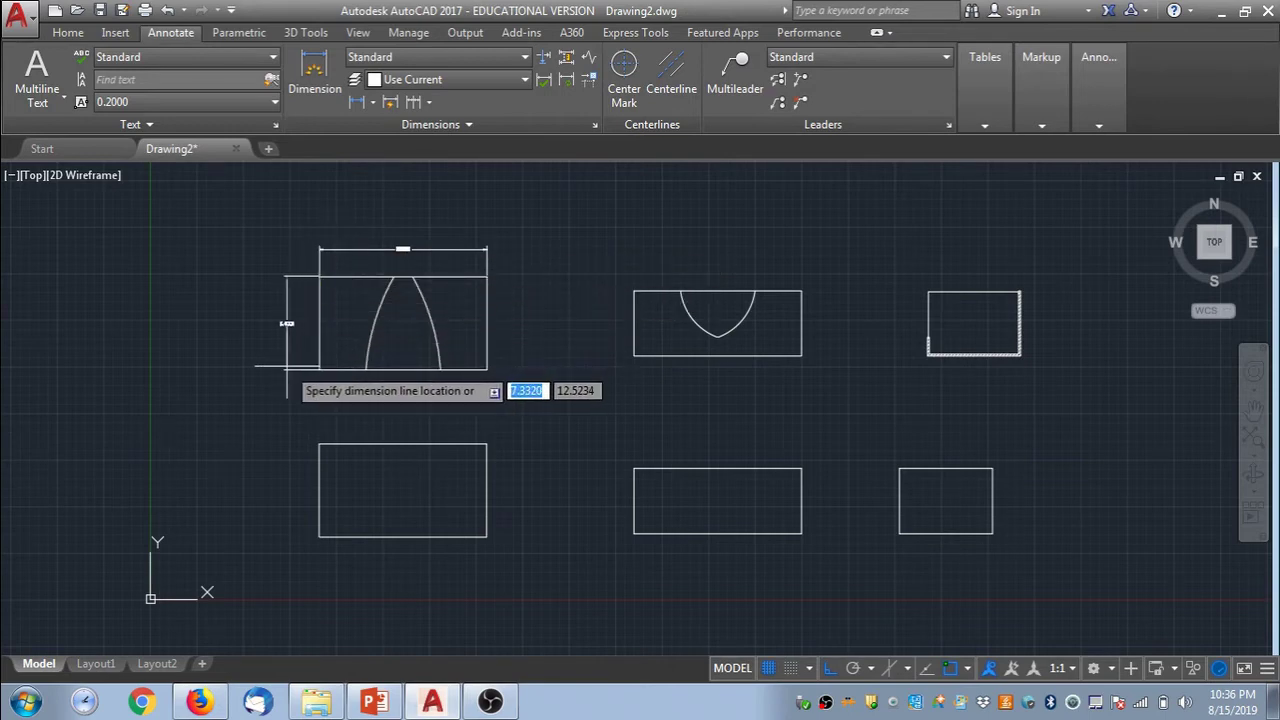
left_click(287, 358)
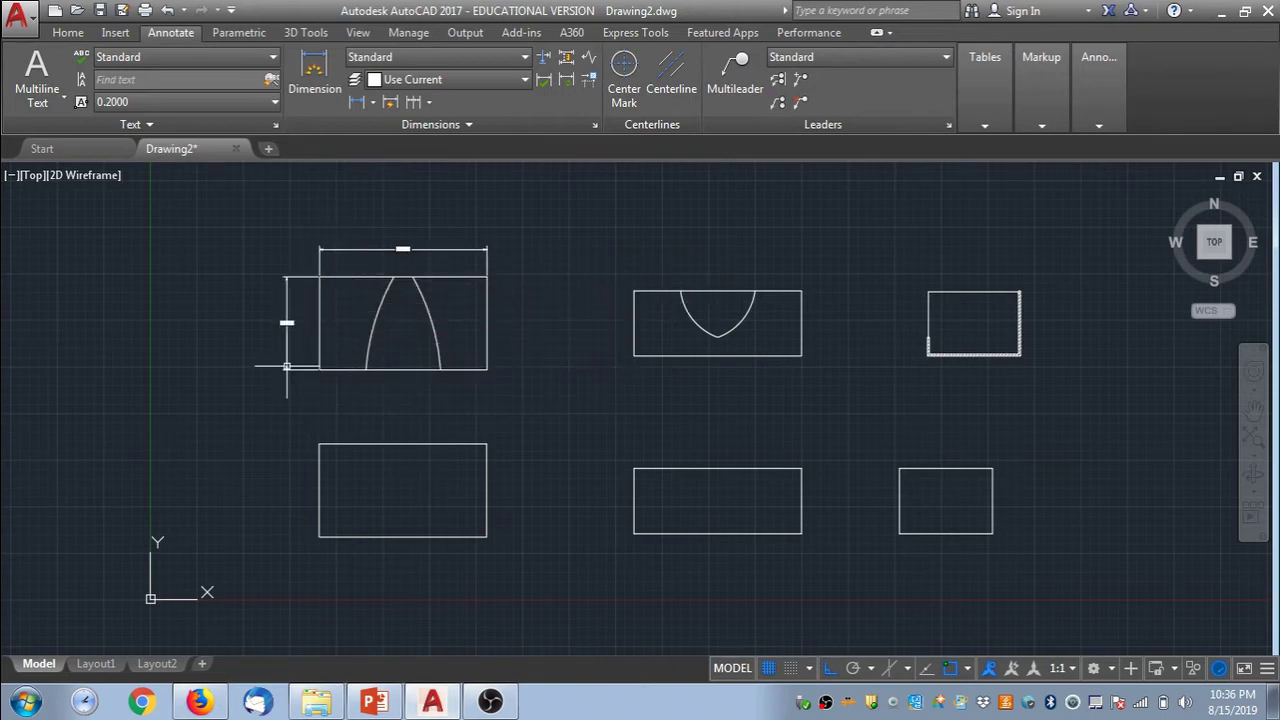
Step: Enlarge the arrows of the top view's width dimension, trying a size of 0.5 before setting it to 0.75
left_click(453, 249)
right_click(453, 260)
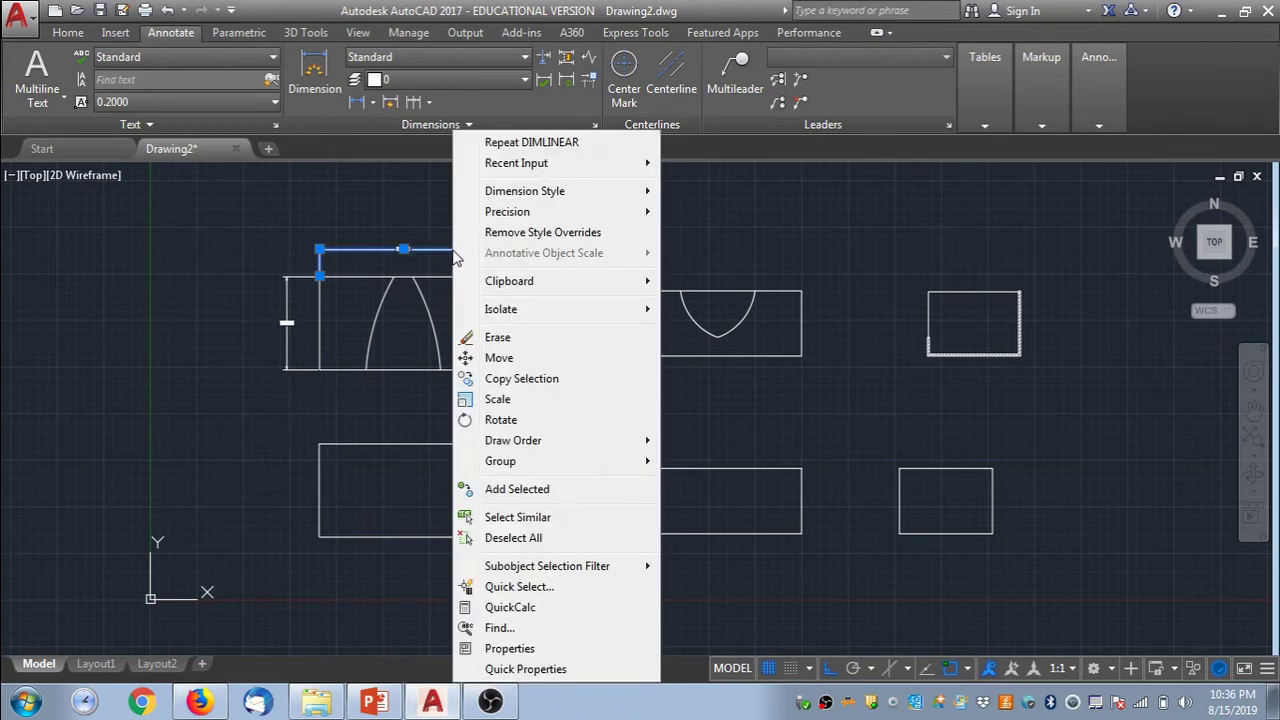
left_click(510, 649)
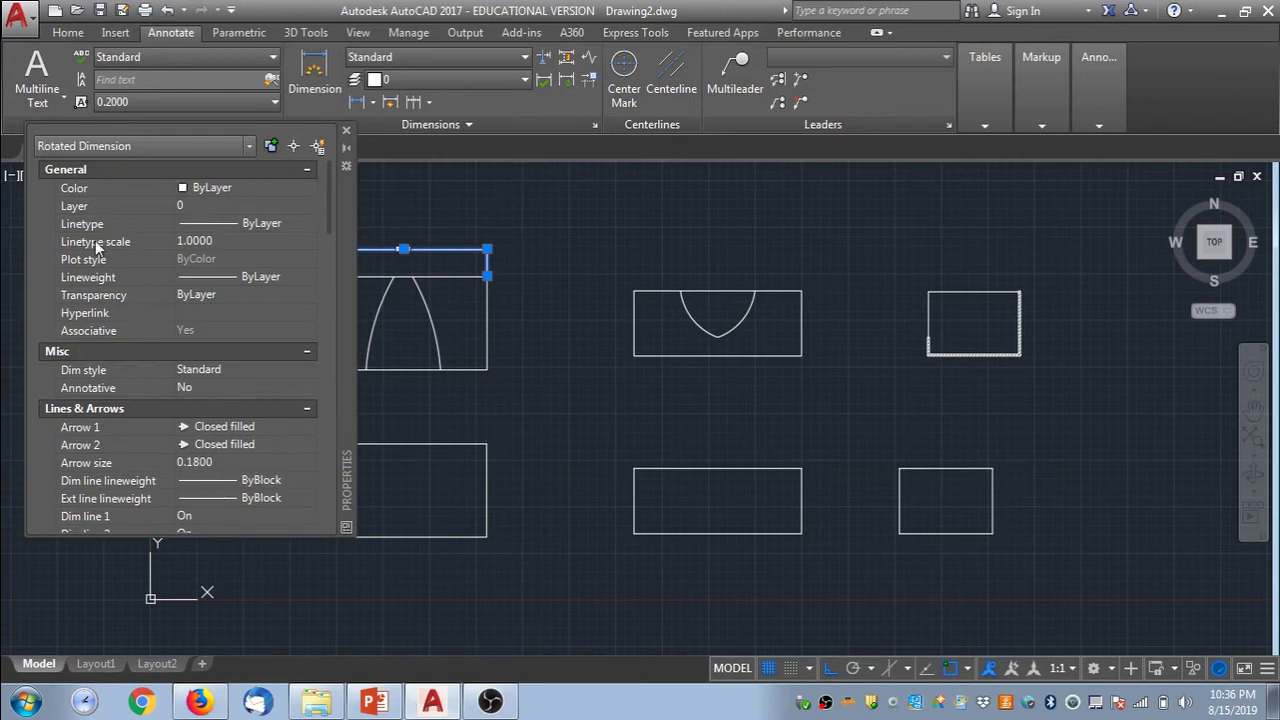
left_click(248, 461)
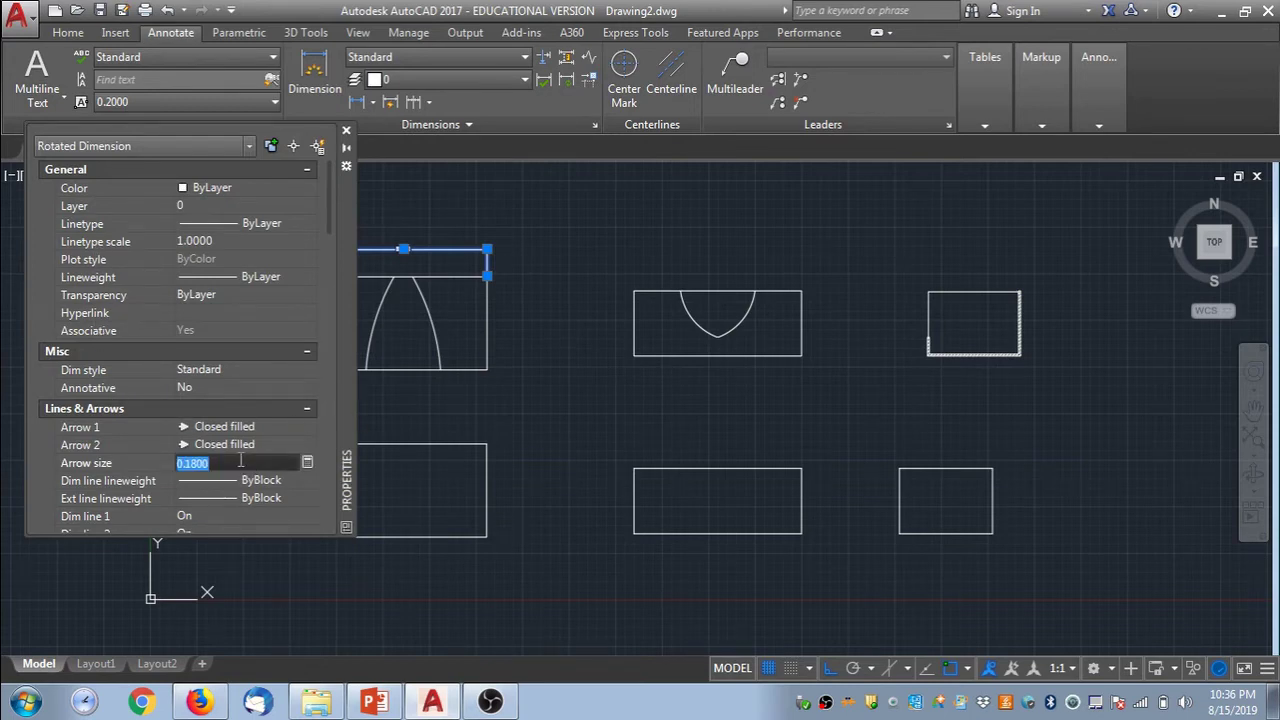
key("Return")
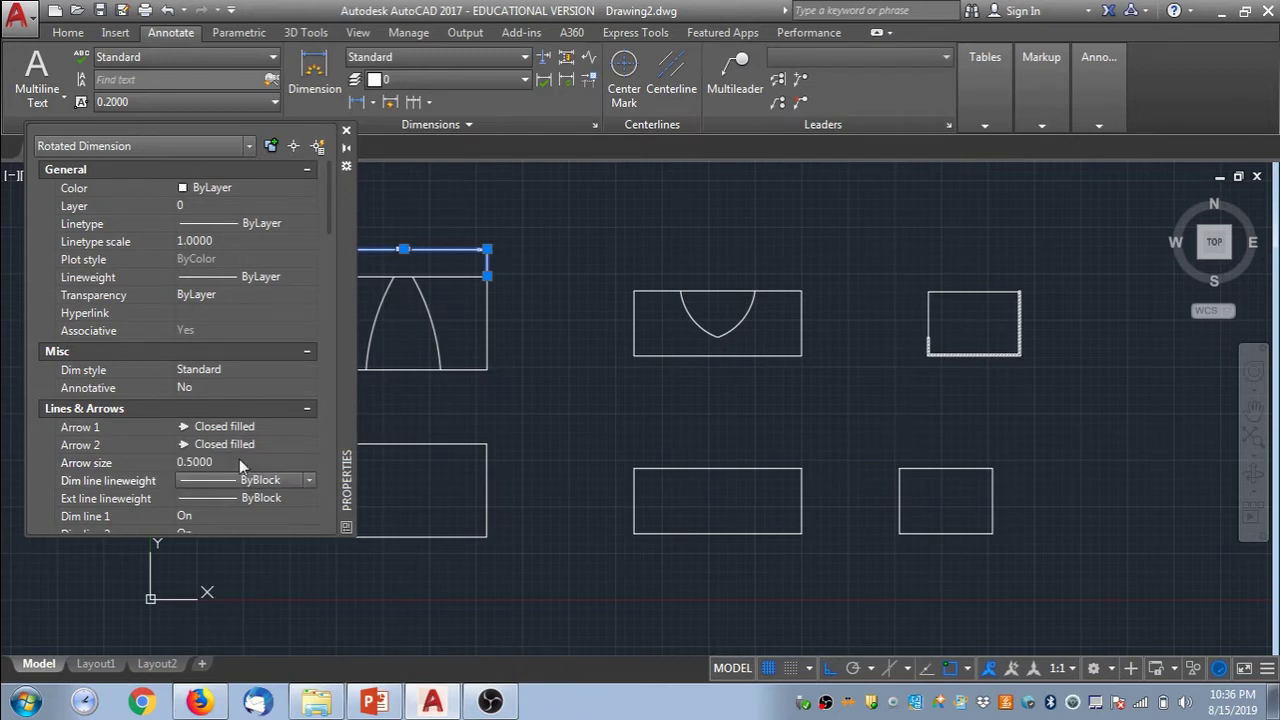
left_click(239, 461)
type(".7")
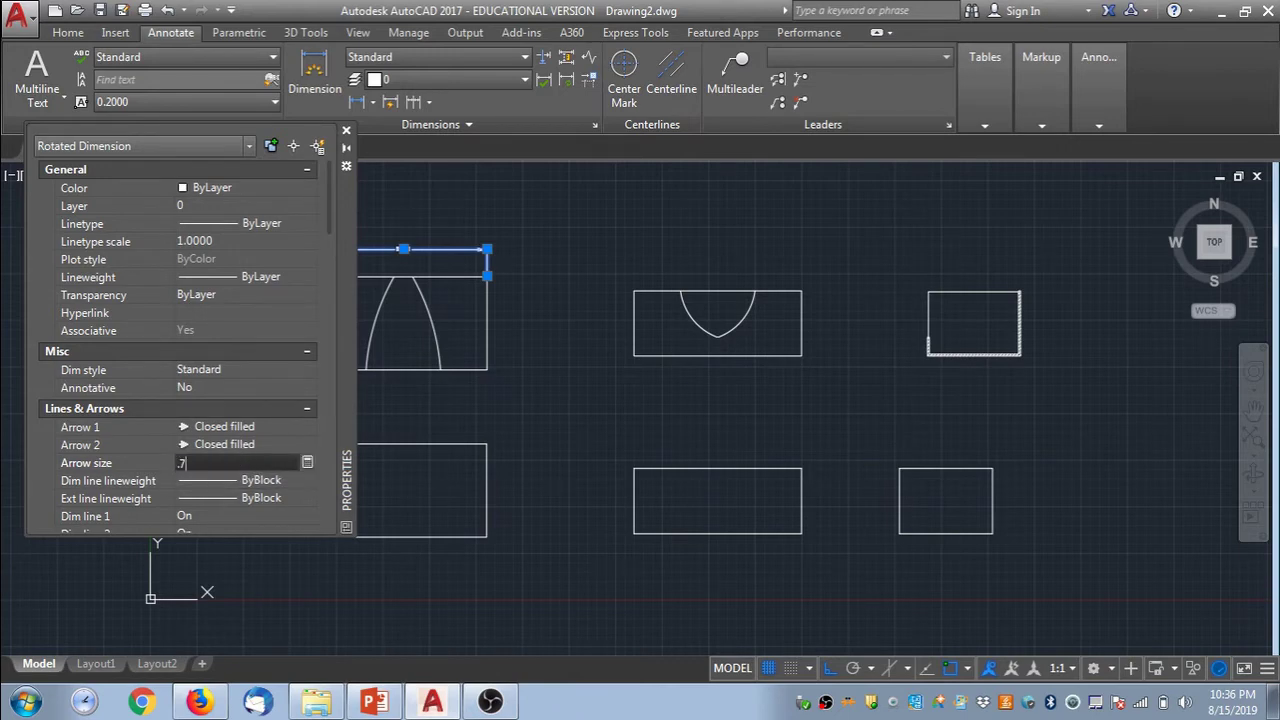
type("5")
key("Return")
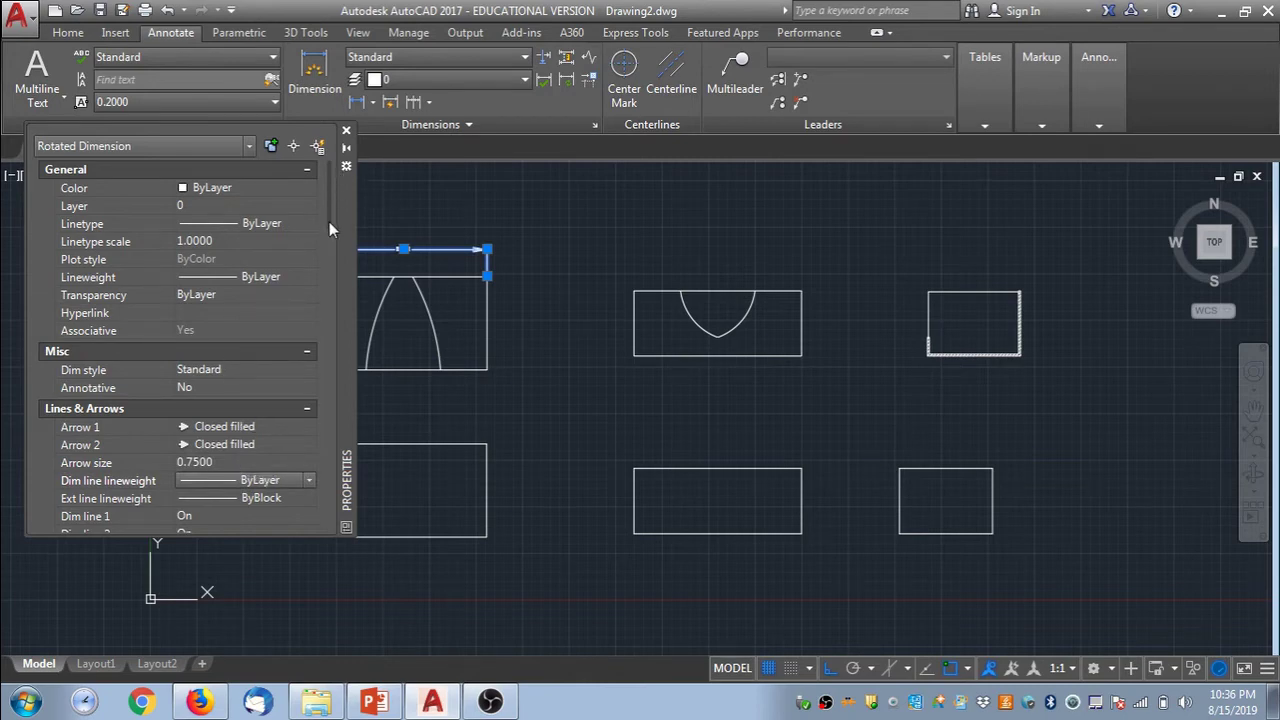
Step: Set the text height of the top view's width dimension to 0.75
left_click_drag(329, 221, 316, 290)
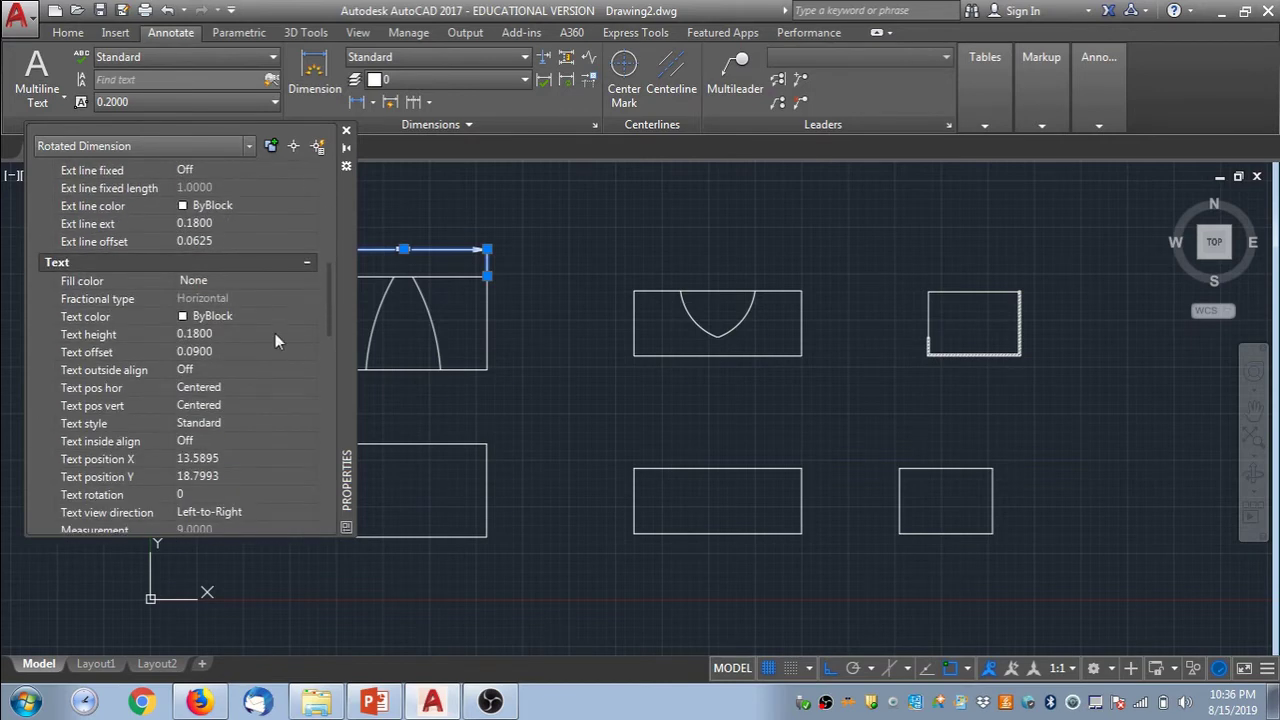
left_click(247, 335)
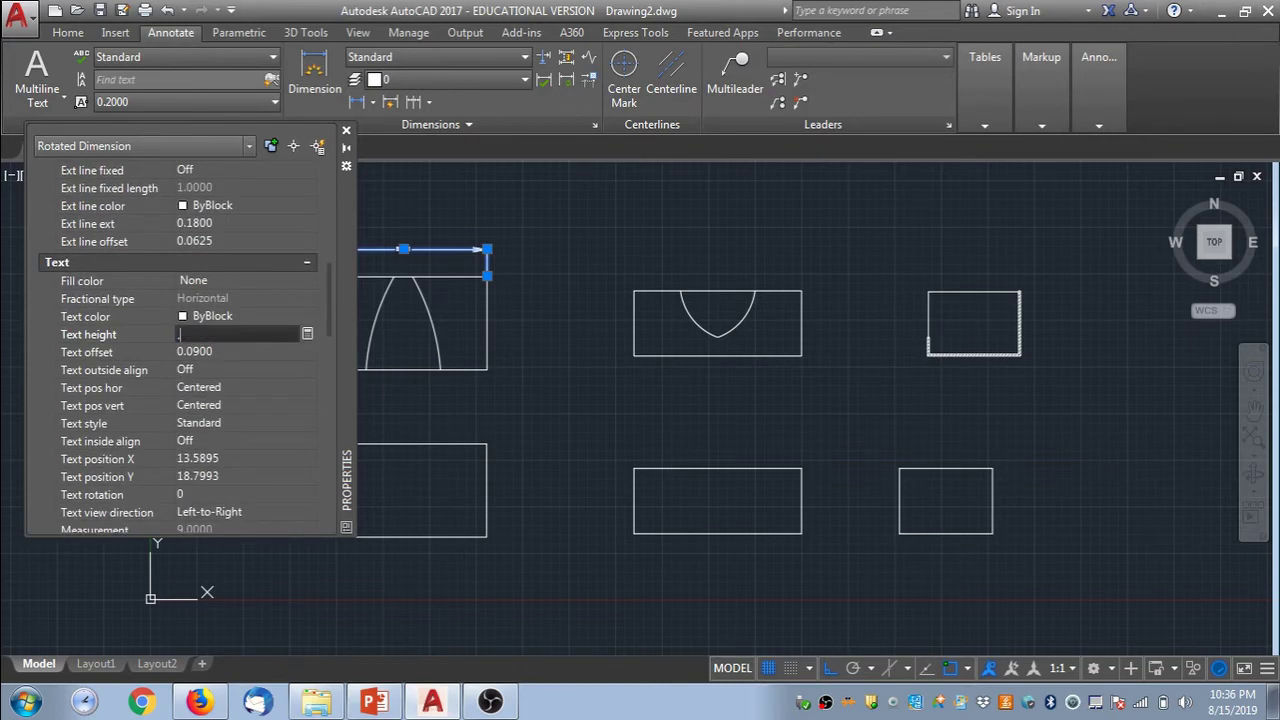
left_click(249, 345)
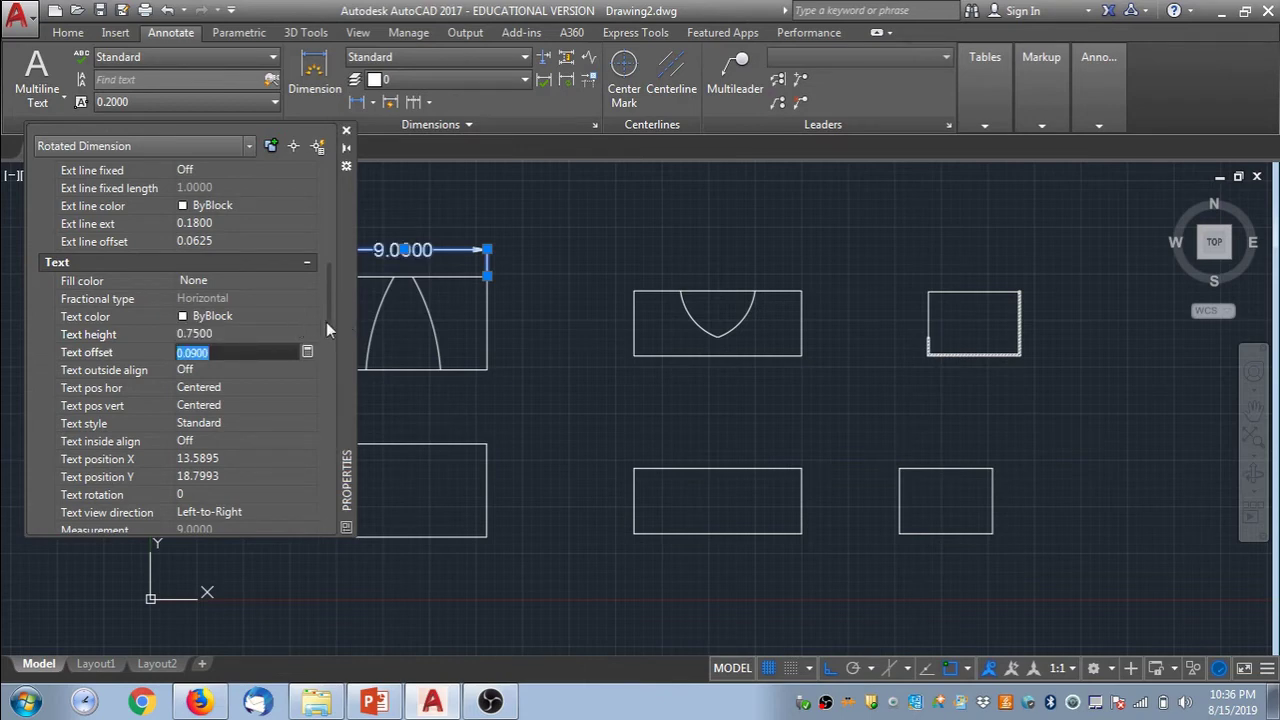
Step: Open the primary units precision choices for the top view's width dimension
left_click_drag(326, 322, 324, 437)
left_click(277, 456)
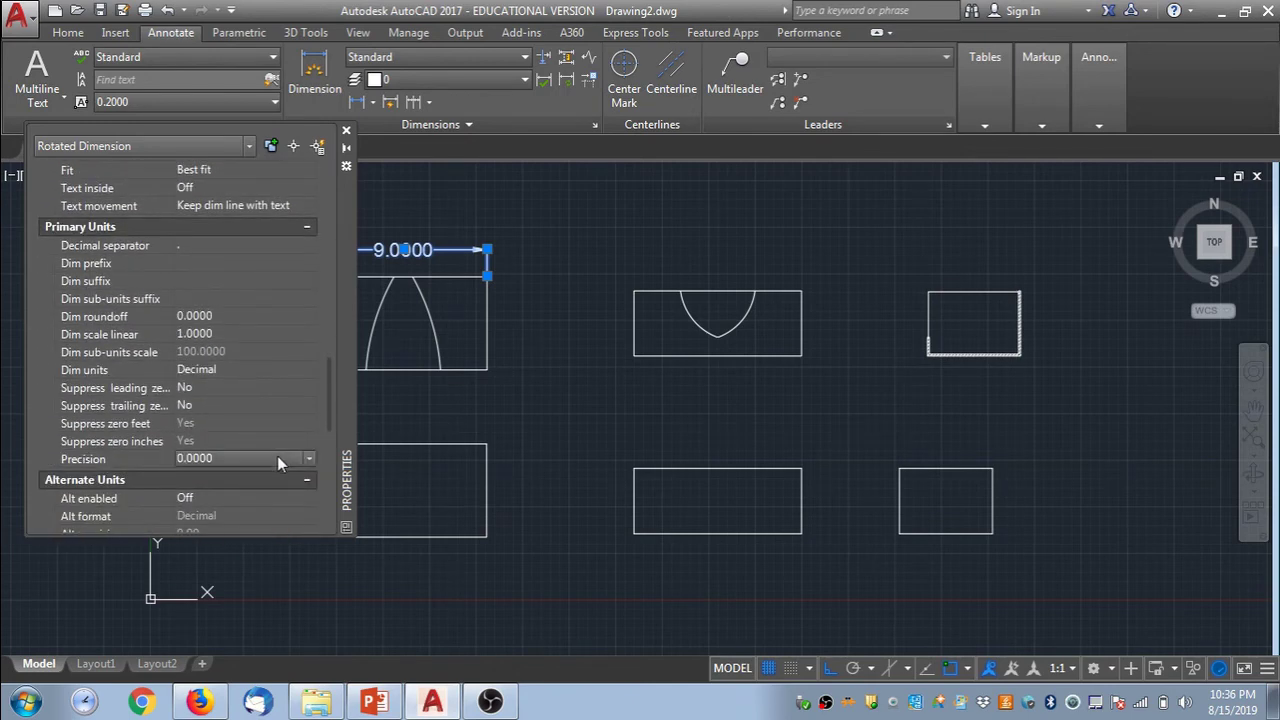
left_click(313, 462)
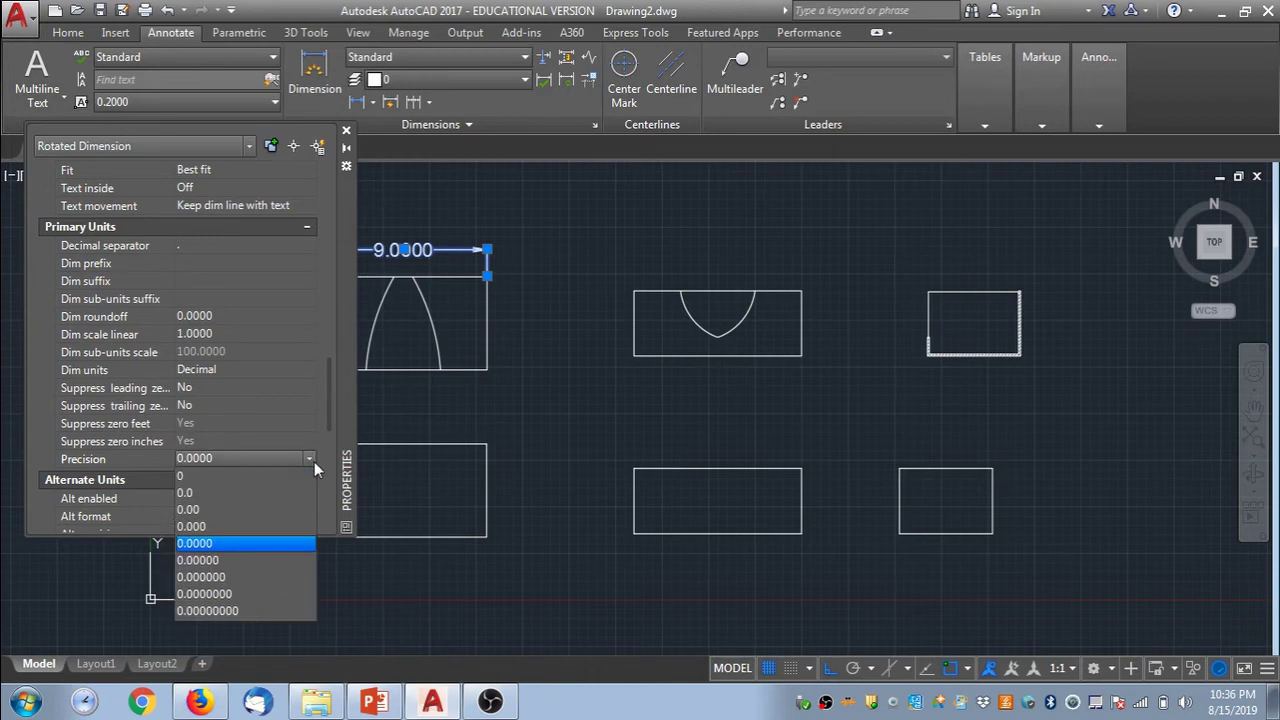
Step: Set the precision to 0.00 and the suffix to "in." for the width dimension above the first upper rectangle
left_click(266, 508)
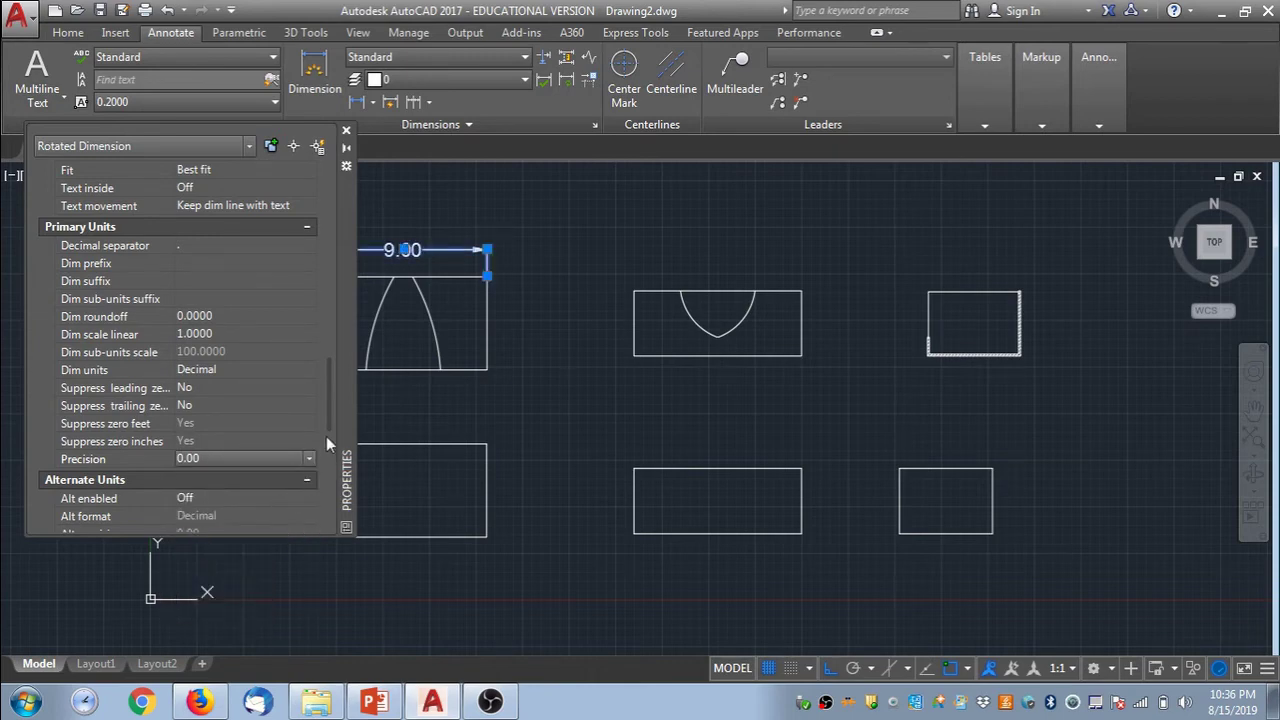
left_click_drag(328, 427, 332, 408)
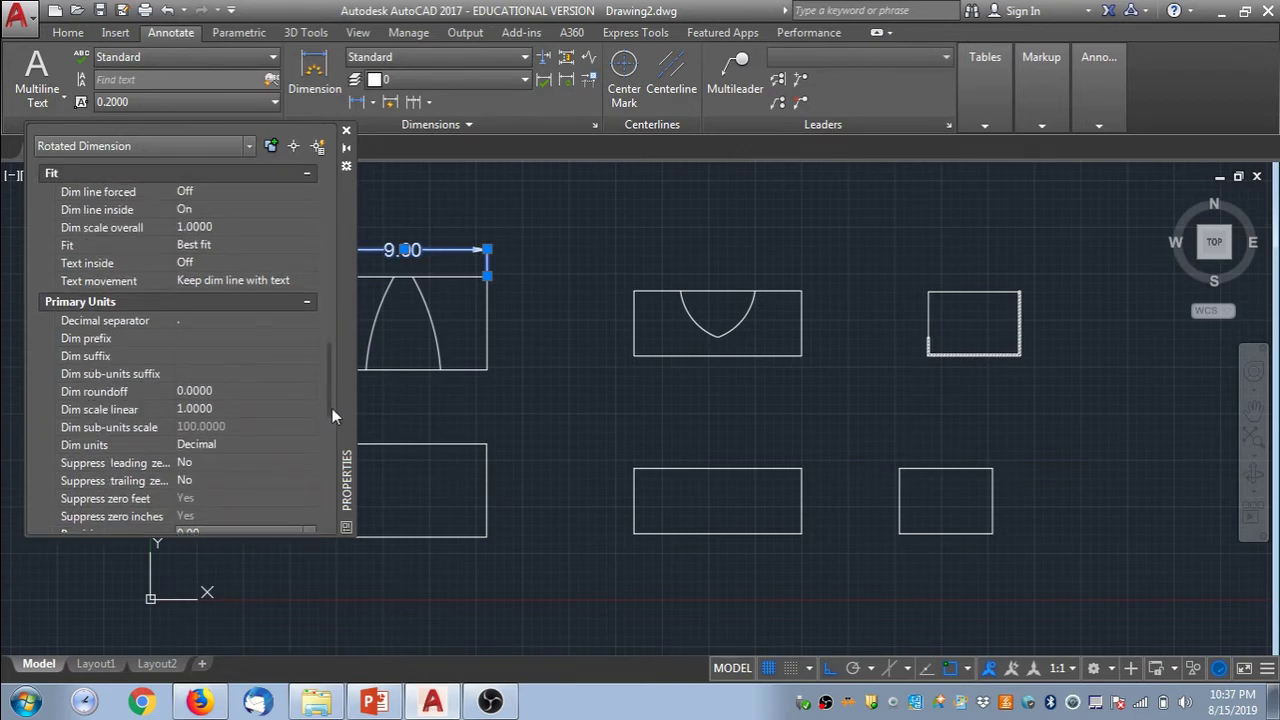
left_click(206, 355)
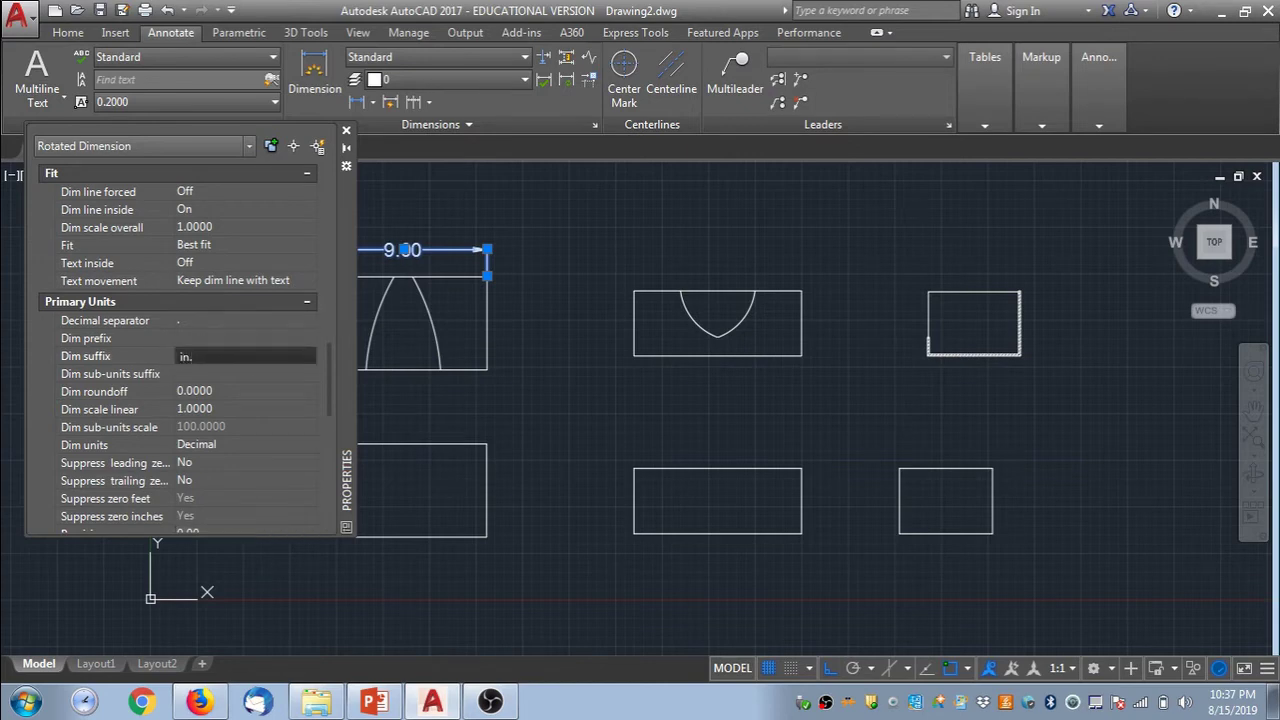
key("Return")
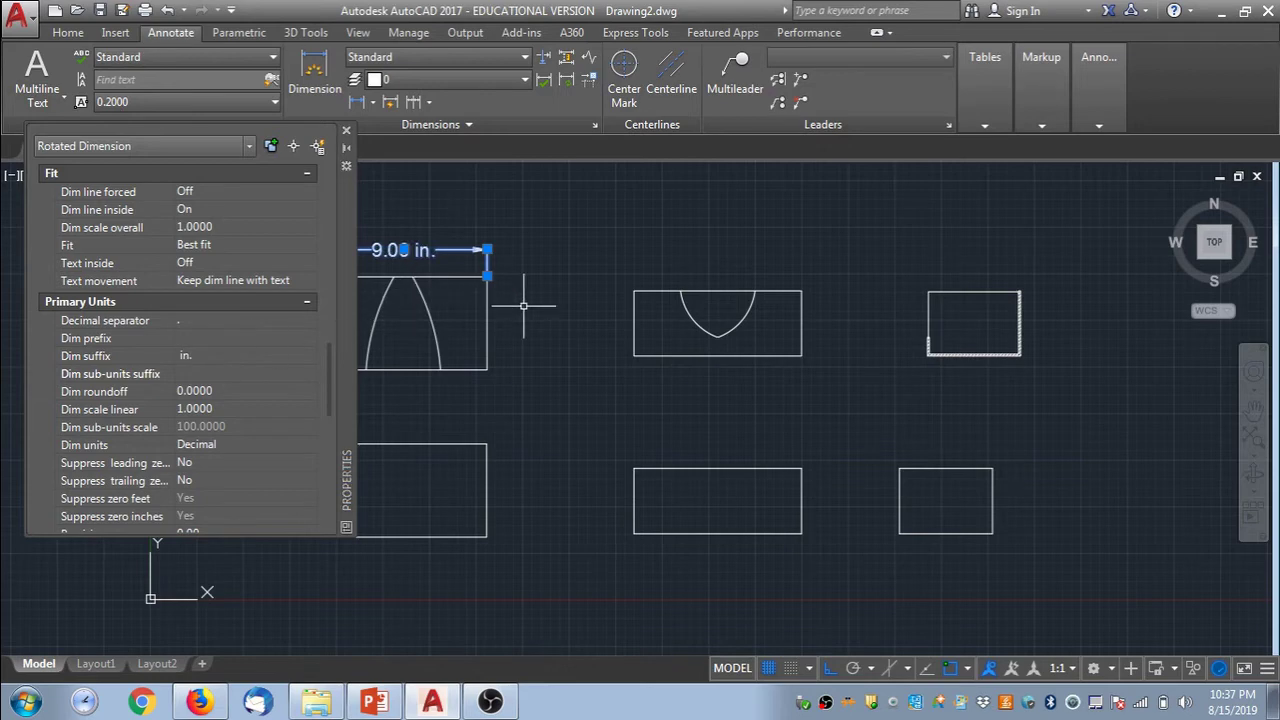
key("Escape")
scroll(526, 290, "down", 3)
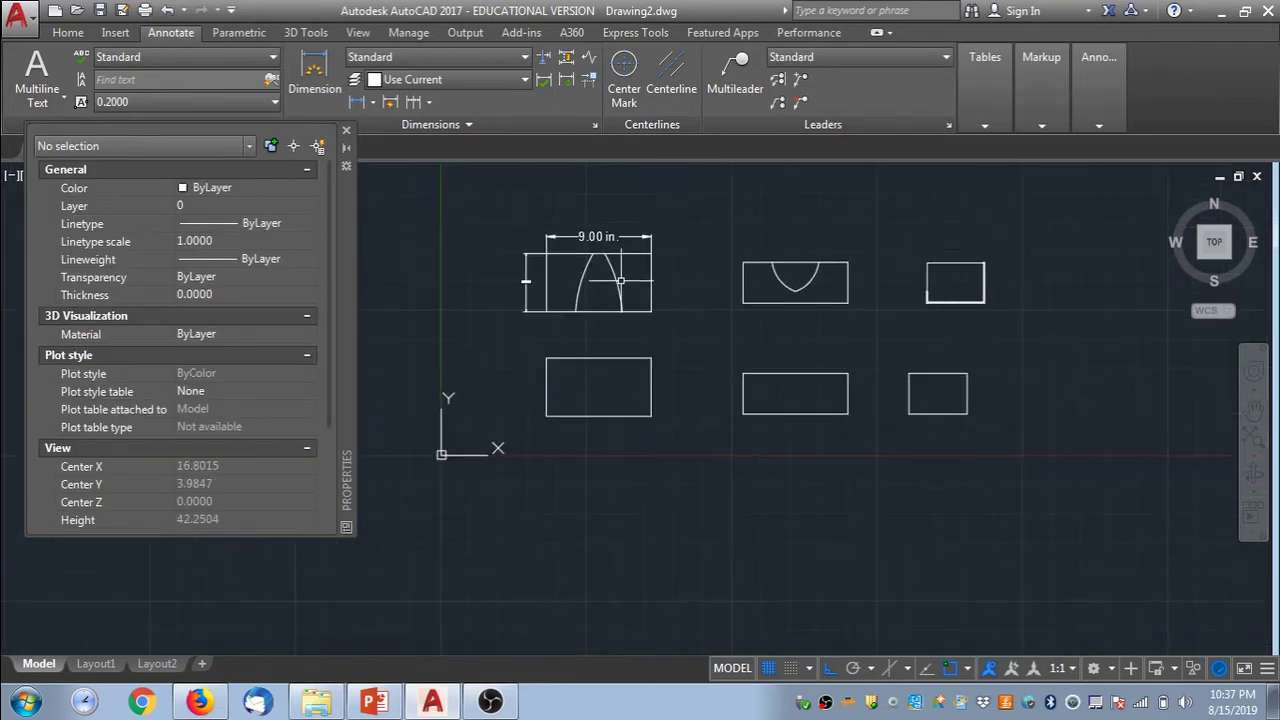
scroll(551, 282, "up", 2)
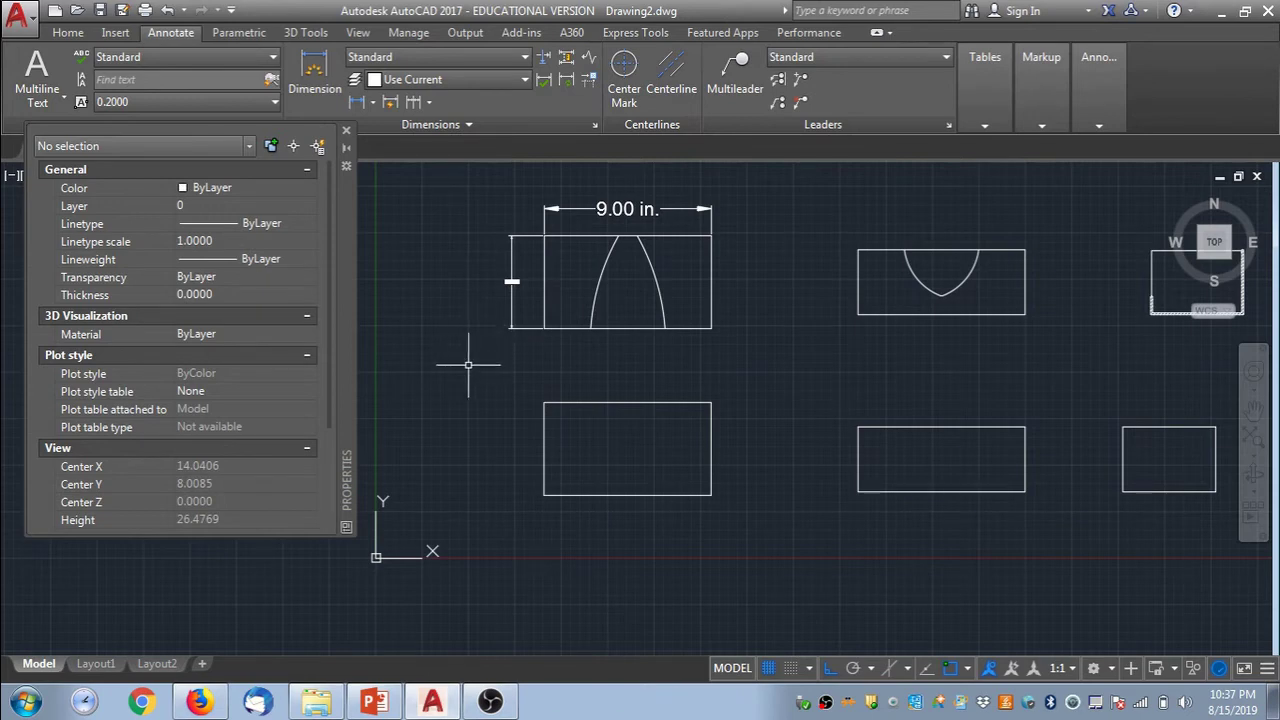
left_click(346, 131)
Step: Match the properties of the first upper rectangle's width dimension onto its height dimension
left_click(68, 32)
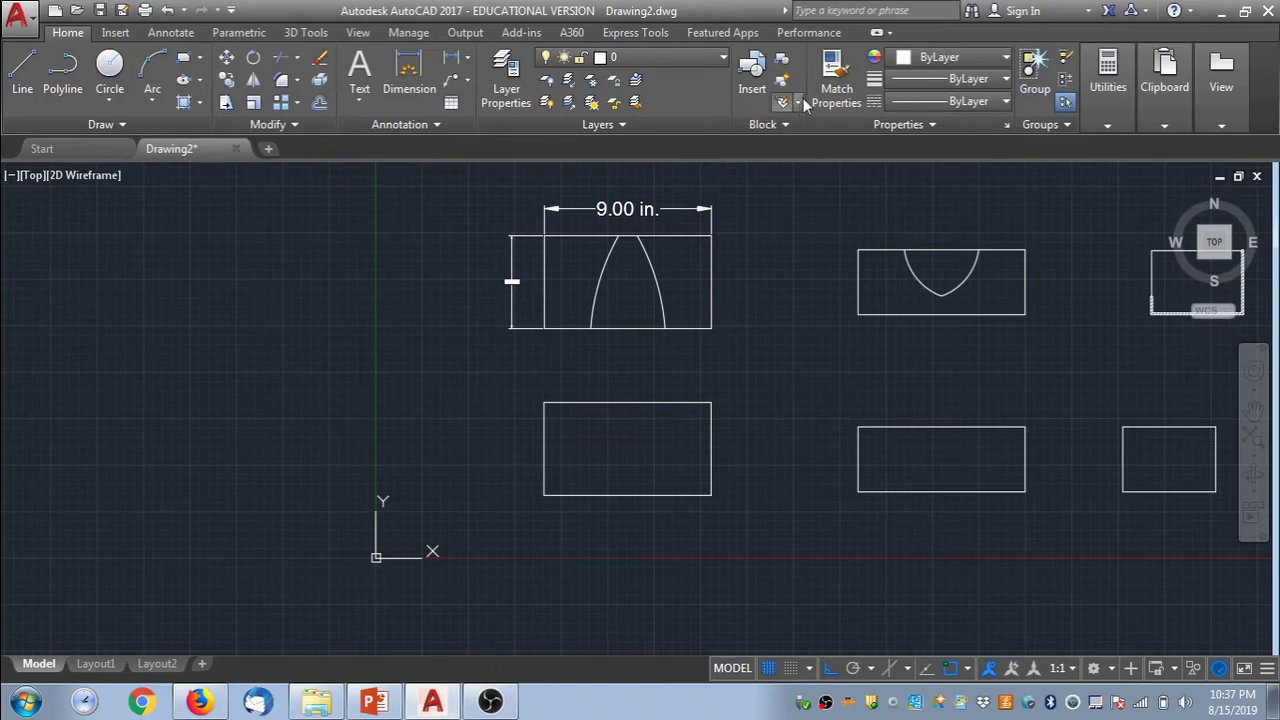
left_click(836, 80)
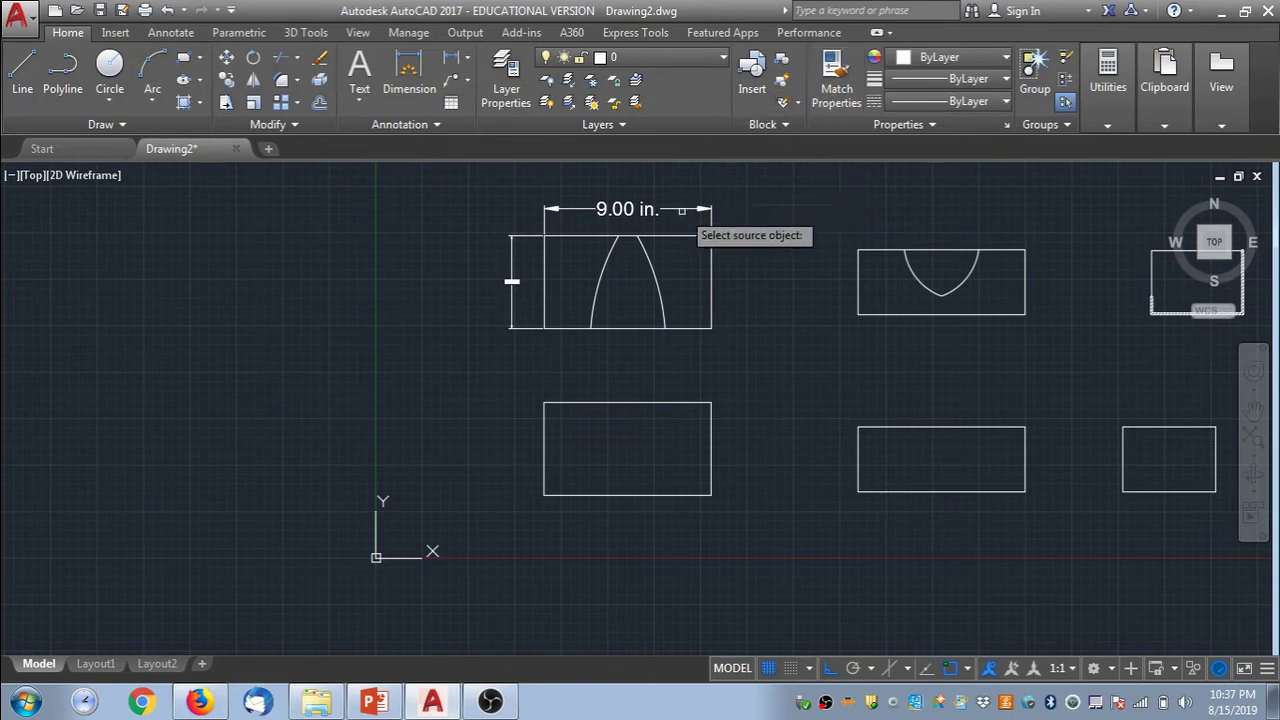
left_click(681, 210)
left_click(521, 277)
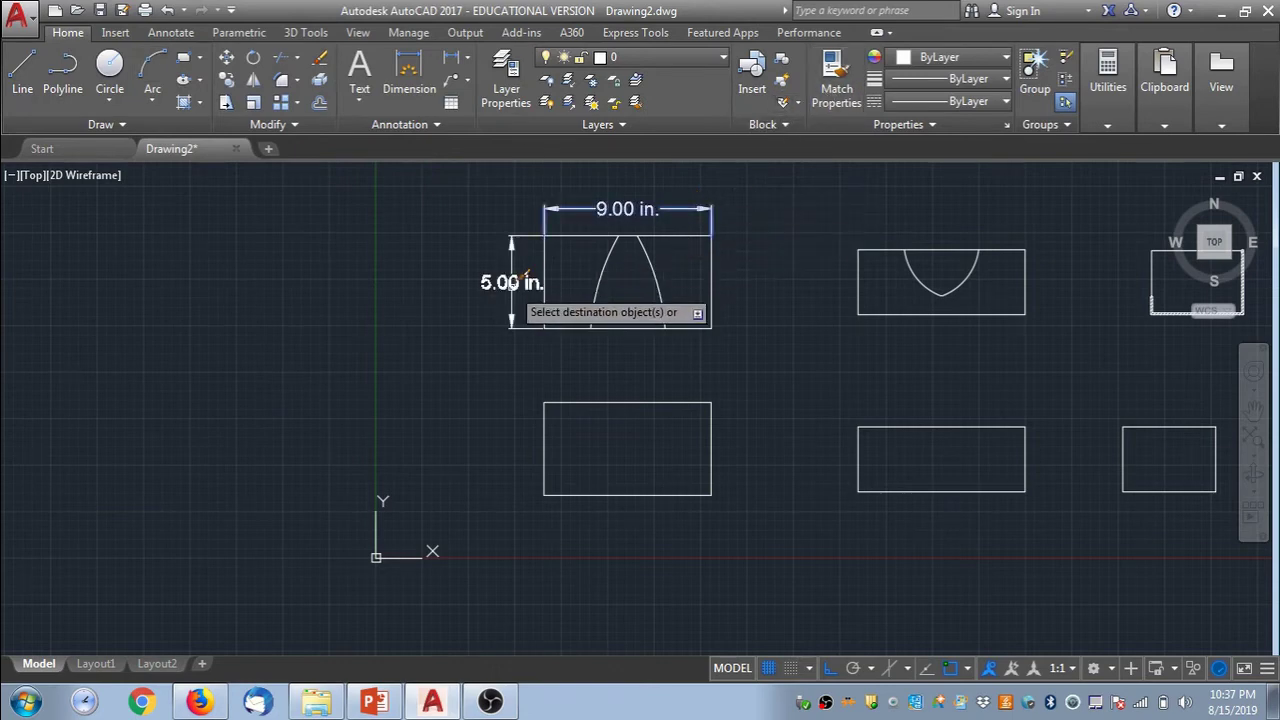
key("Return")
Step: Move the first upper rectangle's height dimension line farther out from its left edge
left_click(512, 282)
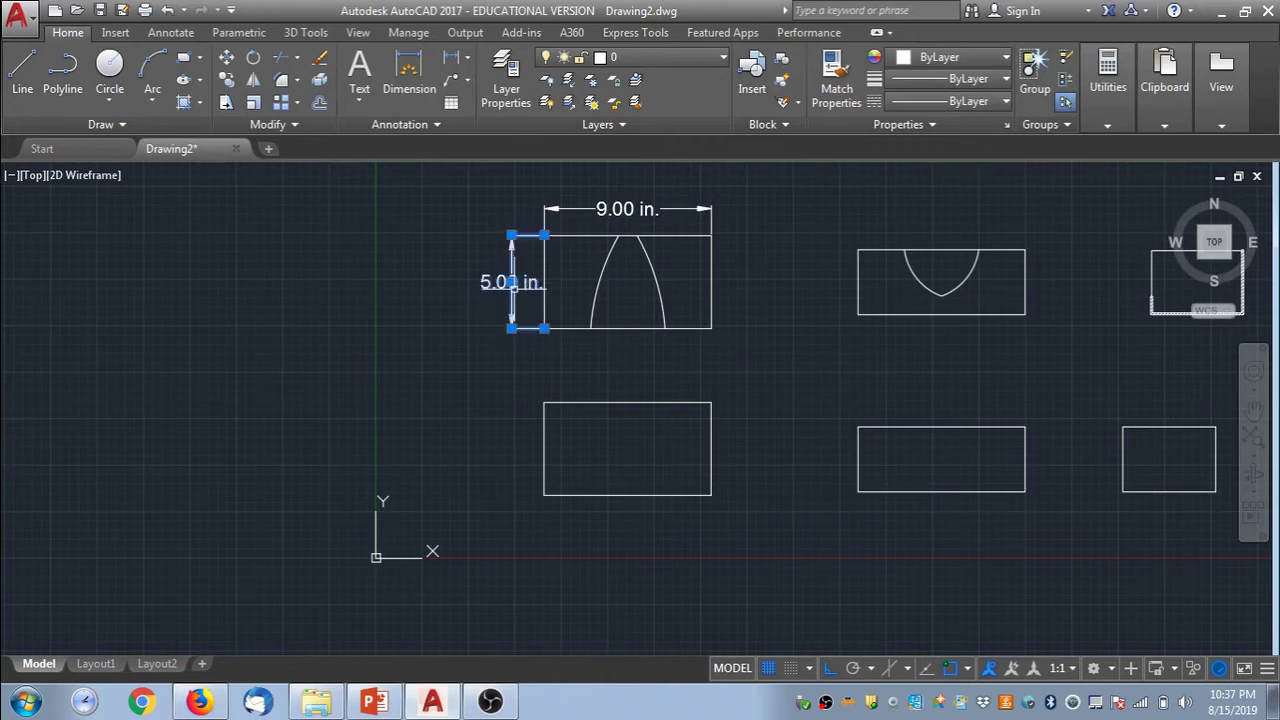
left_click(511, 282)
left_click(483, 282)
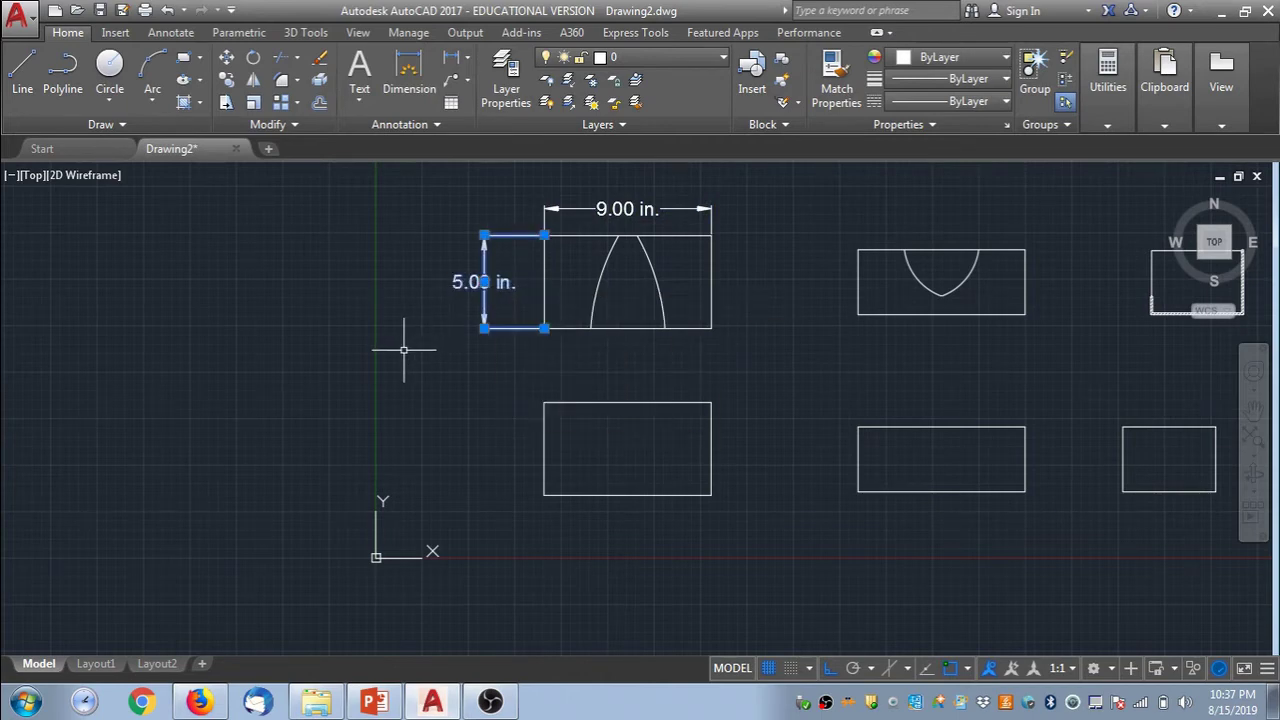
key("Escape")
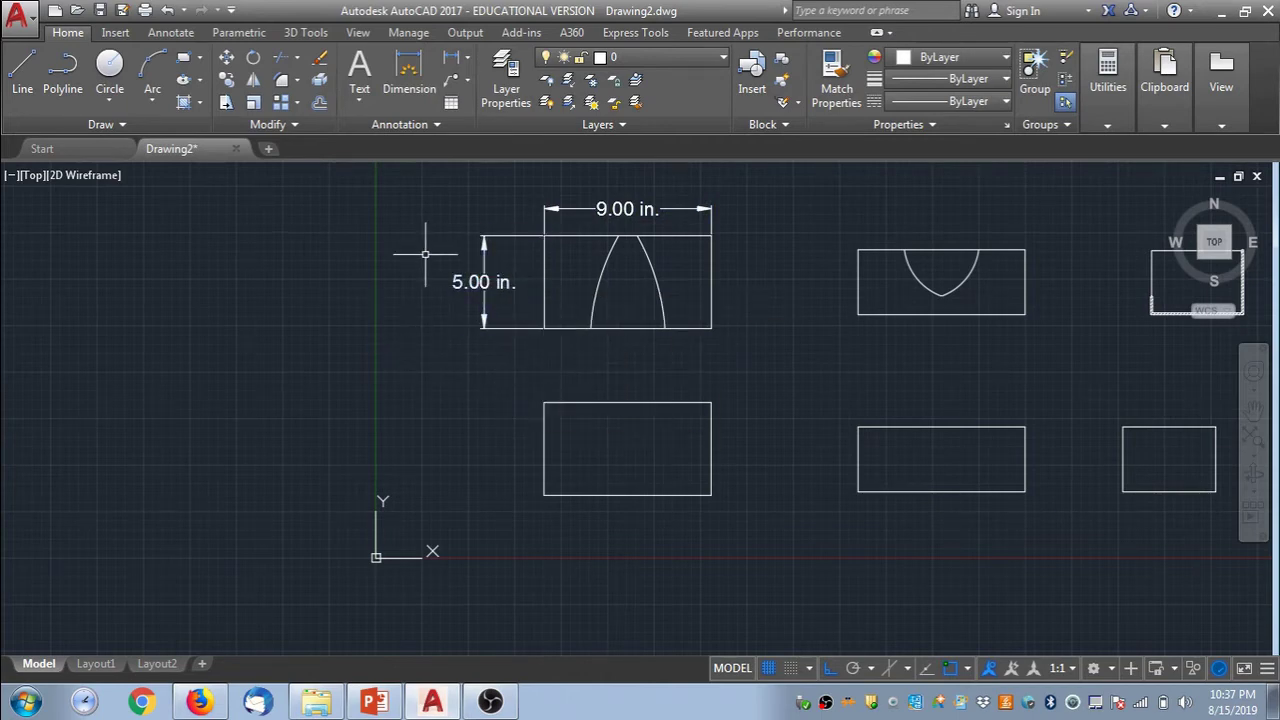
Step: Add a linear dimension below the first upper rectangle from its lower-left corner to the left curve's bottom endpoint
left_click(241, 33)
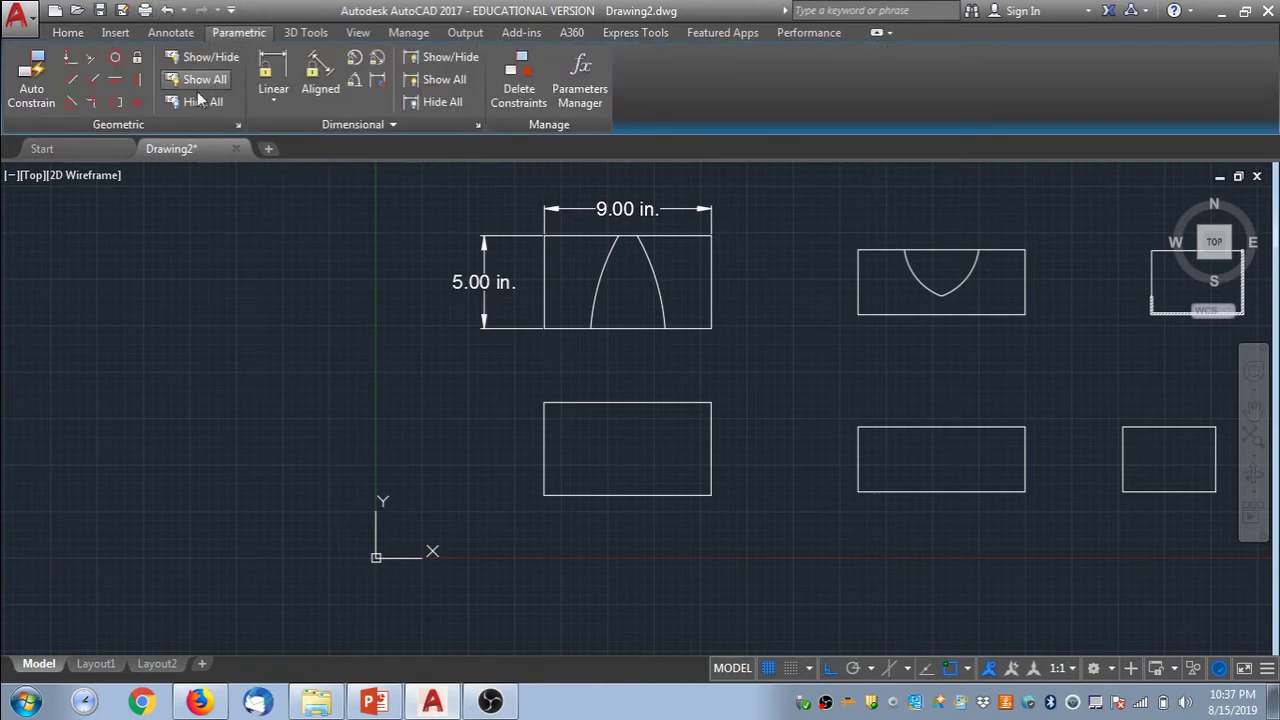
left_click(171, 32)
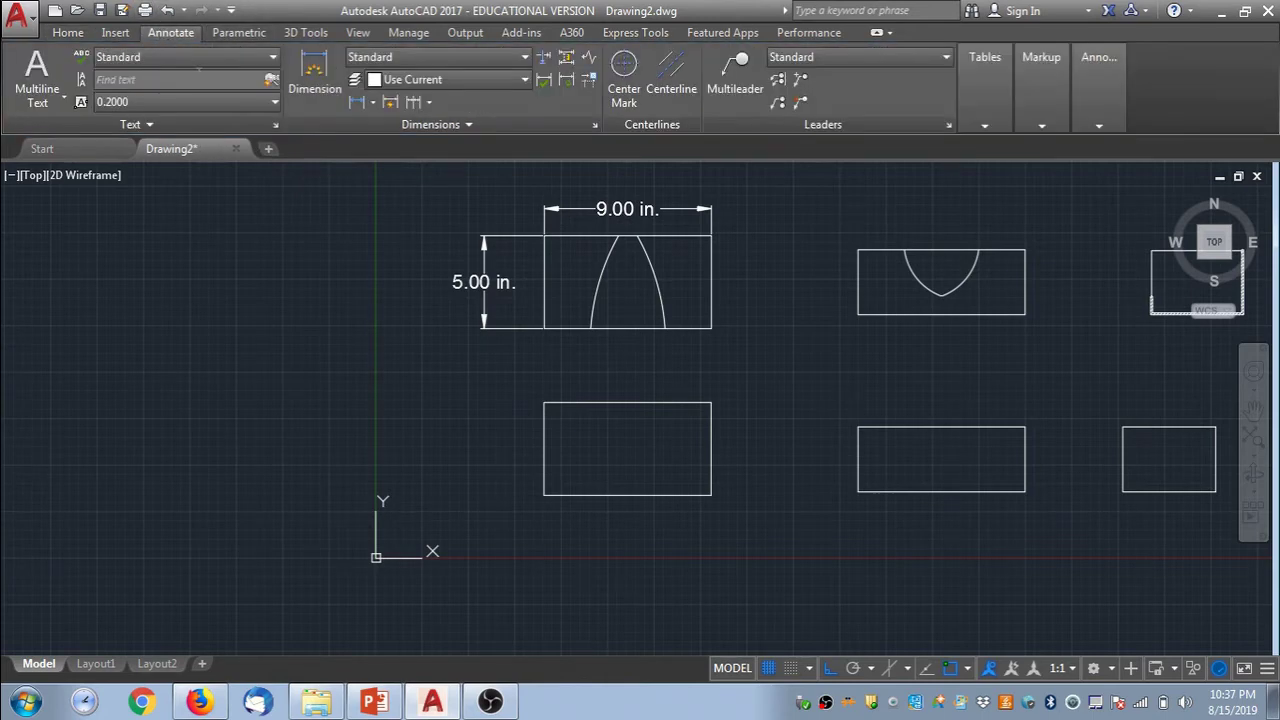
left_click(352, 102)
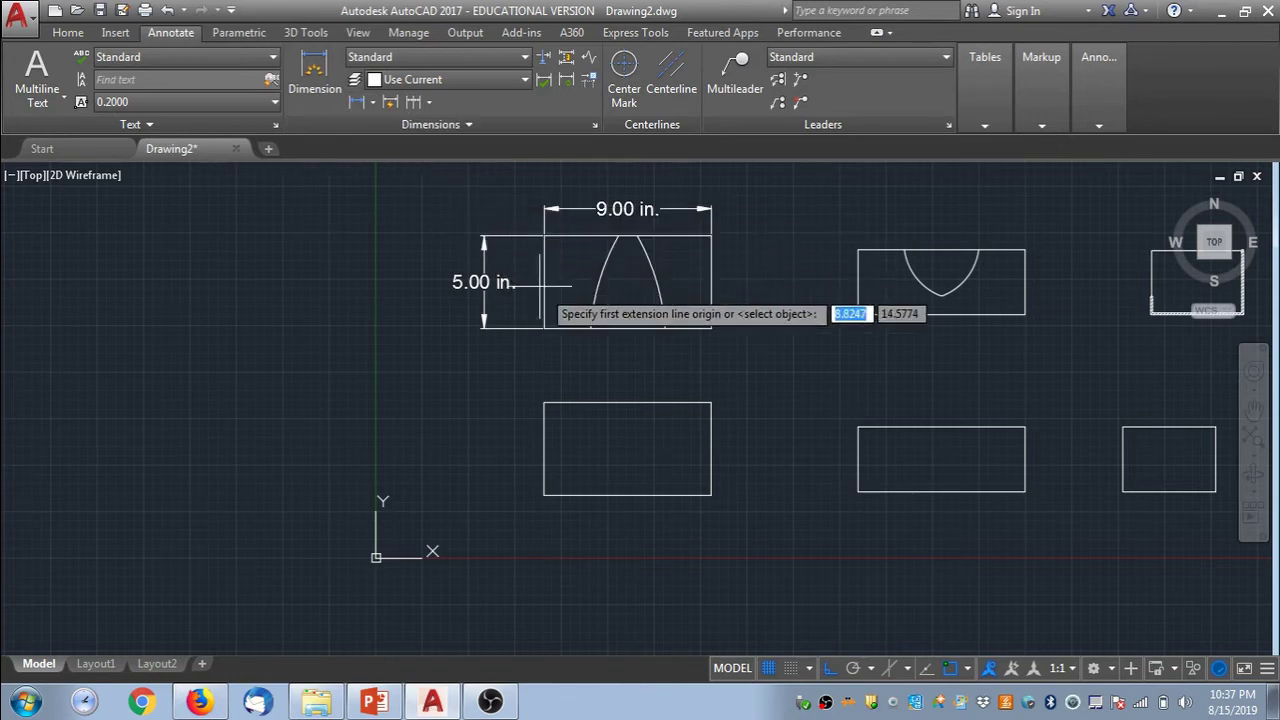
left_click(544, 328)
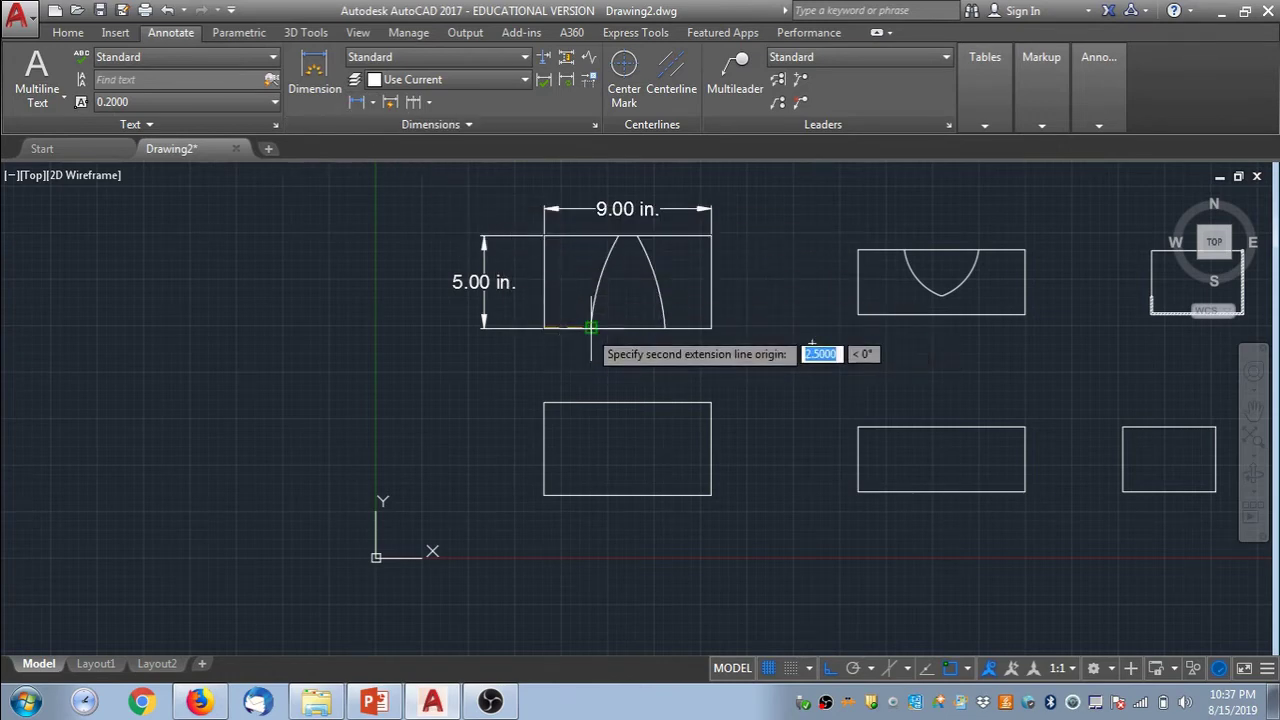
left_click(589, 329)
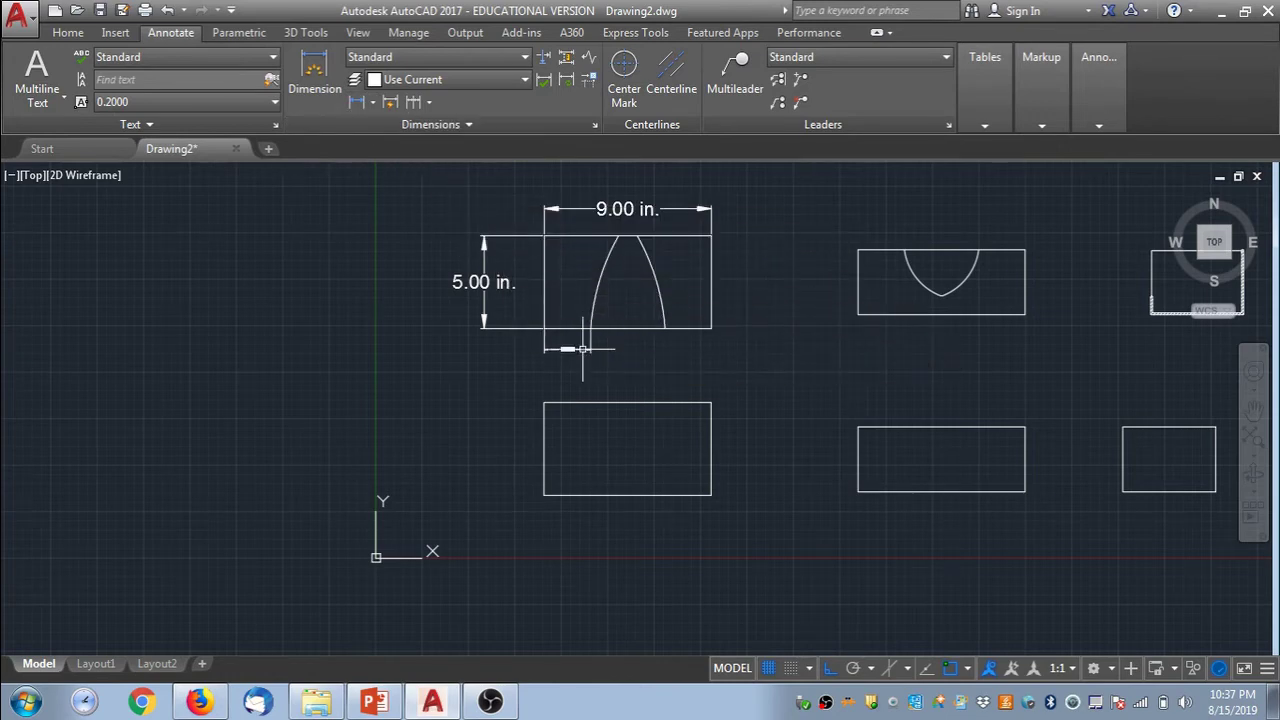
left_click(583, 349)
Step: Add a linear dimension below the first upper rectangle from the right curve's bottom endpoint to the lower-right corner
key("Return")
key("Return")
left_click(666, 328)
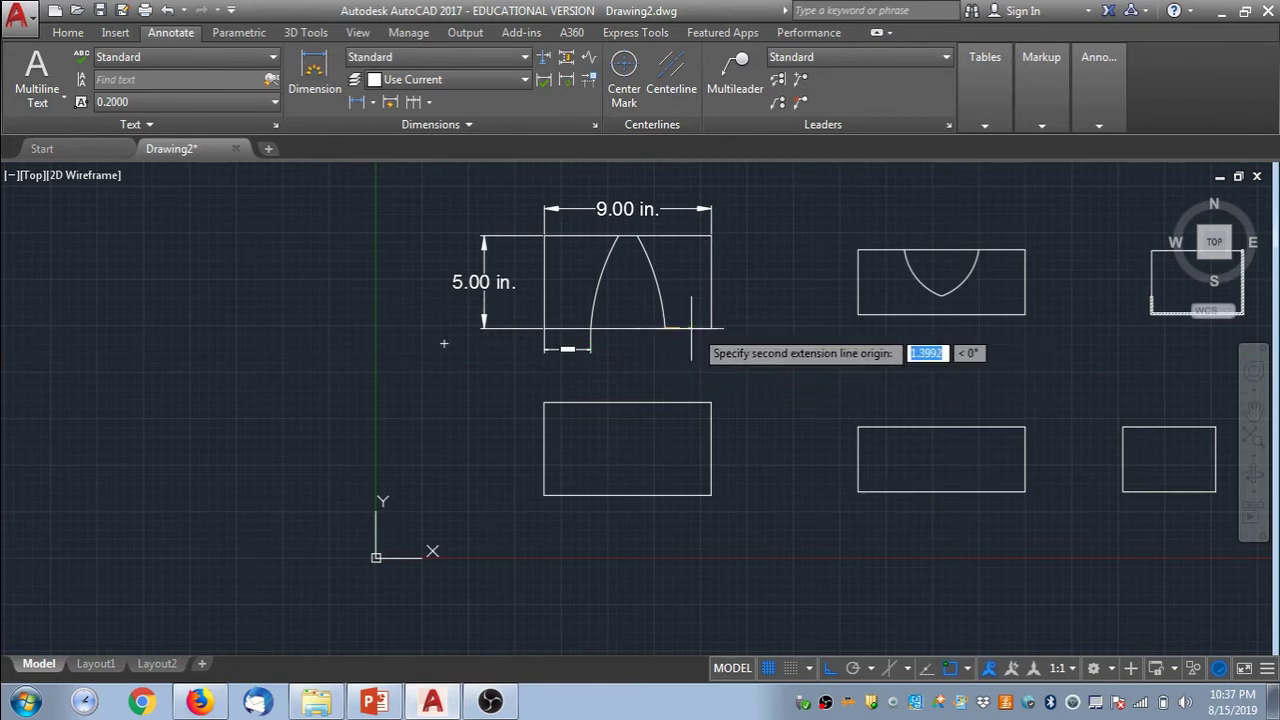
left_click(710, 328)
left_click(710, 348)
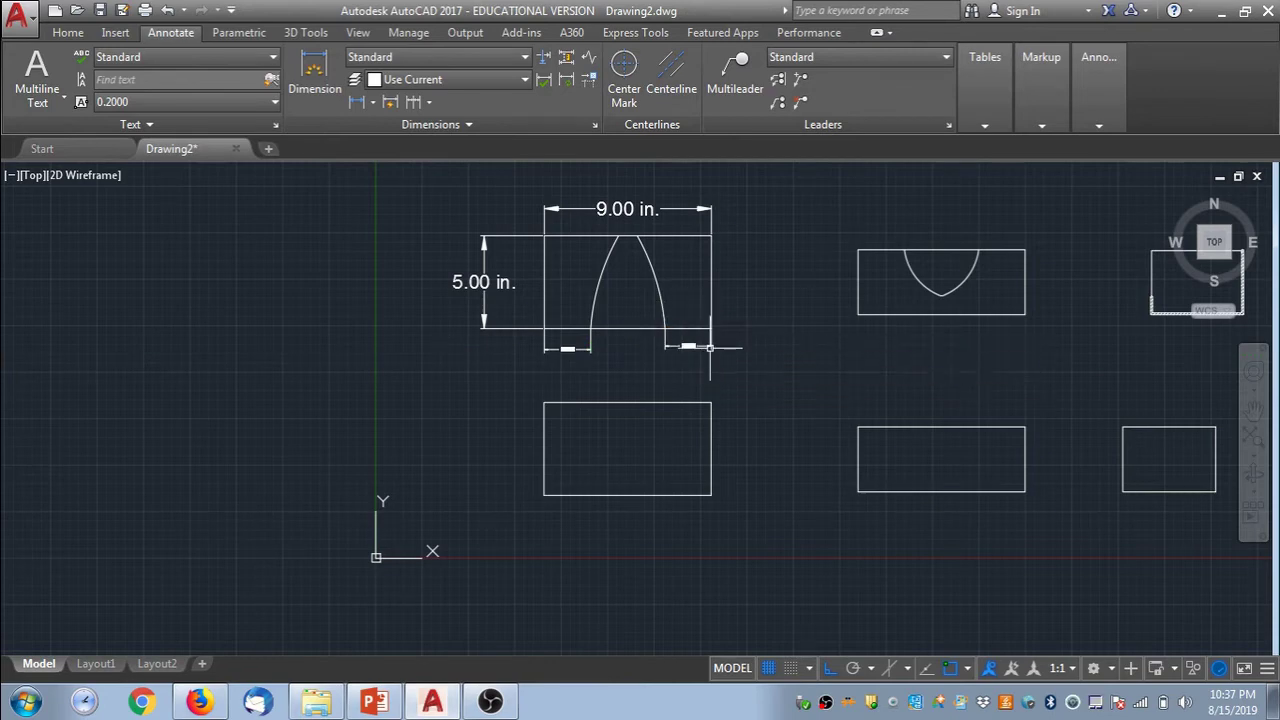
Step: Dimension the height of the middle upper rectangle, placing the linear dimension beside its left edge
key("Return")
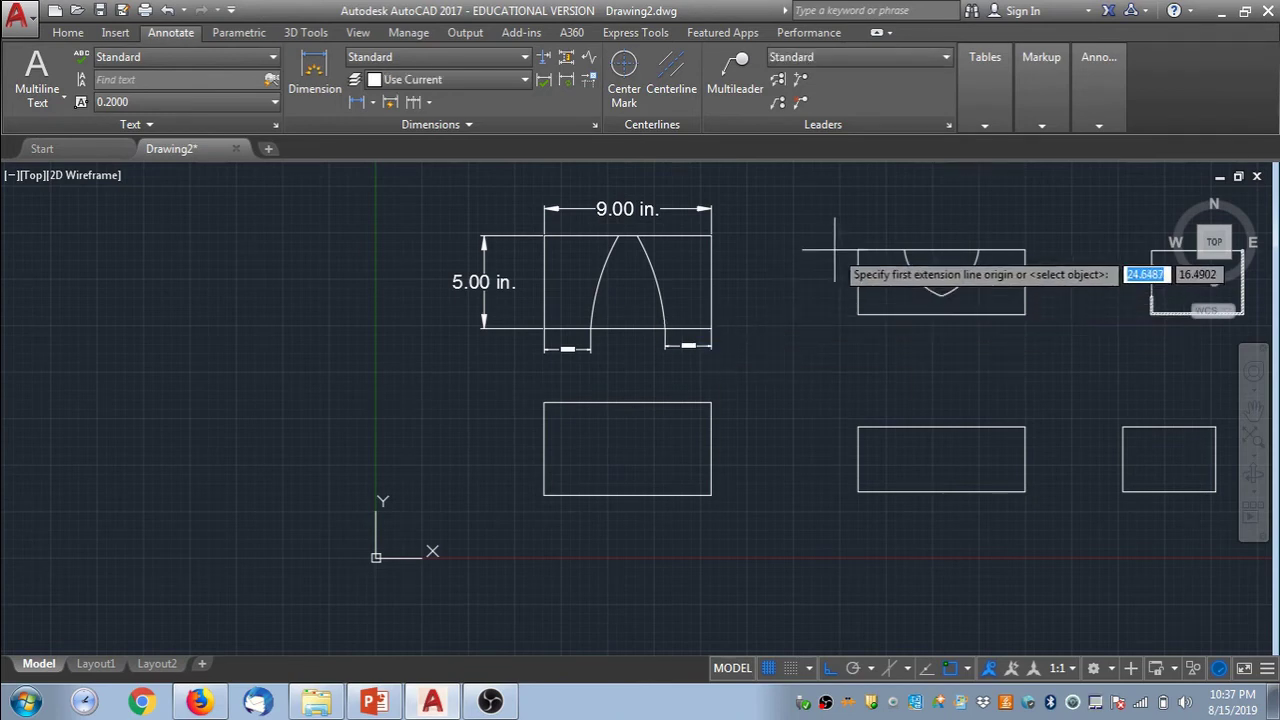
left_click(857, 249)
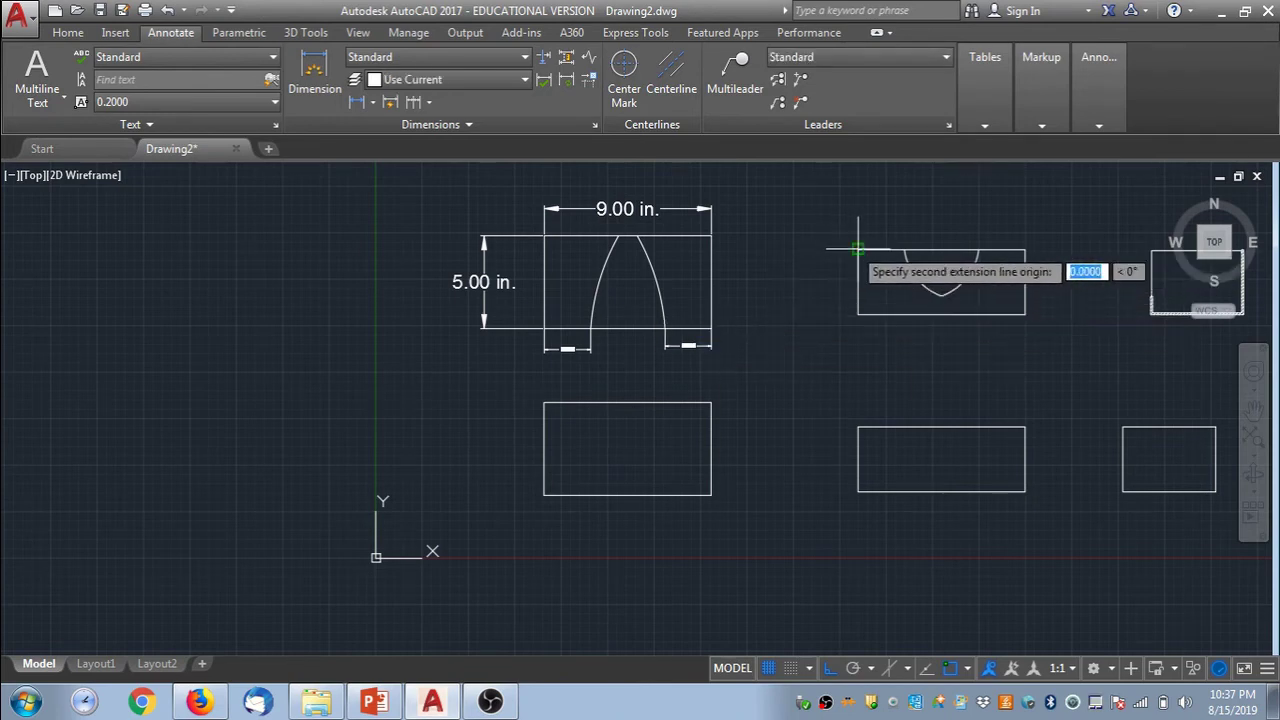
left_click(857, 314)
left_click(816, 314)
key("Return")
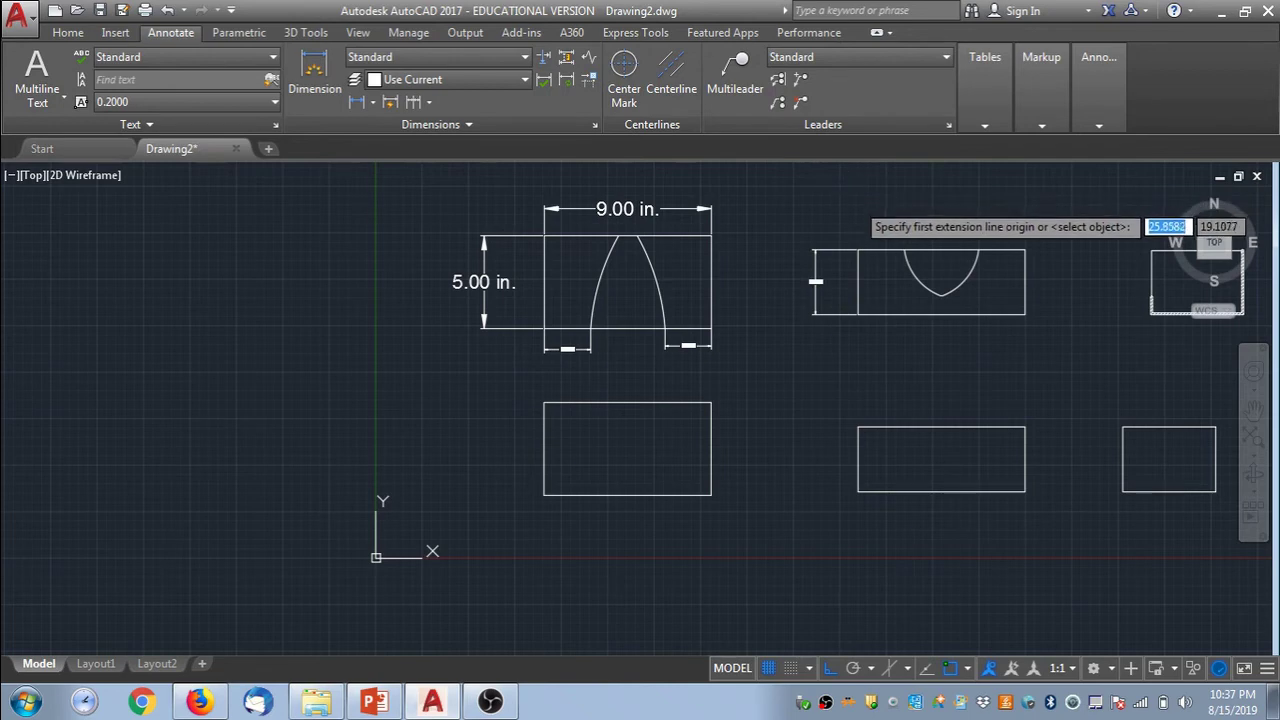
key("Return")
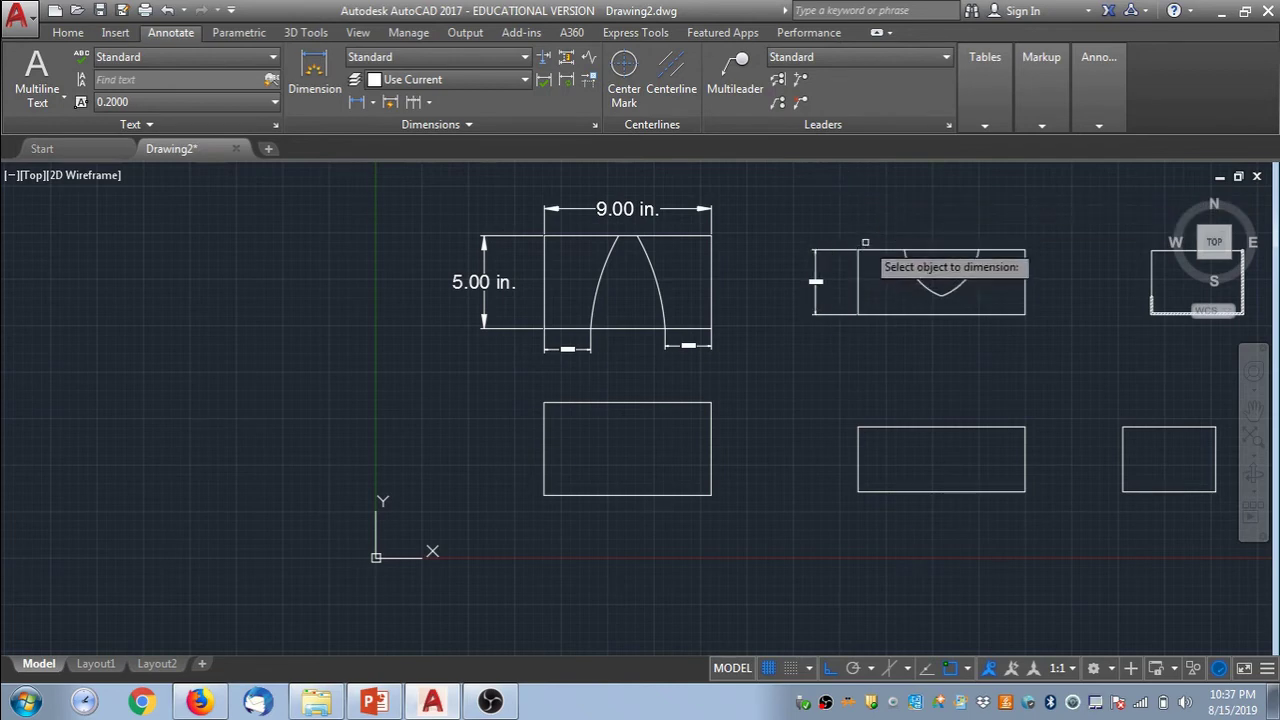
key("Escape")
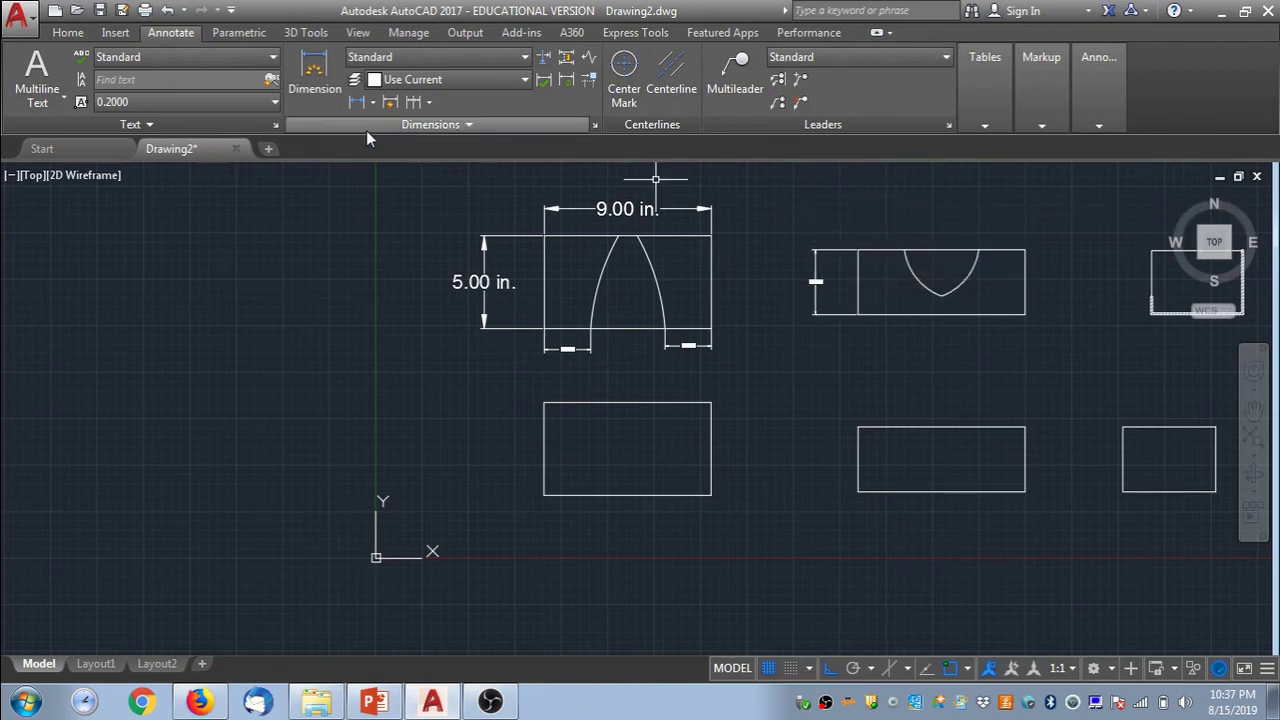
Step: Add a linear dimension above the middle upper rectangle from its upper-left corner to the left end of the curve
left_click(857, 250)
left_click(905, 248)
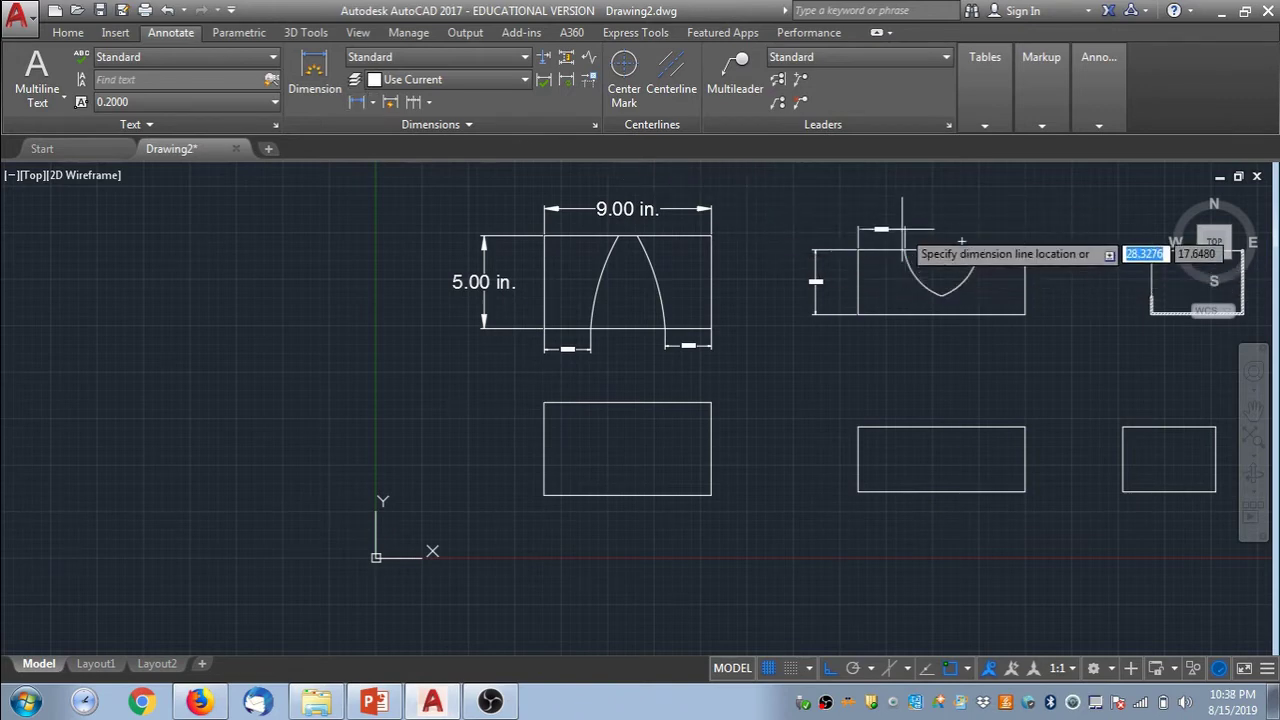
left_click(902, 228)
key("space")
key("Return")
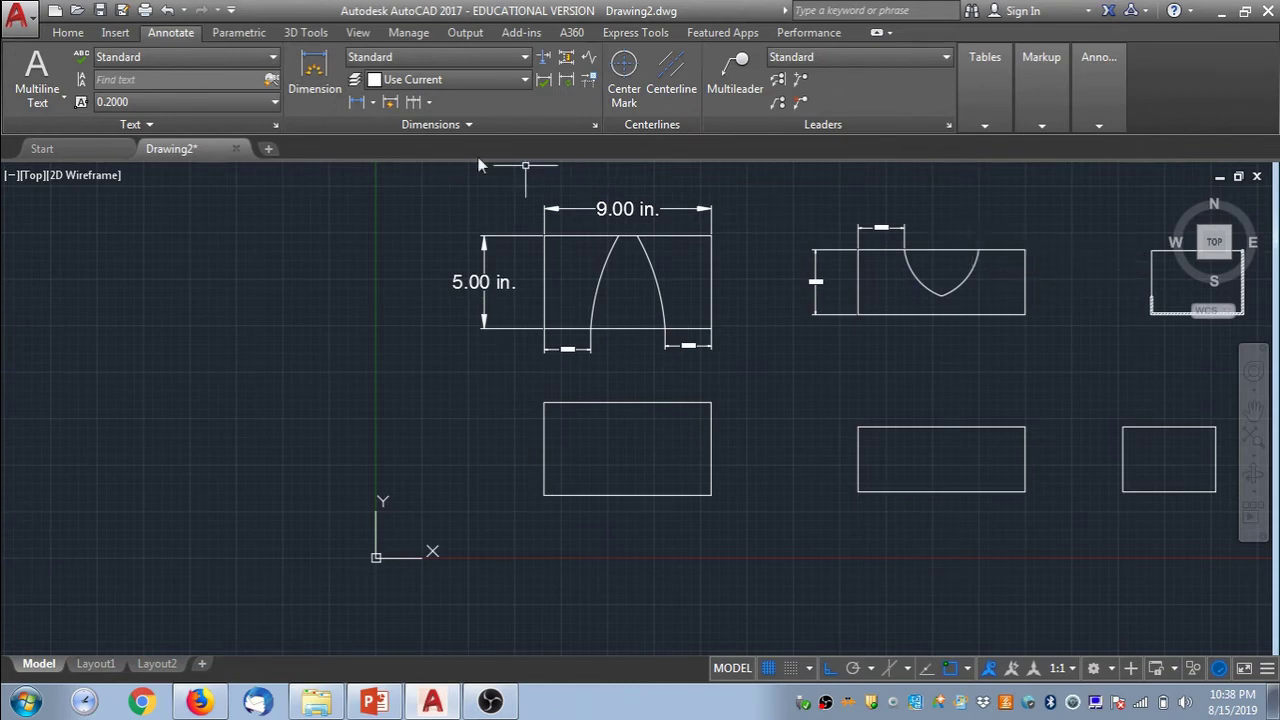
Step: Add a linear dimension above the middle upper rectangle from the curve's right end to the upper-right corner
left_click(357, 106)
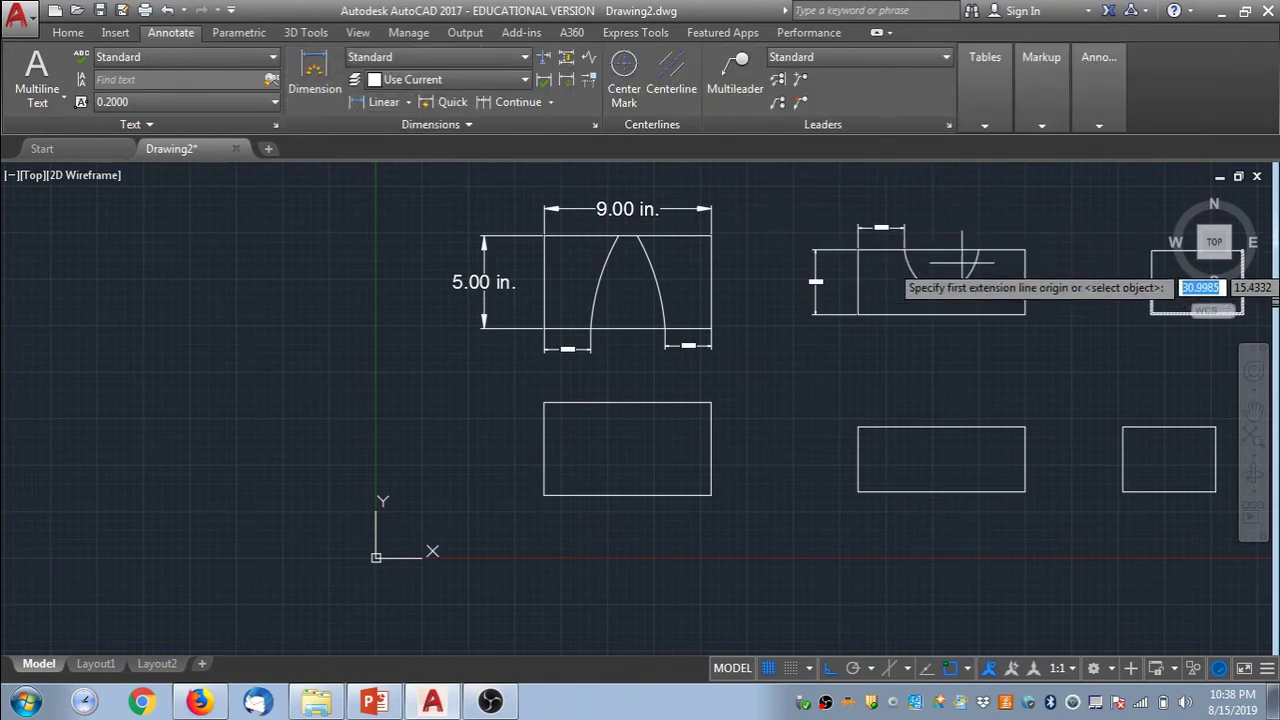
left_click(979, 248)
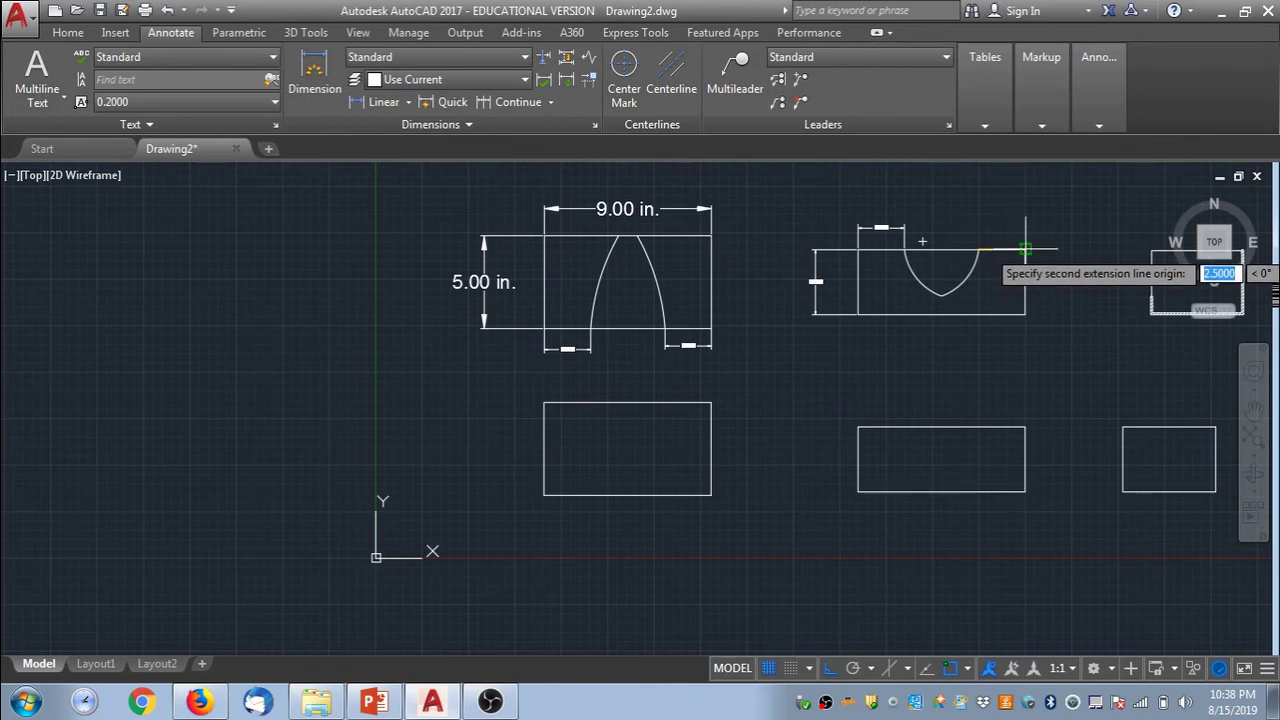
left_click(1025, 249)
left_click(1026, 230)
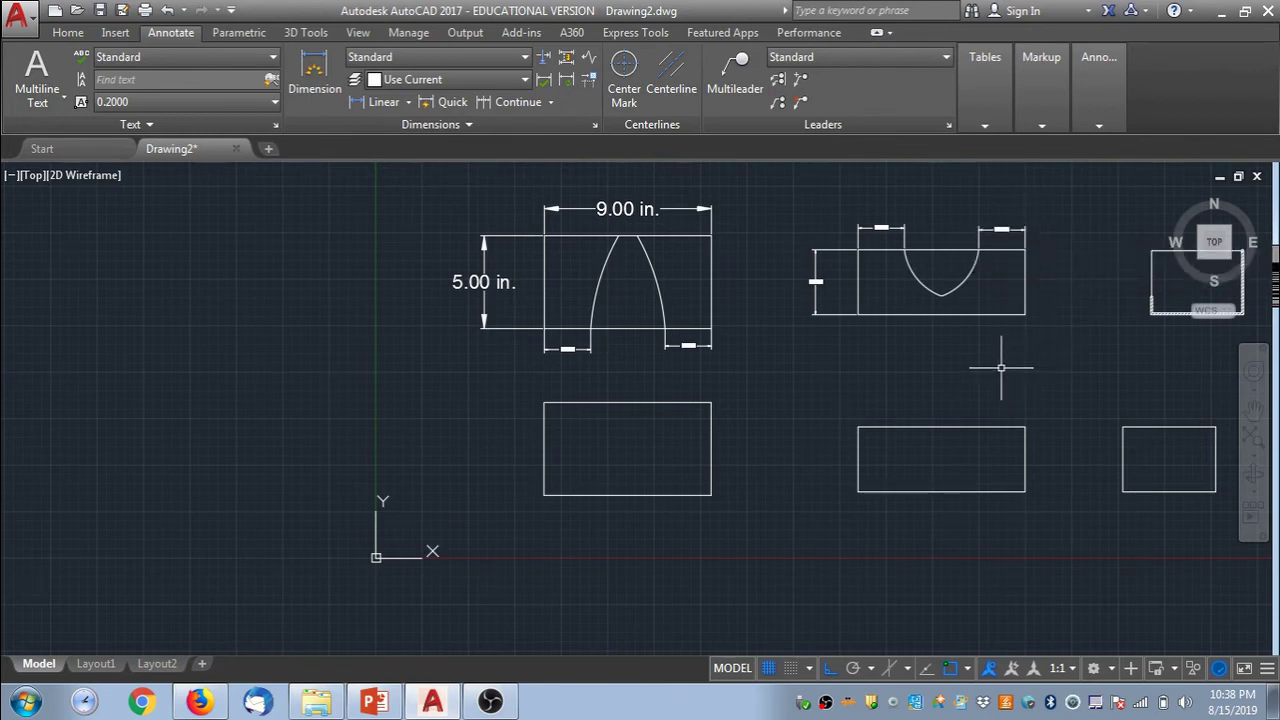
Step: Add a horizontal linear dimension below the middle upper rectangle from its lower-left corner to the lowest point of the curve
key("Return")
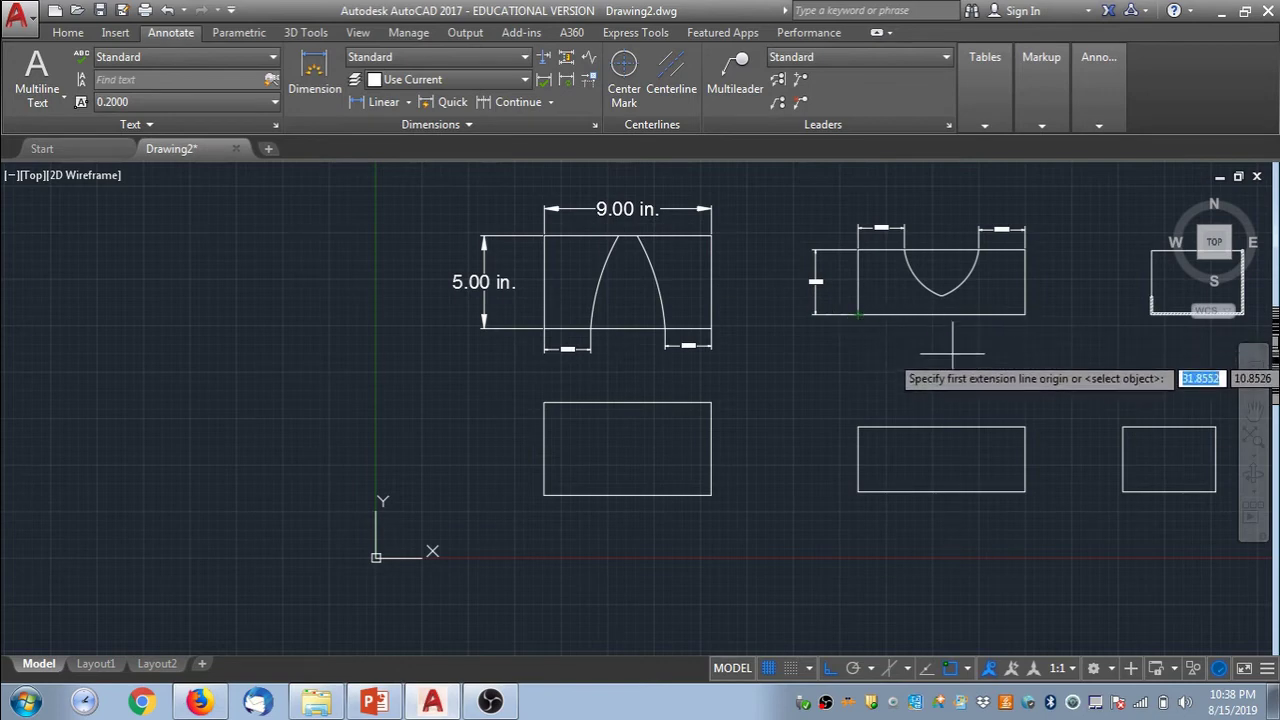
left_click(857, 315)
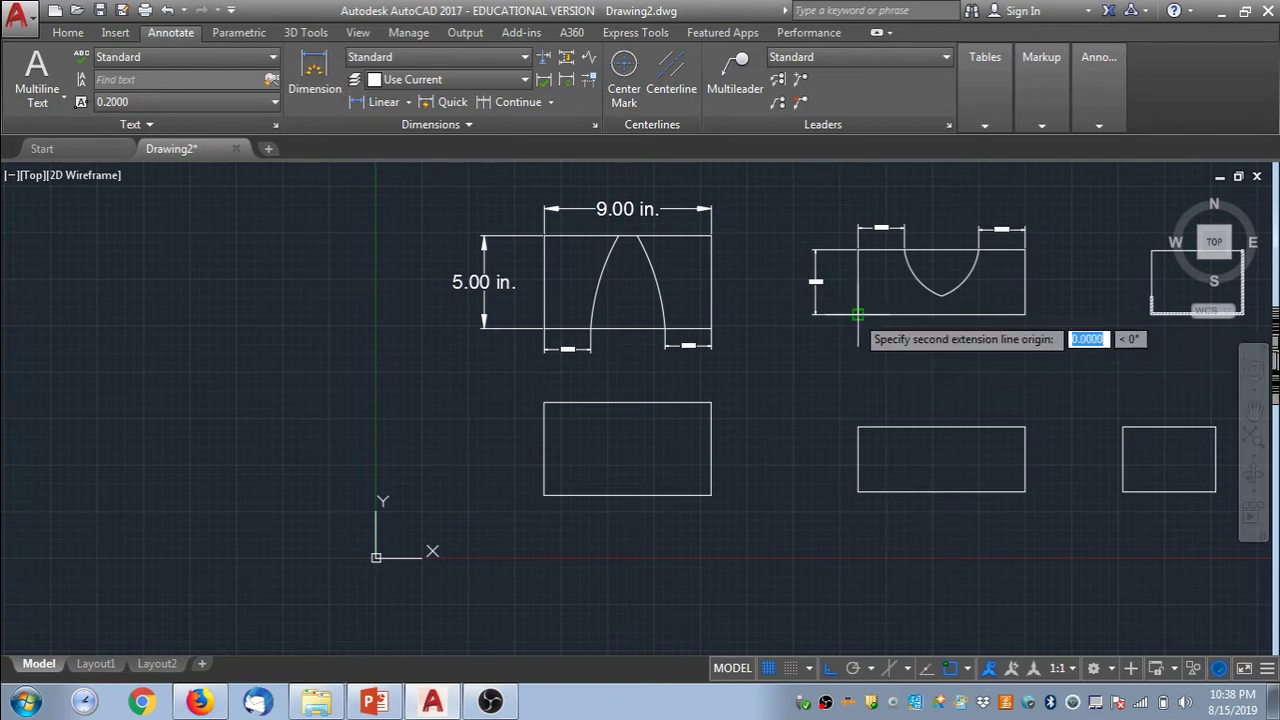
scroll(942, 296, "up", 6)
left_click(942, 296)
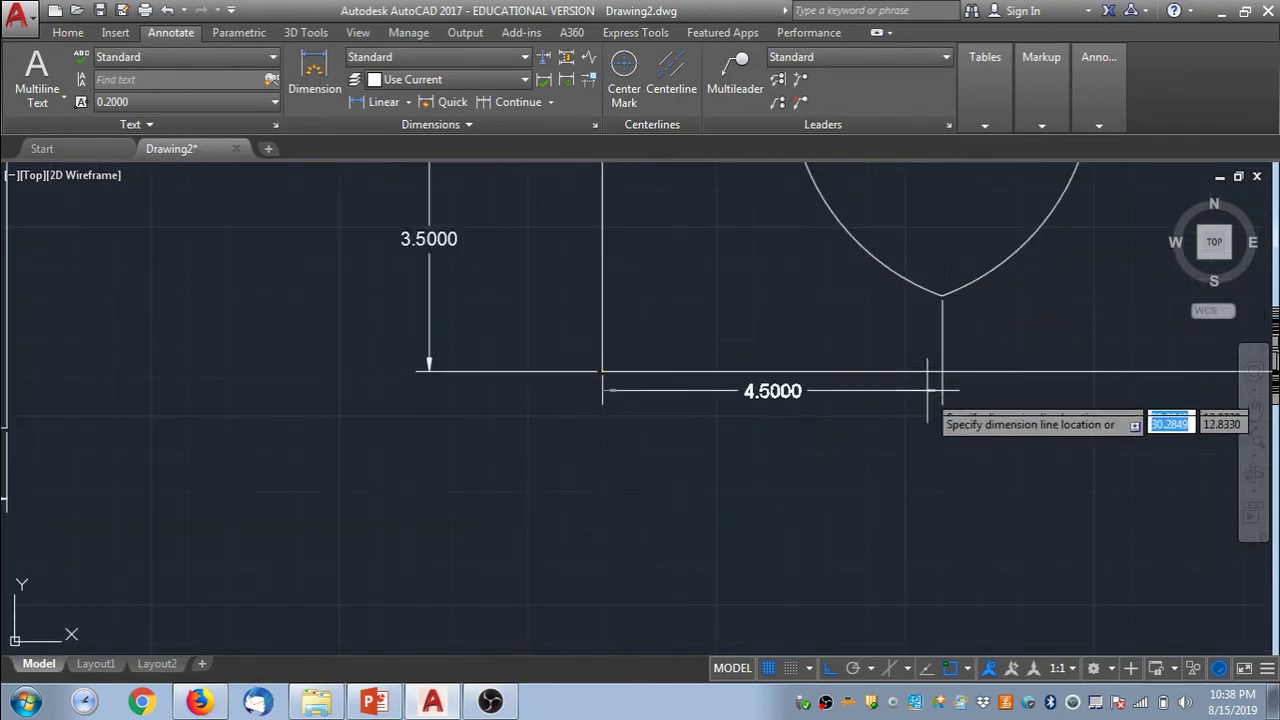
scroll(940, 466, "down", 5)
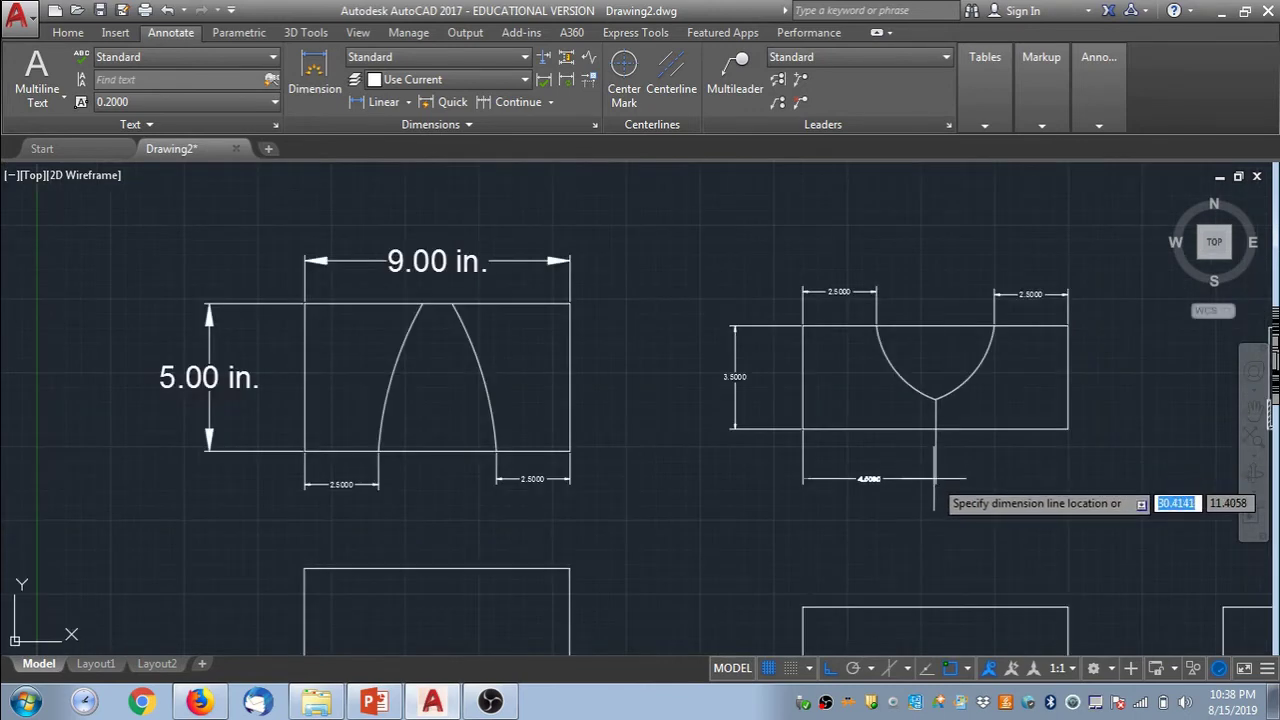
left_click(934, 478)
scroll(934, 478, "down", 2)
middle_click_drag(999, 475, 701, 391)
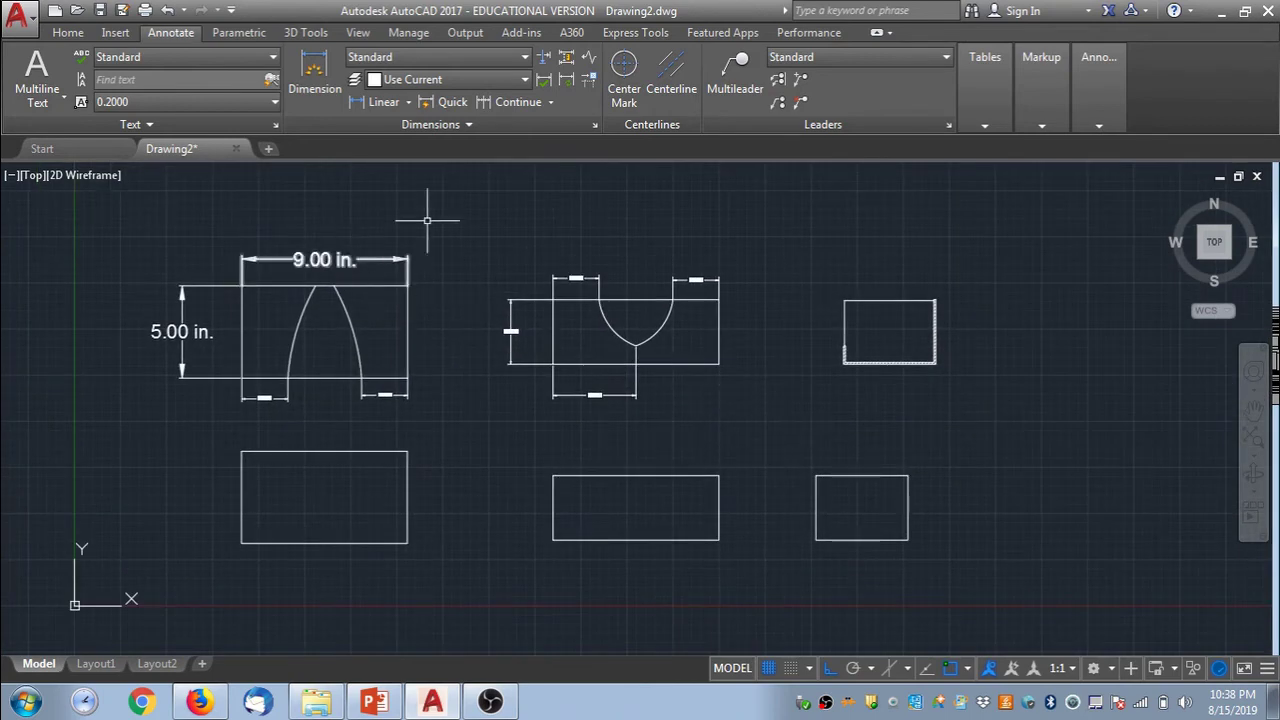
middle_click_drag(629, 436, 770, 348)
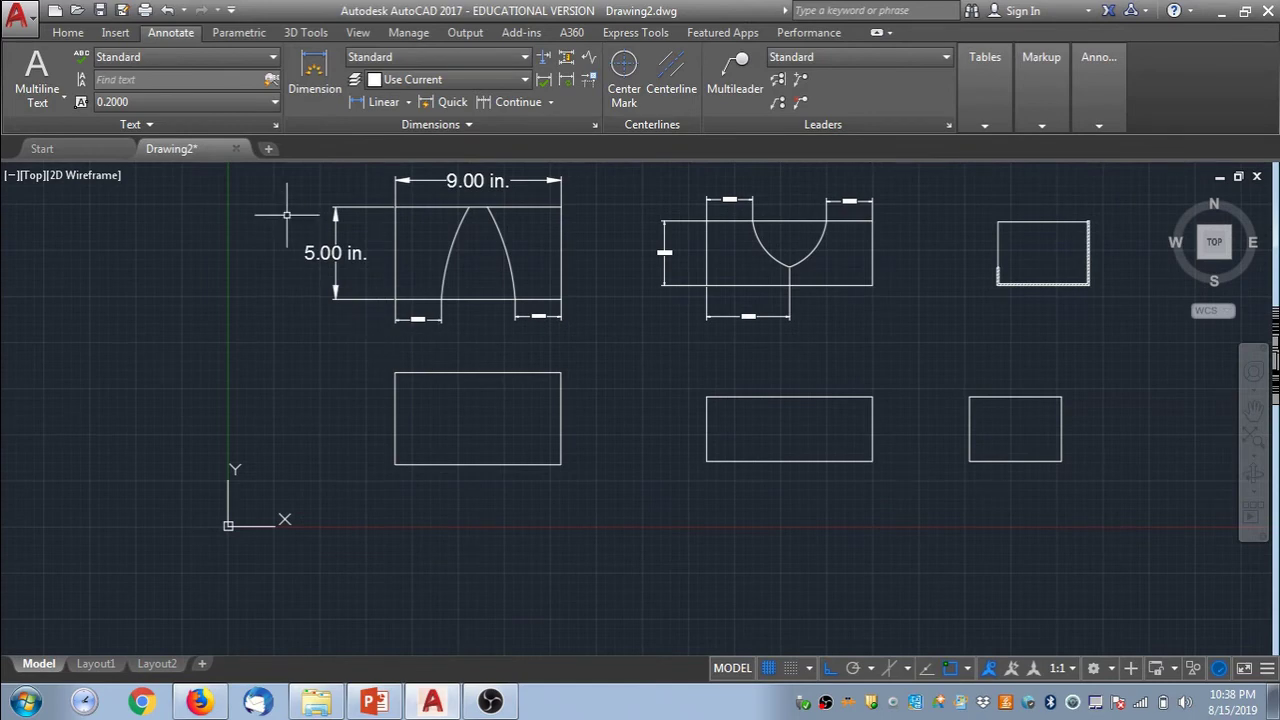
Step: Add linear dimensions to the lower-left rectangle, with its height beside the left edge and its width below the bottom edge
left_click(378, 102)
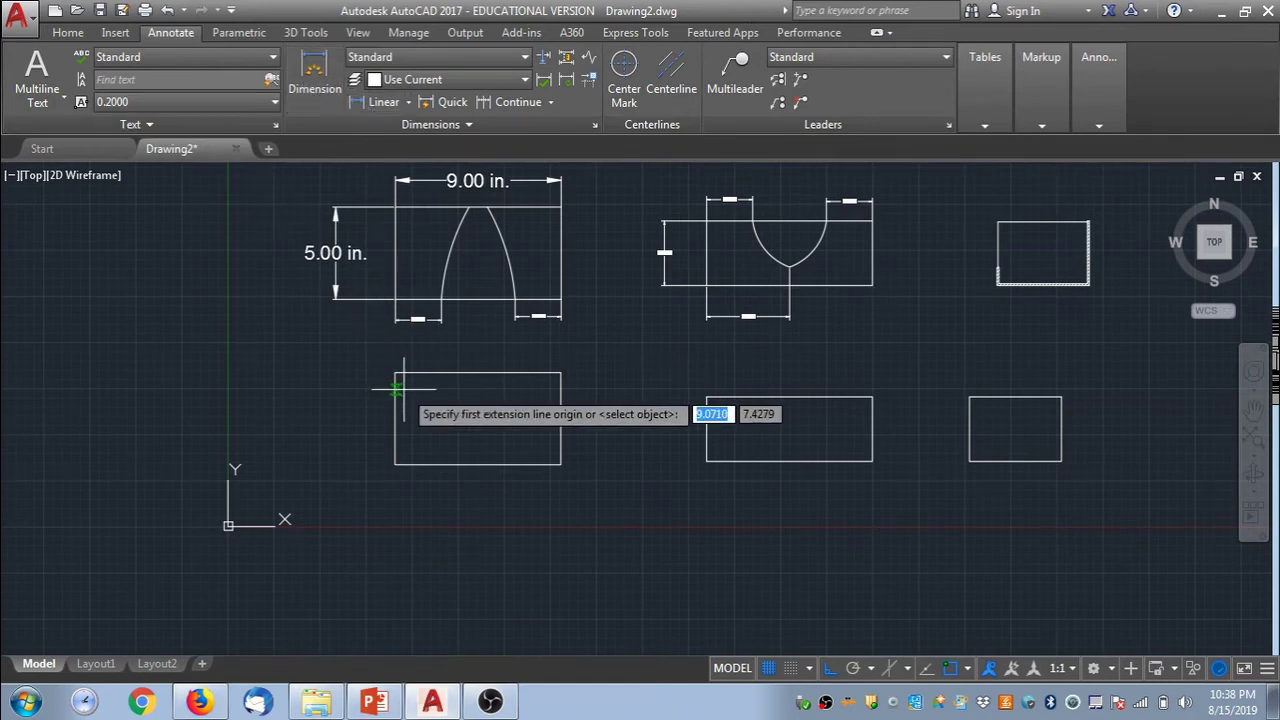
left_click(395, 373)
left_click(395, 465)
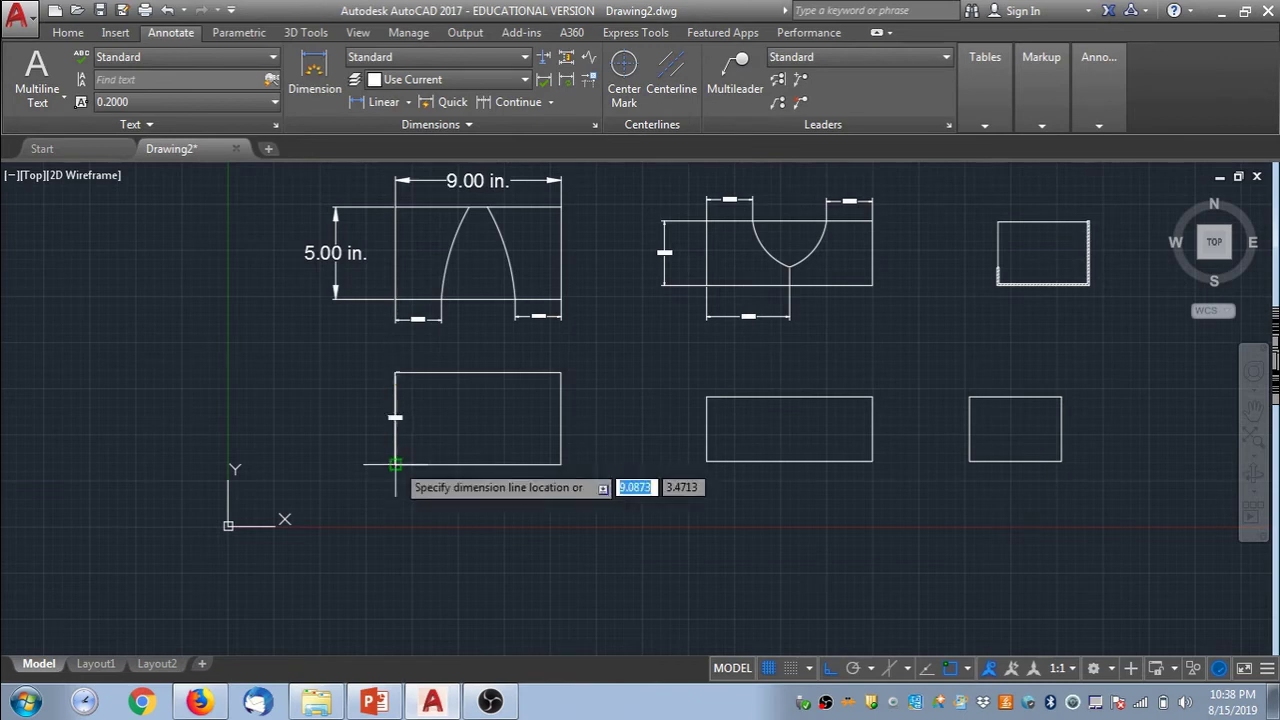
left_click(345, 465)
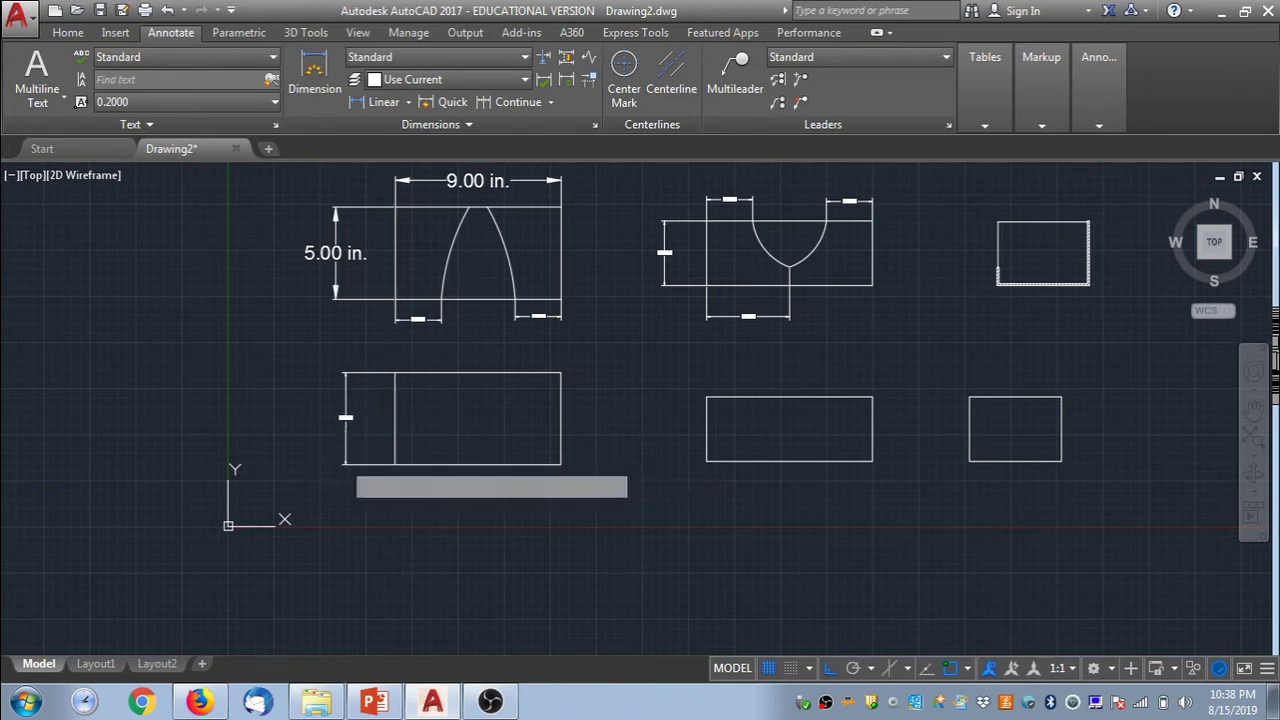
key("Return")
left_click(395, 465)
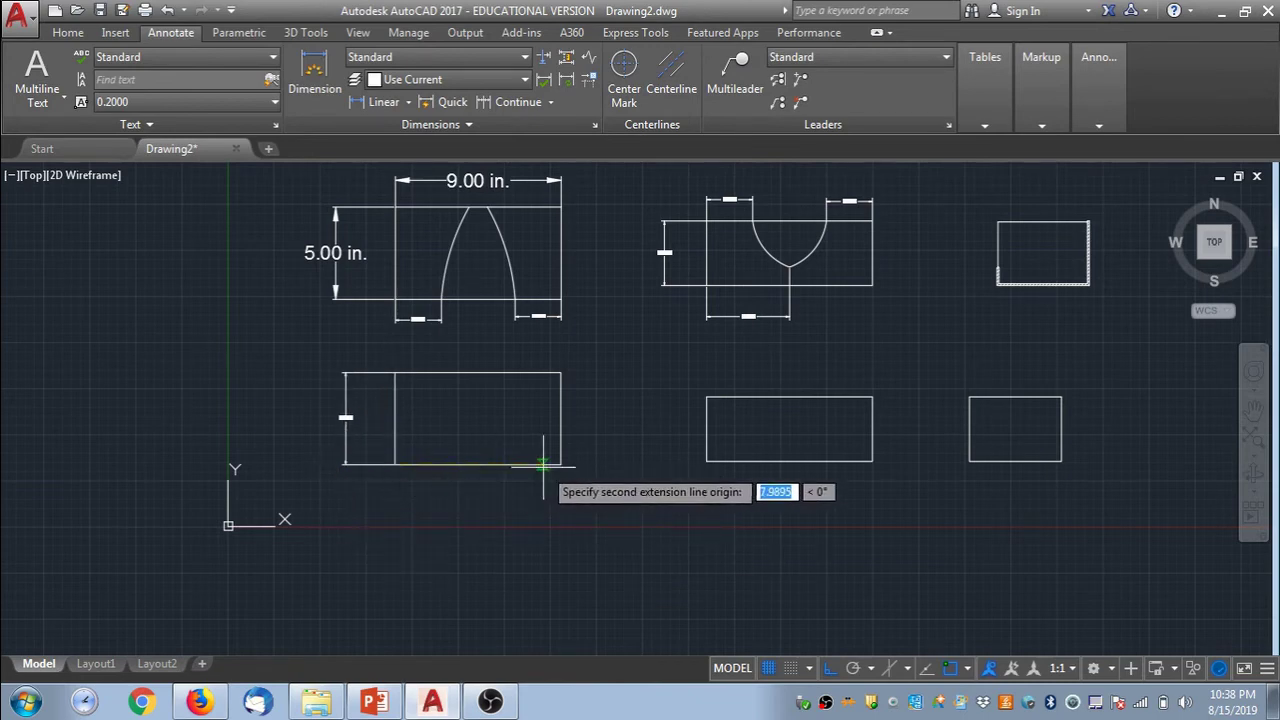
left_click(561, 465)
left_click(560, 524)
Step: Add linear dimensions to the middle lower rectangle, with its height beside the left edge and its width below the bottom edge
key("Return")
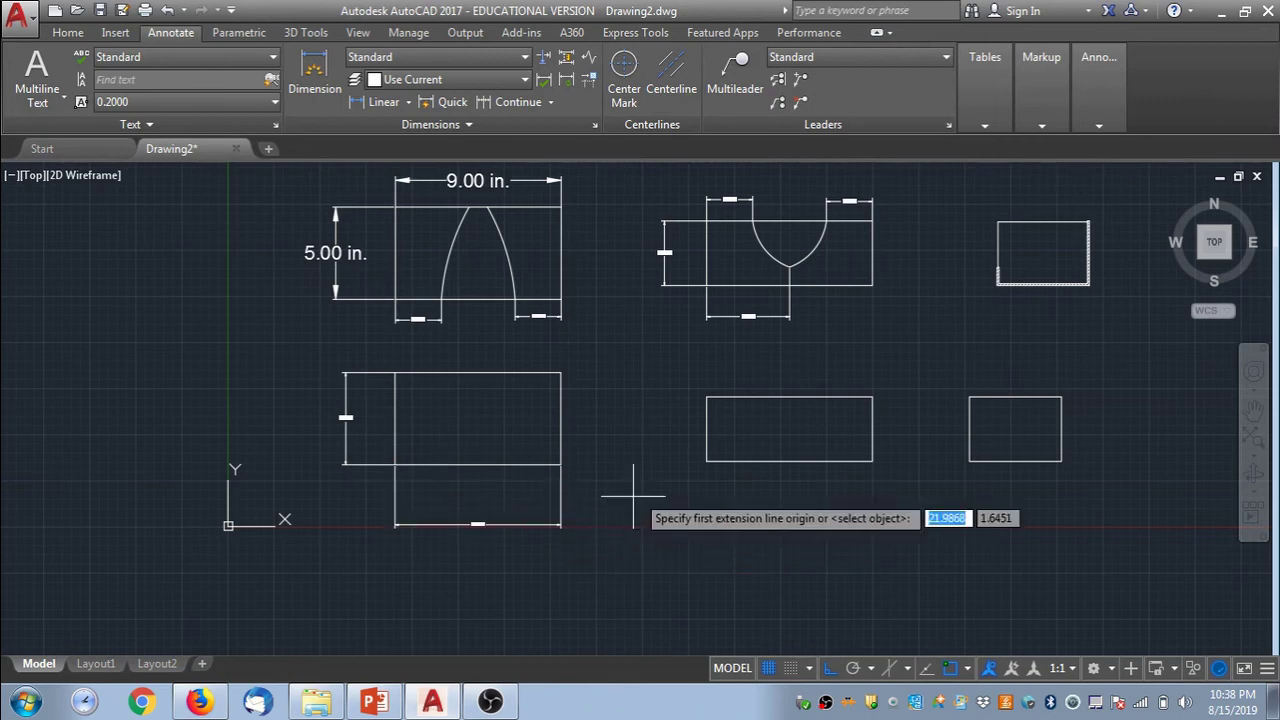
left_click(704, 396)
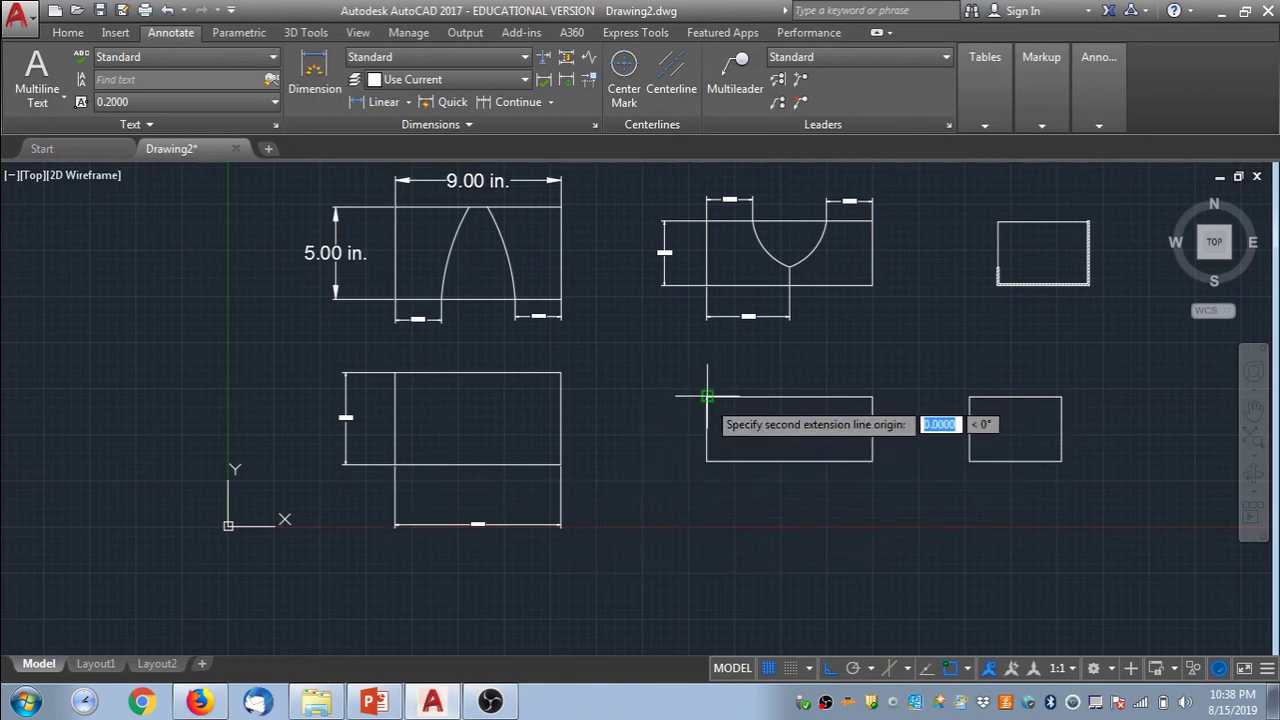
left_click(706, 461)
left_click(657, 430)
key("Return")
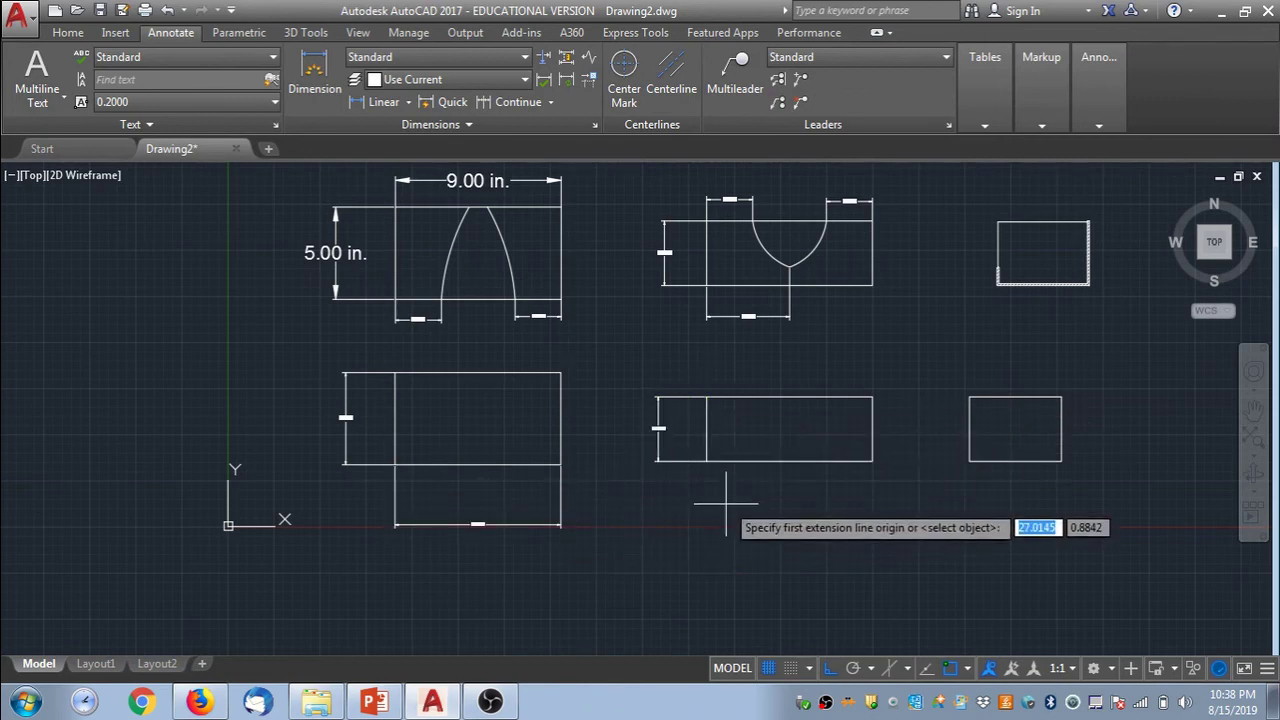
left_click(706, 461)
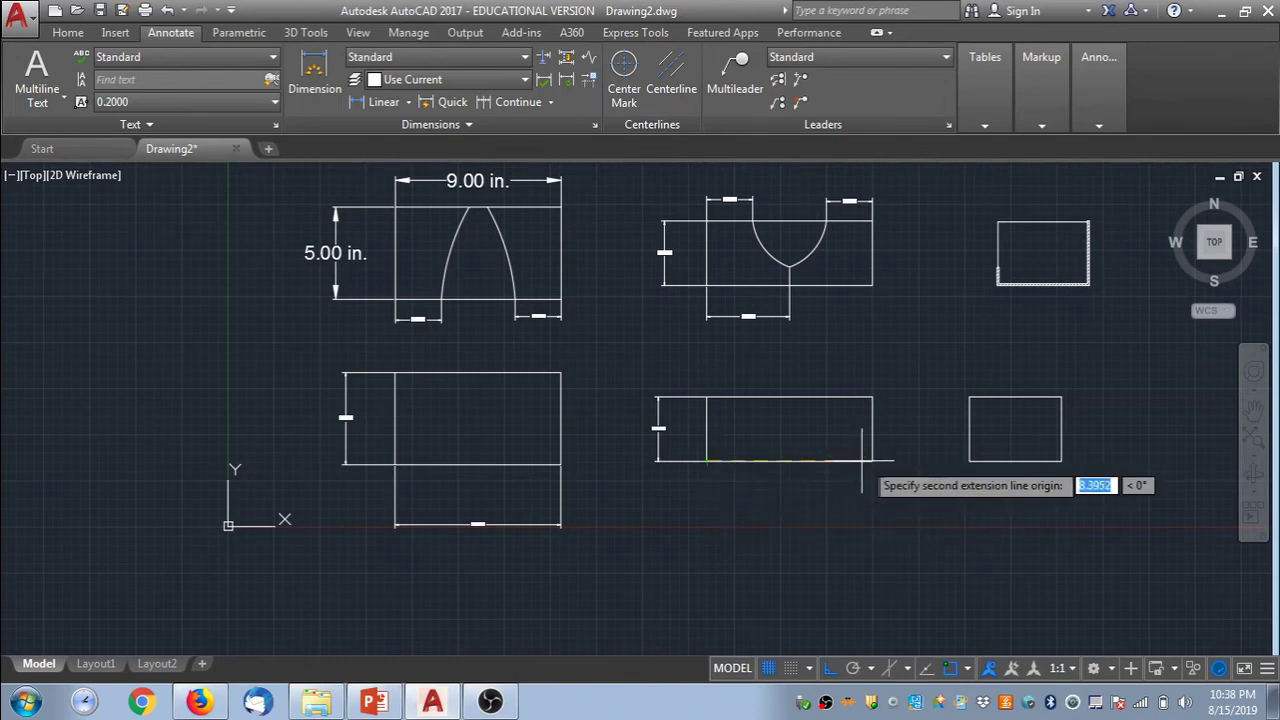
left_click(872, 461)
left_click(858, 498)
Step: Dimension the lower-right rectangle by selecting its left and bottom edges, placing the height beside it and the width below it
key("Return")
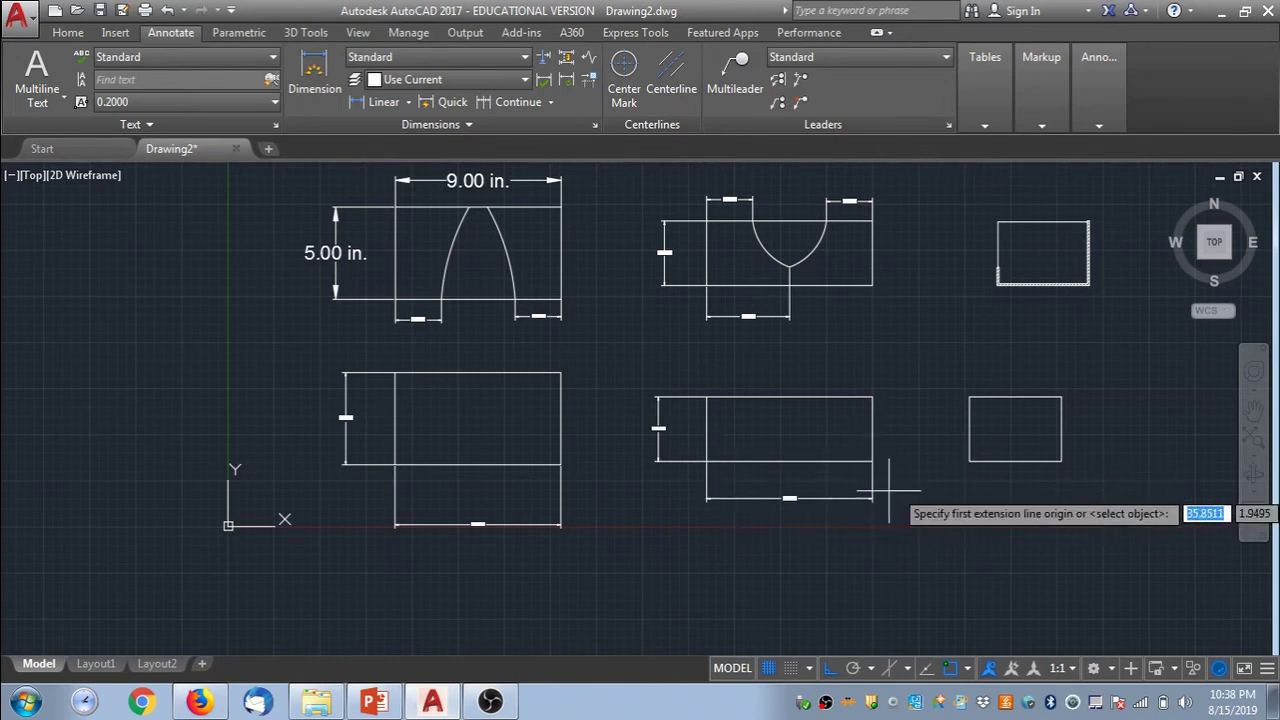
key("Return")
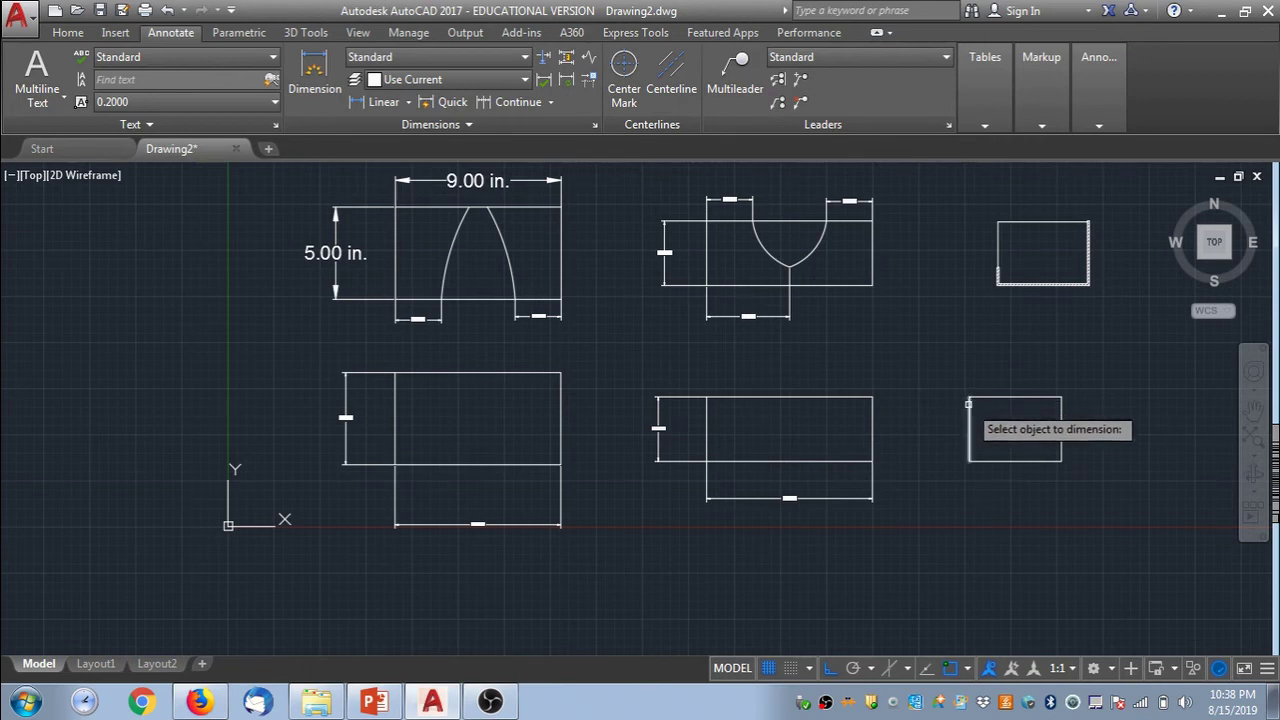
left_click(967, 413)
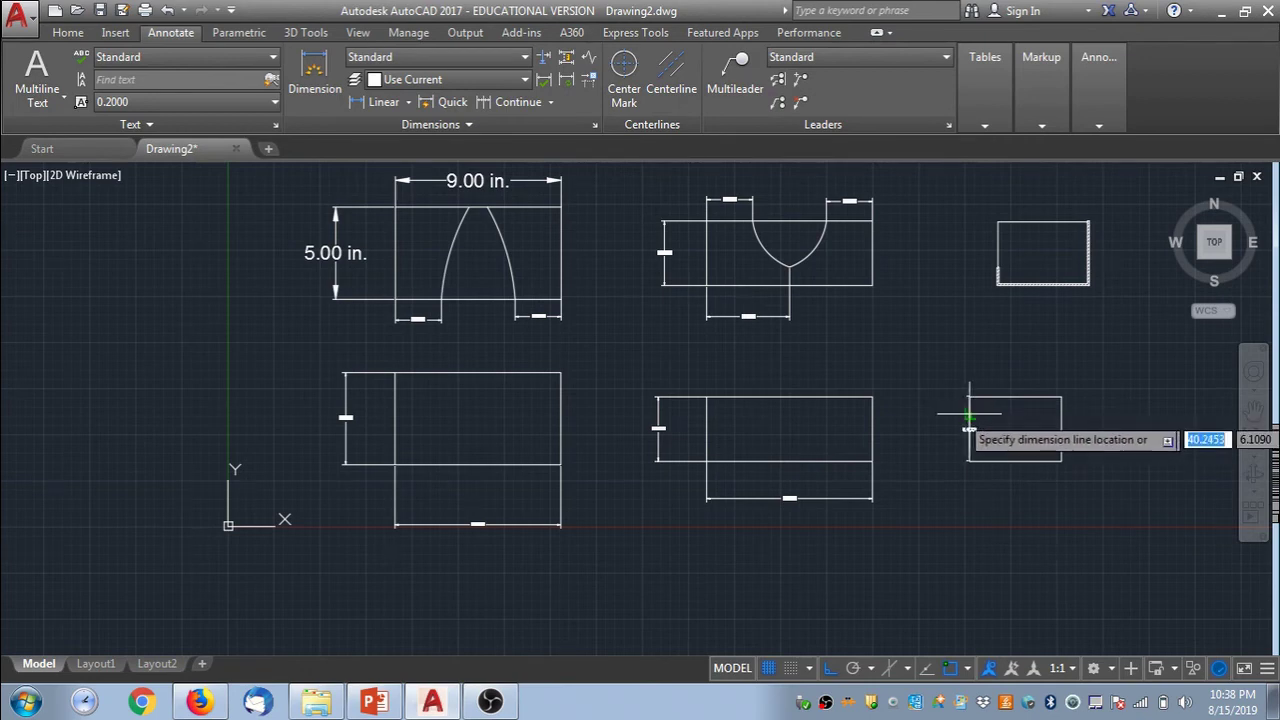
left_click(913, 438)
key("Return")
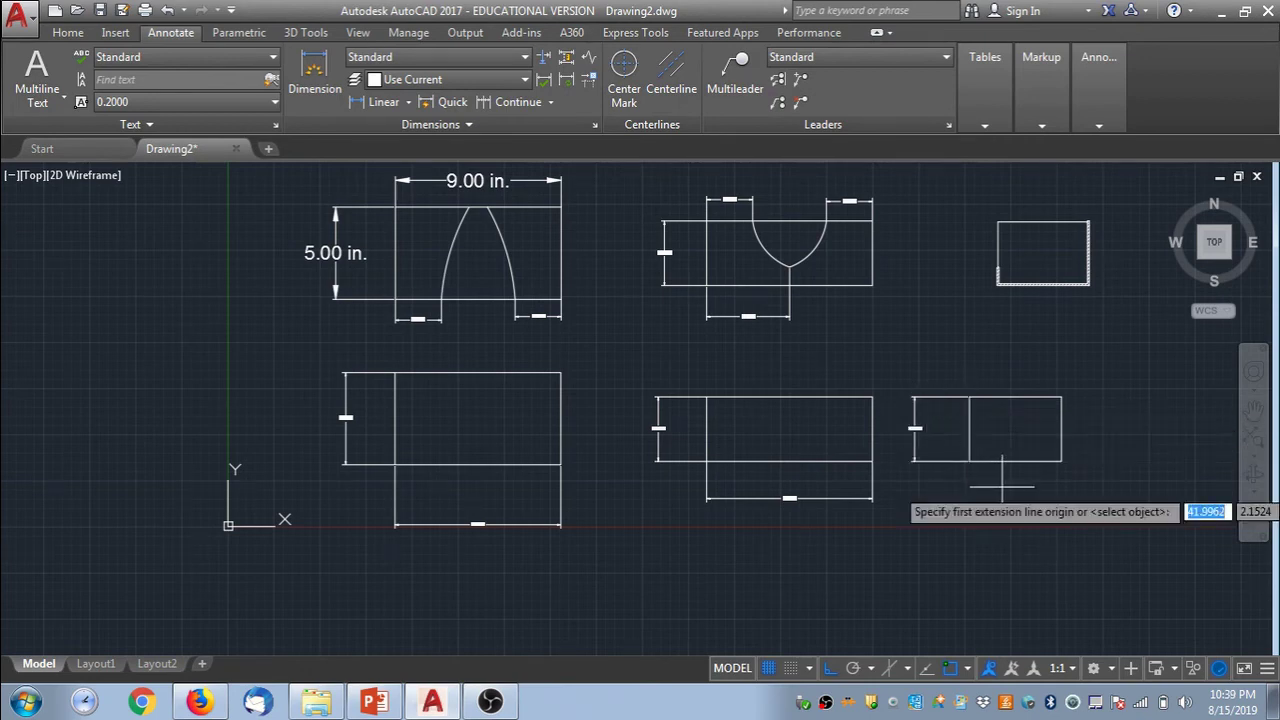
key("Return")
left_click(1001, 462)
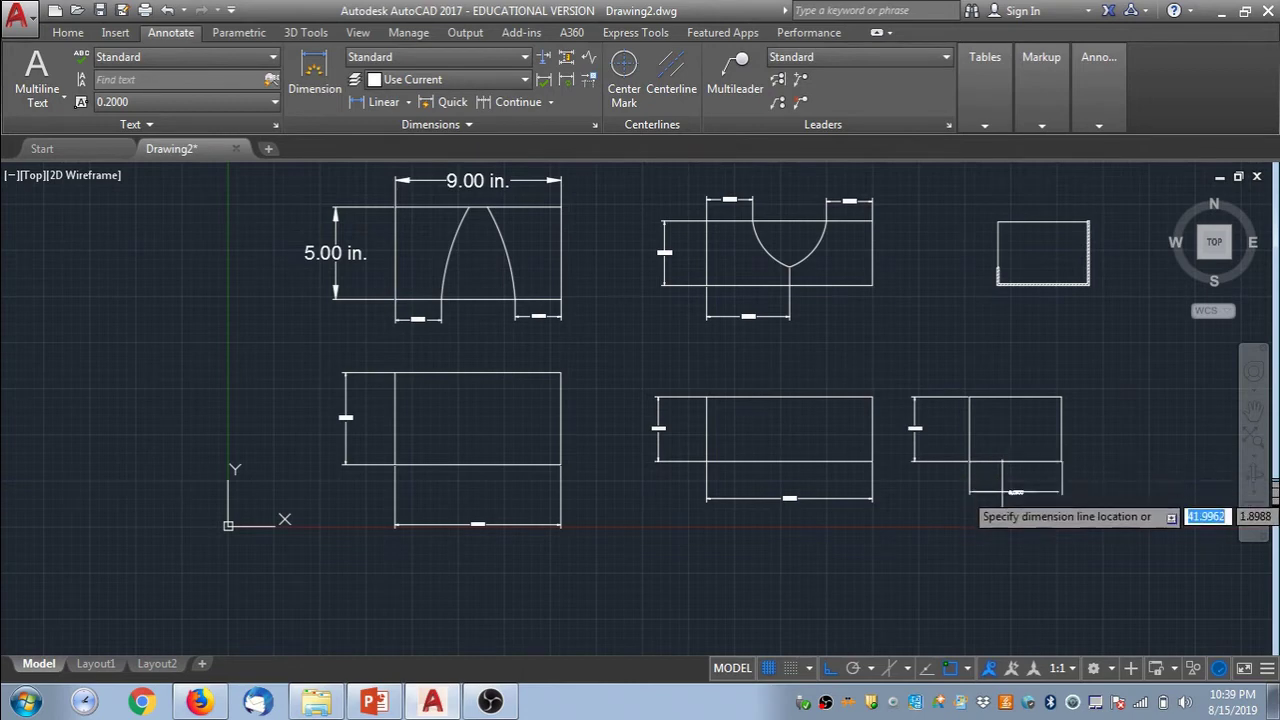
left_click(1000, 500)
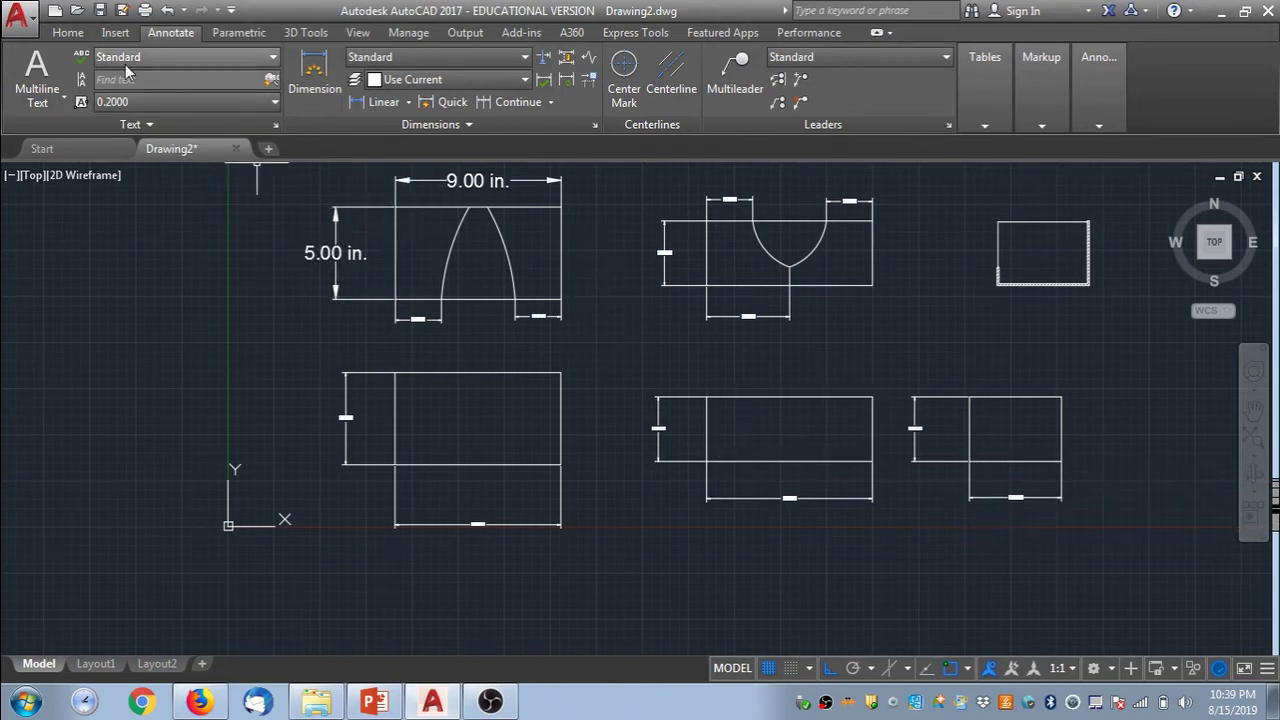
Step: Match the properties of the upper-left rectangle's 5.00 in. height dimension onto its two bottom dimensions and both lower-left rectangle dimensions
left_click(62, 34)
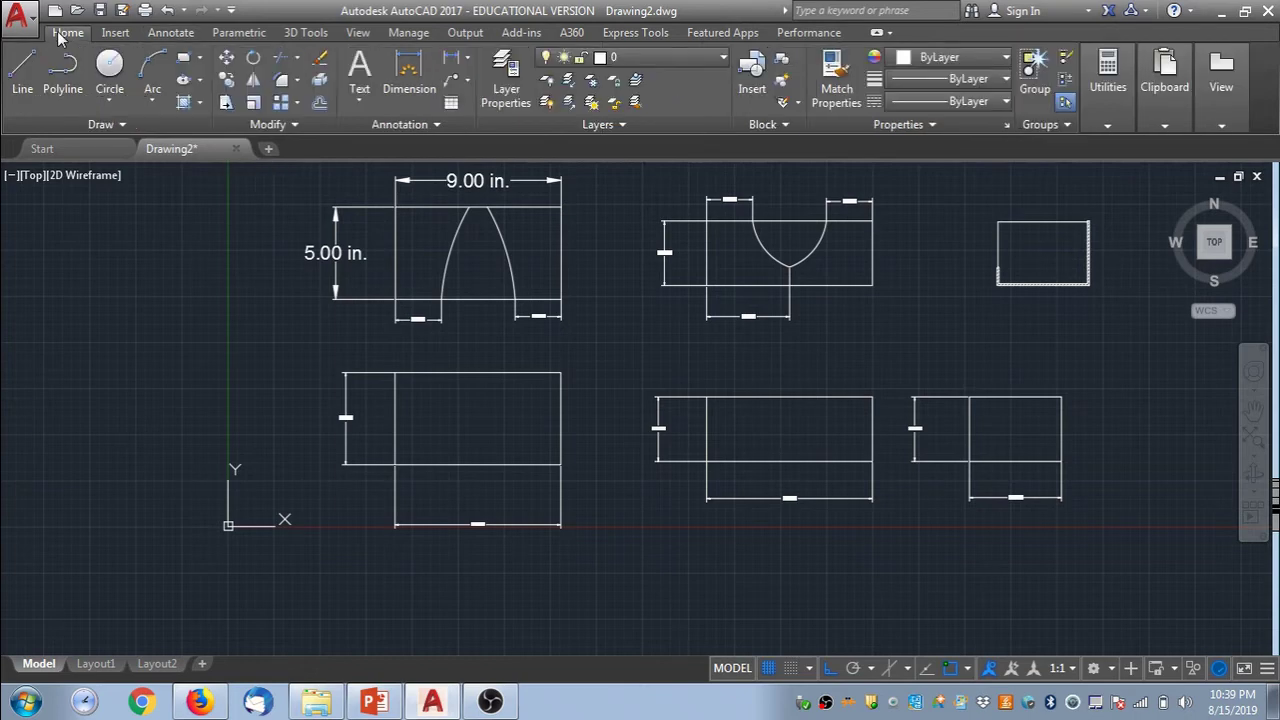
left_click(836, 80)
left_click(362, 253)
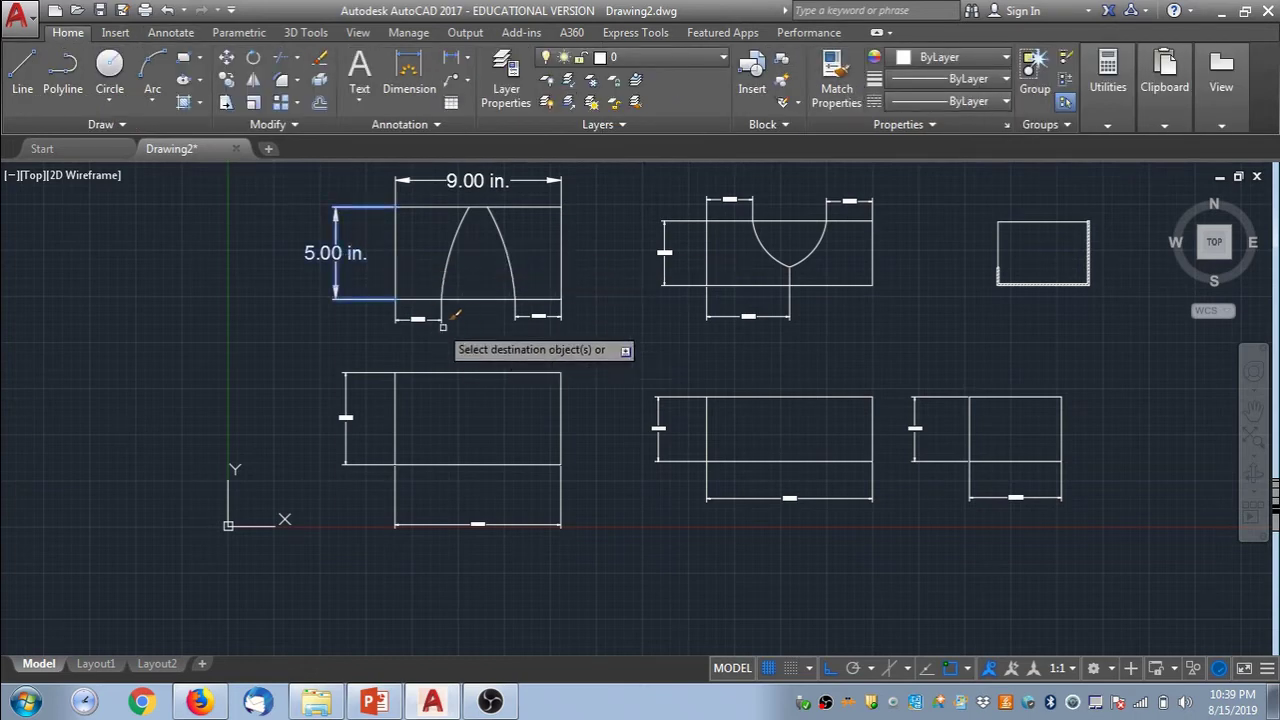
left_click(445, 320)
left_click(564, 320)
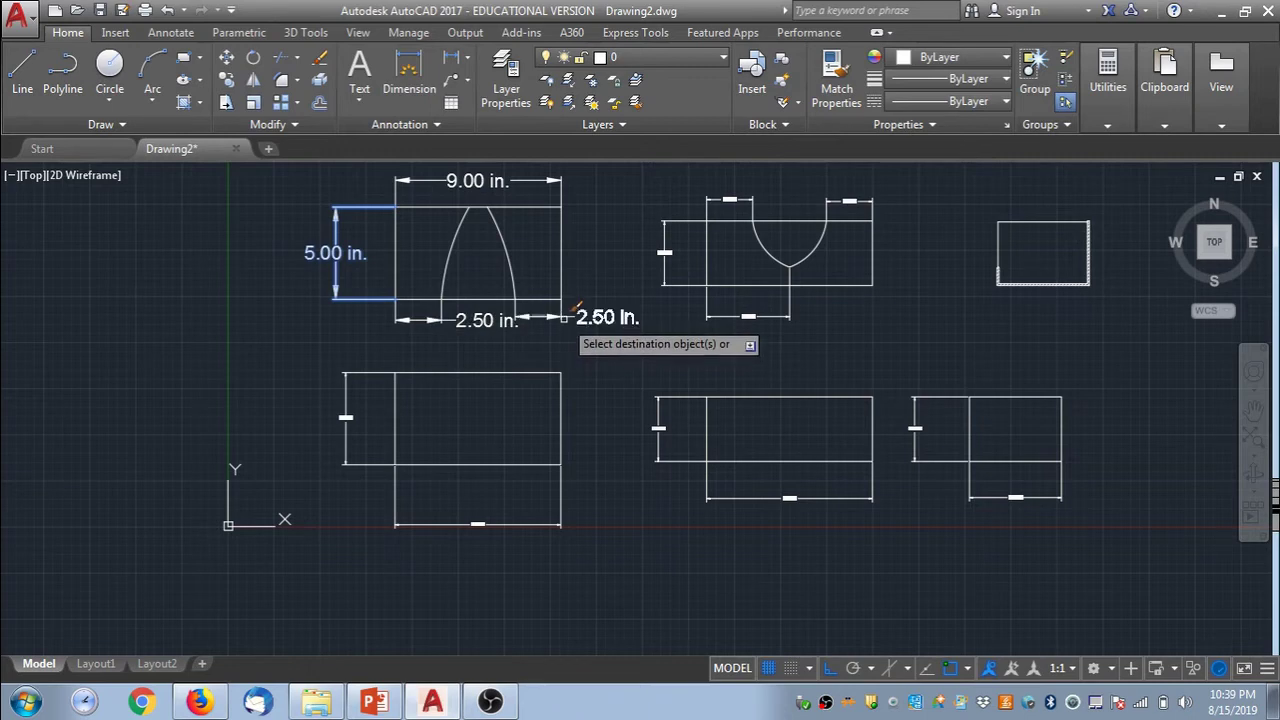
left_click(346, 410)
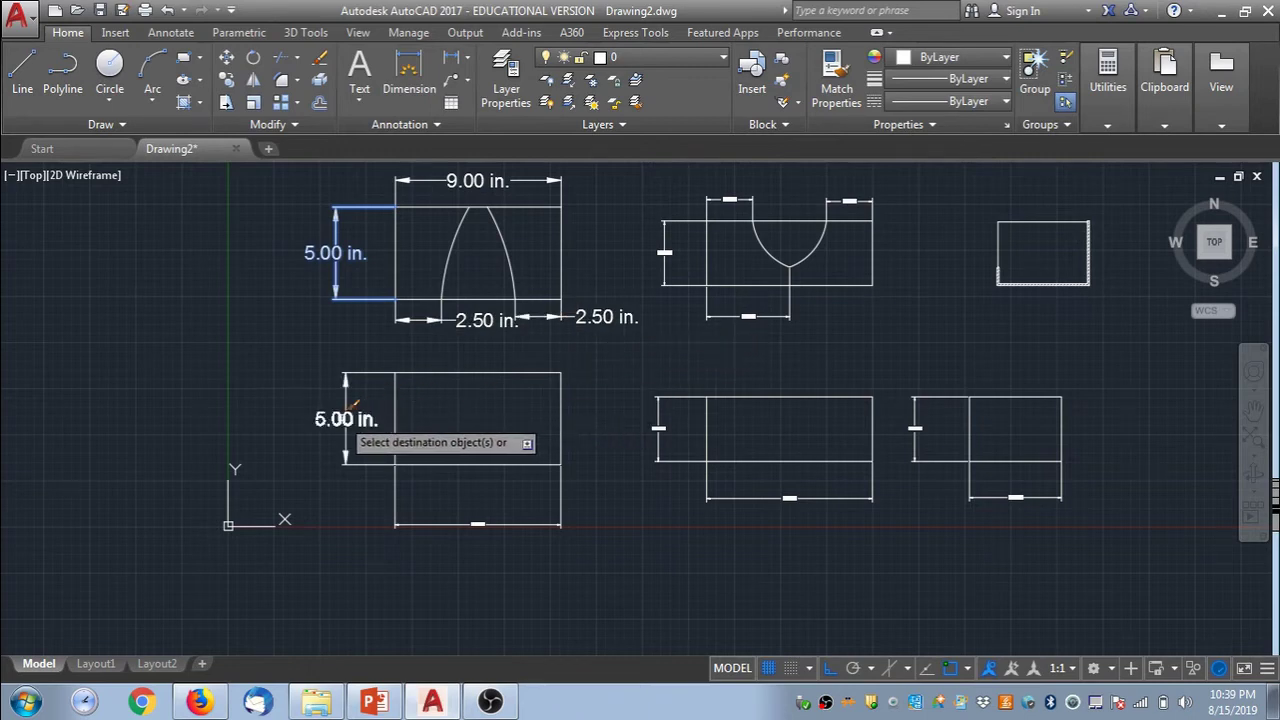
left_click(520, 518)
Step: Apply the matched dimension properties to the middle upper rectangle's height, two top dimensions and bottom dimension
left_click(663, 262)
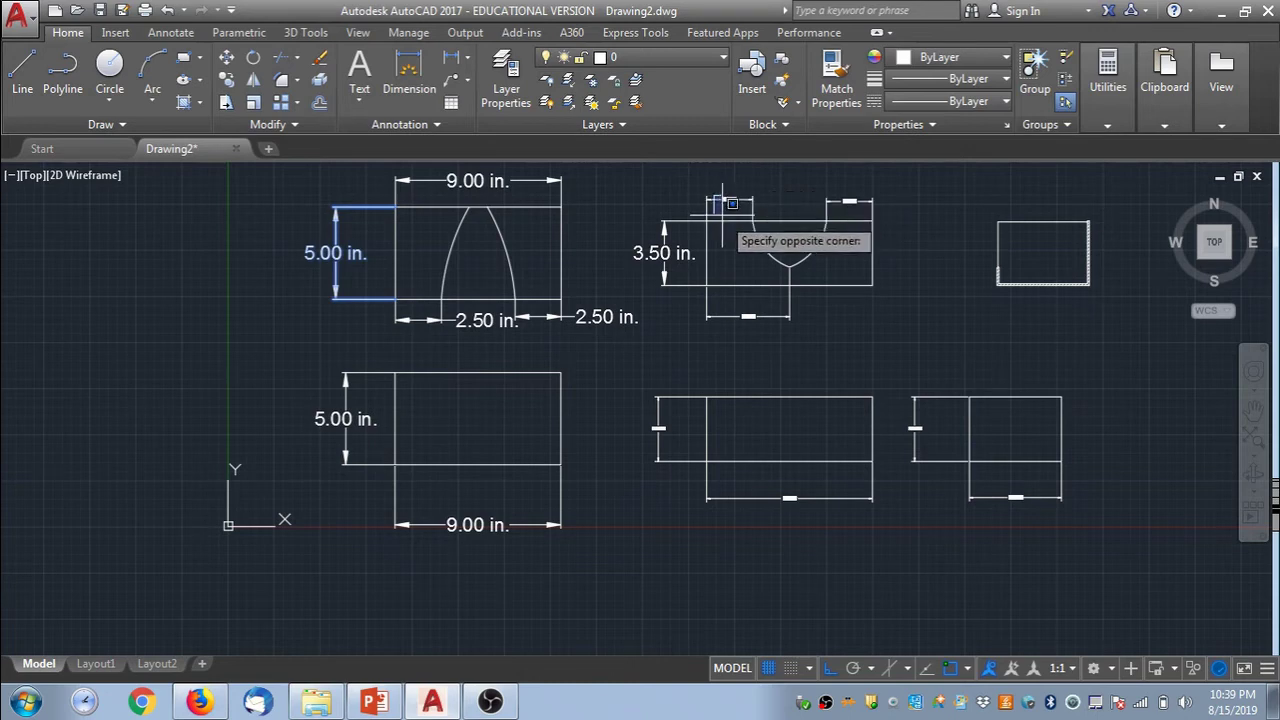
left_click(698, 174)
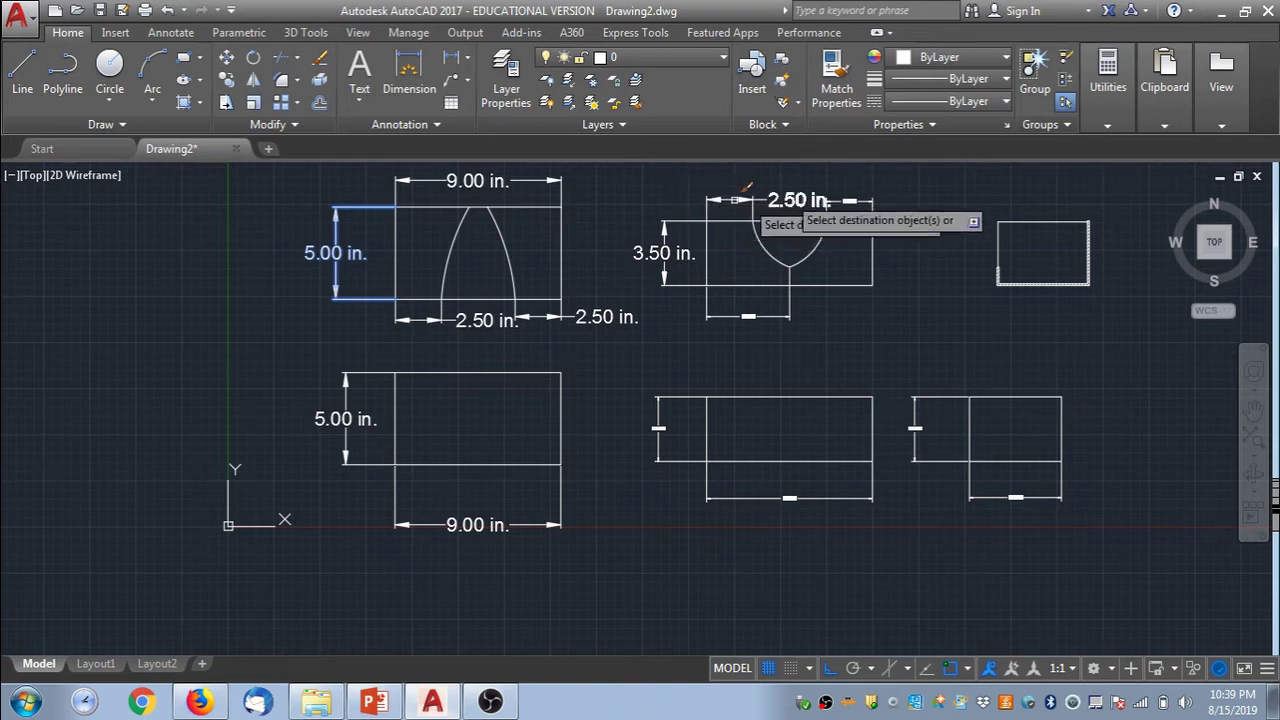
left_click(850, 200)
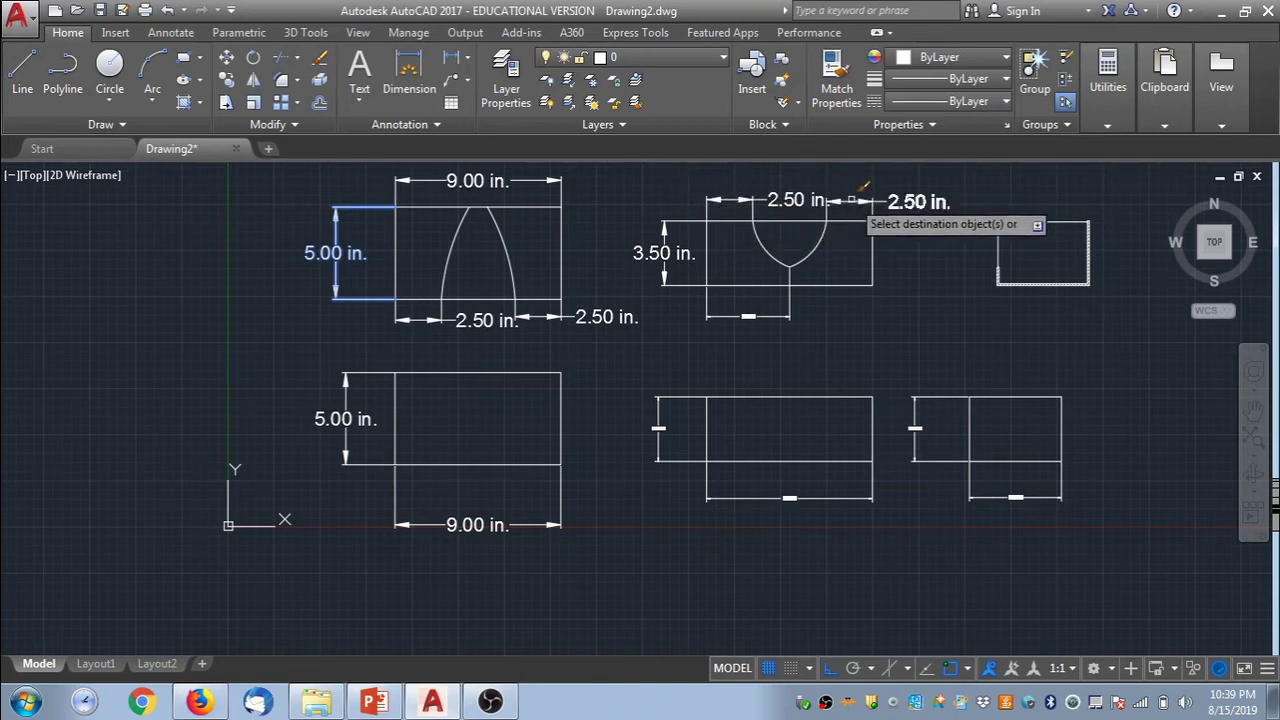
left_click(767, 299)
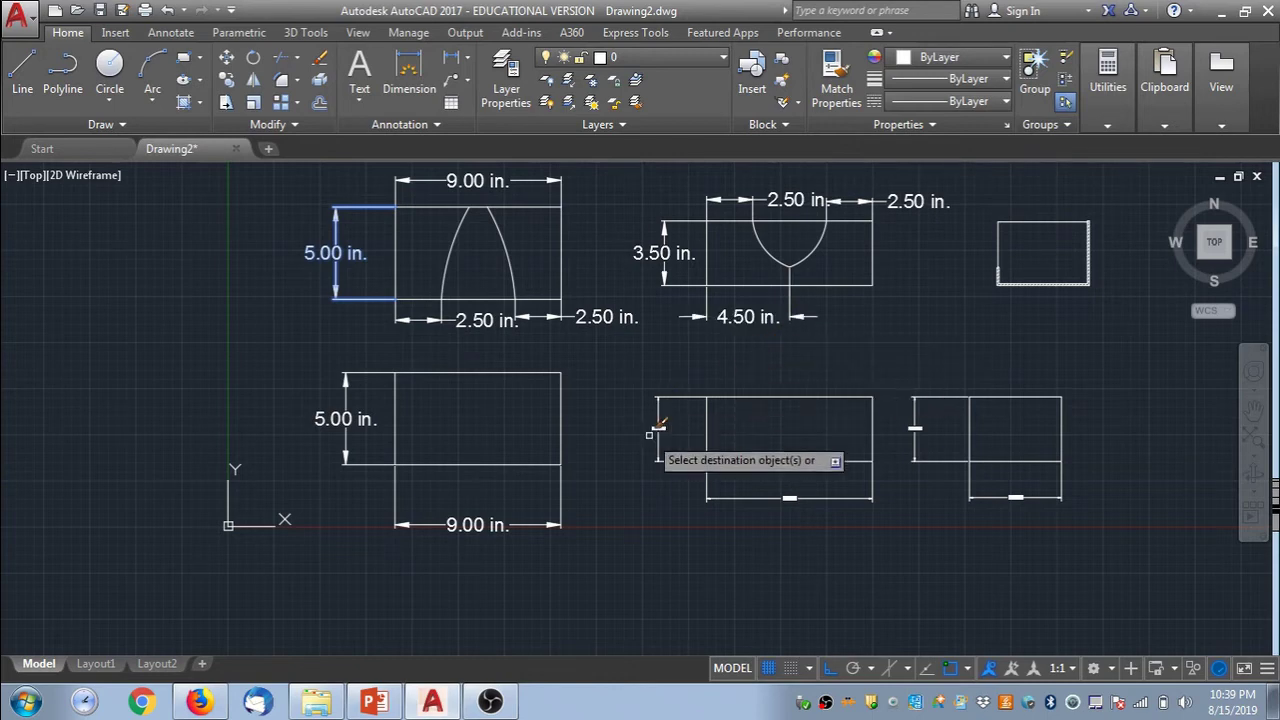
Step: Apply the matched dimension properties to the height and width dimensions of the middle lower and lower-right rectangles, and finish matching
left_click(668, 418)
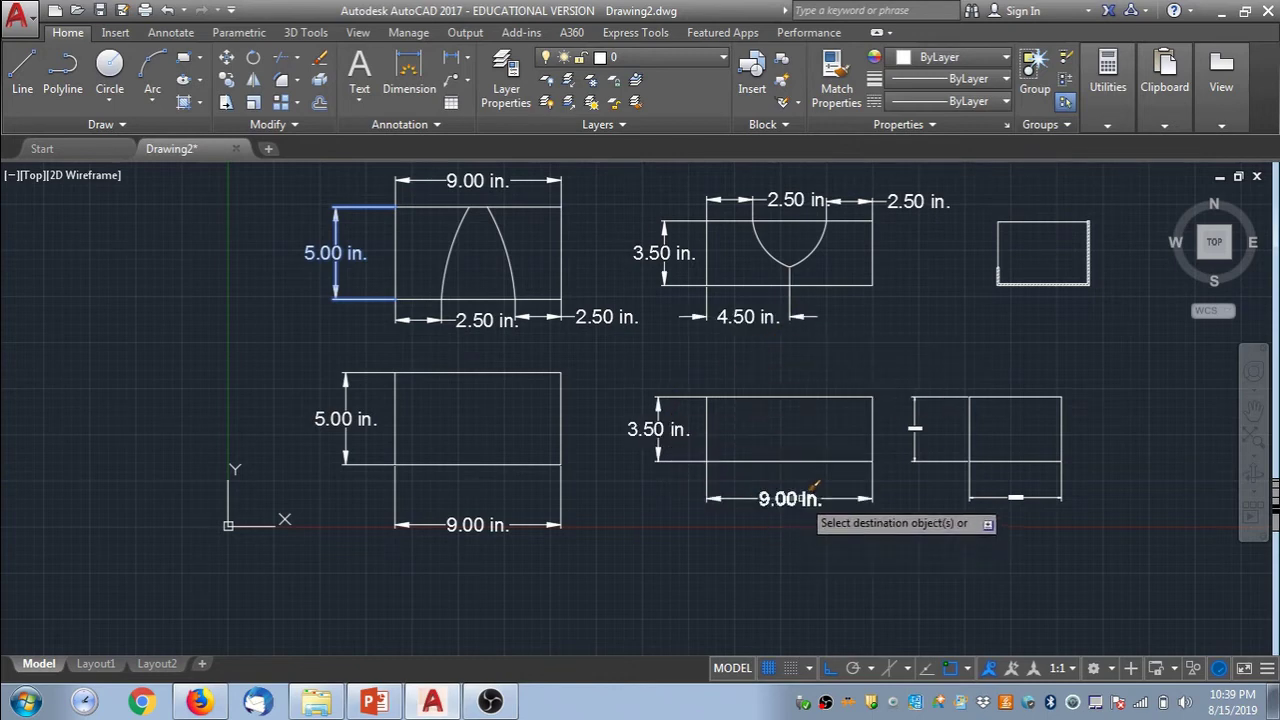
left_click(805, 494)
left_click(1012, 497)
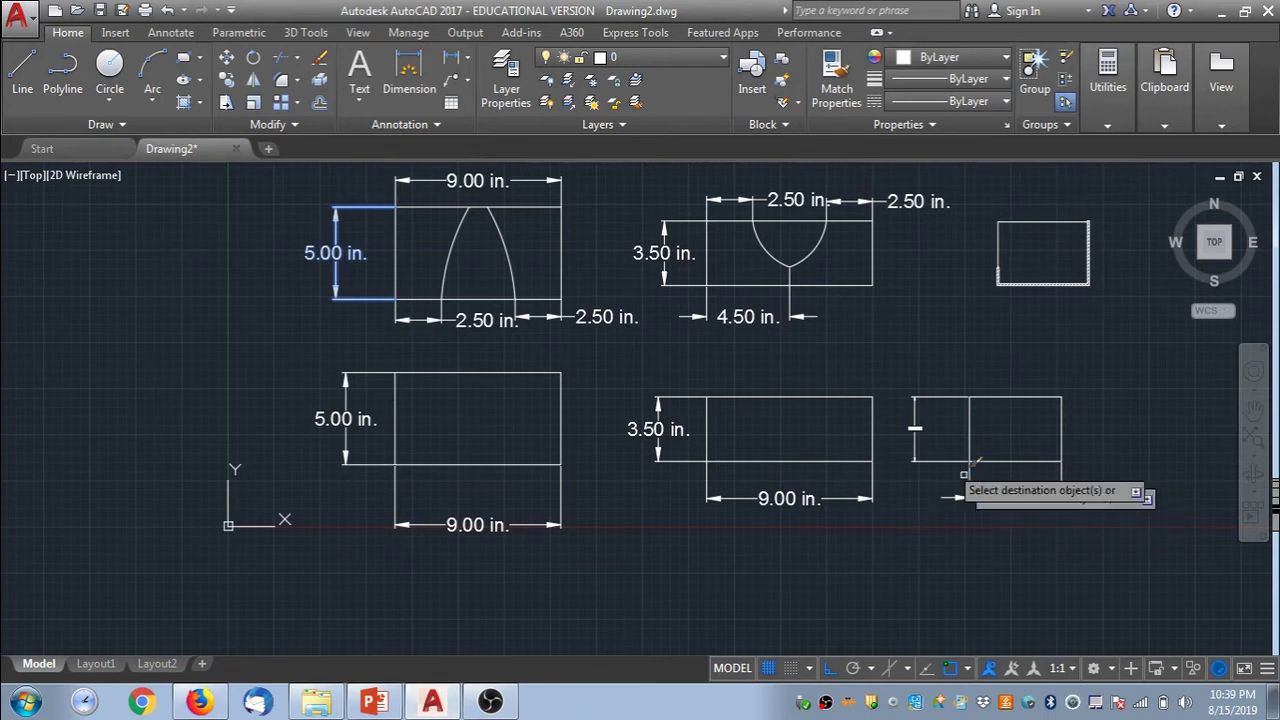
left_click(920, 432)
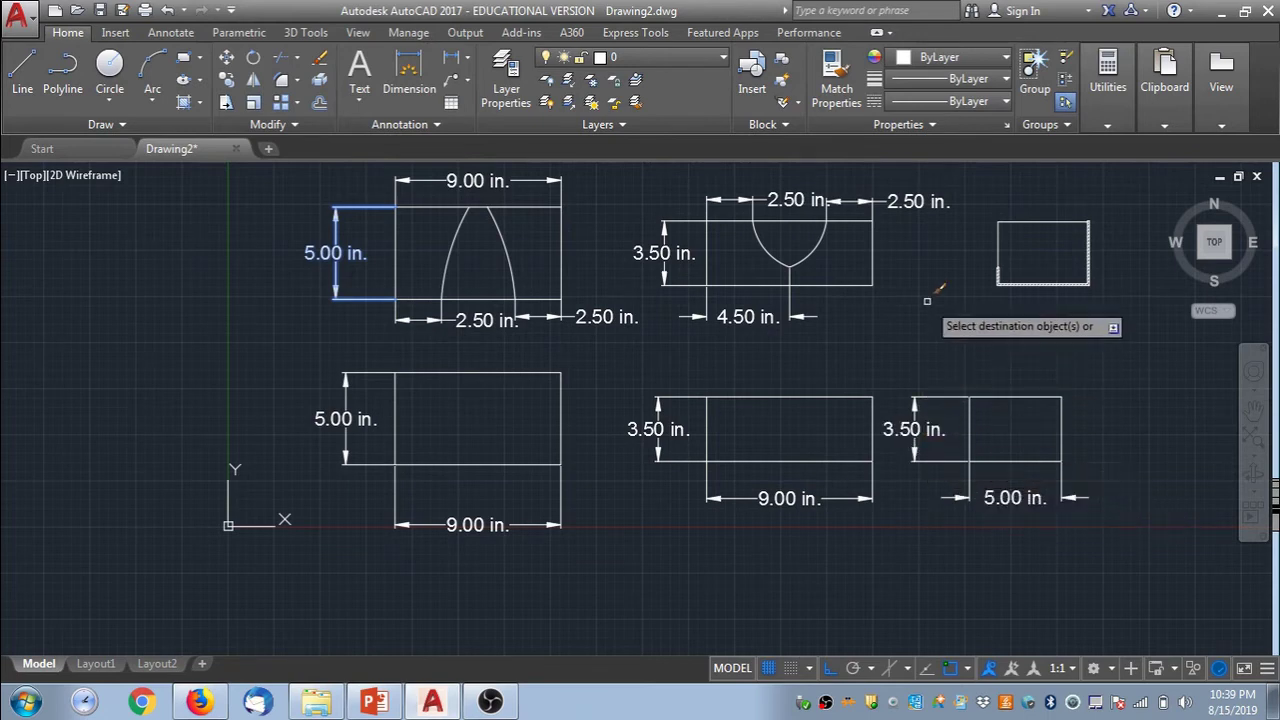
key("Return")
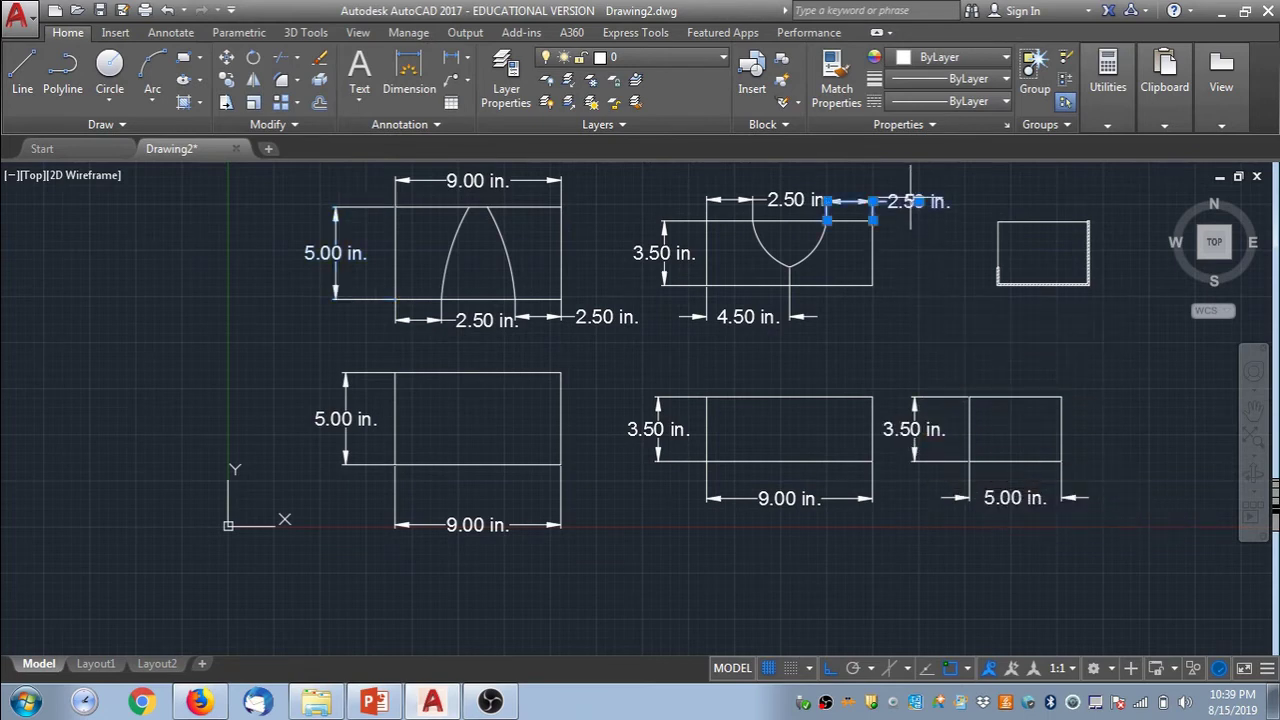
Step: Move only the text of the two 2.50 in. dimensions above the middle upper rectangle, centring each above its dimension line
mouse_move(920, 203)
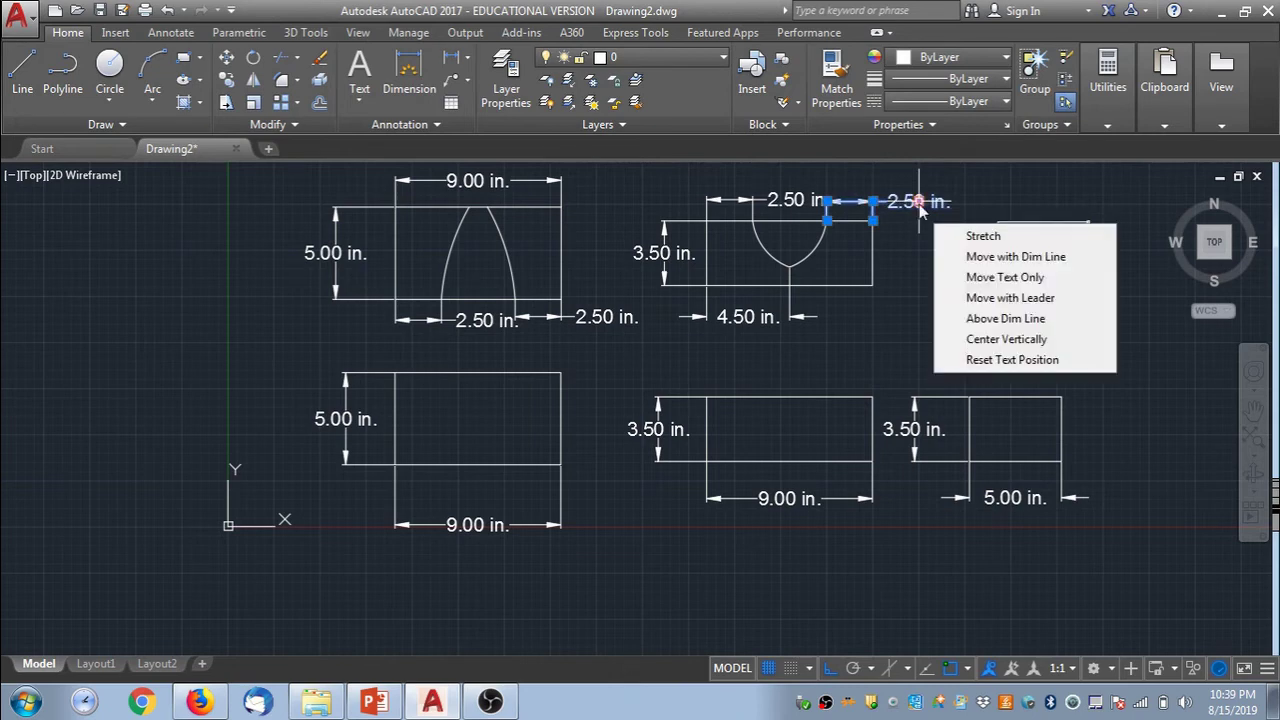
left_click(995, 278)
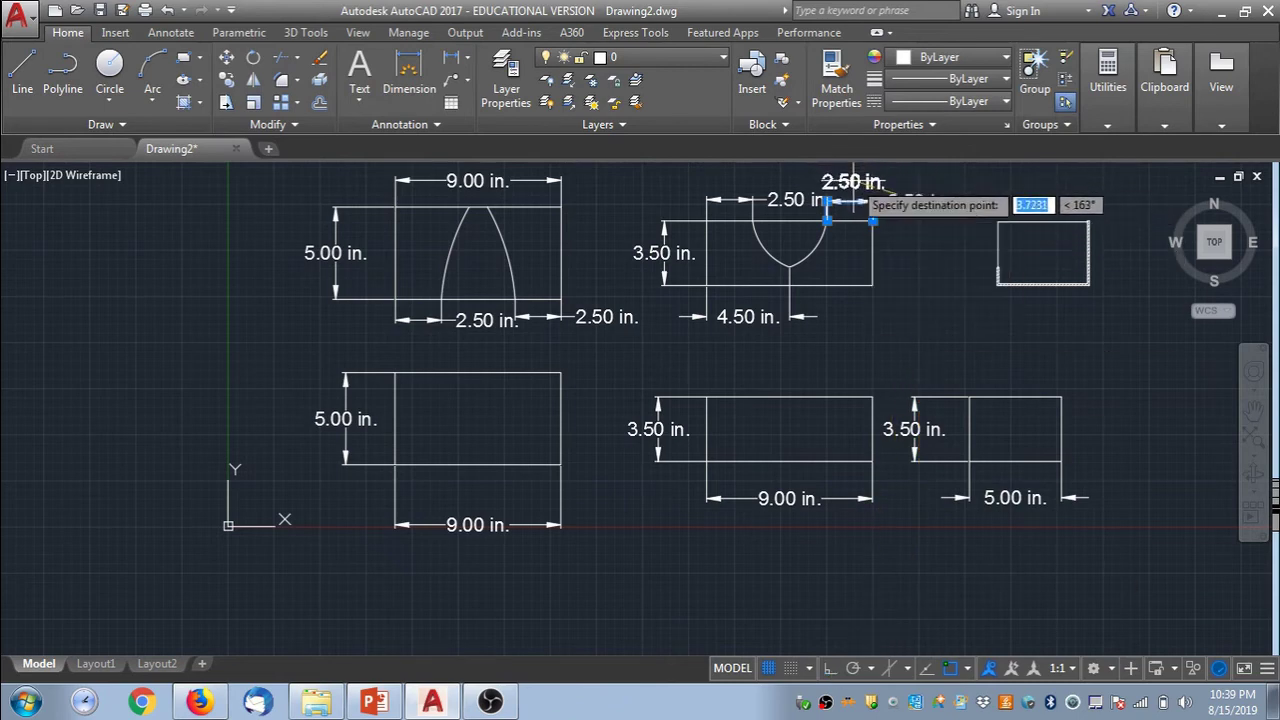
left_click(851, 182)
mouse_move(798, 200)
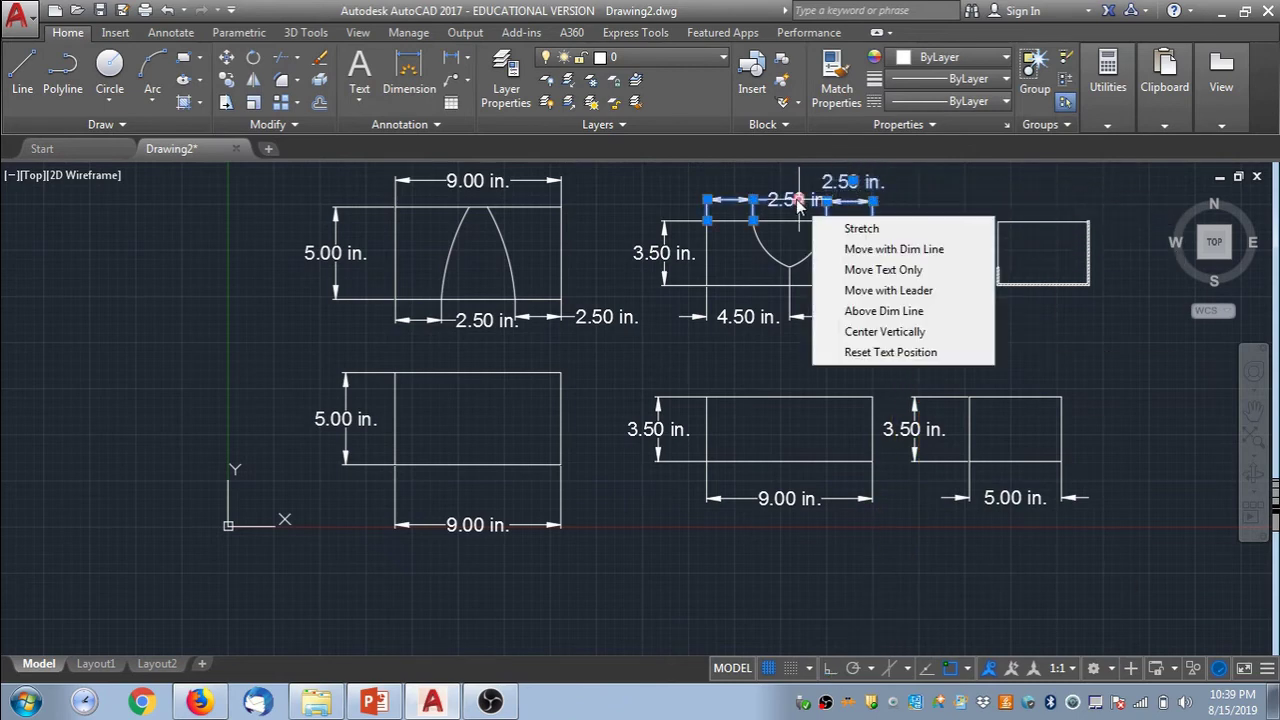
left_click(871, 276)
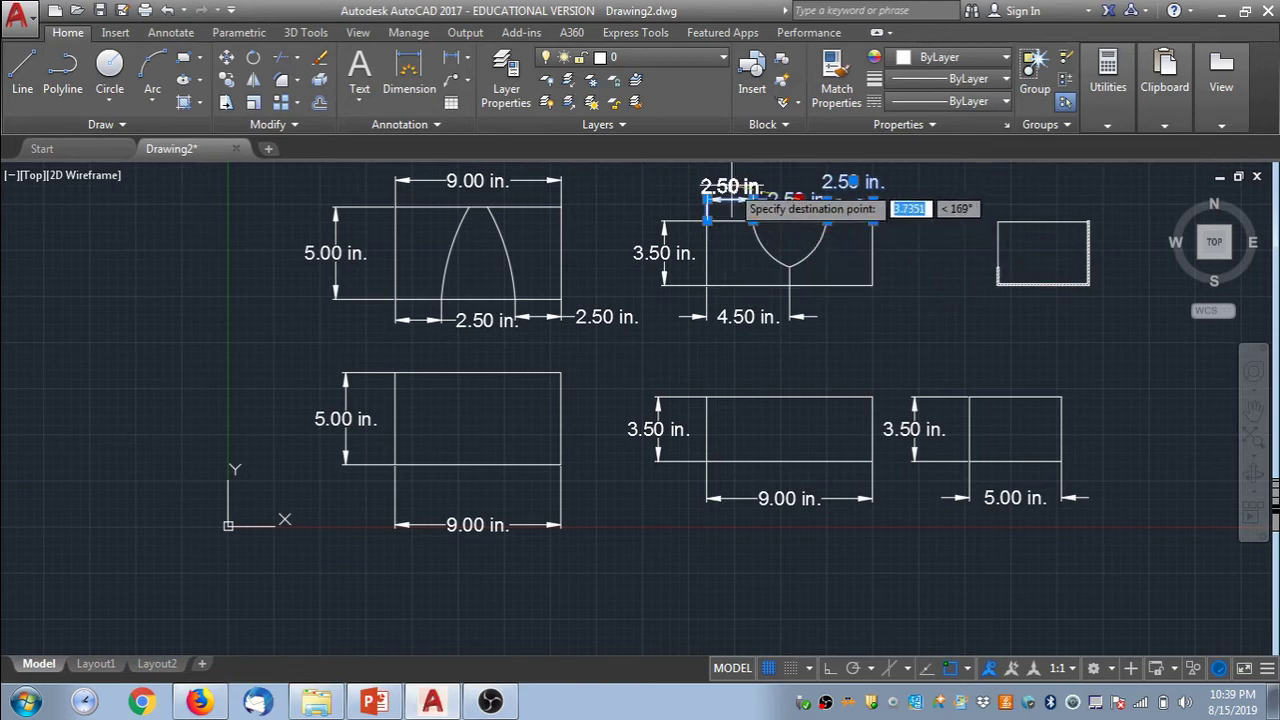
left_click(728, 184)
mouse_move(729, 186)
key("Escape")
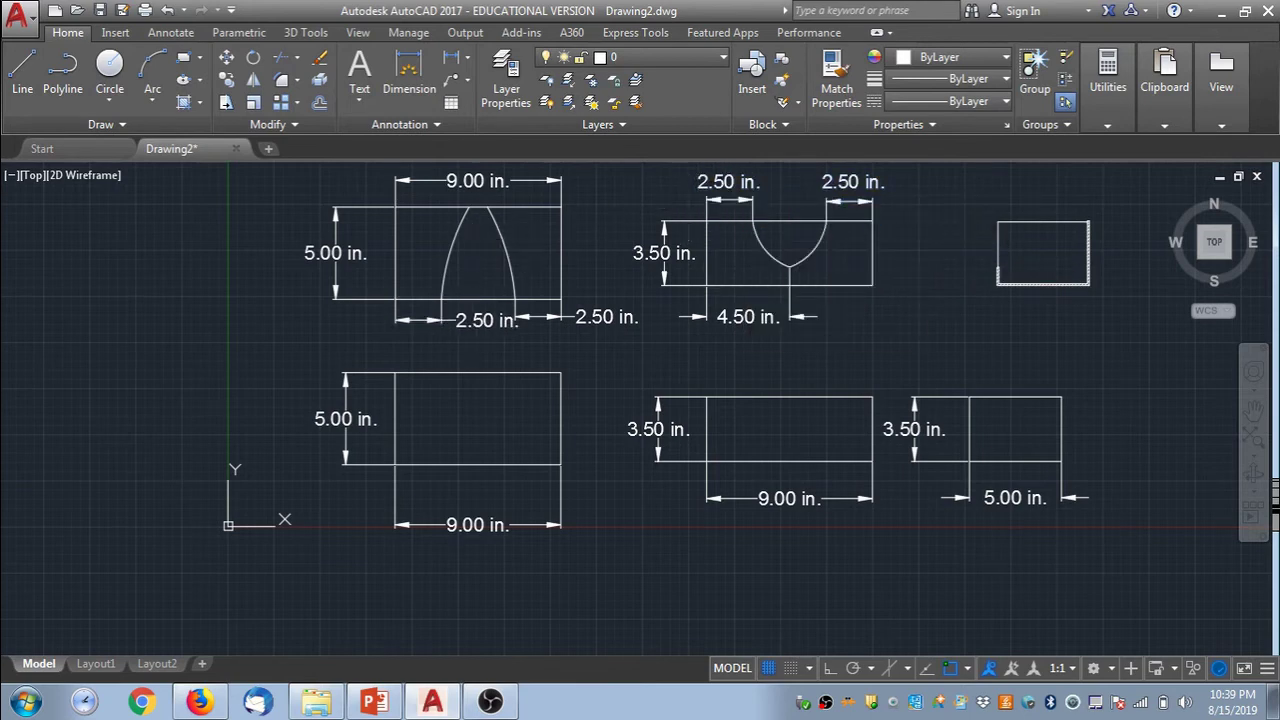
Step: Move only the text of the left 2.50 in. dimension under the upper-left rectangle to just below its dimension line
mouse_move(487, 321)
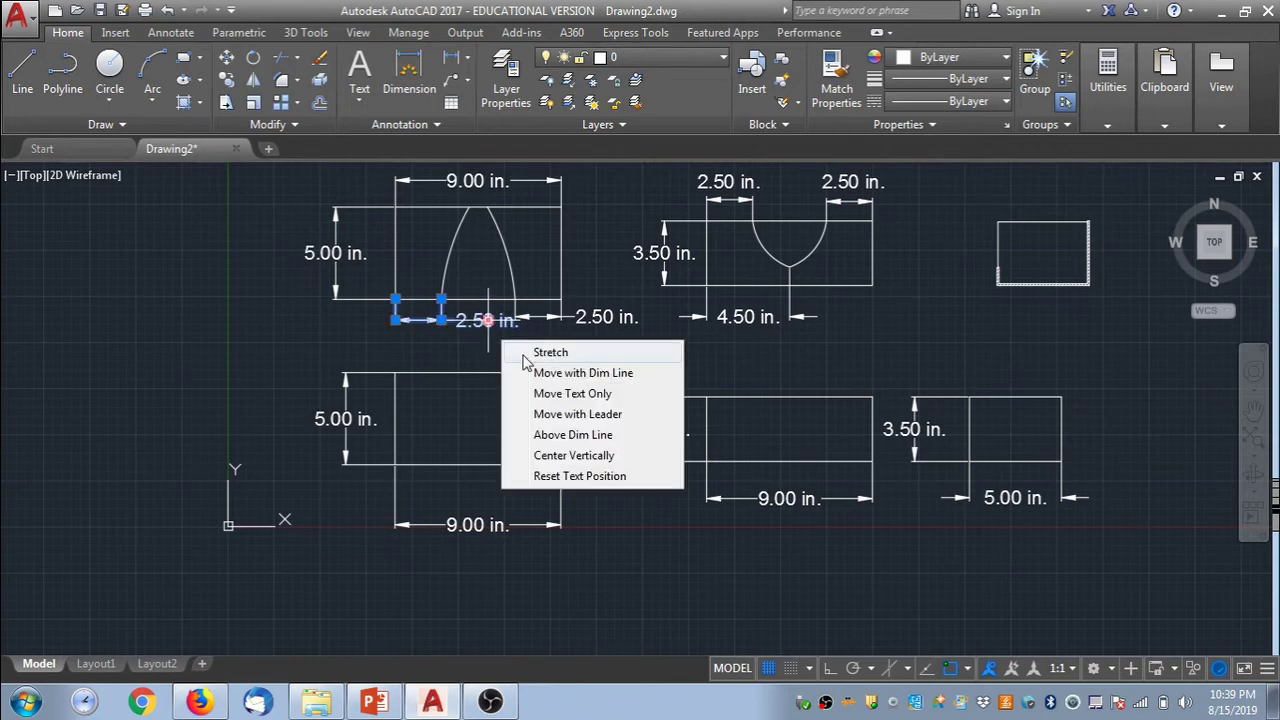
left_click(557, 395)
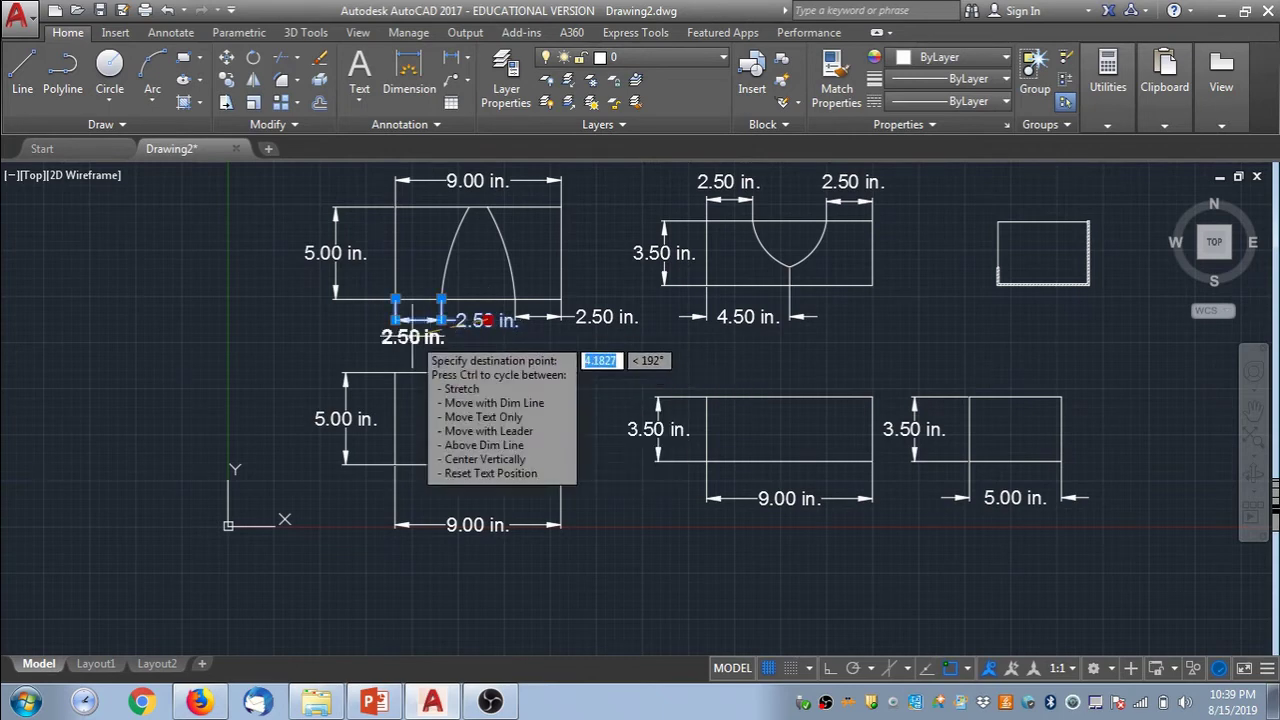
left_click(417, 340)
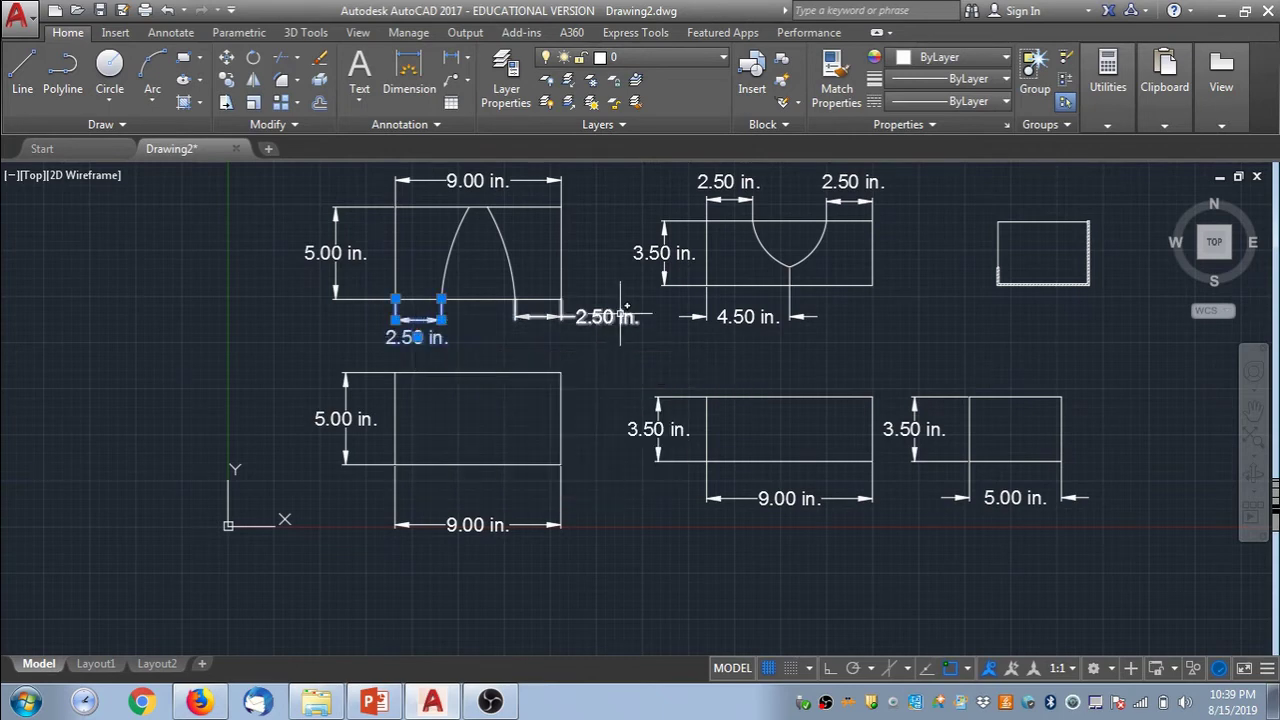
Step: Move only the text of the right 2.50 in. dimension under the upper-left rectangle to just below its dimension line
left_click(614, 283)
left_click(600, 320)
mouse_move(605, 318)
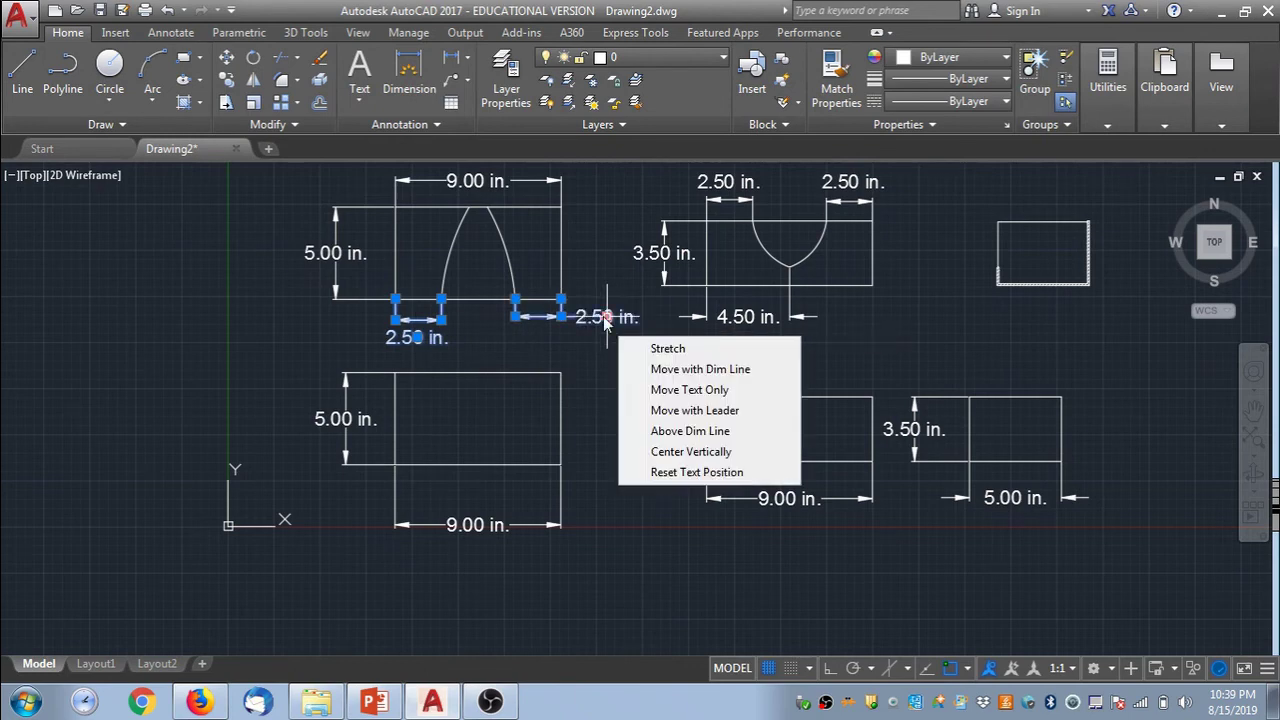
left_click(665, 393)
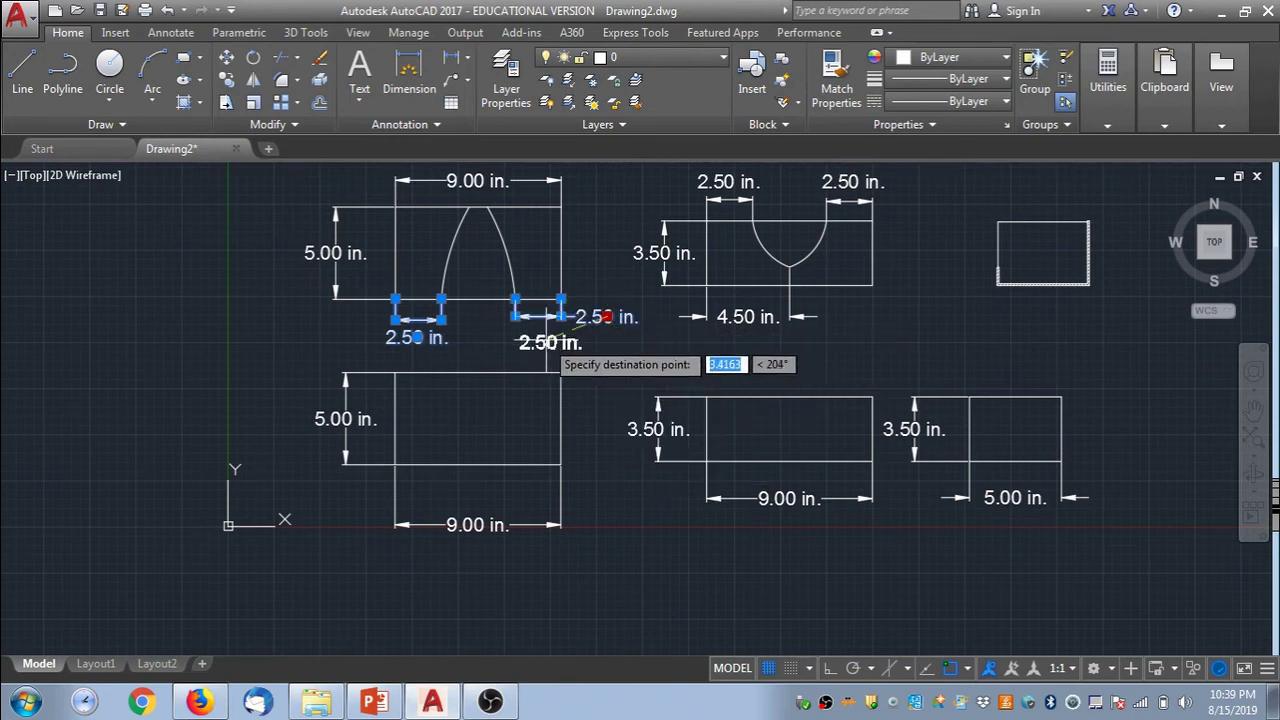
left_click(545, 338)
key("Escape")
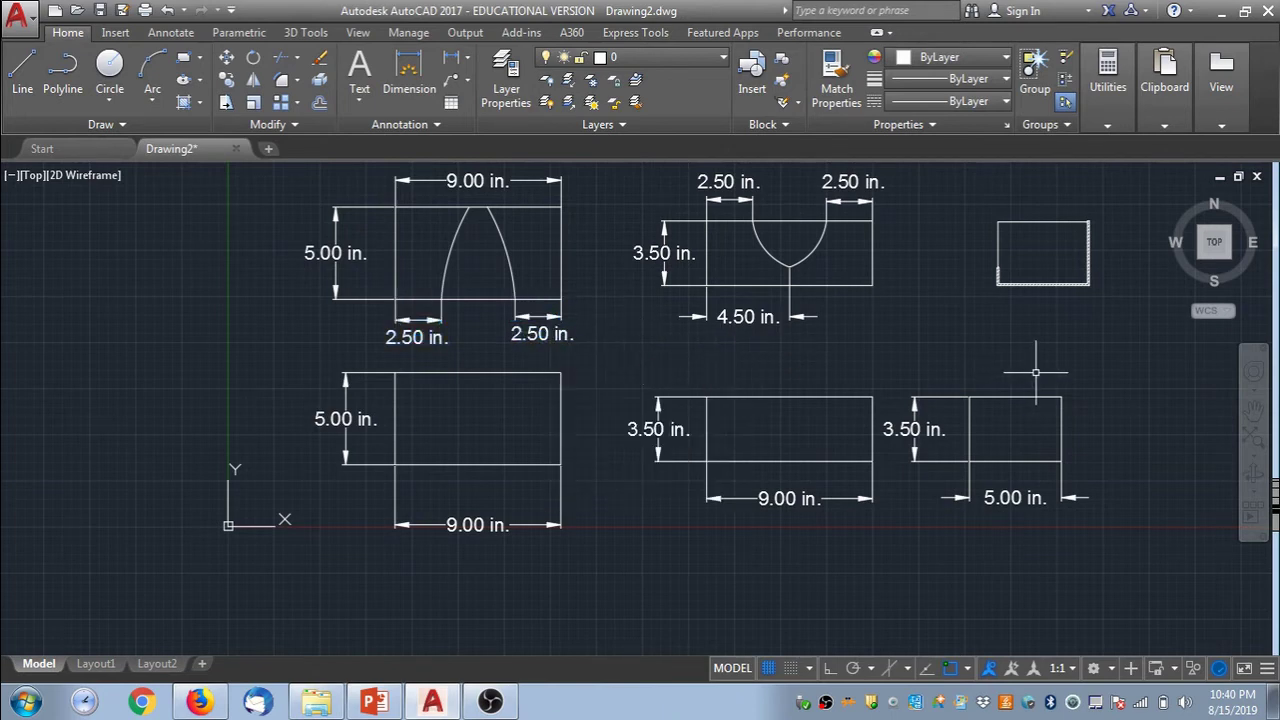
scroll(1035, 372, "down", 3)
scroll(1038, 371, "up", 3)
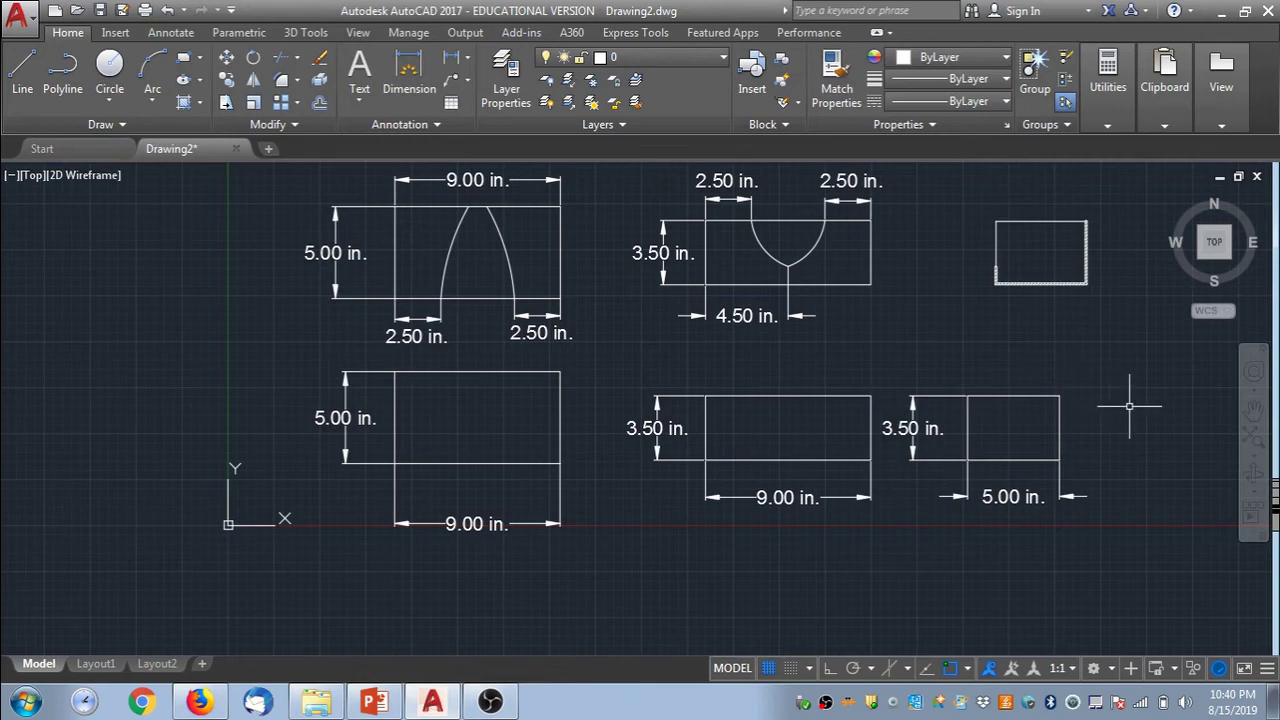
scroll(1130, 406, "down", 1)
scroll(1132, 412, "up", 1)
Step: Turn on isometric drafting in the left isoplane for a new view in the empty space beside the rectangular views
mouse_move(1133, 411)
middle_mouse_down()
mouse_move(997, 440)
mouse_move(847, 433)
middle_mouse_up()
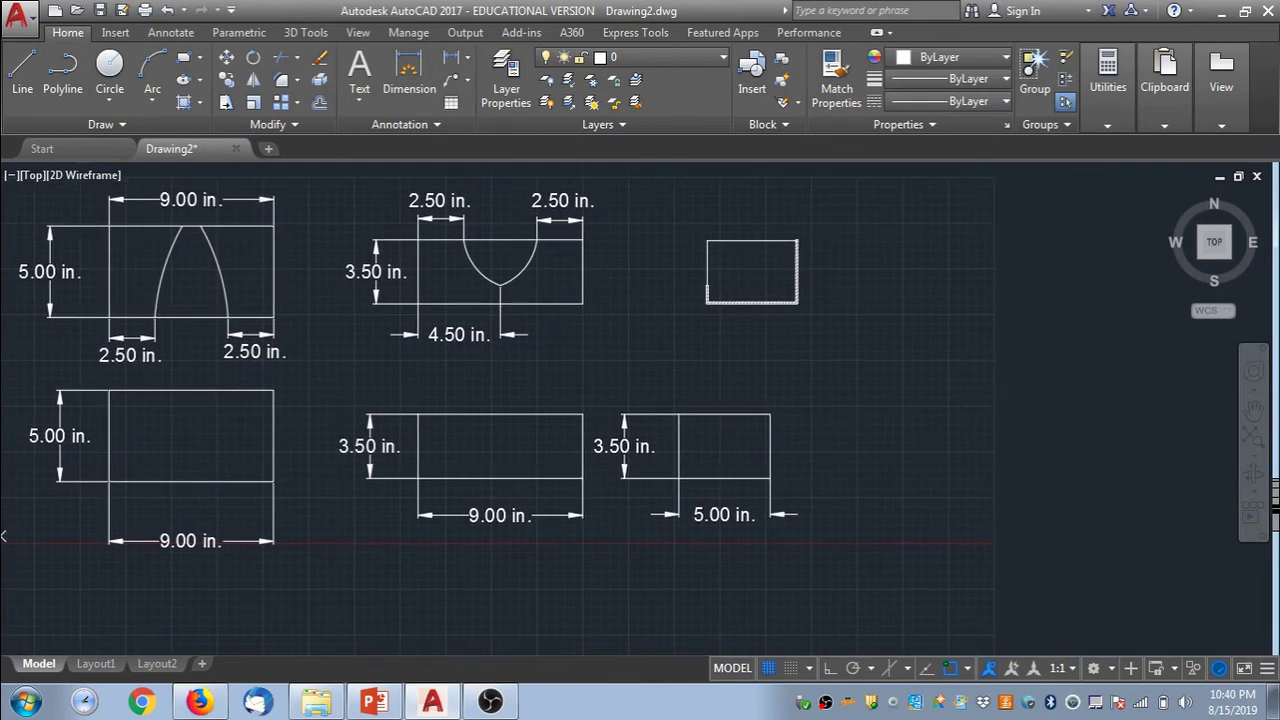
middle_click_drag(871, 363, 863, 423)
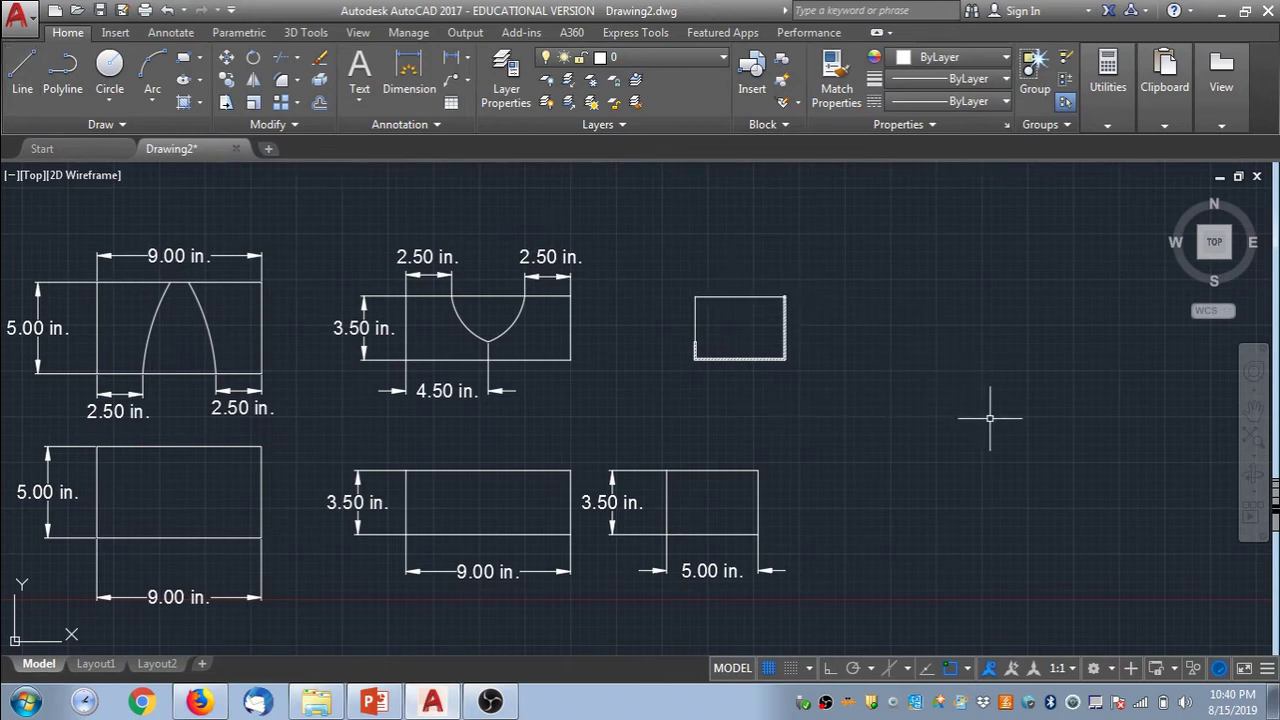
scroll(990, 418, "down", 3)
middle_click_drag(931, 403, 500, 370)
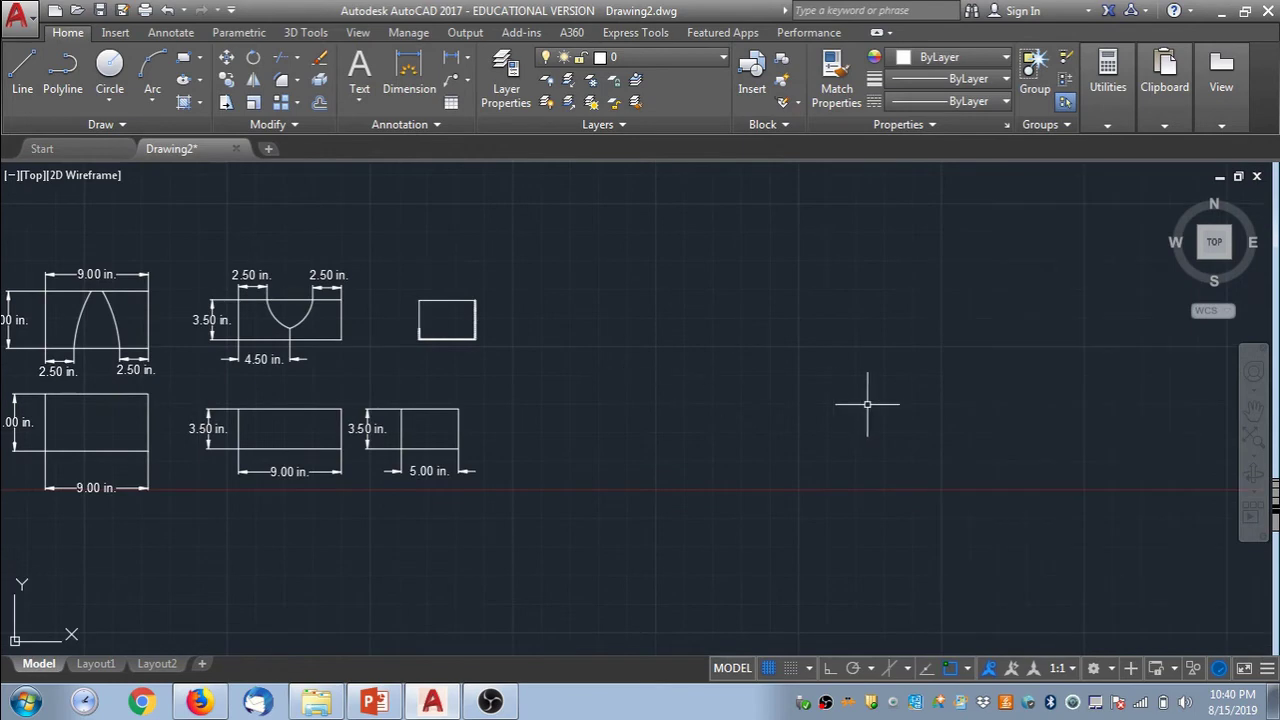
scroll(866, 404, "up", 2)
scroll(866, 404, "down", 2)
middle_click_drag(704, 343, 668, 395)
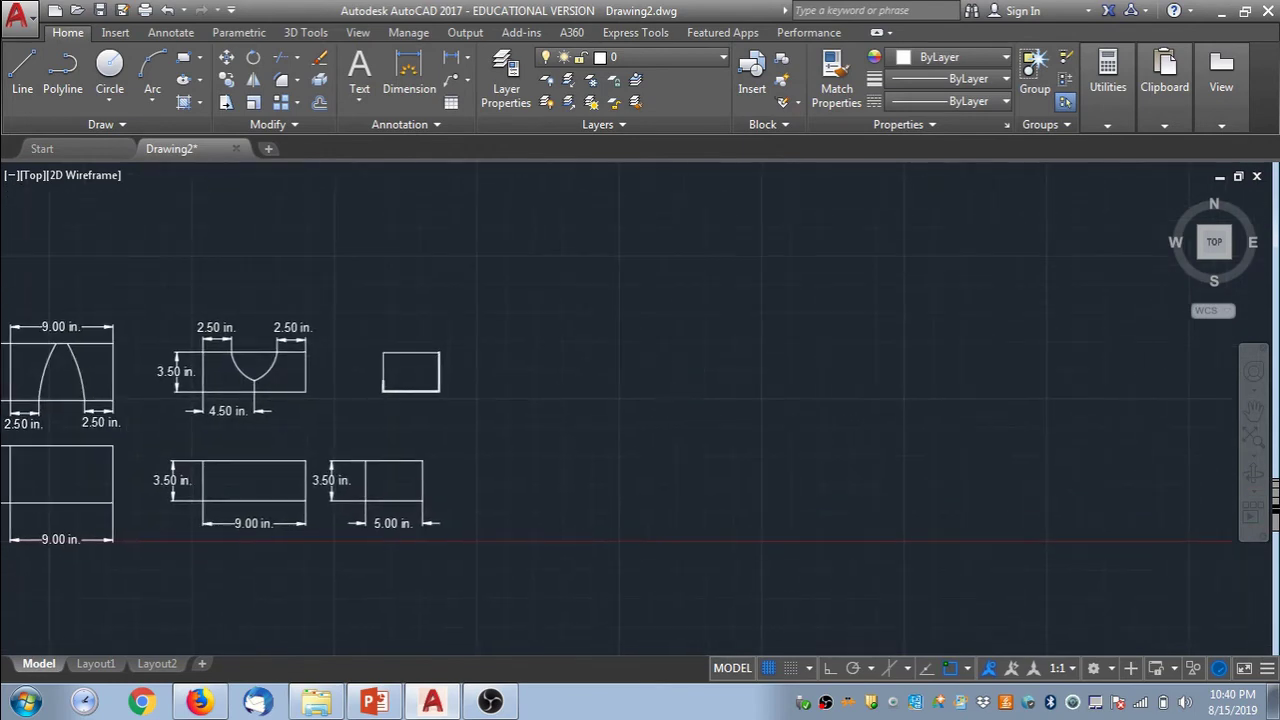
scroll(668, 395, "up", 2)
scroll(668, 395, "down", 2)
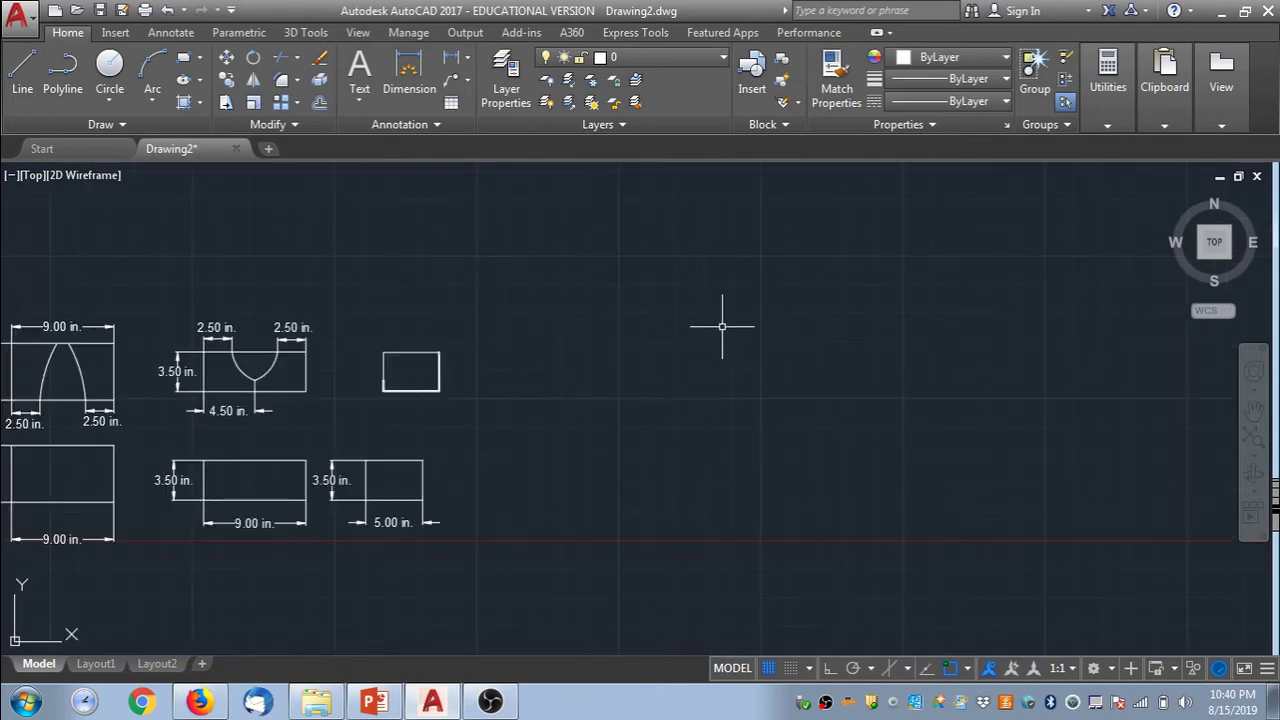
left_click(890, 671)
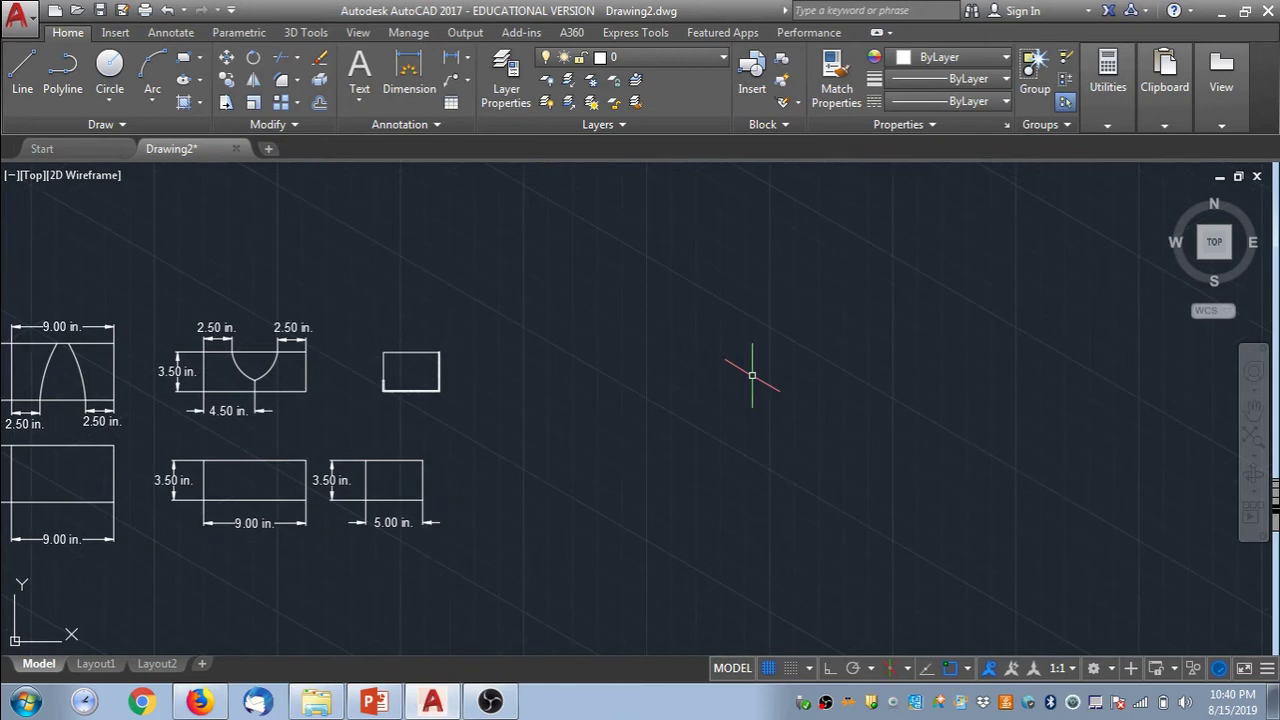
Step: Draw the block's left isometric face as a closed outline with 9 in. long edges and 3.5 in. vertical edges
left_click(22, 72)
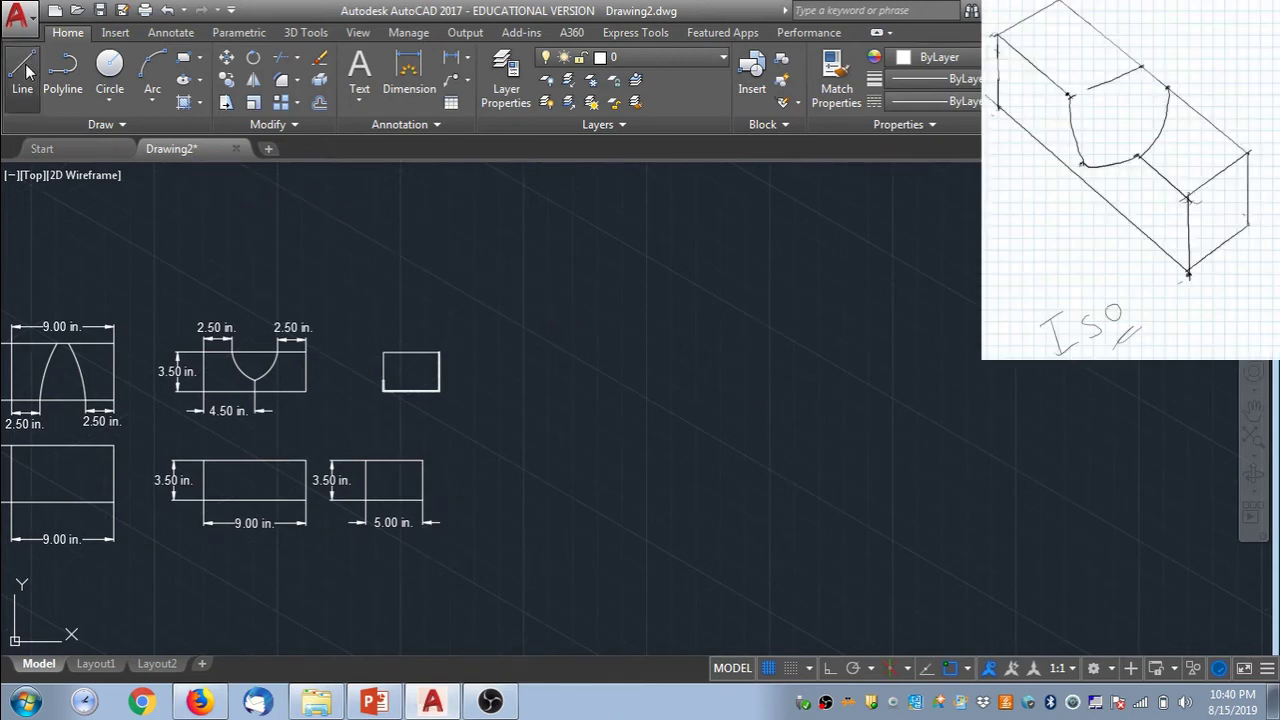
left_click(658, 357)
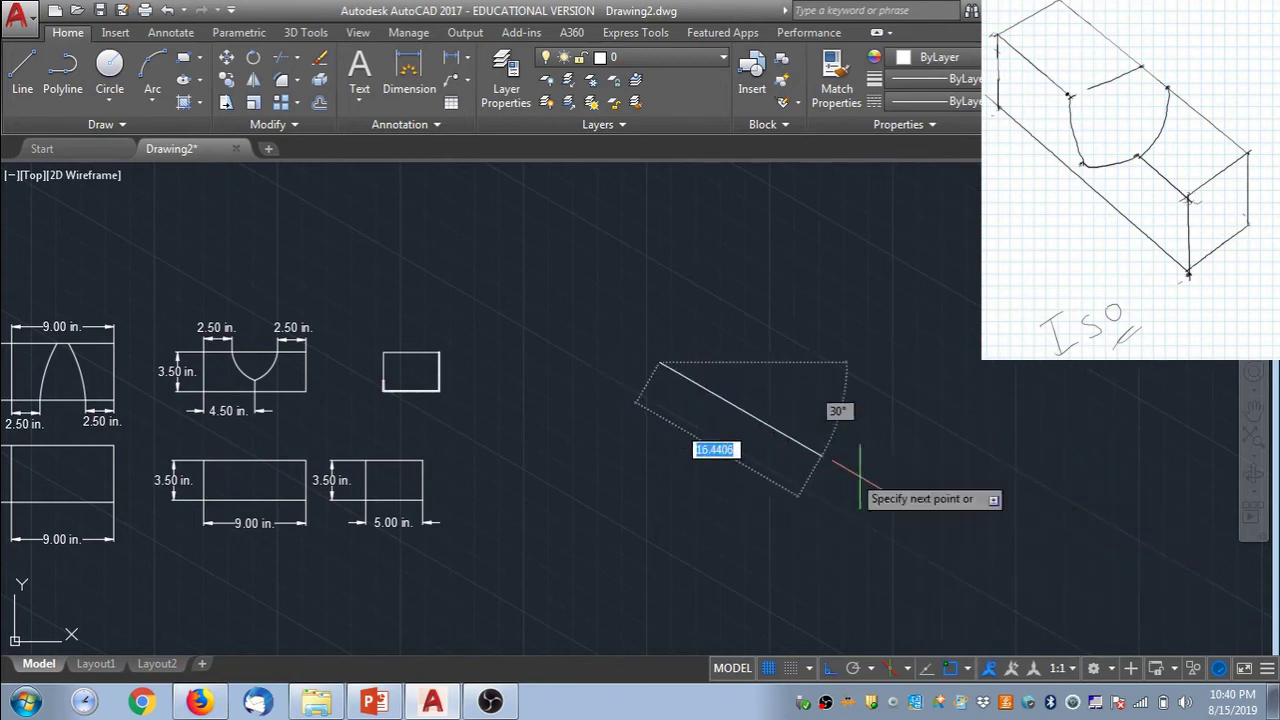
type("9")
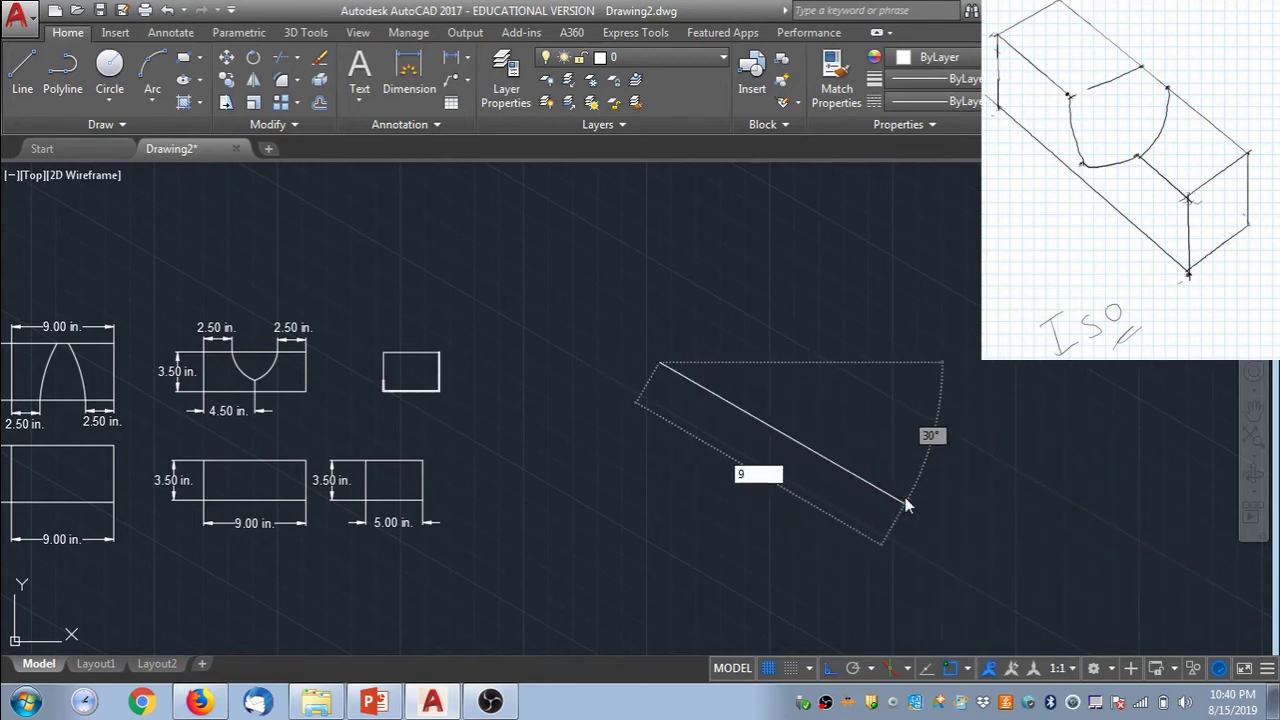
key("Return")
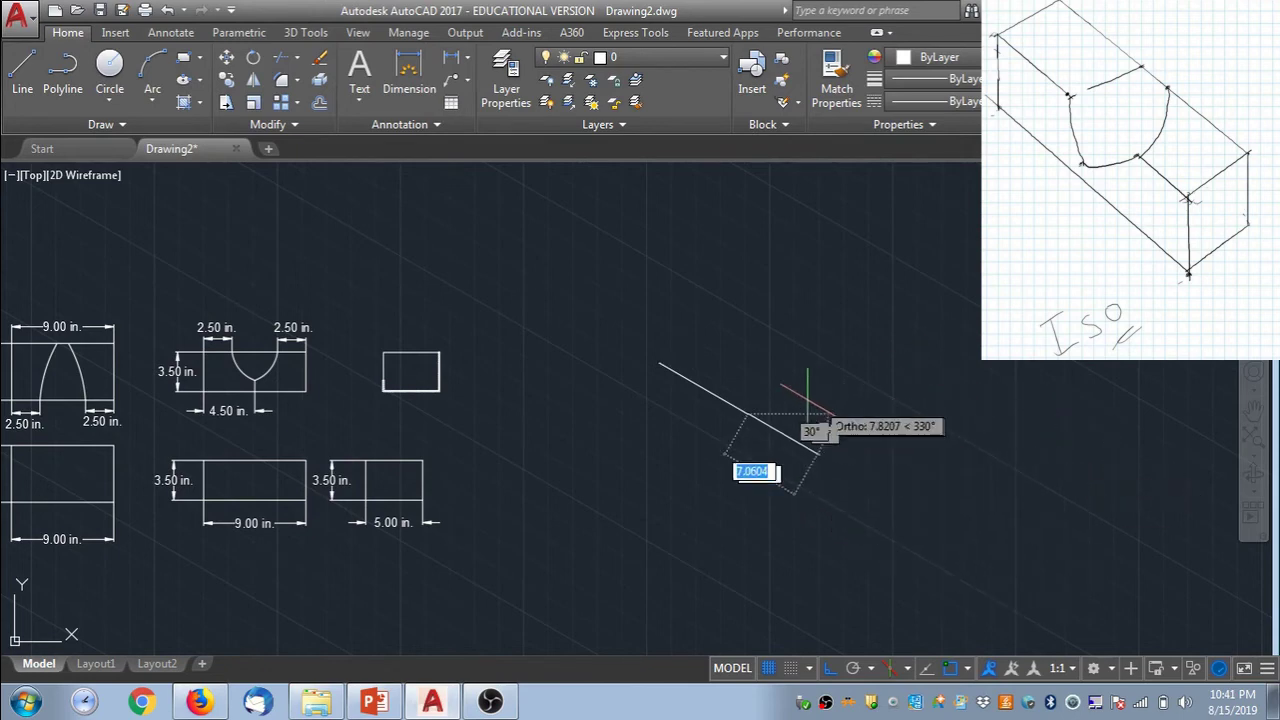
scroll(775, 355, "up", 3)
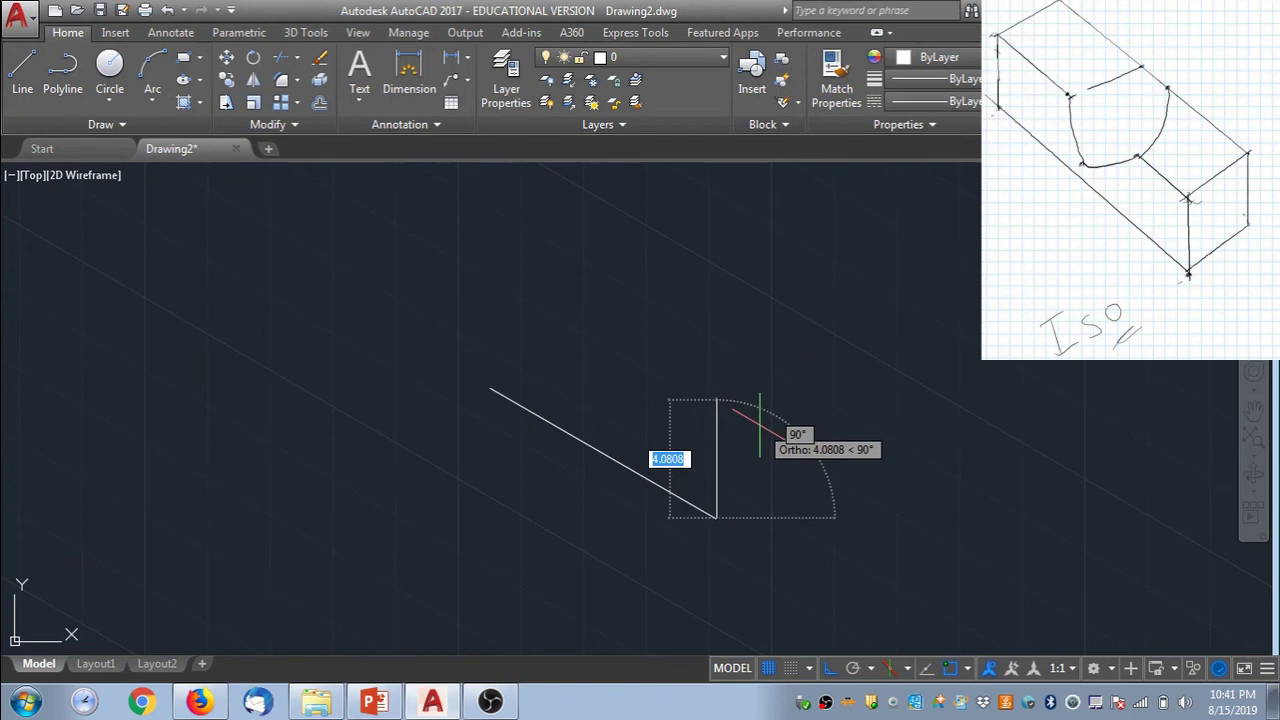
type("3.")
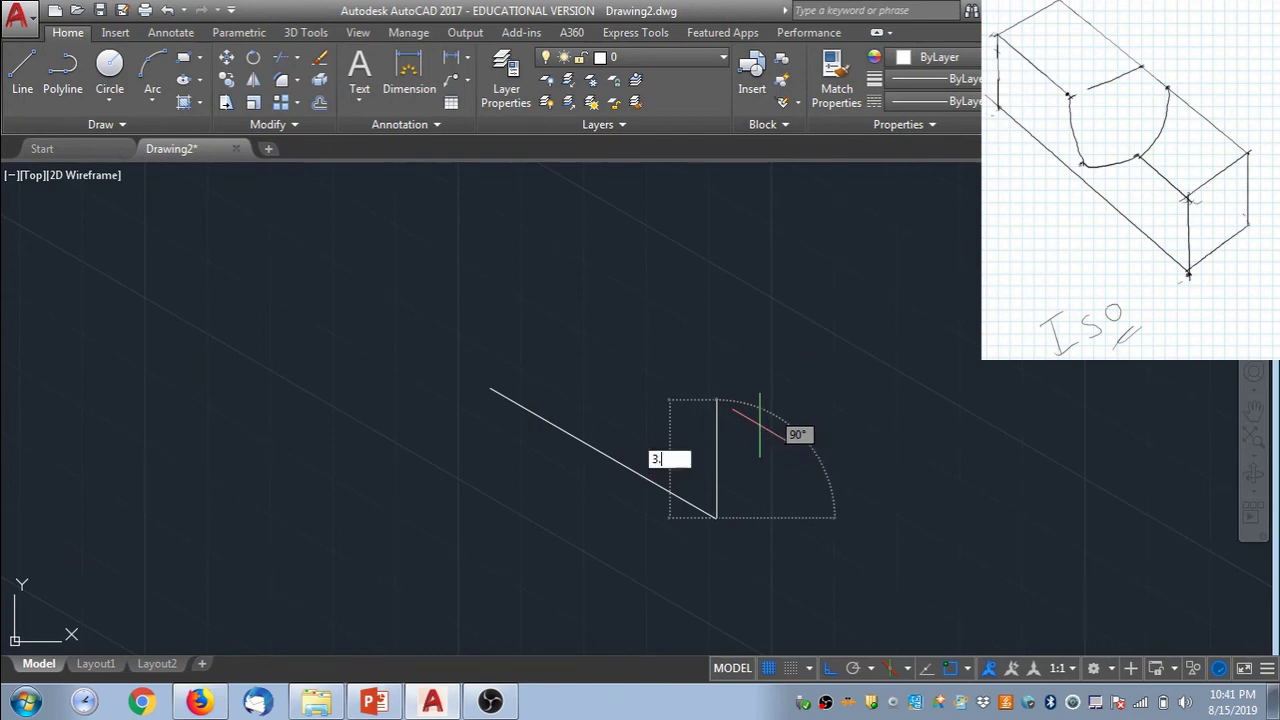
type("5")
key("Return")
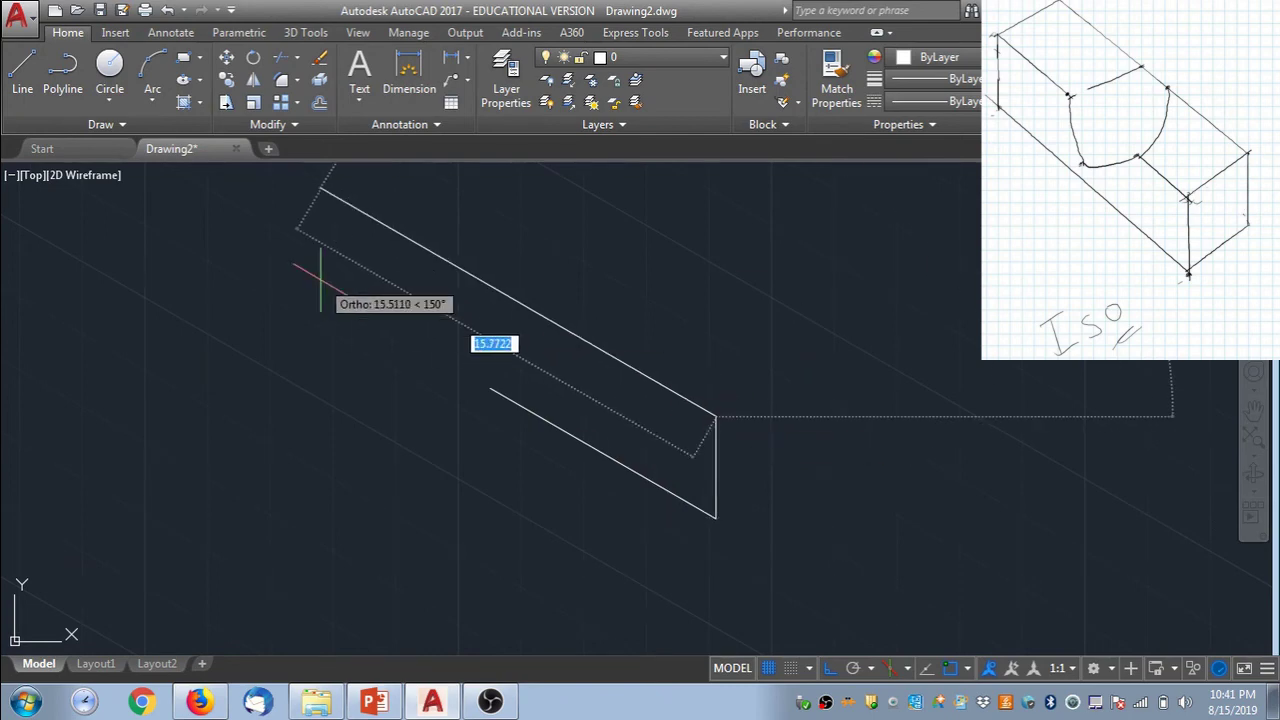
type("9")
key("Return")
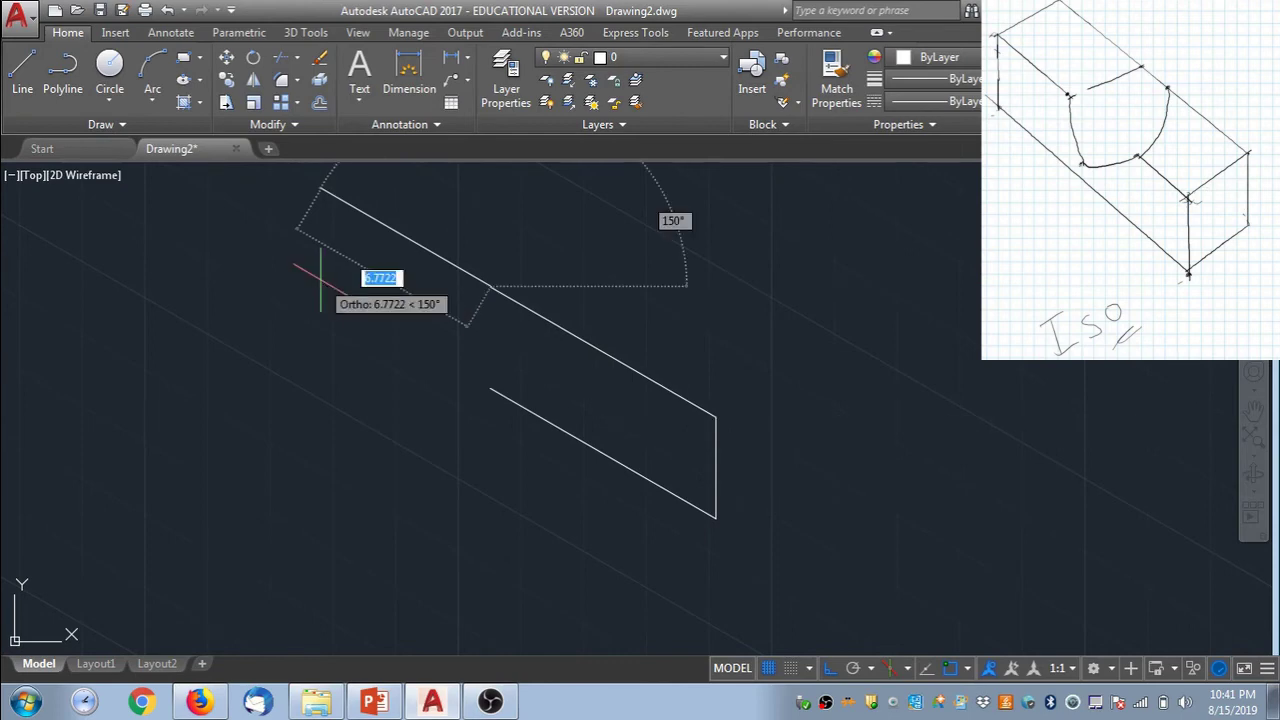
left_click(490, 387)
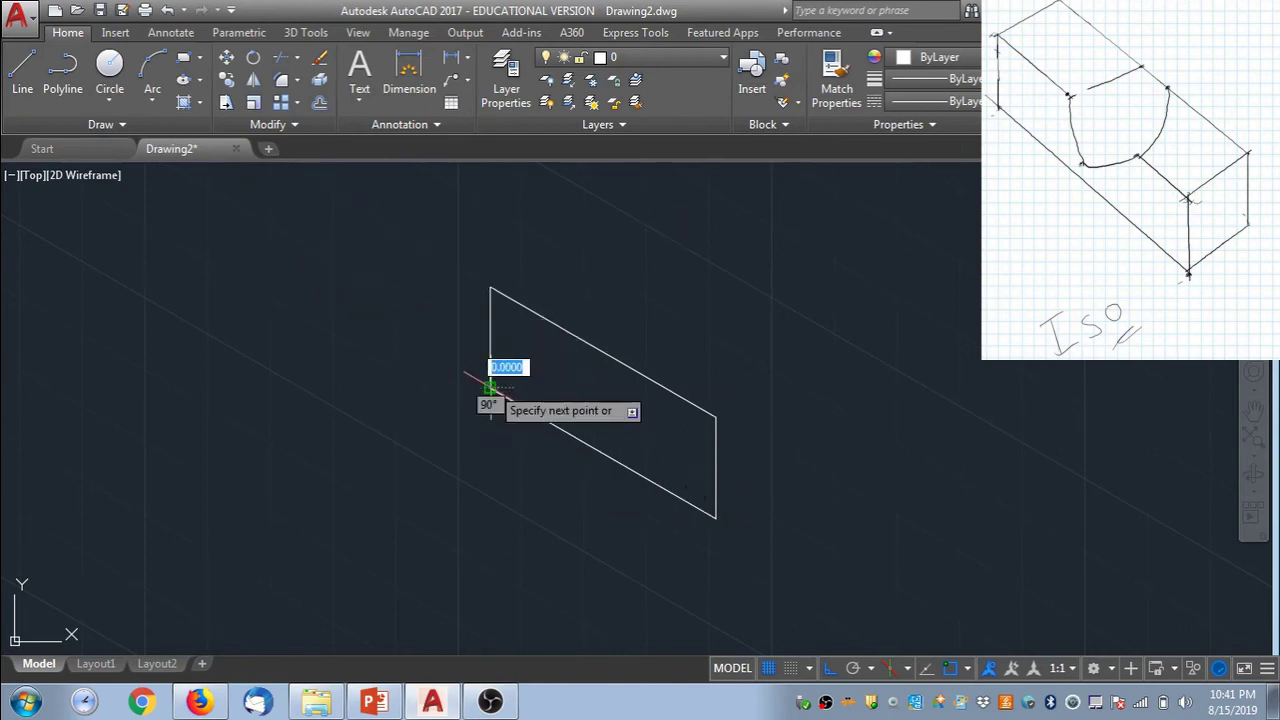
key("Return")
Step: Draw the block's right face from the shared top corner: 5 in. at 30°, 3.5 in. down, and back to the shared bottom corner
key("Return")
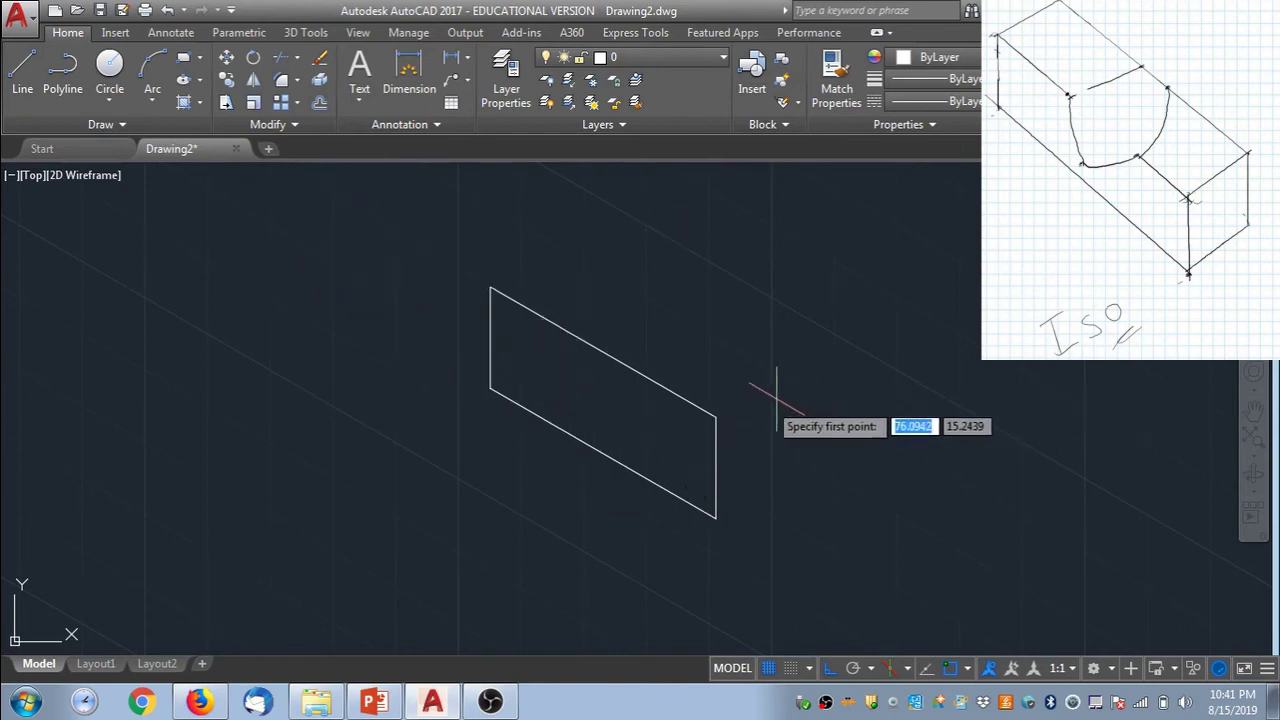
left_click(716, 416)
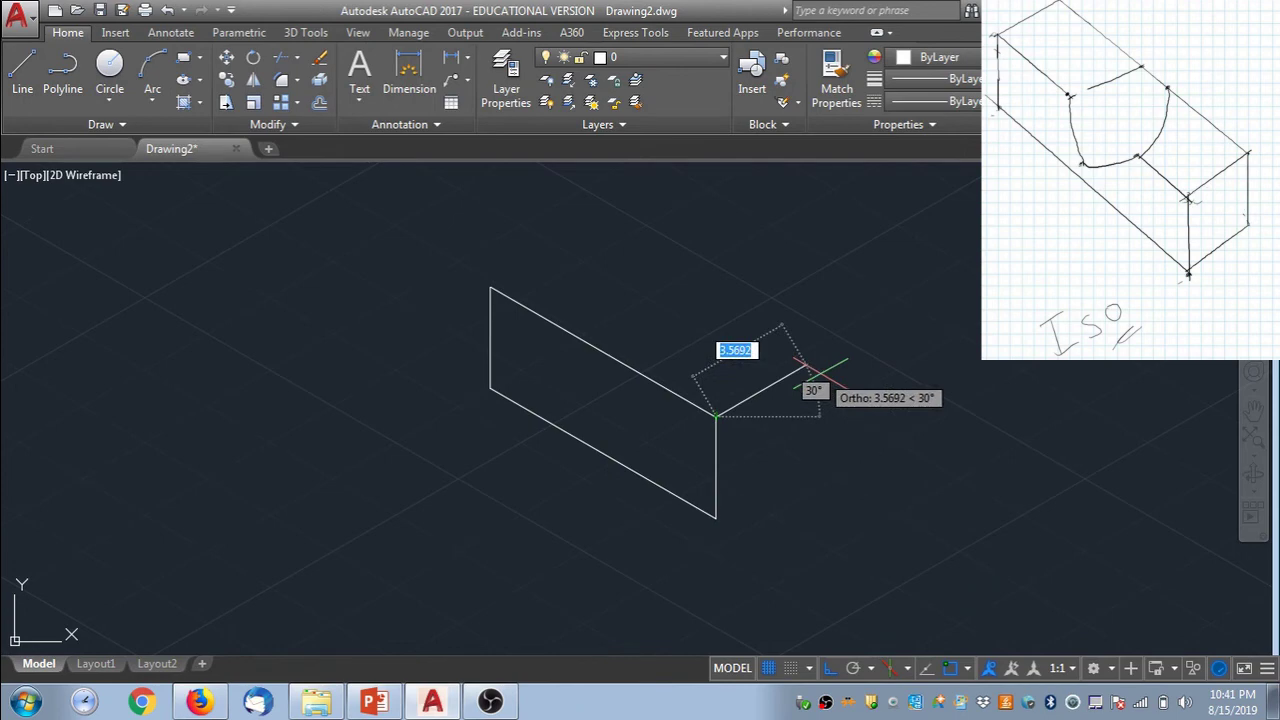
type("5")
key("Return")
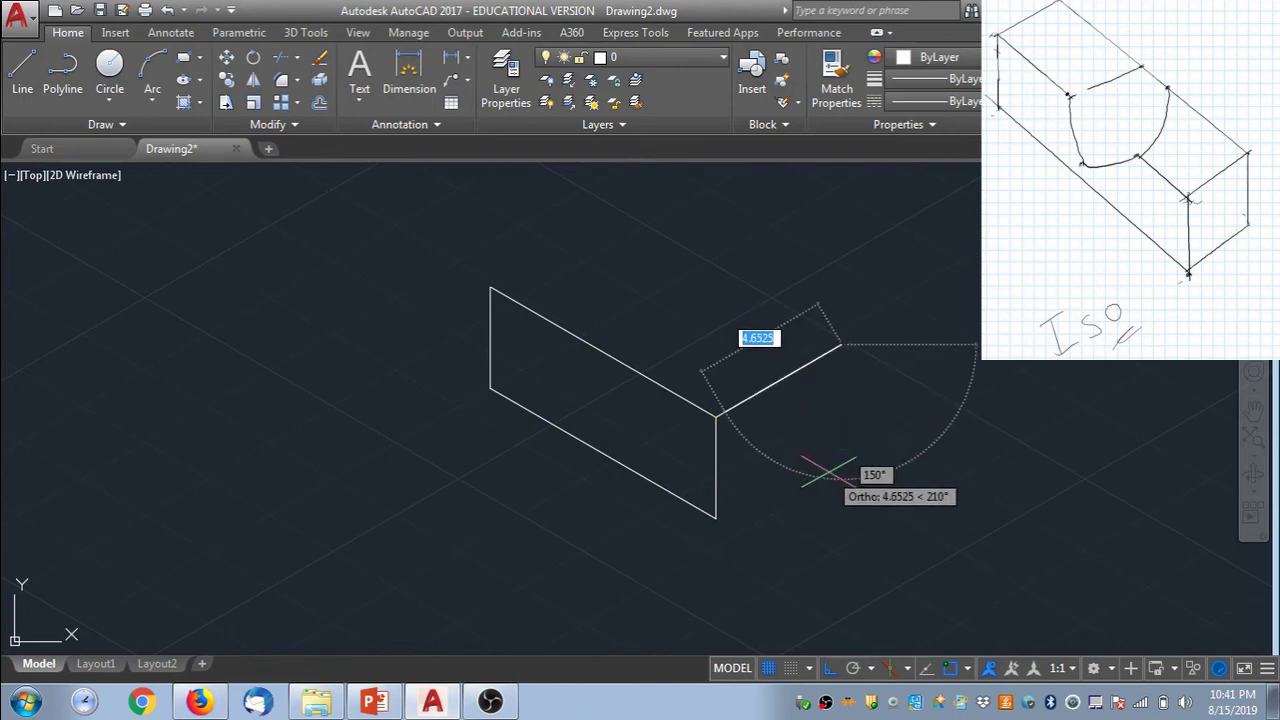
key("F5")
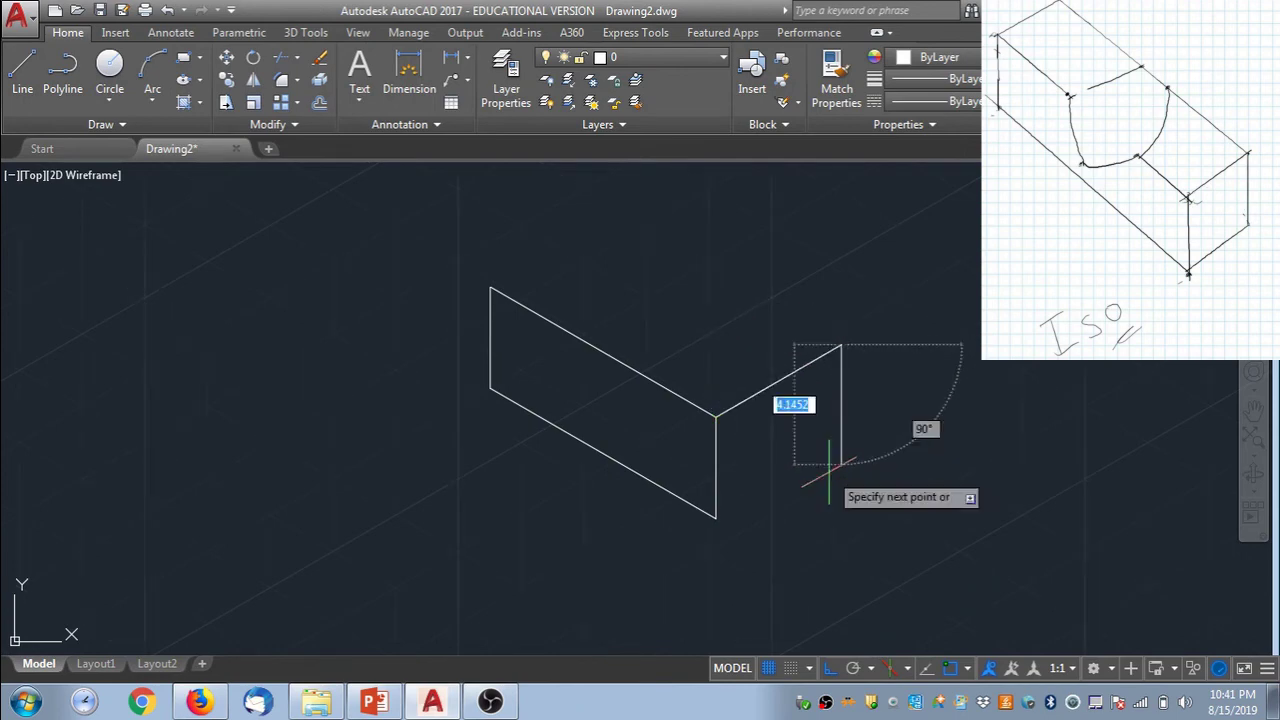
key("BackSpace")
key("Return")
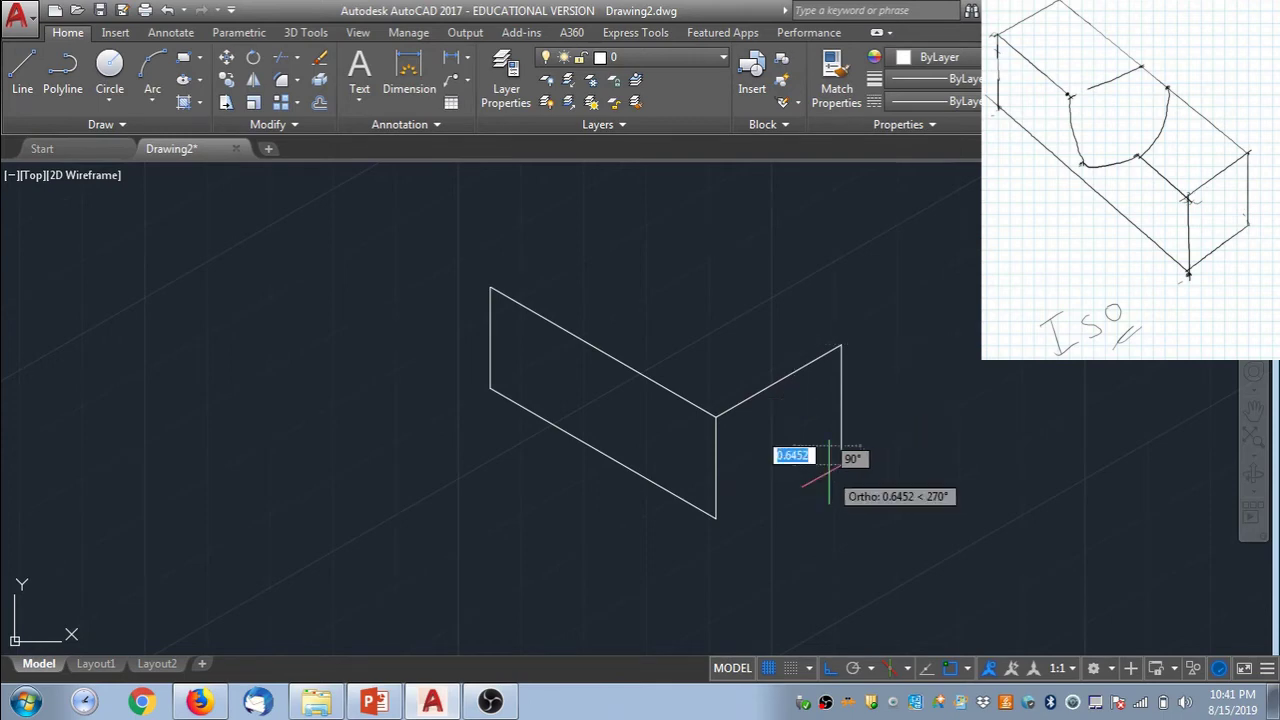
left_click(716, 517)
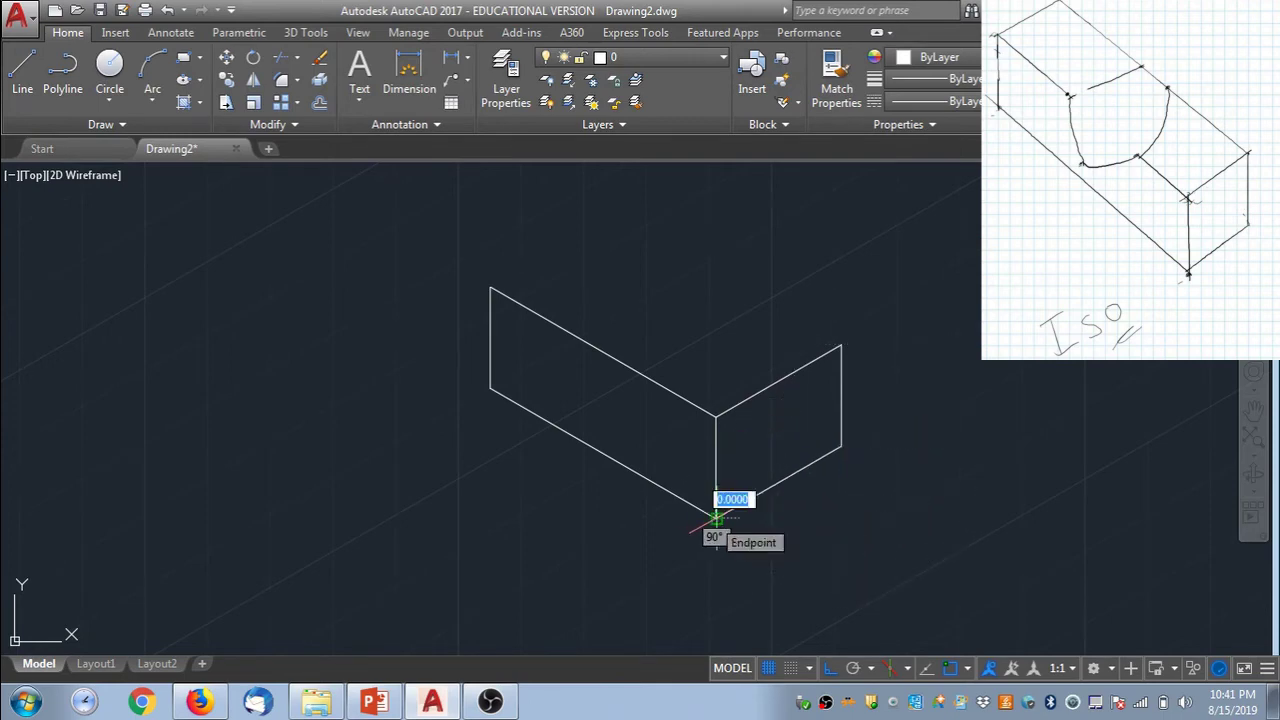
key("Escape")
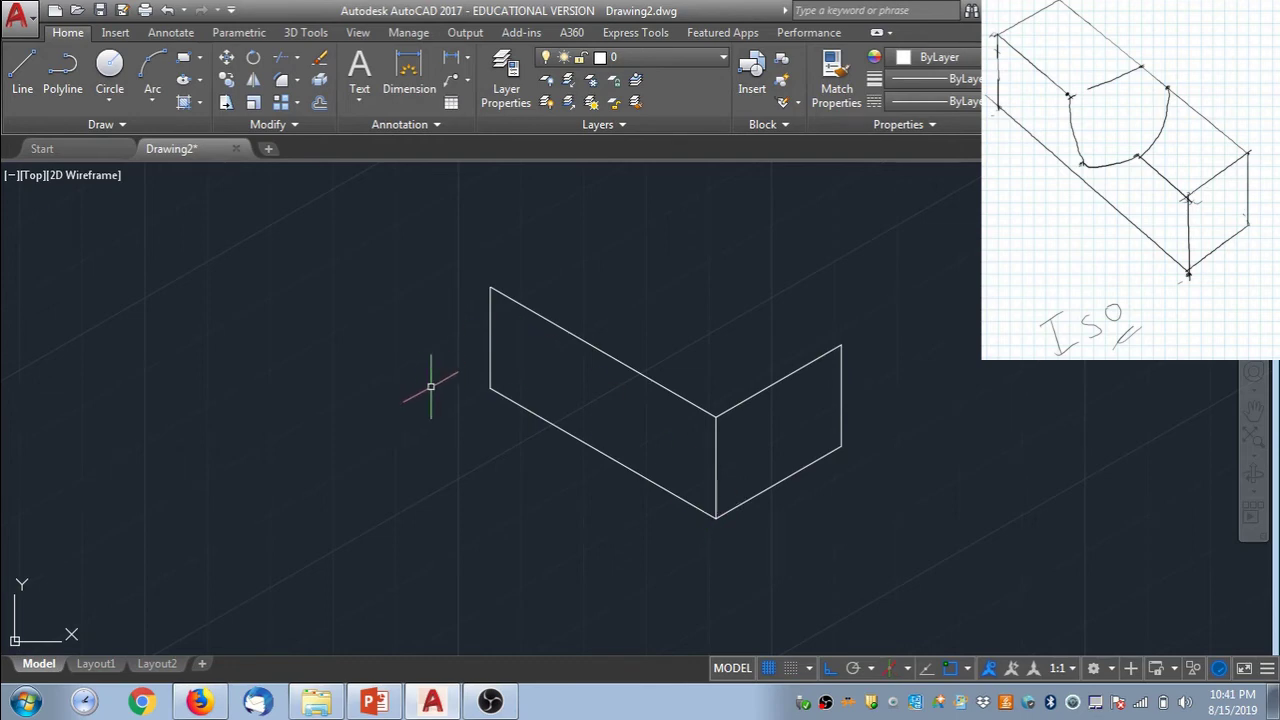
Step: Copy the left face's top edge from the shared top corner to the far top corner of the right face
left_click(240, 80)
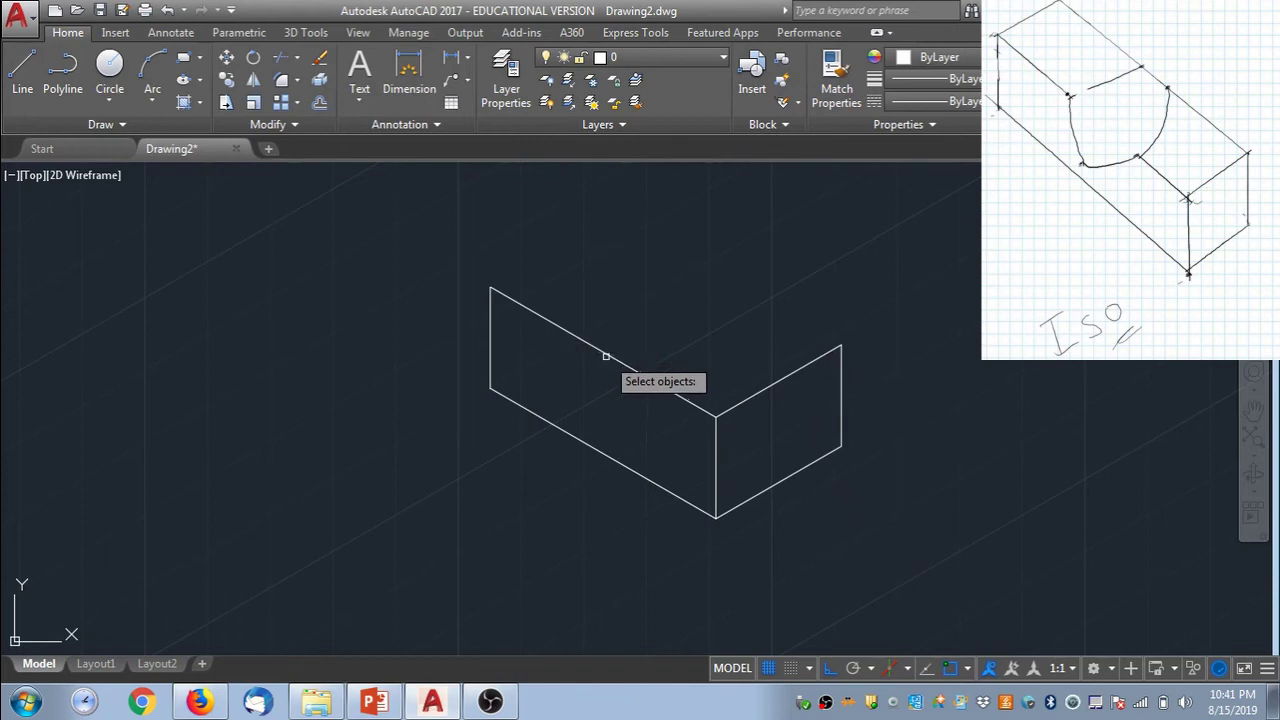
left_click(605, 355)
key("Return")
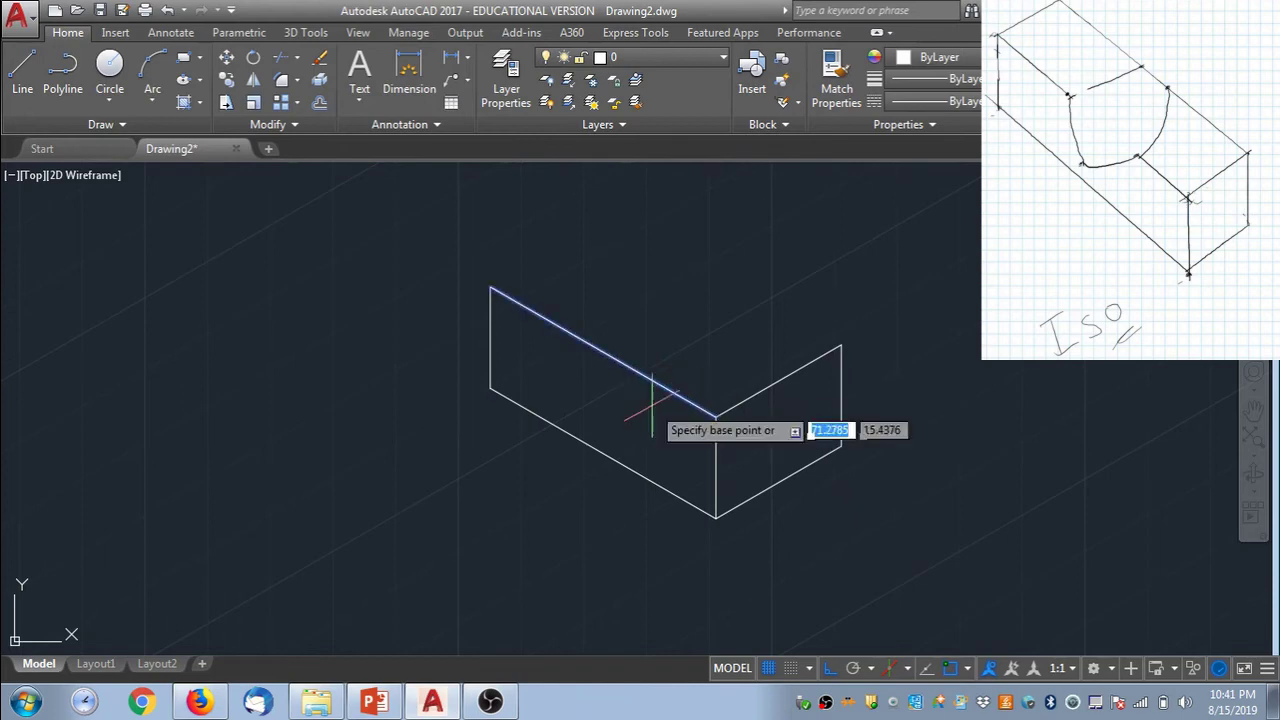
left_click(716, 416)
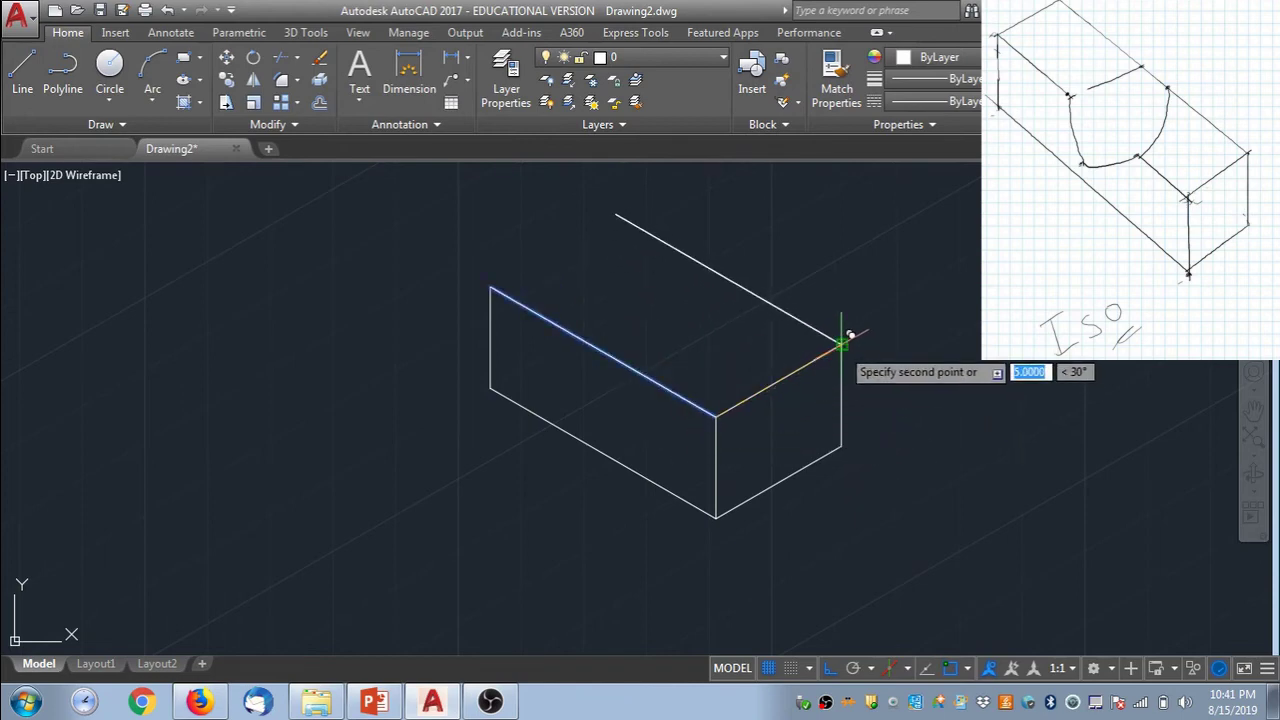
left_click(842, 343)
key("Escape")
Step: Close the block's top face with a line joining the open ends of its two long edges
left_click(22, 70)
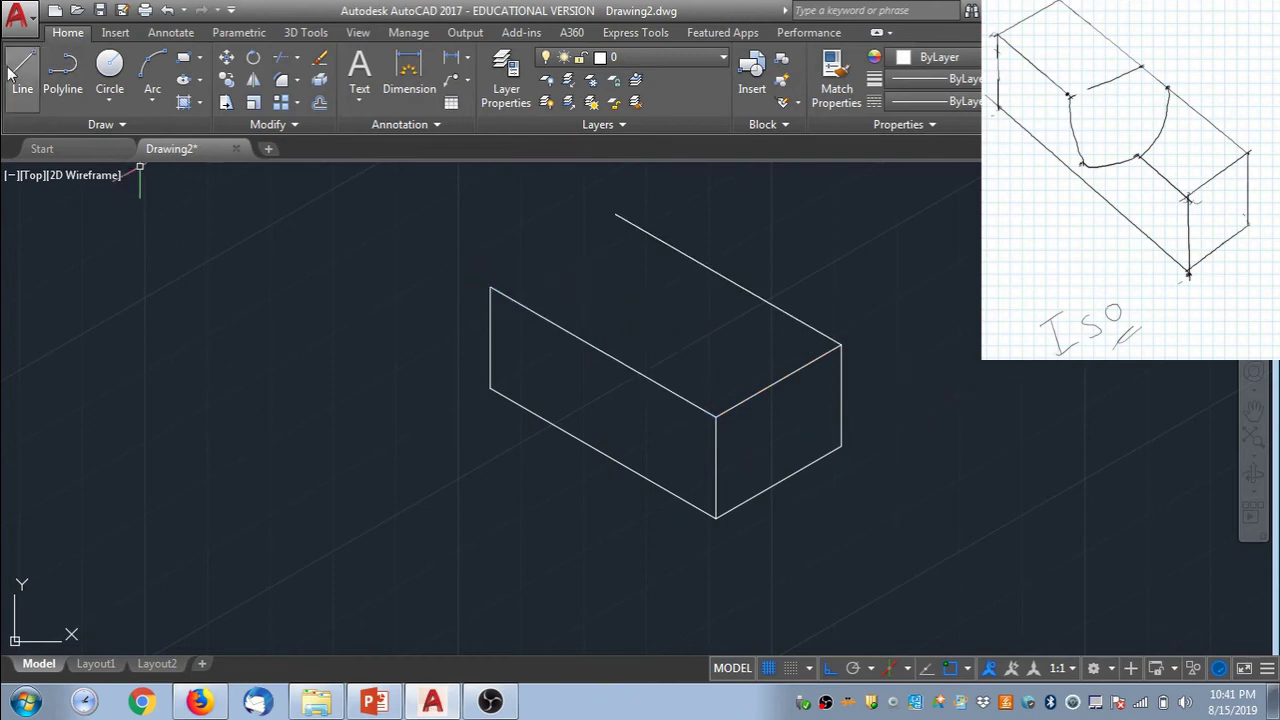
left_click(490, 288)
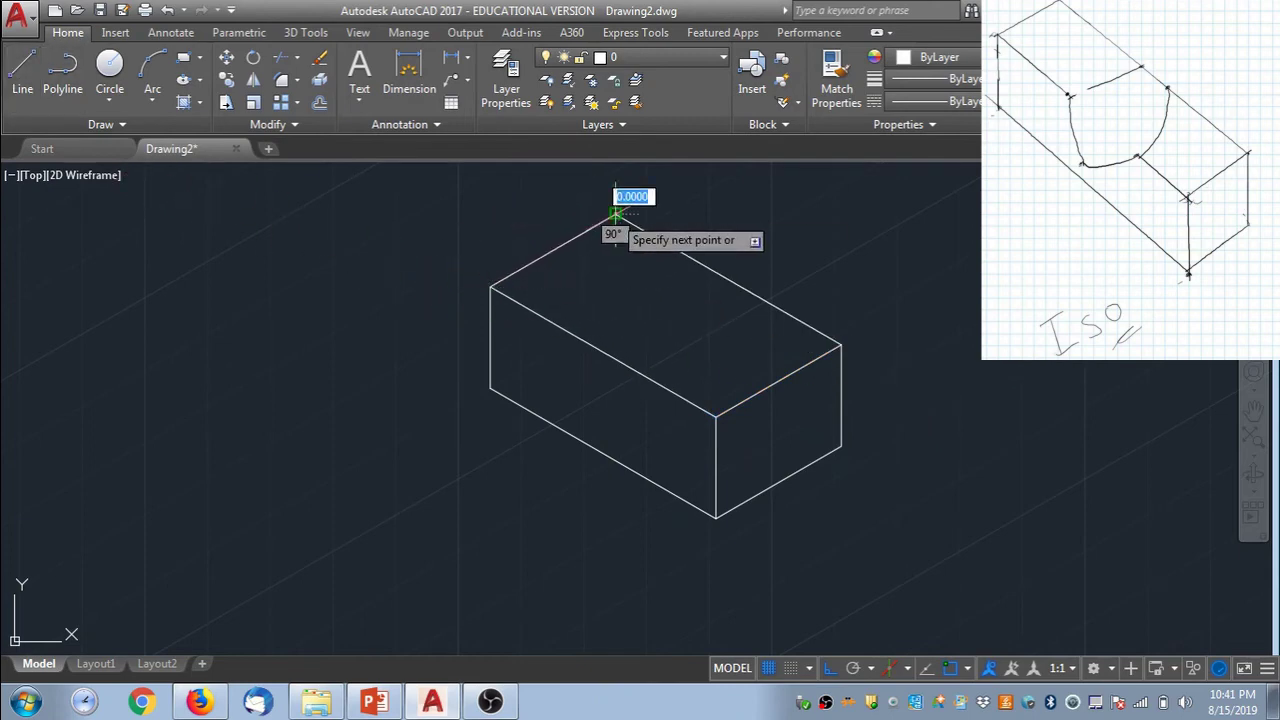
key("Escape")
Step: Draw a guide outline from the top face's far corner: outward about 2.7 in. at 30°, 4 in. at 330°, and back across the rear edge
scroll(565, 240, "down", 2)
middle_click_drag(545, 337, 400, 430)
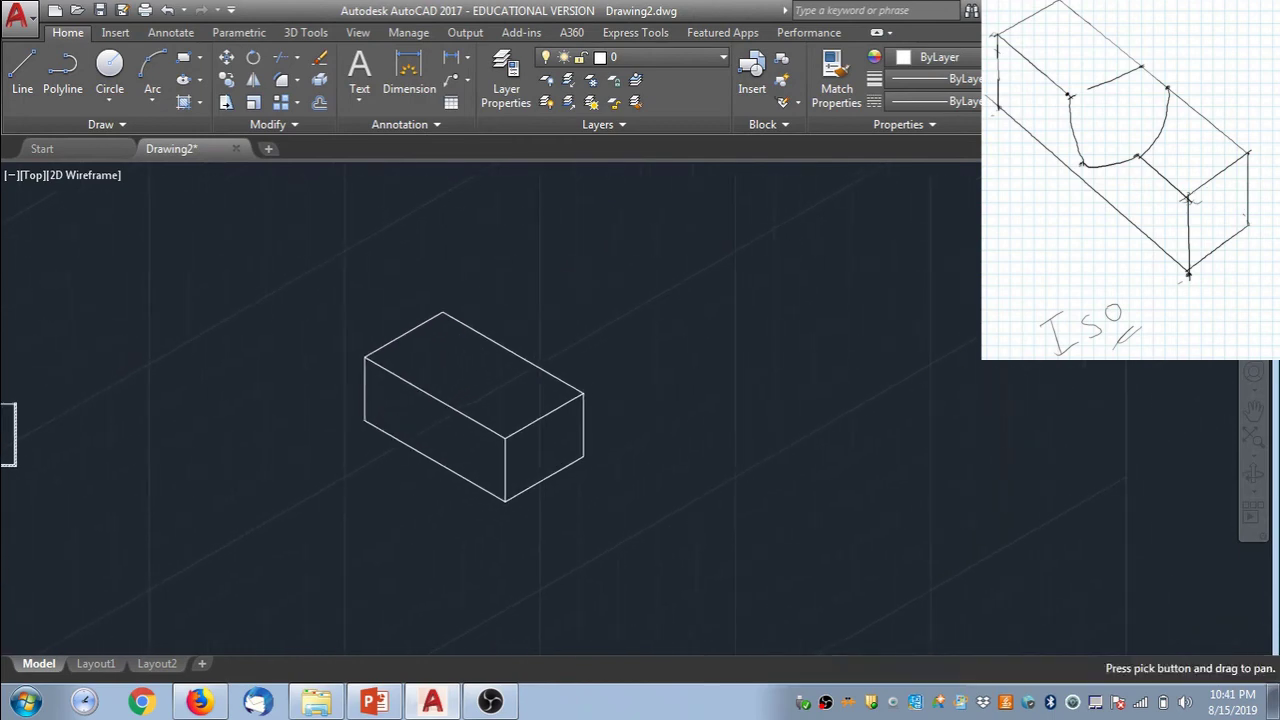
scroll(405, 398, "up", 2)
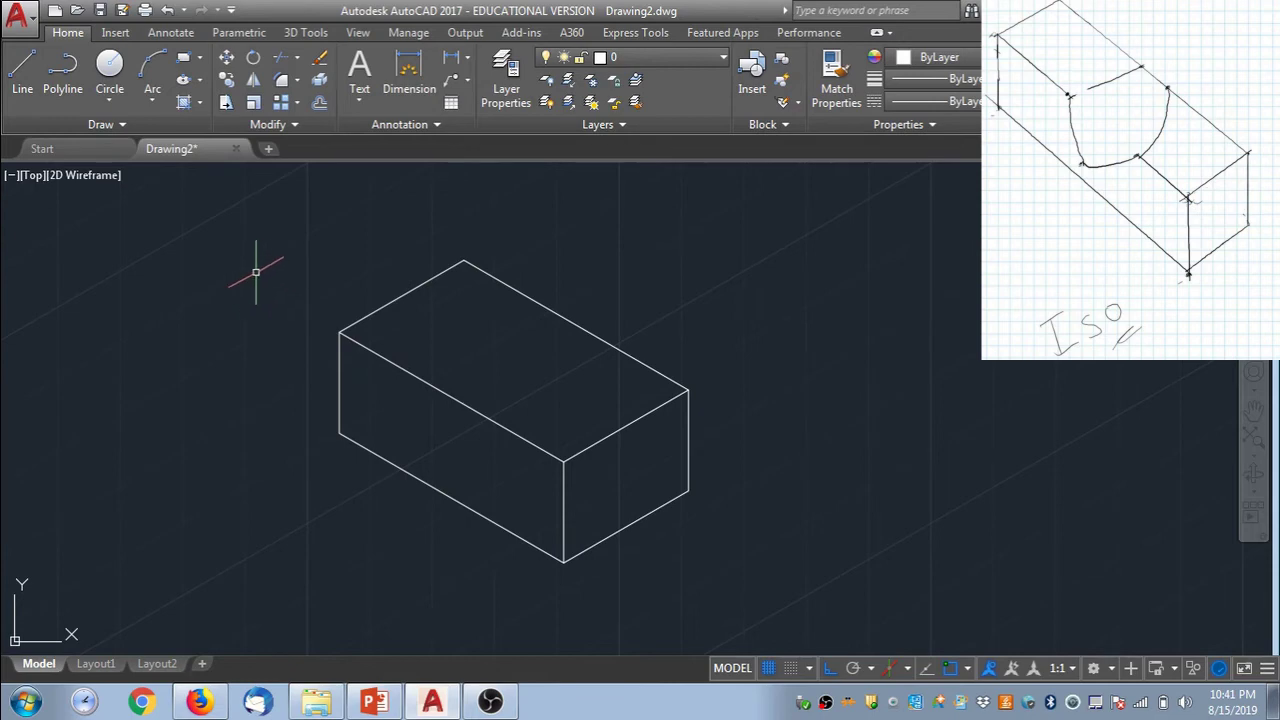
left_click(22, 70)
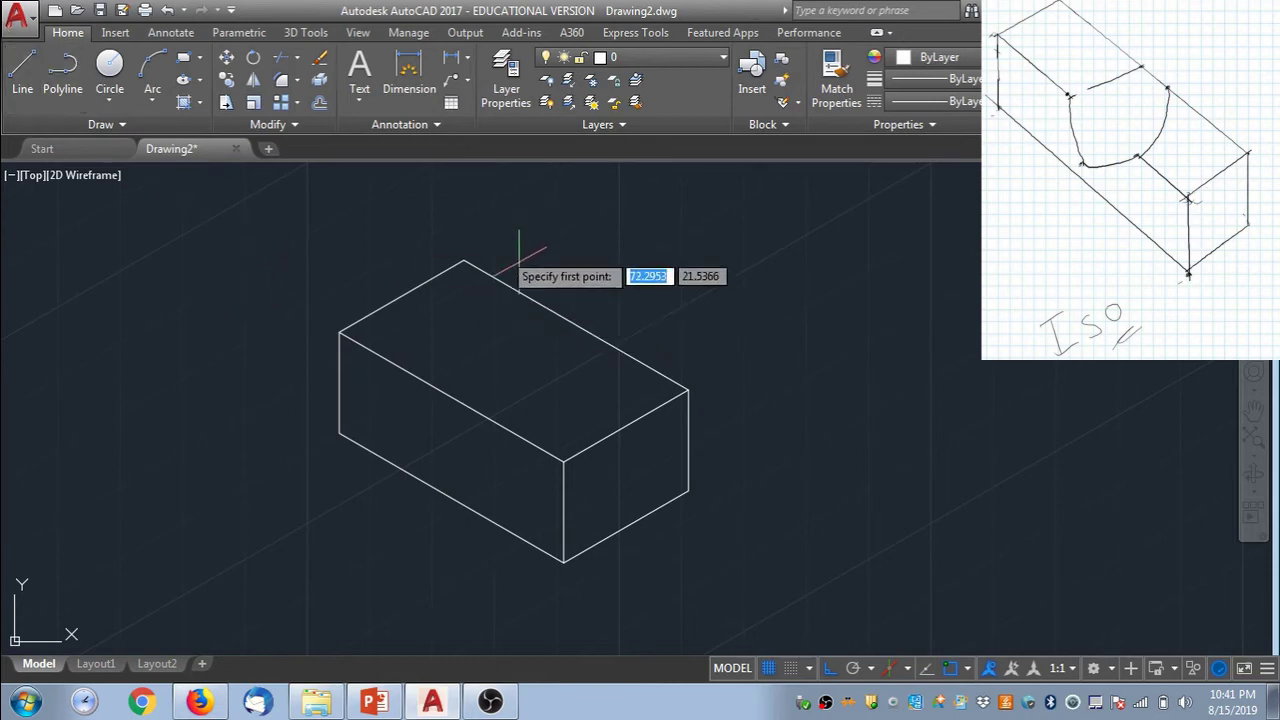
left_click(463, 262)
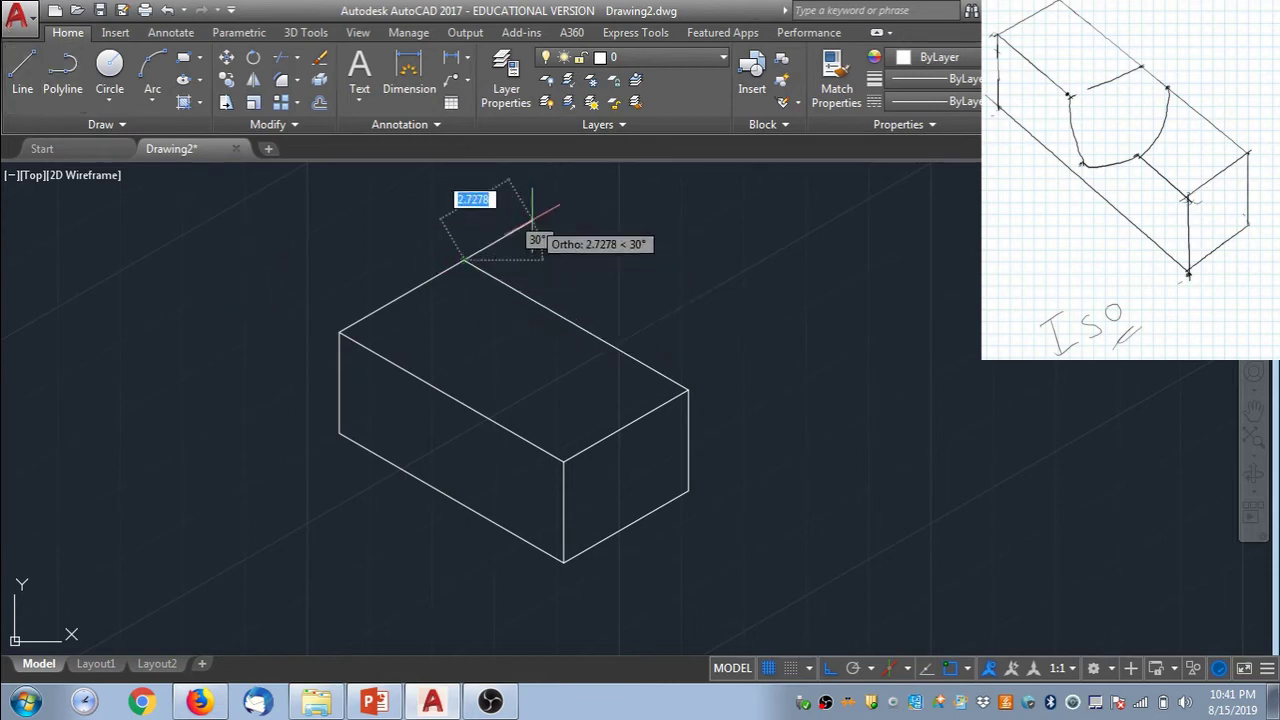
left_click(533, 218)
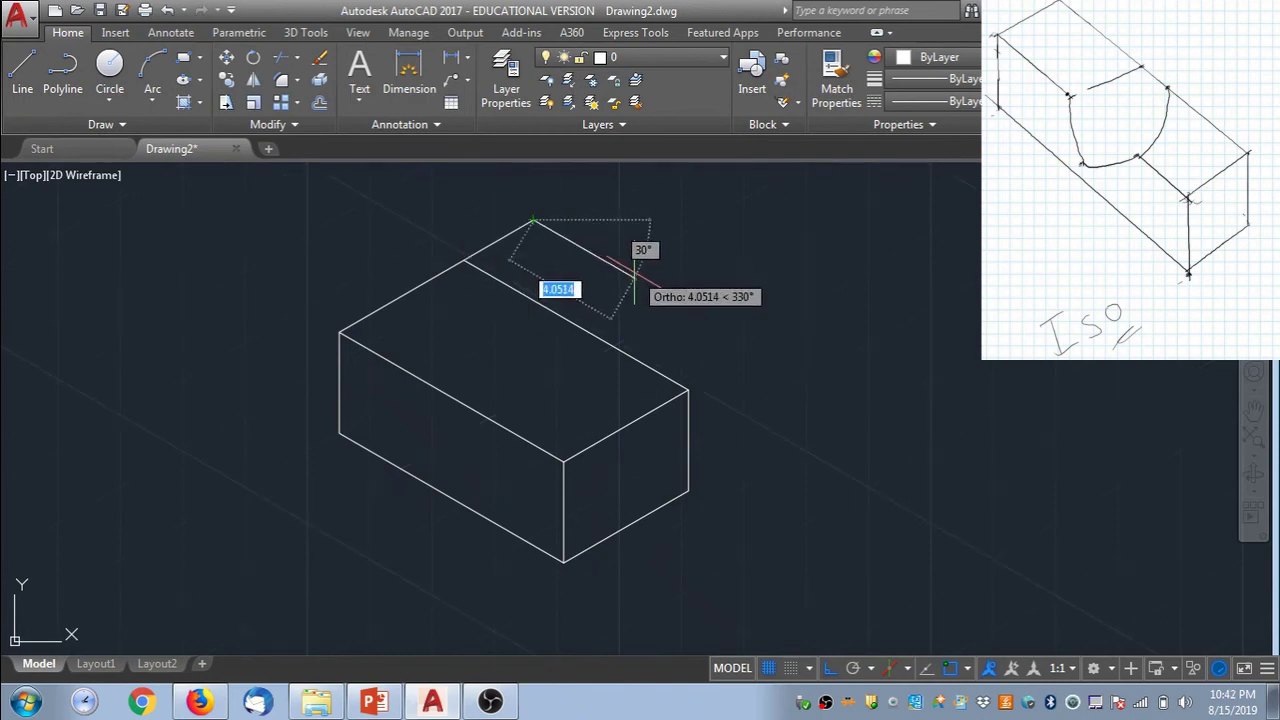
type("4")
key("Return")
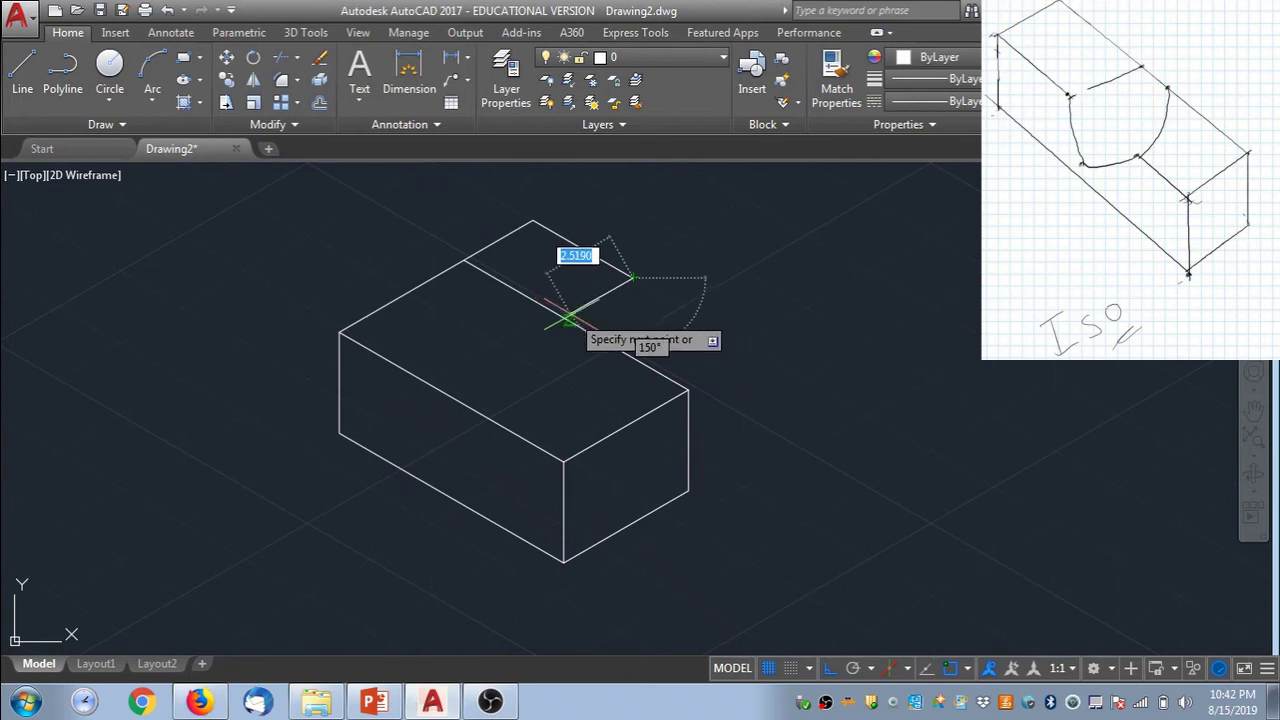
left_click(513, 344)
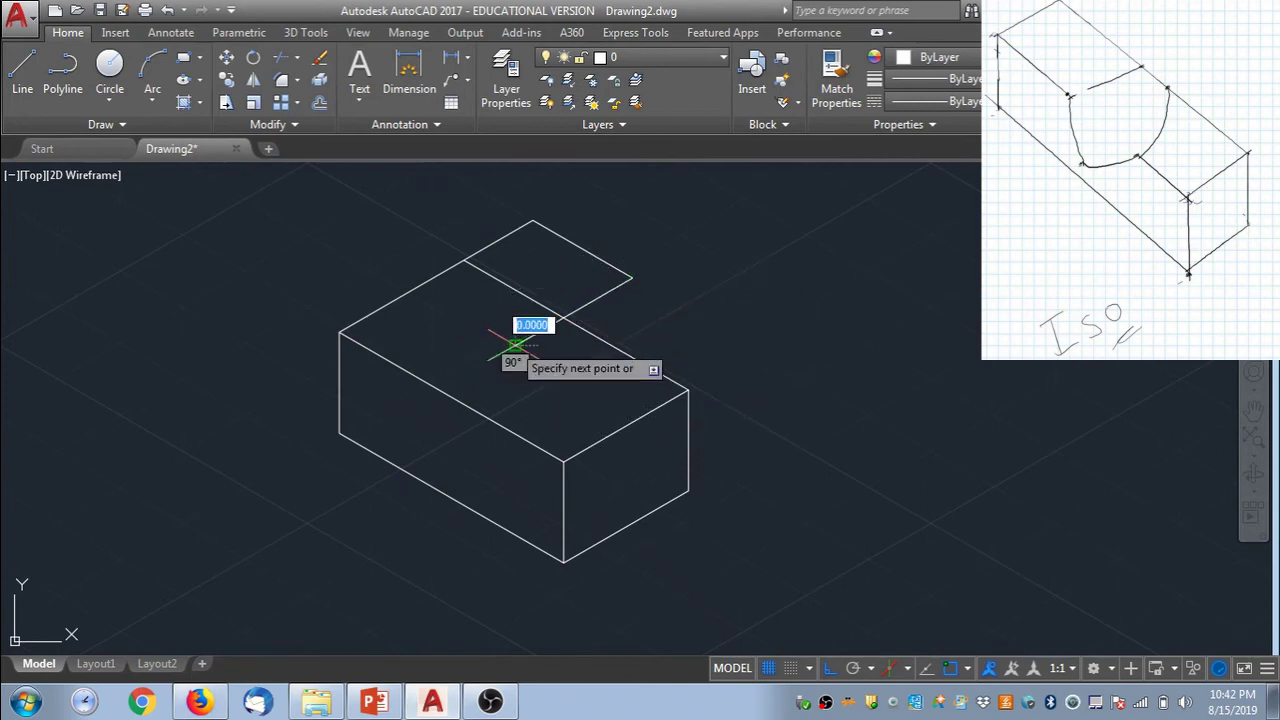
key("Escape")
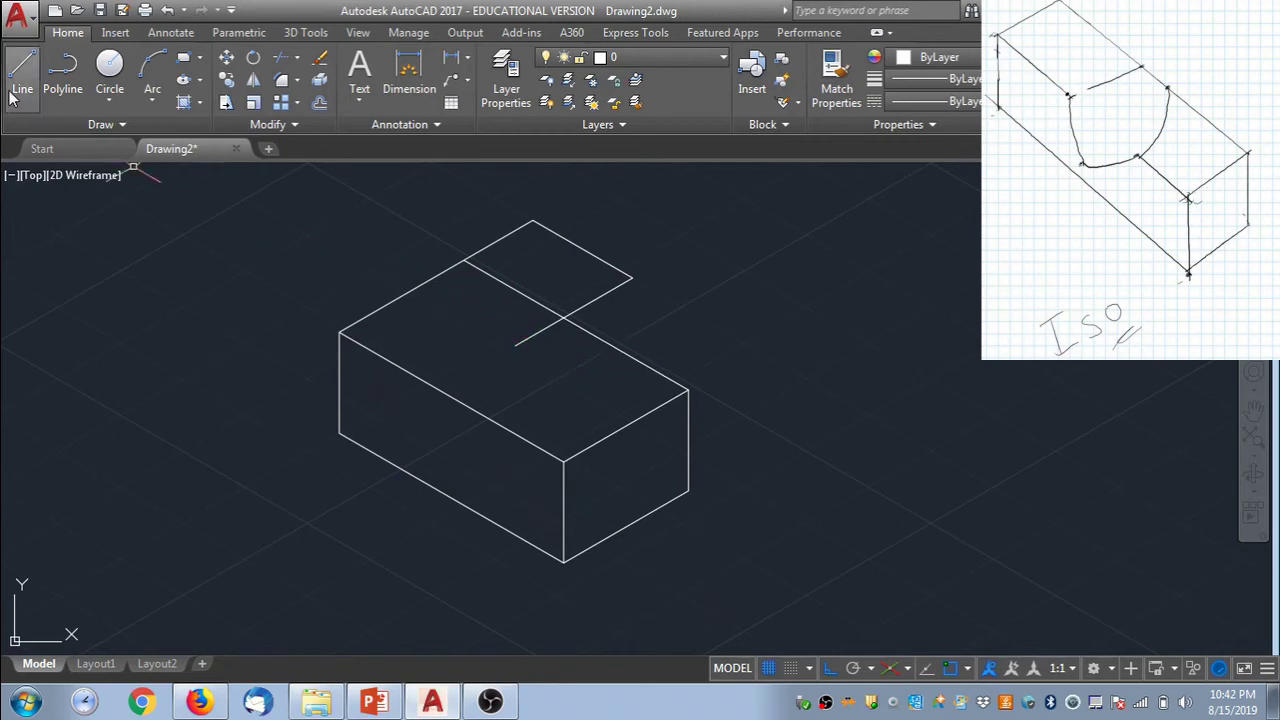
Step: Draw a matching guide outline from the other end of the top face's rear edge, offset outward, parallel to that edge, and back across it
left_click(50, 102)
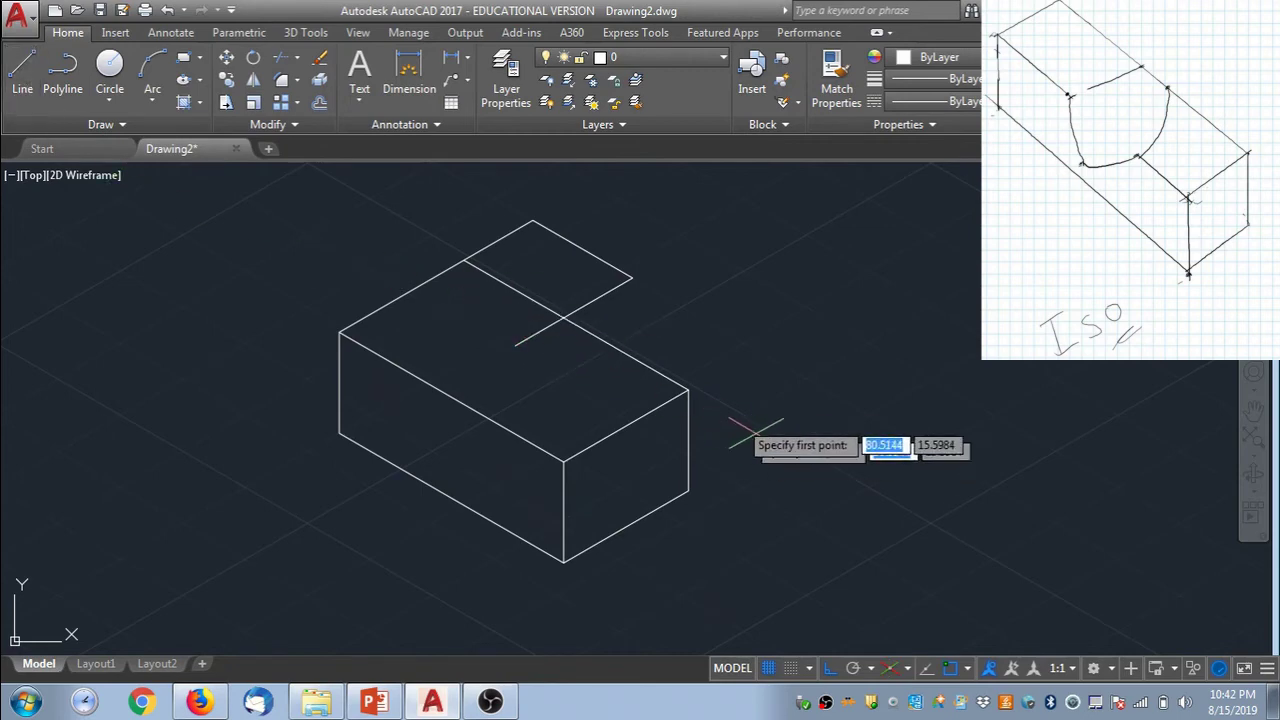
left_click(688, 390)
left_click(750, 354)
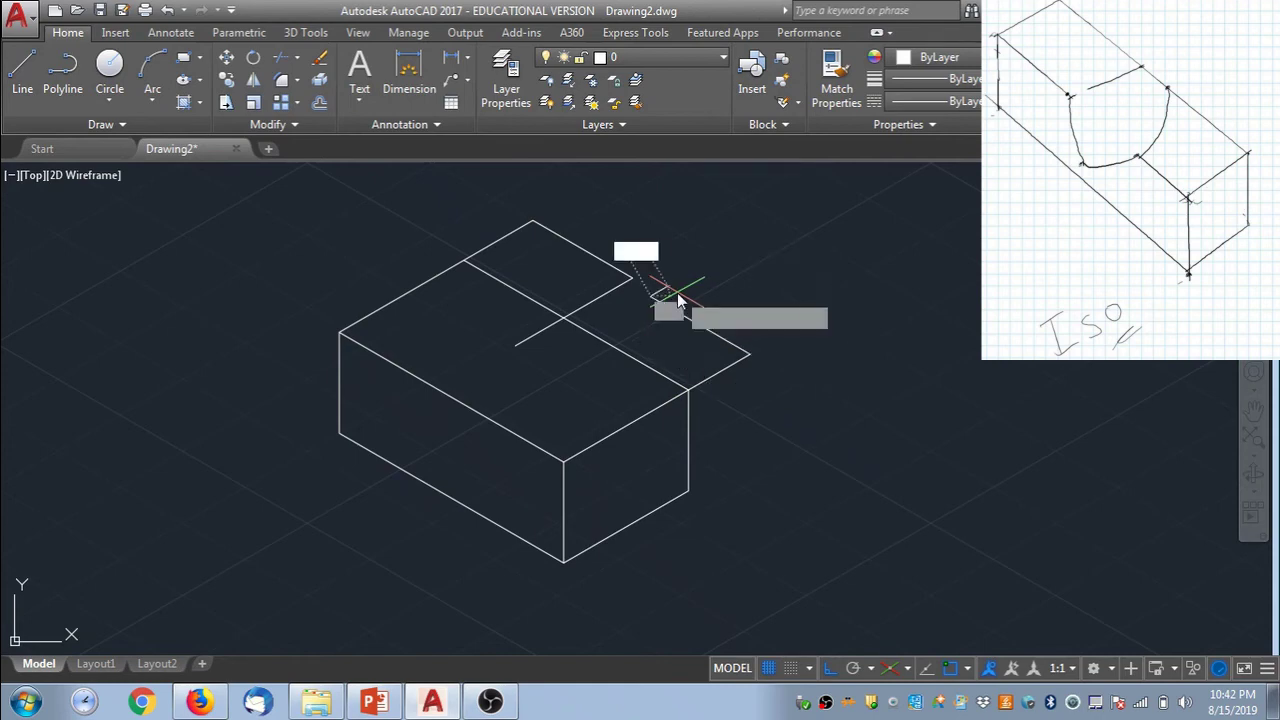
left_click(650, 297)
left_click(583, 374)
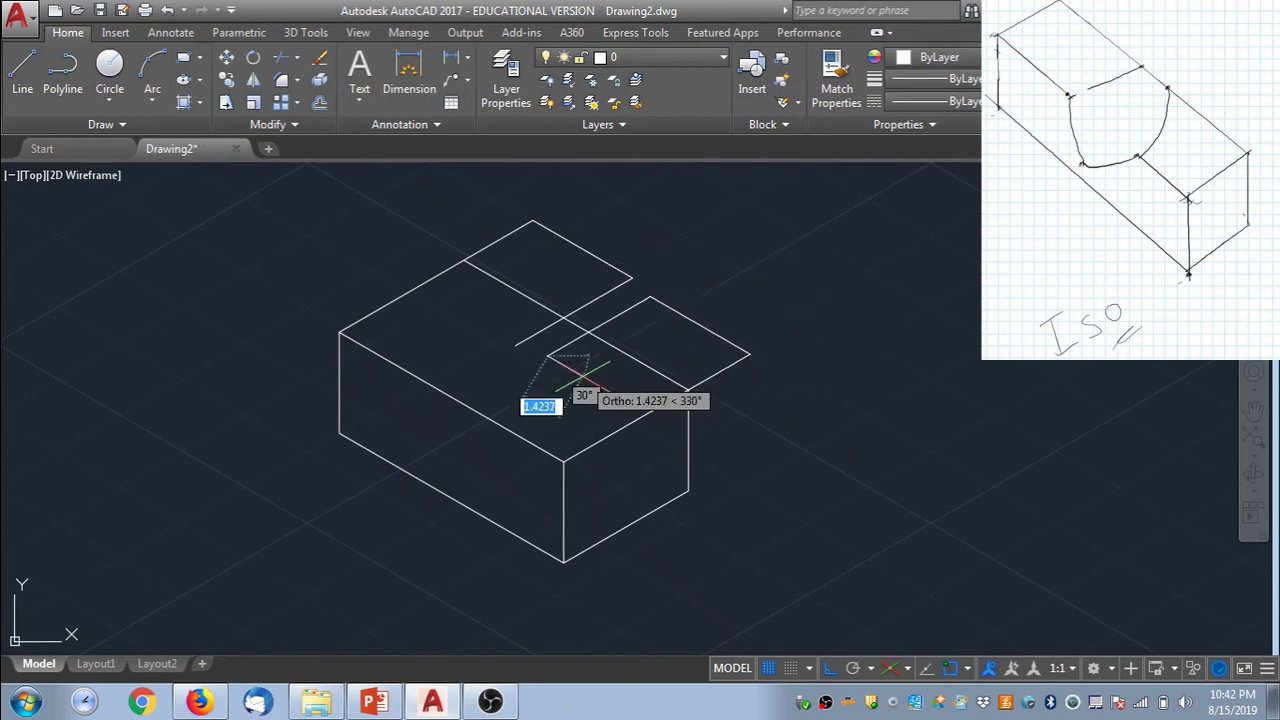
key("Escape")
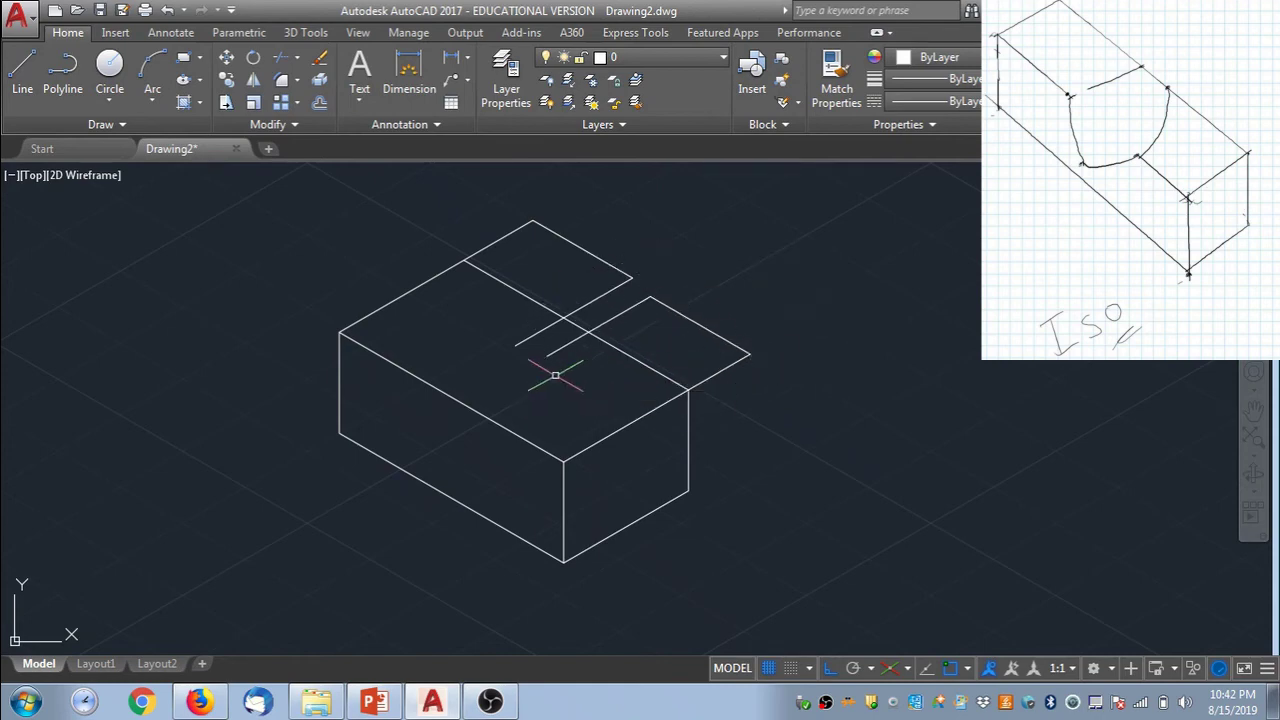
Step: Draw a guide outline from the top face's front-left corner: outward, 2.5 in. parallel to the front edge, and back across that edge
left_click(22, 68)
left_click(340, 331)
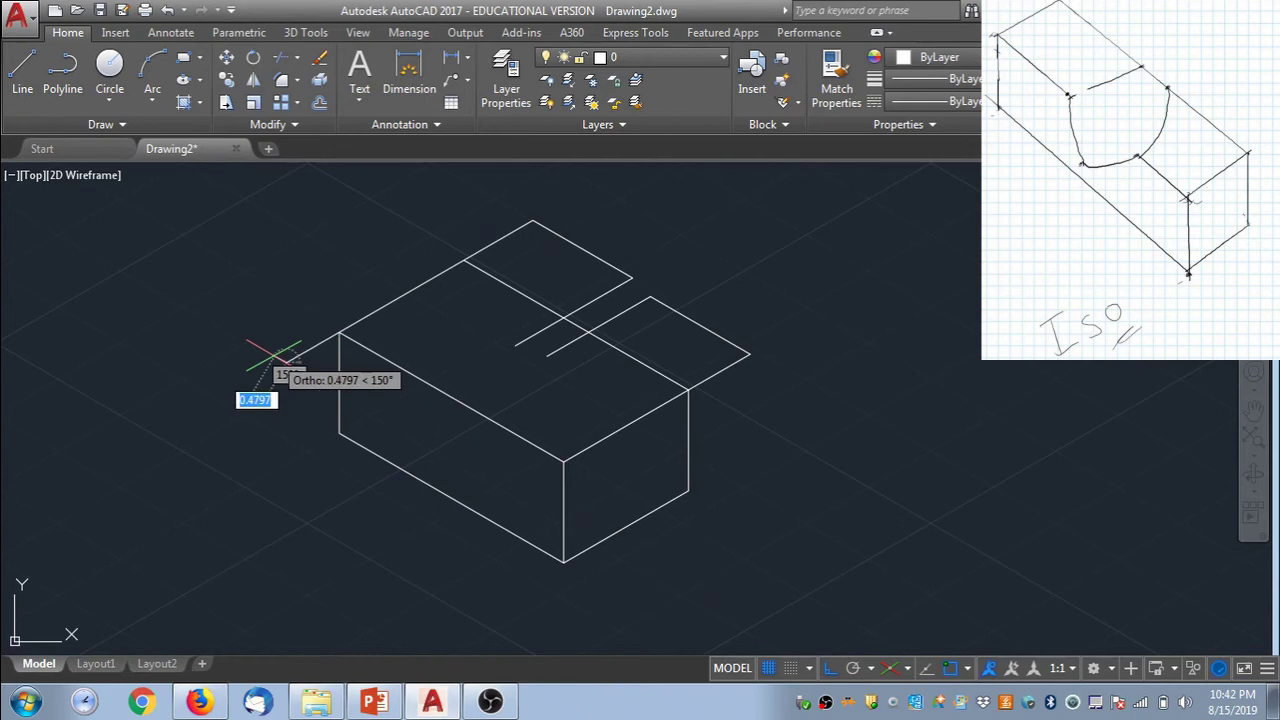
left_click(287, 362)
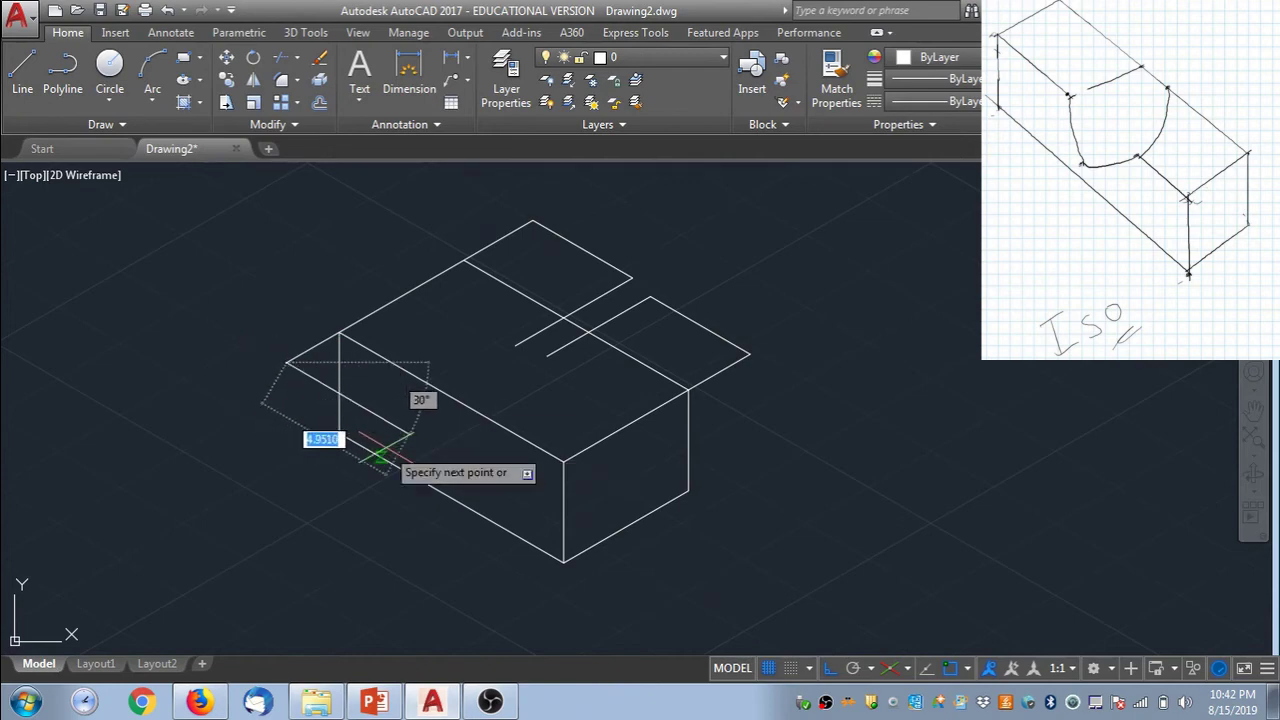
type("2.")
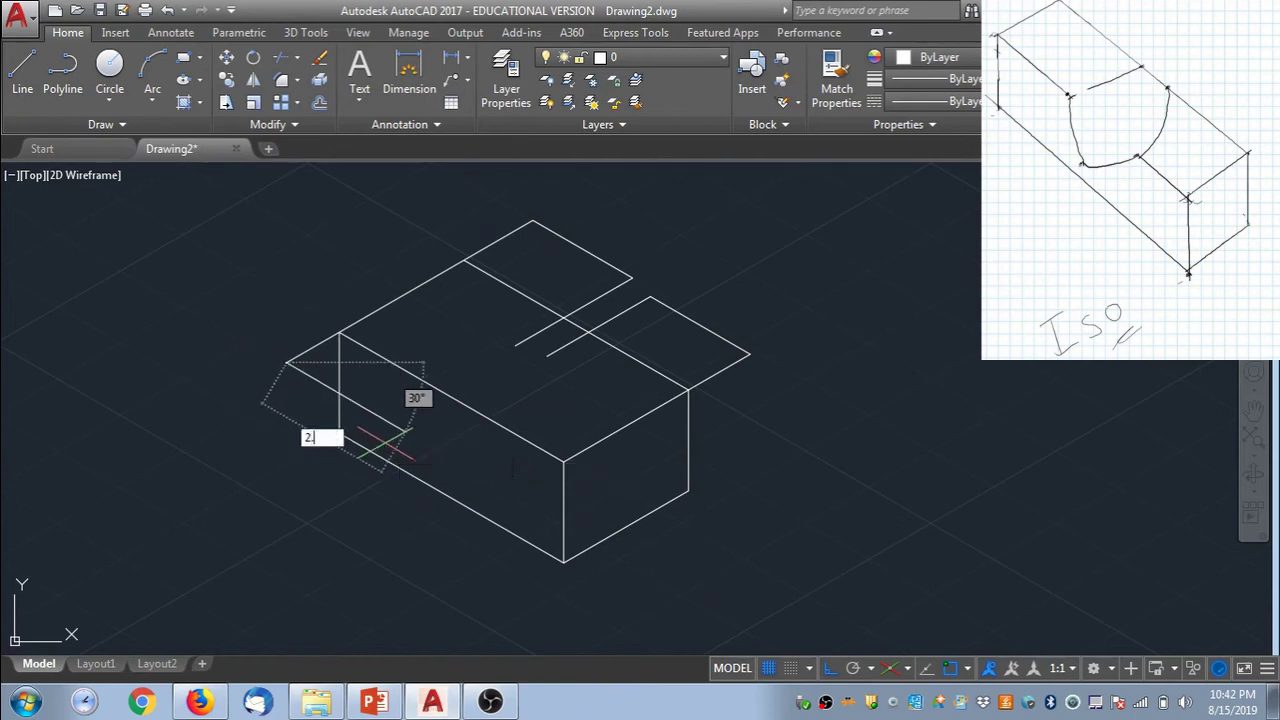
key("Return")
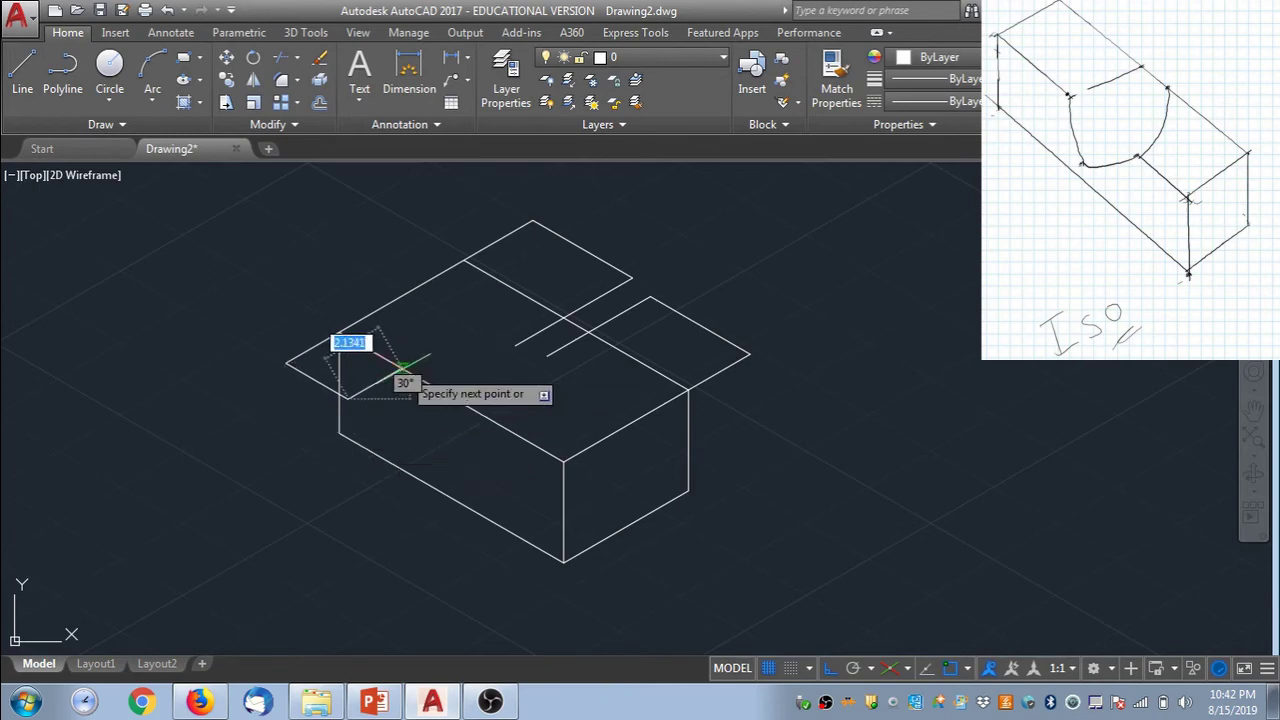
left_click(441, 346)
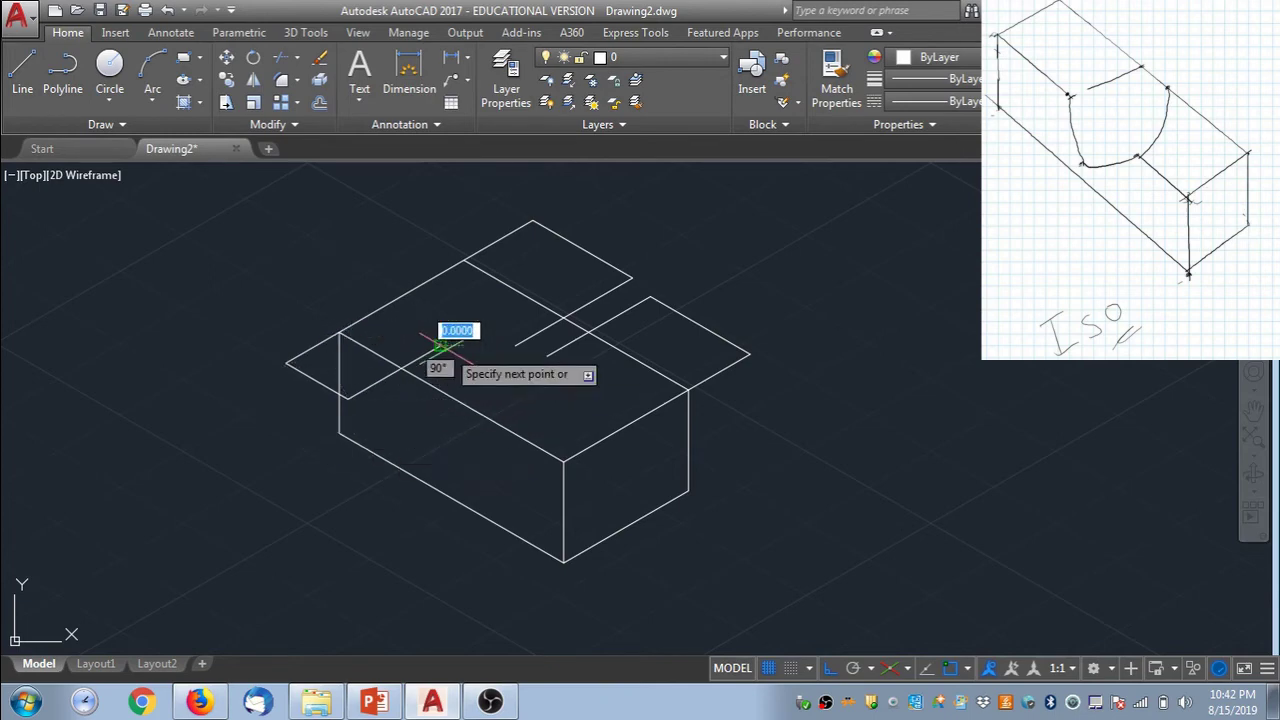
key("Escape")
Step: Draw a guide outline from the top face's nearest corner: outward, 2.5 in. at 150°, and back across the front edge at 30°
key("Return")
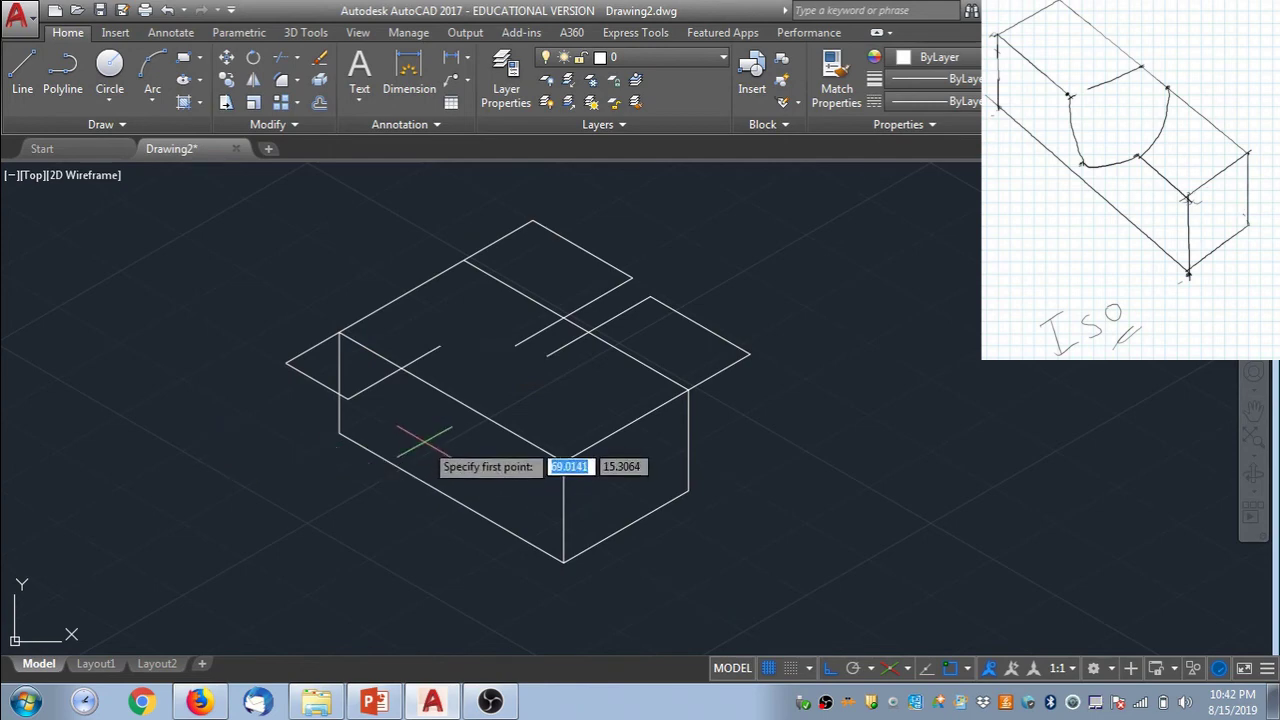
left_click(564, 462)
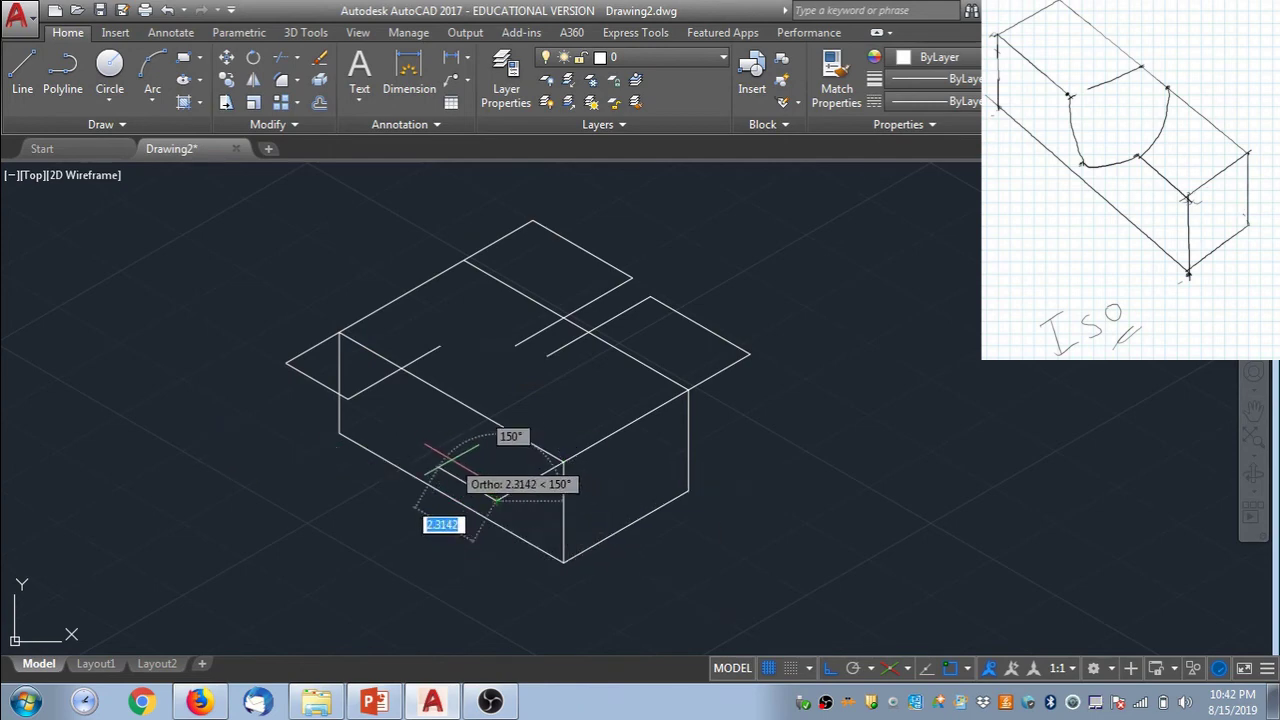
type("2.5")
key("Return")
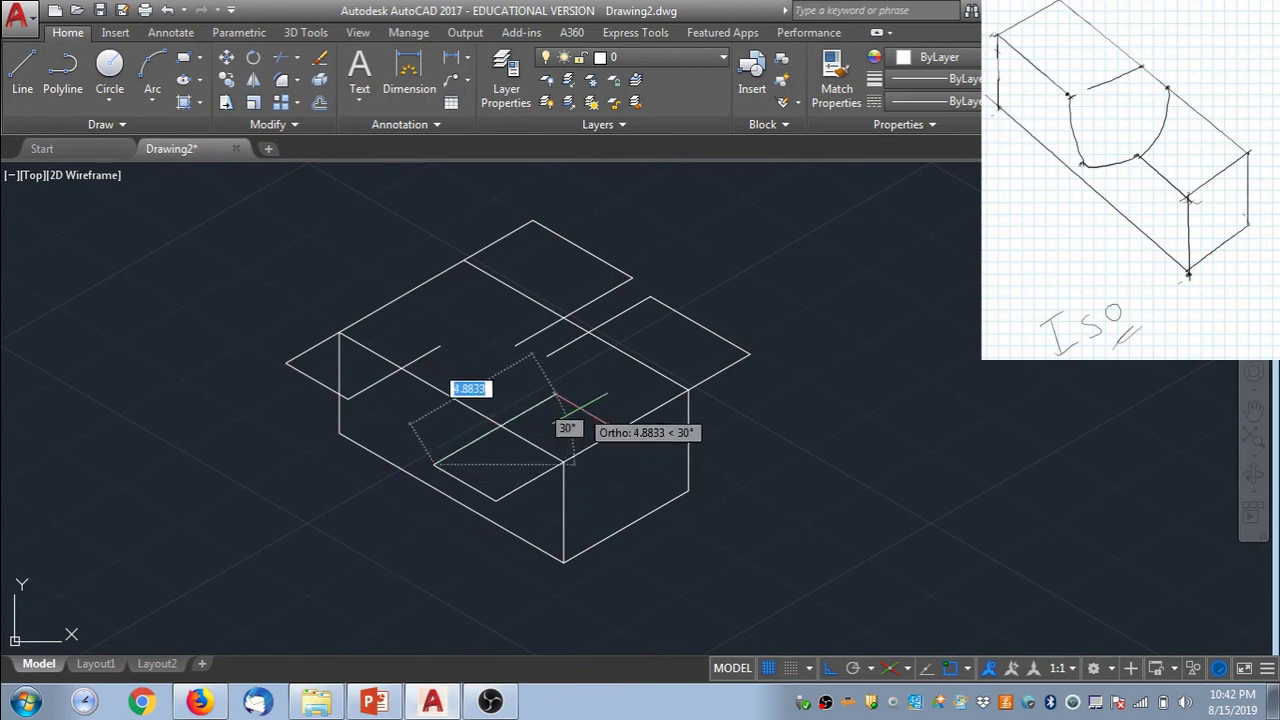
key("Escape")
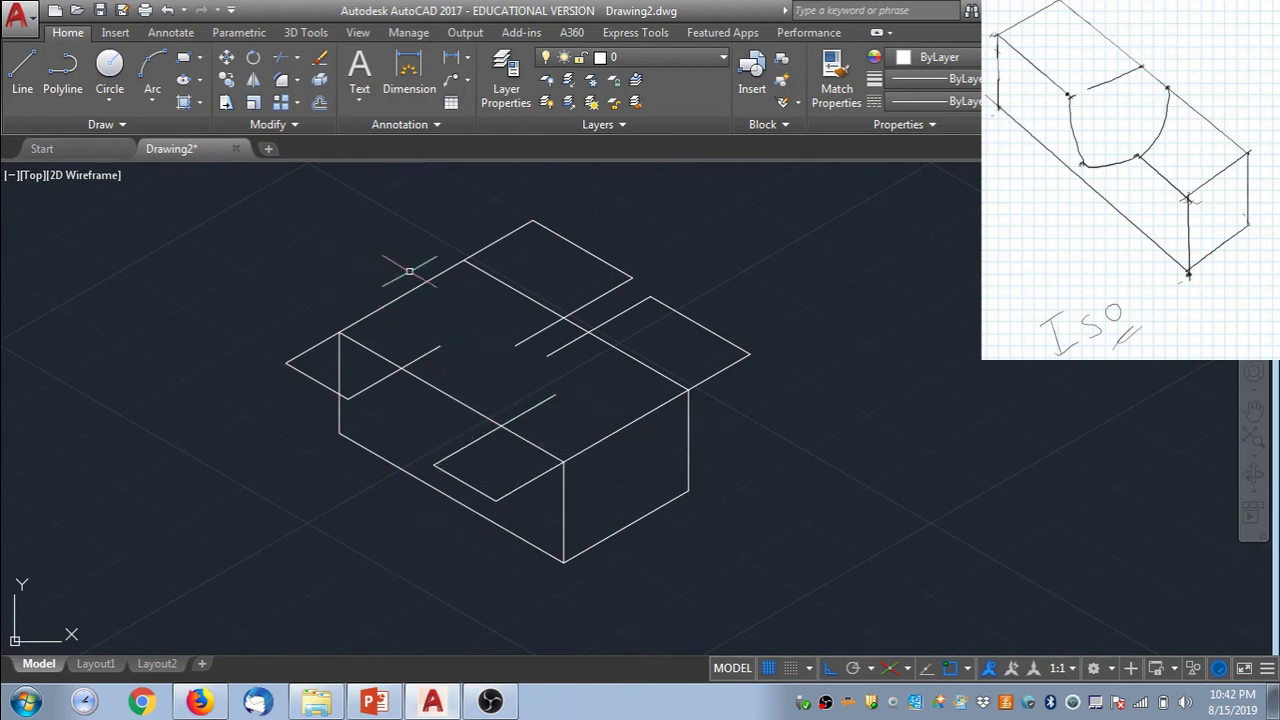
Step: Draw a three-point arc from the left guide's crossing on the front edge through the left guide's crossing on the rear edge, ending well beyond the block
left_click(152, 72)
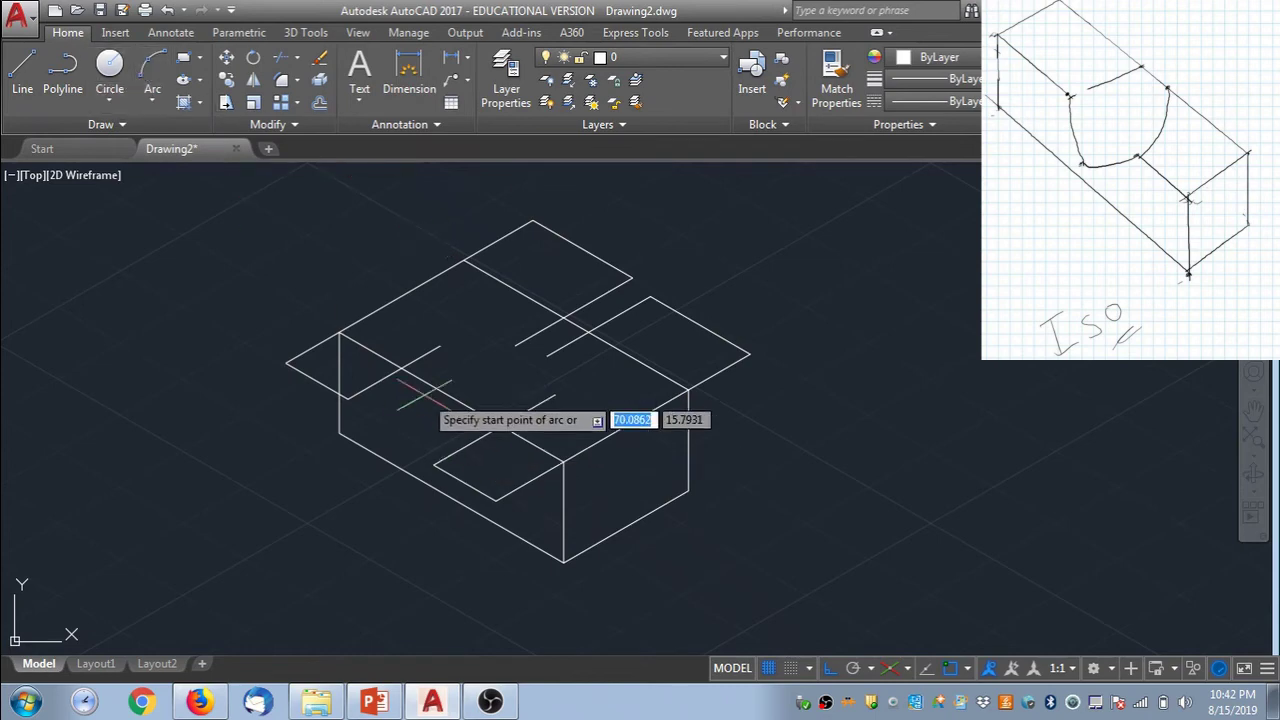
left_click(402, 367)
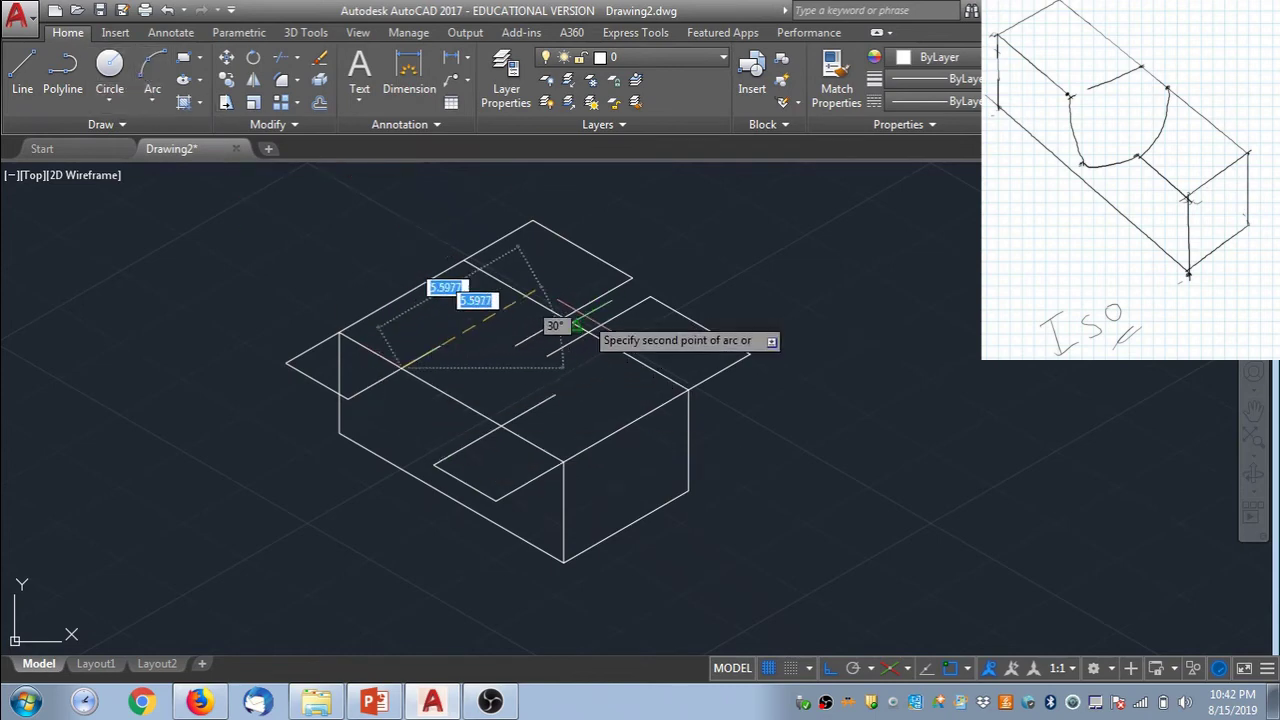
left_click(568, 322)
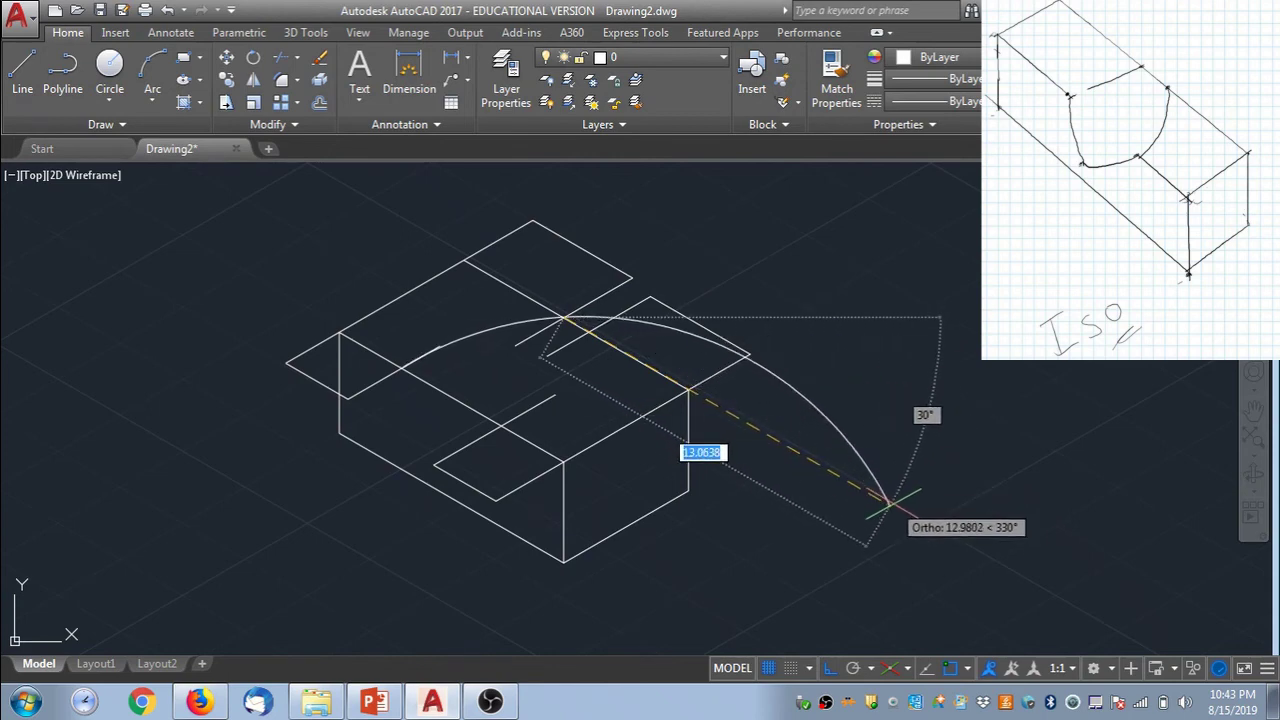
left_click(907, 553)
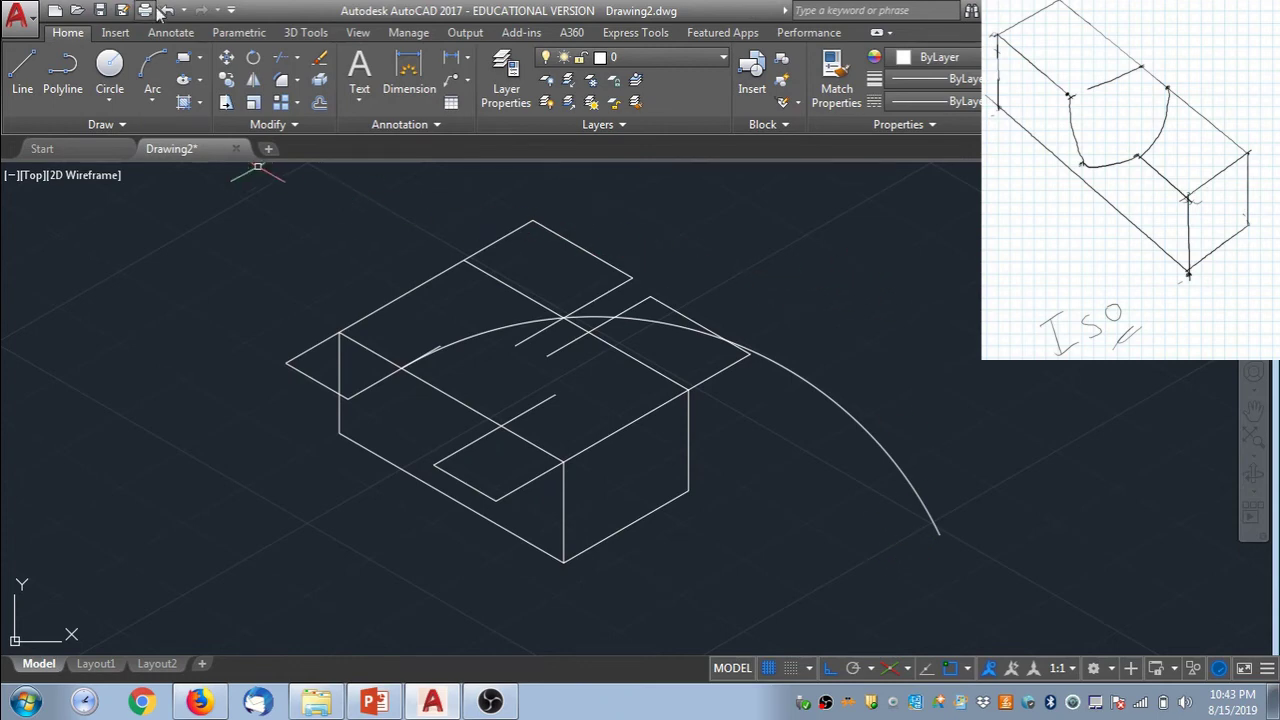
Step: Trim the part of the arc beyond the top face's rear edge, using that edge as the cutting boundary
left_click(283, 57)
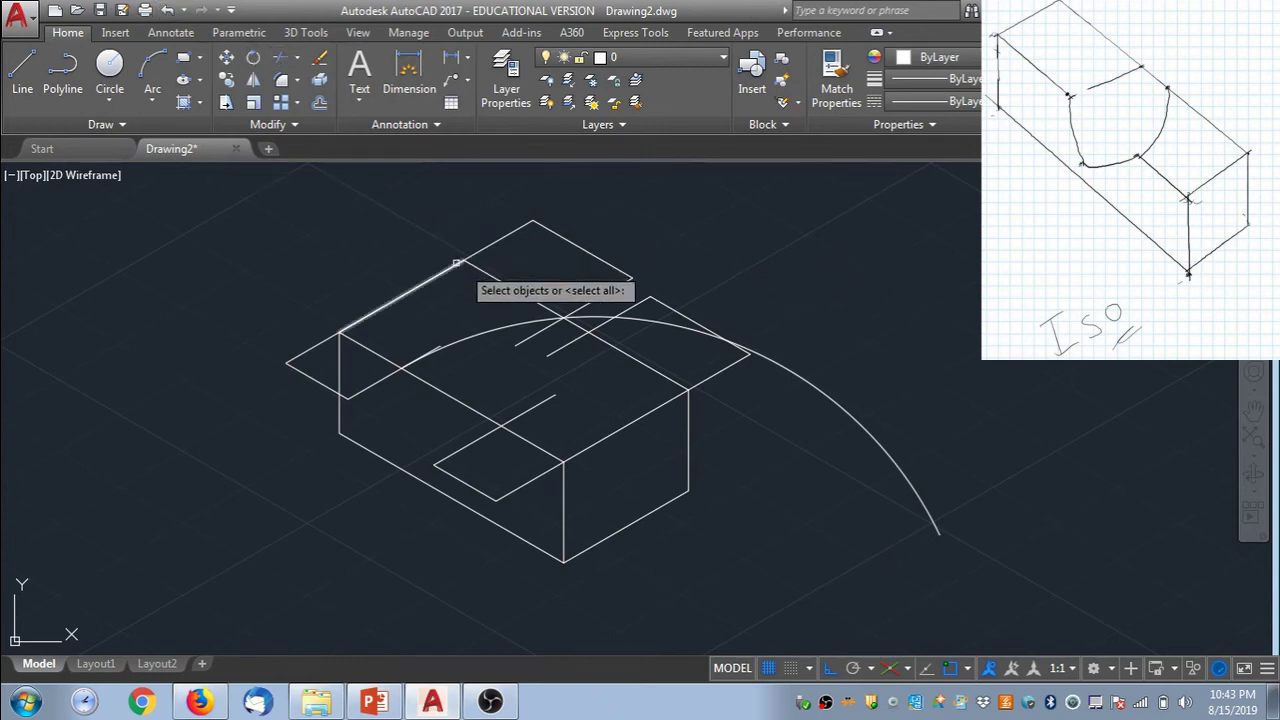
left_click(518, 289)
key("Return")
left_click(828, 398)
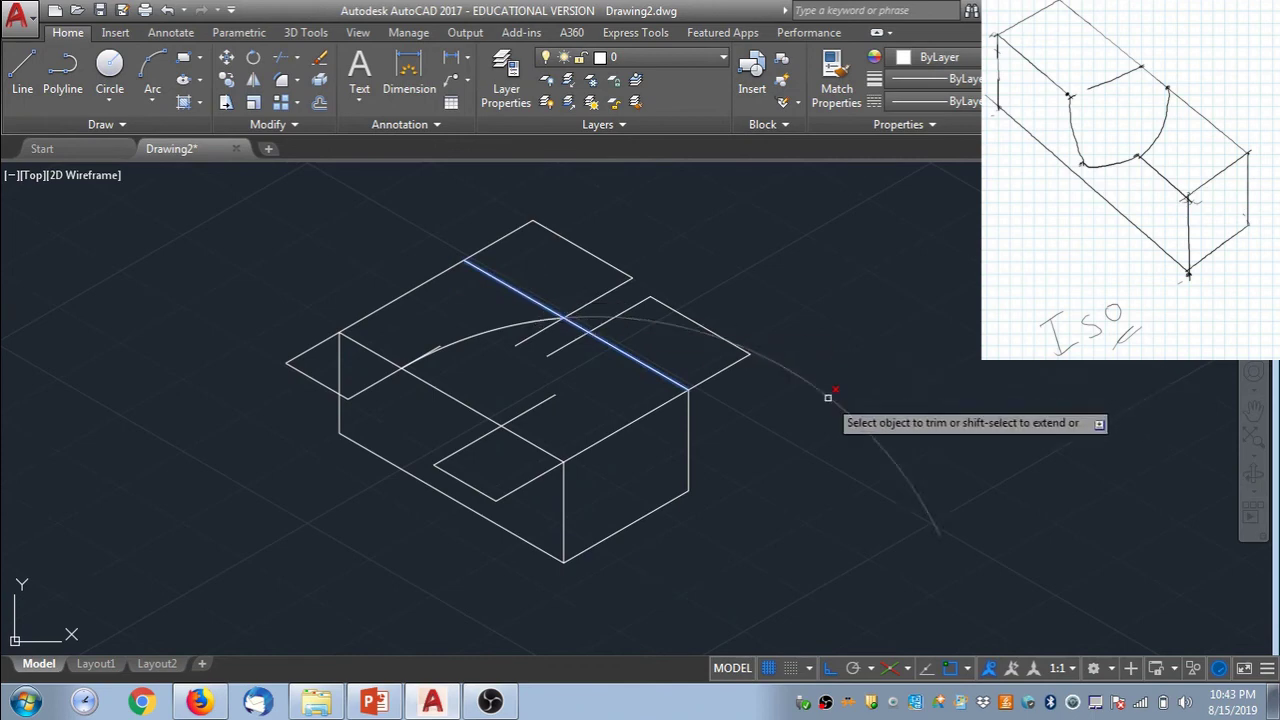
Step: Delete the left-hand guide lines at the front and rear edges, keeping the arc
left_click(646, 280)
left_click(613, 262)
key("Delete")
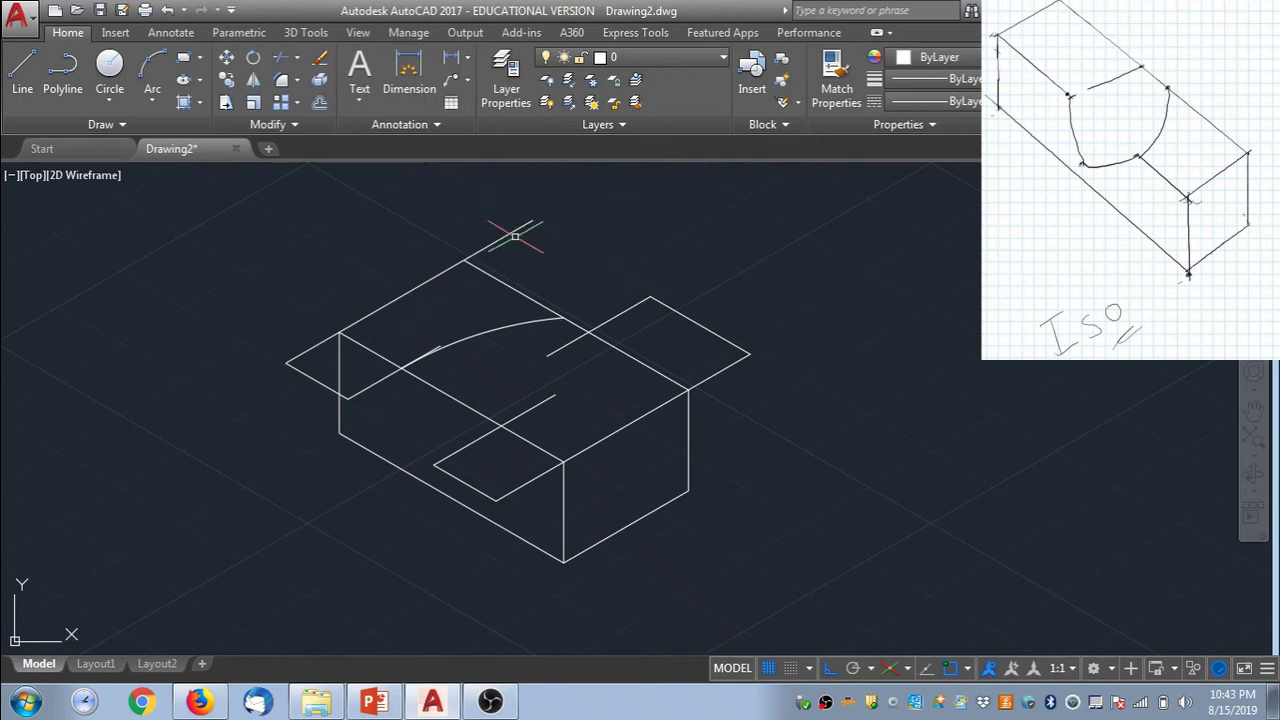
key("Delete")
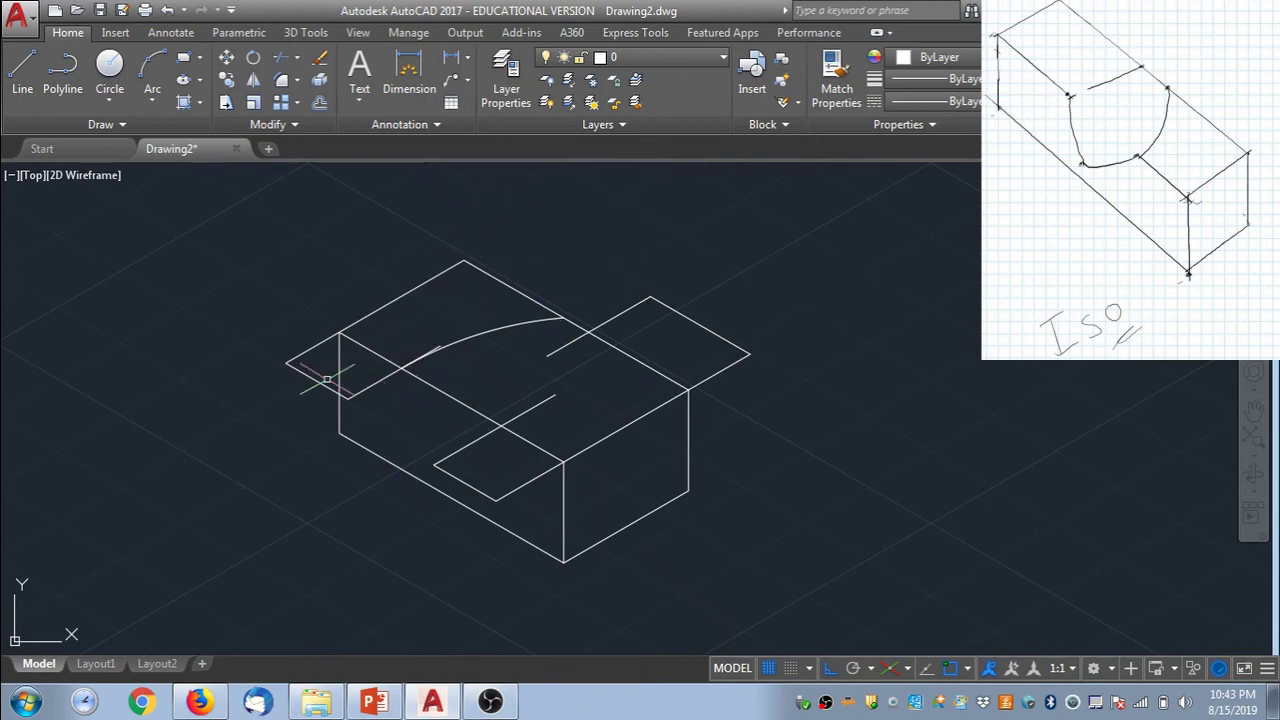
key("Delete")
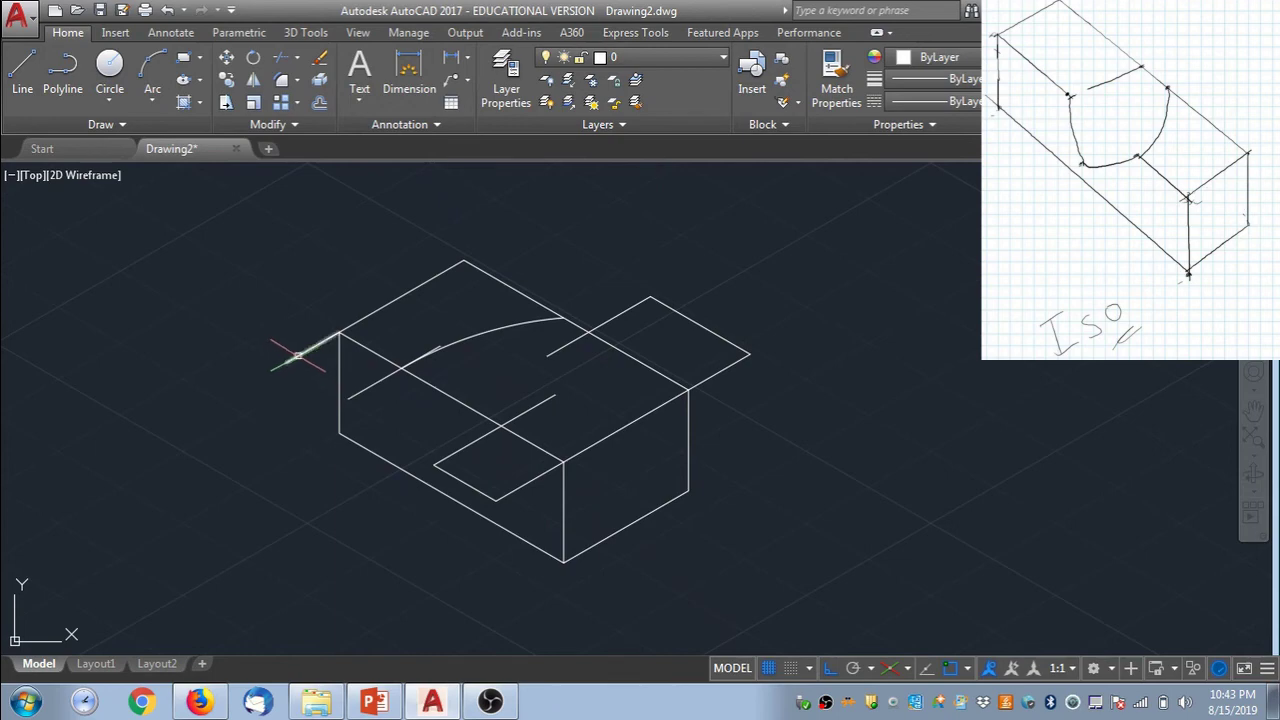
left_click(298, 355)
key("Delete")
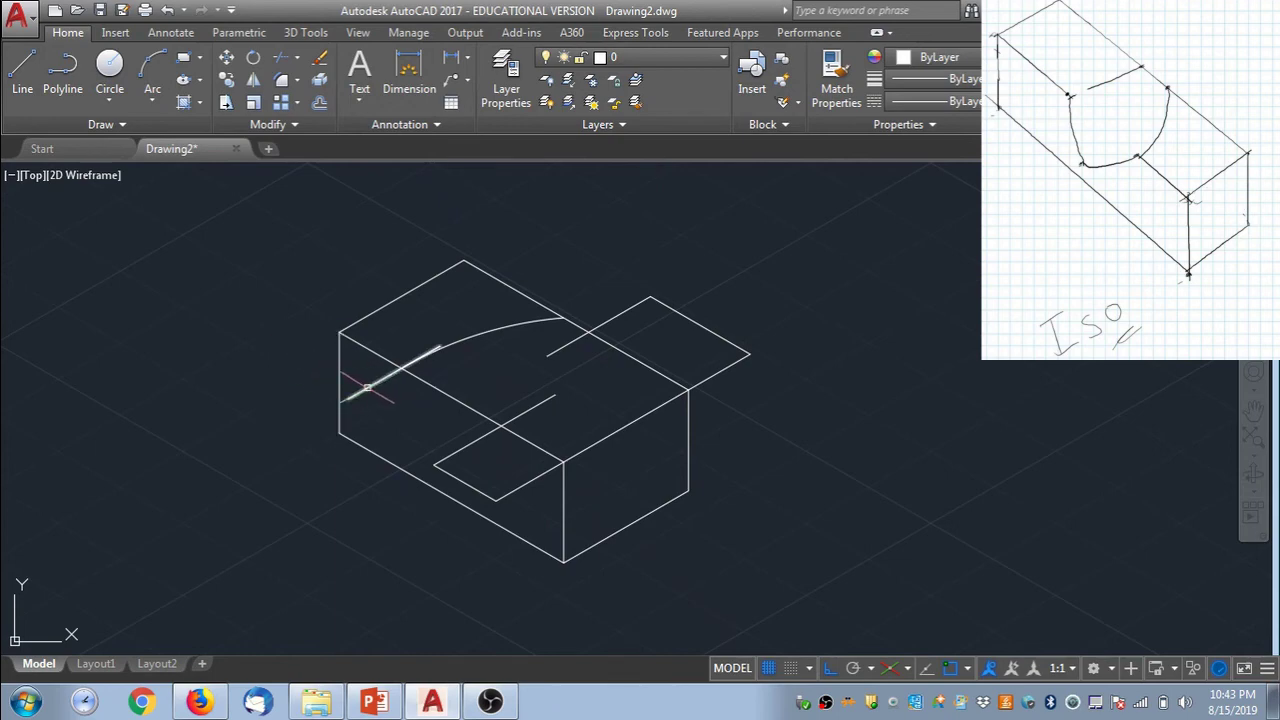
key("Delete")
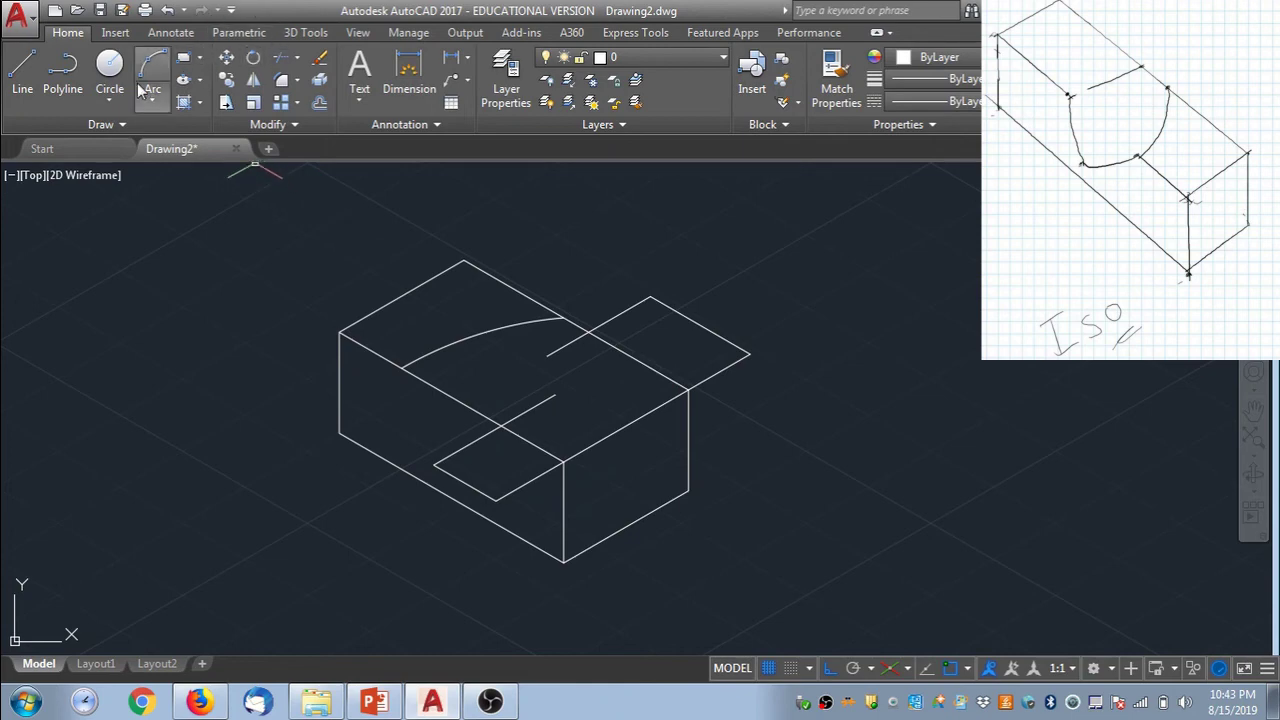
Step: Mirror the top-face arc about the line joining the midpoints of the rear and front long edges, keeping the original
left_click(251, 82)
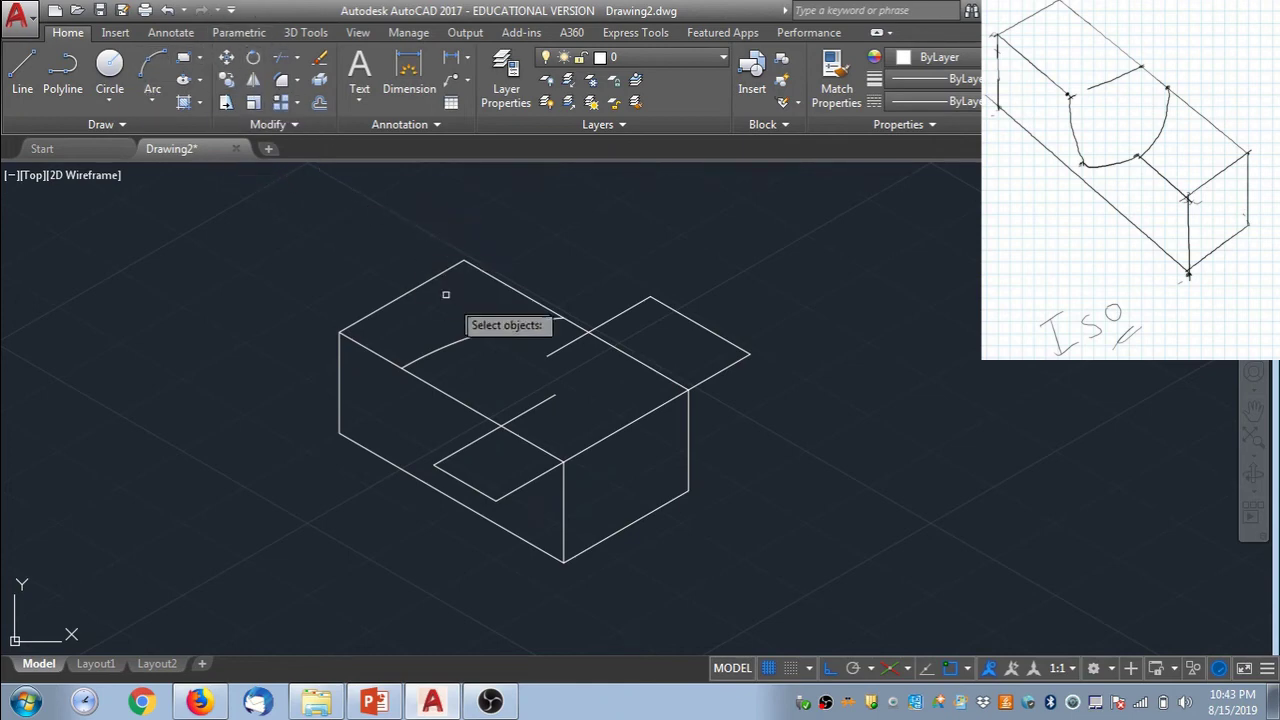
left_click(482, 334)
key("Return")
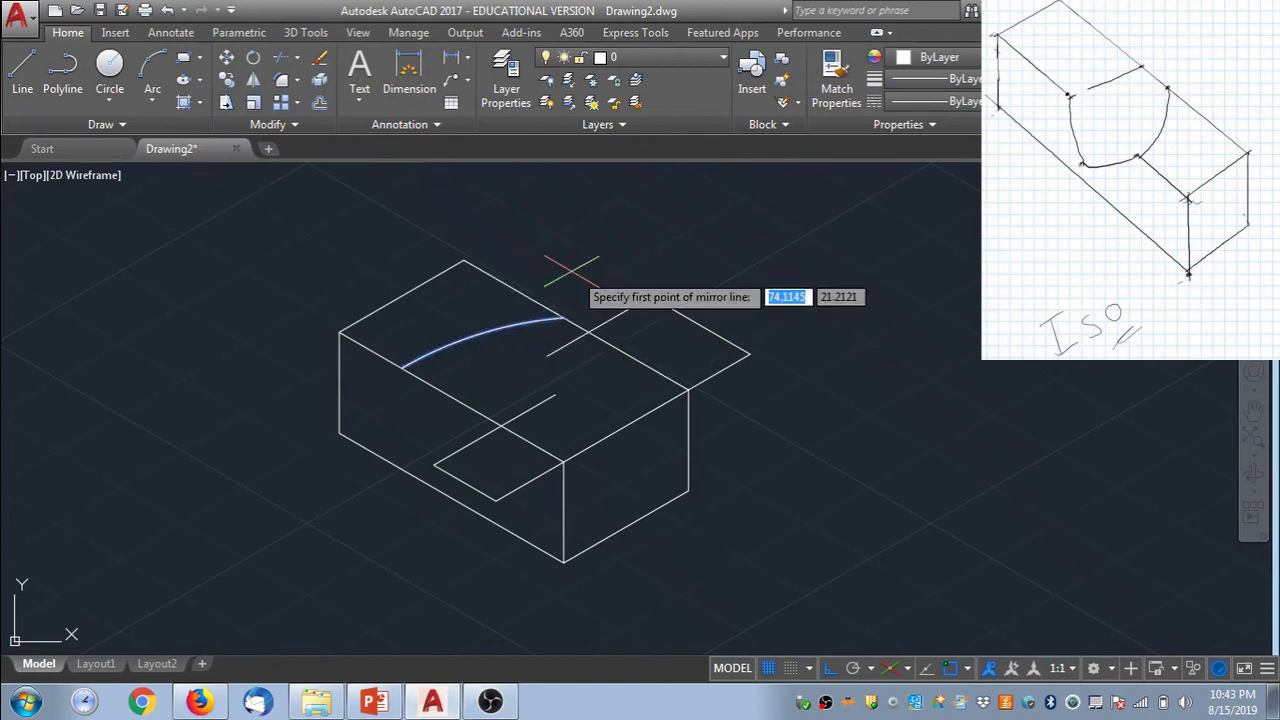
left_click(575, 325)
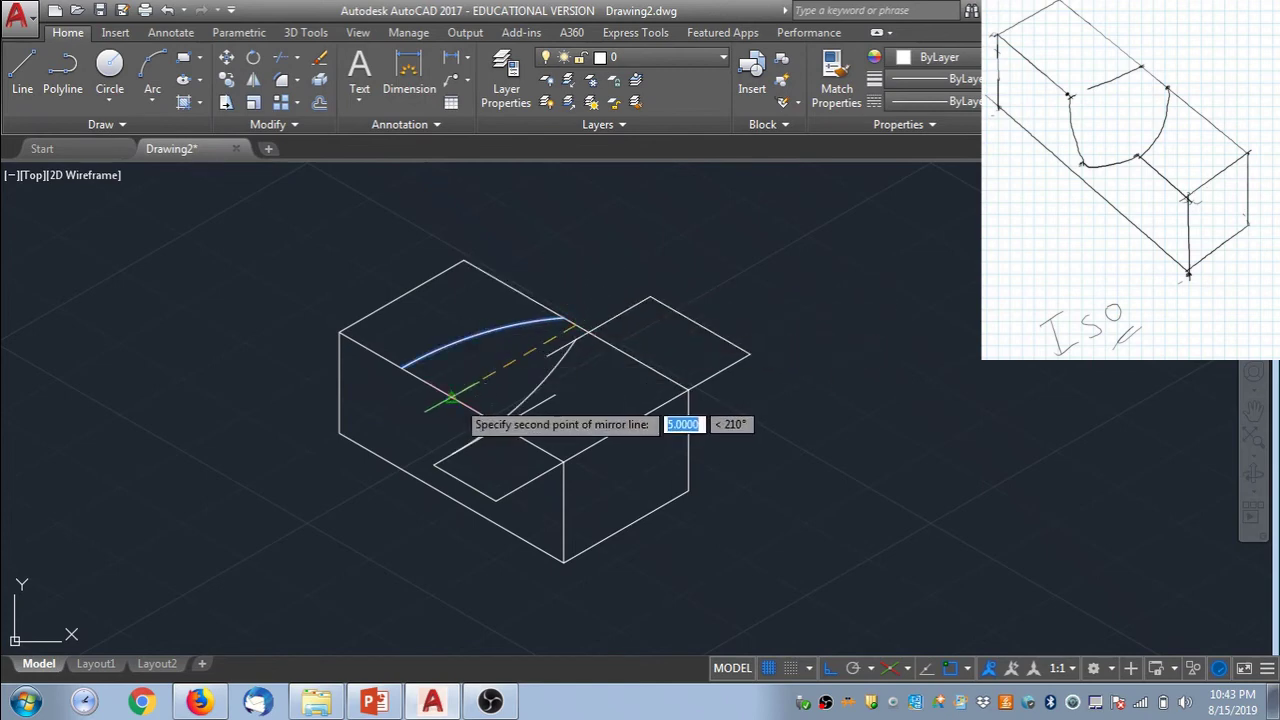
left_click(458, 408)
key("Return")
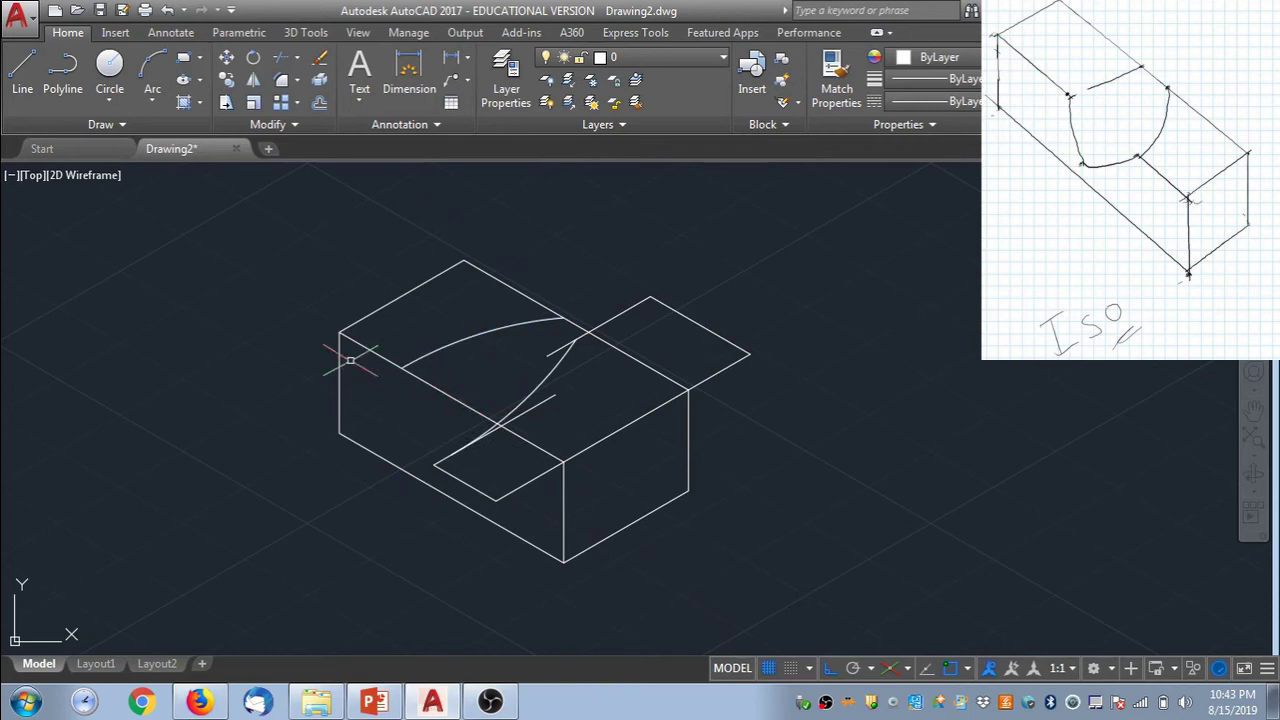
left_click(620, 315)
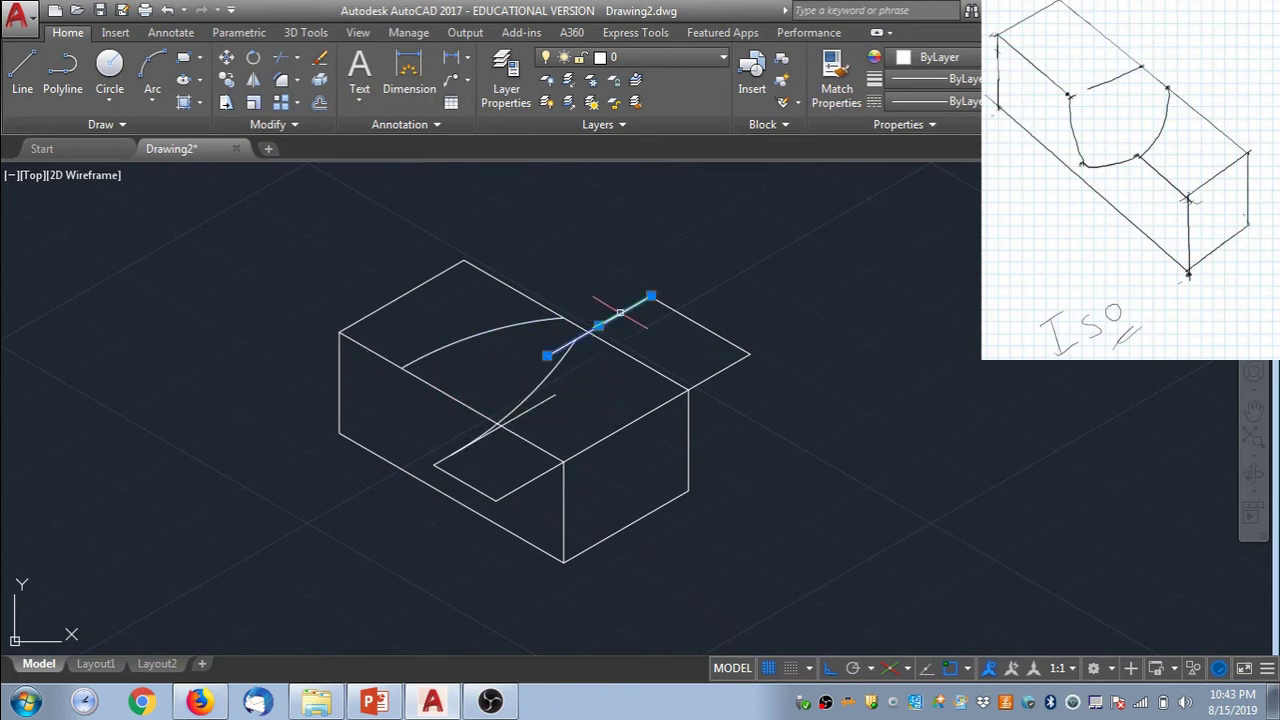
left_click(553, 369)
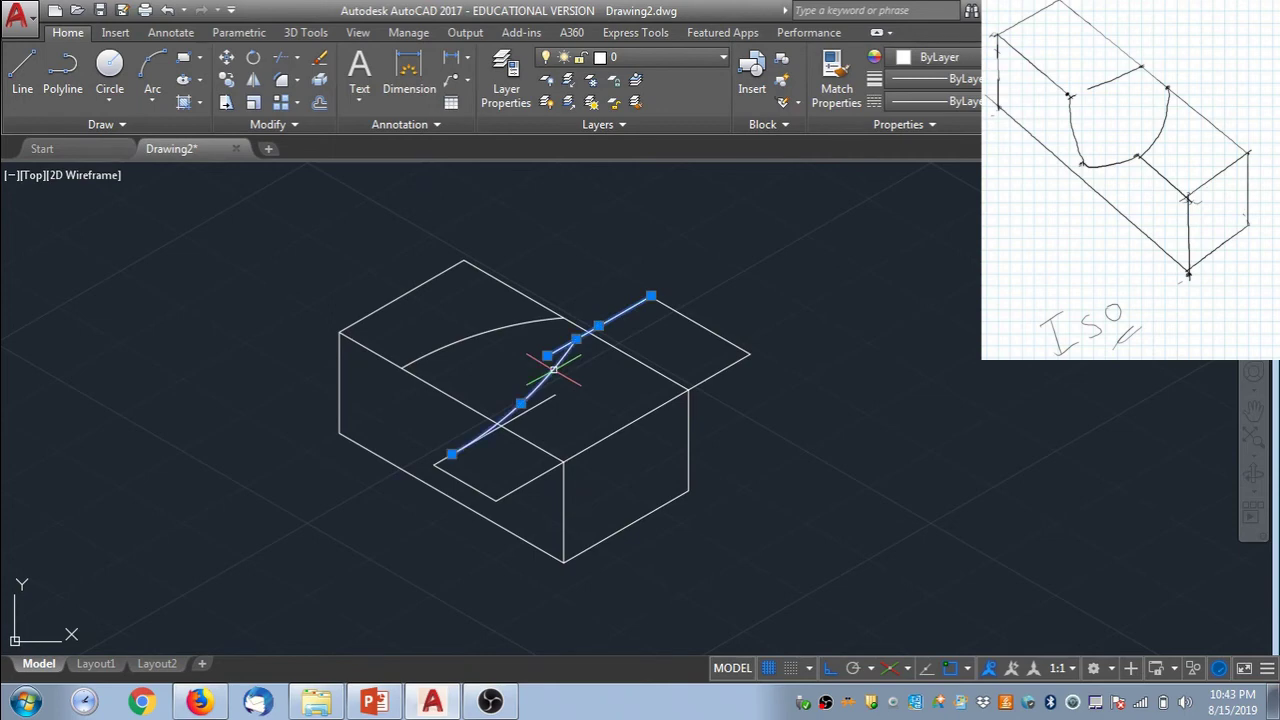
key("Delete")
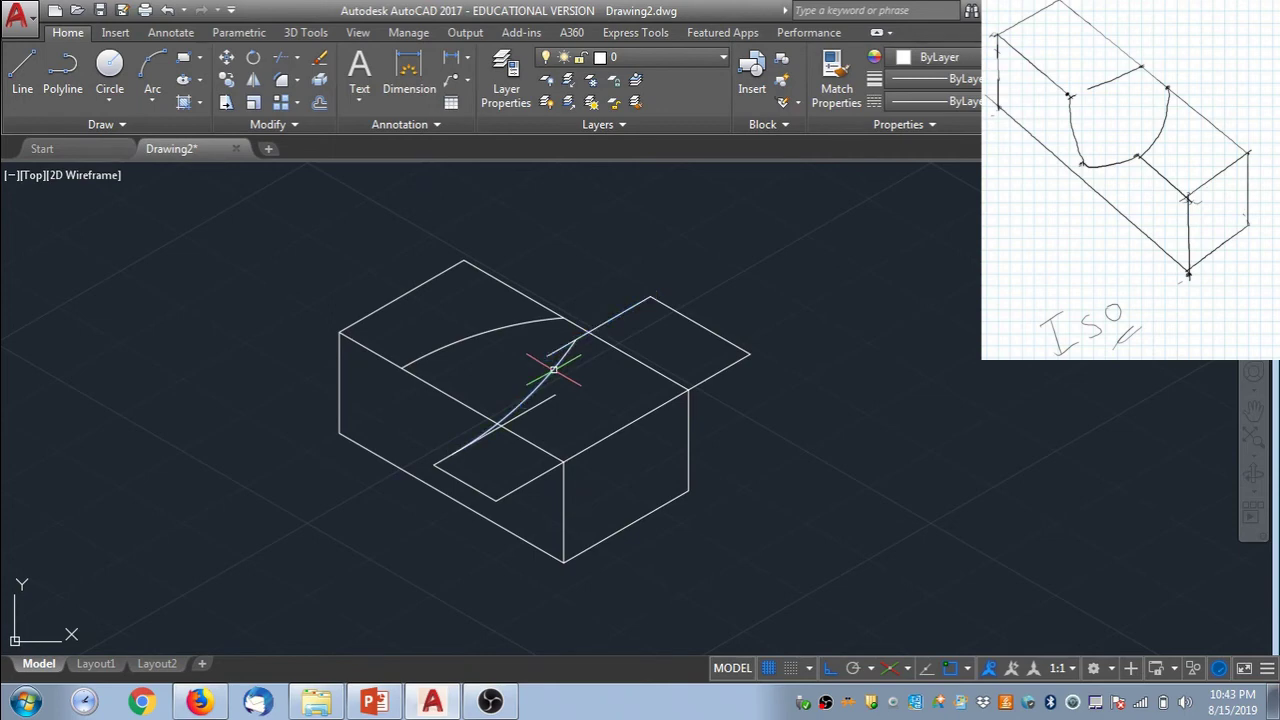
Step: Stretch both ends of the mirrored arc to the points where the remaining guides cross the top face's rear and front edges
left_click(553, 369)
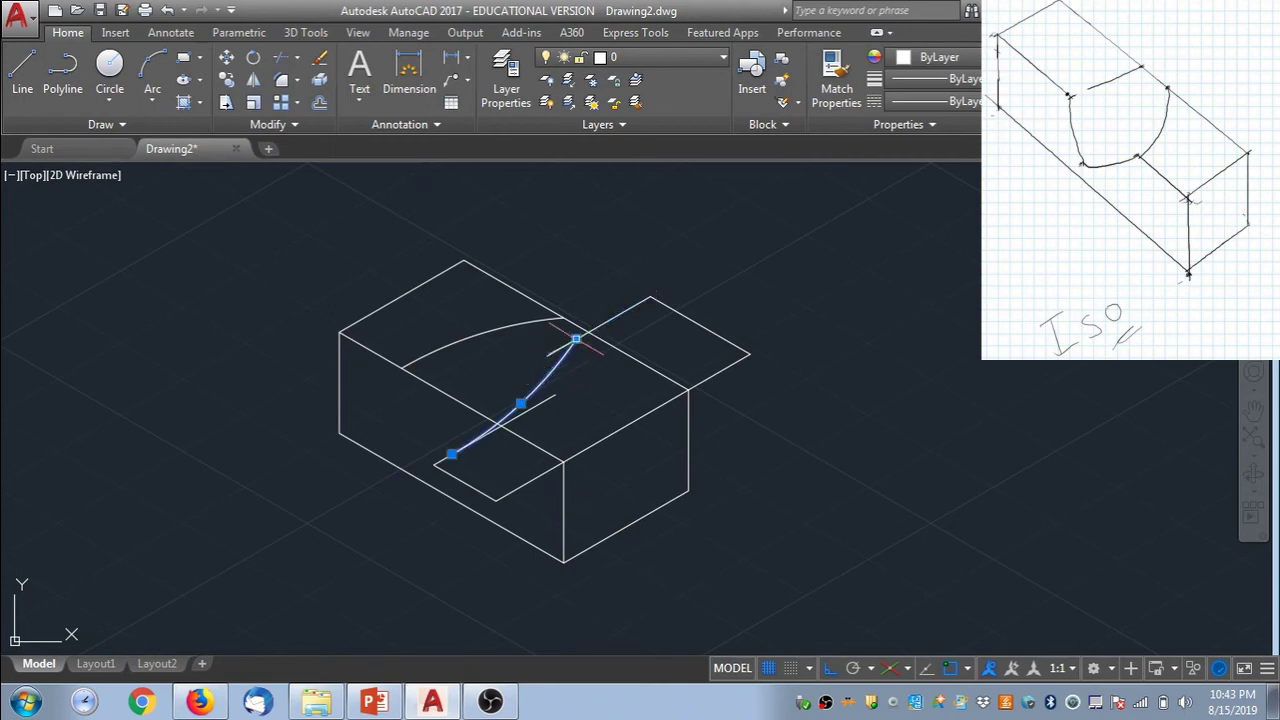
left_click(576, 340)
left_click(589, 330)
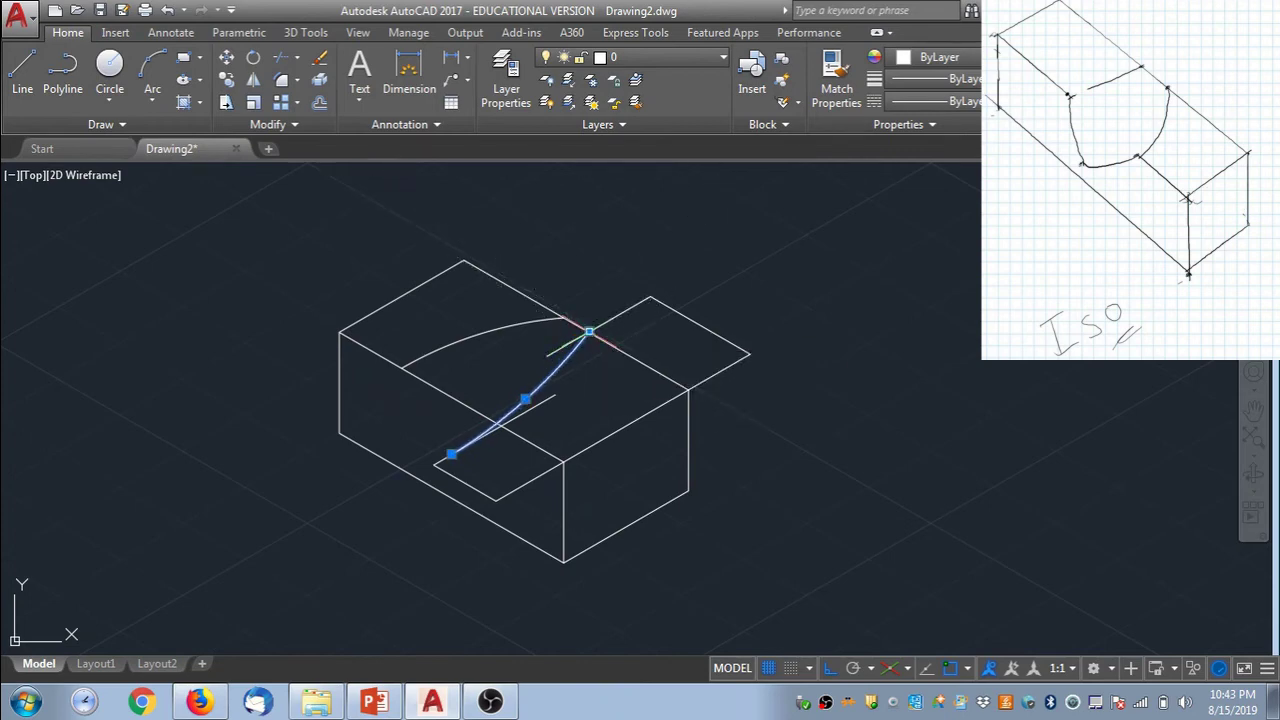
left_click(452, 453)
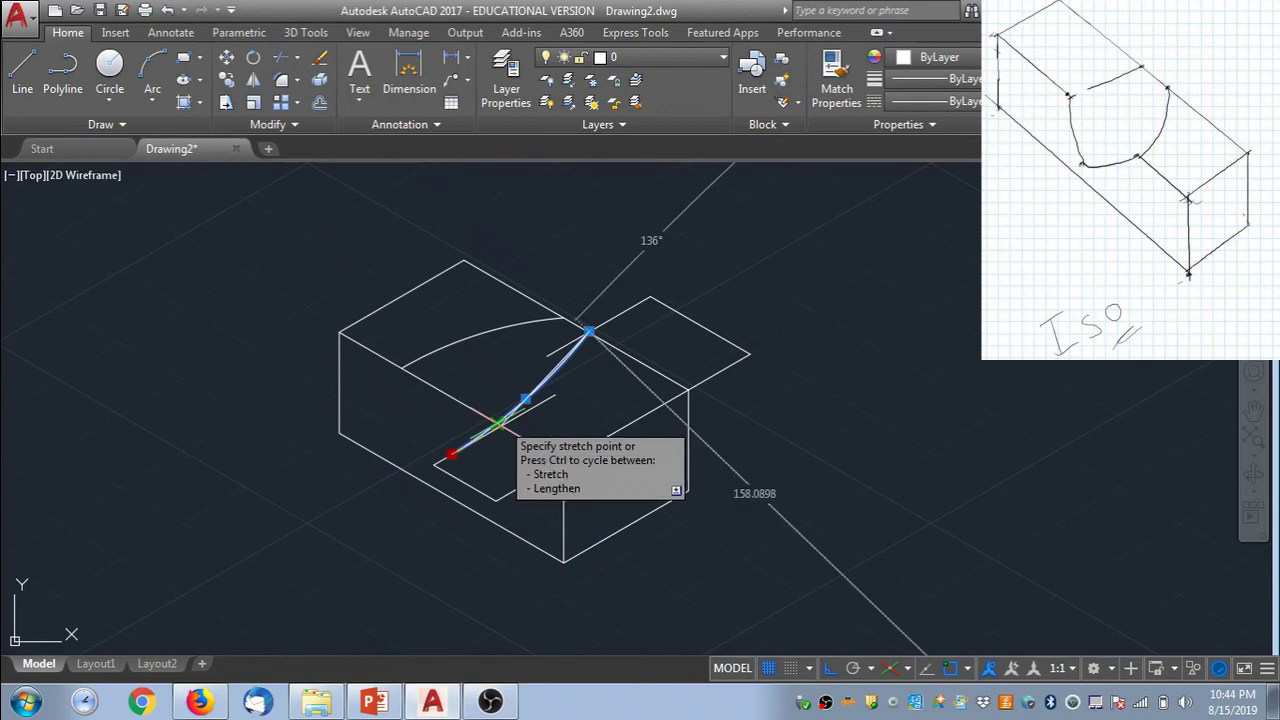
scroll(500, 428, "up", 3)
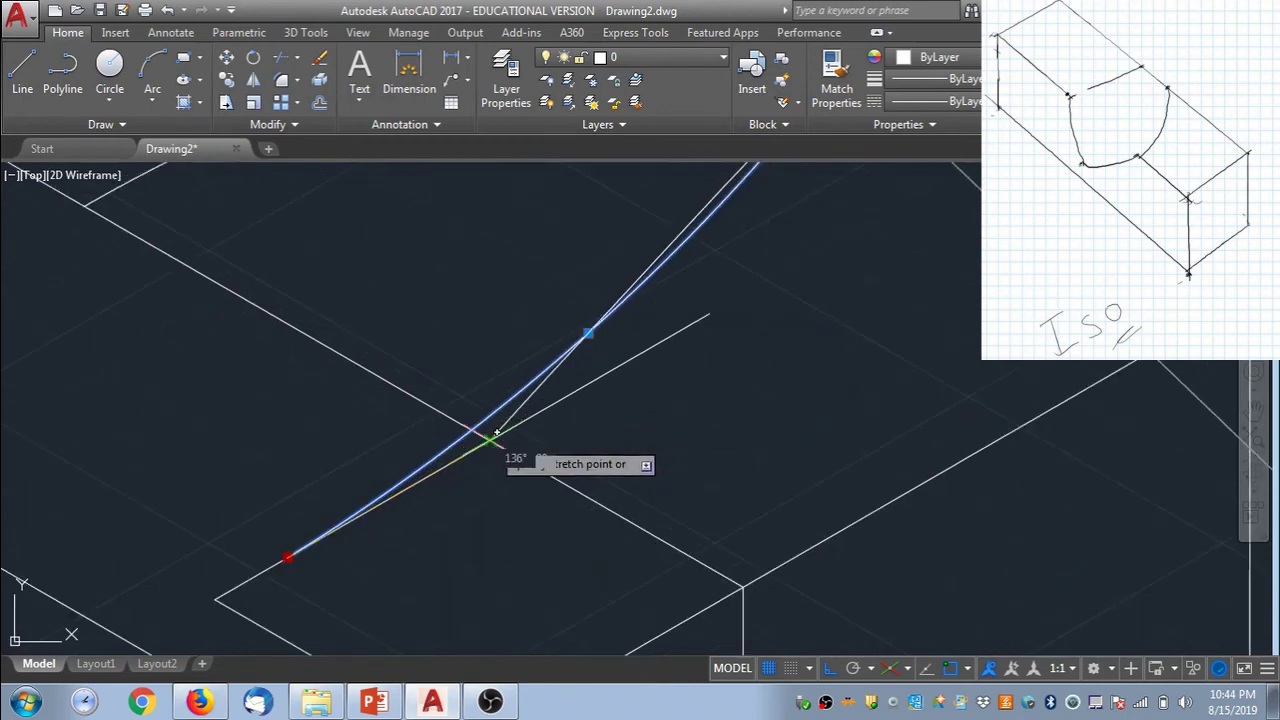
left_click(490, 438)
scroll(691, 418, "down", 4)
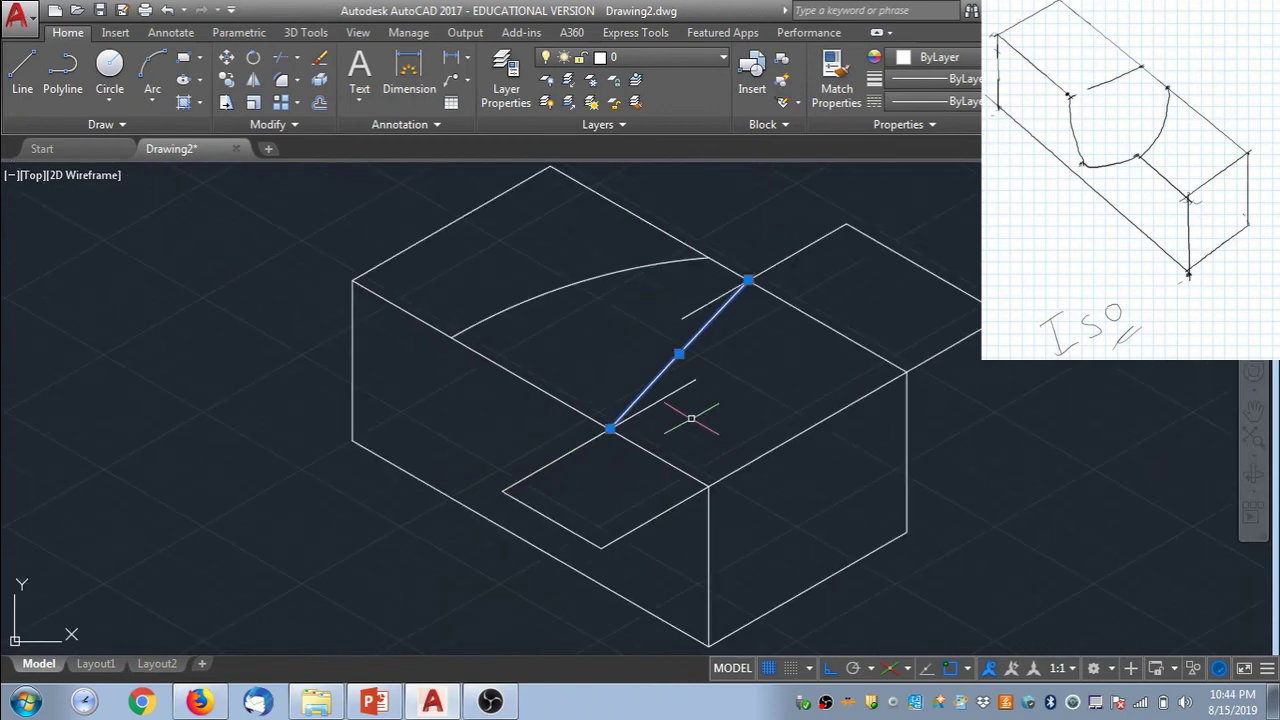
Step: Move the mirrored arc's middle point slightly outward toward the block's right end to increase its bow
scroll(695, 416, "up", 2)
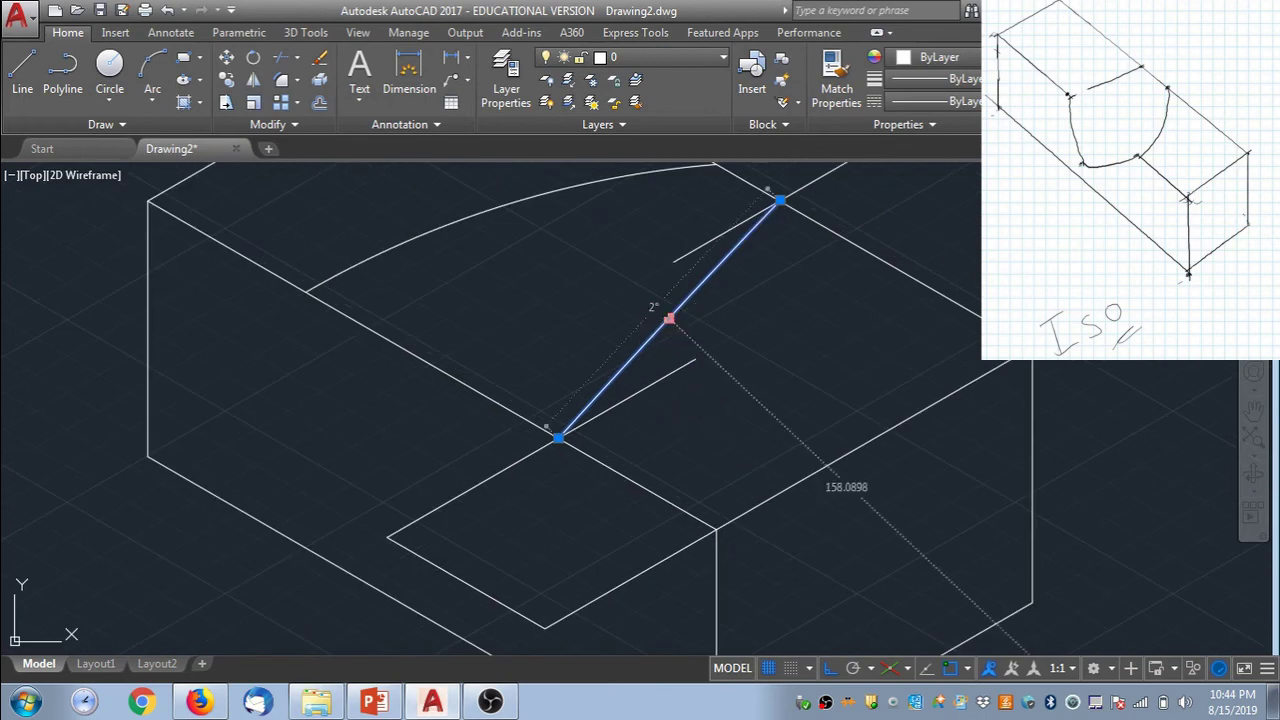
left_click(668, 318)
left_click(672, 318)
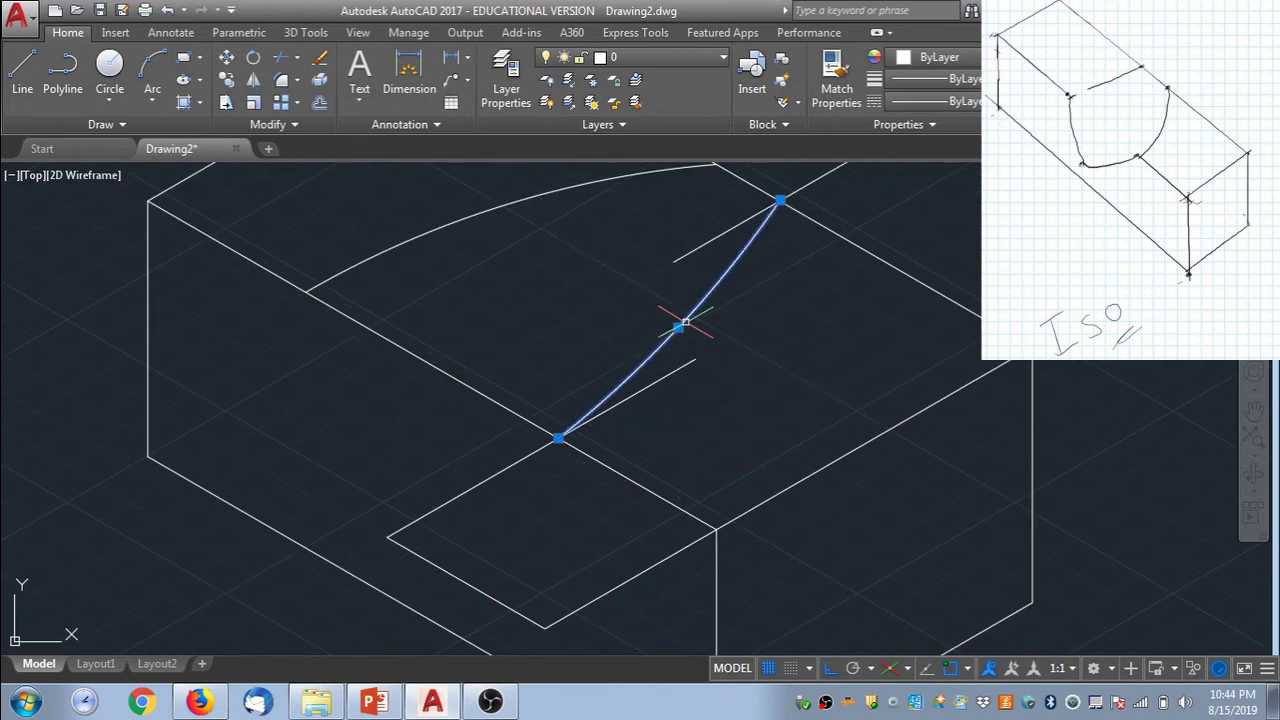
scroll(700, 345, "down", 4)
key("Escape")
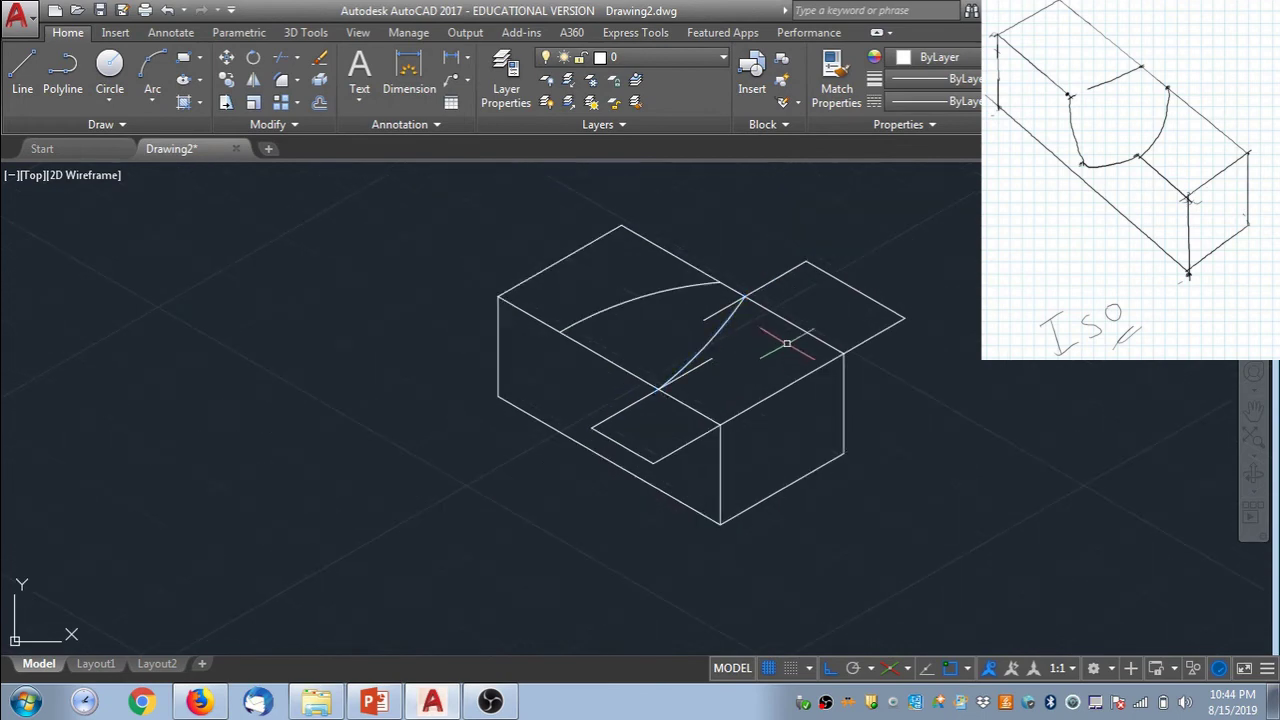
Step: Delete the remaining guide lines at the rear and front edges, keeping both top-face arcs
left_click(926, 334)
left_click(887, 306)
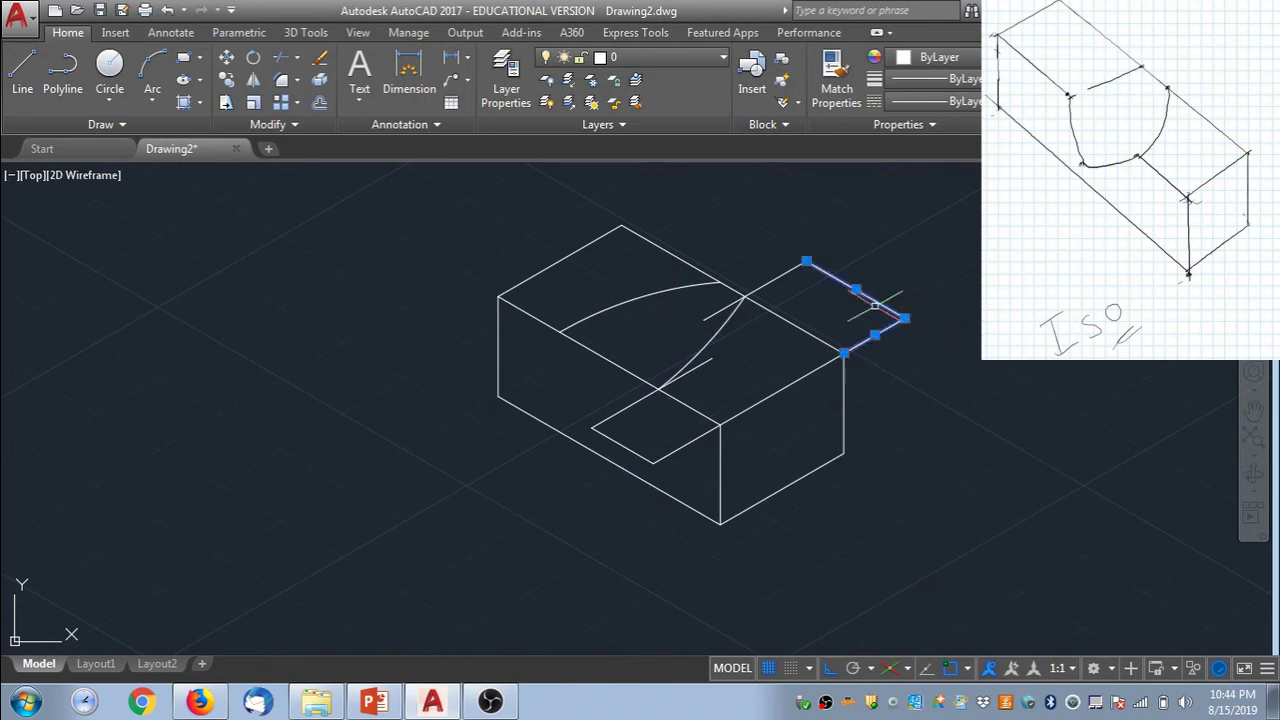
key("Delete")
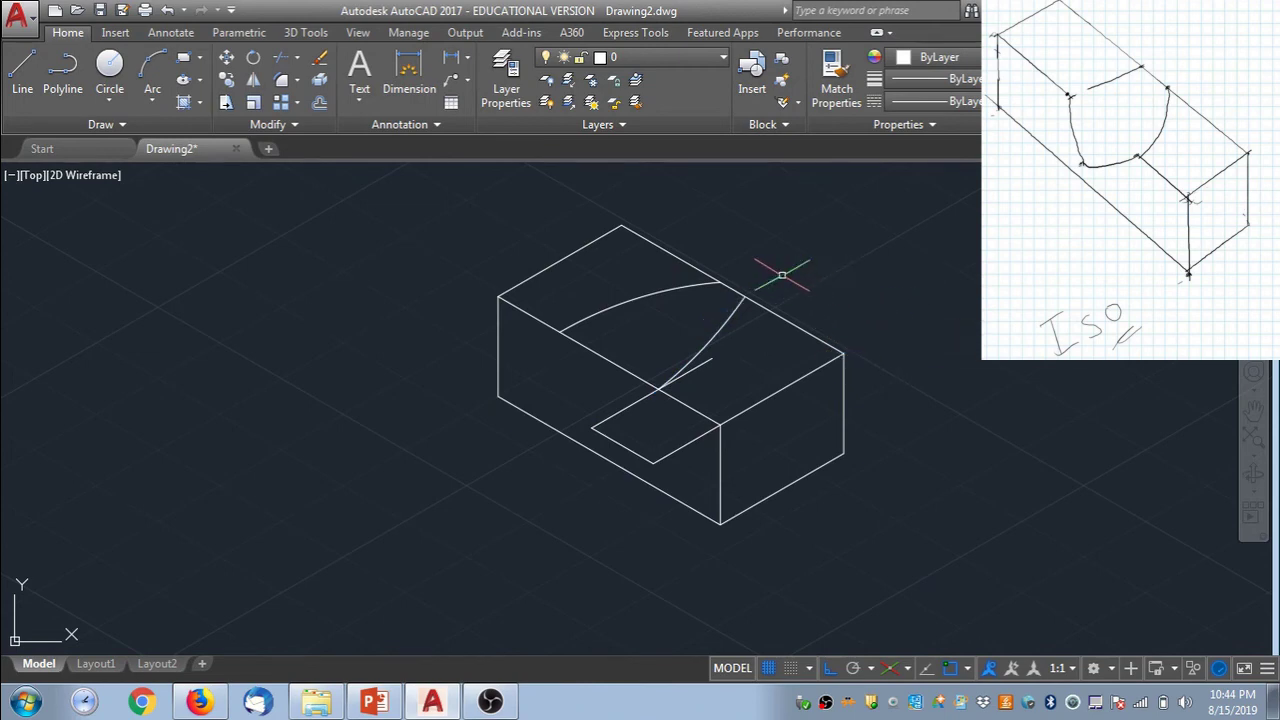
left_click(697, 369)
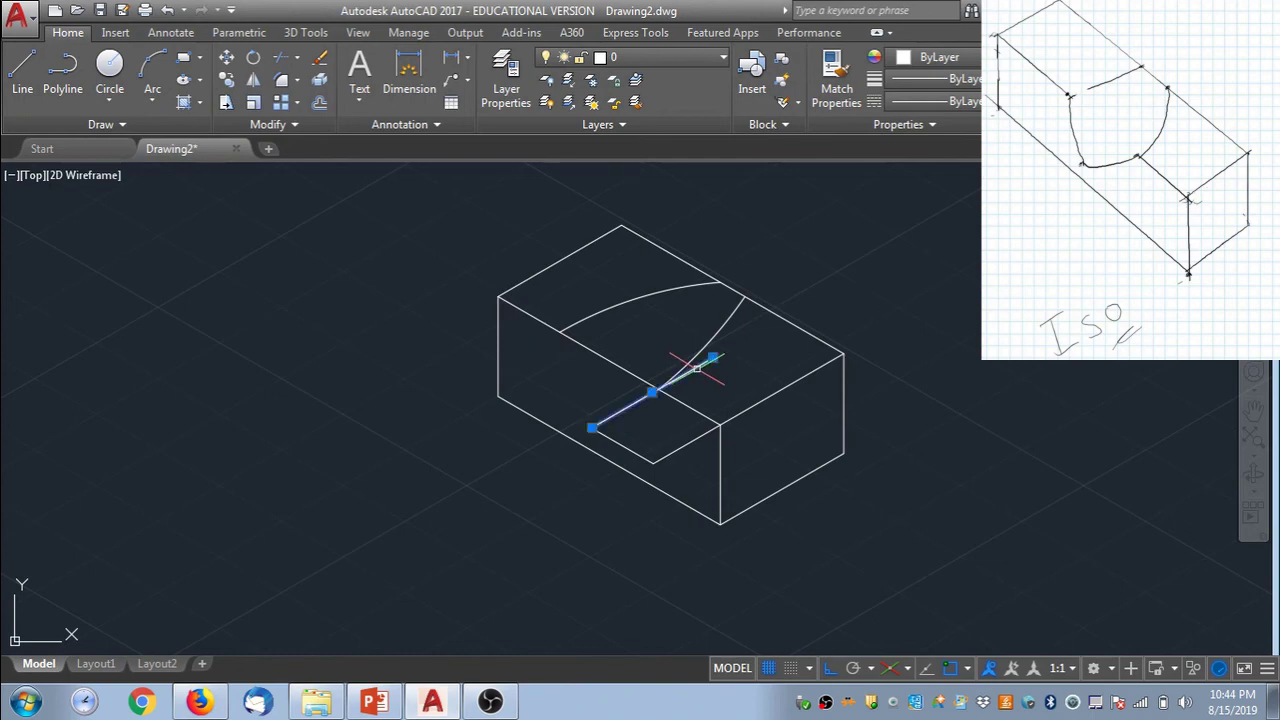
key("Delete")
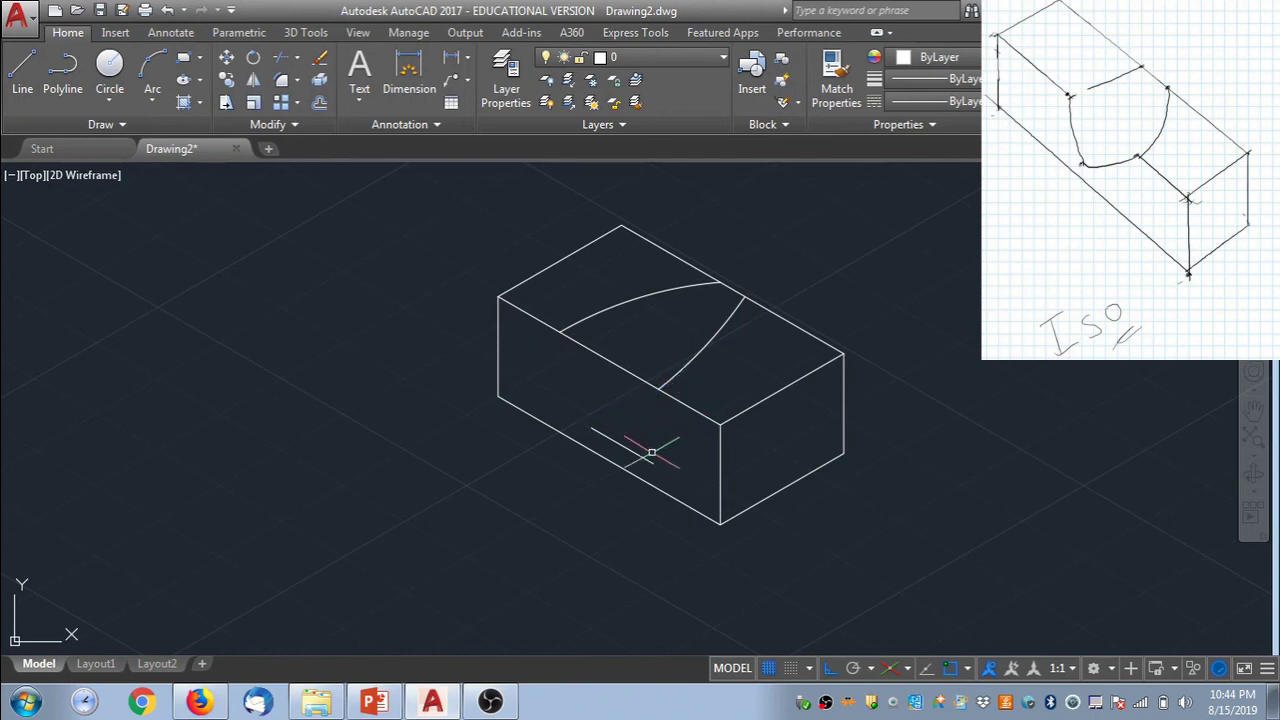
key("Delete")
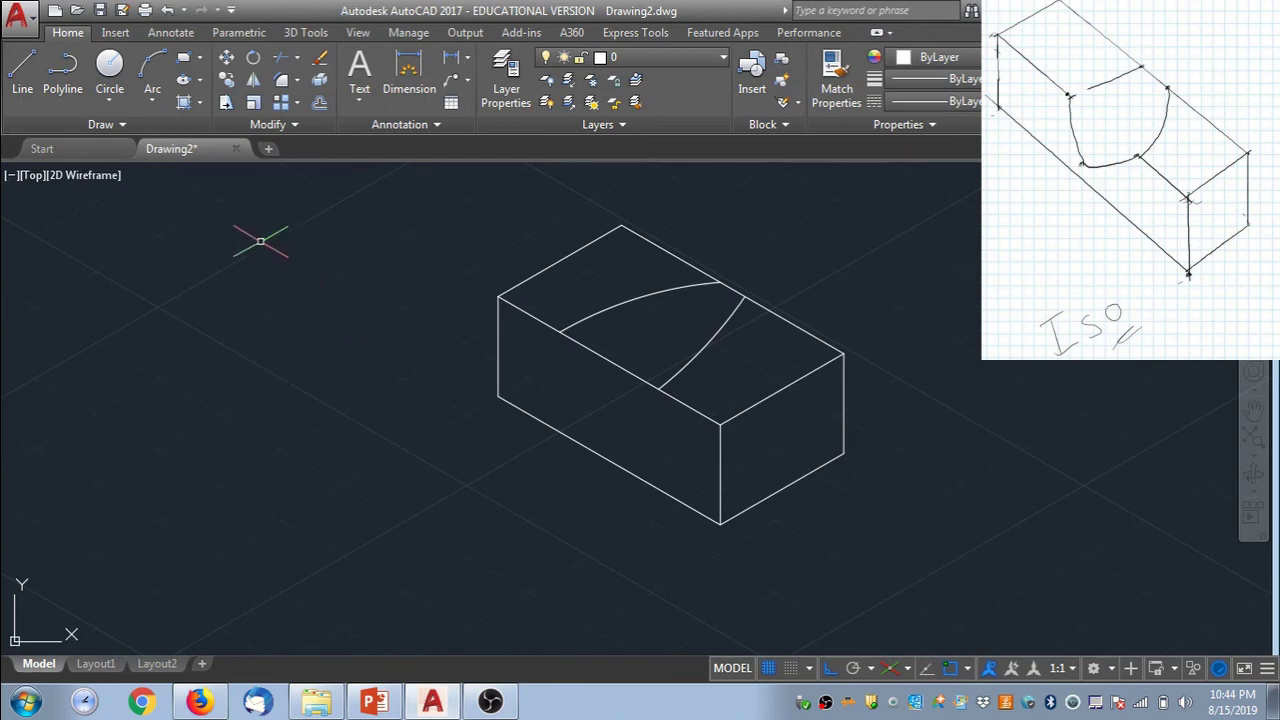
Step: Draw a 1 in. vertical line upward from the midpoint of the long front face's bottom edge
left_click(22, 66)
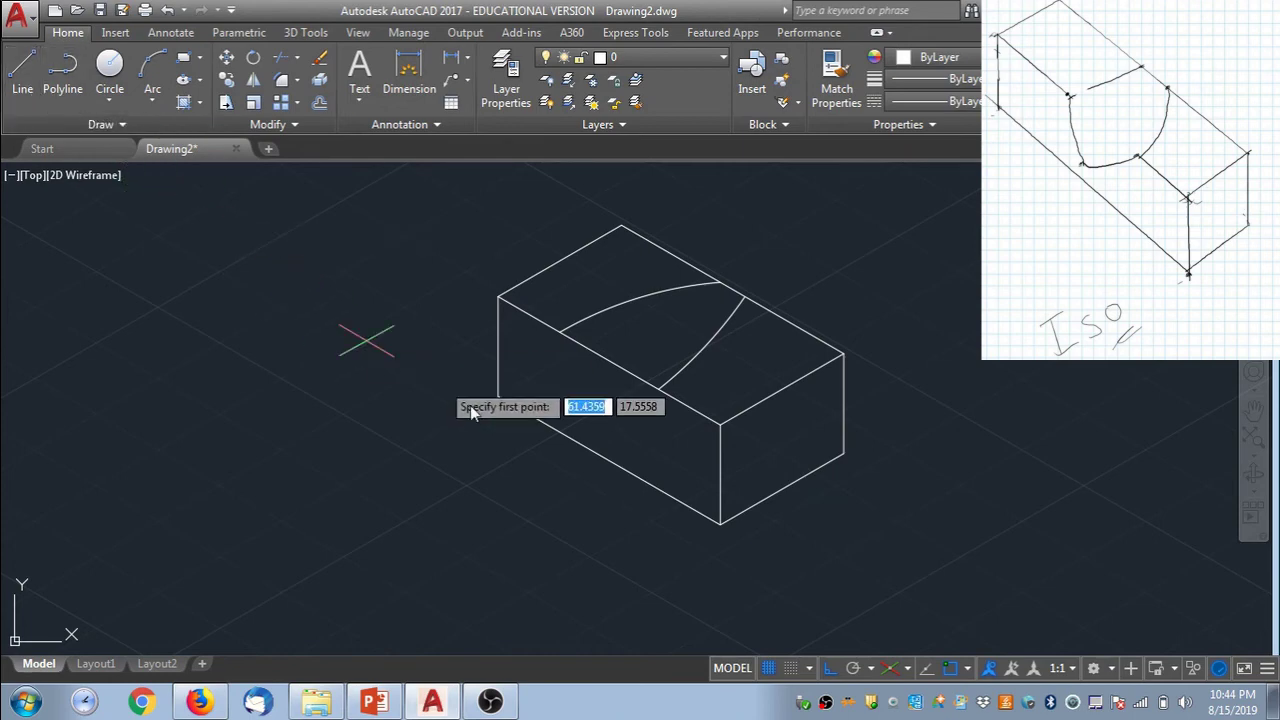
left_click(607, 459)
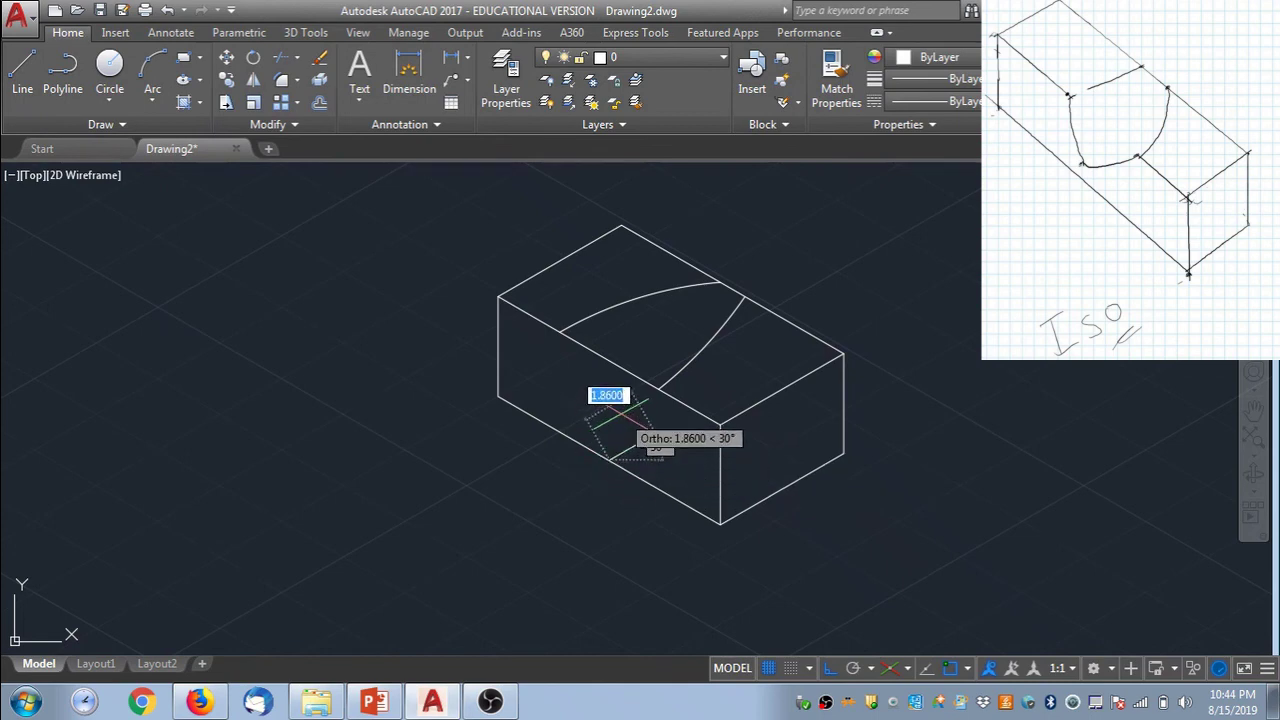
type("1")
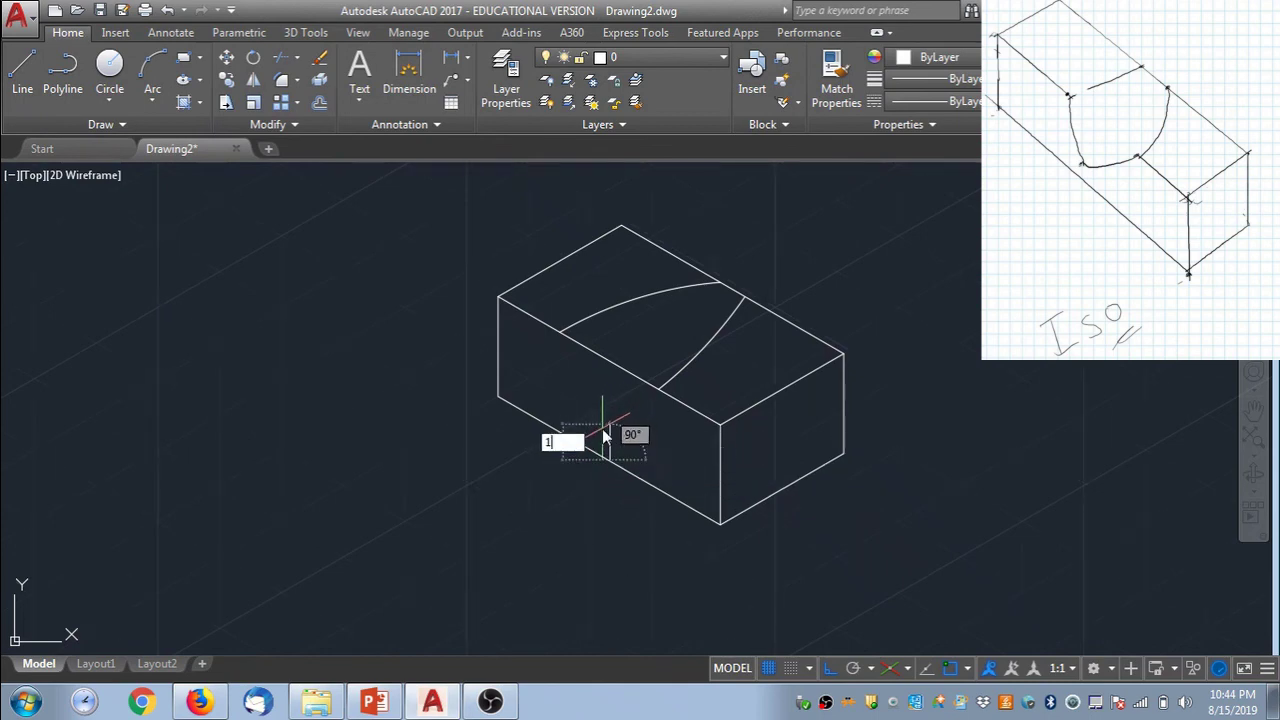
key("Return")
key("Escape")
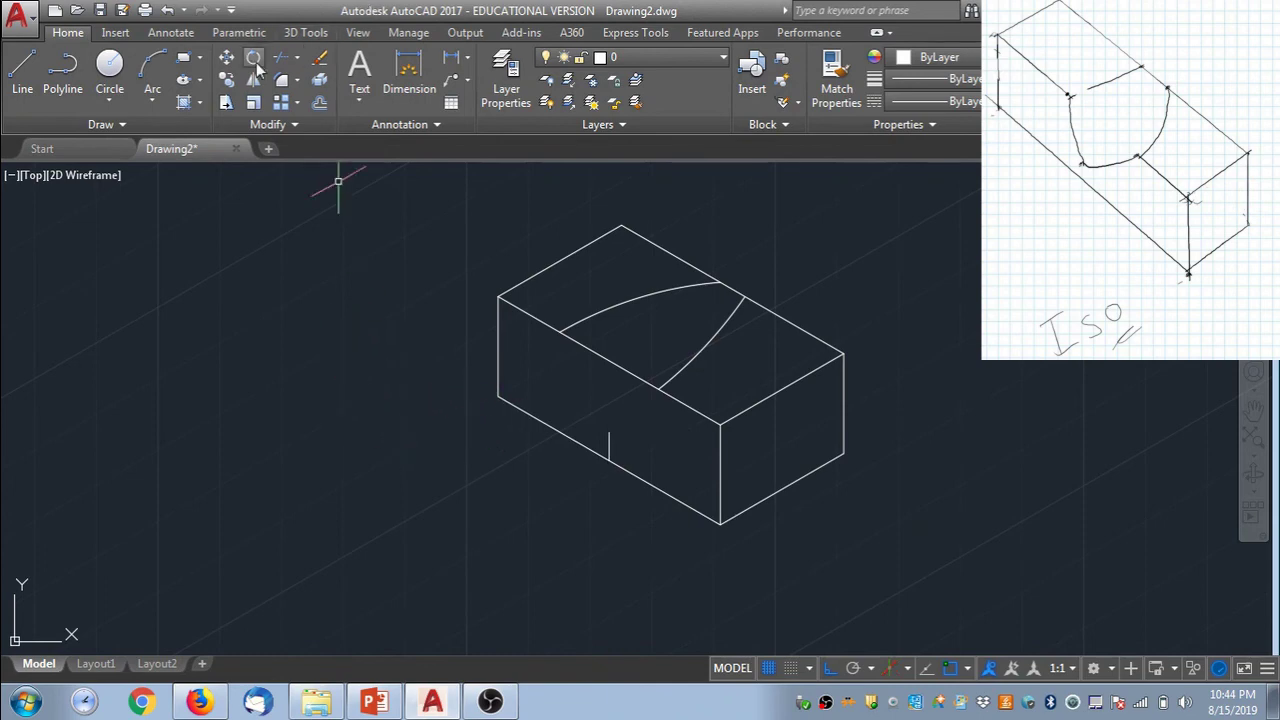
Step: Draw a three-point arc from the left top arc's front end through the vertical line's upper end, ending near the right face's bottom edge
left_click(152, 66)
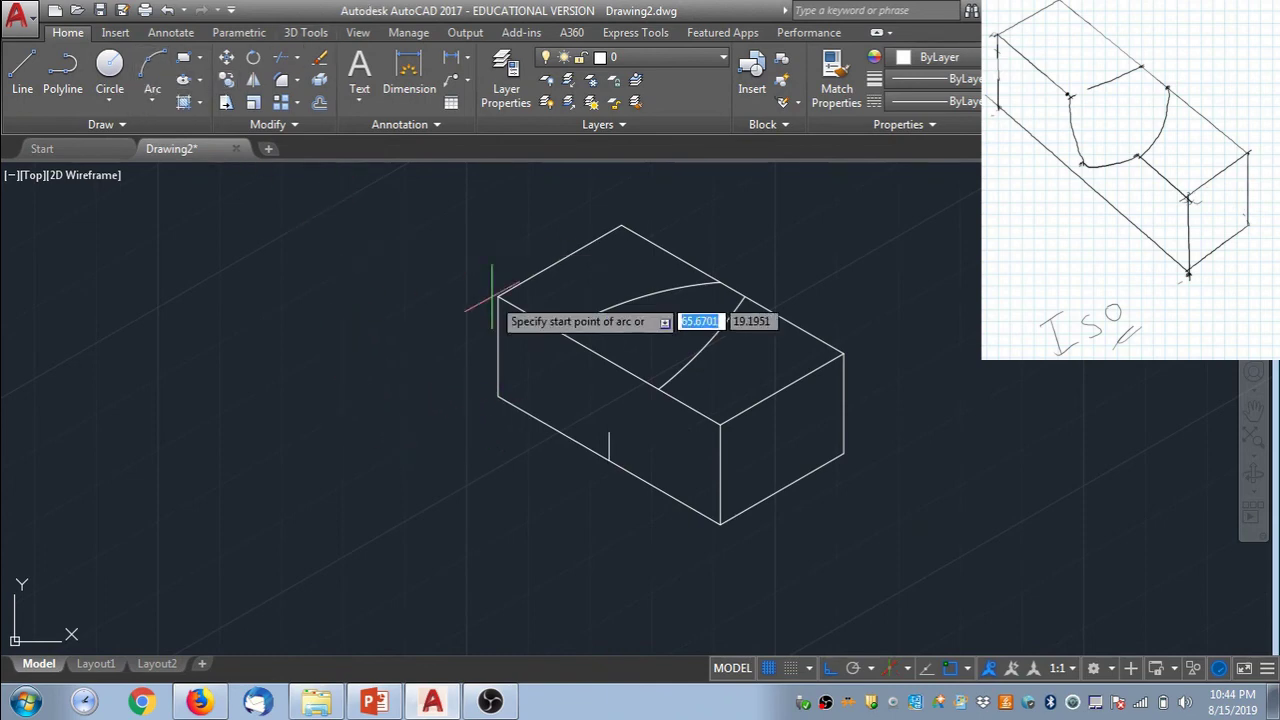
left_click(560, 333)
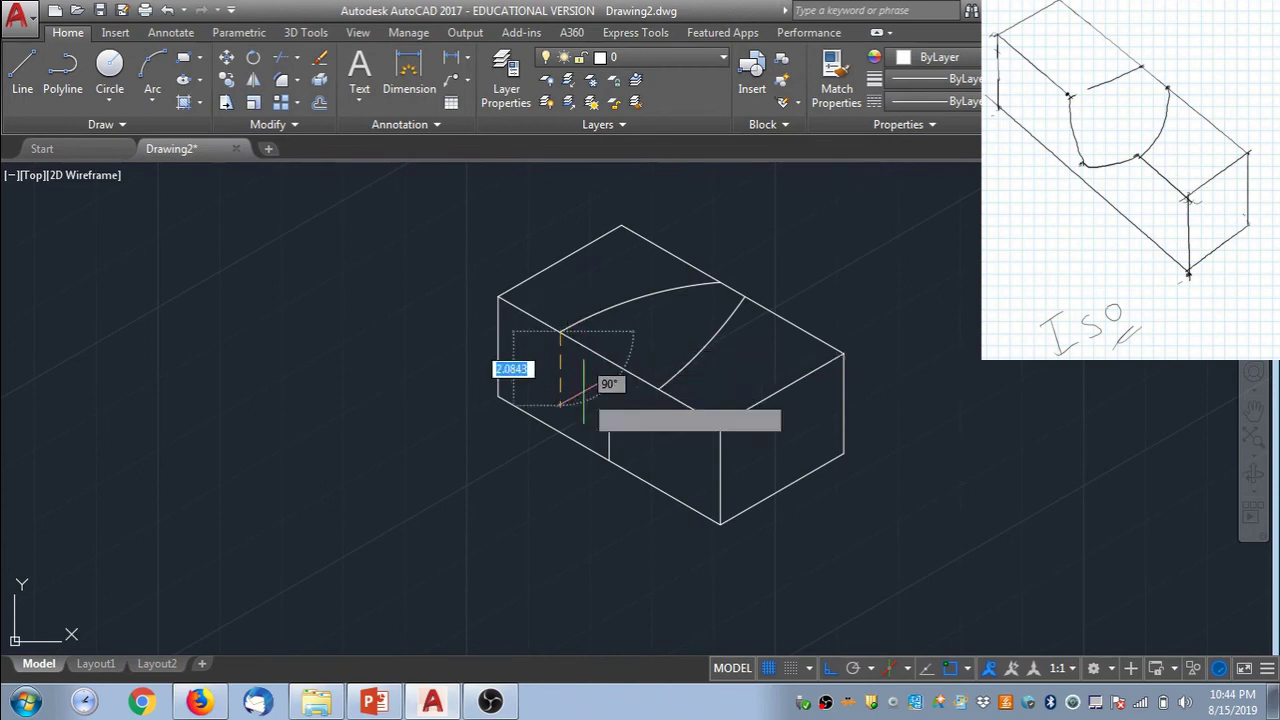
left_click(608, 440)
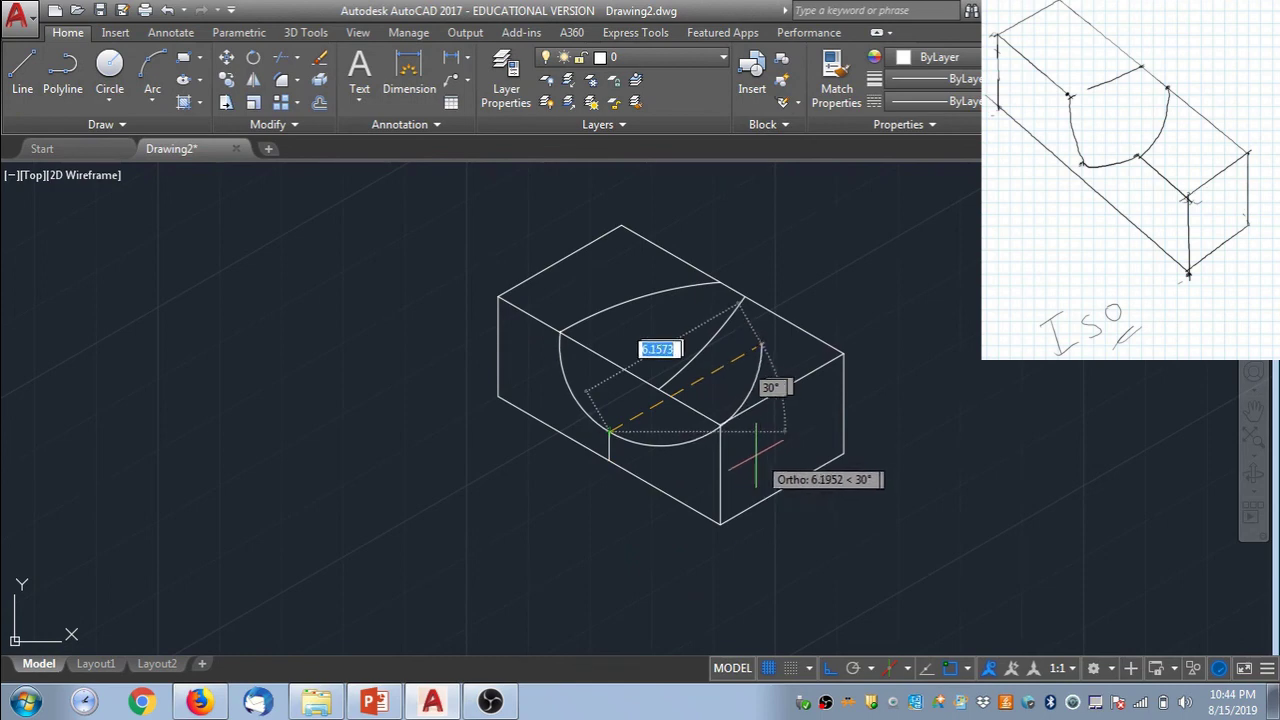
left_click(813, 458)
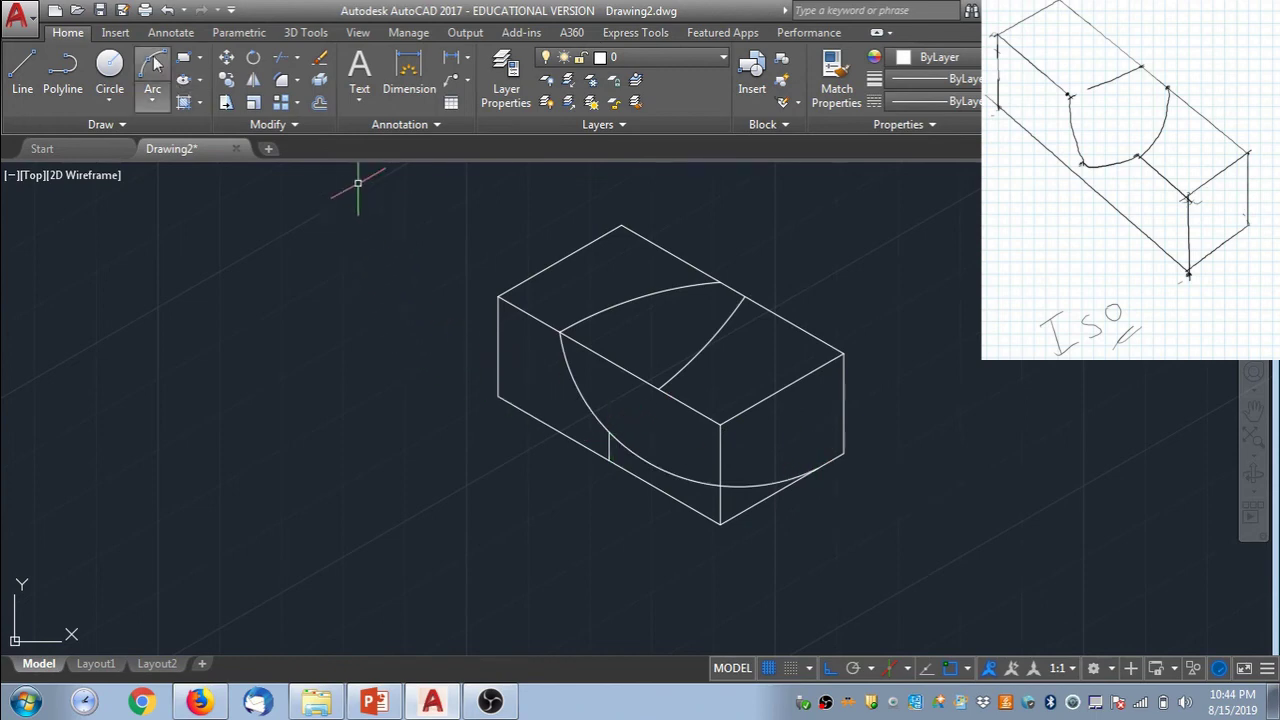
Step: Trim the part of the front-face arc to the right of the 1 in. vertical line, using that line as the cutting boundary
left_click(278, 58)
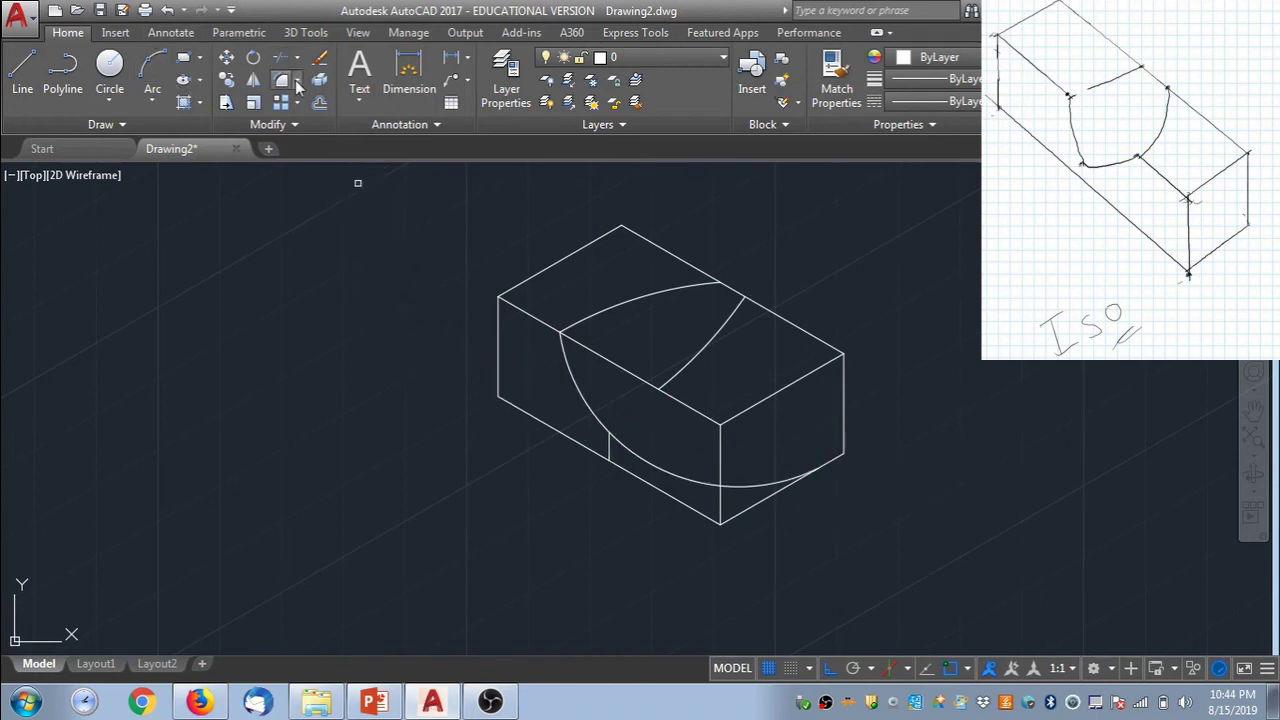
left_click(609, 442)
key("Return")
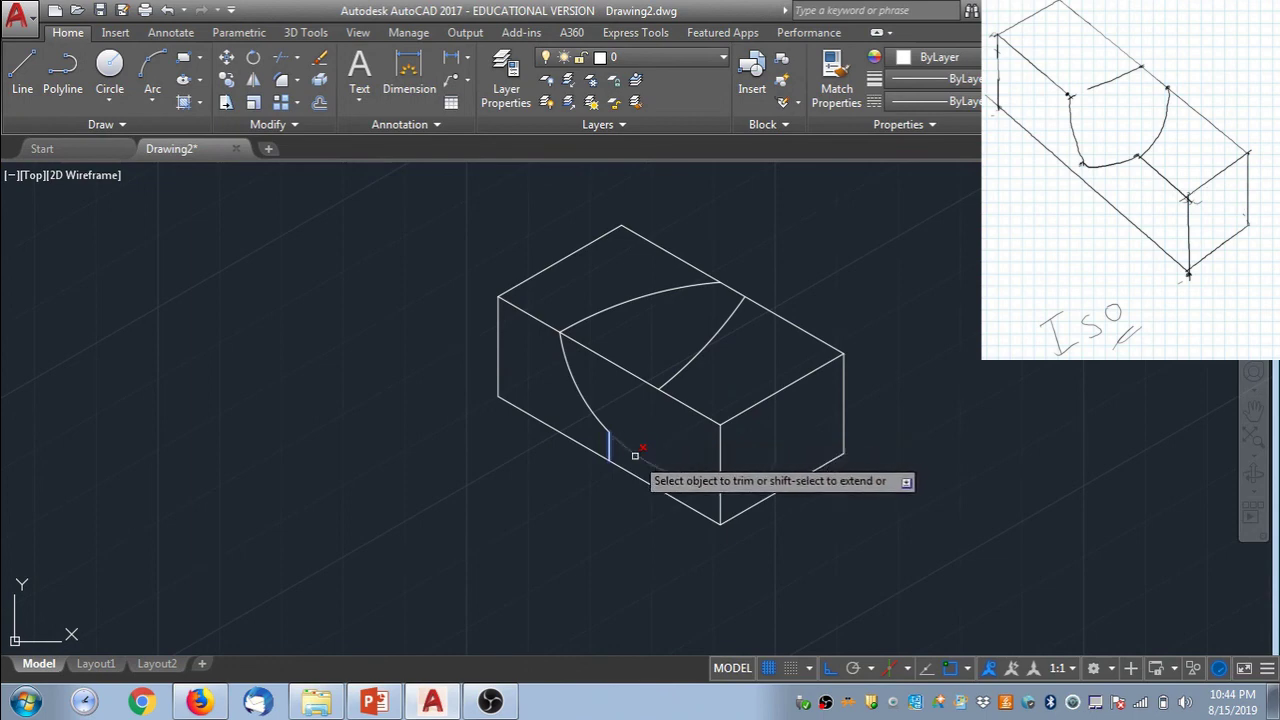
key("Escape")
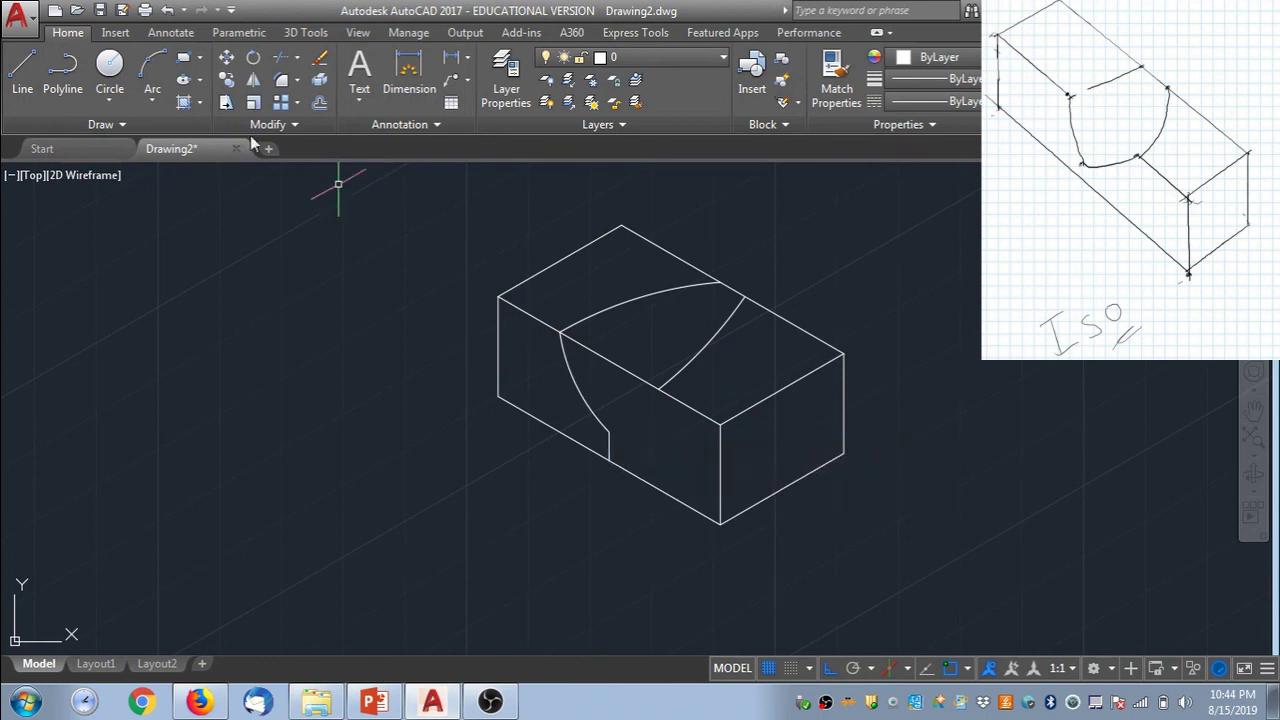
Step: Draw a three-point arc from the right top arc's front end through the vertical line's upper end, ending on the left top arc
left_click(147, 67)
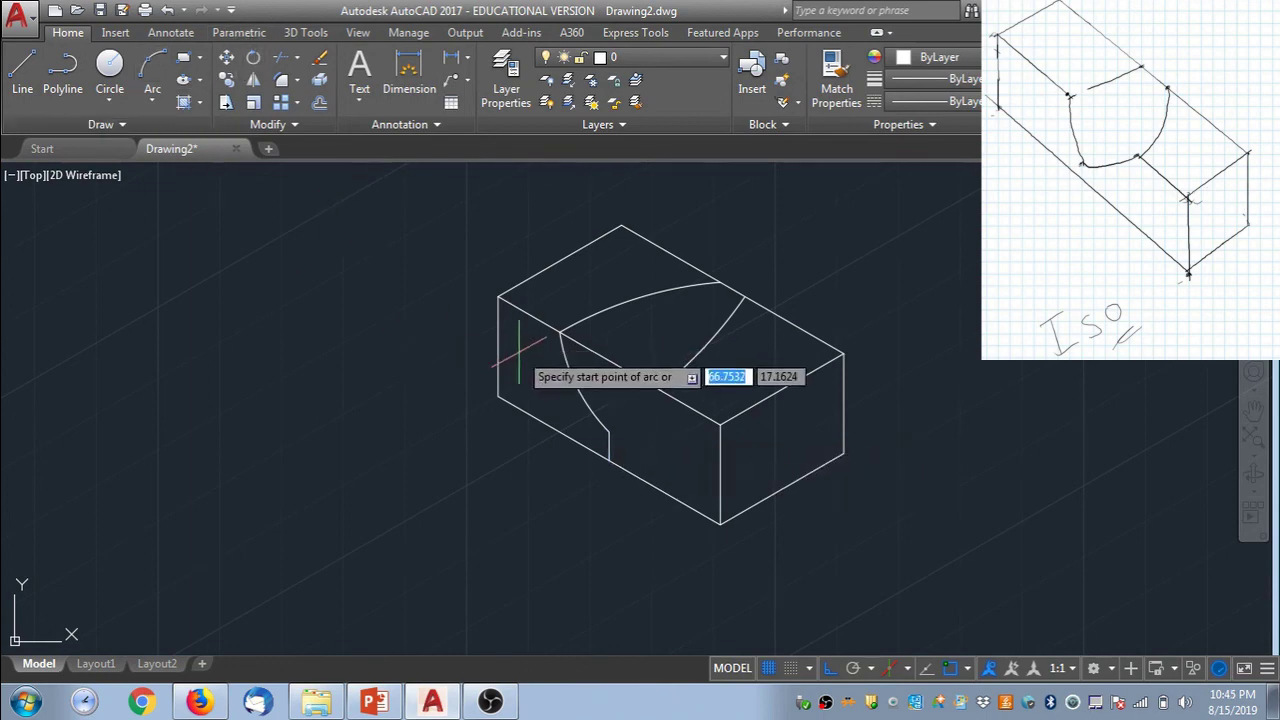
left_click(657, 392)
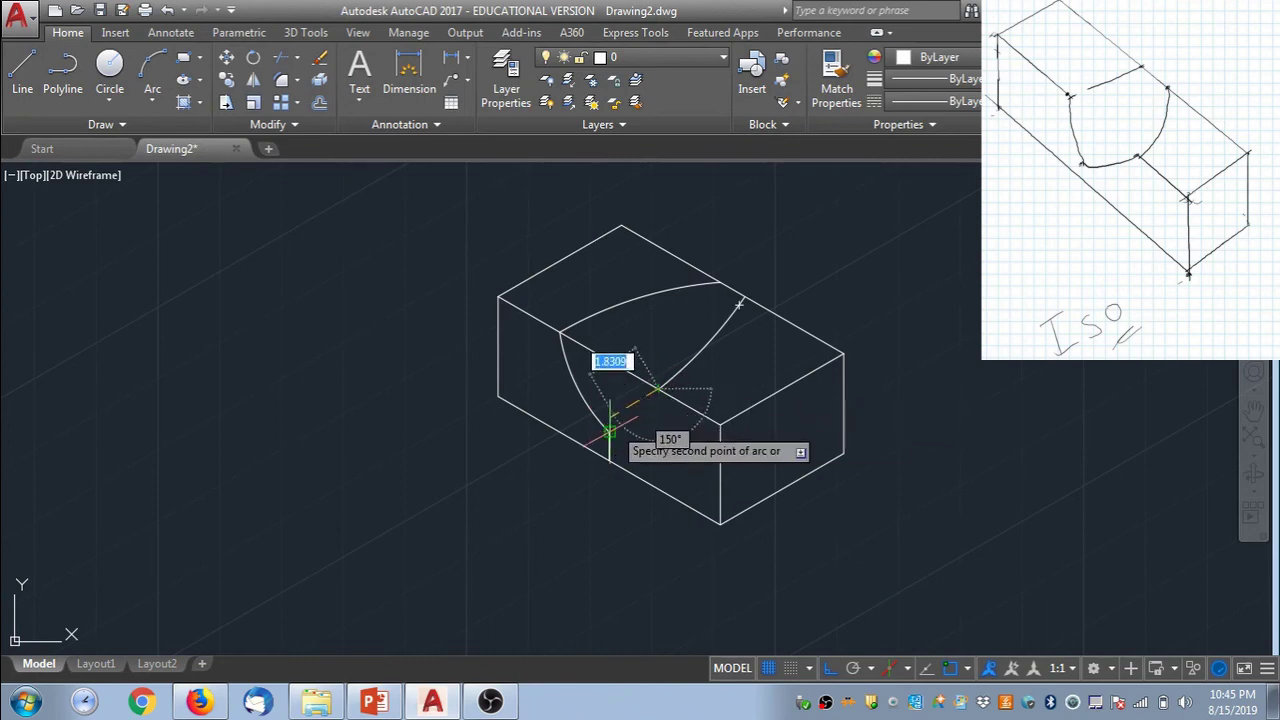
left_click(608, 432)
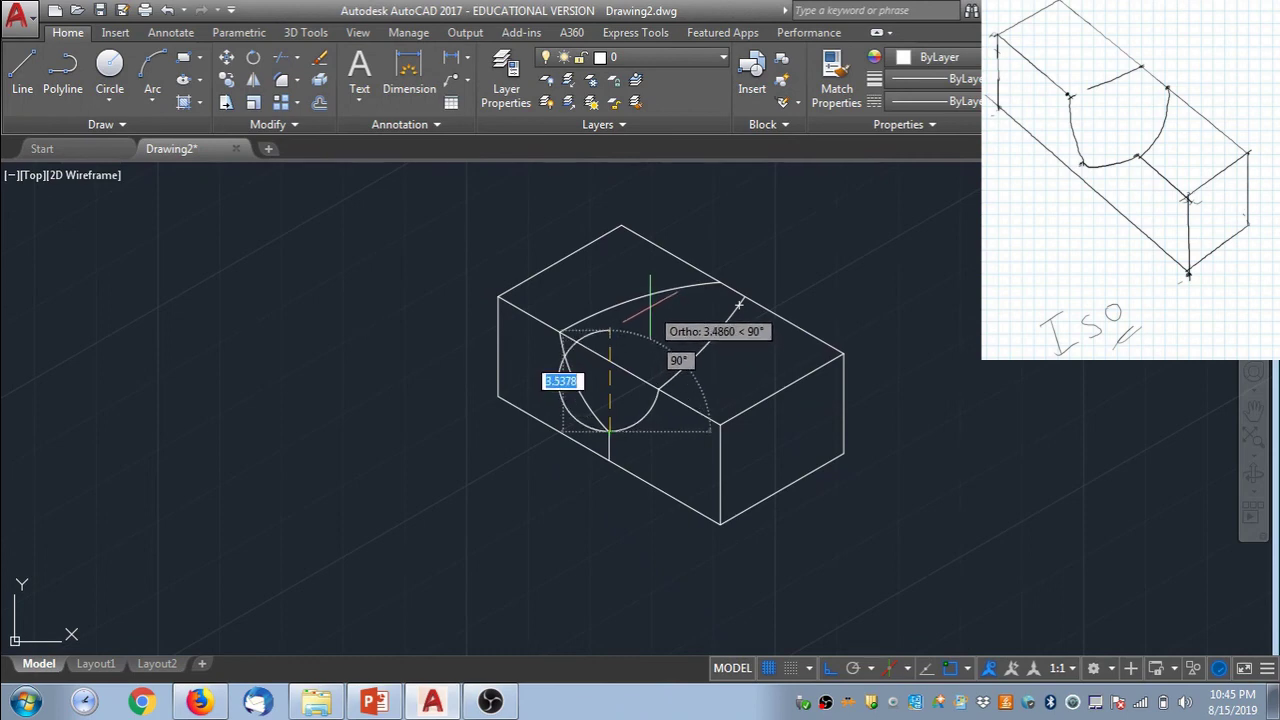
left_click(648, 296)
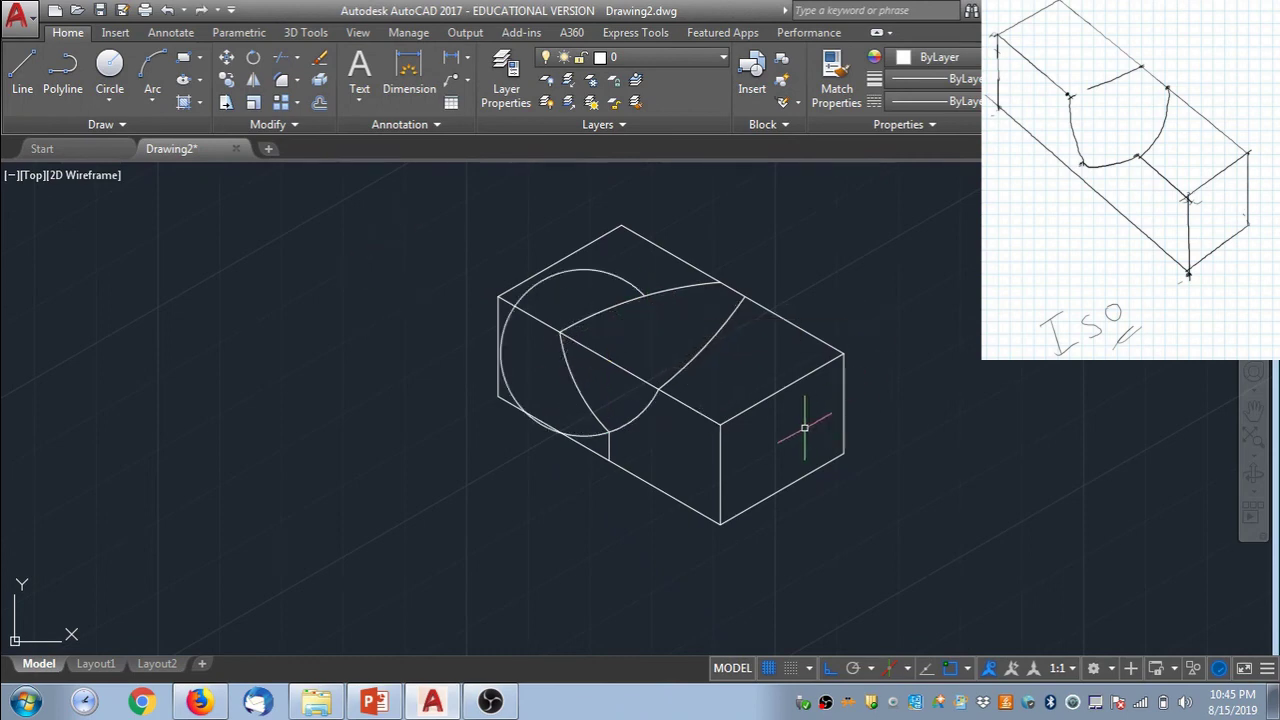
Step: Trim the looping arc portion to the left of the 1 in. vertical line on the front face, and erase that vertical line
left_click(281, 57)
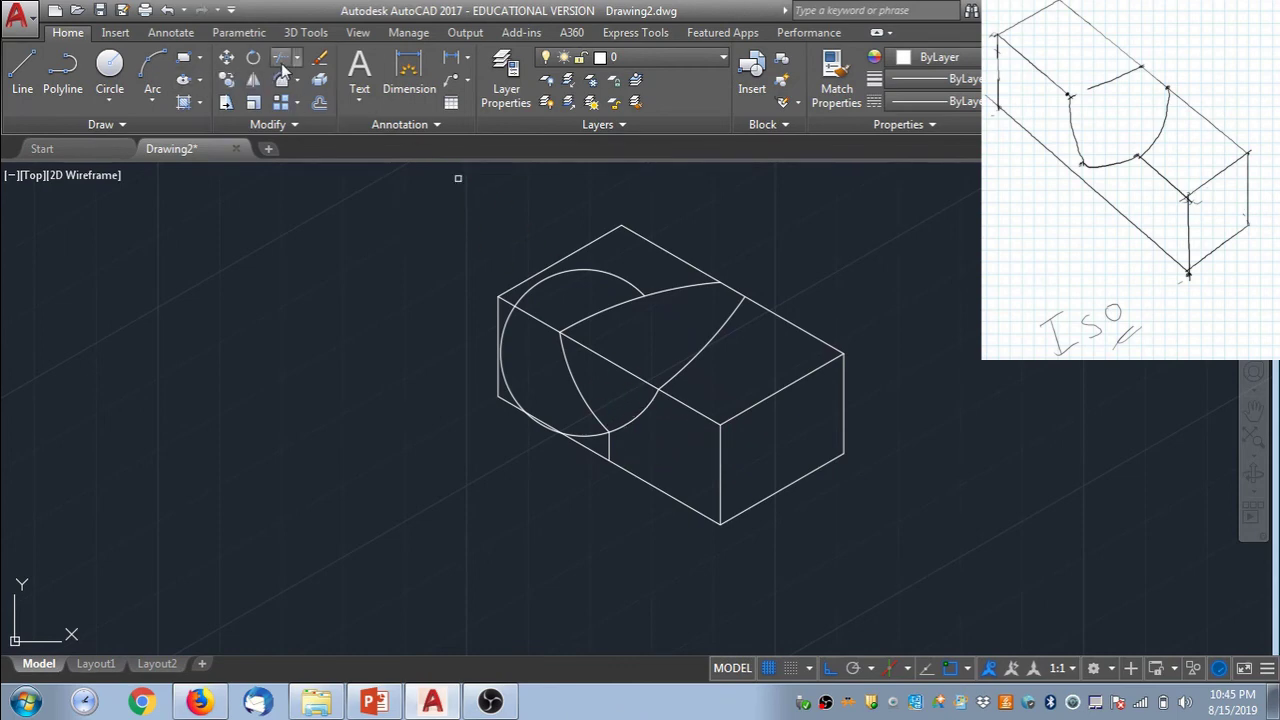
left_click(609, 438)
key("Return")
left_click(588, 434)
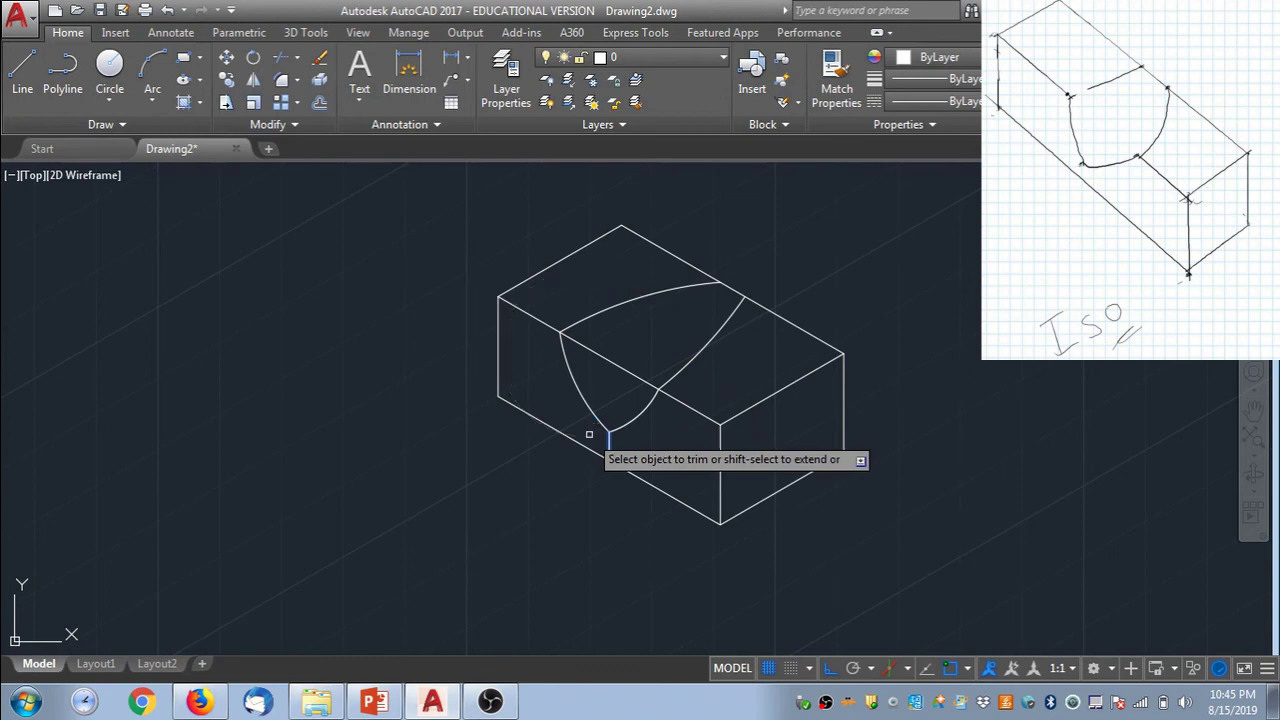
key("Return")
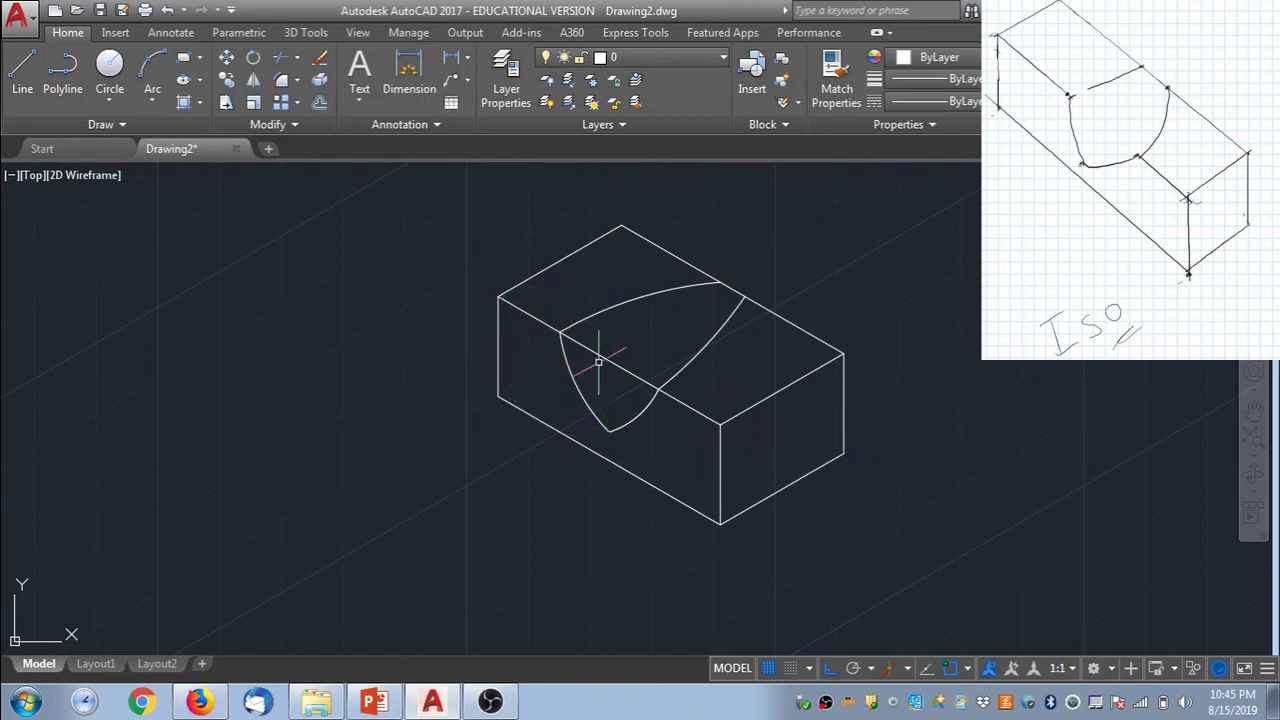
Step: Trim the segment of the block's front top edge lying between the two ends of the curved cut
left_click(281, 57)
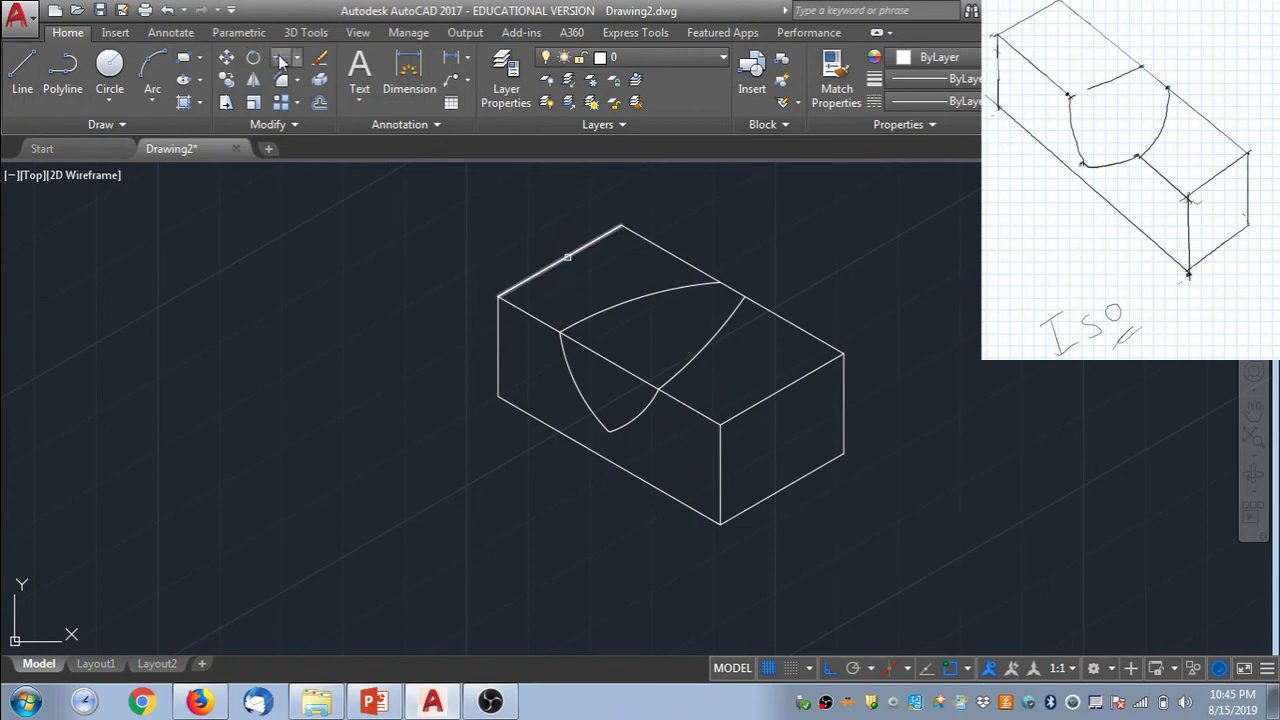
key("Return")
left_click(607, 355)
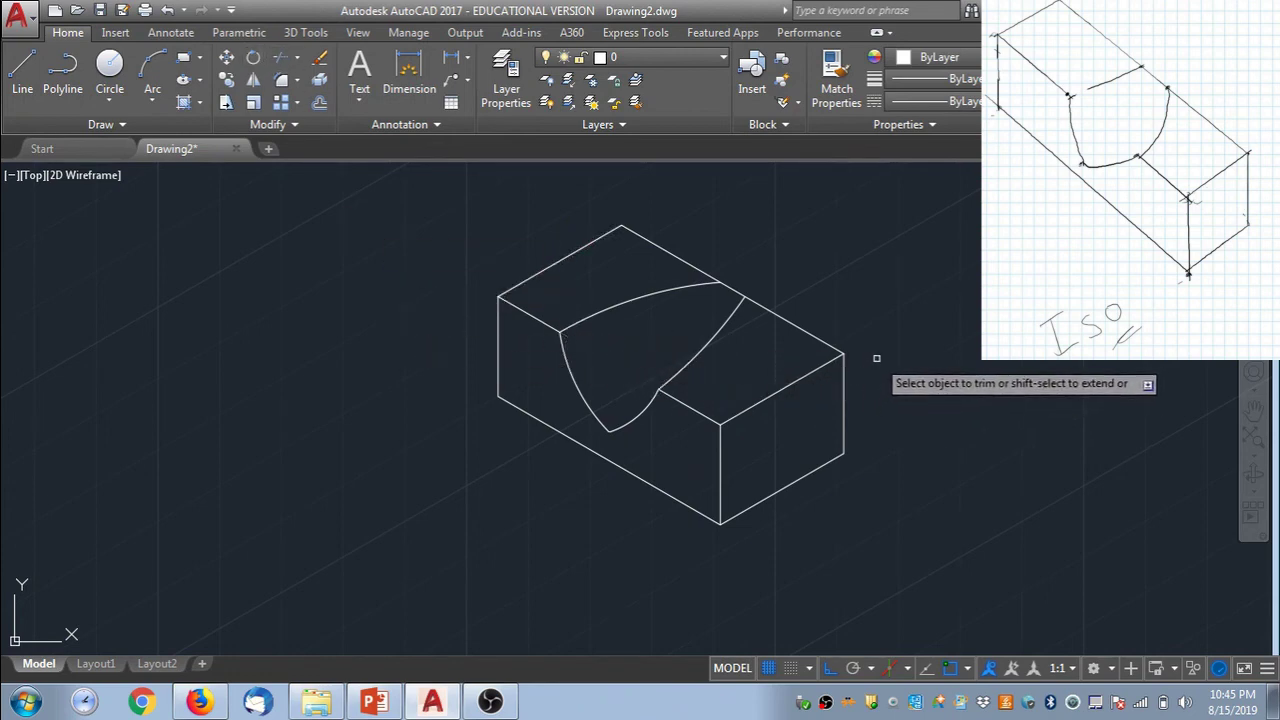
key("Escape")
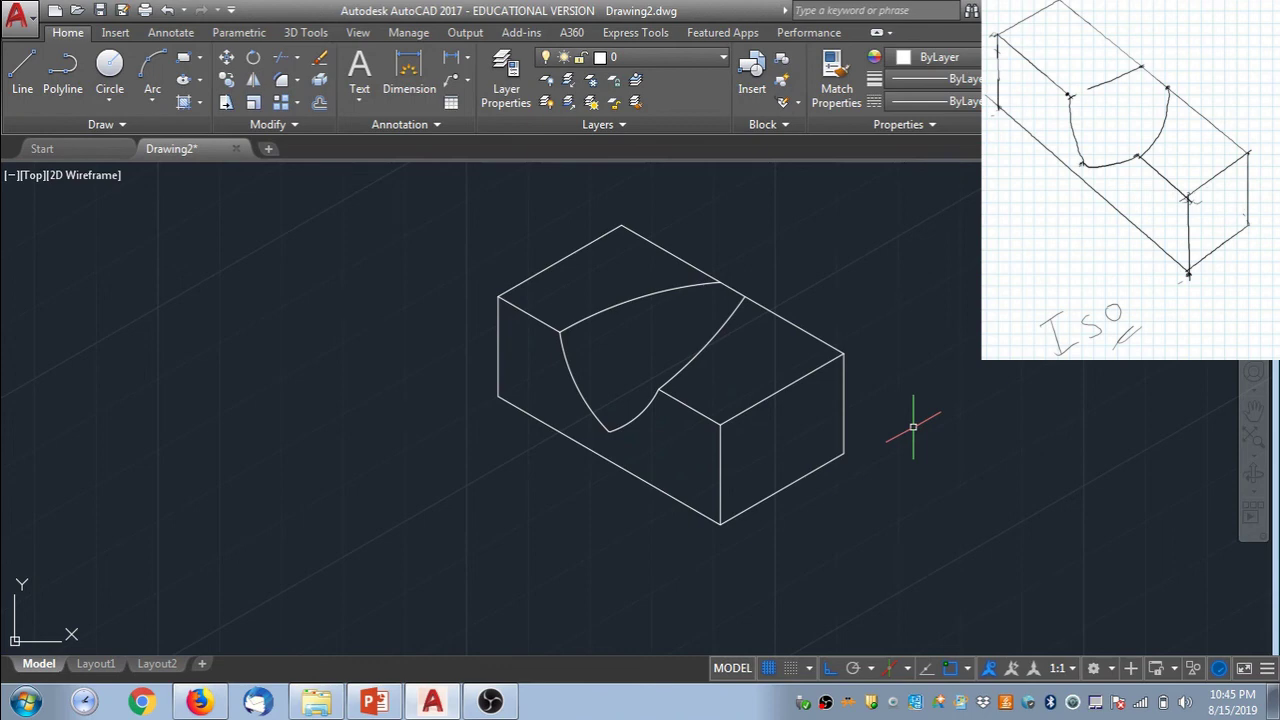
Step: Examine the isometric block alongside the dimensioned rectangular views
scroll(913, 427, "down", 5)
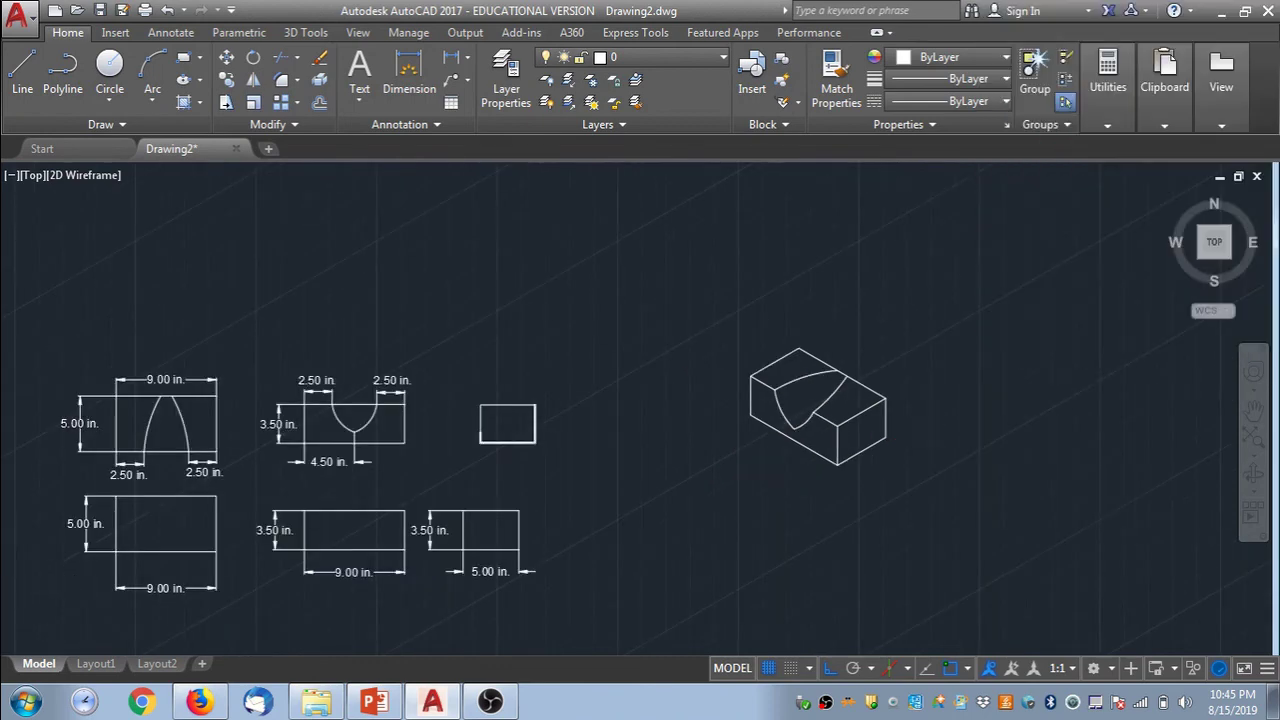
scroll(913, 427, "up", 2)
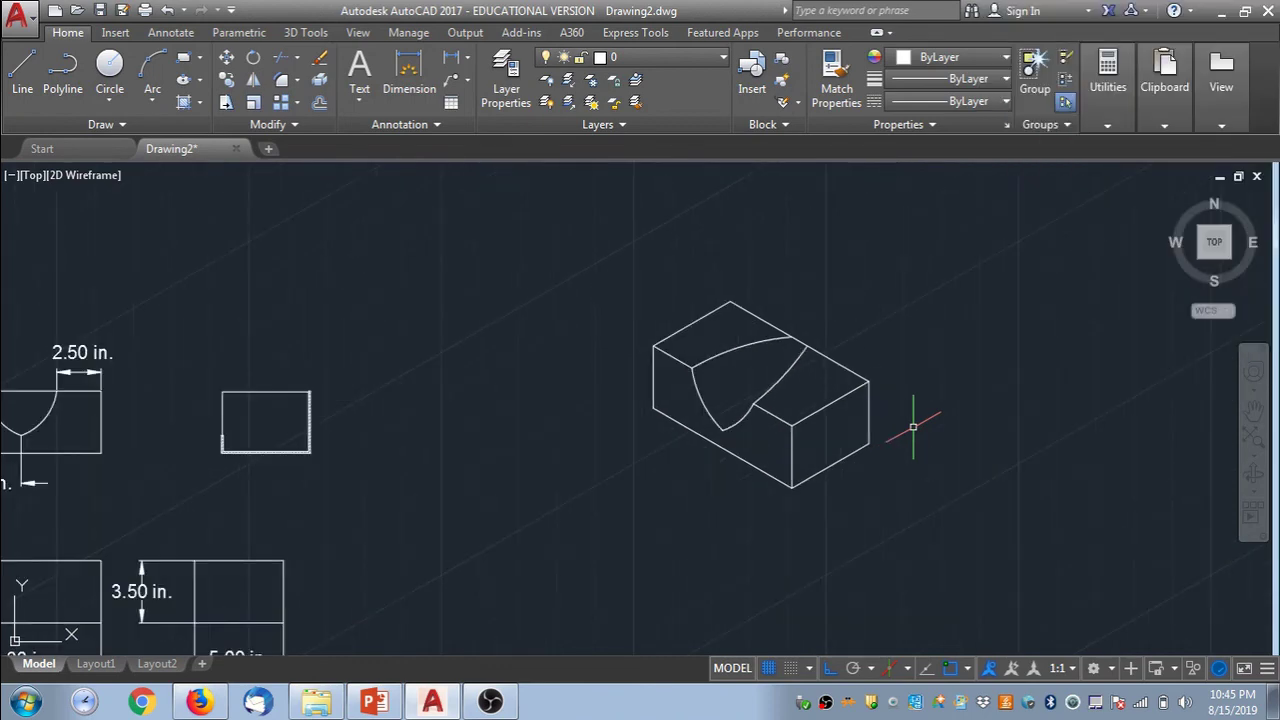
scroll(913, 427, "down", 2)
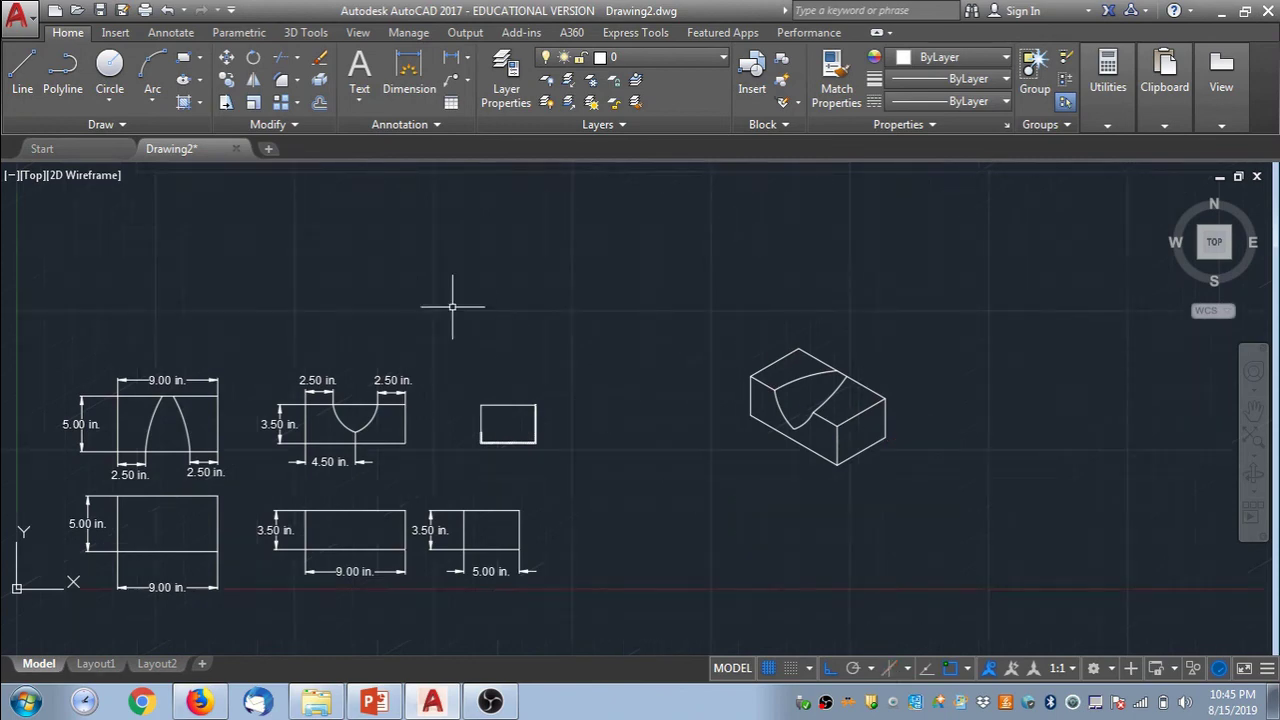
scroll(737, 294, "down", 2)
scroll(782, 387, "up", 5)
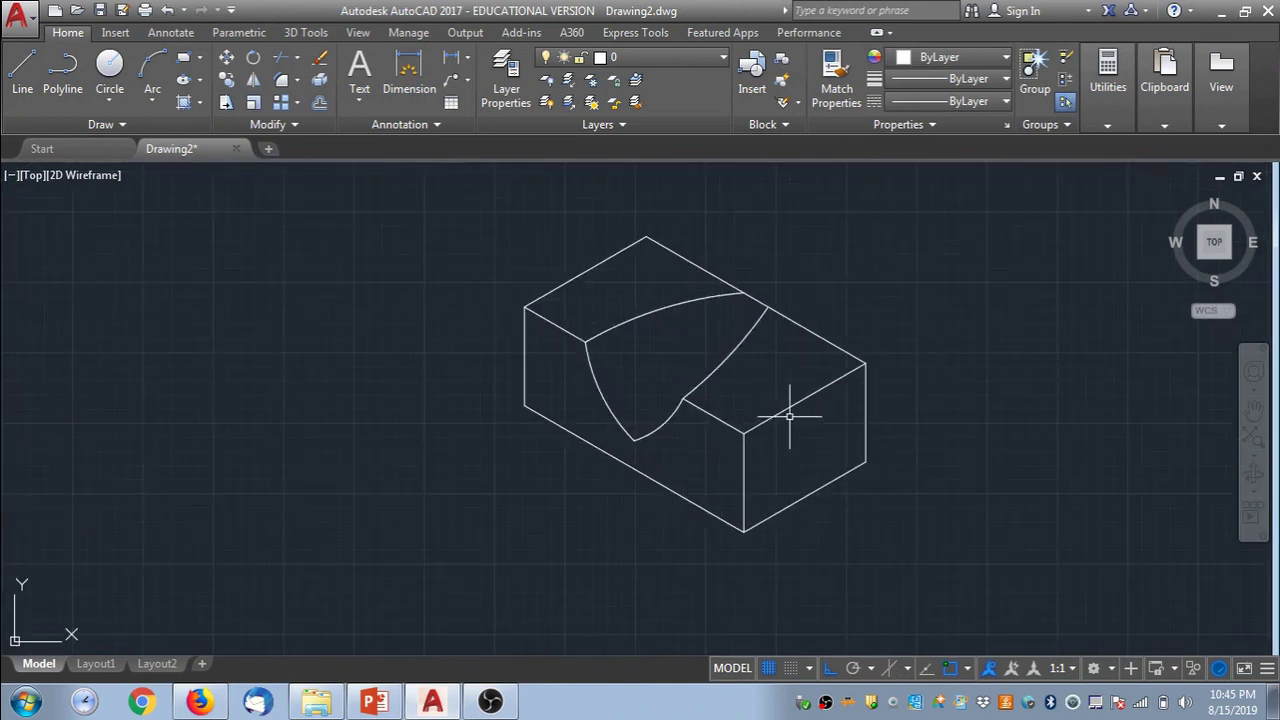
scroll(790, 415, "down", 6)
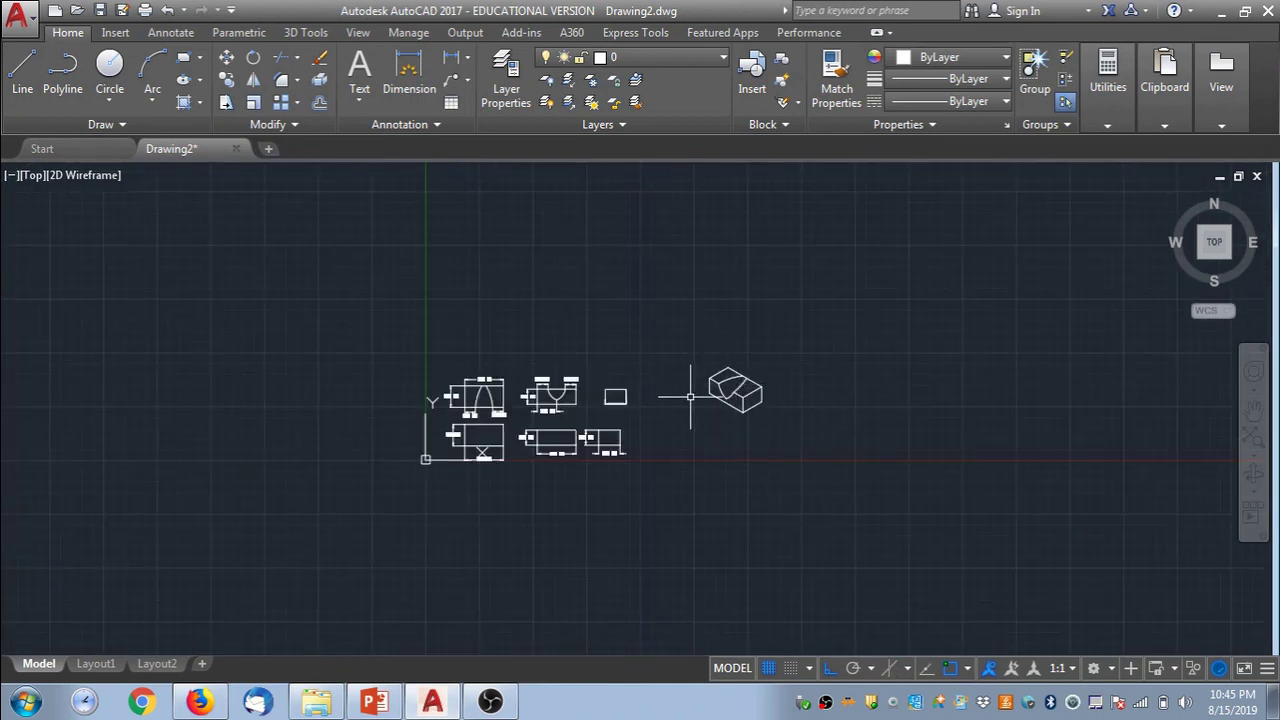
scroll(685, 394, "up", 6)
scroll(665, 375, "down", 4)
scroll(643, 358, "up", 2)
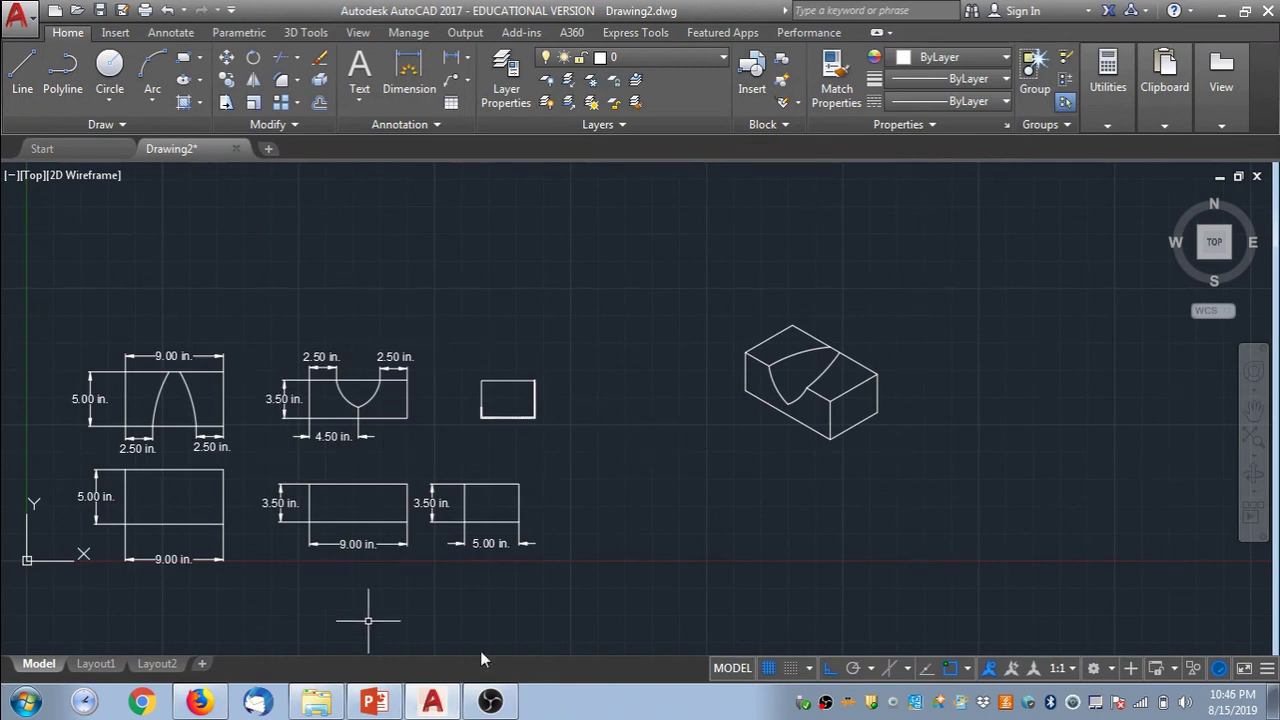
Step: Open Layout1 and modify its page setup to use the Adobe PDF printer
left_click(90, 666)
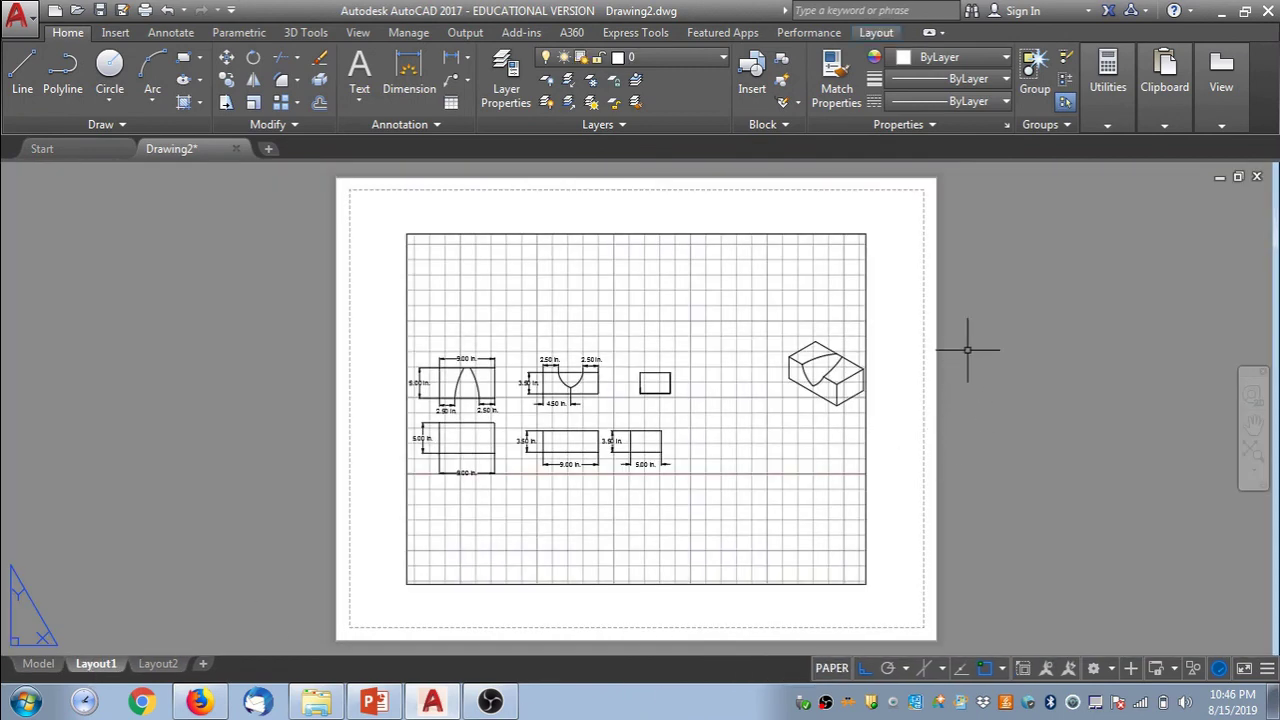
left_click(895, 481)
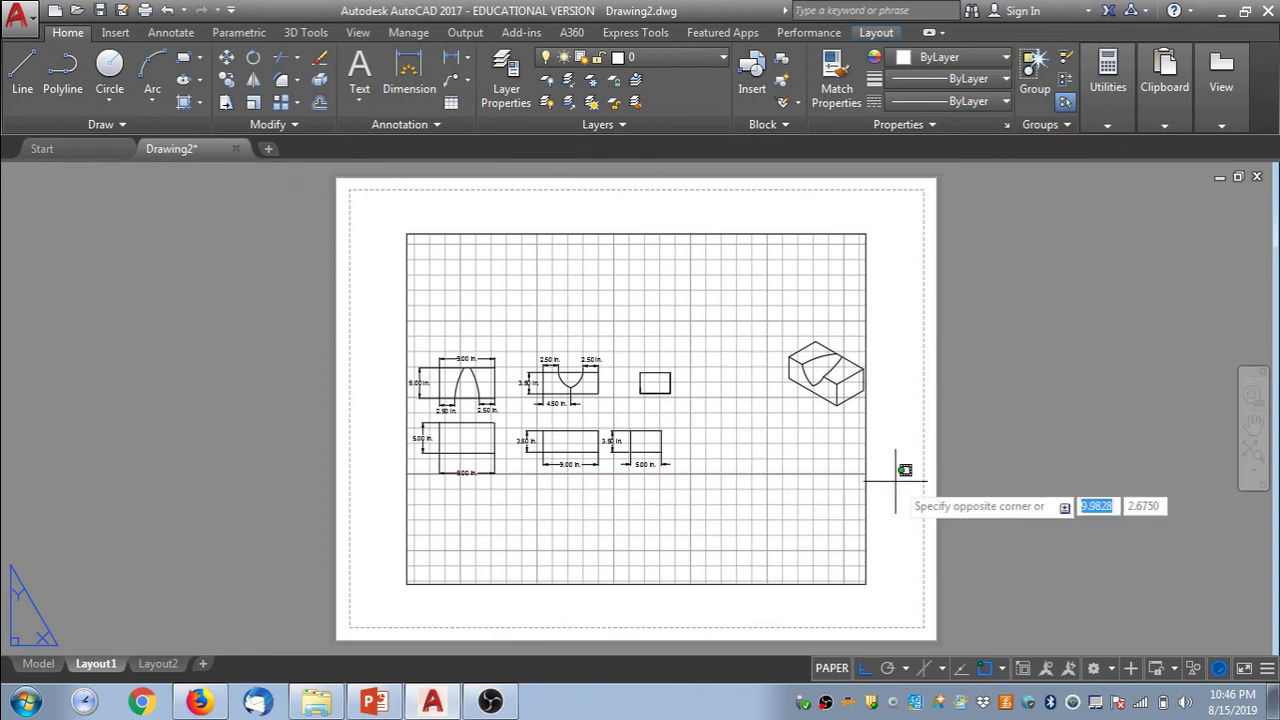
left_click(895, 481)
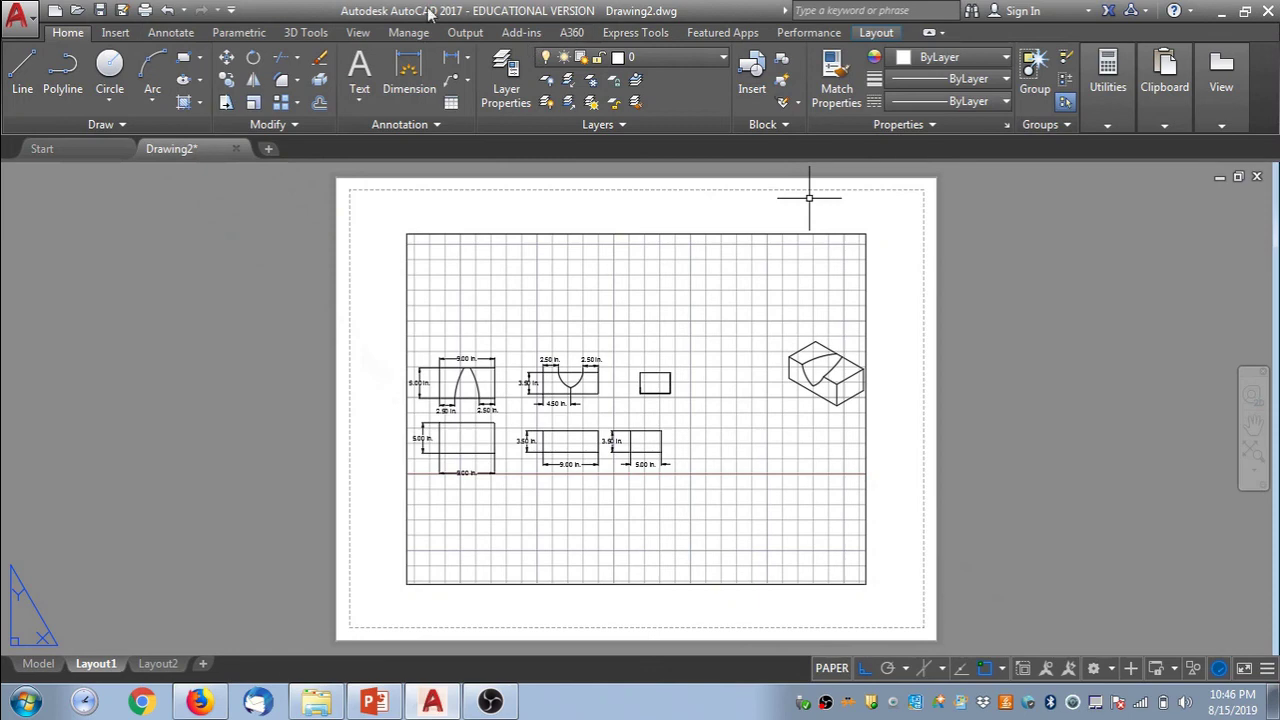
left_click(452, 33)
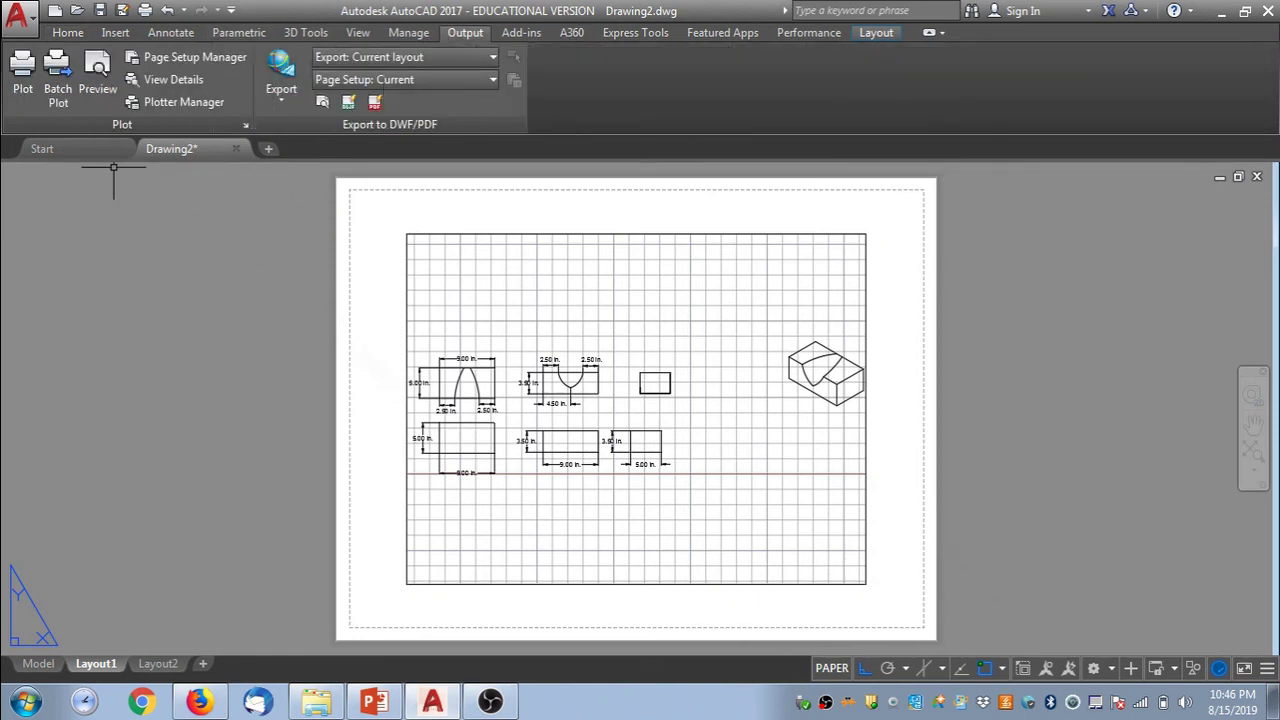
left_click(195, 57)
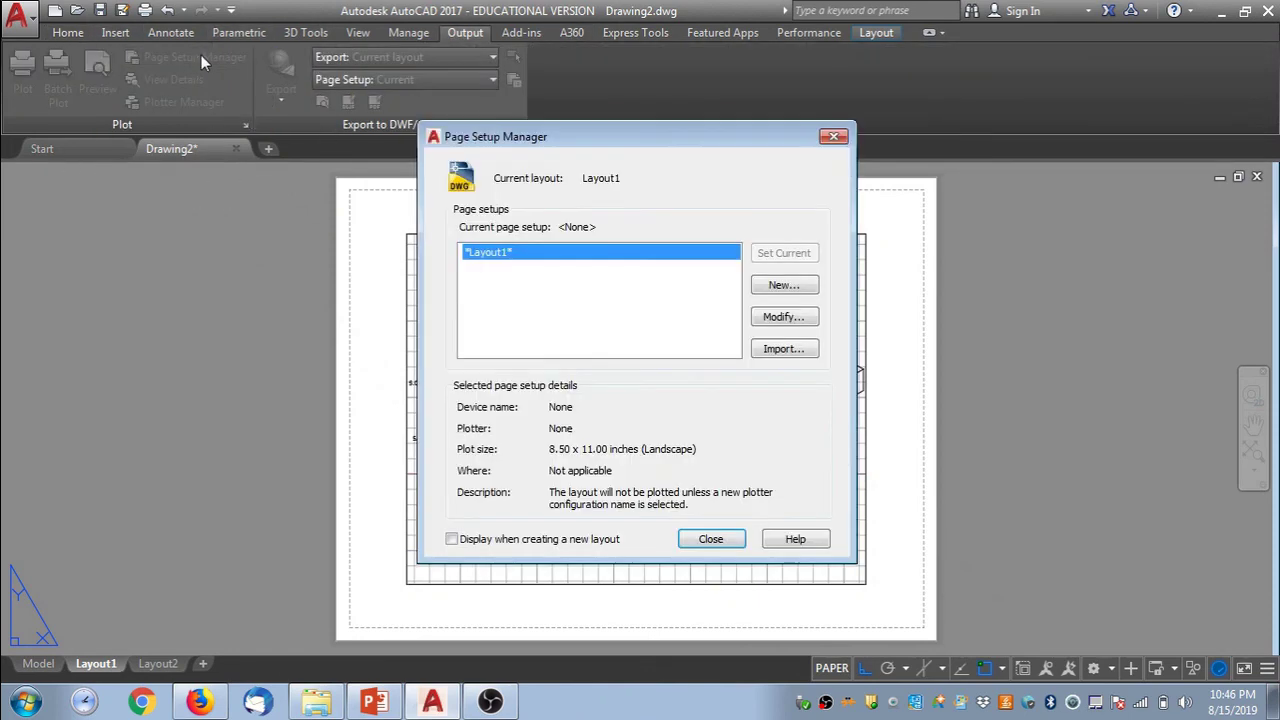
left_click(808, 316)
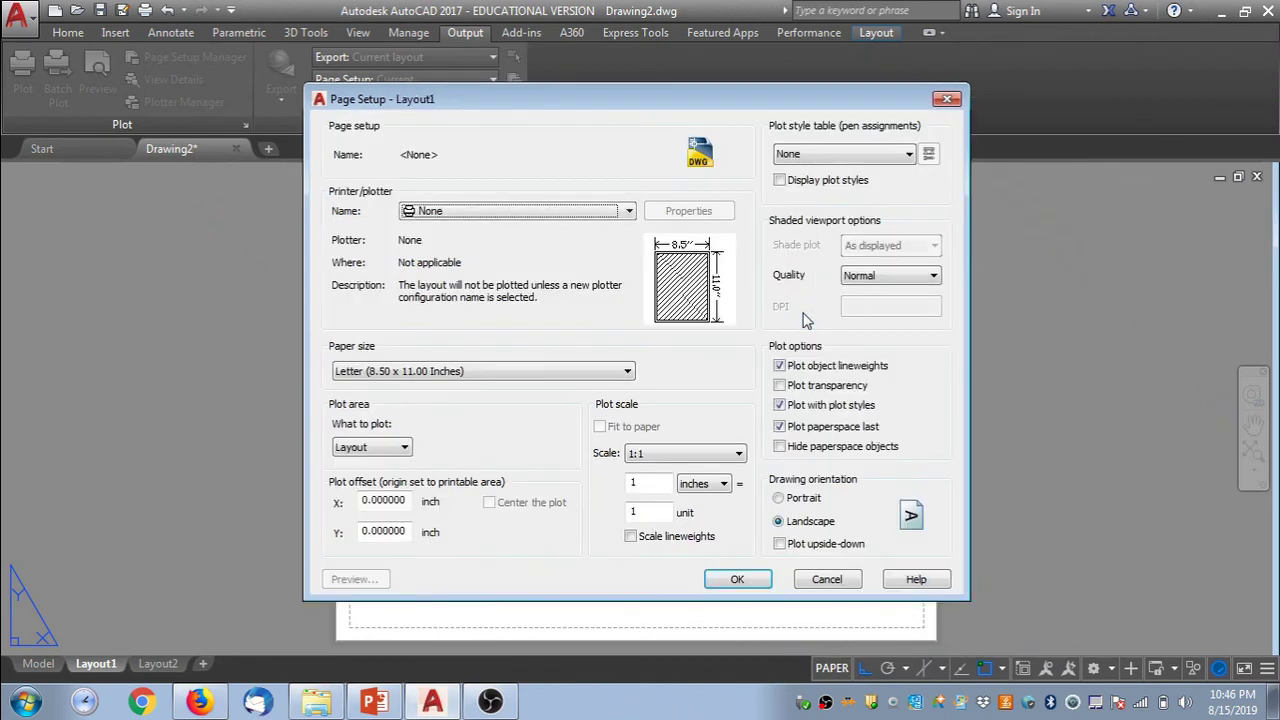
left_click(629, 211)
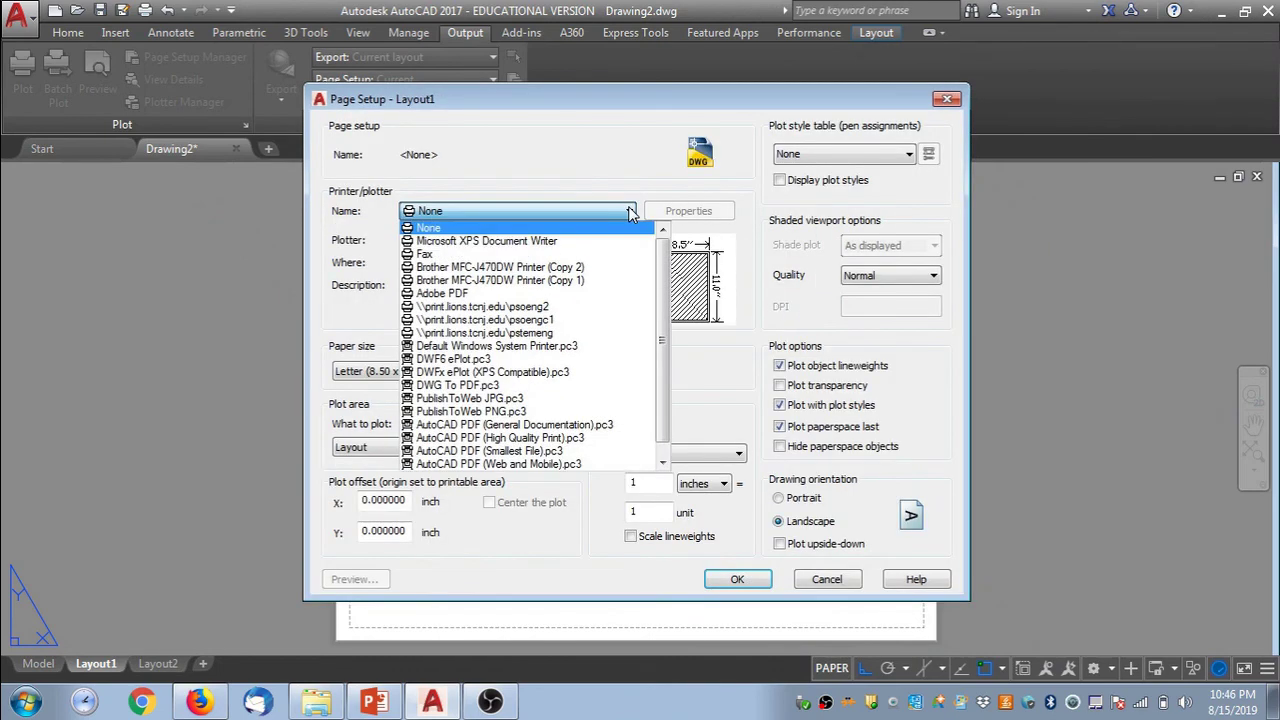
left_click(595, 293)
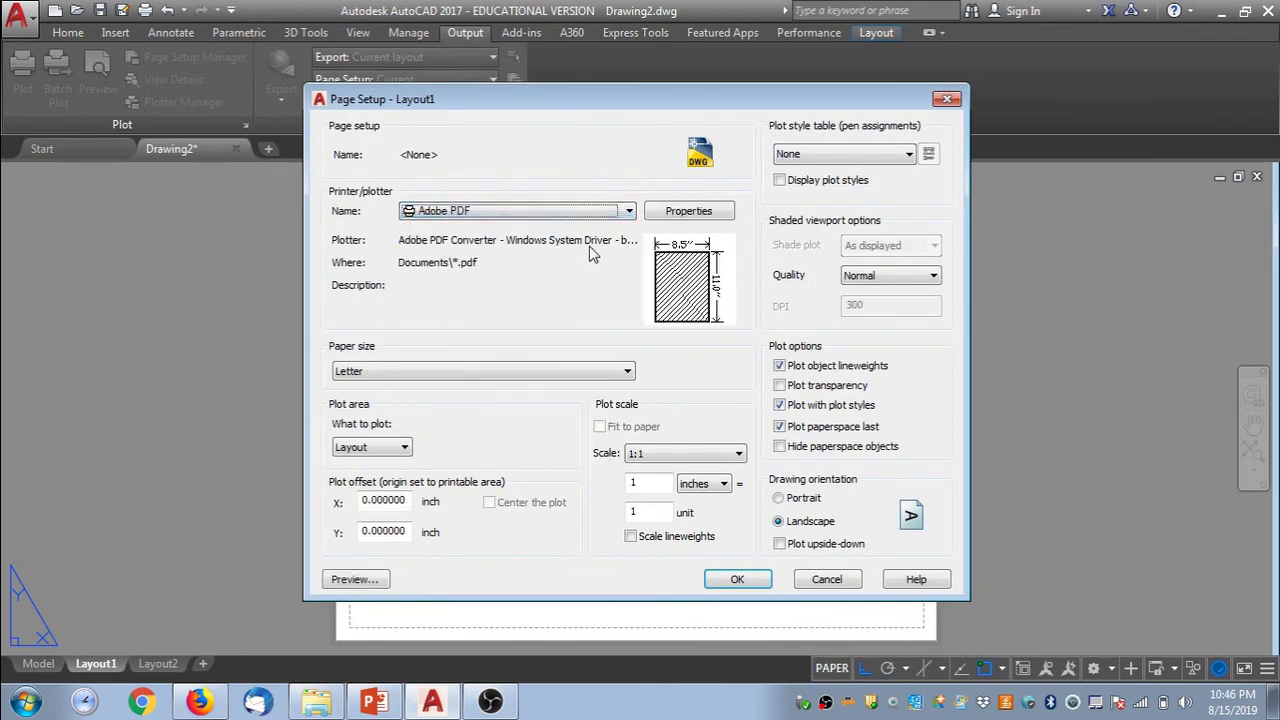
left_click(737, 580)
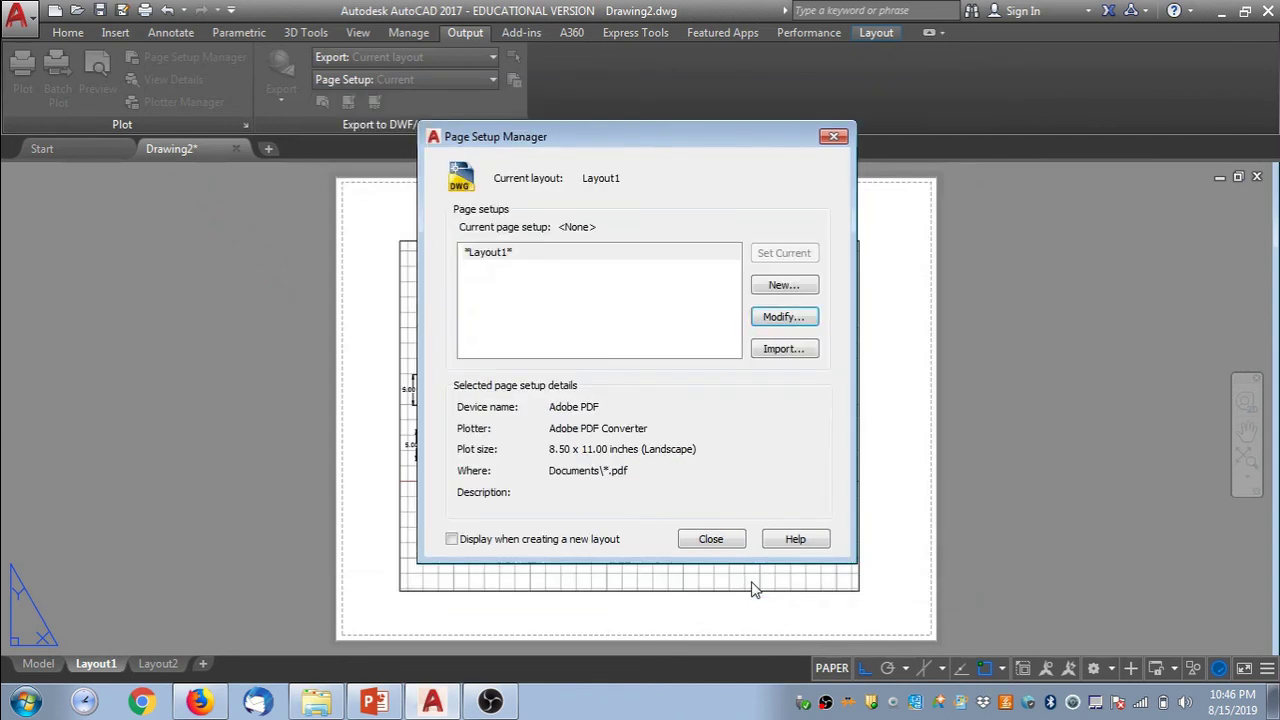
left_click(710, 539)
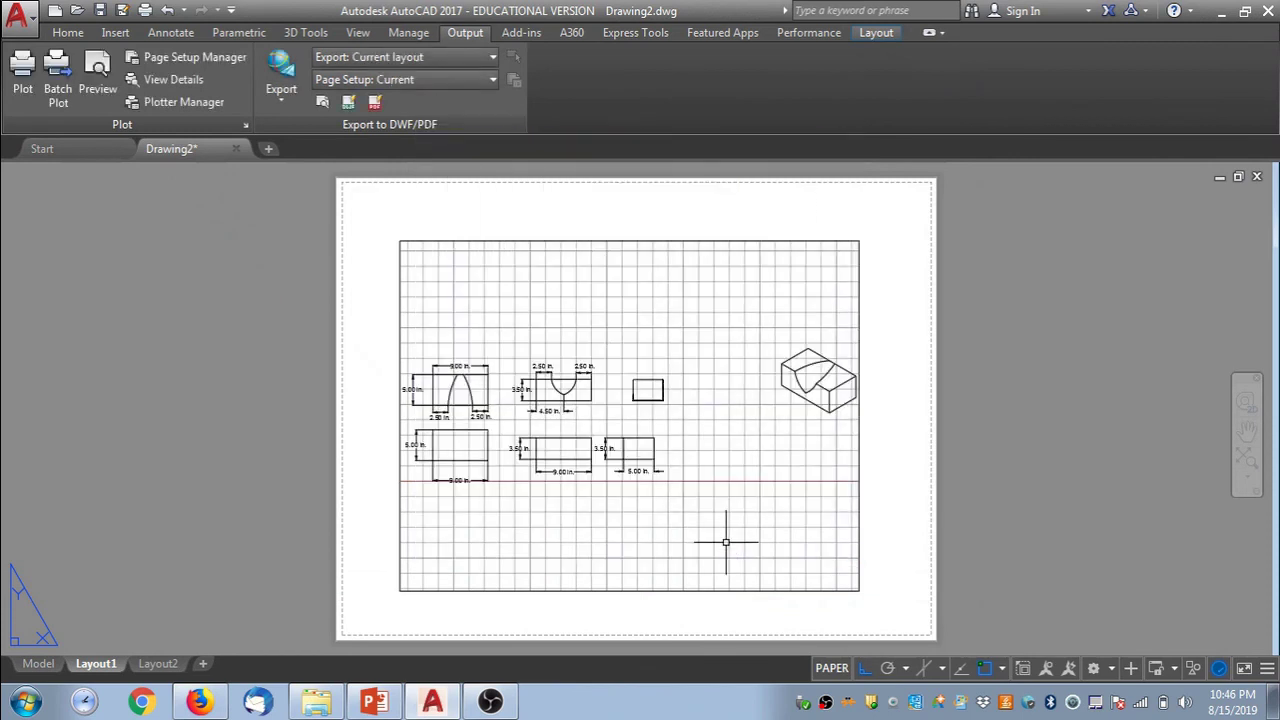
Step: Stretch the Layout1 viewport on all four sides until it nearly fills the sheet's printable area
left_click(857, 355)
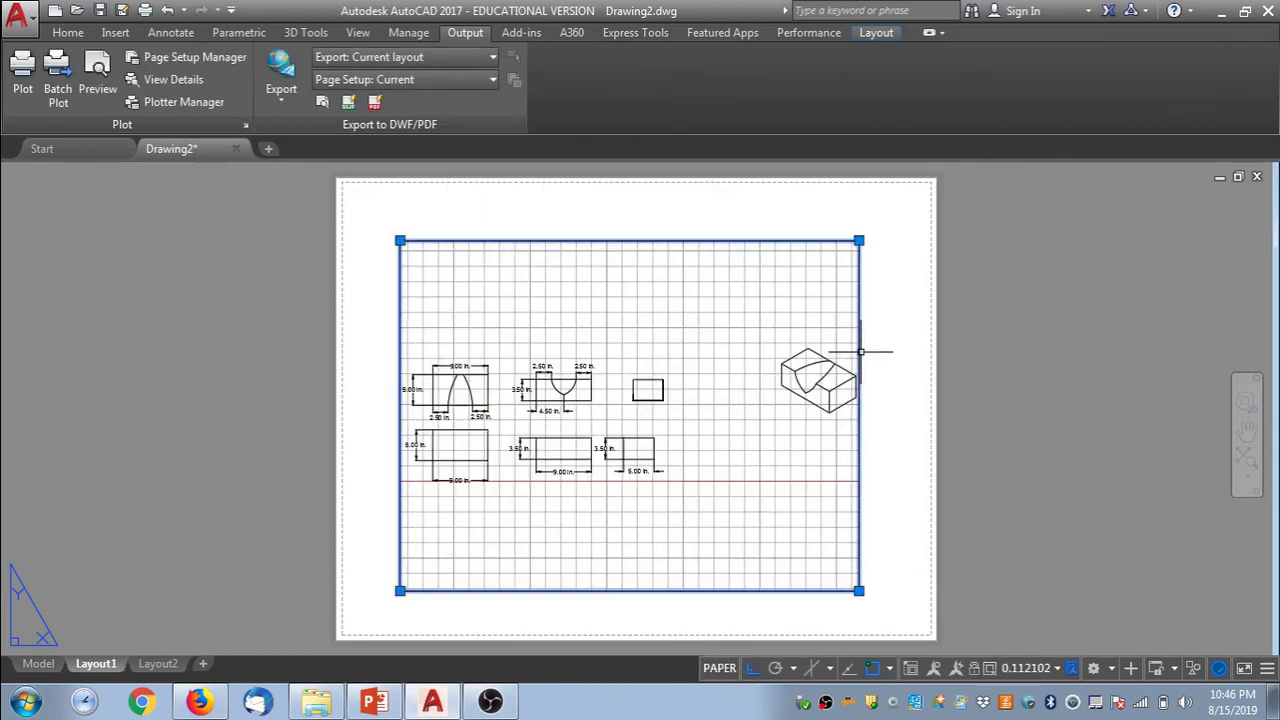
left_click(859, 240)
left_click(911, 232)
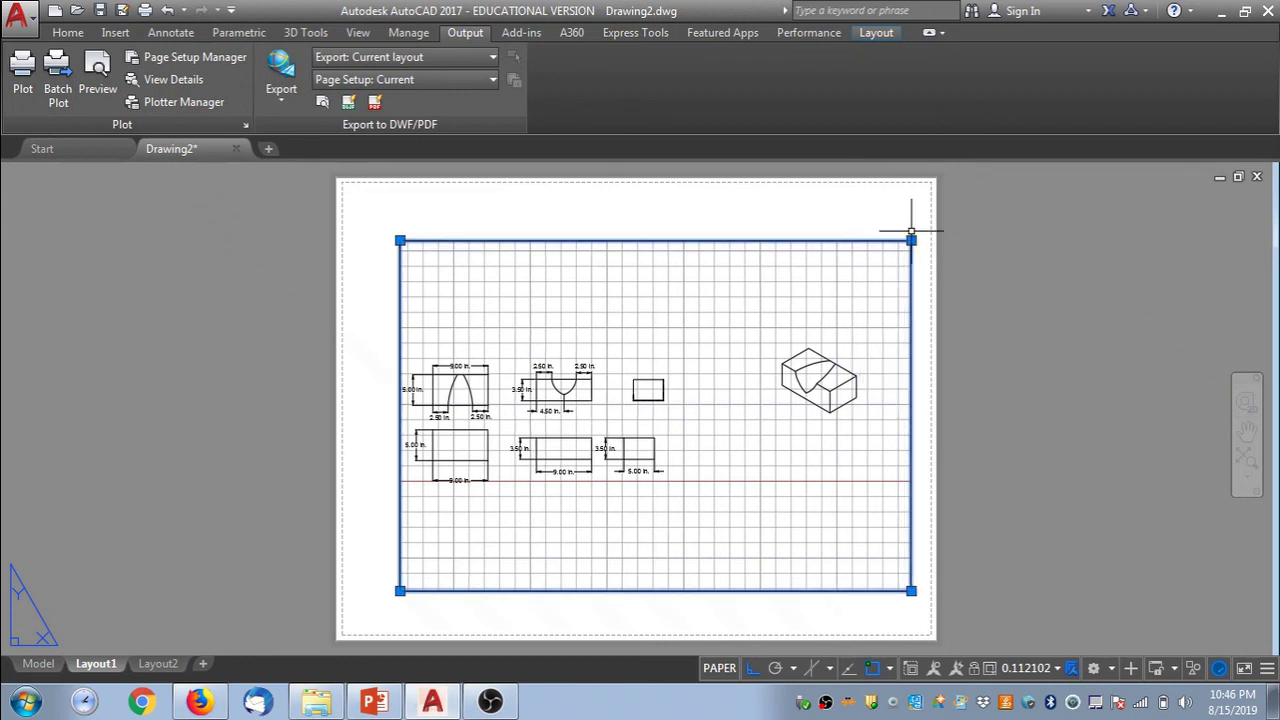
left_click(400, 240)
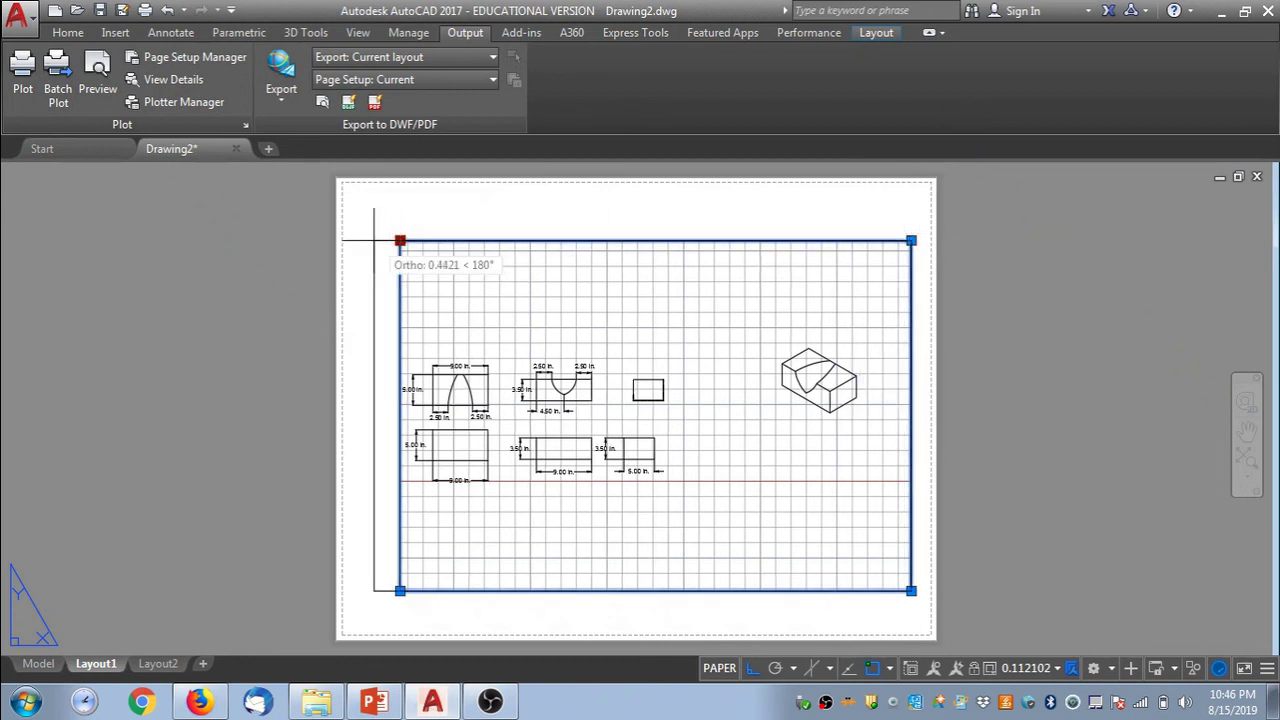
left_click(358, 240)
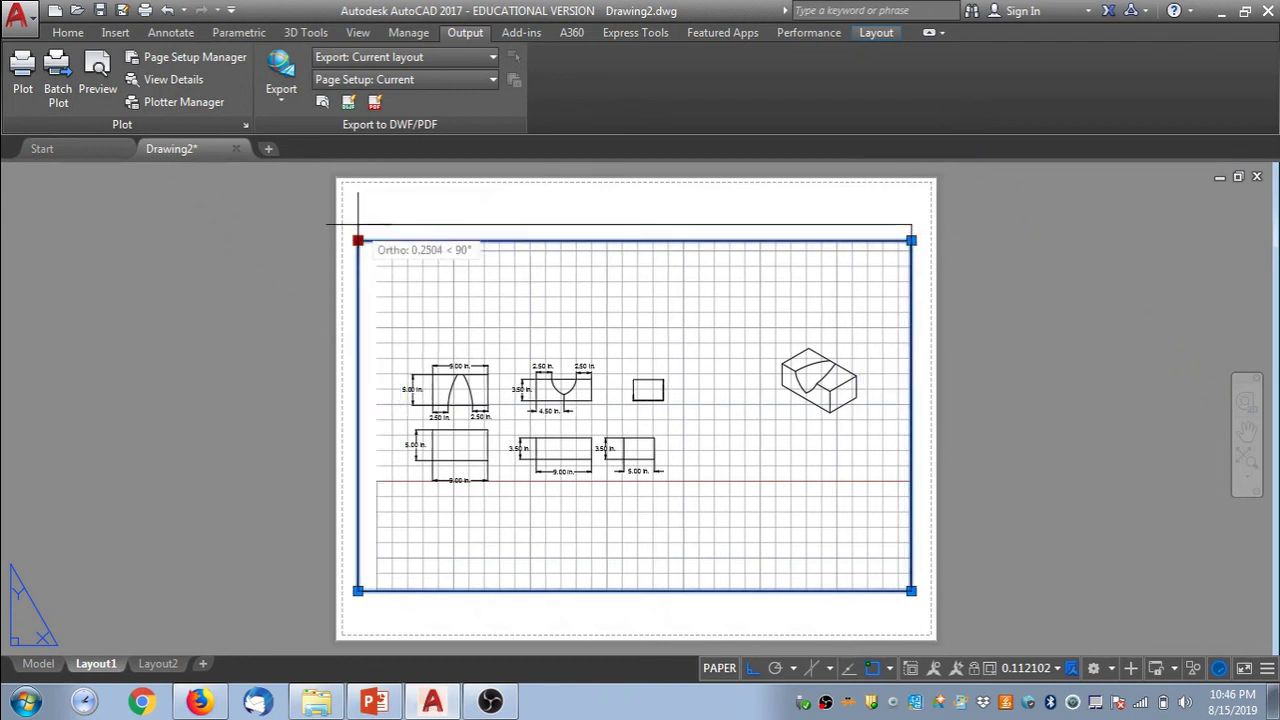
left_click(358, 197)
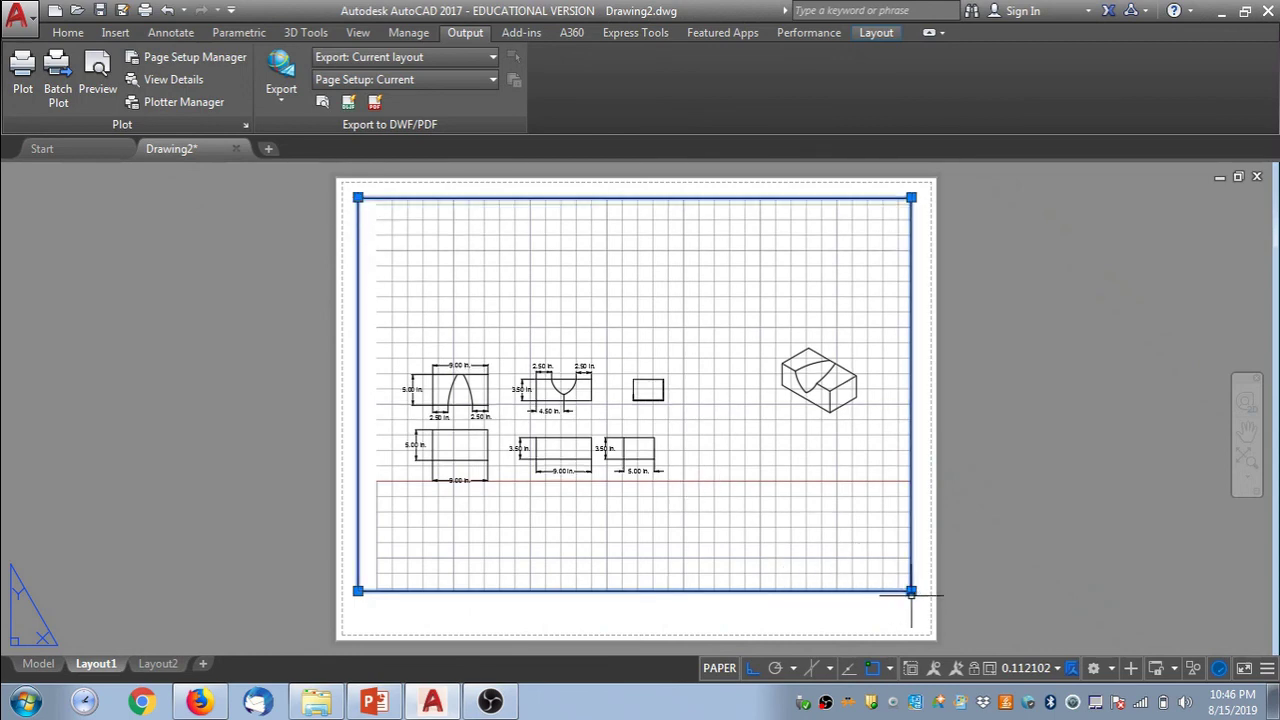
left_click(911, 591)
left_click(911, 623)
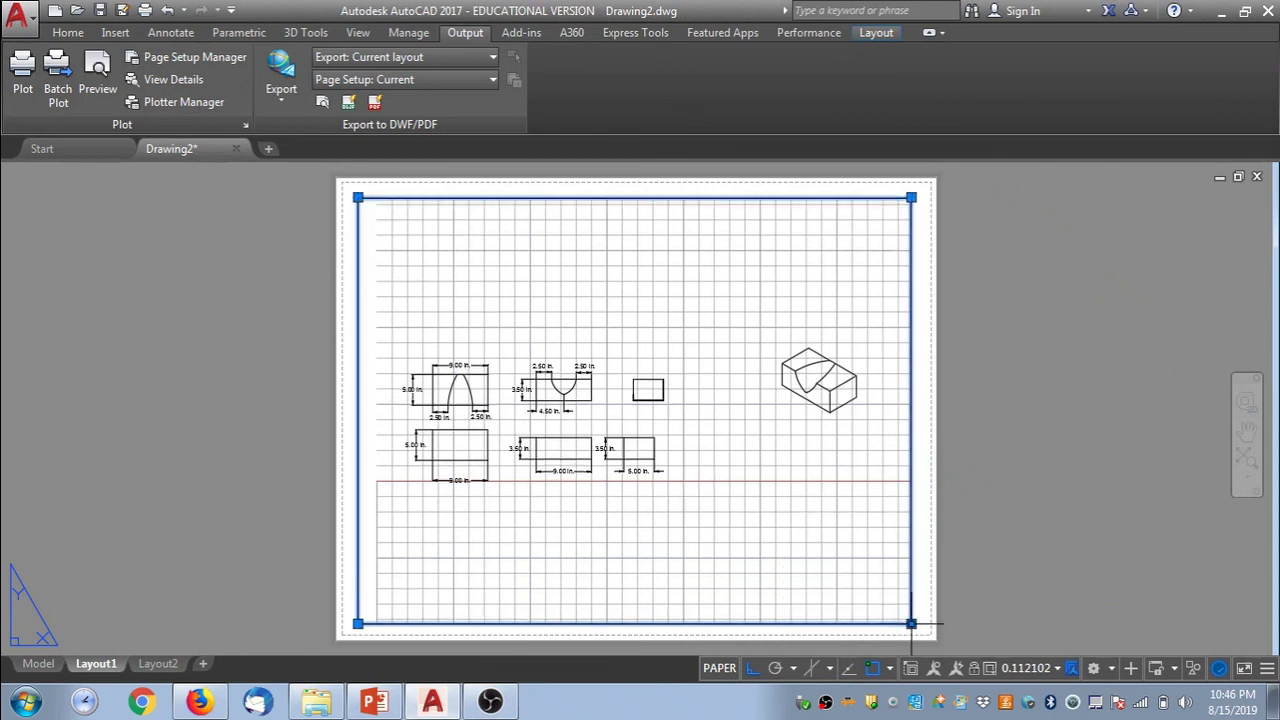
left_click(1020, 553)
key("Escape")
key("Escape")
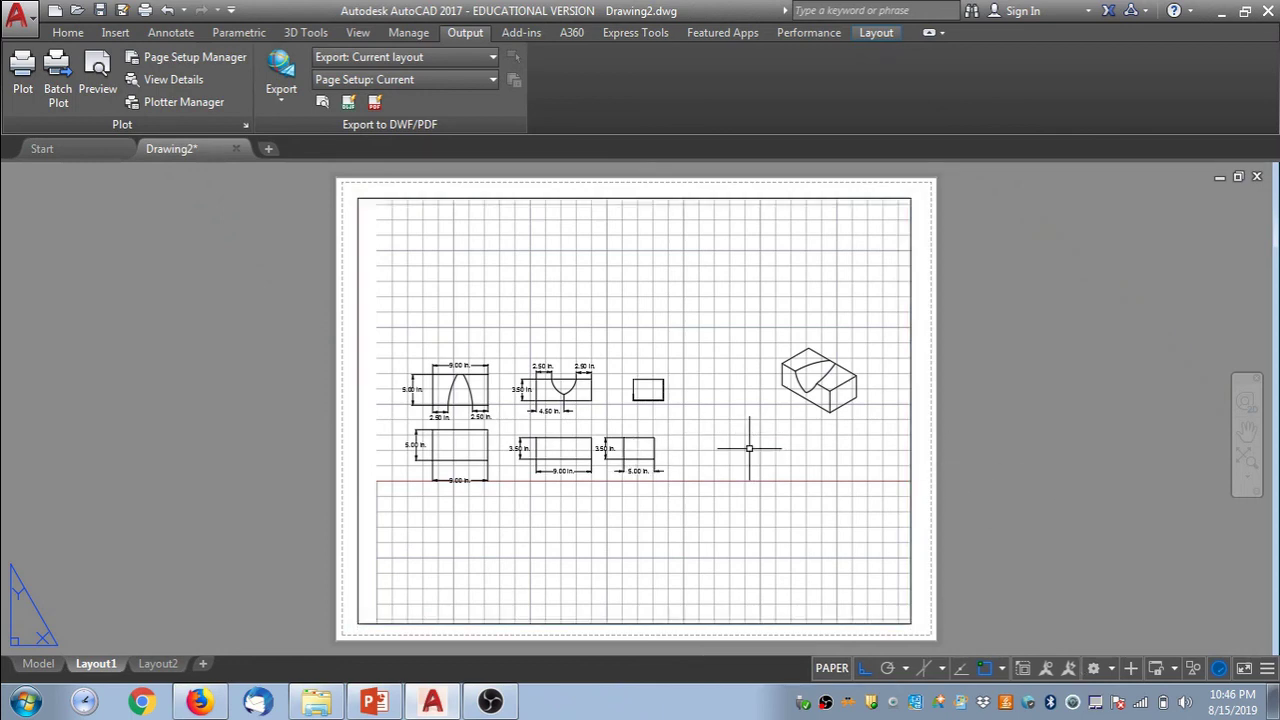
Step: Enlarge and center the isometric block inside the Layout1 viewport, turn off its grid, and return to paper space
double_click(844, 467)
scroll(835, 450, "up", 3)
mouse_move(831, 443)
middle_mouse_down()
mouse_move(718, 527)
mouse_move(728, 567)
mouse_move(706, 594)
middle_mouse_up()
scroll(686, 563, "up", 2)
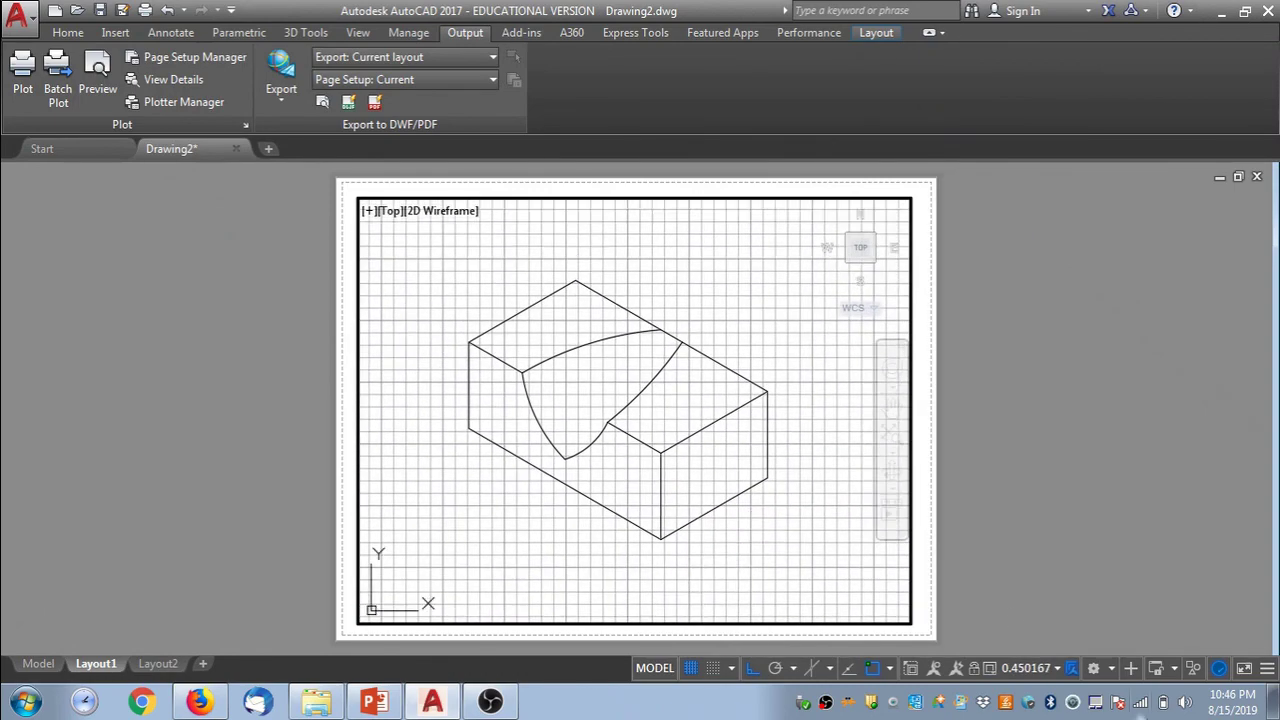
left_click(688, 669)
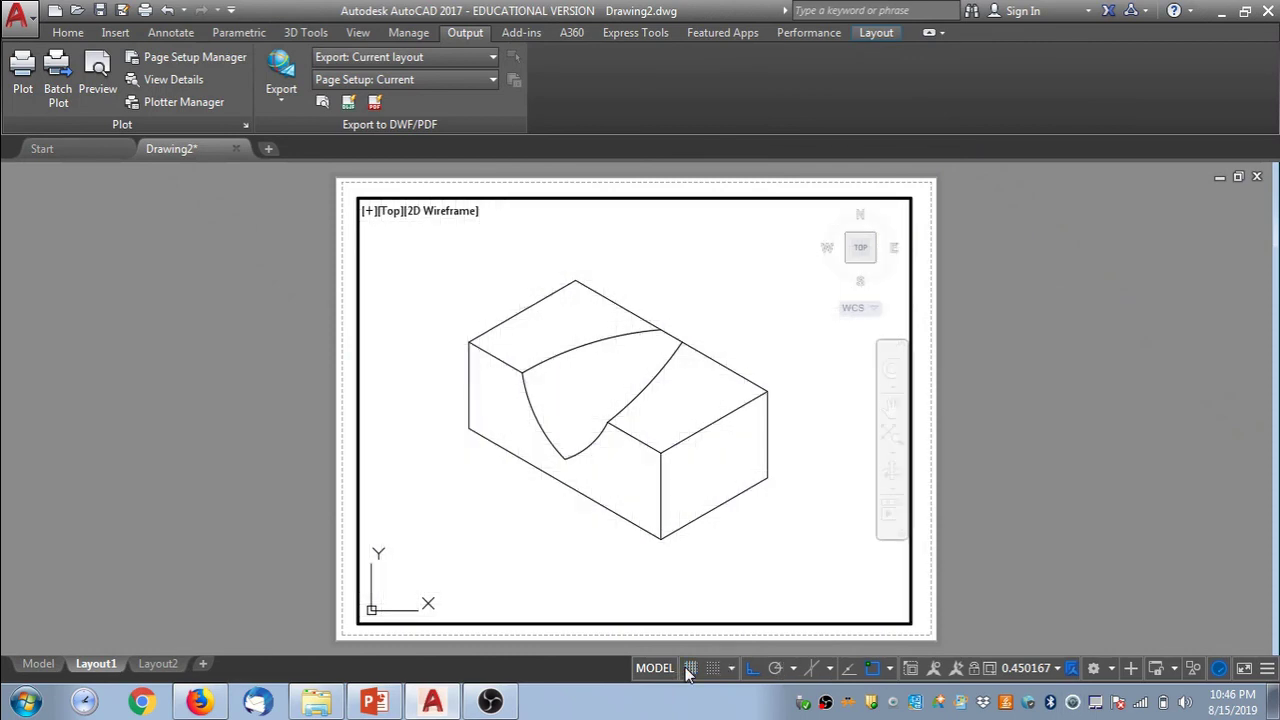
double_click(1027, 470)
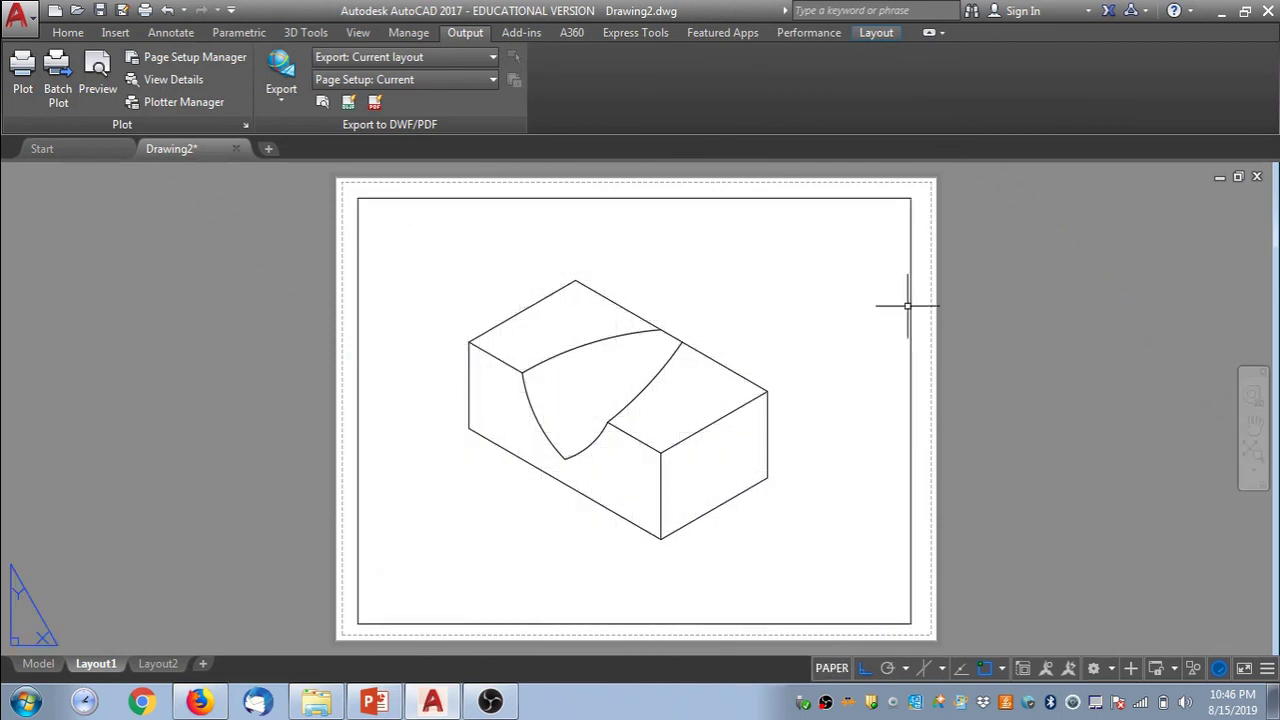
Step: Plot Layout1 with Adobe PDF and save it to the Desktop as Drawing2 Layout1 (1).pdf
left_click(22, 72)
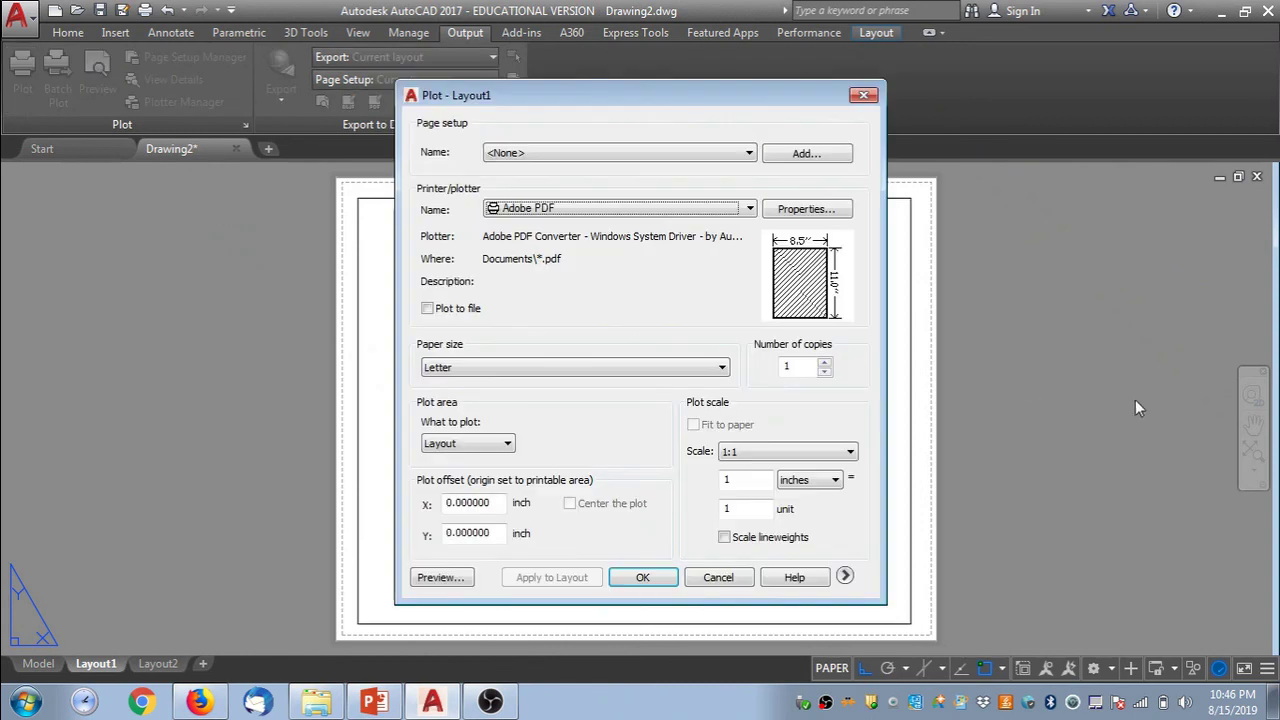
left_click(642, 577)
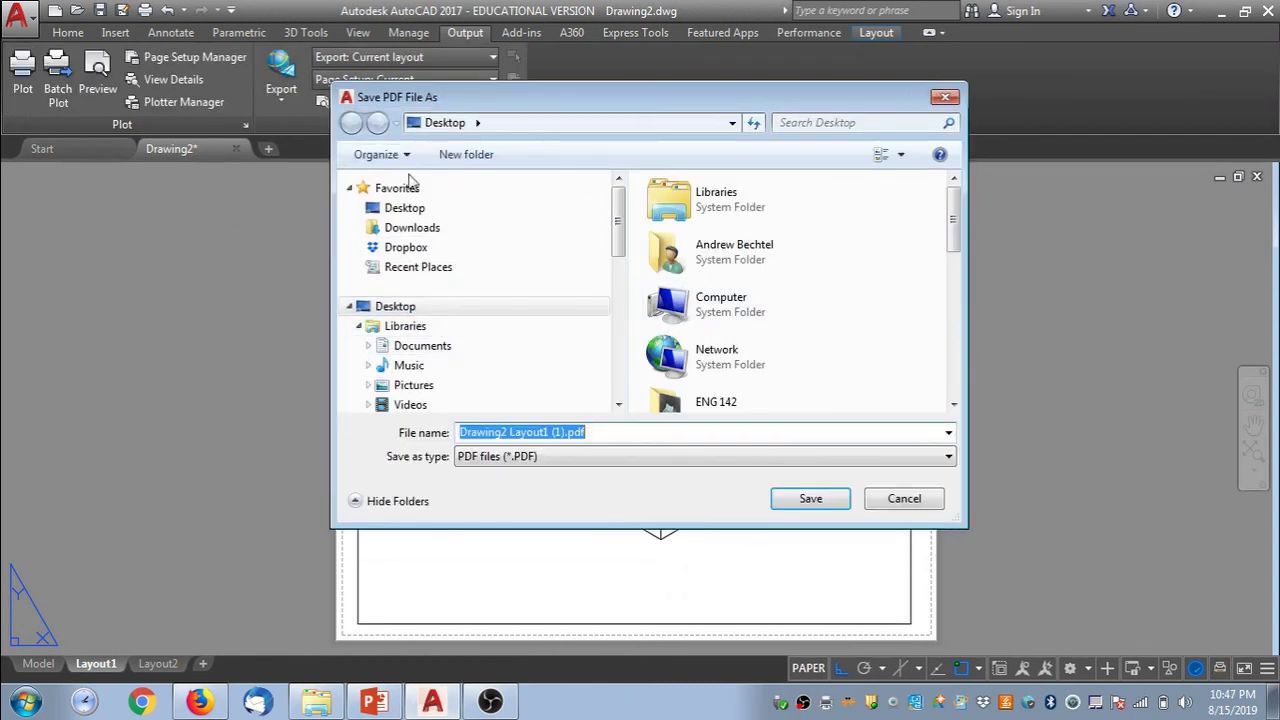
left_click(400, 208)
left_click(838, 508)
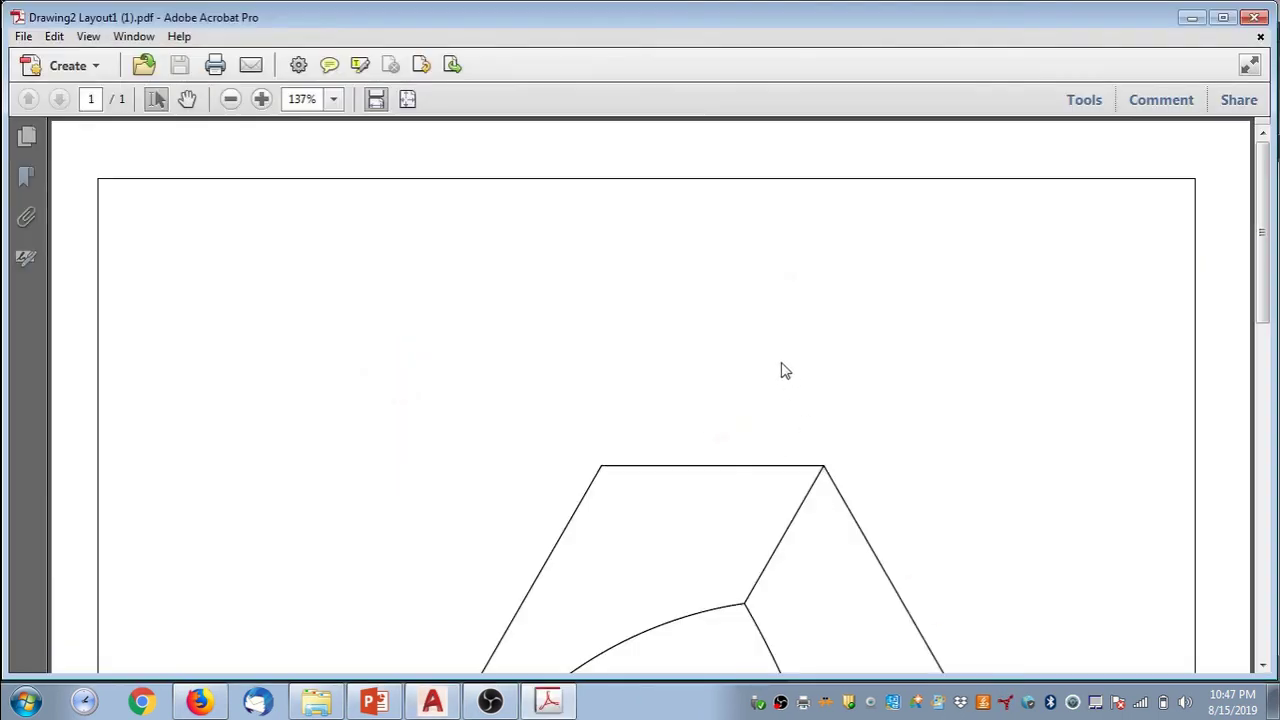
Step: Rotate the plotted PDF page counterclockwise 90 degrees and view the whole sheet at 50% zoom
left_click(333, 99)
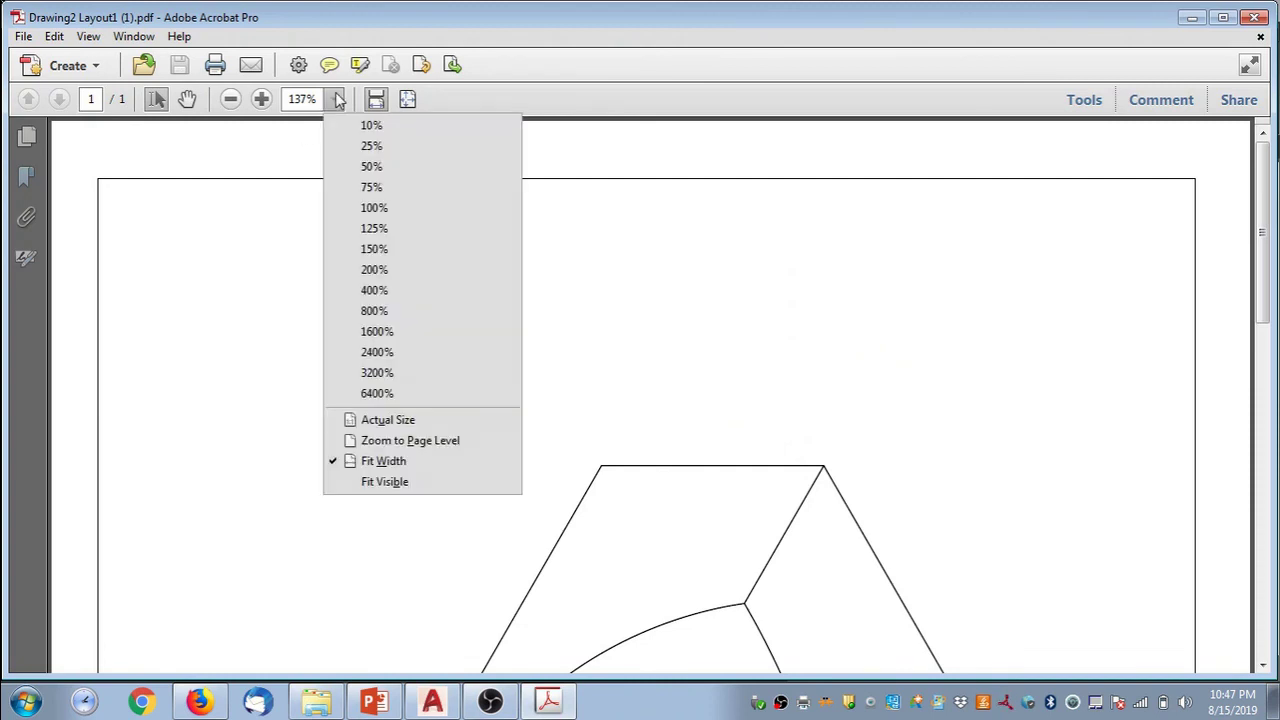
left_click(378, 210)
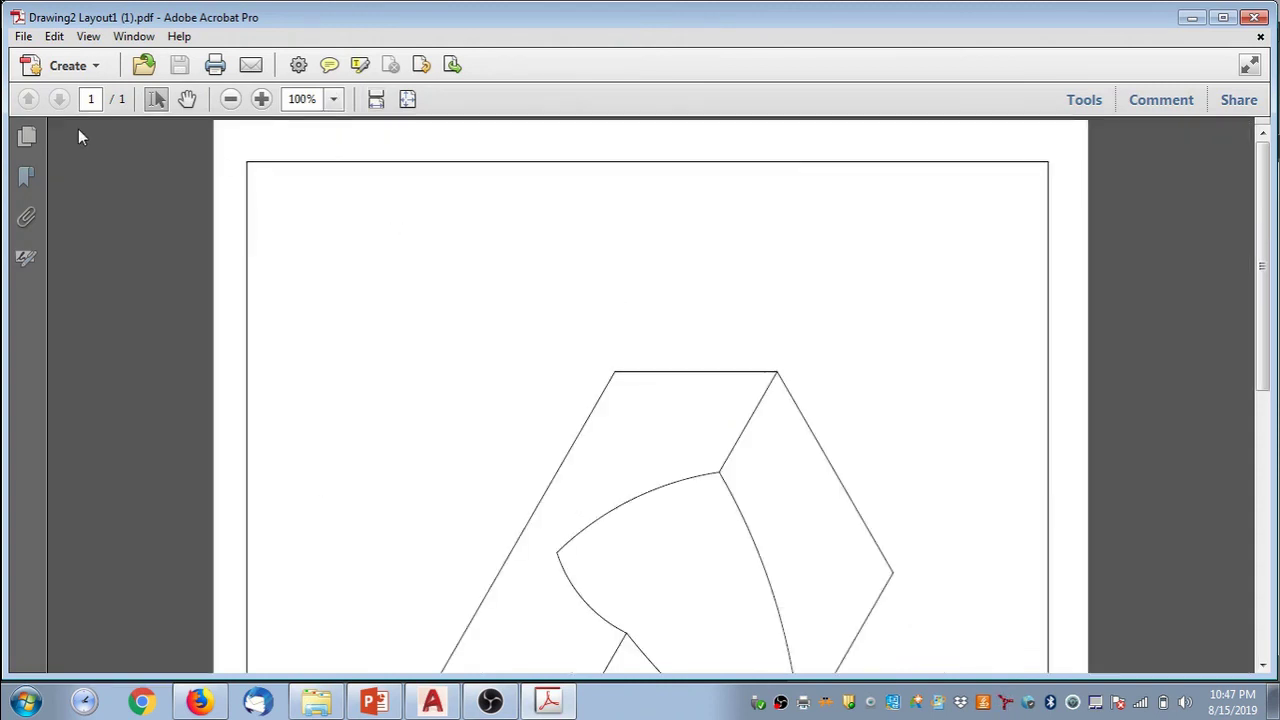
left_click(28, 137)
right_click(106, 262)
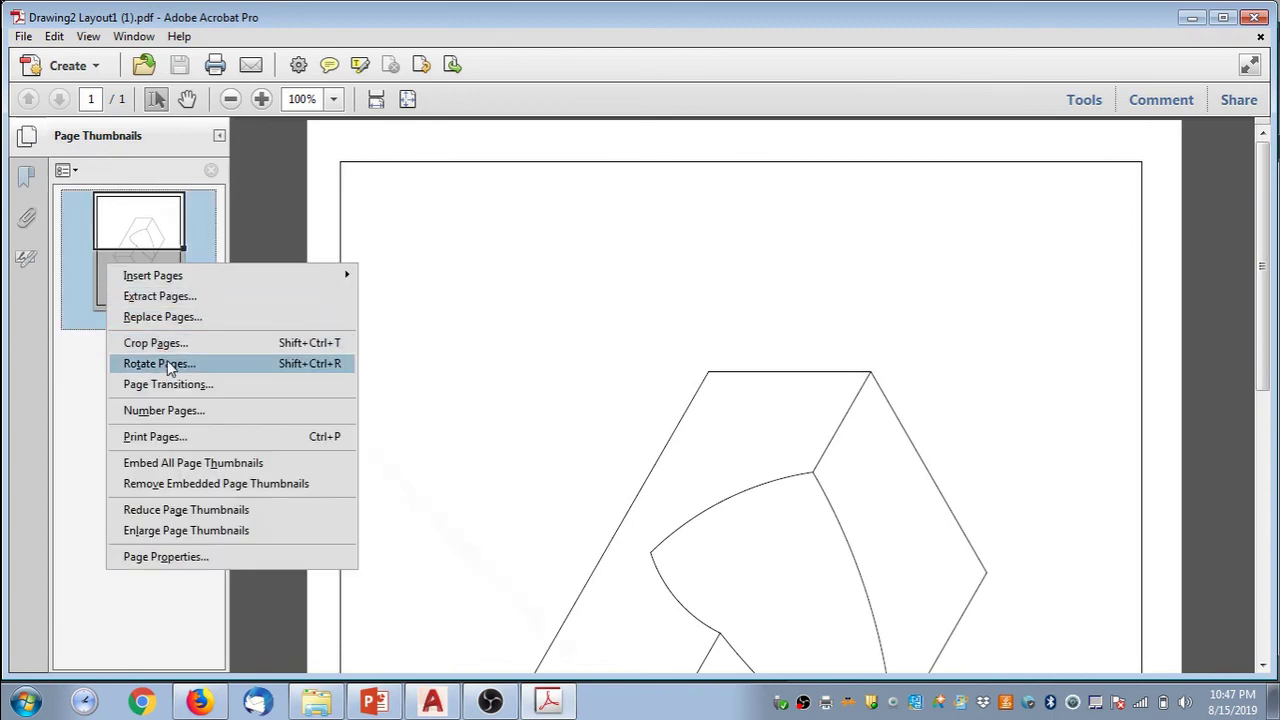
left_click(166, 362)
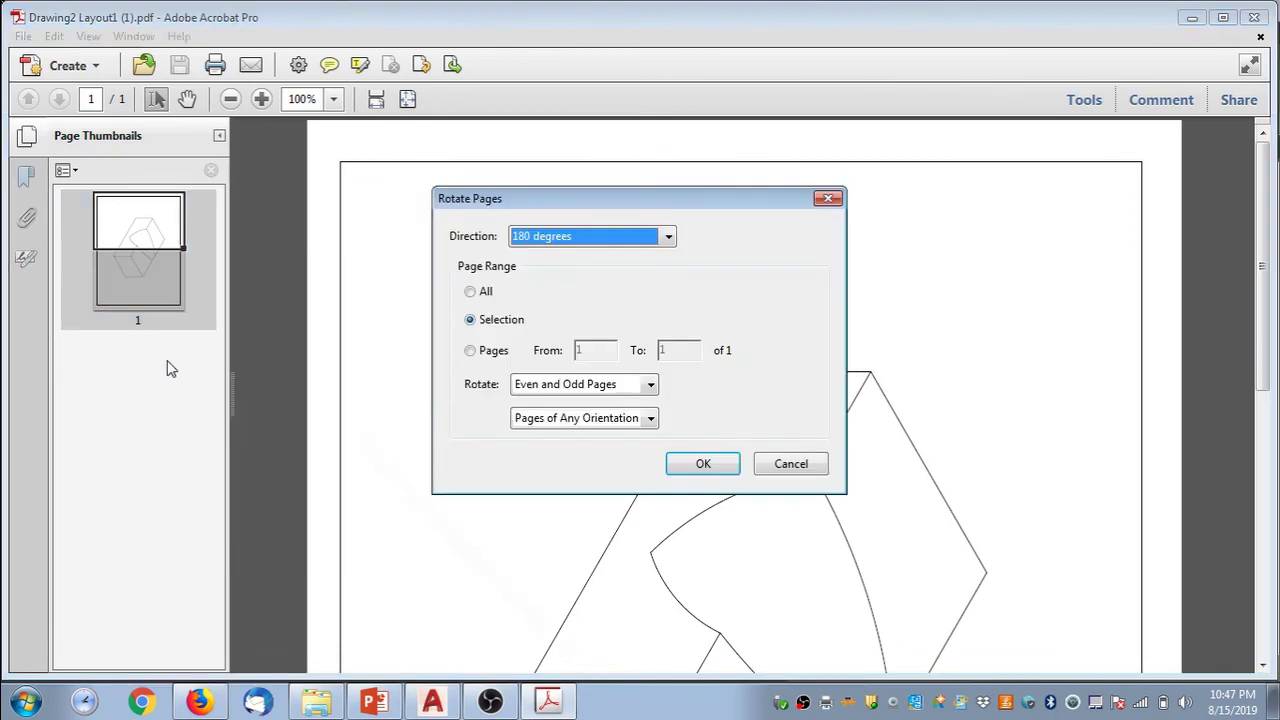
left_click(666, 238)
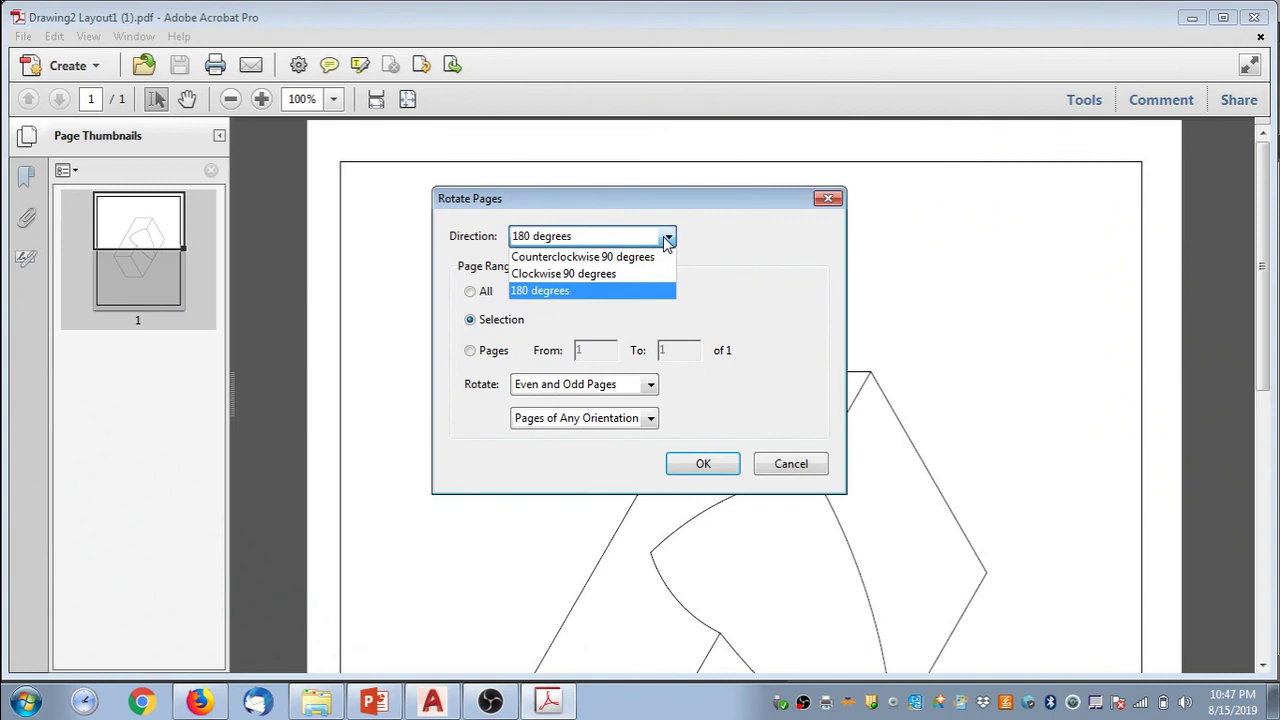
left_click(660, 258)
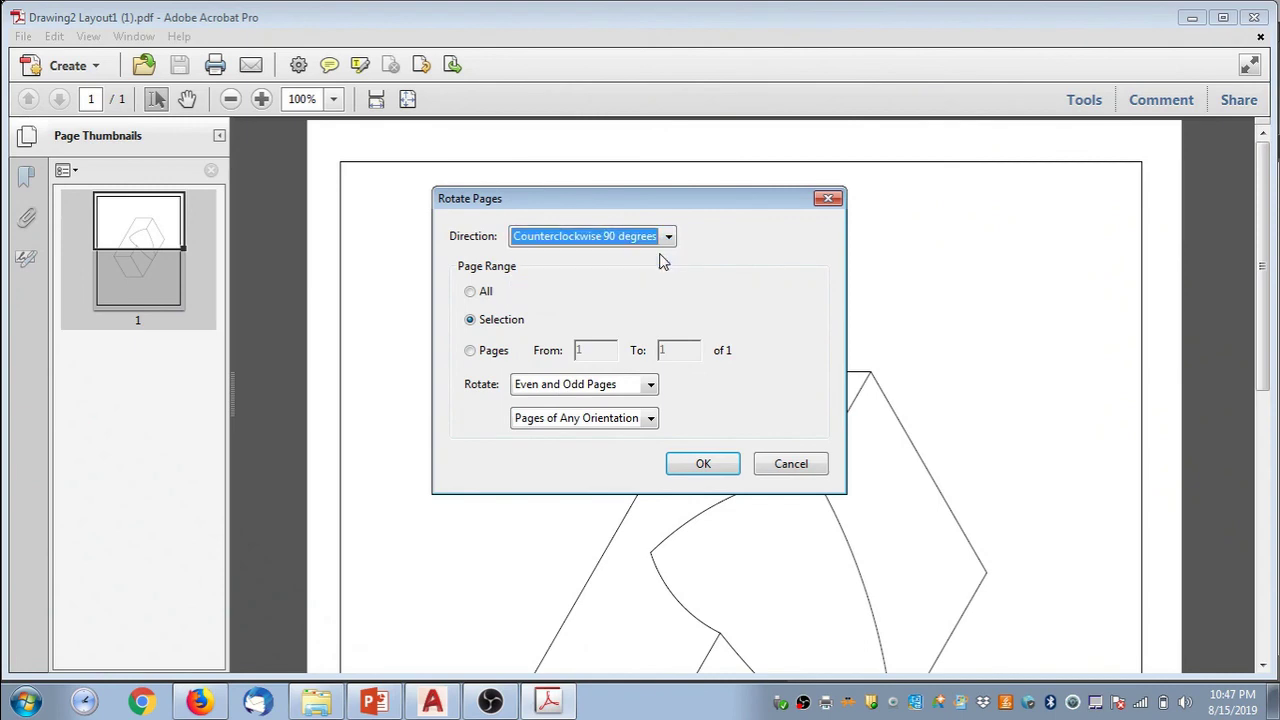
left_click(720, 460)
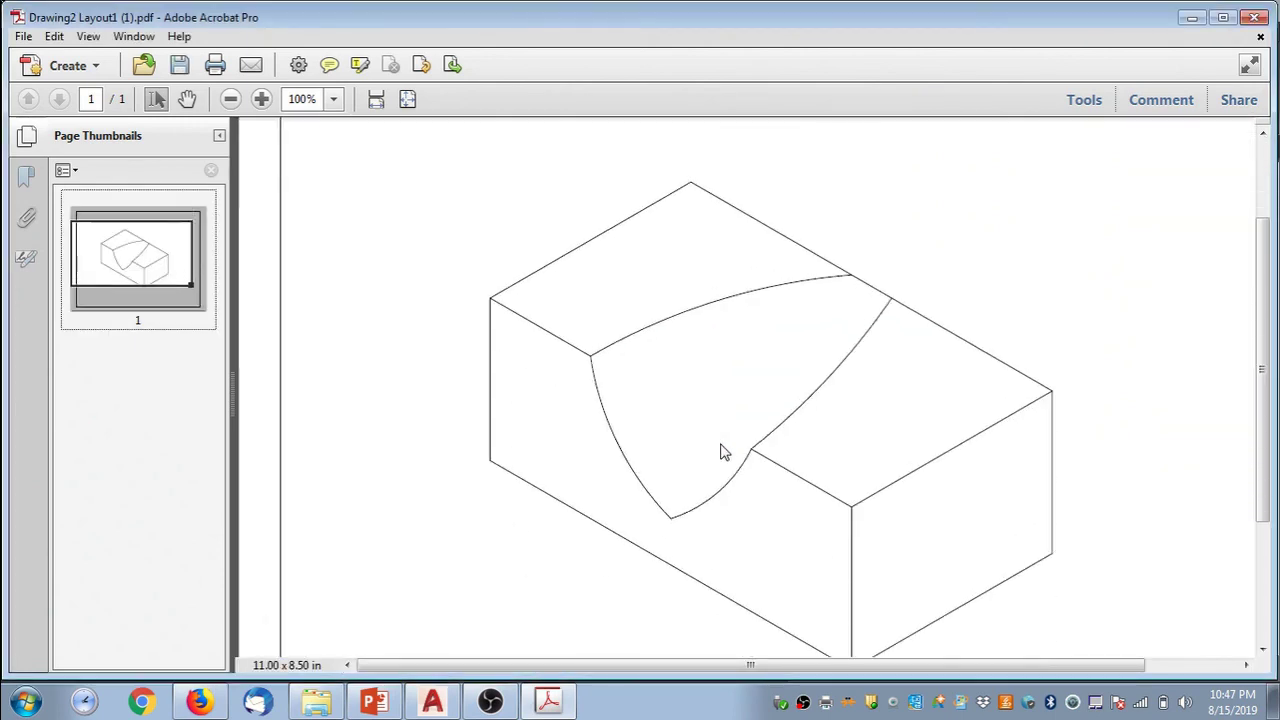
left_click(333, 99)
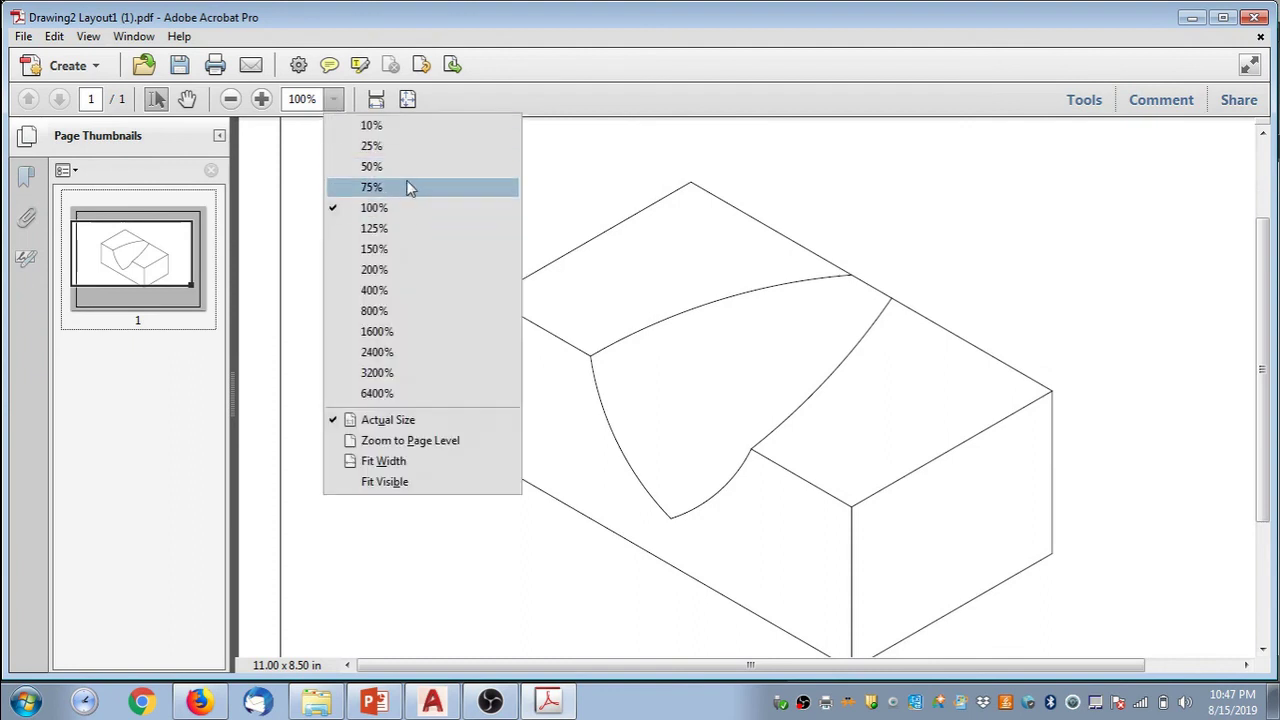
left_click(372, 166)
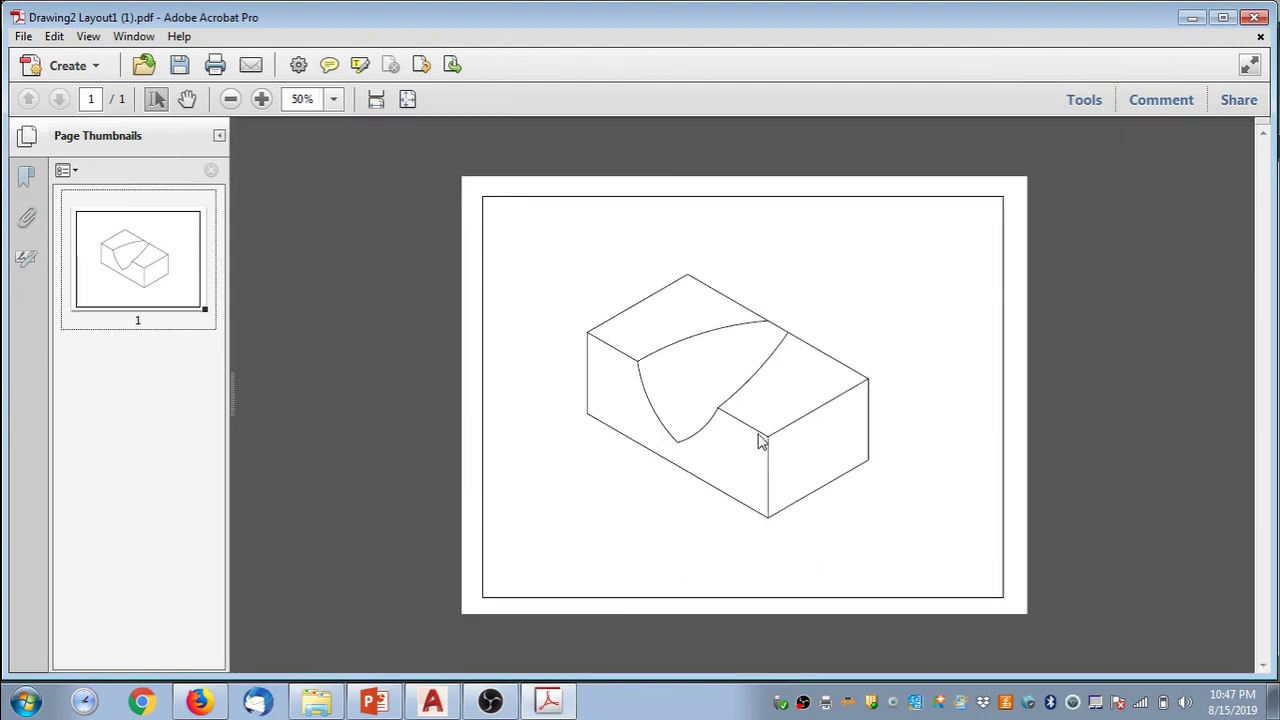